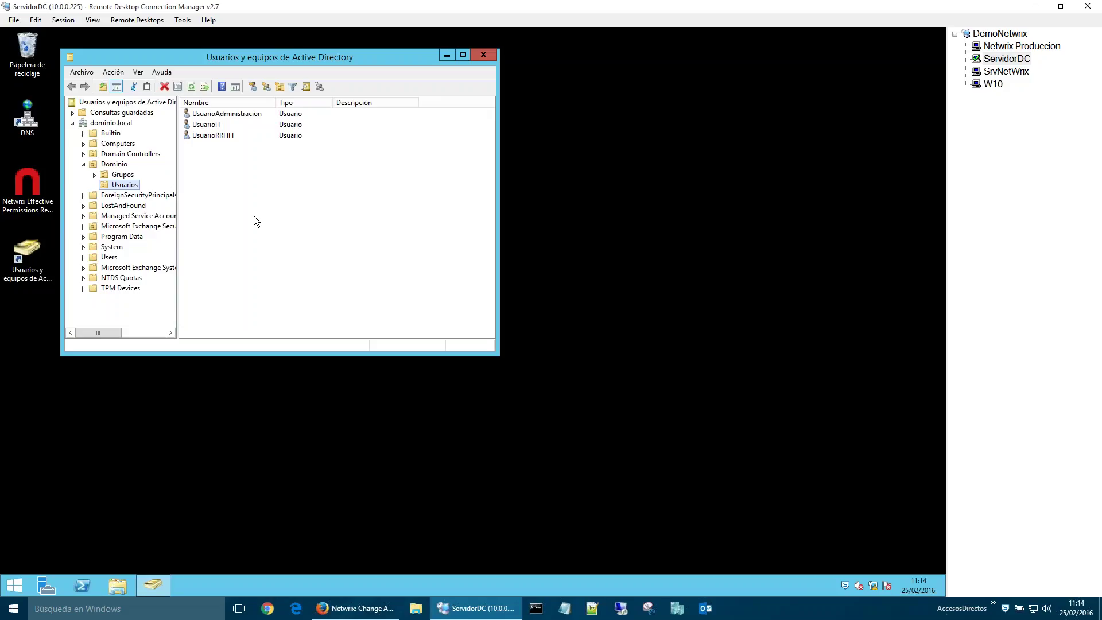
Step: Review the groups in the Grupos unit and the accounts in the Usuarios unit under Dominio
left_click(129, 175)
left_click(123, 175)
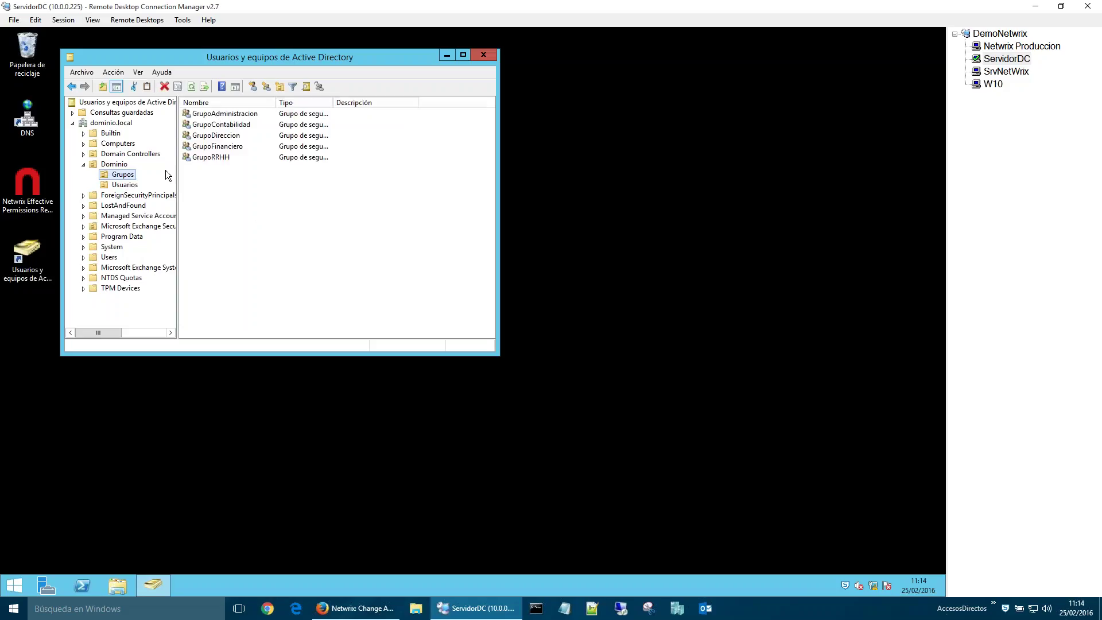
left_click(109, 165)
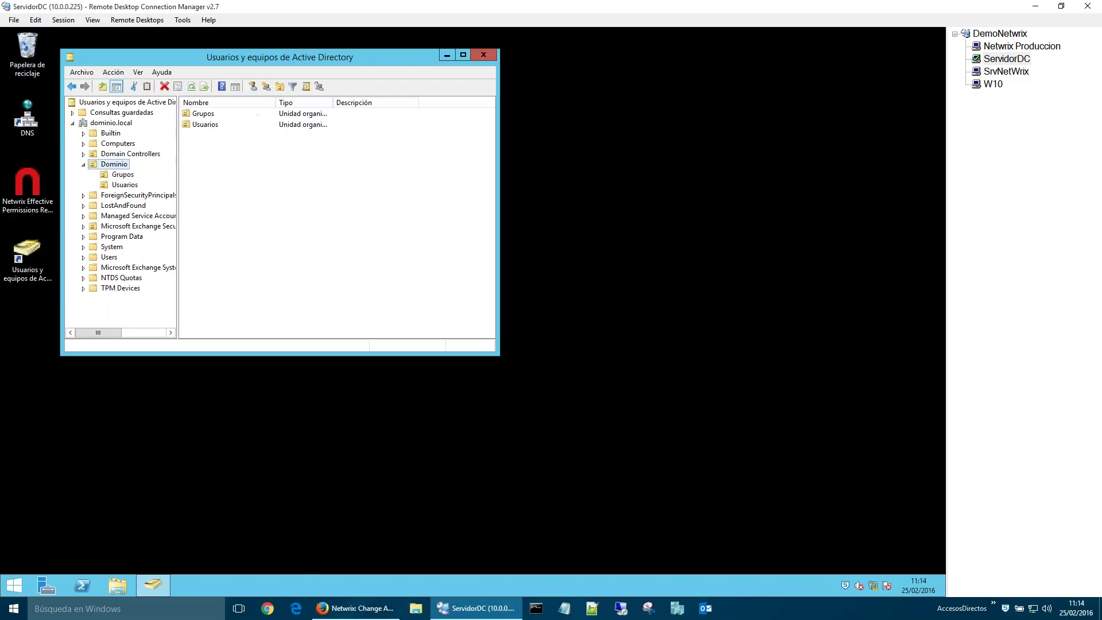
left_click(123, 174)
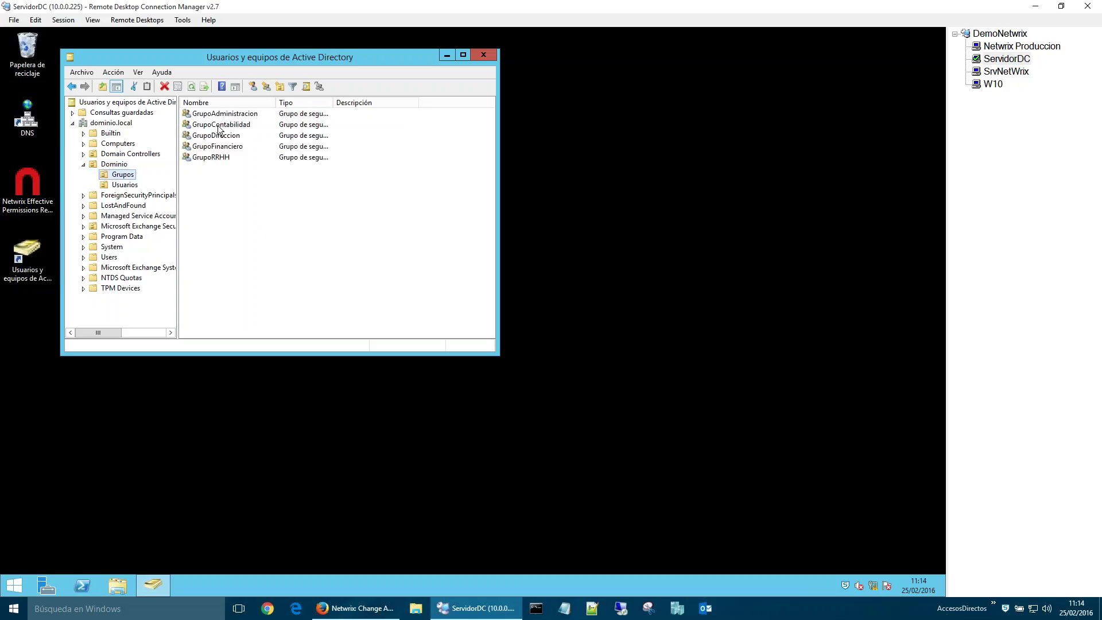
left_click(130, 185)
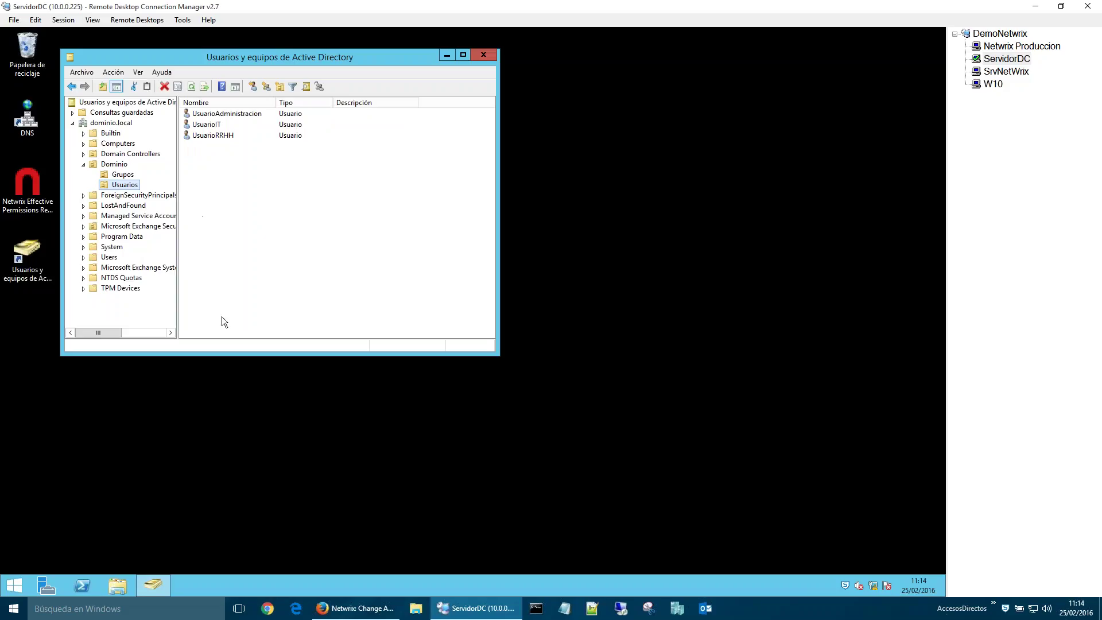
Step: Browse C:\Datos in File Explorer, looking inside its Departamentos and Usuarios folders
left_click(114, 584)
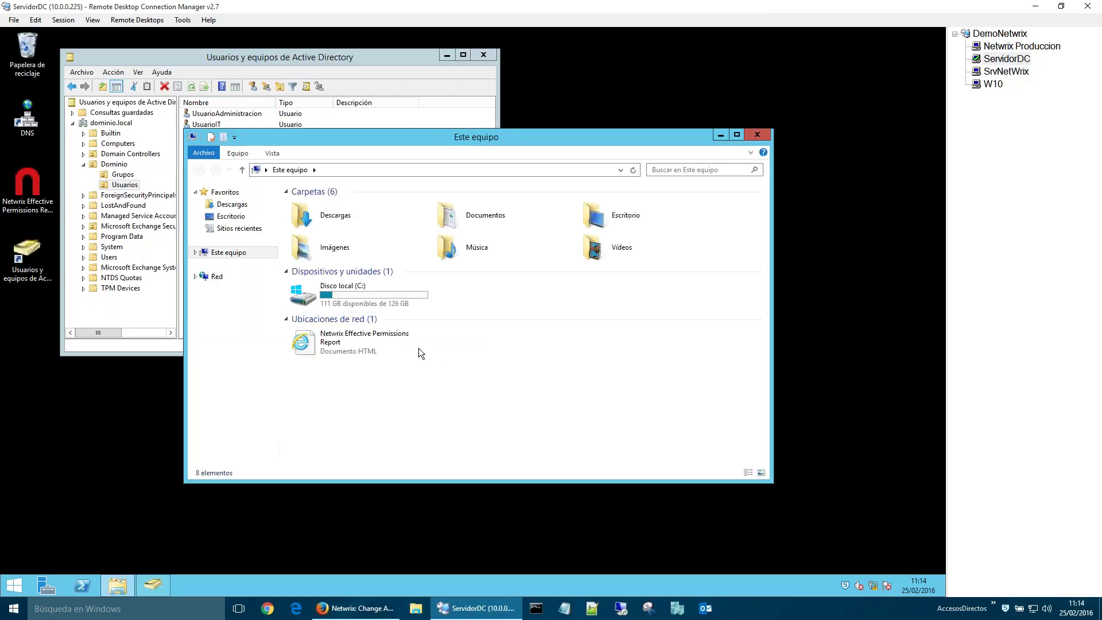
double_click(381, 302)
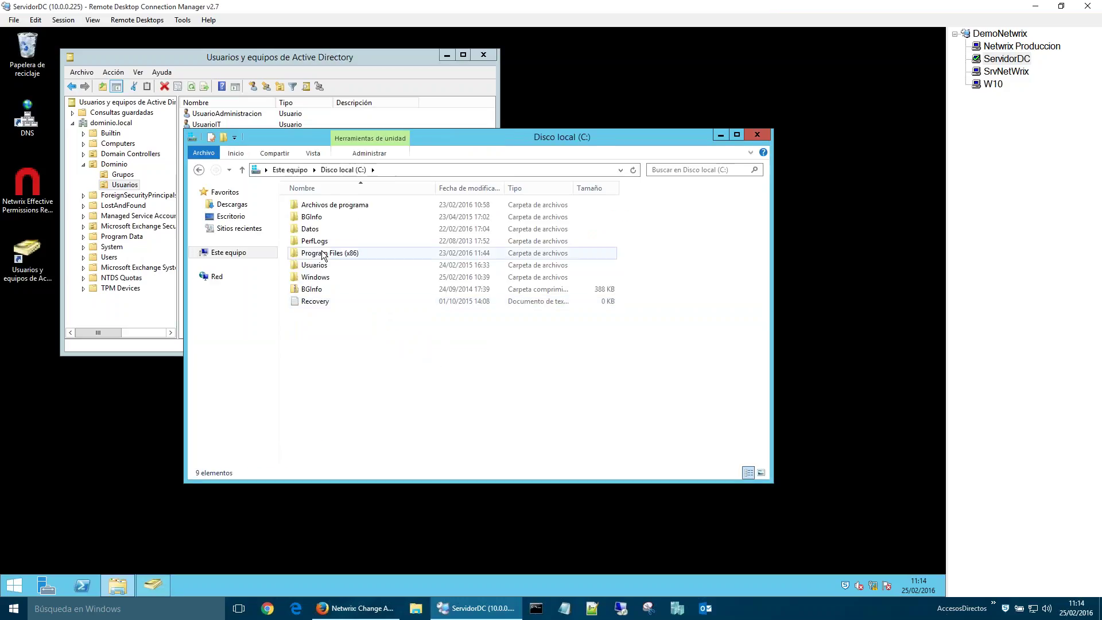
double_click(319, 229)
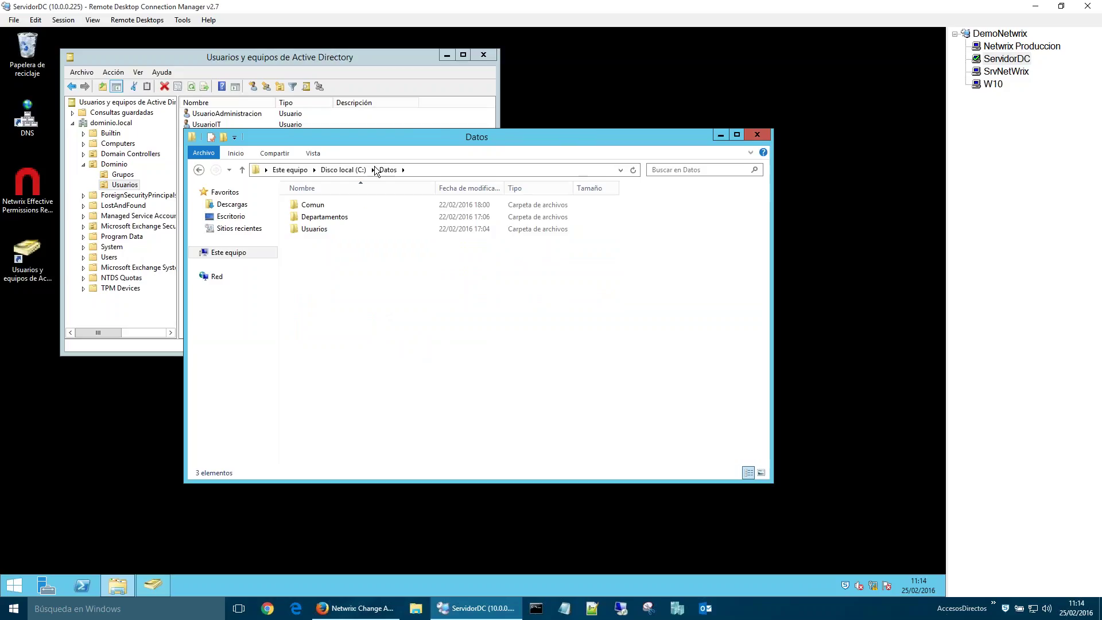
left_click(315, 217)
double_click(320, 217)
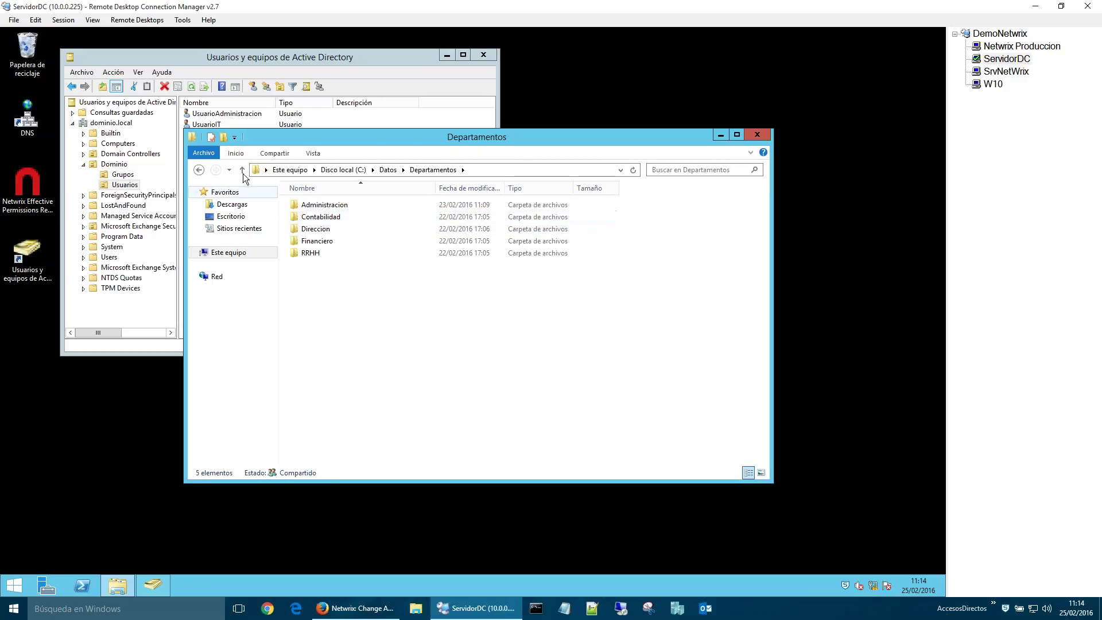
left_click(199, 170)
double_click(315, 229)
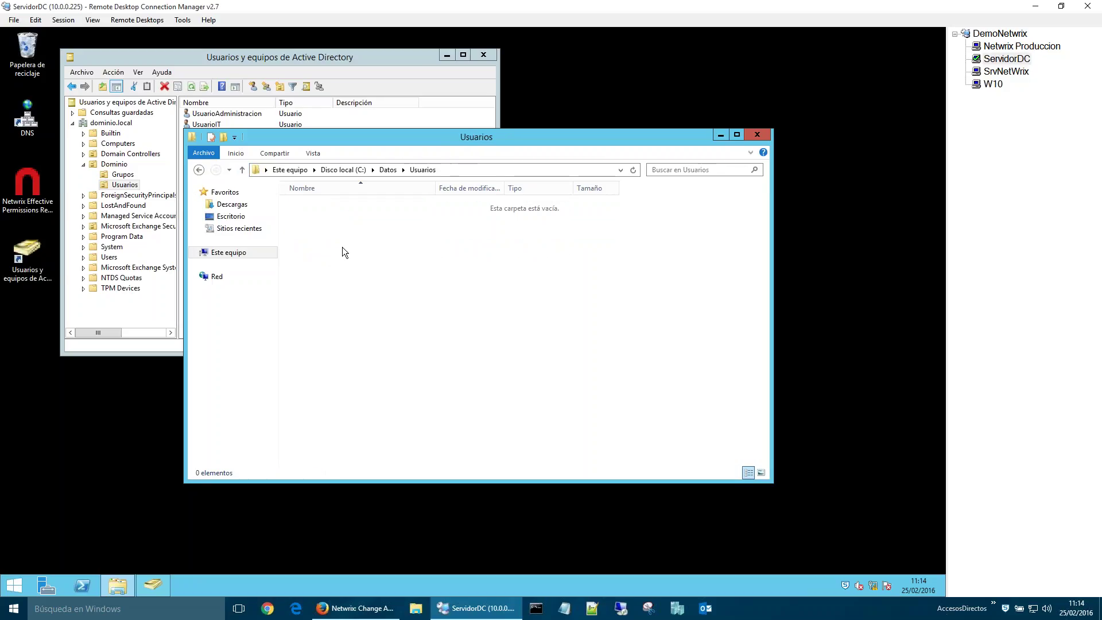
left_click(199, 169)
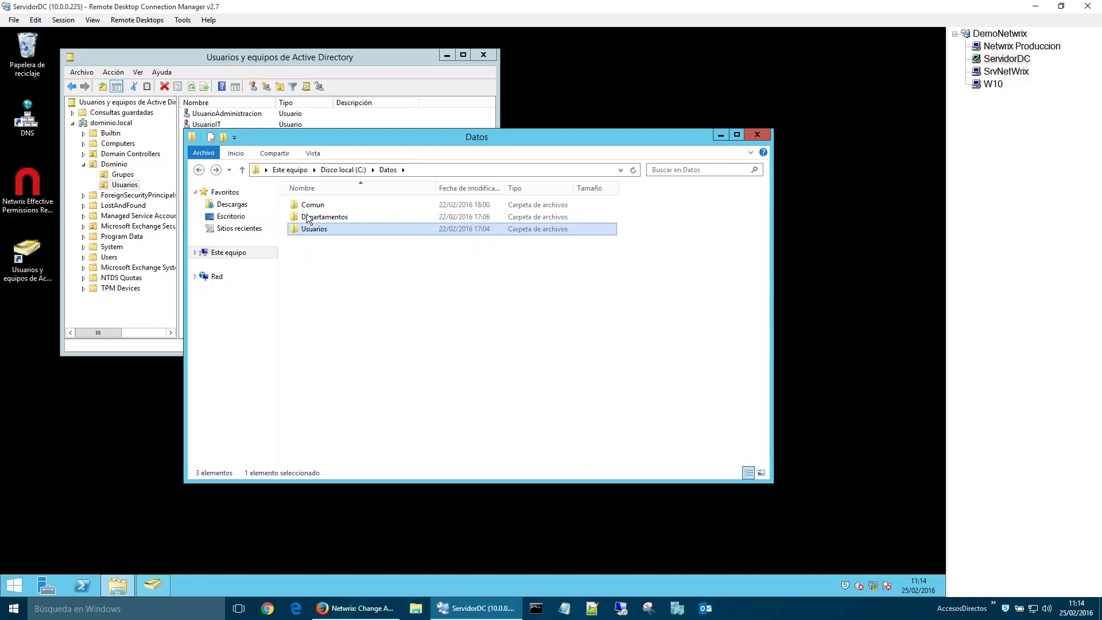
Step: Open the properties of the Financiero folder inside Departamentos and view its security permissions
double_click(322, 217)
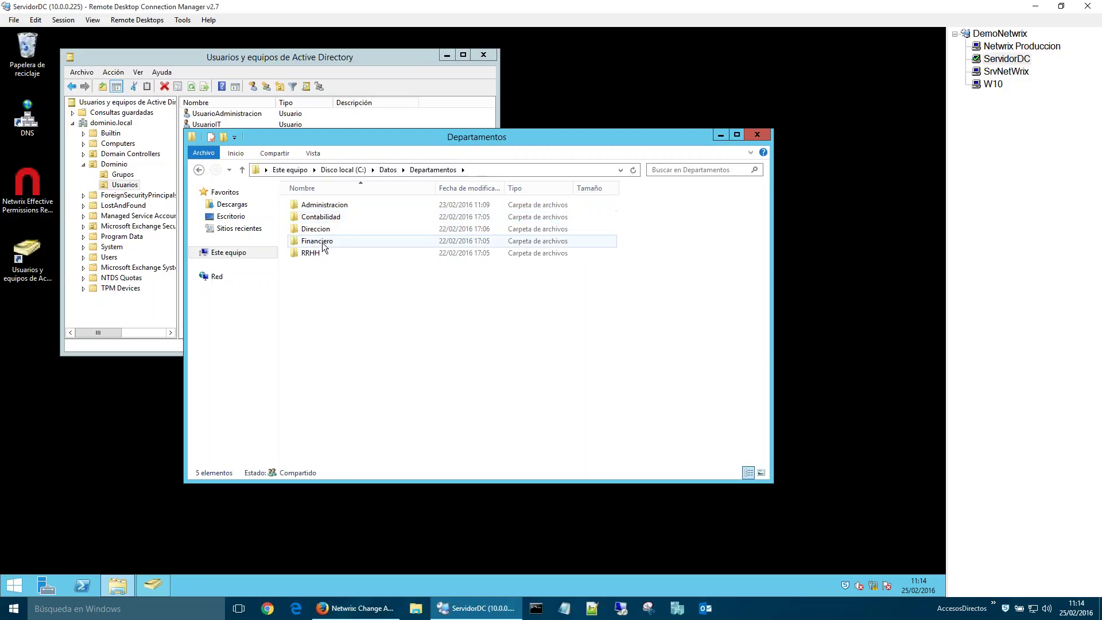
right_click(323, 243)
left_click(363, 425)
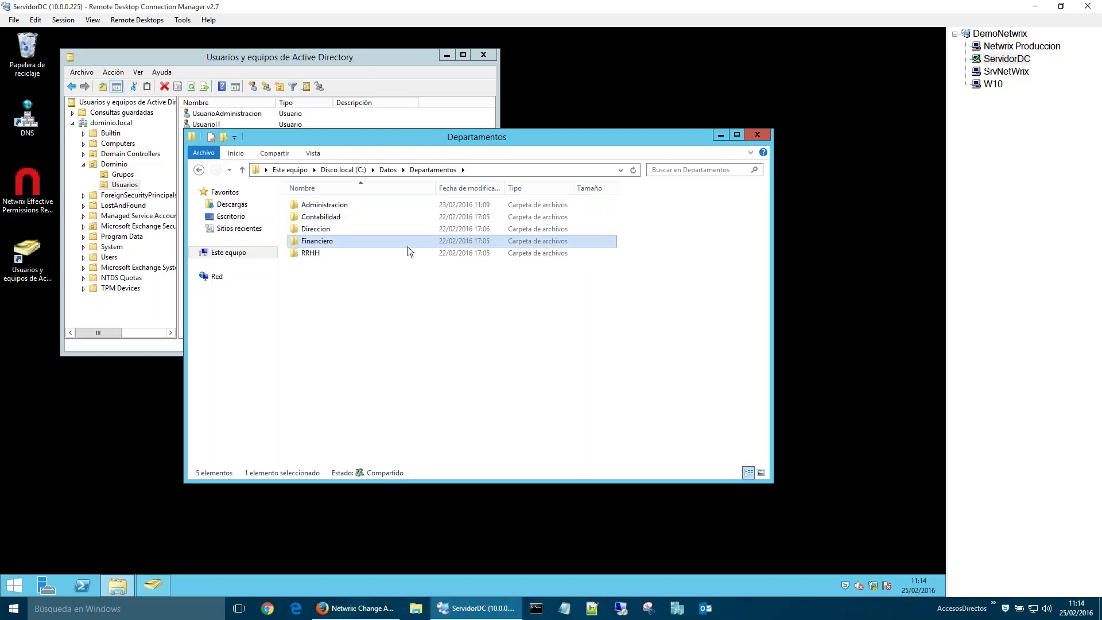
left_click(405, 269)
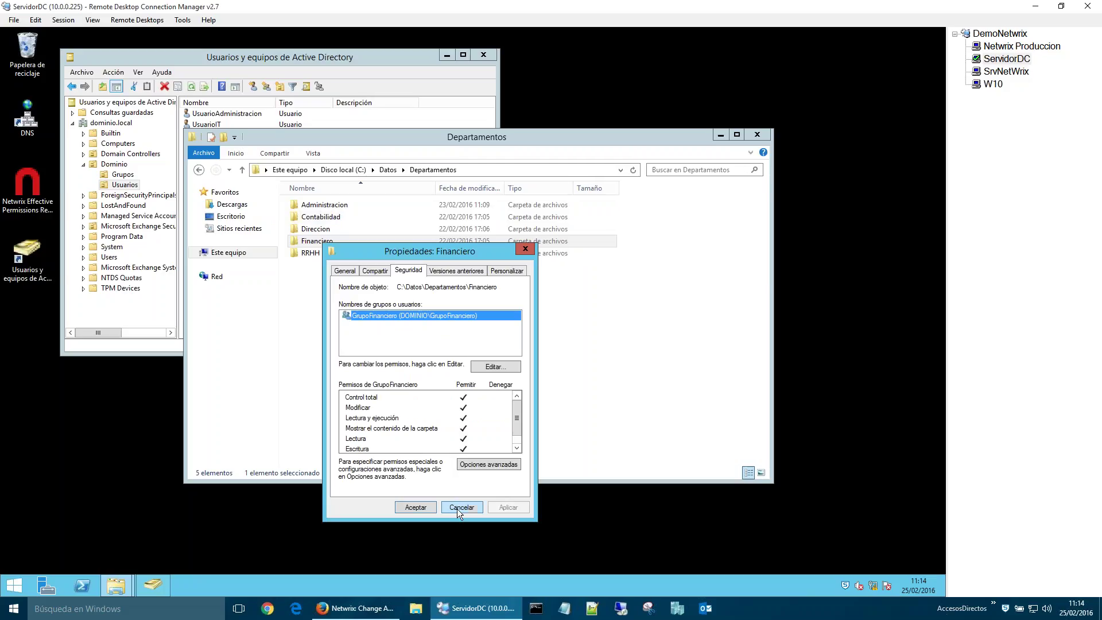
Step: Check the members of GrupoFinanciero in Active Directory, then close the group's and the Financiero folder's properties without changes
left_click(140, 344)
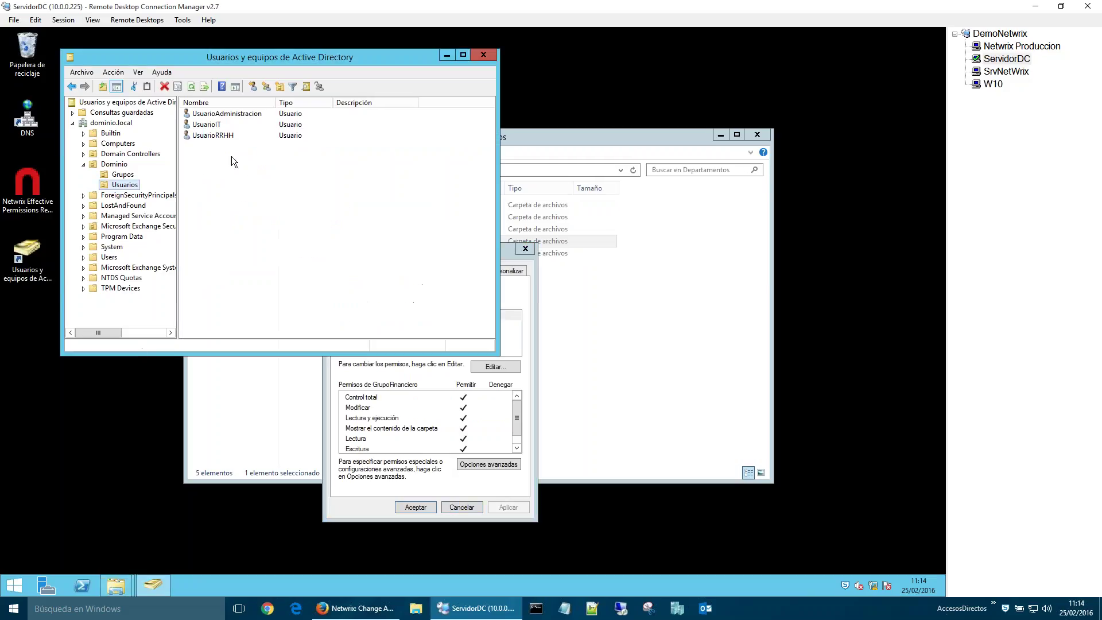
left_click(129, 173)
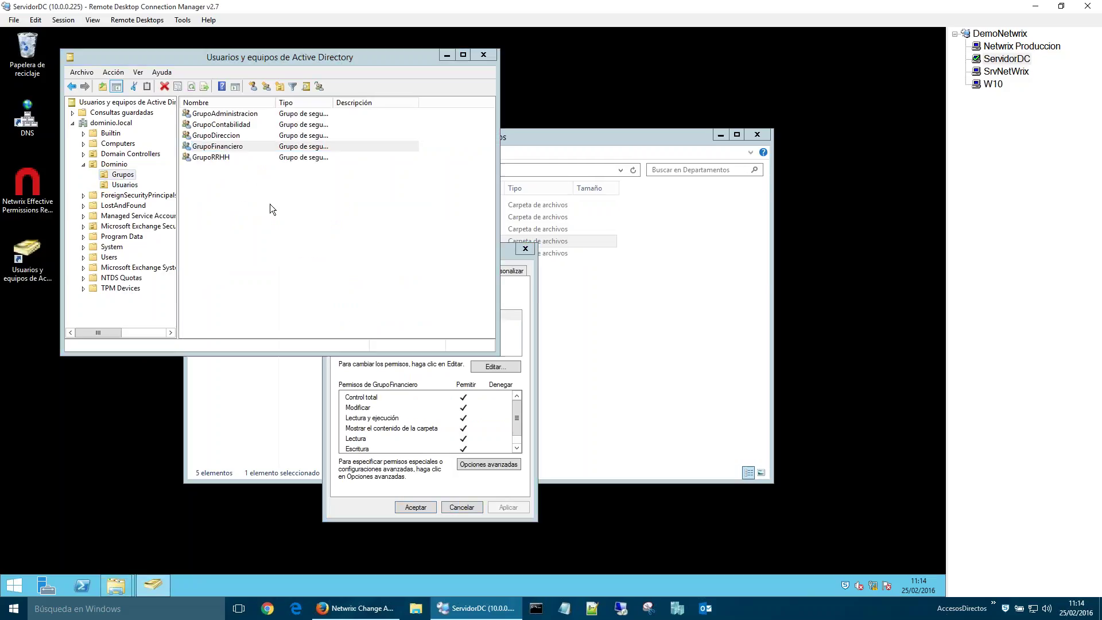
double_click(266, 145)
left_click(243, 103)
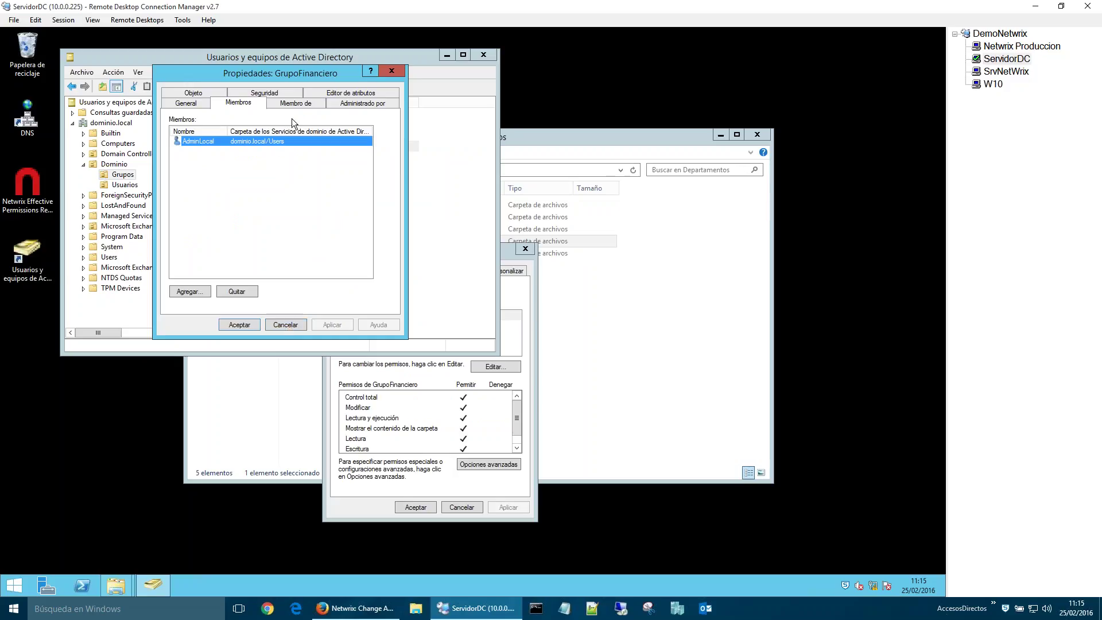
left_click_drag(301, 73, 265, 208)
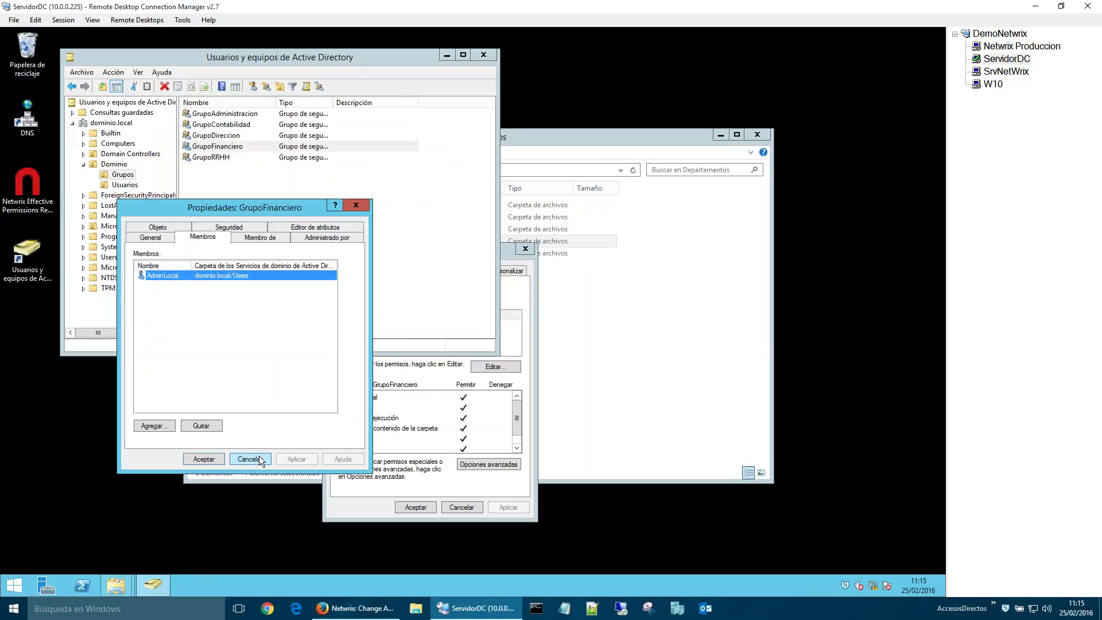
left_click(261, 461)
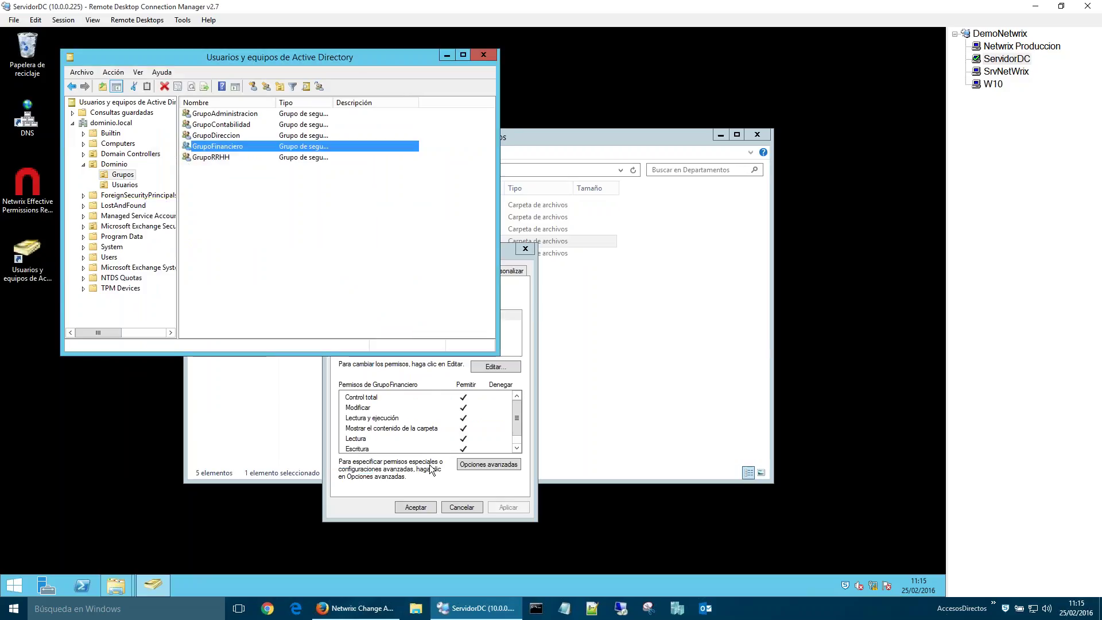
left_click(463, 509)
left_click(462, 508)
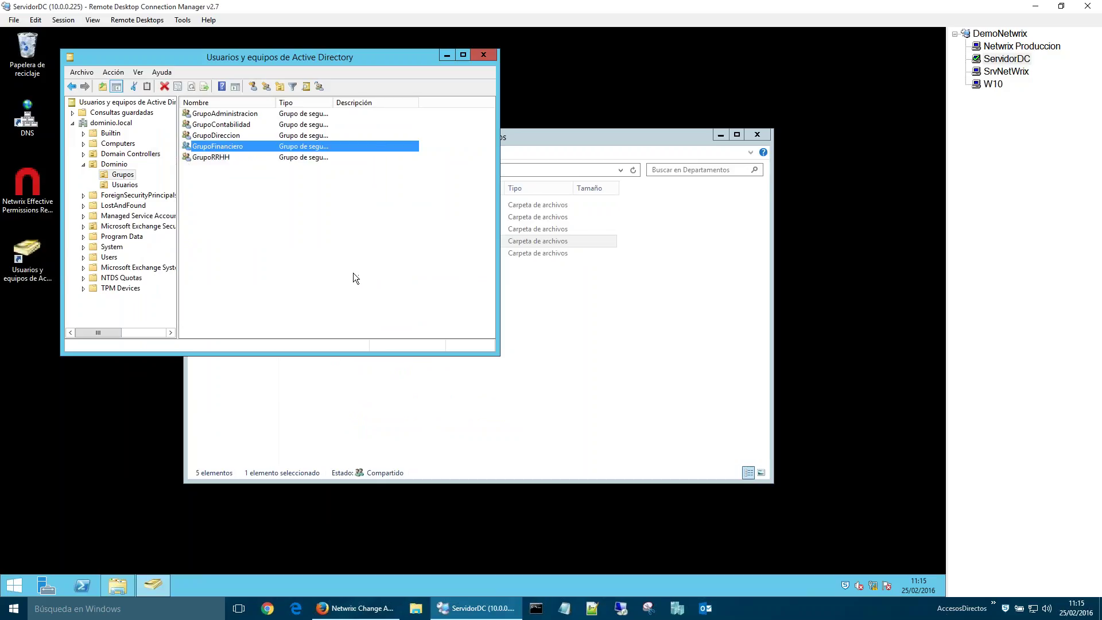
Step: Switch to the SrvNetWrix server, close its Netwrix Auditor Administrator Console and minimize the FreeTools folder window
left_click(990, 71)
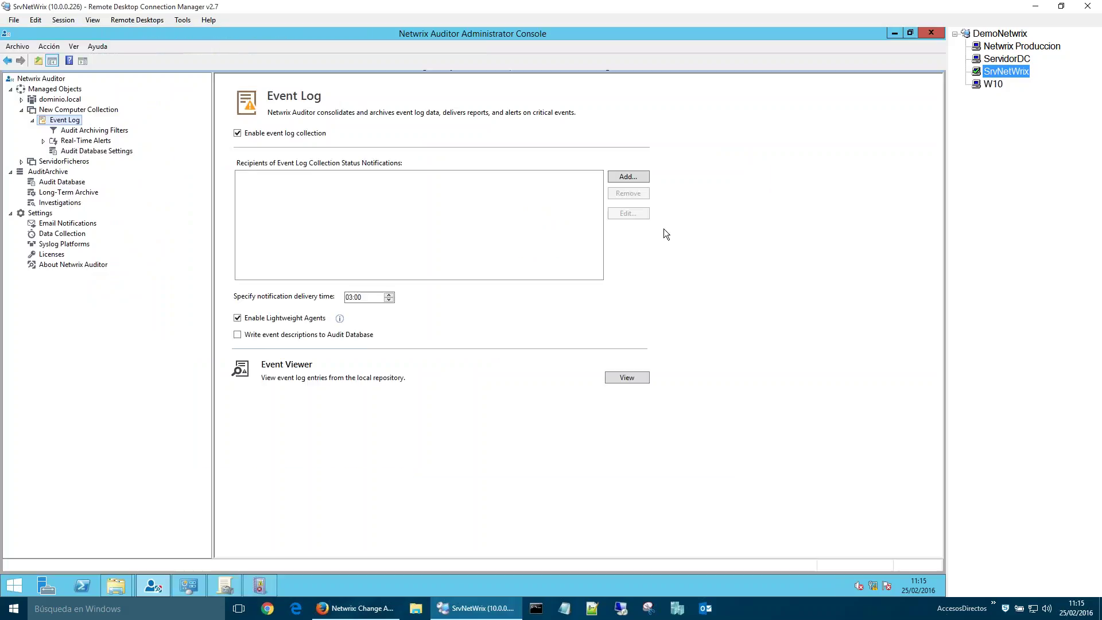
left_click(930, 32)
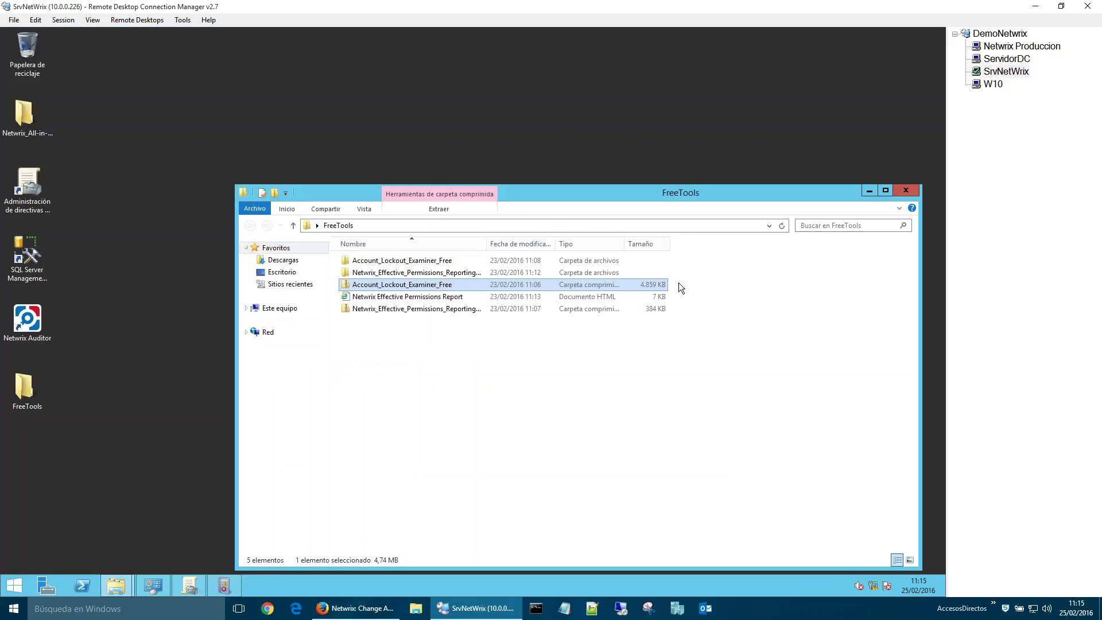
left_click(870, 191)
Step: Try to launch Netwrix Auditor from its desktop shortcut
left_click(27, 322)
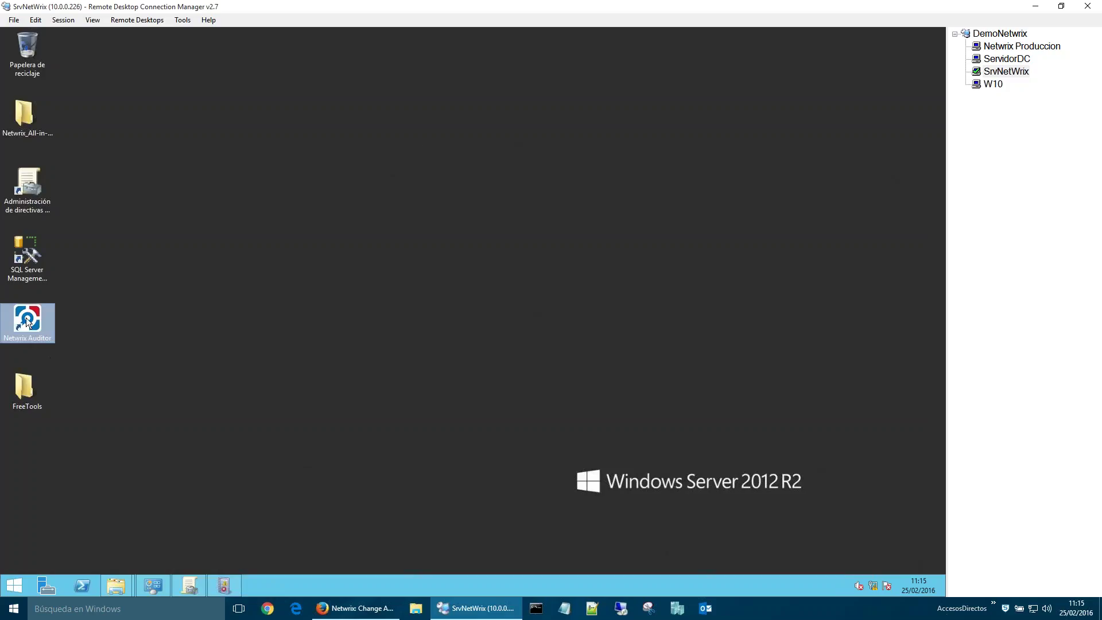
double_click(26, 322)
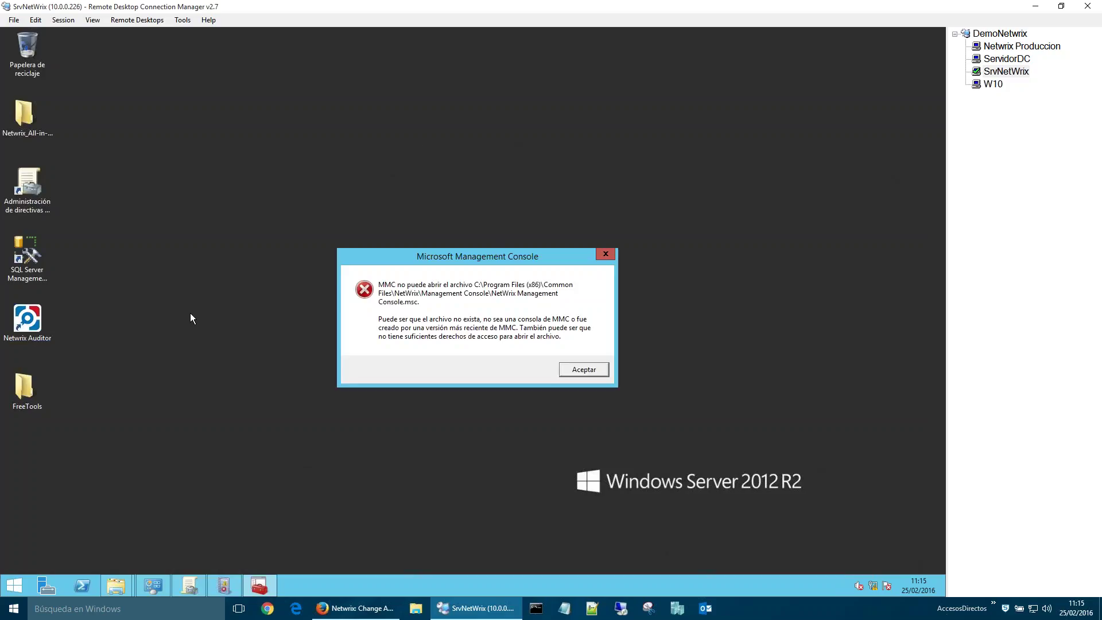
left_click(592, 370)
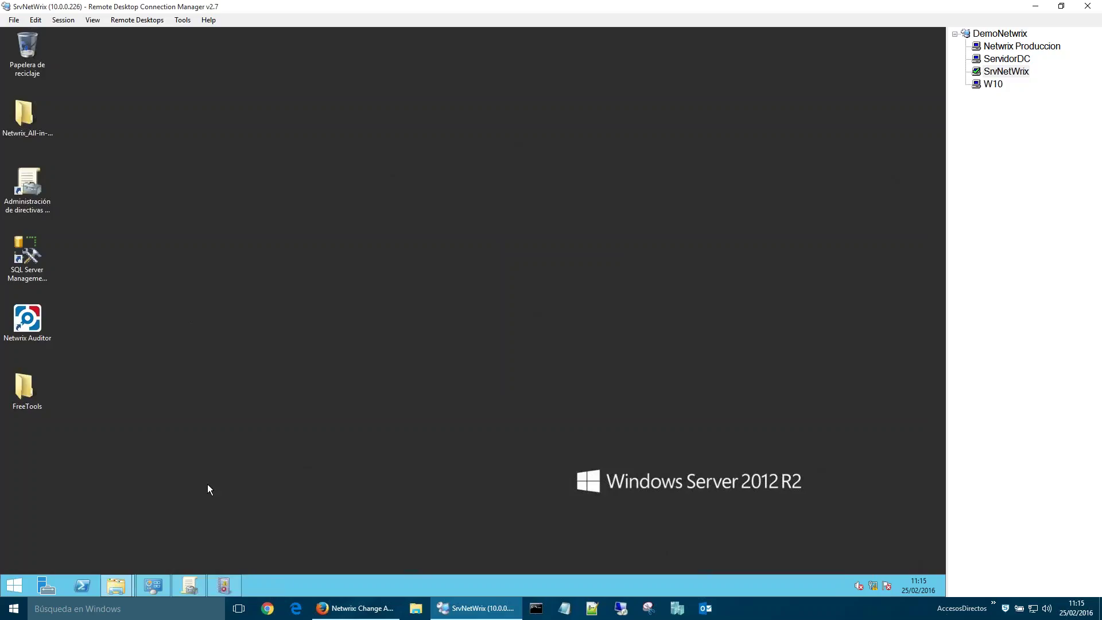
Step: Open the Netwrix Auditor Administrator Console from the server's full list of installed applications
left_click(8, 594)
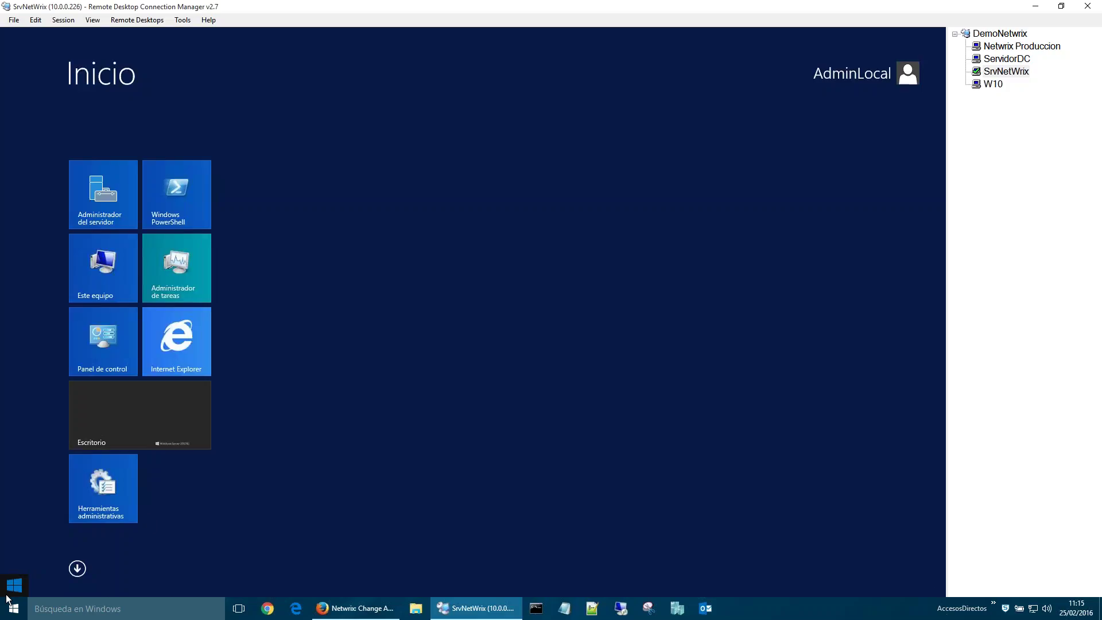
left_click(78, 568)
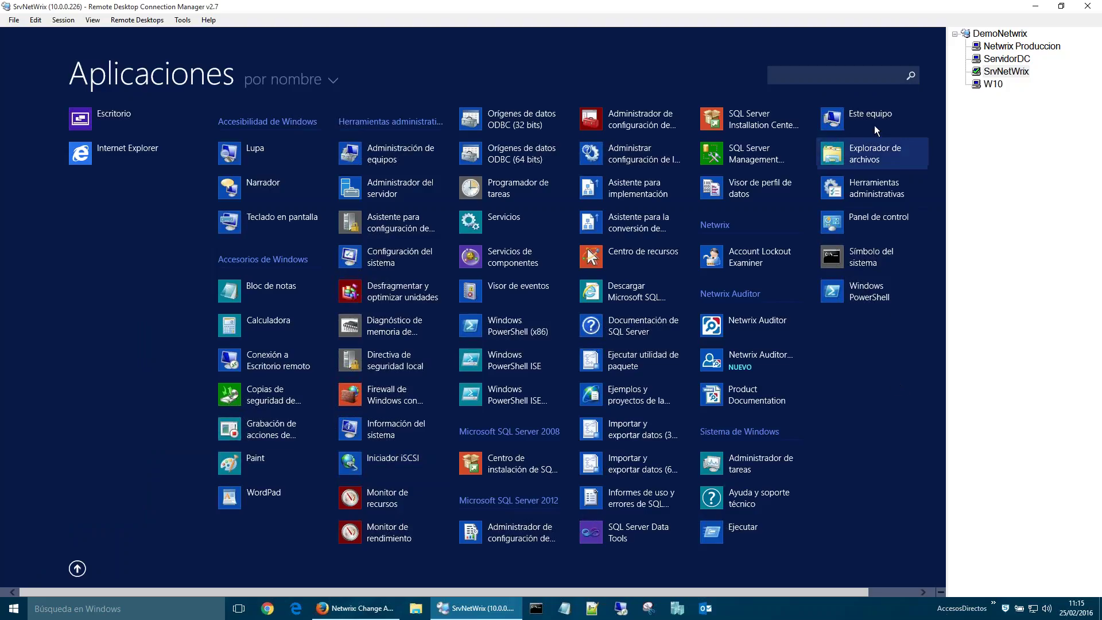
left_click(860, 77)
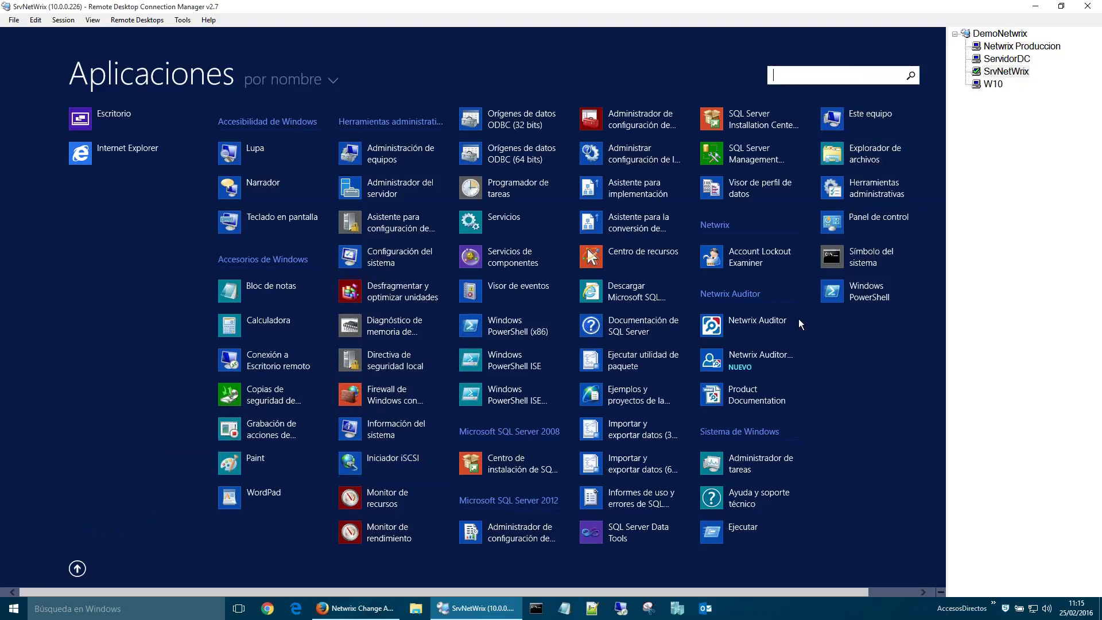
left_click(758, 365)
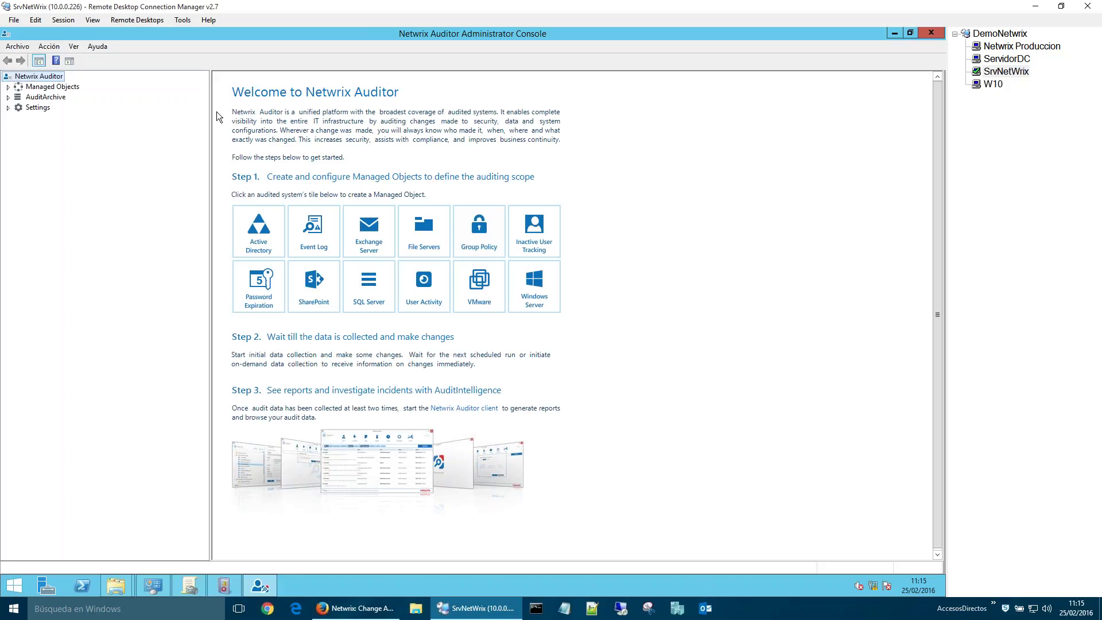
Step: Expand the Settings and AuditArchive nodes and review the Email Notifications and Data Collection settings
left_click(8, 108)
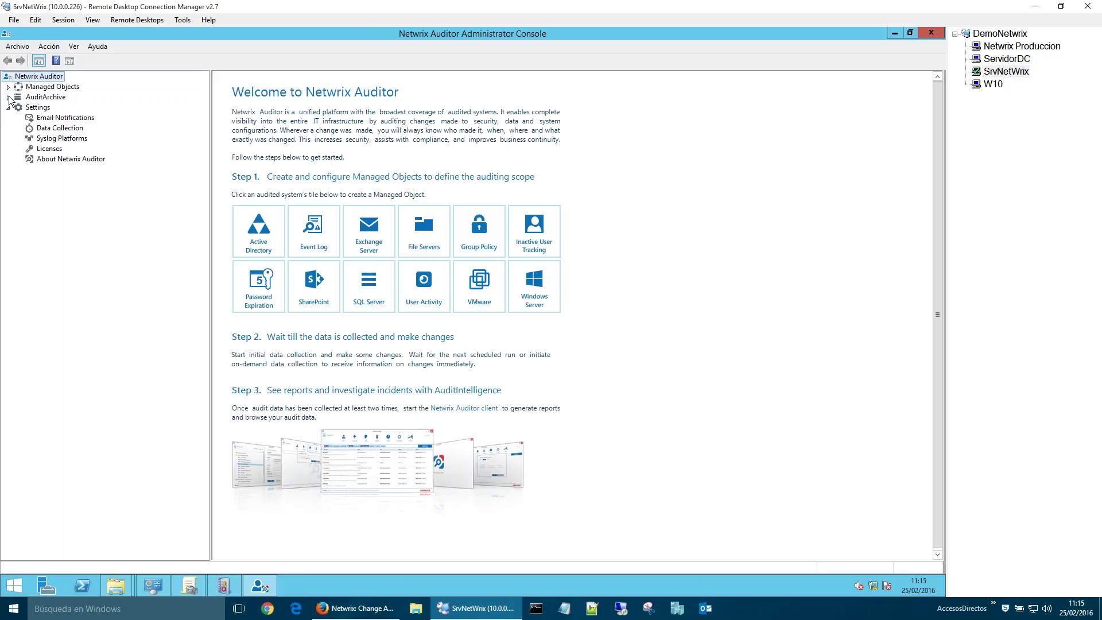
left_click(9, 97)
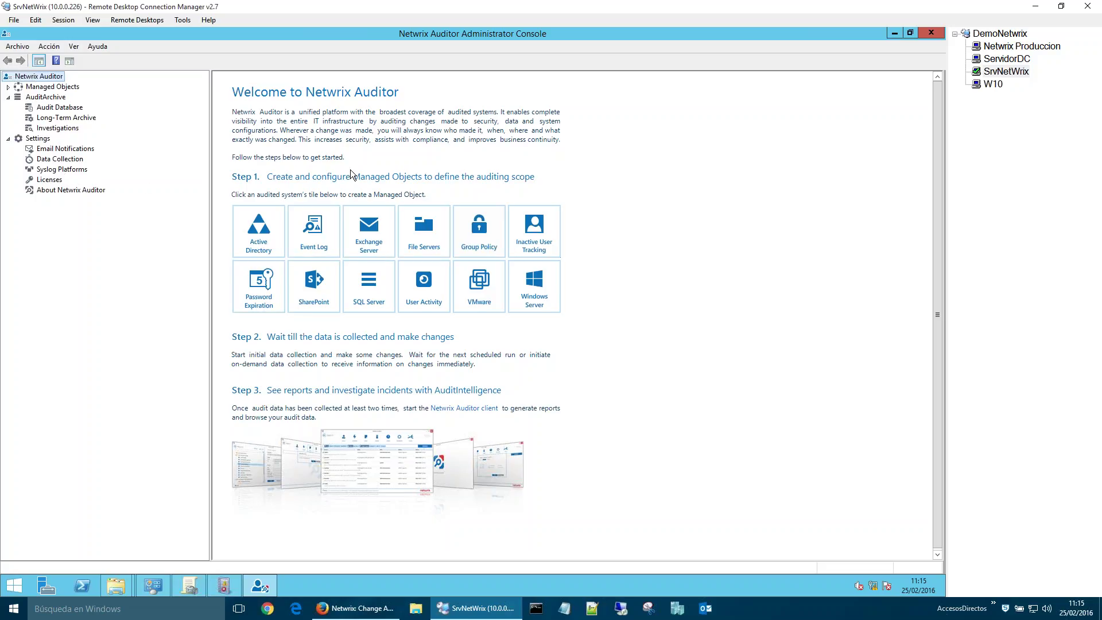
left_click(75, 149)
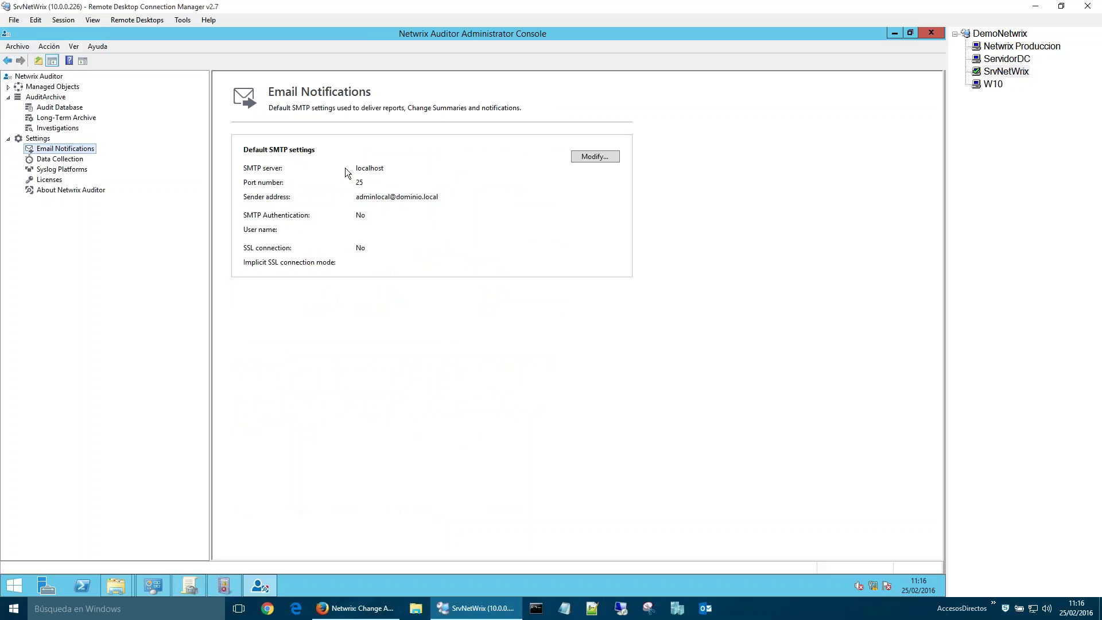
left_click(63, 160)
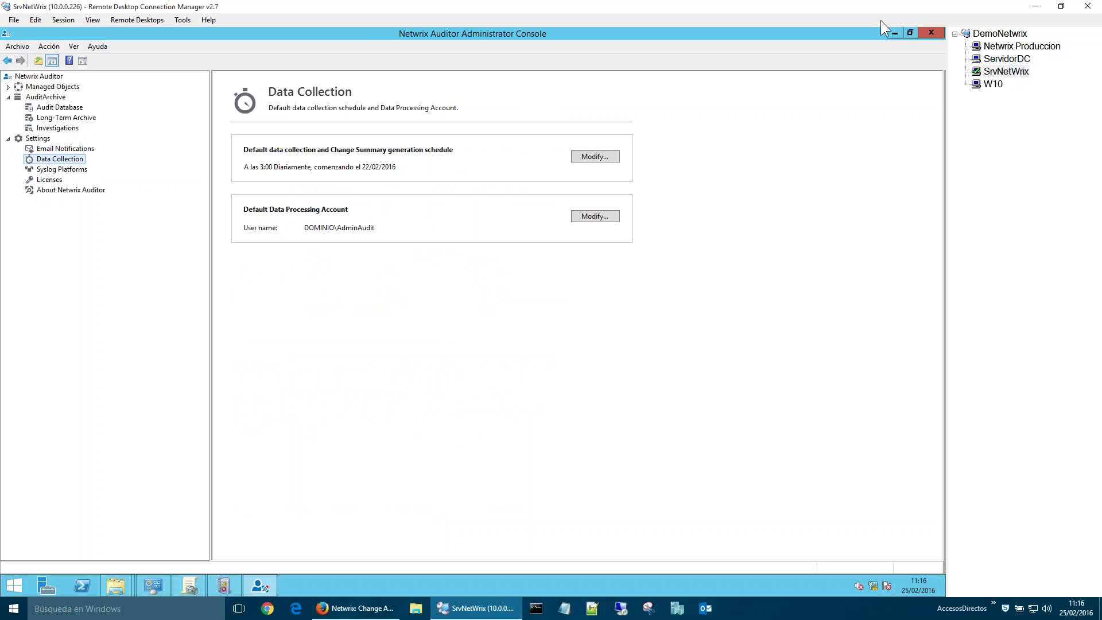
Step: Switch back to the ServidorDC server and open its Herramientas administrativas folder
left_click(996, 61)
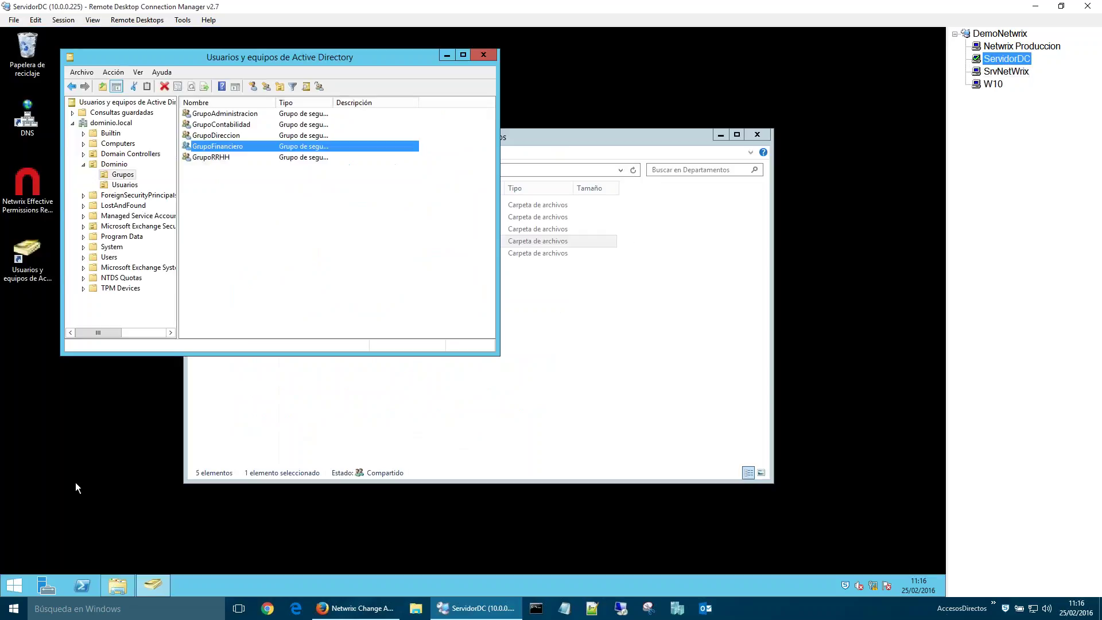
left_click(12, 588)
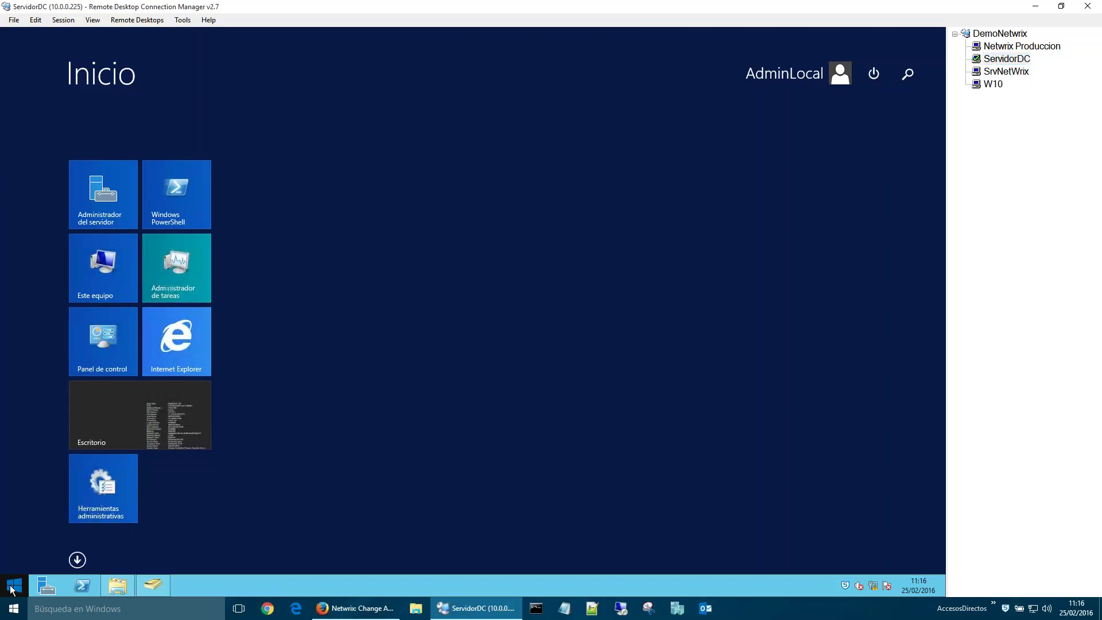
left_click(111, 490)
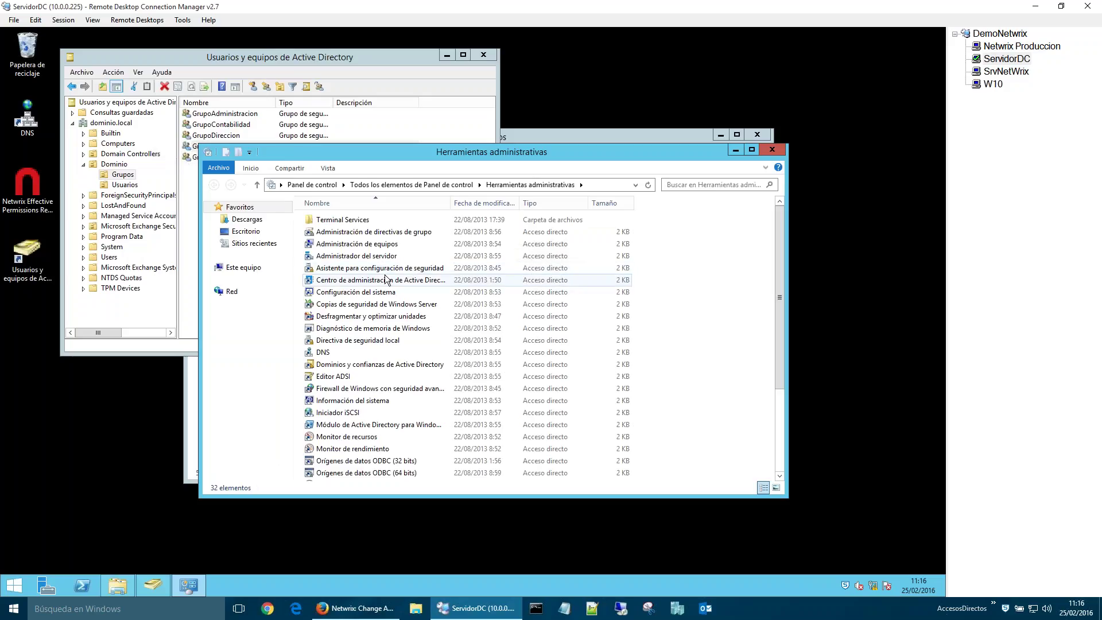
Step: Open the Group Policy Management console and select the Default Domain Policy linked to dominio.local
left_click(375, 232)
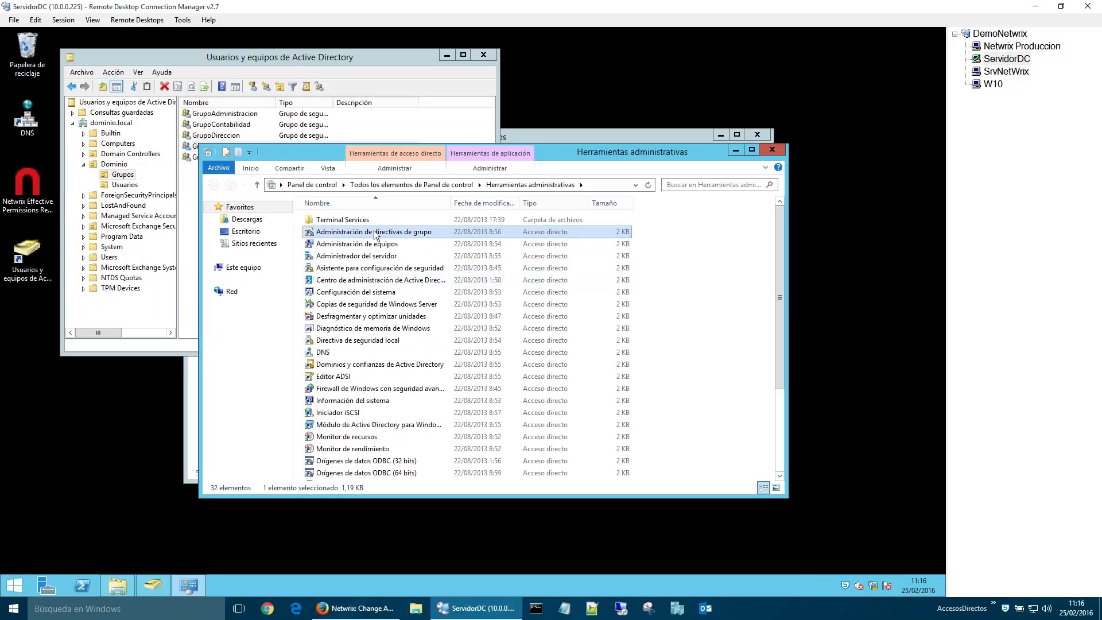
double_click(375, 232)
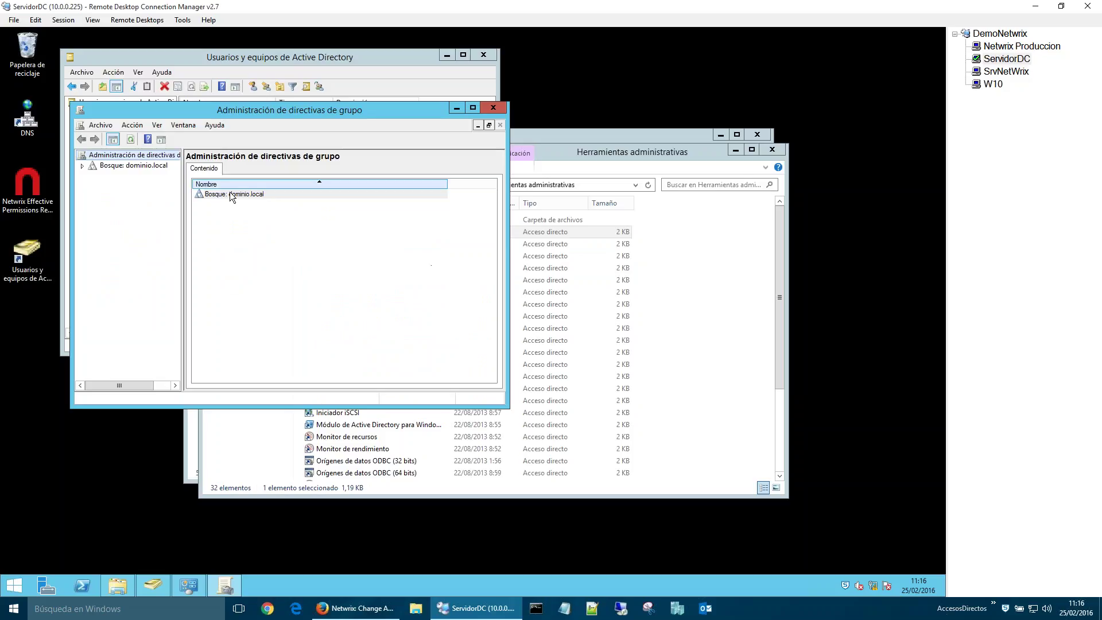
left_click(229, 194)
double_click(228, 194)
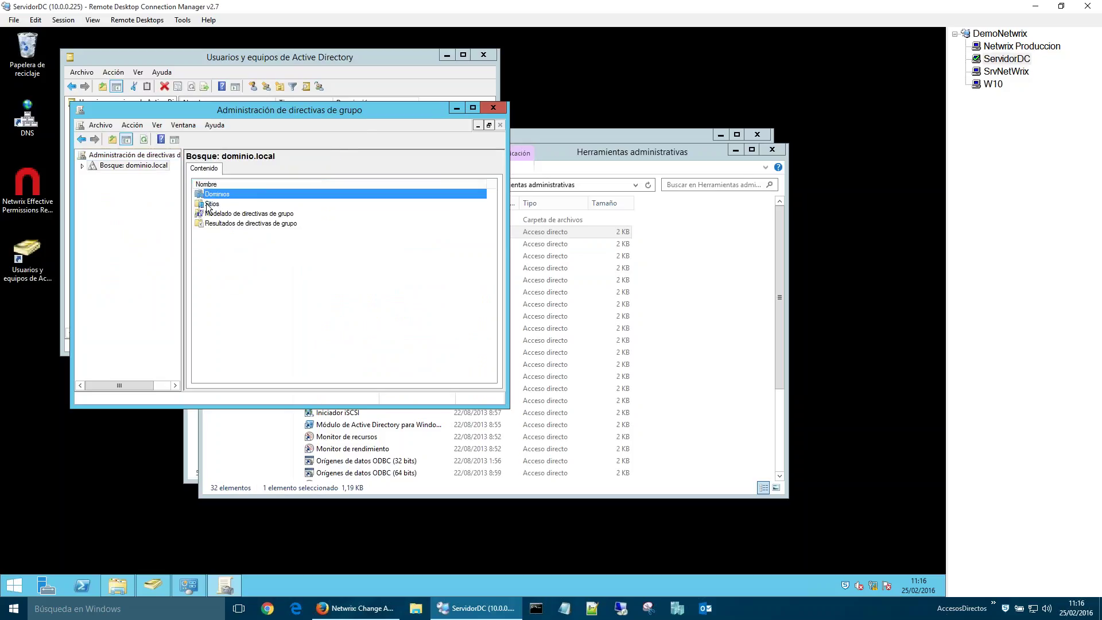
double_click(133, 165)
double_click(117, 175)
double_click(140, 186)
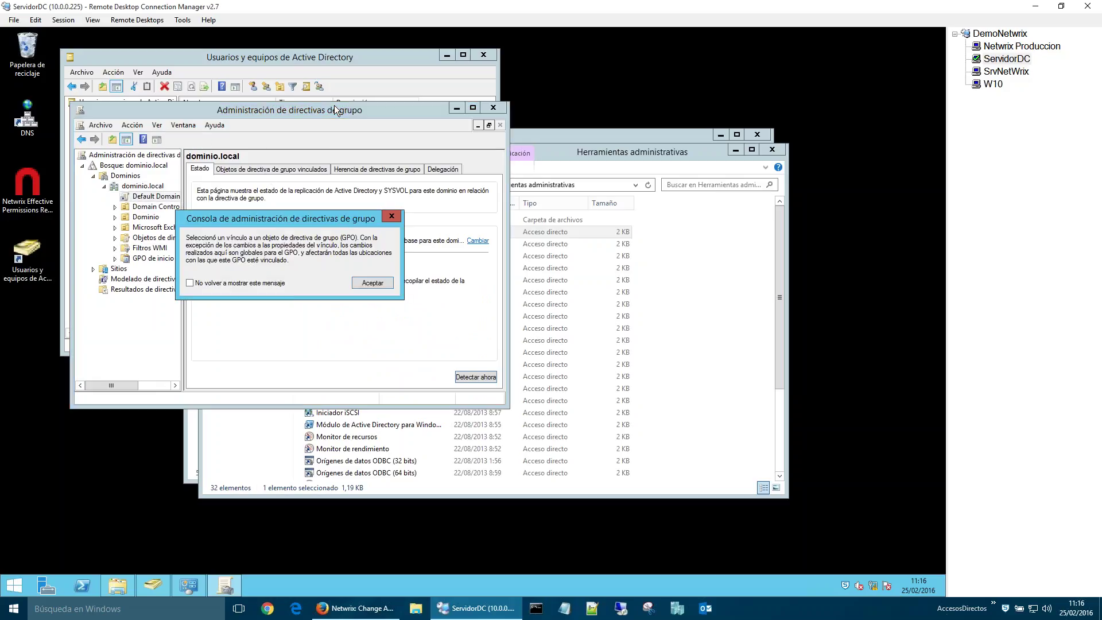
left_click(387, 286)
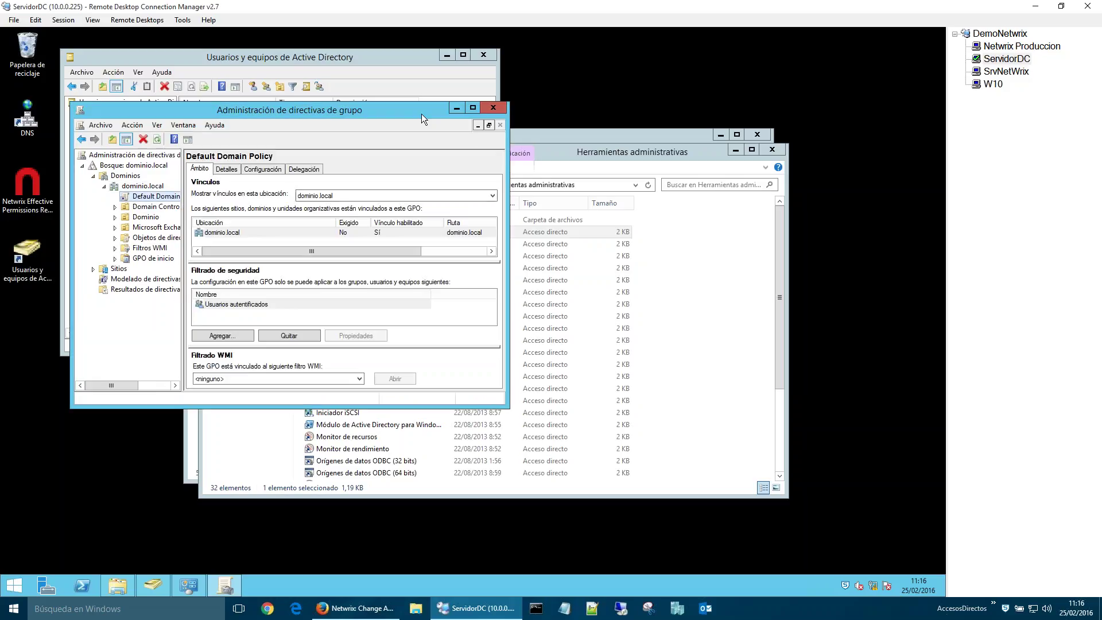
Step: Maximize the console, open the Default Domain Policy's settings report, and add about:security_mmc.exe to the trusted sites
double_click(421, 114)
left_click(181, 92)
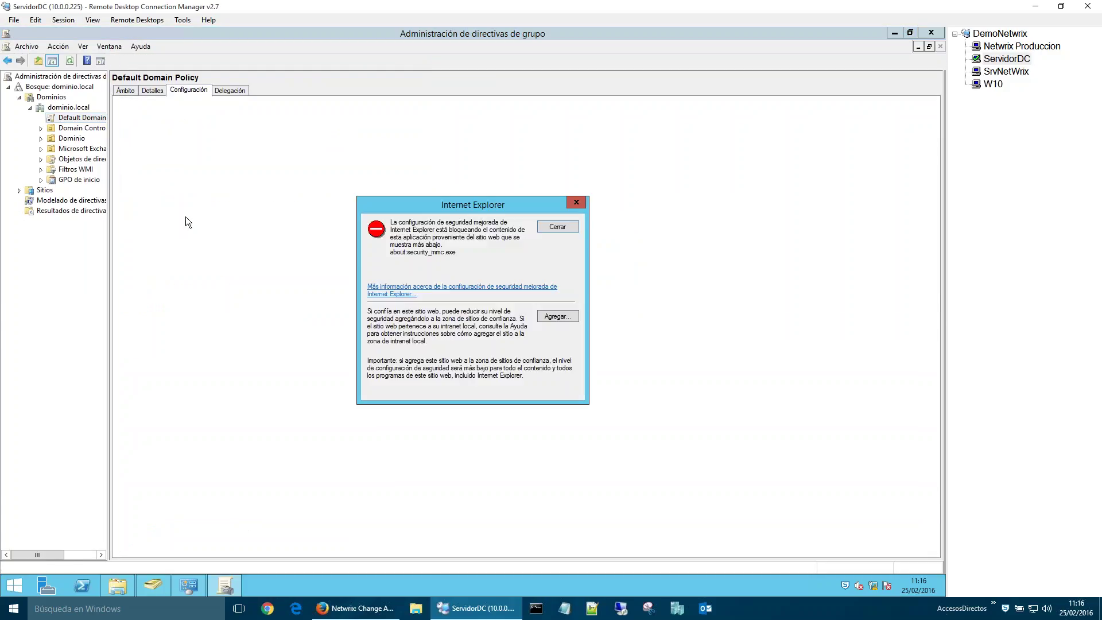
left_click(554, 315)
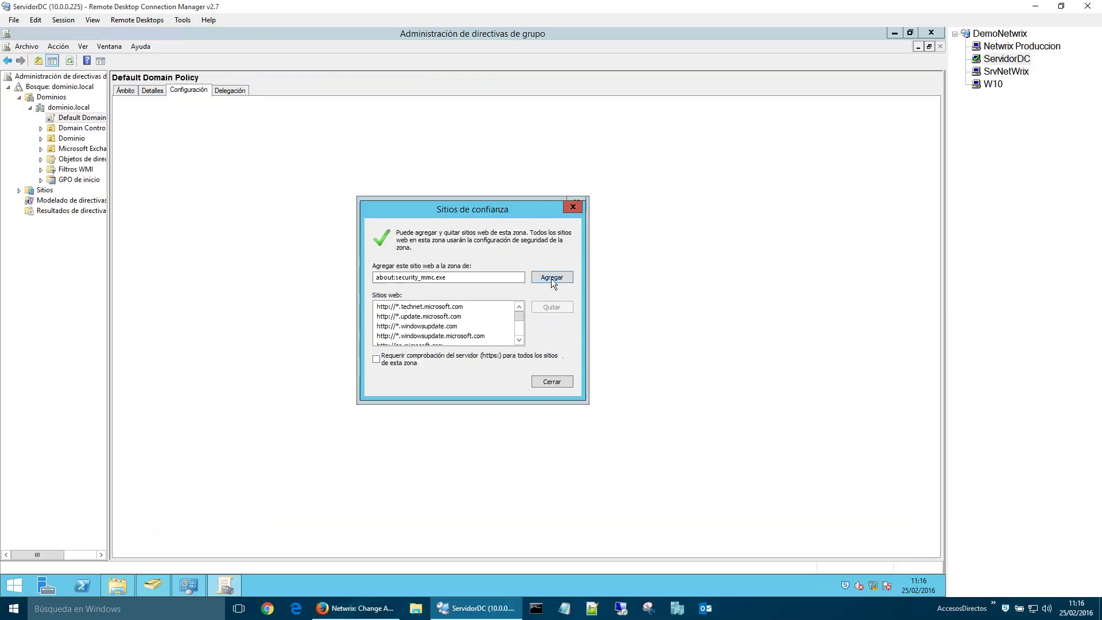
left_click(550, 278)
left_click(559, 380)
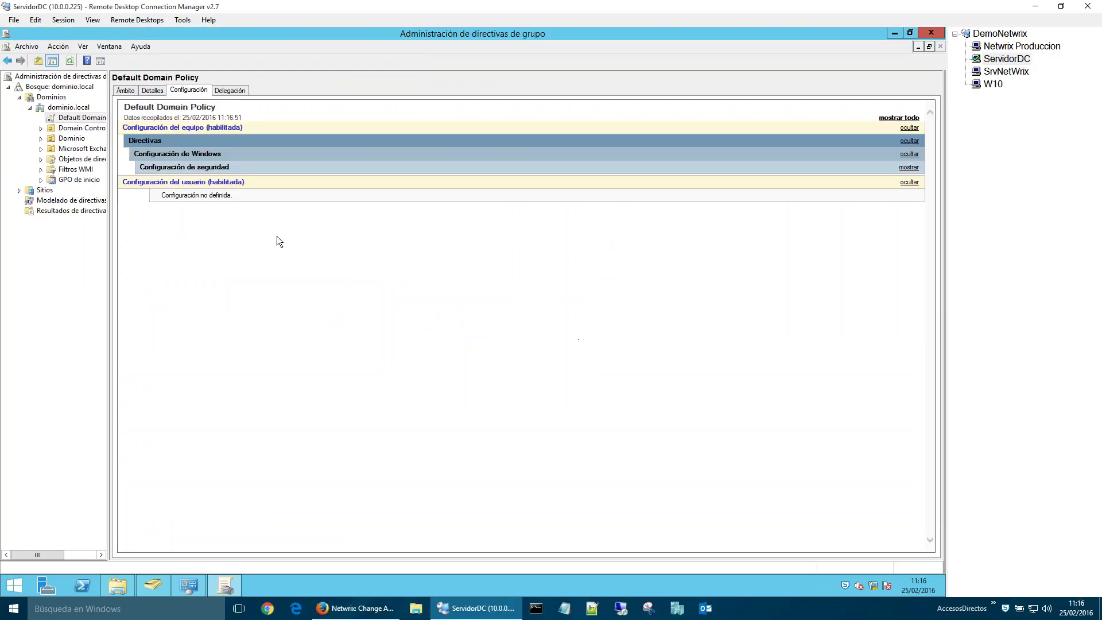
Step: Expand the whole Default Domain Policy settings report and review its account, Kerberos and security policies
left_click(891, 118)
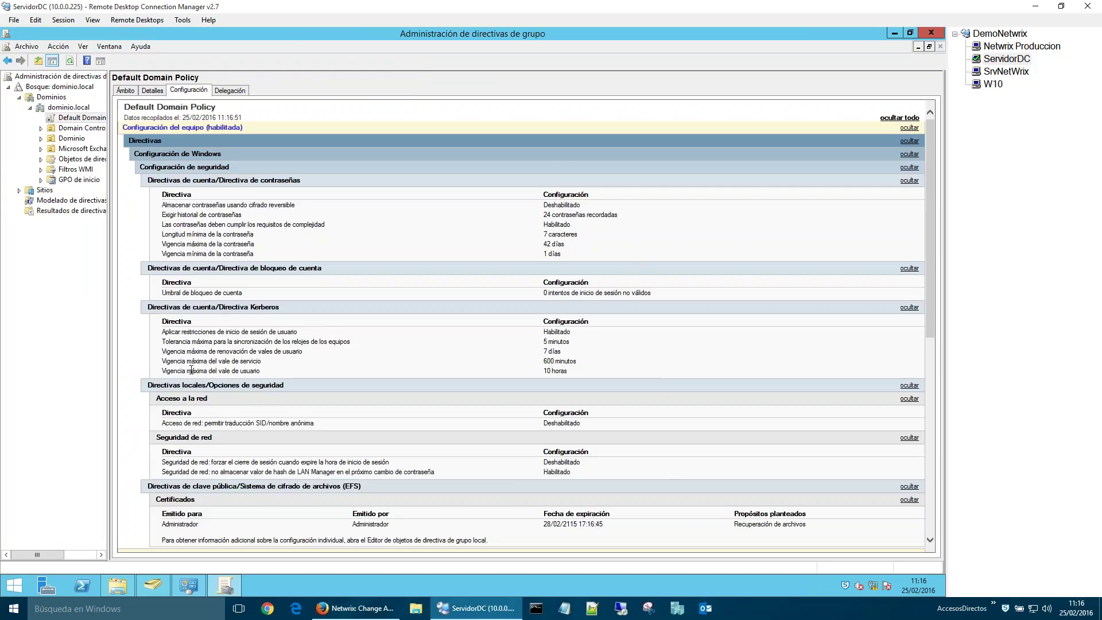
scroll(195, 393, "down", 3)
scroll(521, 321, "down", 3)
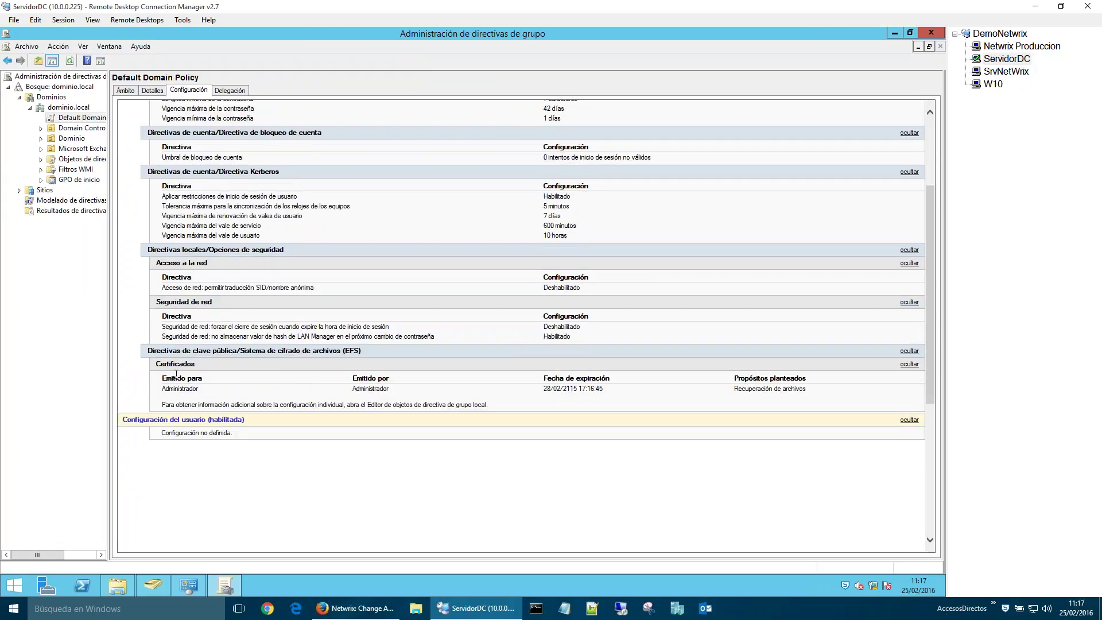
scroll(188, 370, "up", 6)
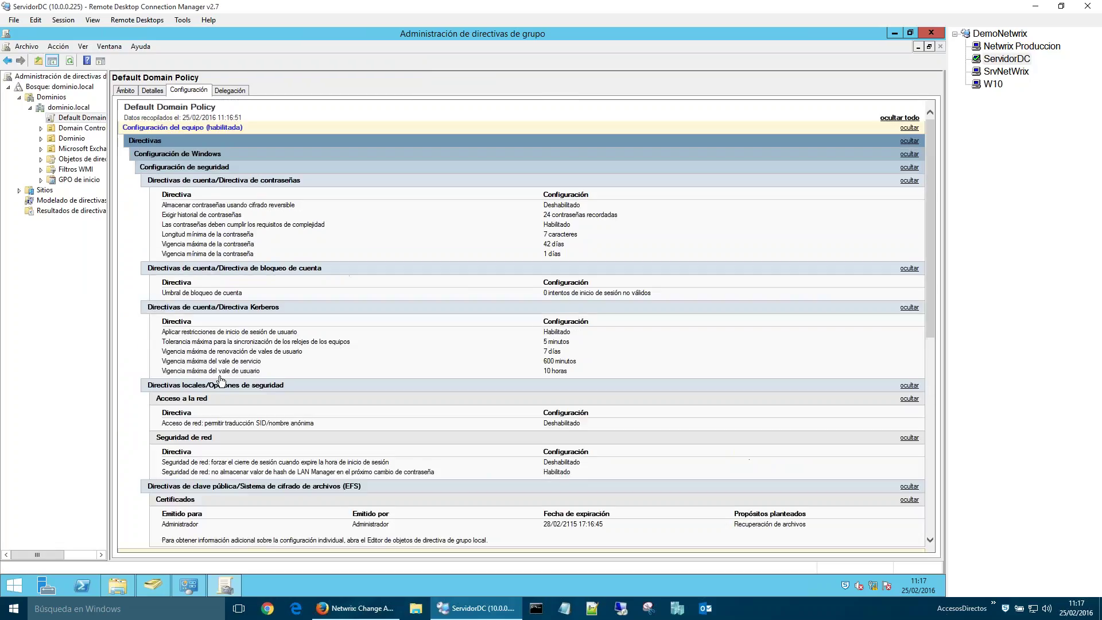
Step: Select the Default Domain Controllers Policy under Domain Controllers, expand its entire settings report and review it
double_click(82, 127)
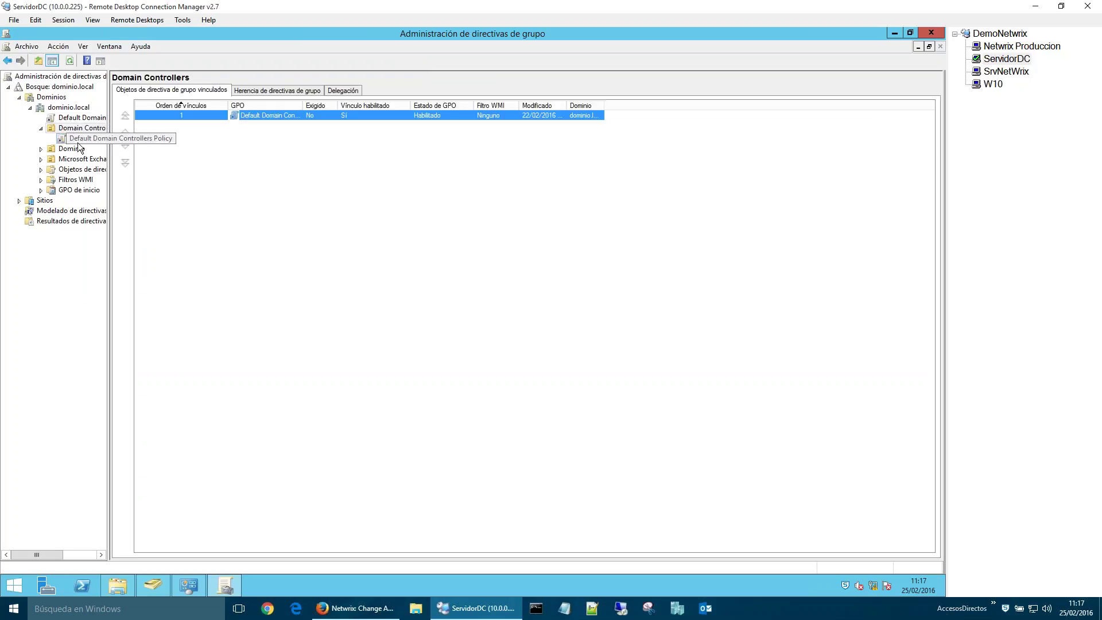
left_click(80, 139)
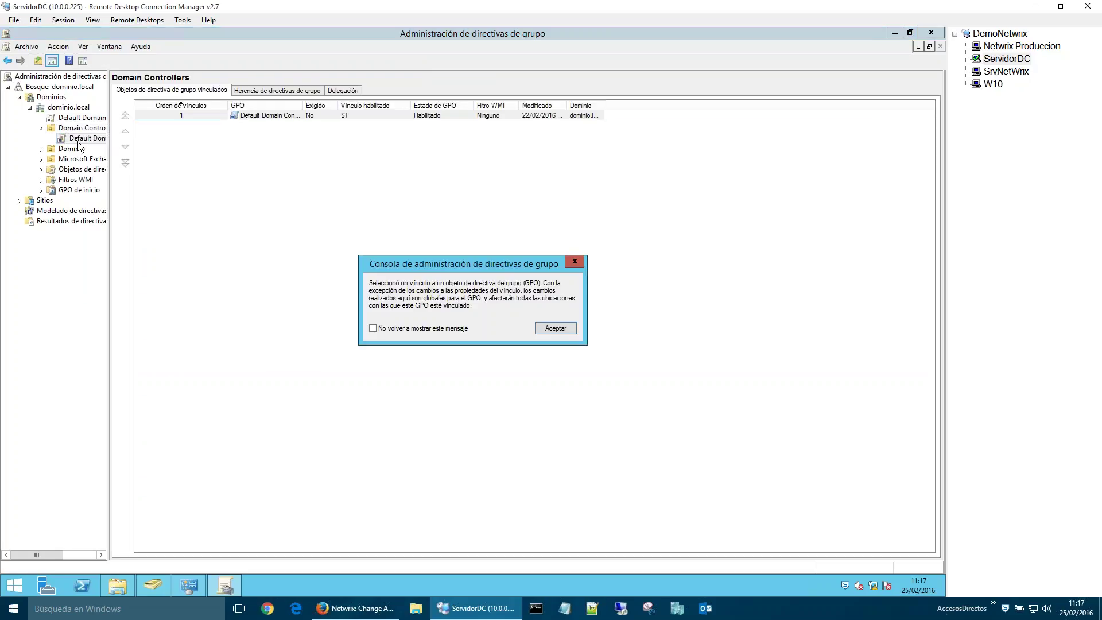
left_click(563, 328)
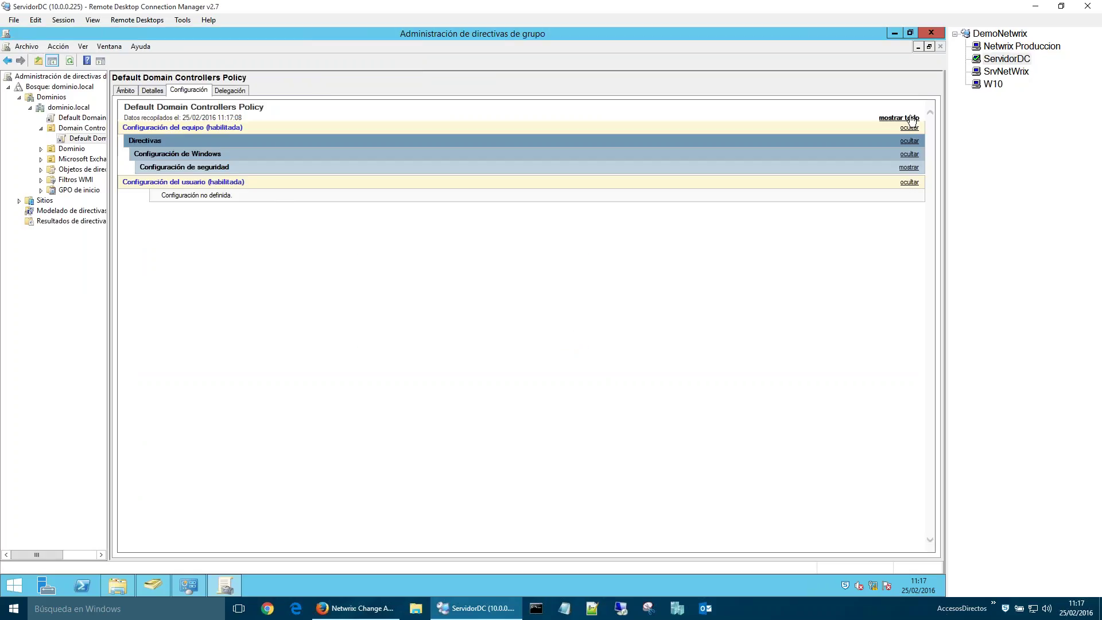
left_click(911, 118)
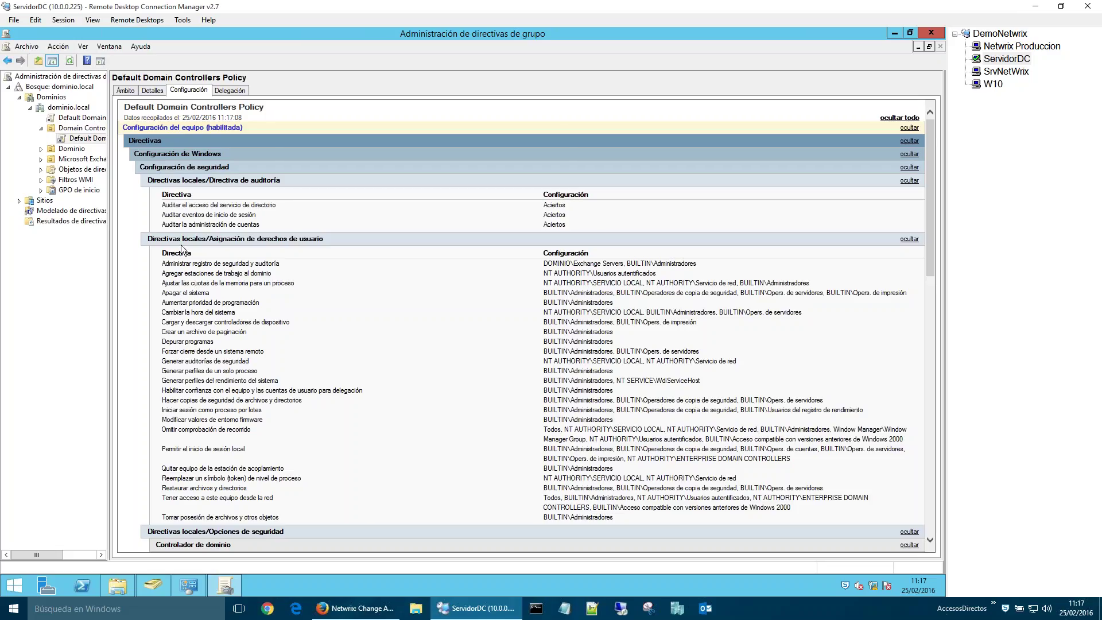
scroll(249, 295, "down", 5)
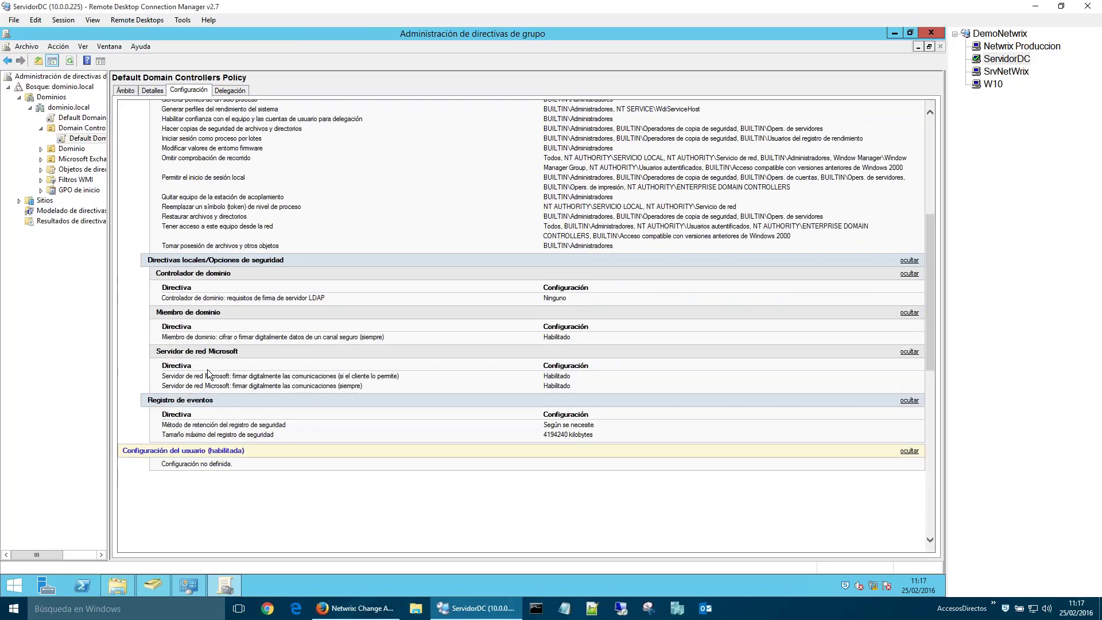
scroll(227, 337, "up", 3)
scroll(202, 207, "up", 3)
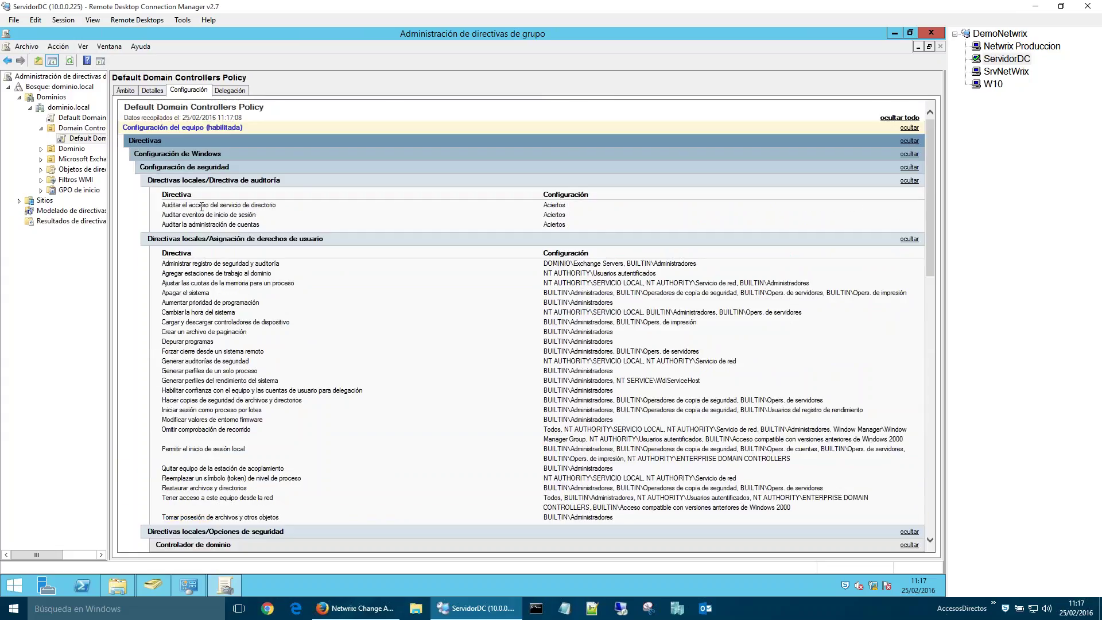
Step: Highlight in turn the audit policies for directory service access, logon events and account management
left_click_drag(162, 206, 272, 208)
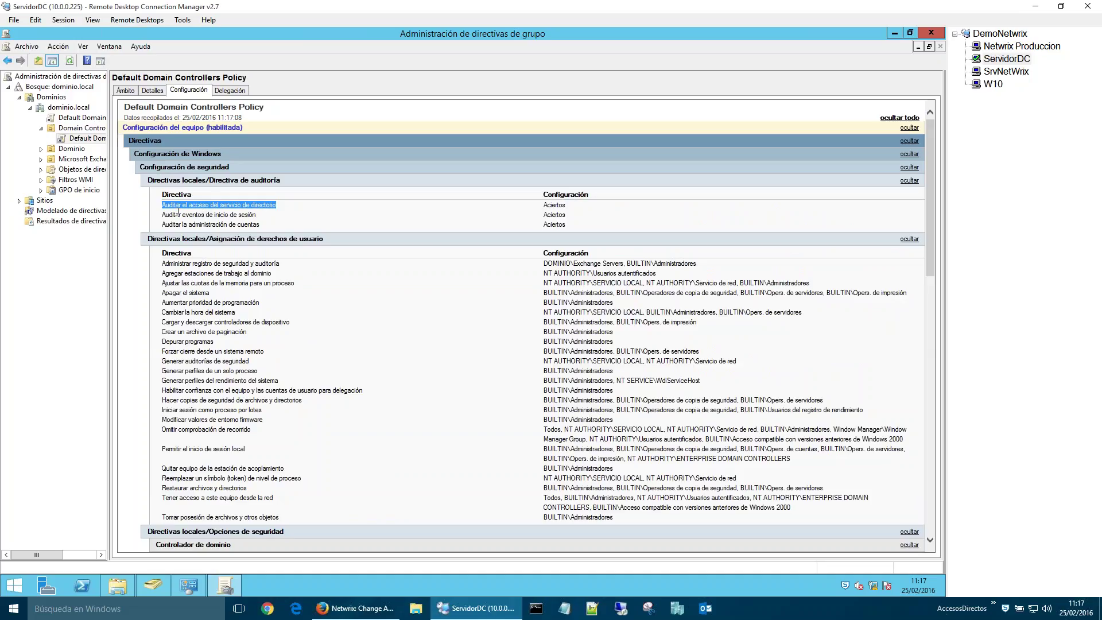
left_click_drag(162, 214, 256, 214)
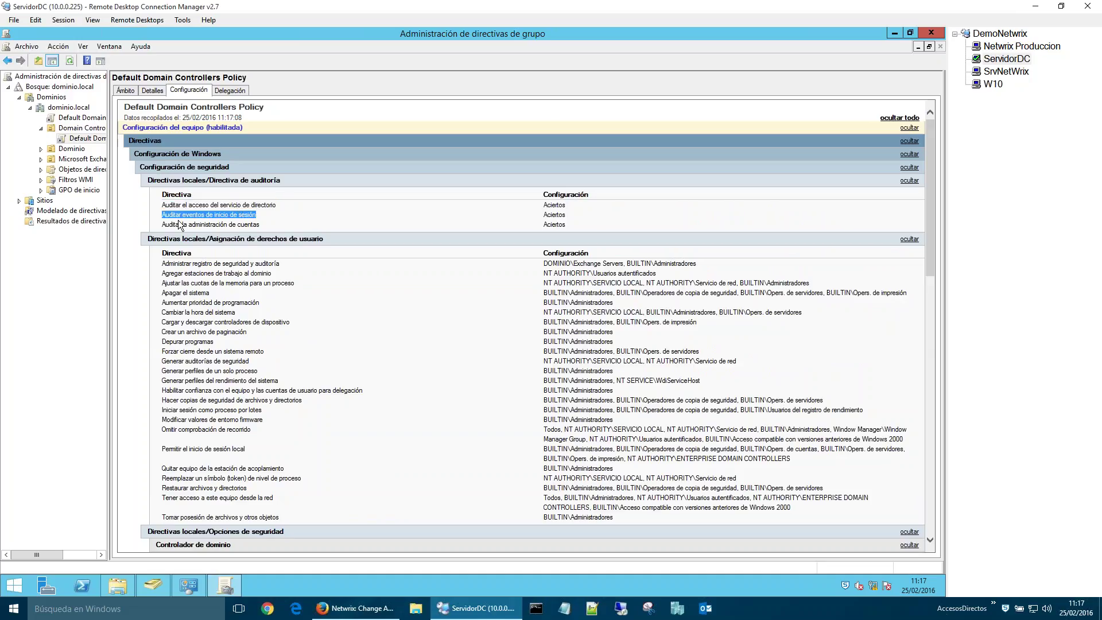
left_click_drag(162, 224, 337, 229)
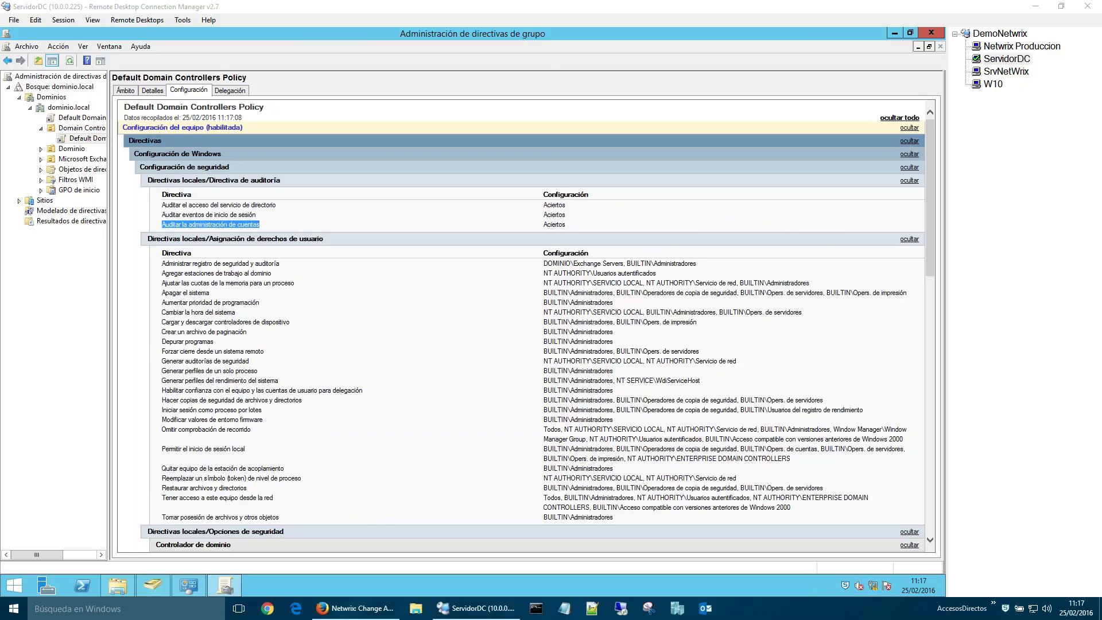
Step: Switch to the Netwrix Auditor Administrator's Guide PDF and read from section 2.2 on auditing Active Directory into section 2.3 on event logs
left_click_drag(1101, 413, 399, 85)
double_click(398, 85)
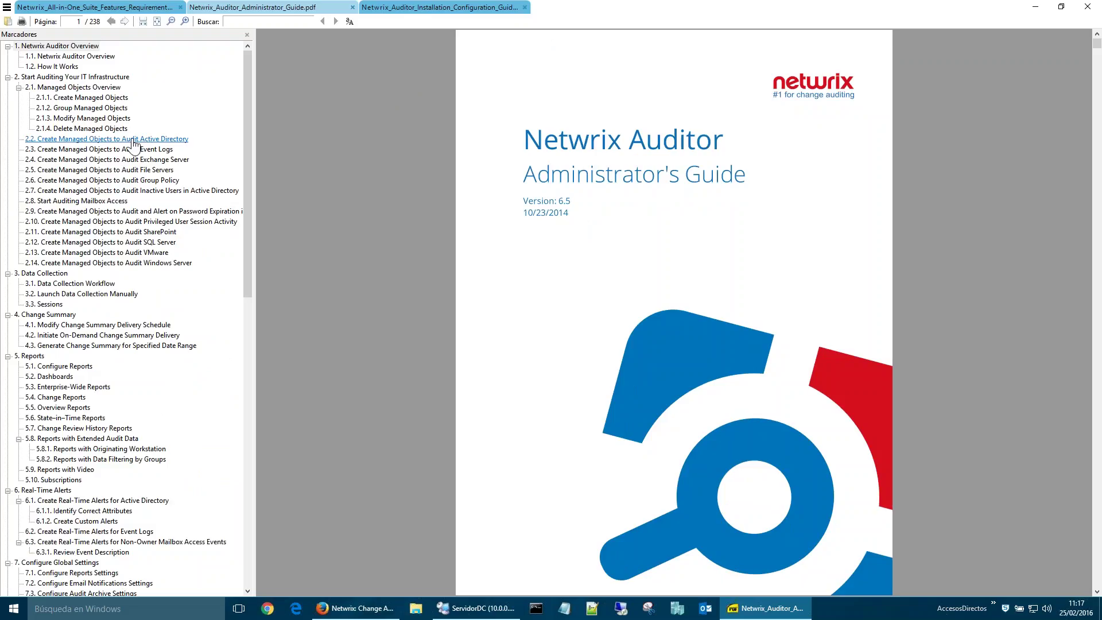
left_click(104, 141)
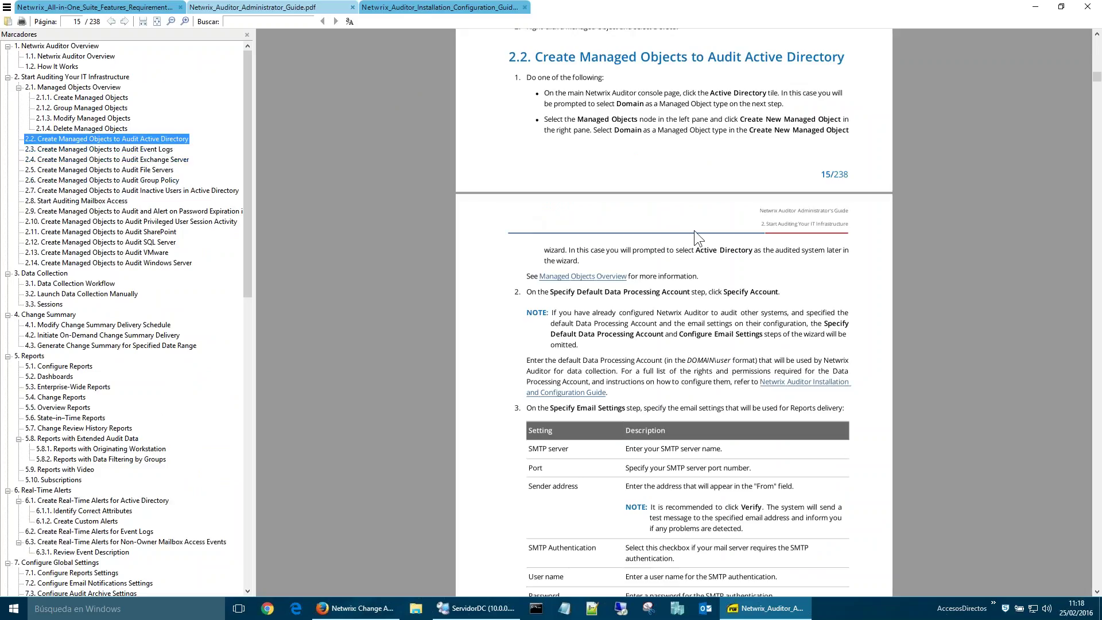
scroll(694, 232, "down", 5)
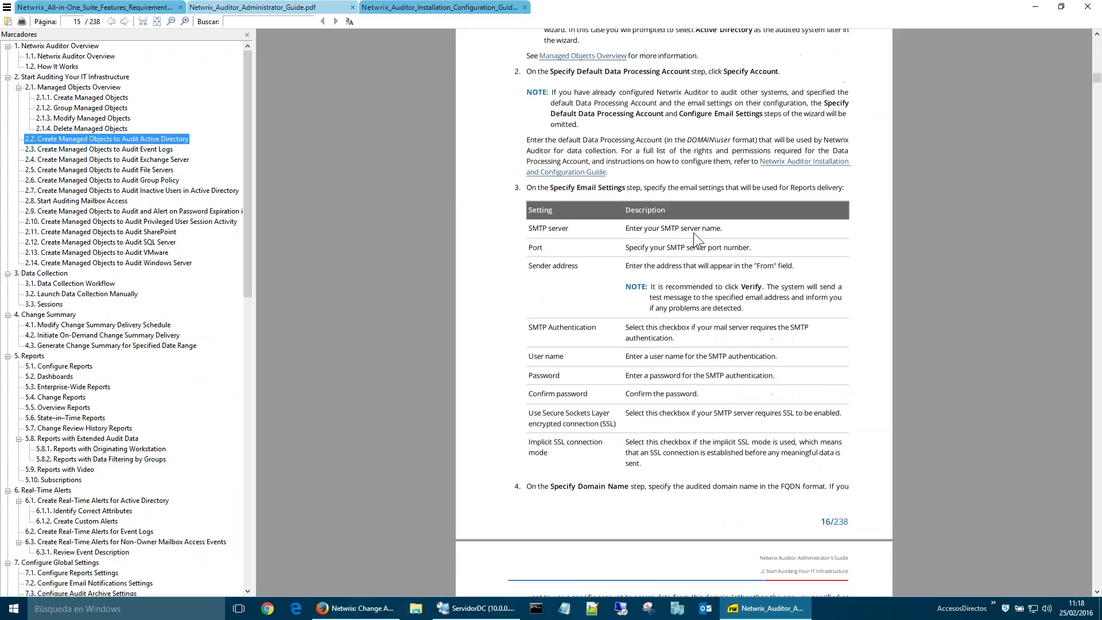
scroll(693, 233, "down", 13)
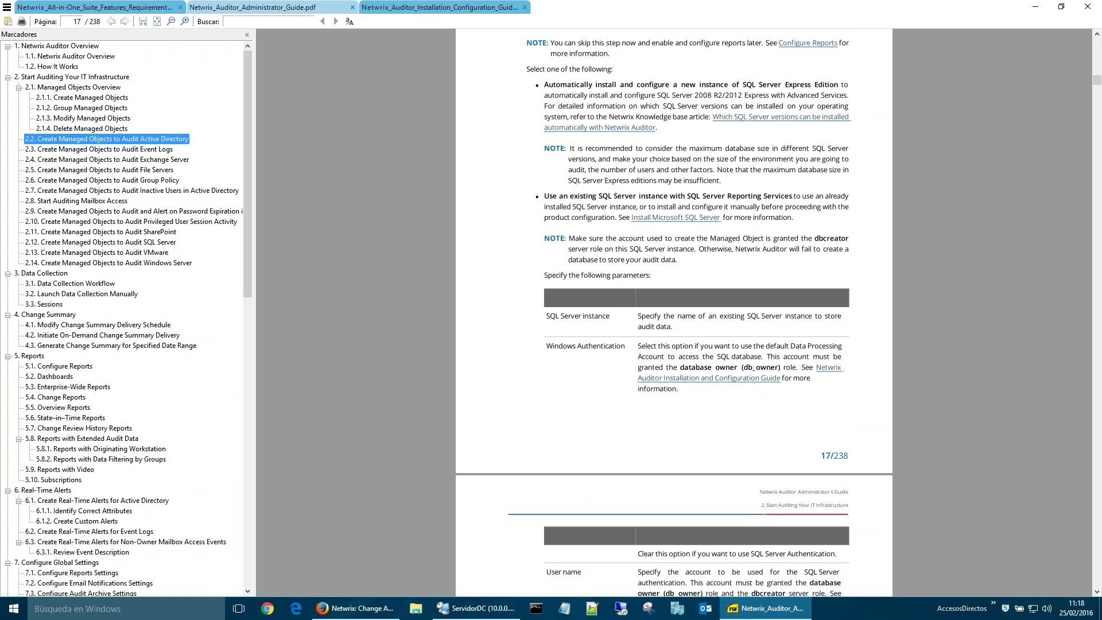
scroll(673, 313, "down", 8)
scroll(674, 313, "down", 7)
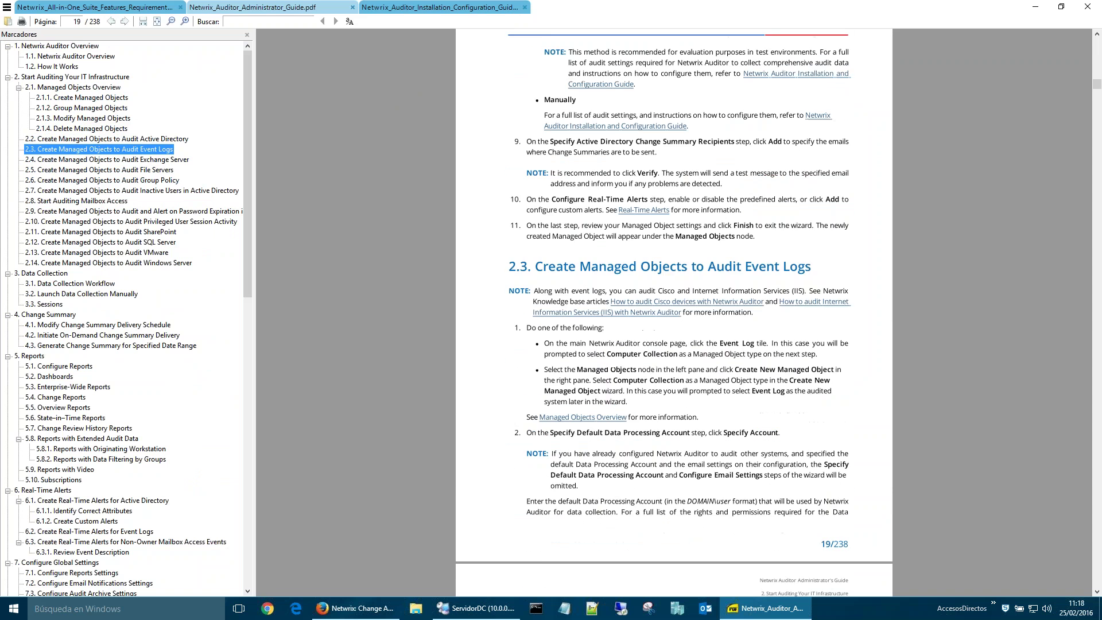
scroll(673, 313, "down", 10)
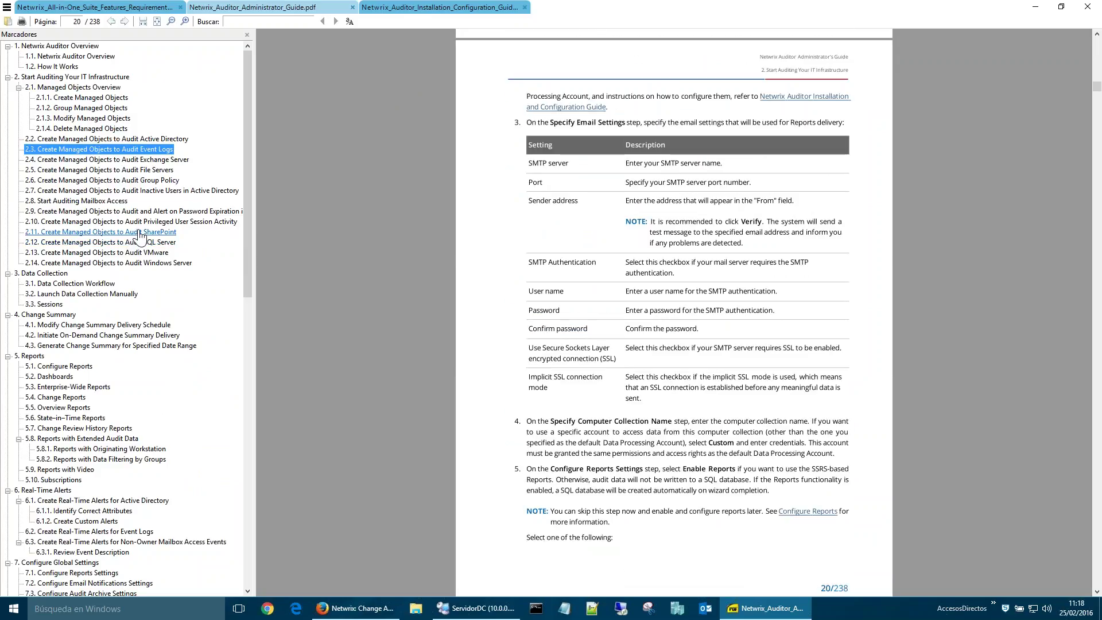
Step: Examine the guide's section 2.9 on password expiration alerting and section 2.10 on privileged user session activity
left_click(115, 211)
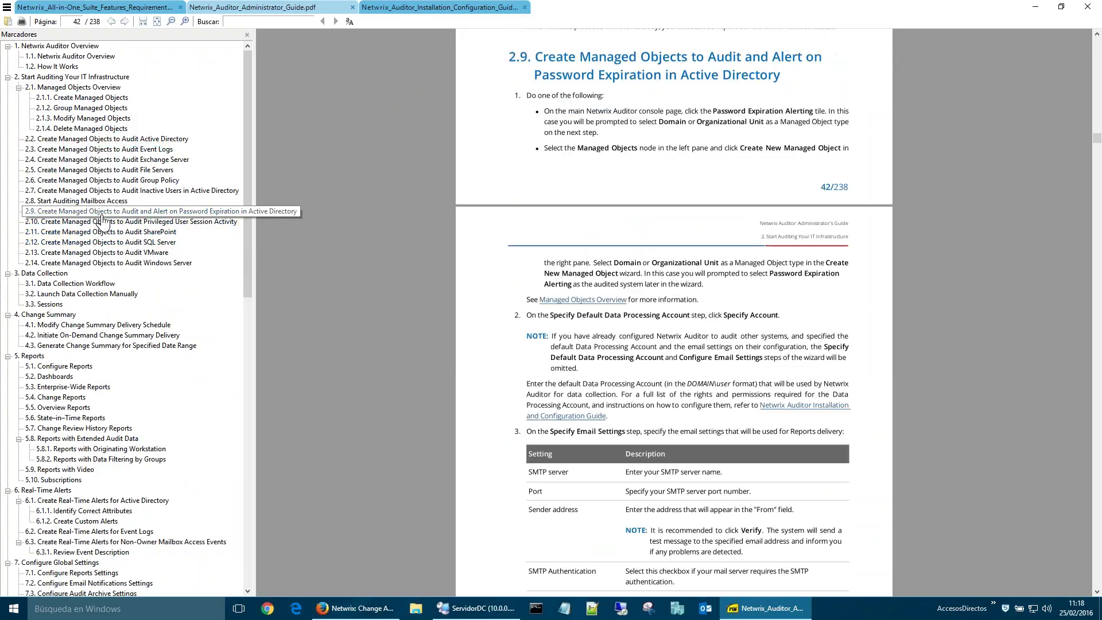
scroll(673, 313, "down", 4)
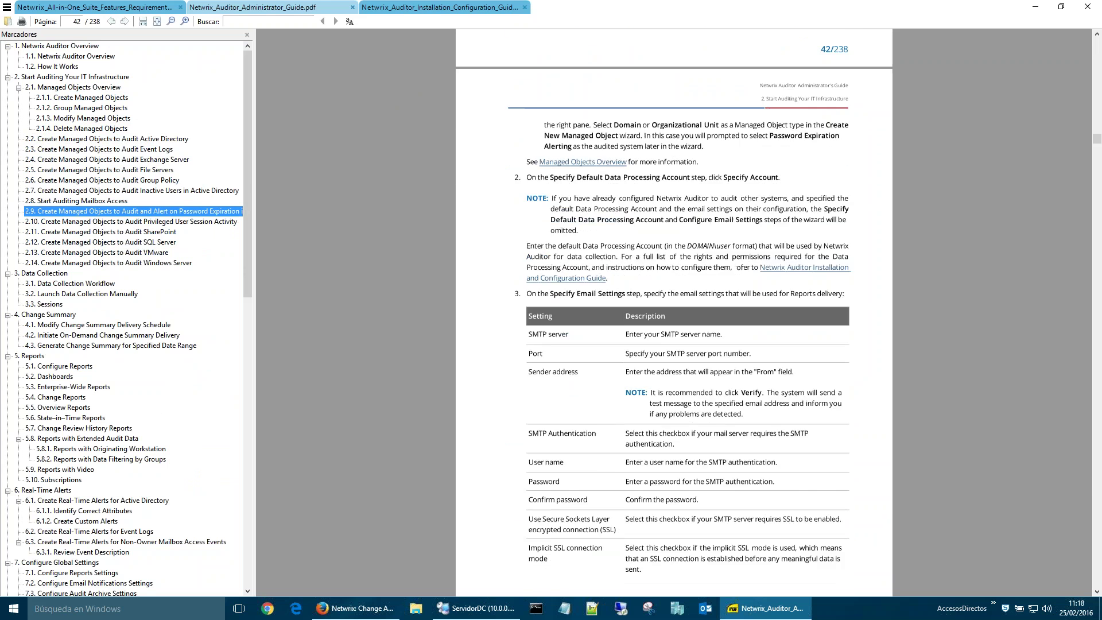
scroll(673, 313, "up", 4)
scroll(673, 313, "down", 9)
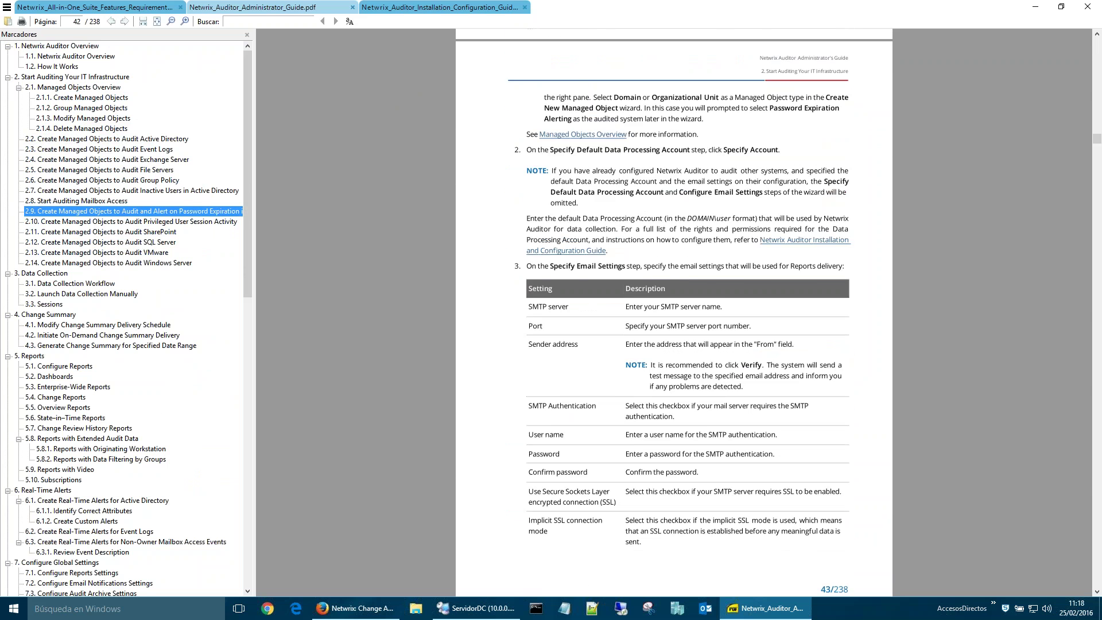
scroll(576, 294, "down", 8)
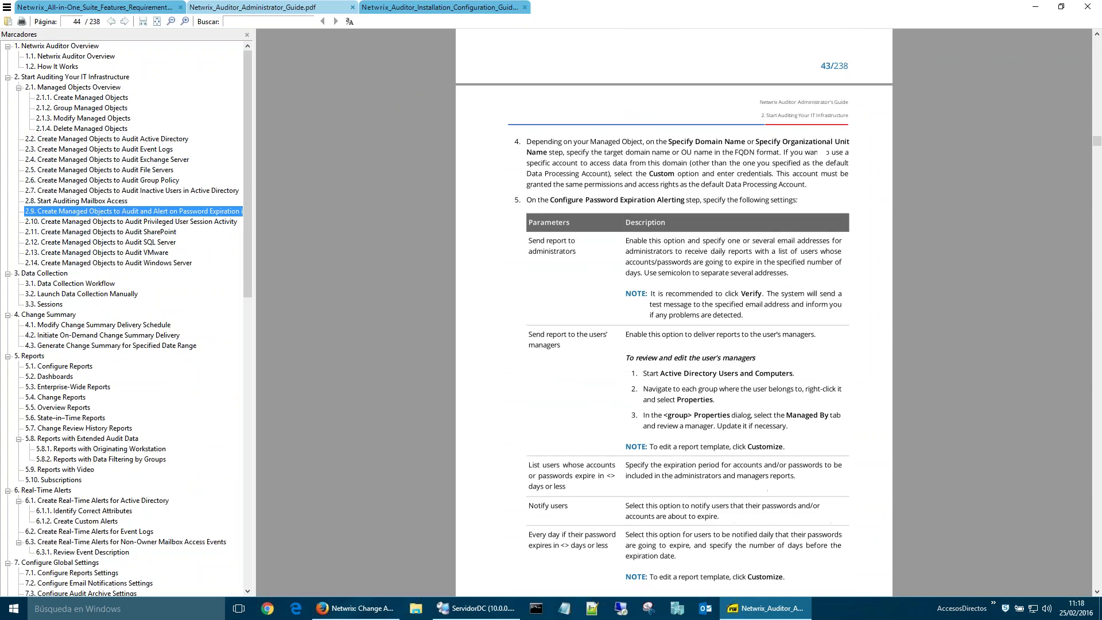
scroll(576, 293, "down", 8)
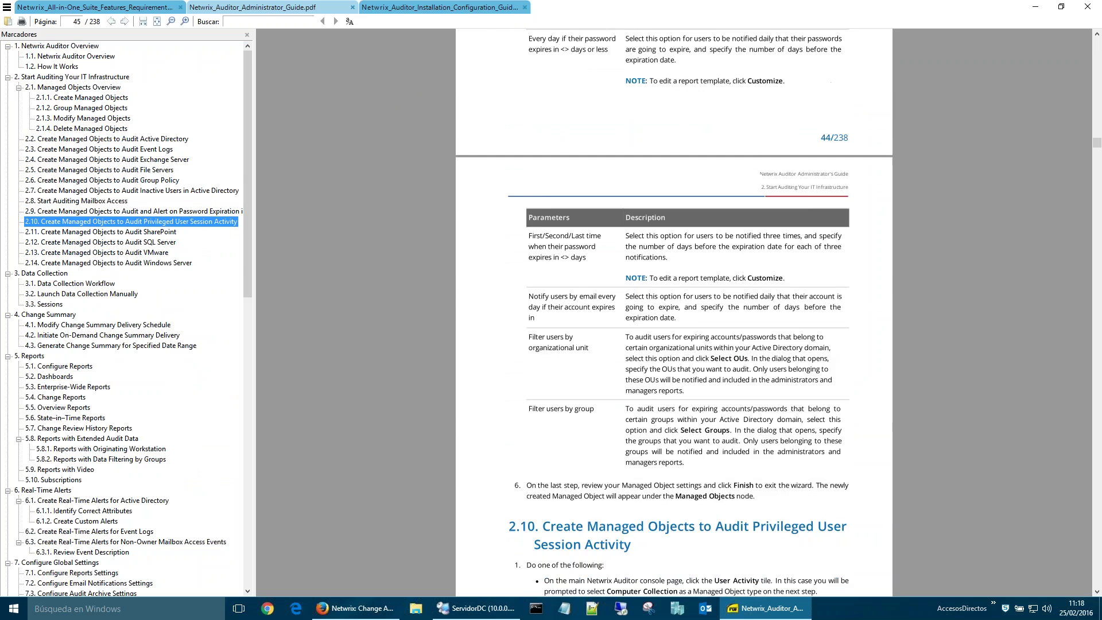
scroll(819, 236, "down", 11)
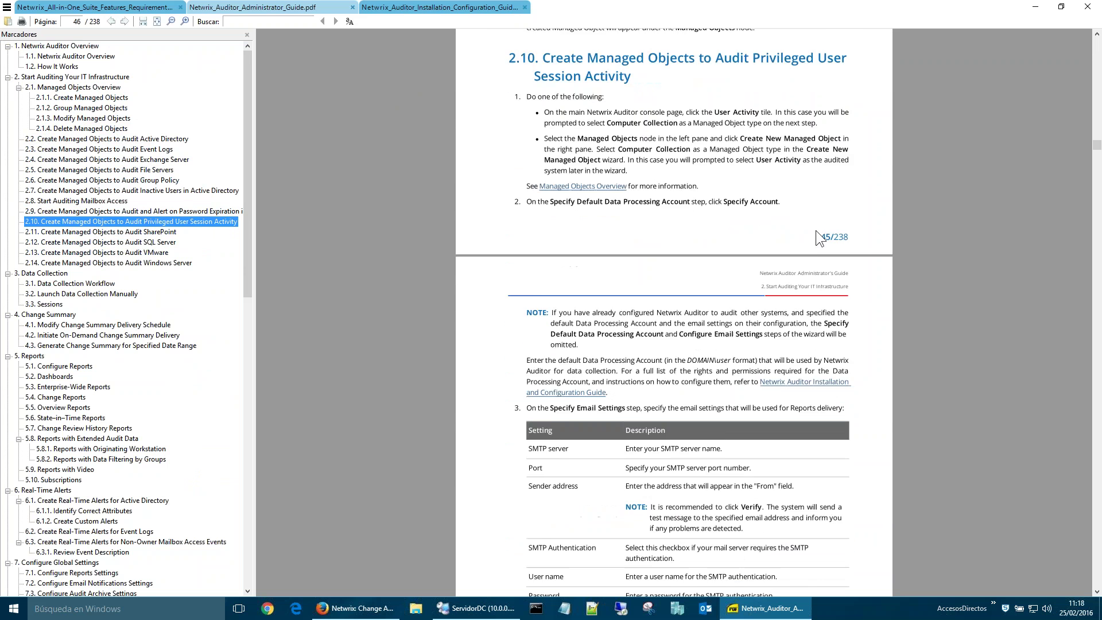
scroll(819, 236, "down", 12)
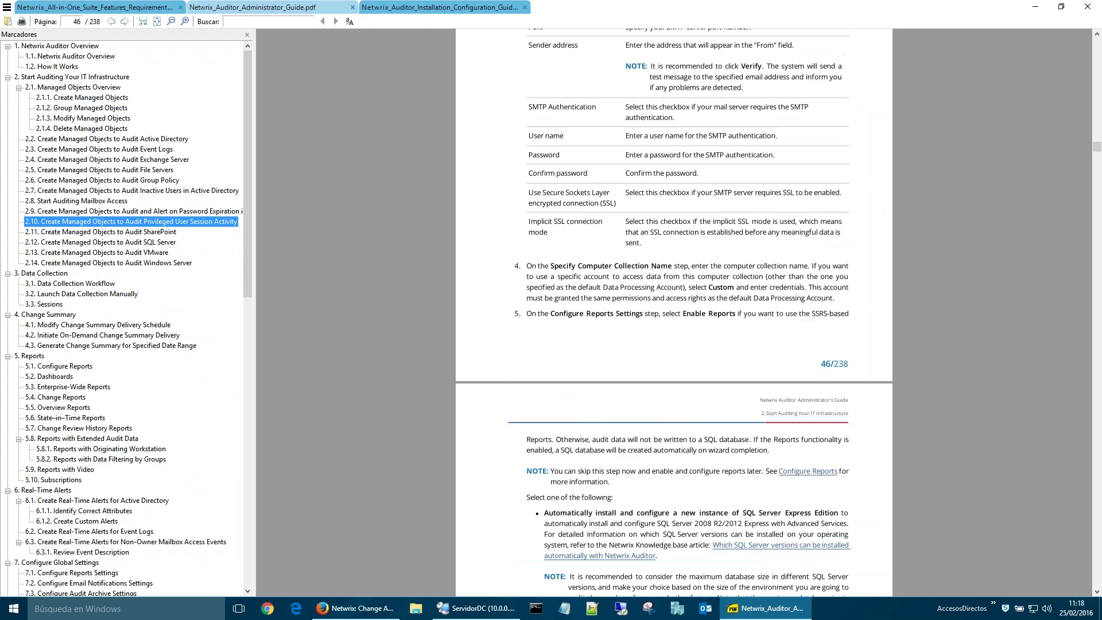
scroll(814, 234, "down", 12)
Step: Go to the guide's section 2.6 on creating managed objects to audit Group Policy
left_click(86, 202)
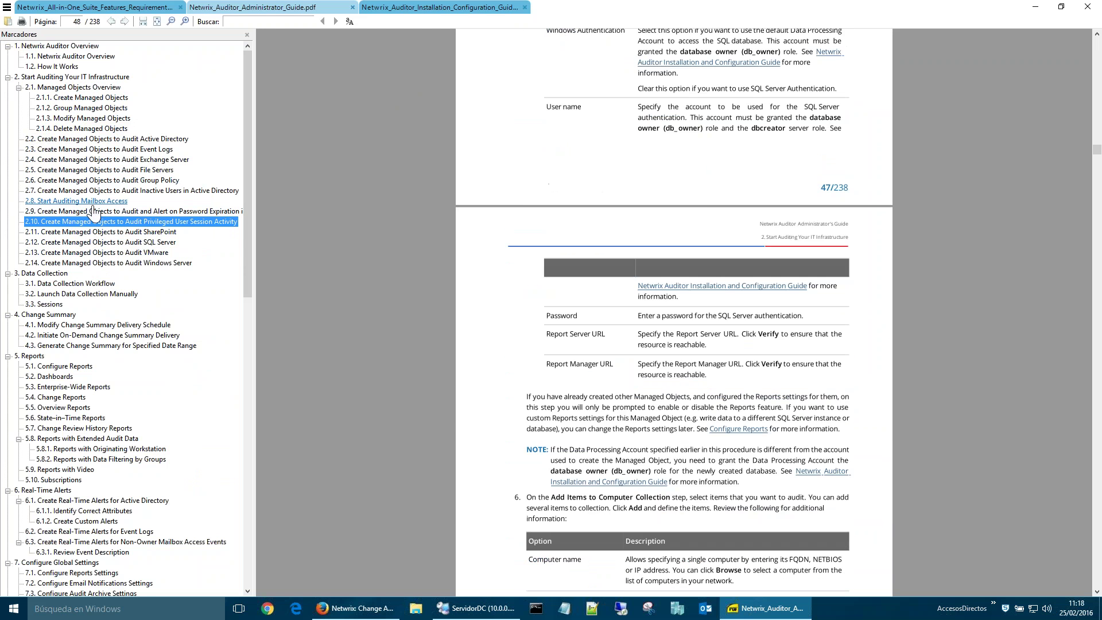
left_click(142, 181)
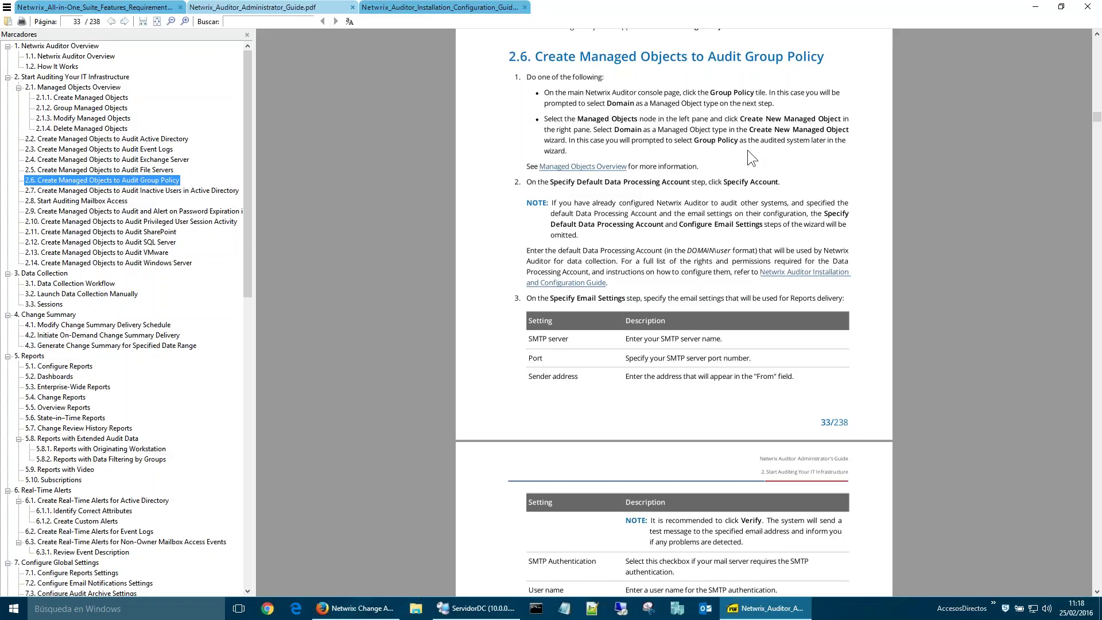
Step: Switch to the Netwrix Auditor Installation and Configuration Guide, expand the section 3 outline, and open section 4 on configuring IT infrastructure for audit
left_click(402, 9)
left_click(68, 67)
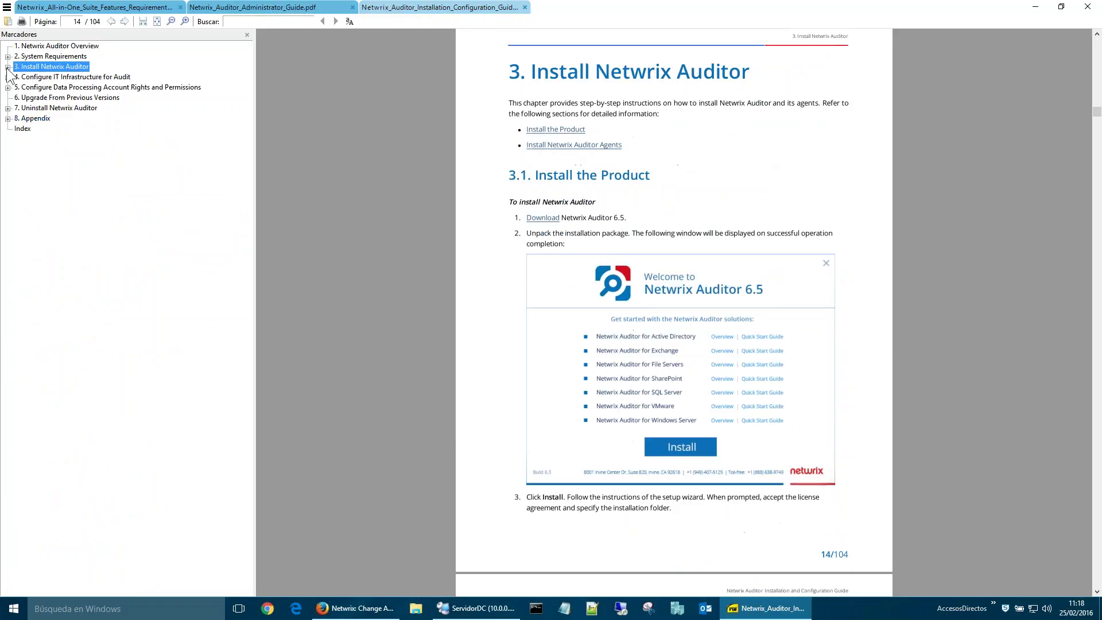
left_click(8, 67)
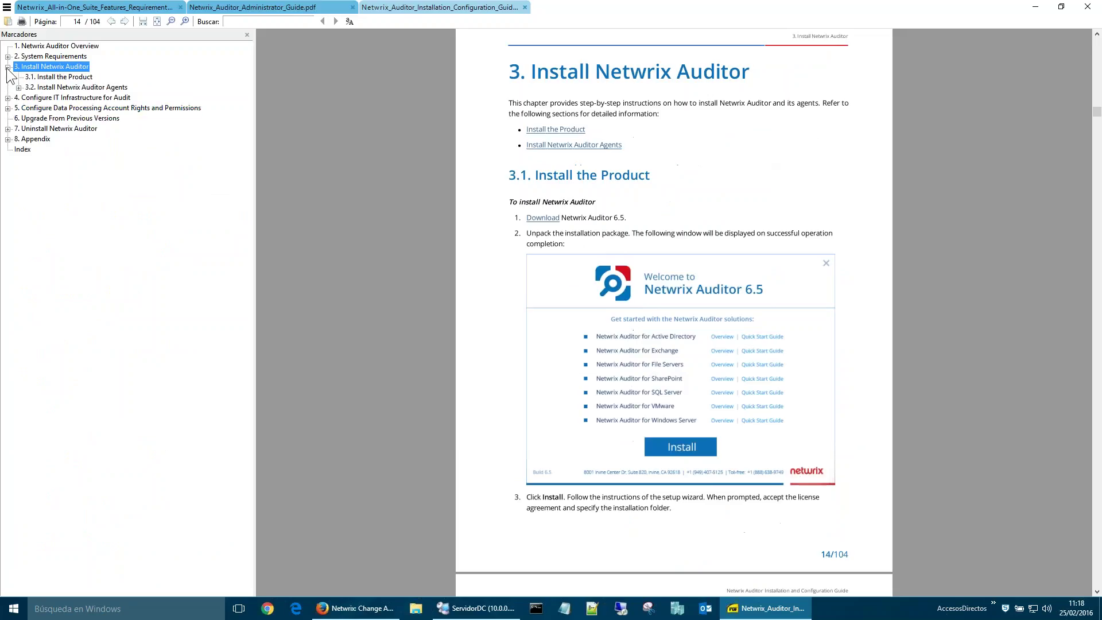
left_click(8, 97)
left_click(85, 99)
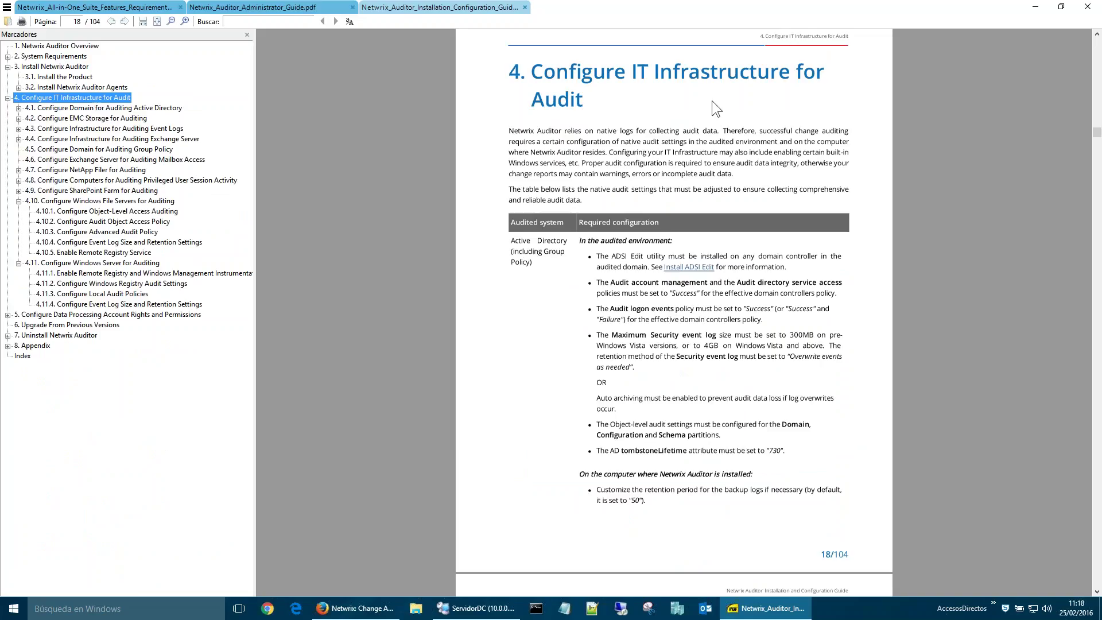
Step: Go to section 4.1 on configuring the domain for Active Directory auditing and read through section 4.1.1 on the Audit Configuration wizard
left_click(172, 108)
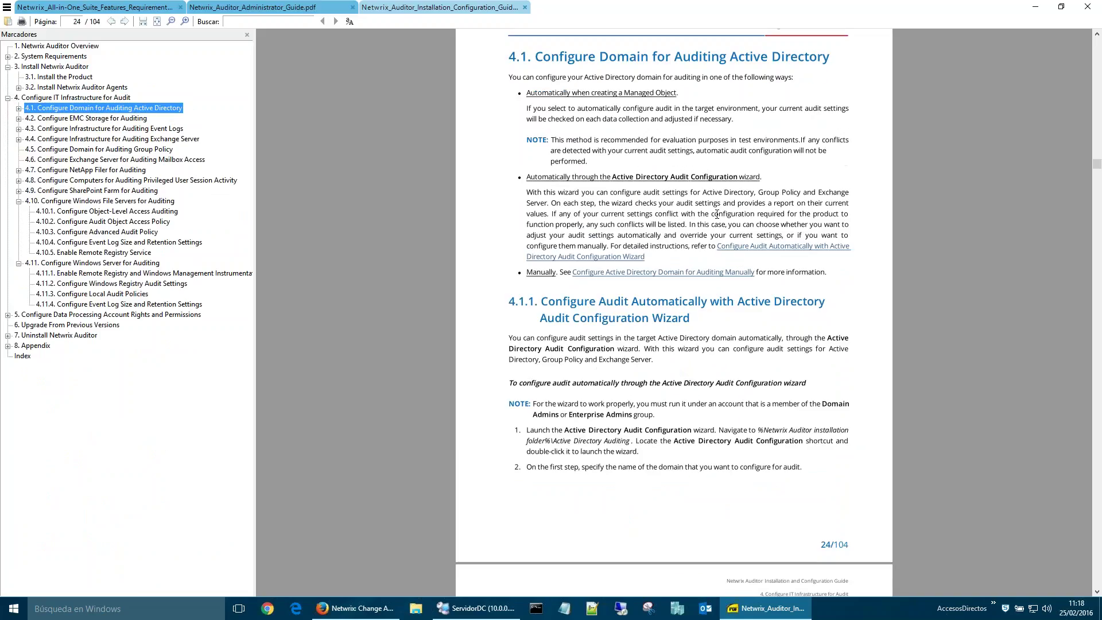
scroll(717, 214, "down", 4)
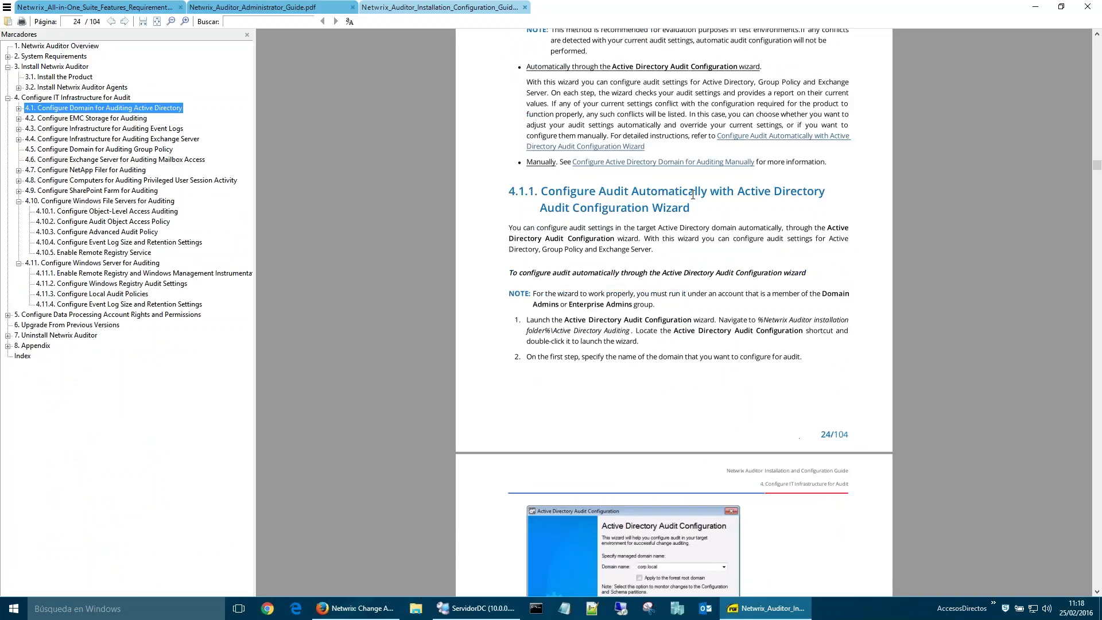
scroll(693, 195, "down", 6)
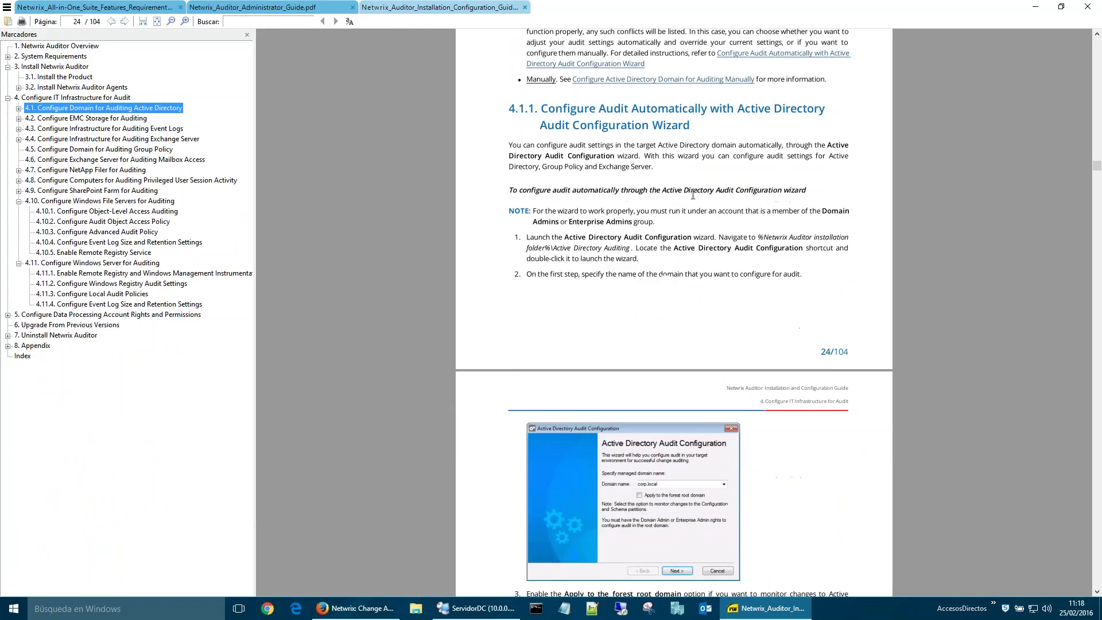
scroll(772, 321, "down", 20)
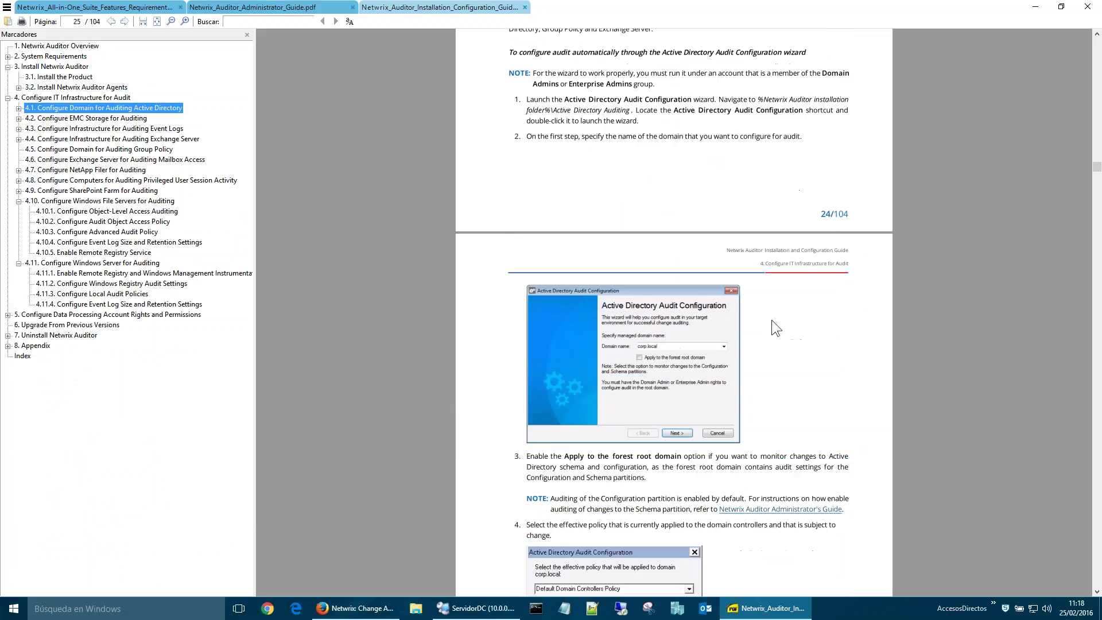
scroll(771, 319, "down", 20)
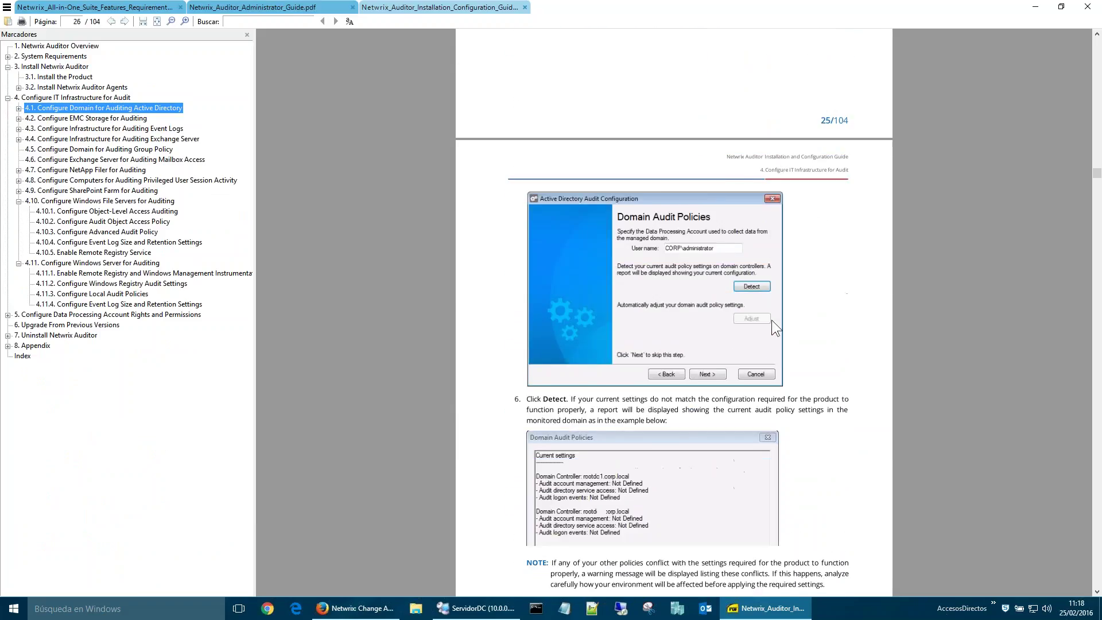
scroll(806, 255, "down", 20)
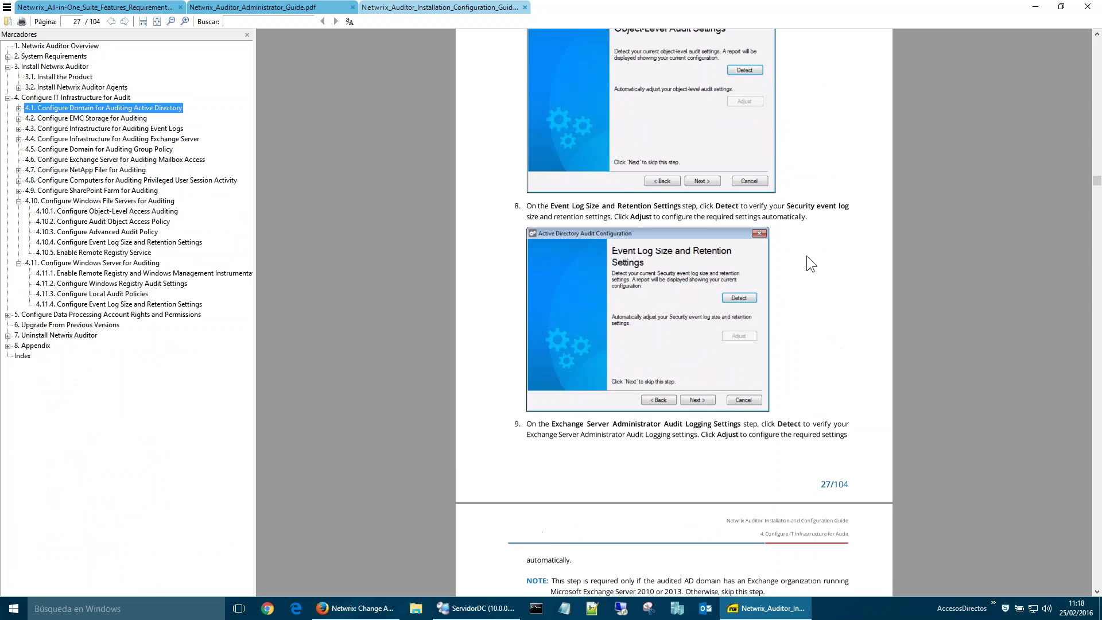
Step: Examine section 4.1.2.1 on configuring domain audit policies manually, highlighting Group Policy Management, the Policies path and the Success and Failure settings
scroll(806, 260, "down", 6)
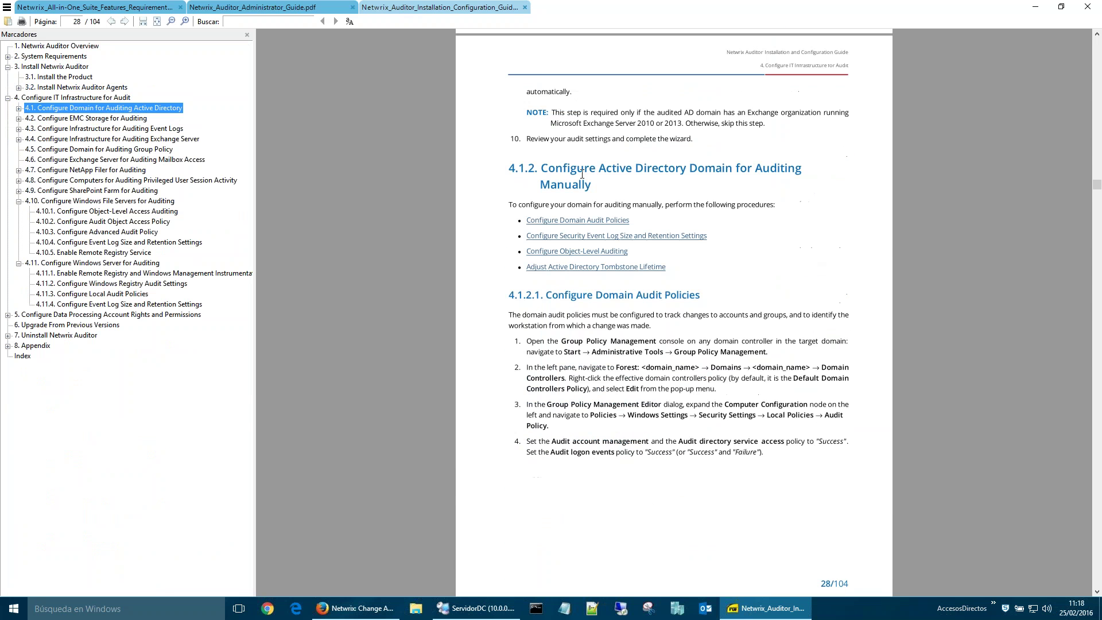
scroll(746, 187, "down", 4)
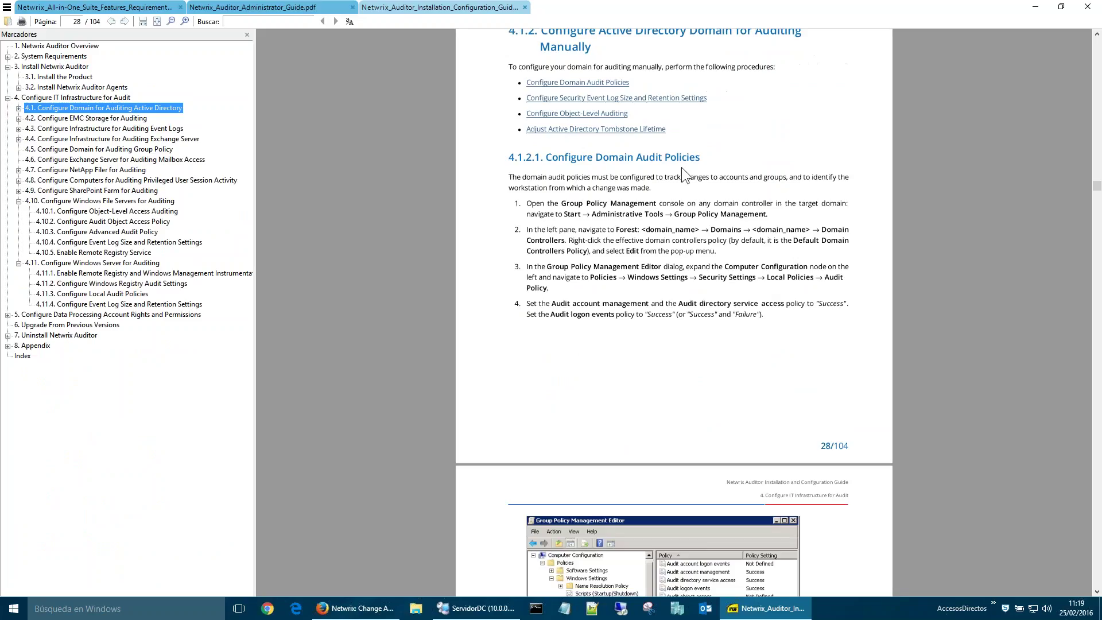
scroll(571, 63, "down", 5)
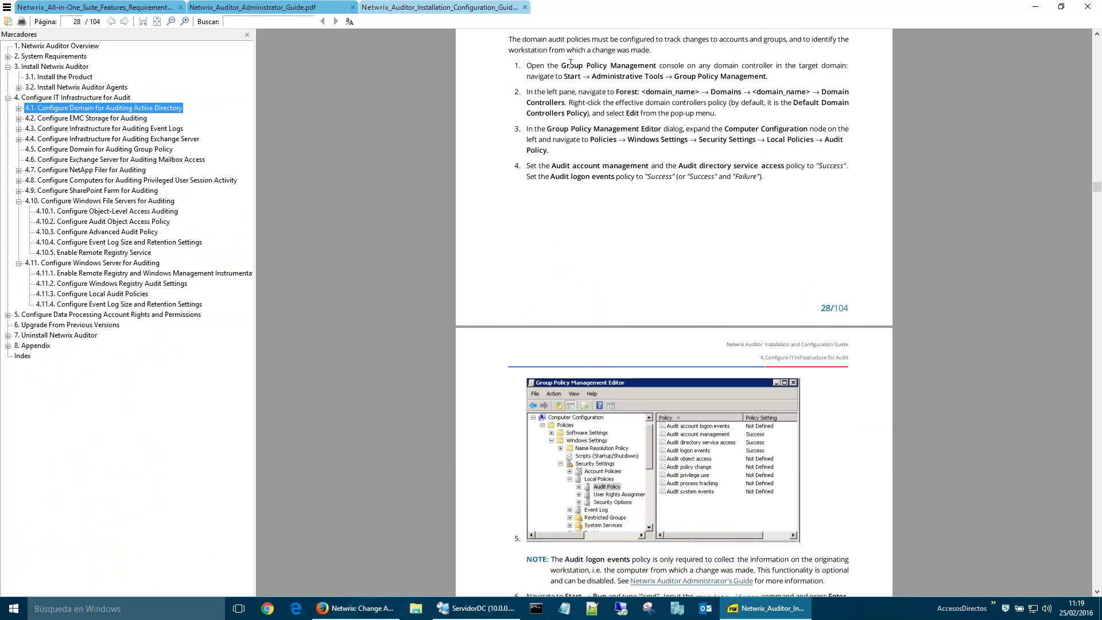
left_click_drag(561, 65, 664, 63)
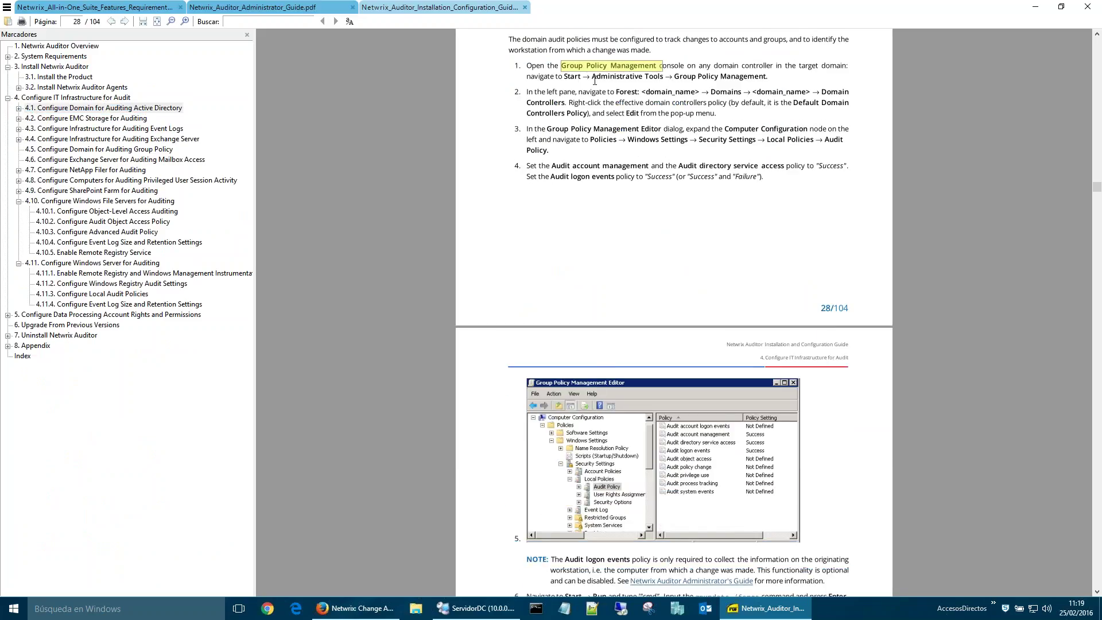
double_click(633, 93)
double_click(604, 140)
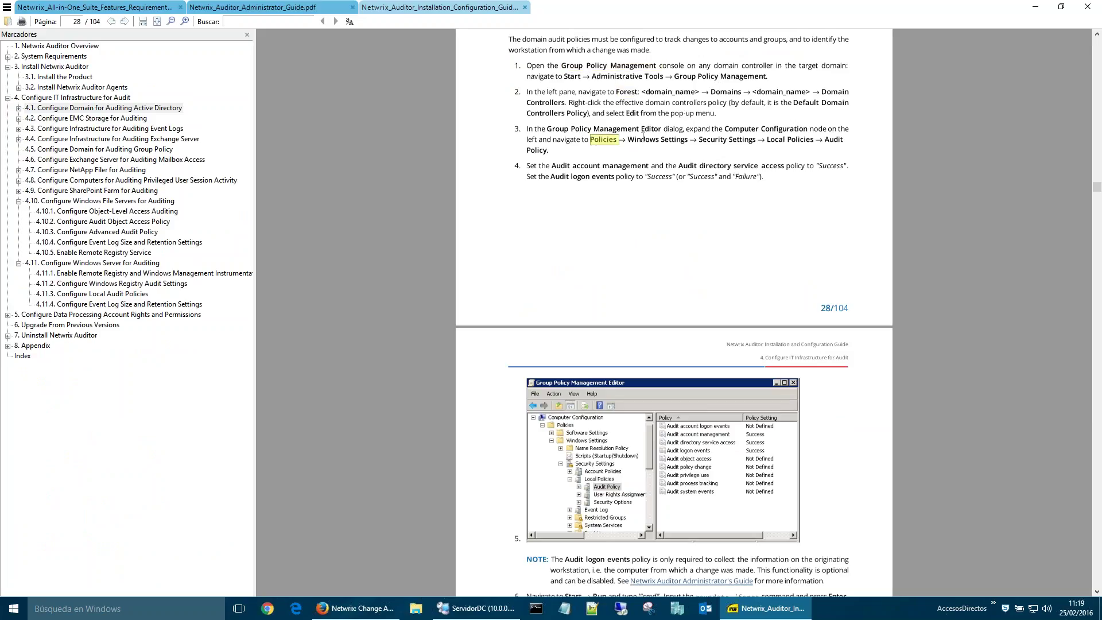
double_click(561, 166)
double_click(830, 166)
double_click(752, 176)
Step: Examine section 4.1.2.2 on Security event log size and retention, highlighting terms in its heading and reading on to the auto-archiving procedure
scroll(768, 210, "down", 5)
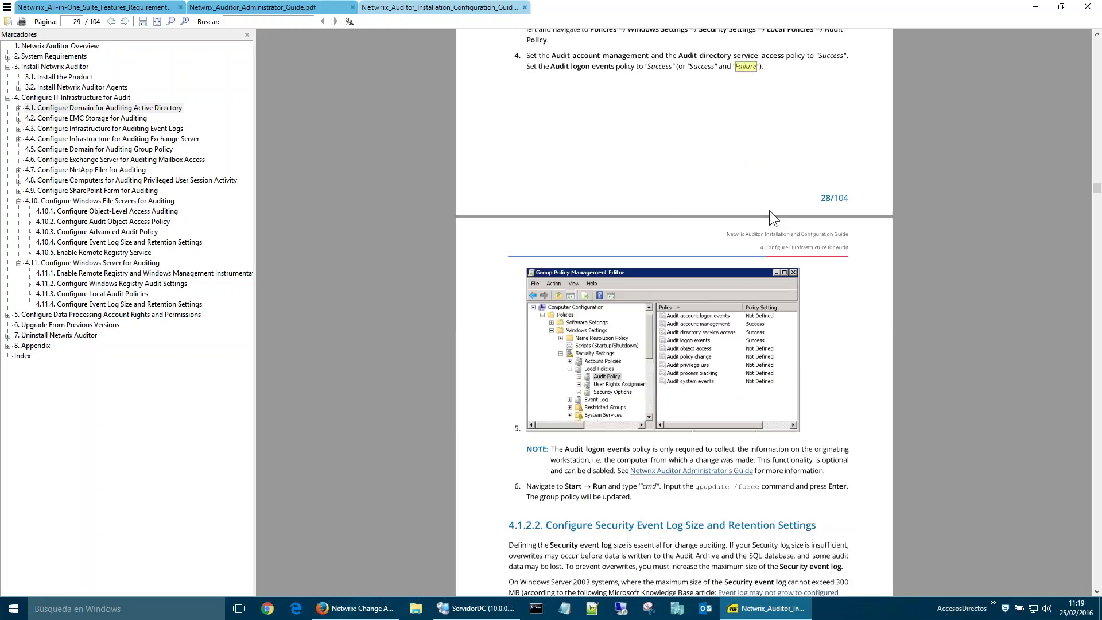
scroll(769, 210, "down", 2)
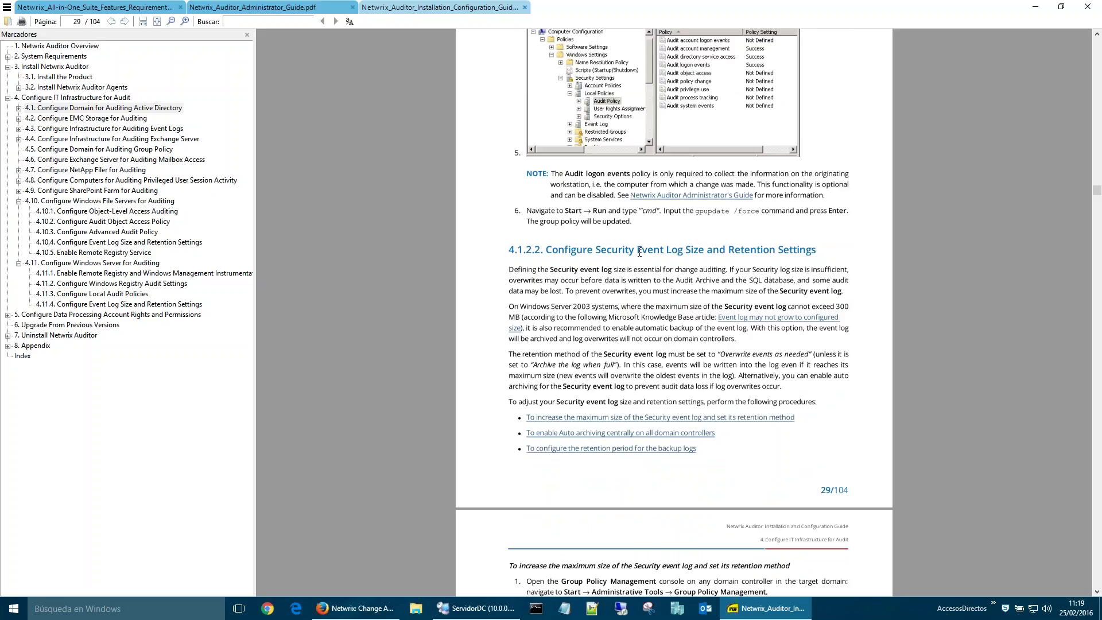
left_click_drag(637, 252, 674, 253)
double_click(745, 253)
scroll(728, 269, "down", 10)
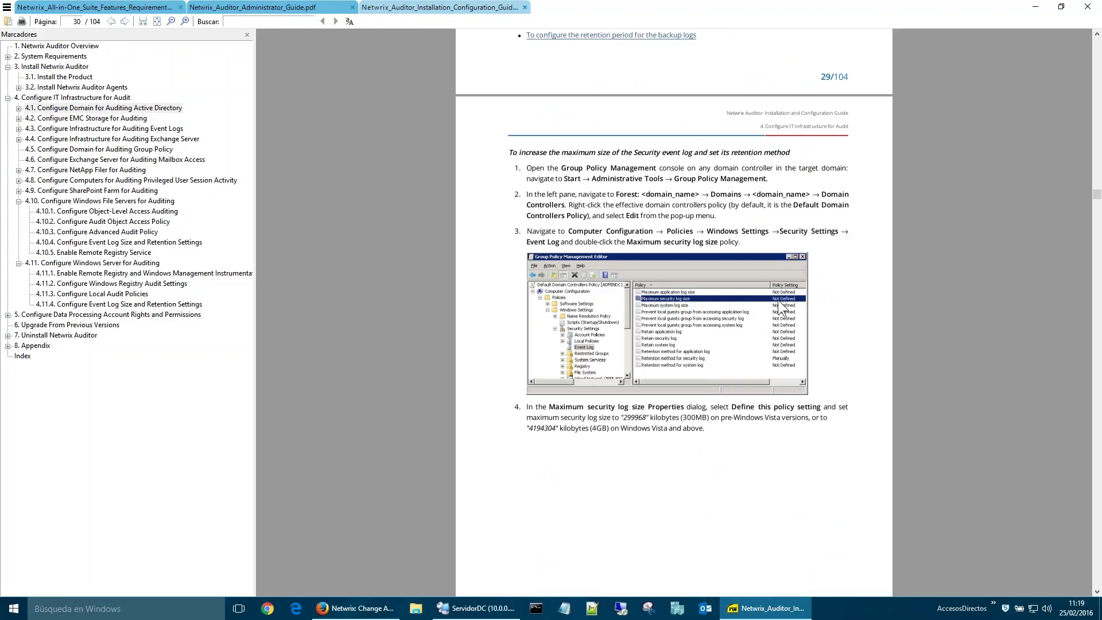
scroll(700, 364, "down", 10)
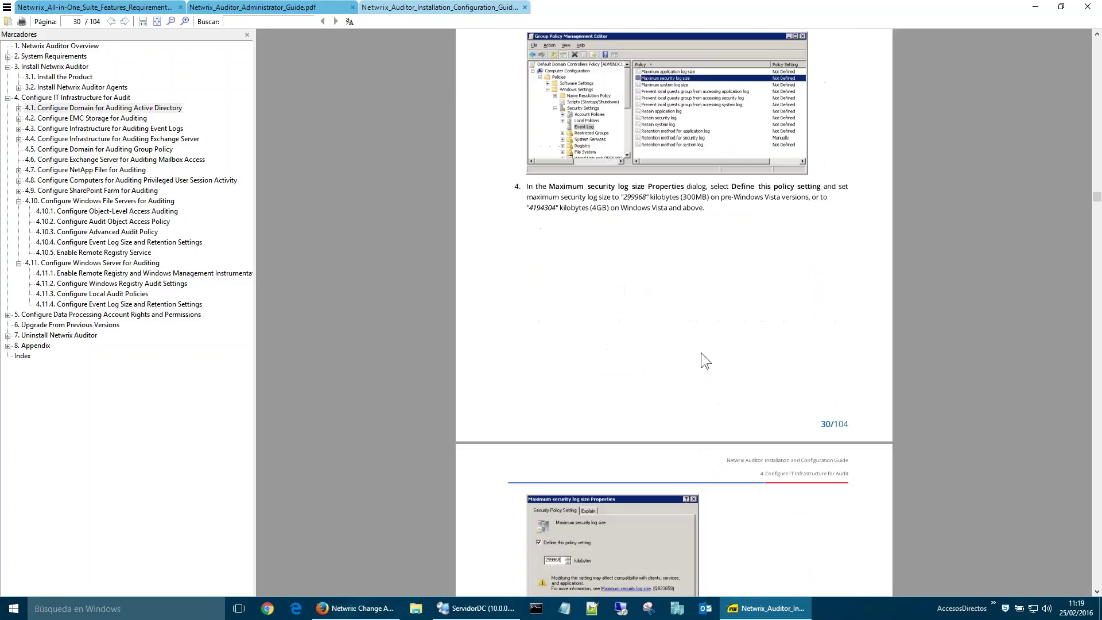
scroll(689, 263, "down", 6)
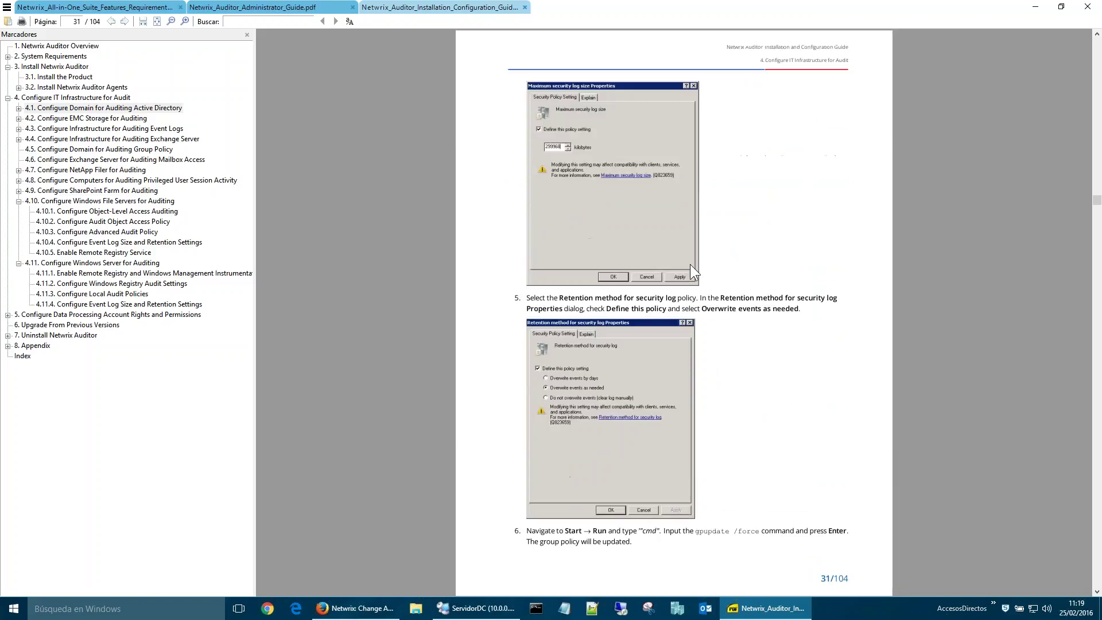
scroll(695, 261, "down", 11)
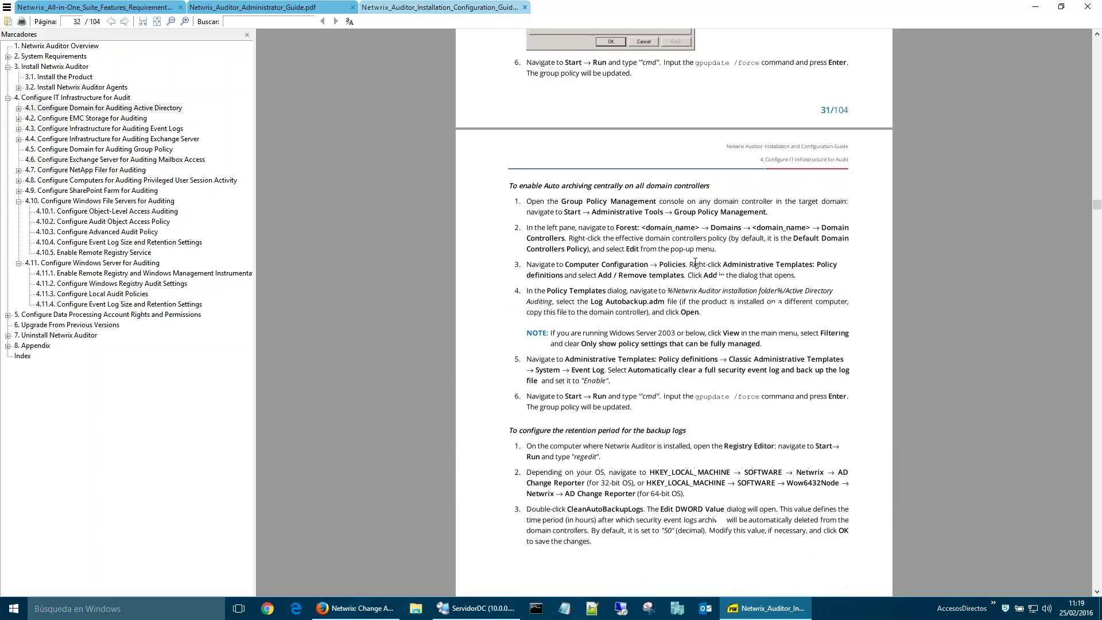
Step: Highlight "Object-Level Auditing" in the section 4.1.2.3 heading and read the procedures for the Domain, Configuration and Schema partitions
scroll(693, 263, "down", 8)
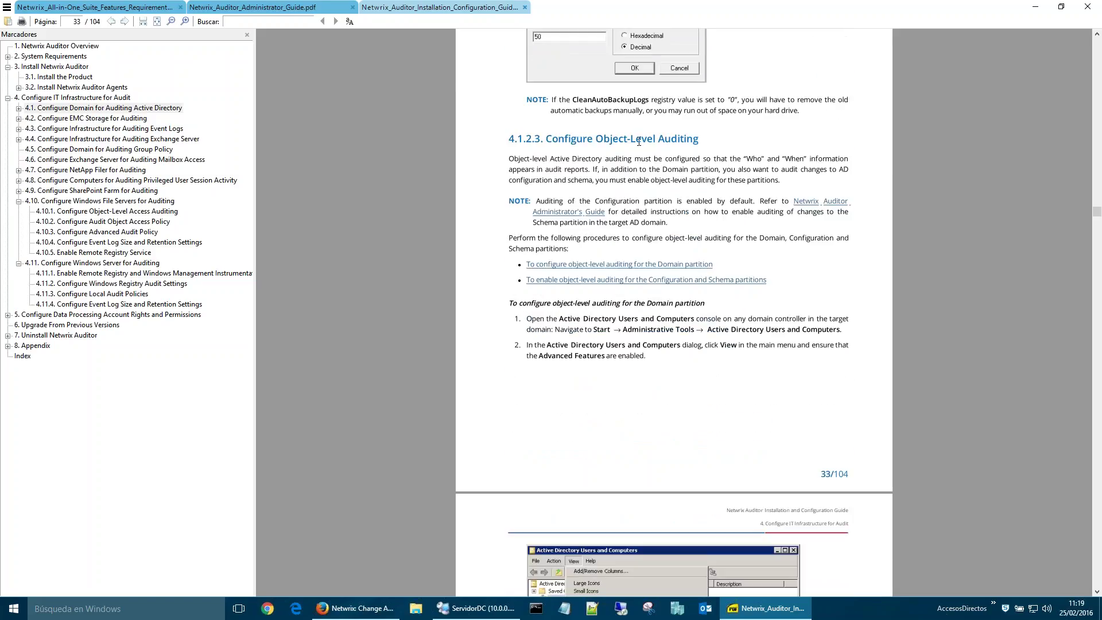
left_click_drag(595, 140, 700, 142)
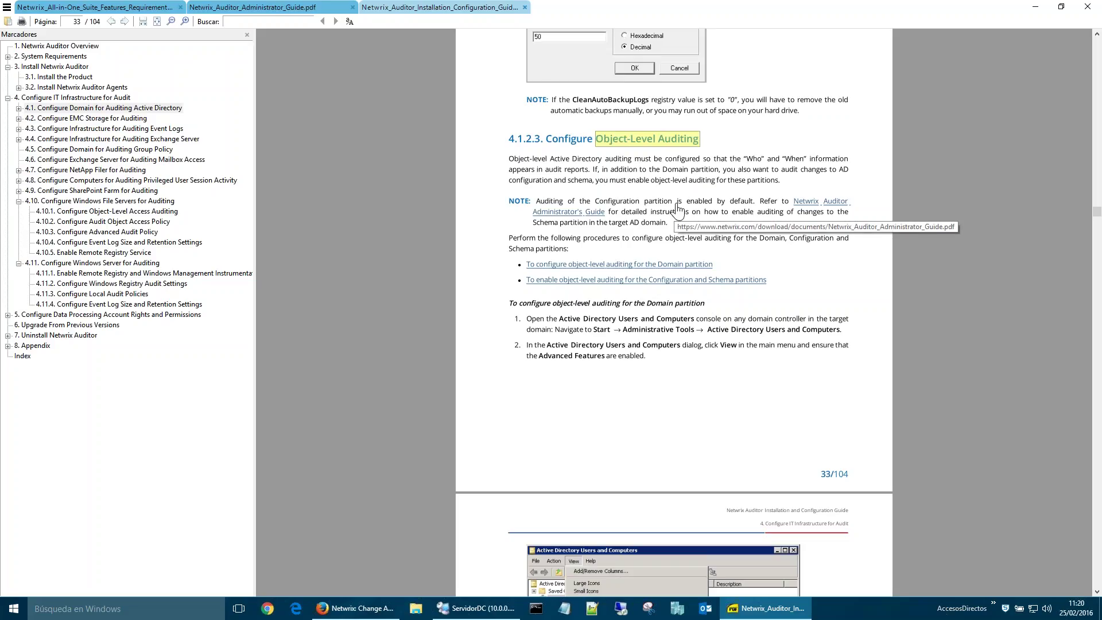
scroll(675, 209, "down", 5)
scroll(677, 332, "down", 10)
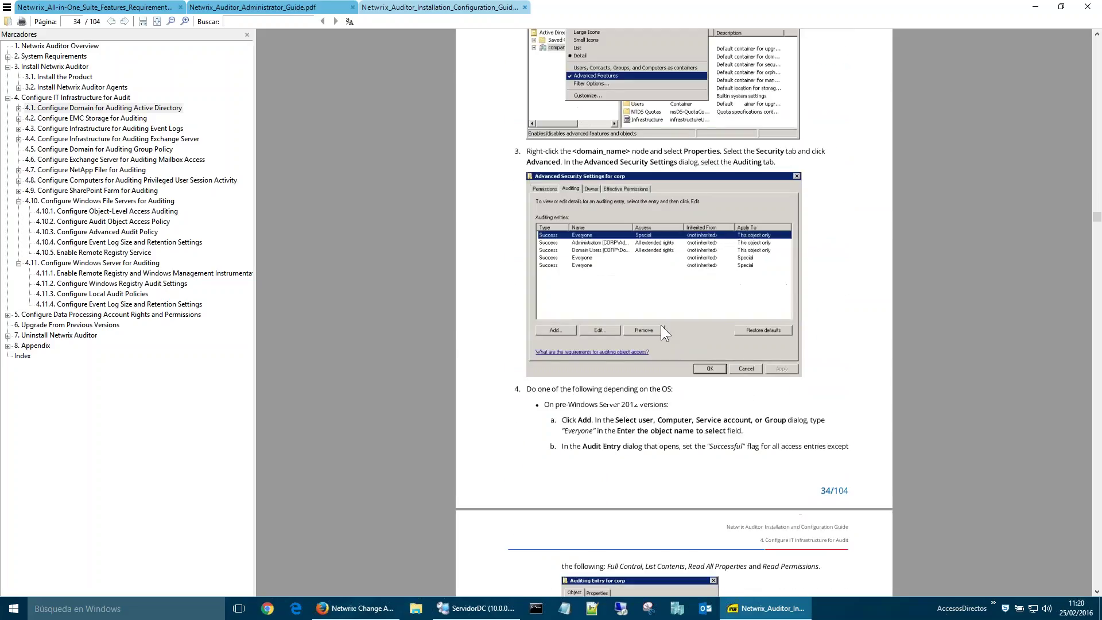
scroll(696, 282, "down", 8)
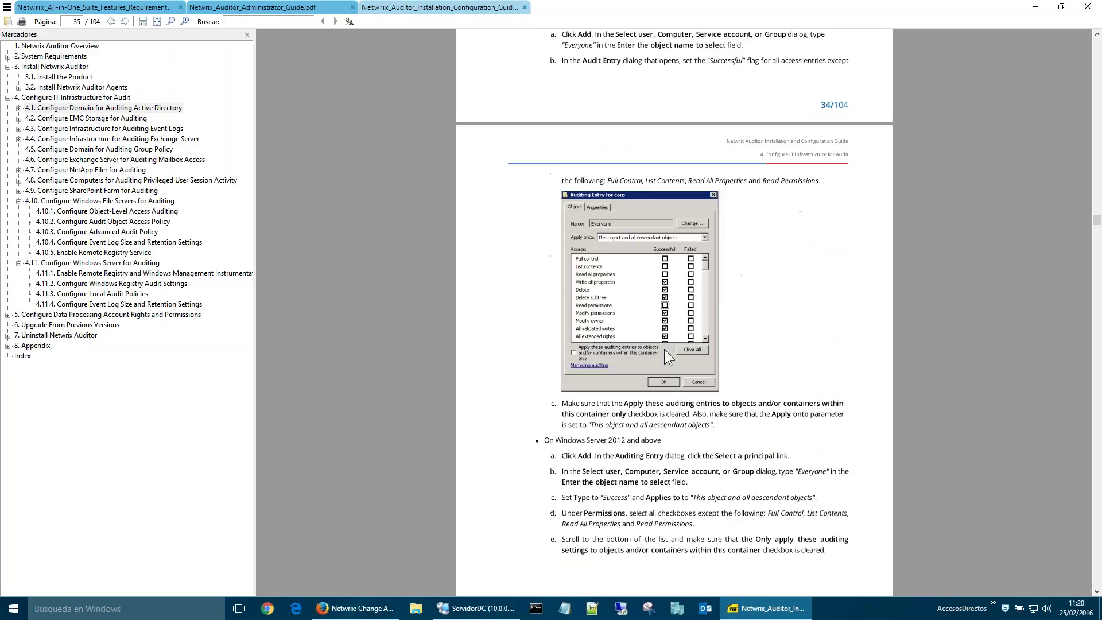
scroll(707, 367, "down", 11)
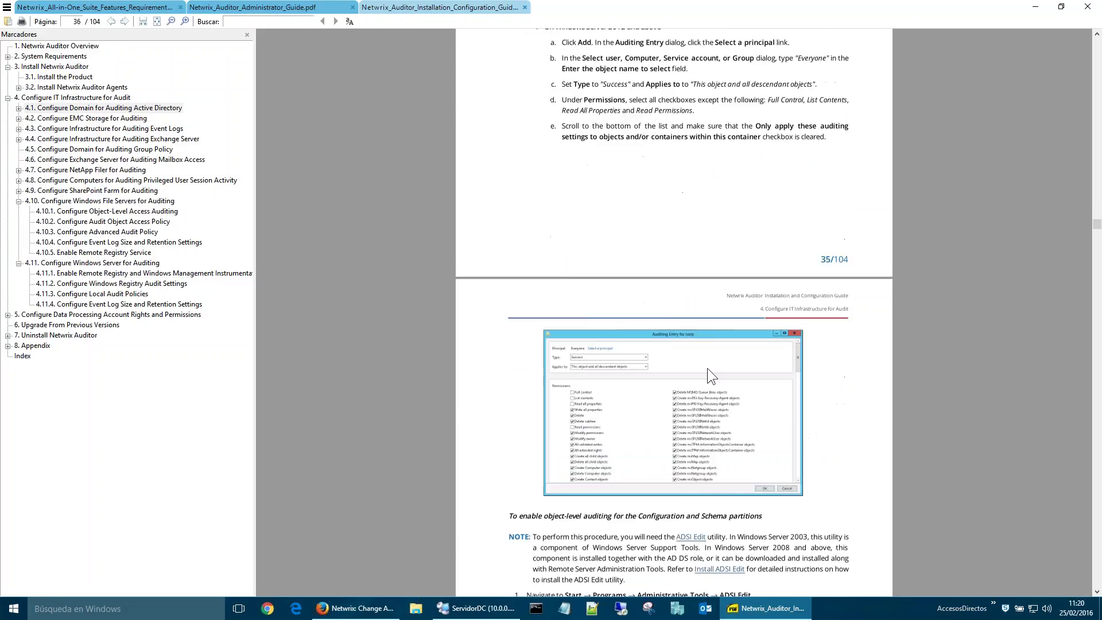
scroll(935, 253, "down", 11)
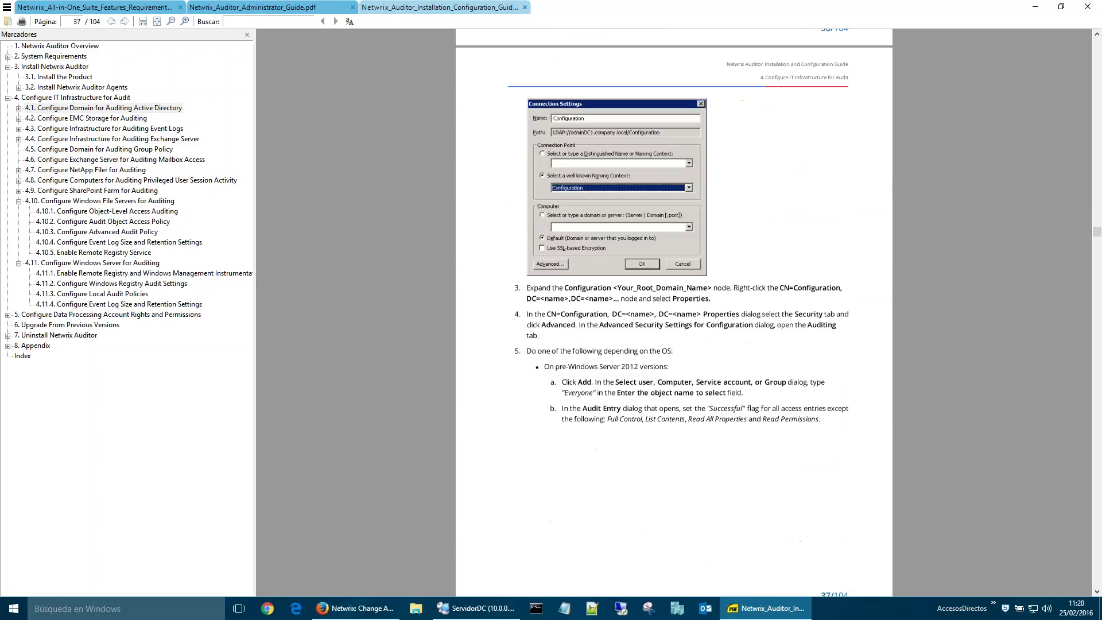
scroll(757, 280, "down", 6)
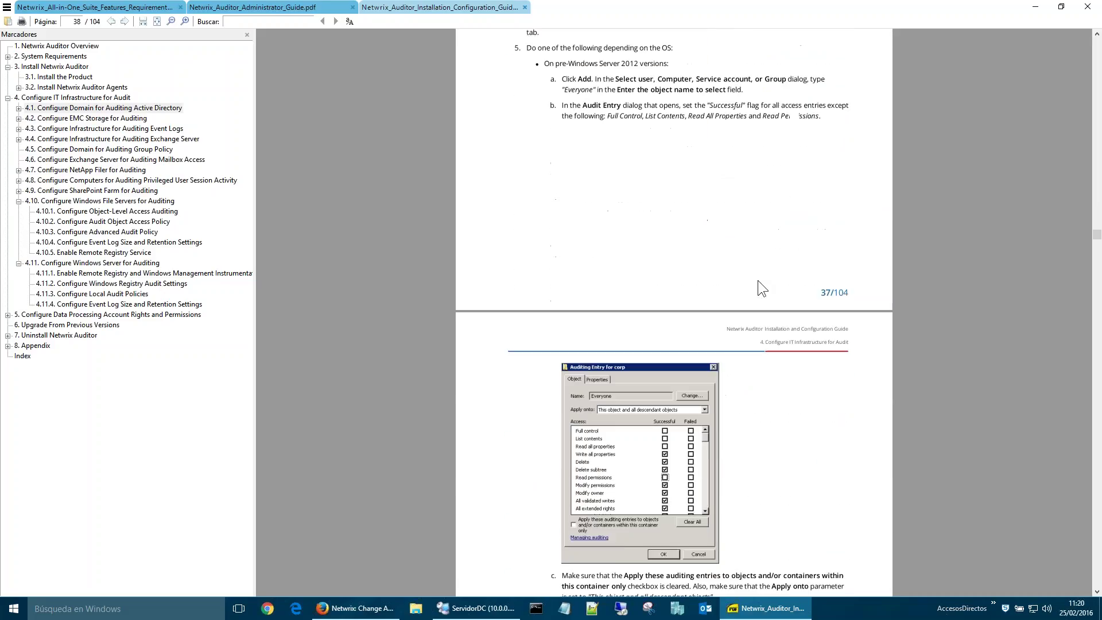
Step: Go to section 4.2 on EMC storage auditing, expand its subsections, highlight "EMC" in the heading, and read the CIFS file share settings
left_click(34, 118)
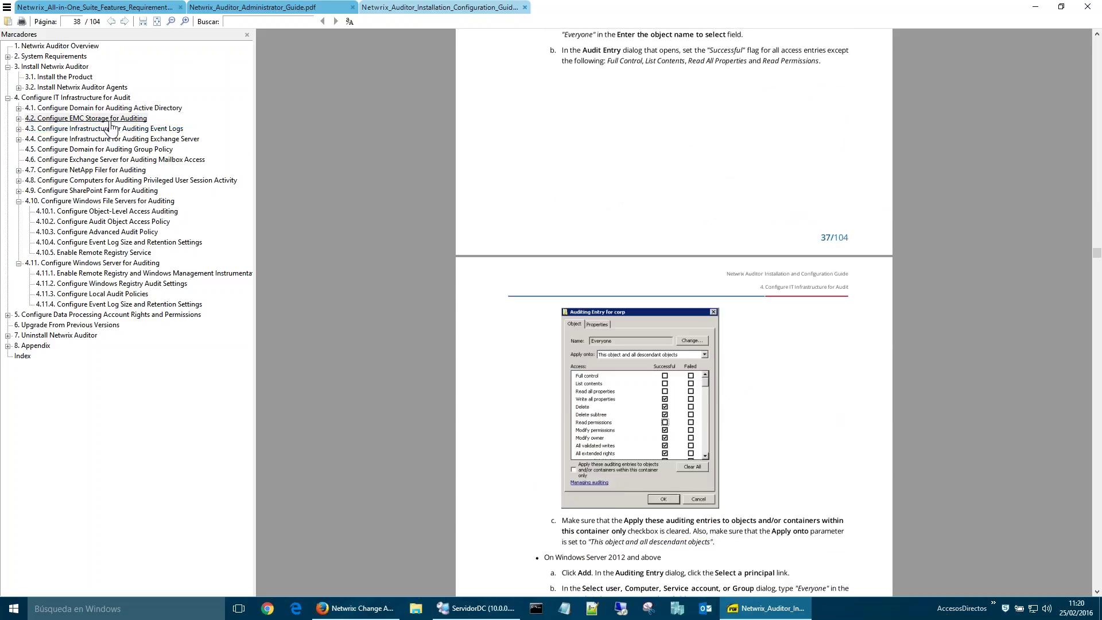
left_click(19, 119)
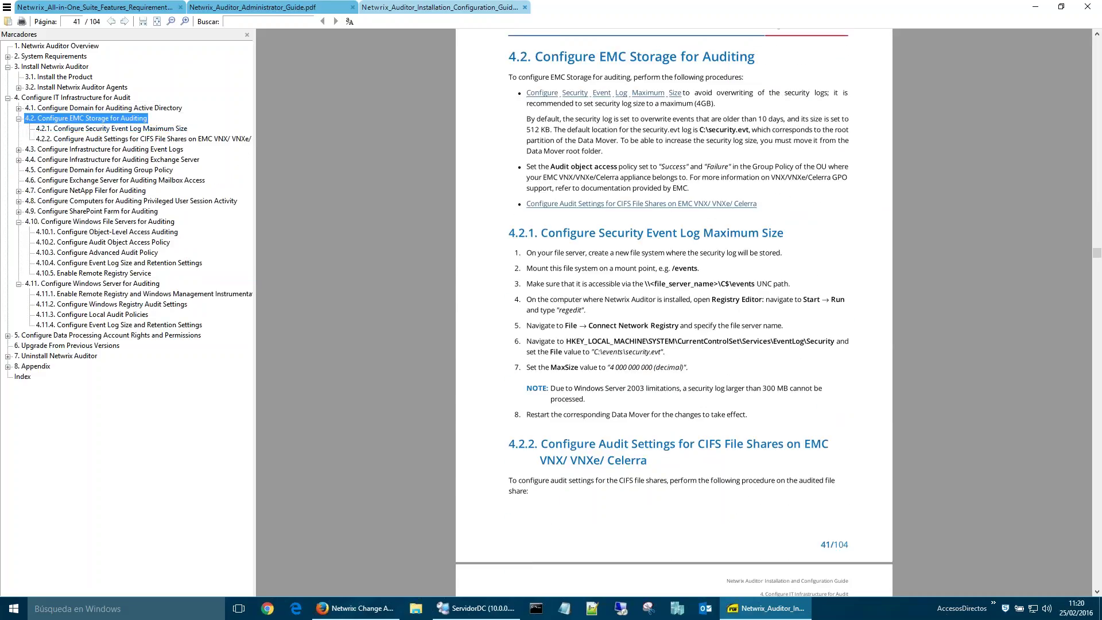
double_click(613, 57)
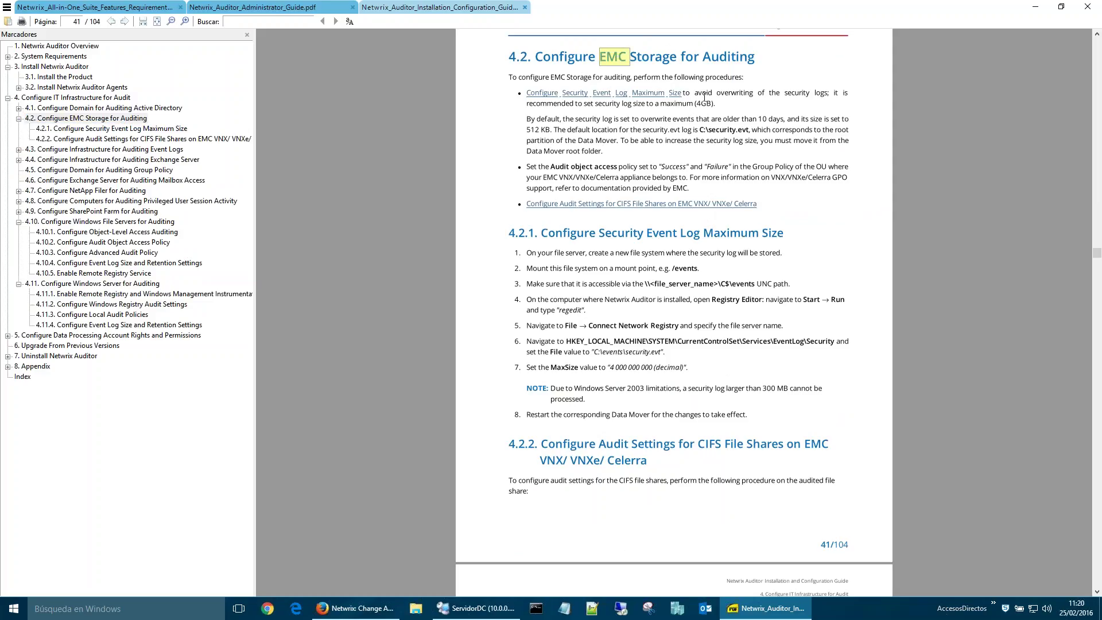
scroll(645, 294, "down", 8)
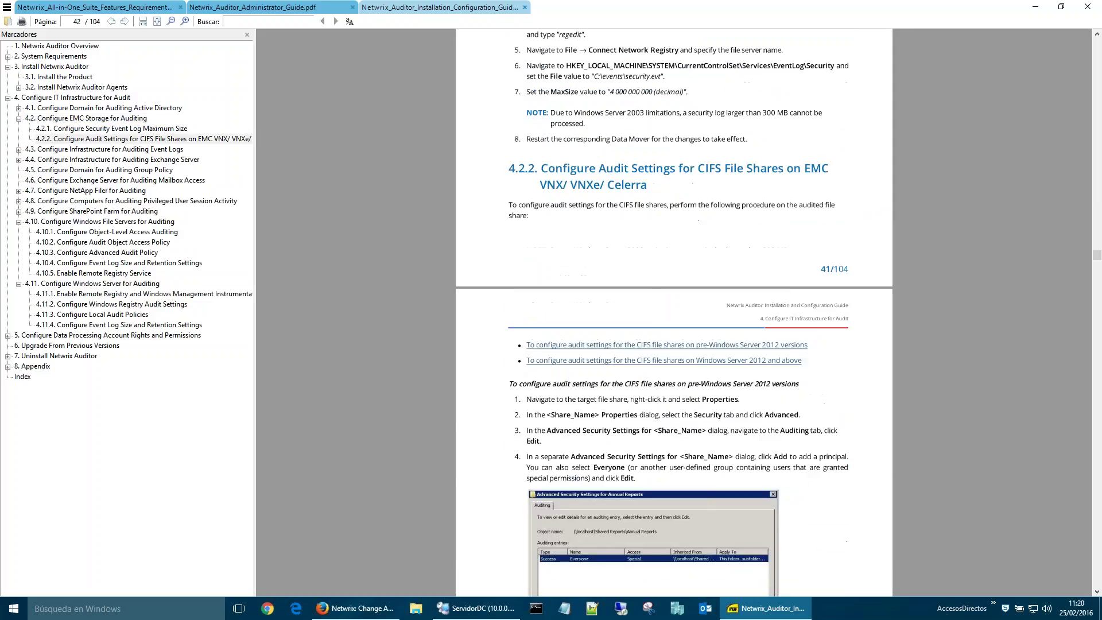
scroll(645, 294, "down", 20)
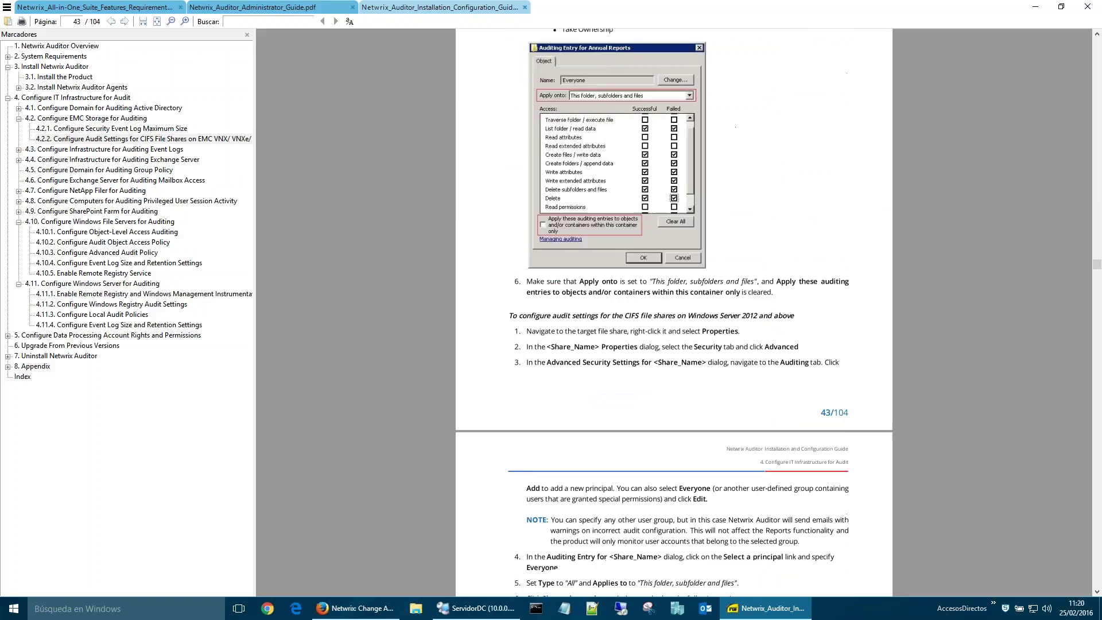
Step: Go to section 4.6 on Exchange mailbox access auditing and read on into section 4.7 on NetApp Filer
left_click(126, 180)
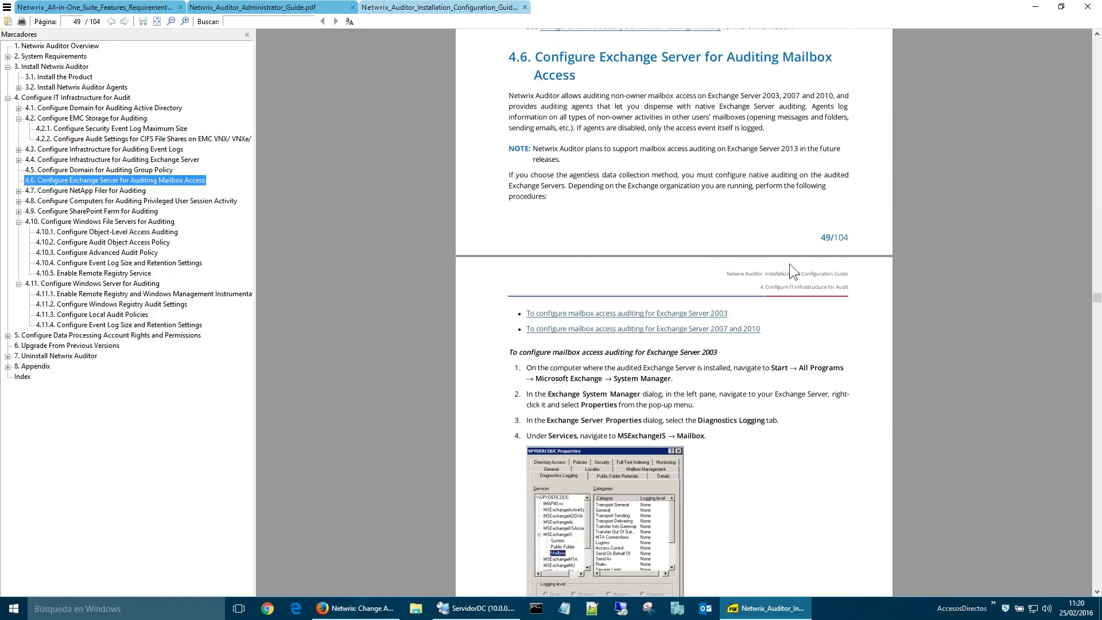
scroll(789, 263, "down", 8)
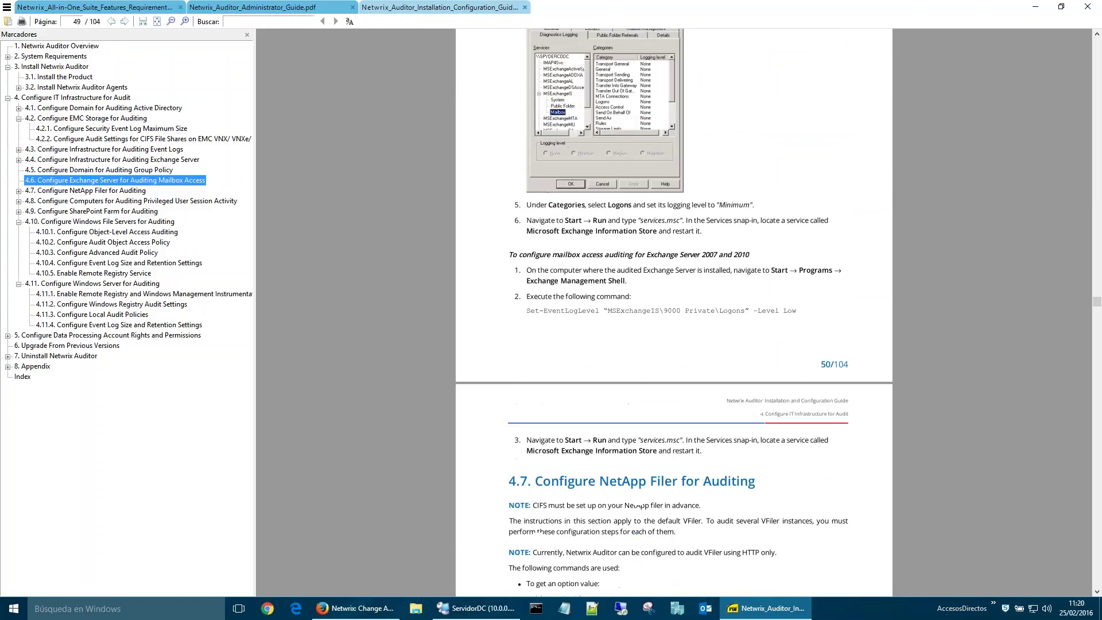
scroll(638, 506, "down", 10)
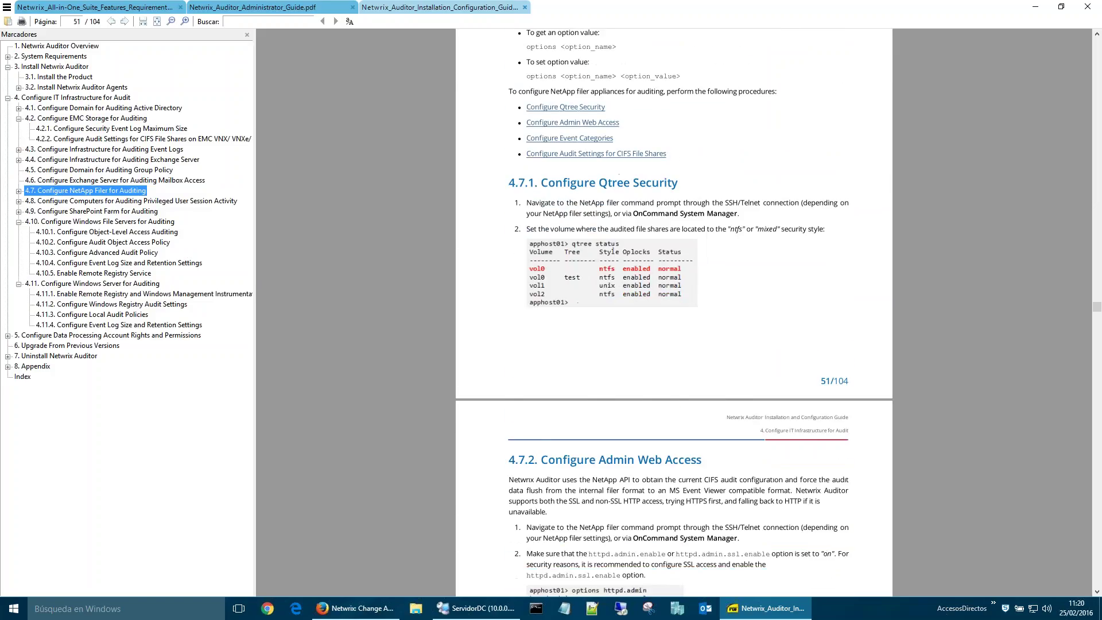
Step: Look through guide sections 4.8 on privileged user session activity, 4.9 on SharePoint farms and 4.10.1 on object-level access auditing
scroll(674, 310, "down", 2)
left_click(105, 203)
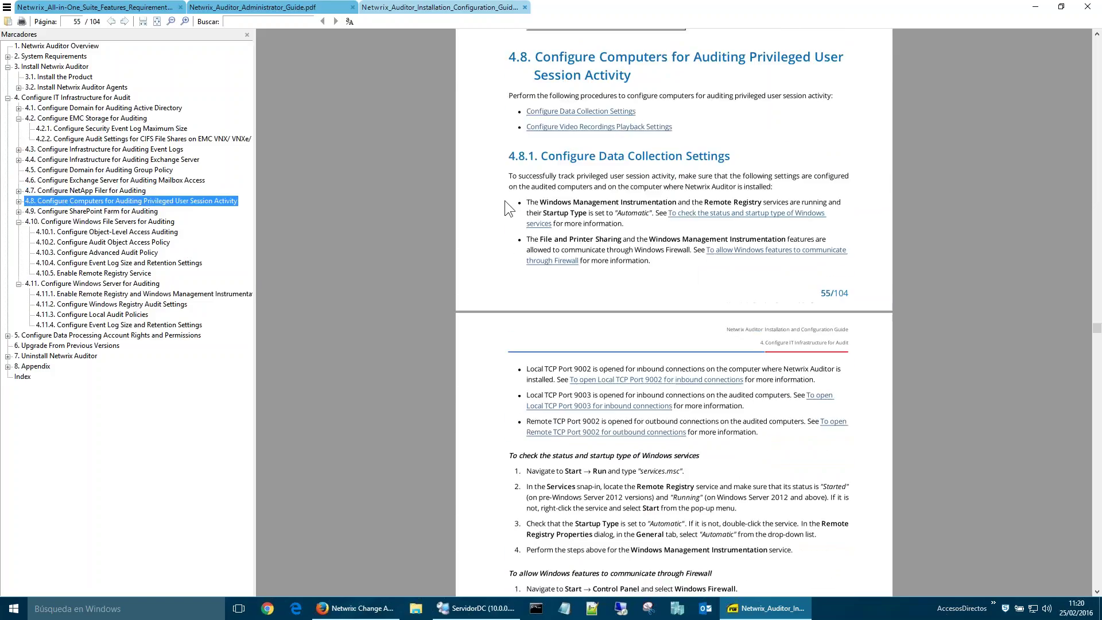
left_click(136, 211)
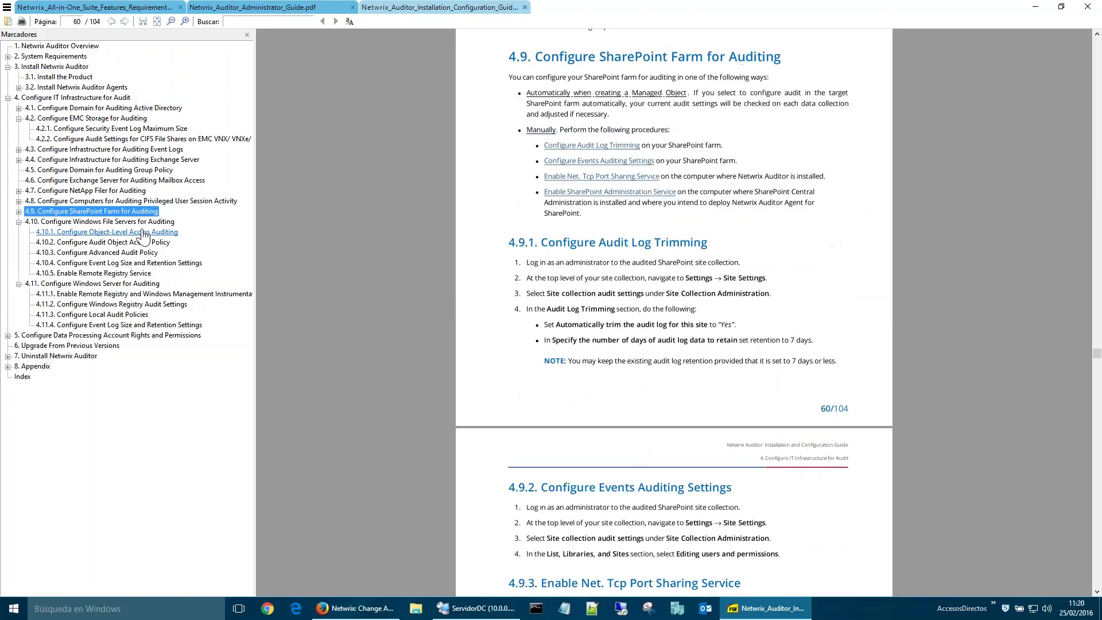
left_click(139, 231)
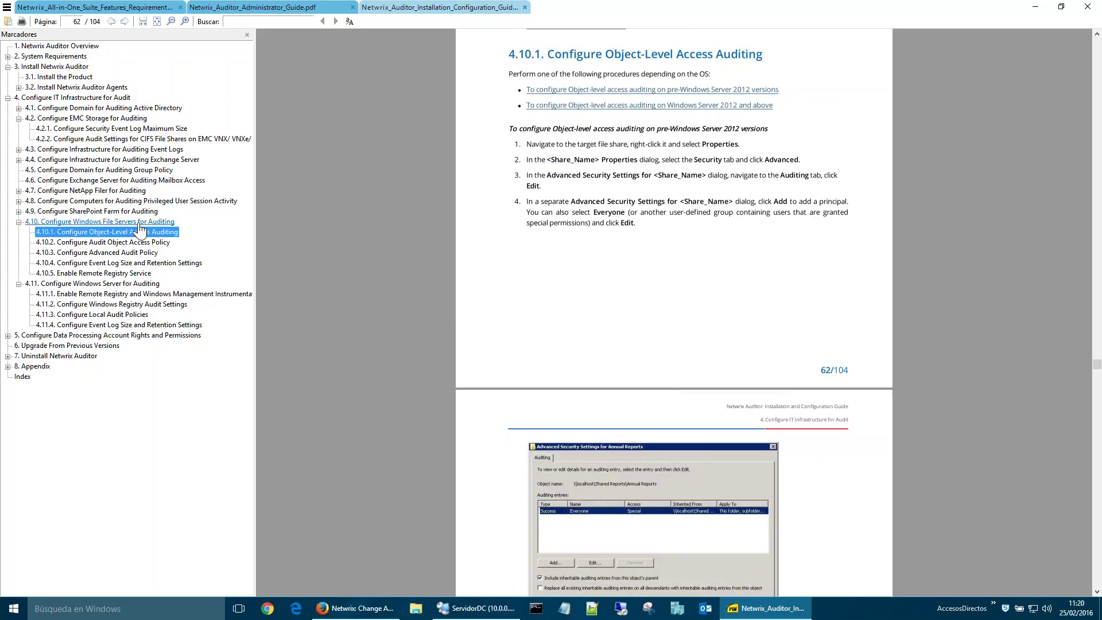
Step: Go to section 4.11 on Windows Server auditing and read on through the Windows registry audit settings in 4.11.2
left_click(127, 283)
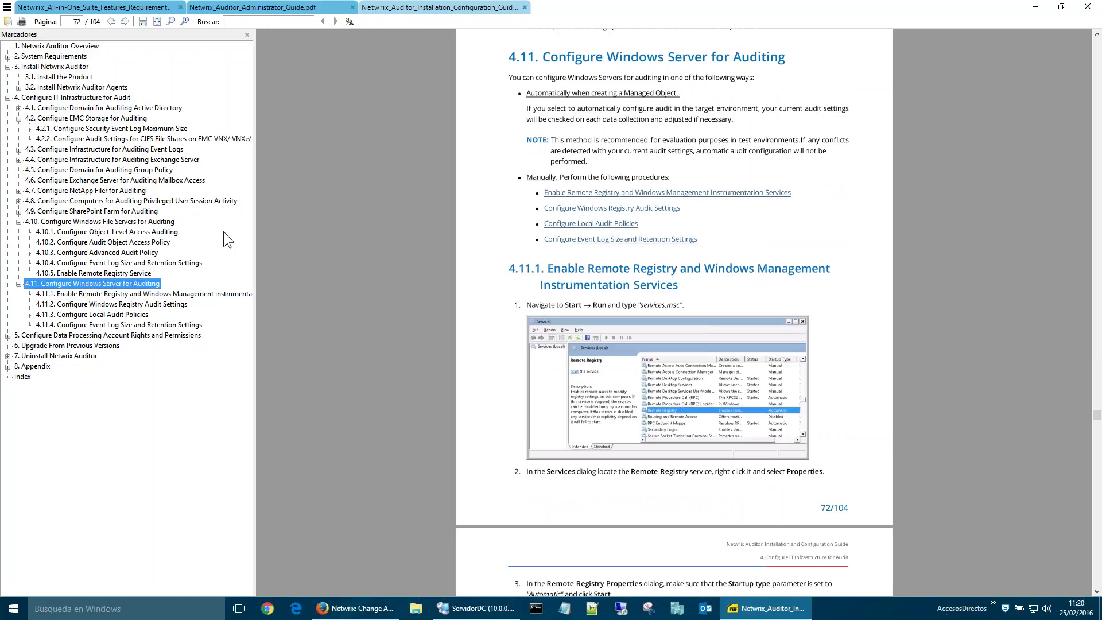
scroll(790, 231, "down", 10)
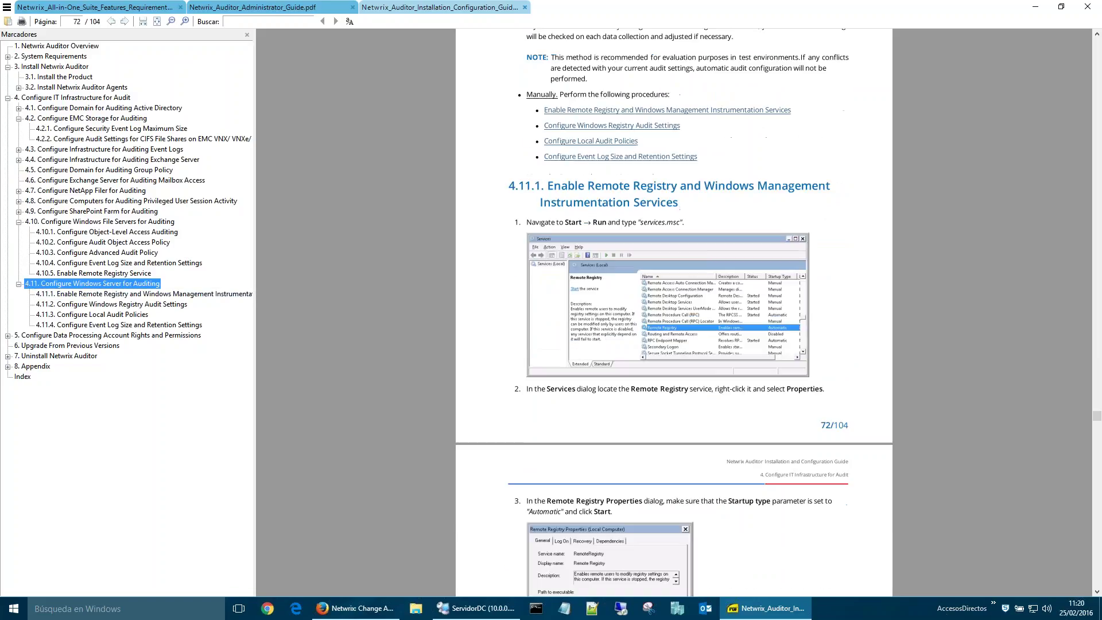
scroll(777, 235, "down", 8)
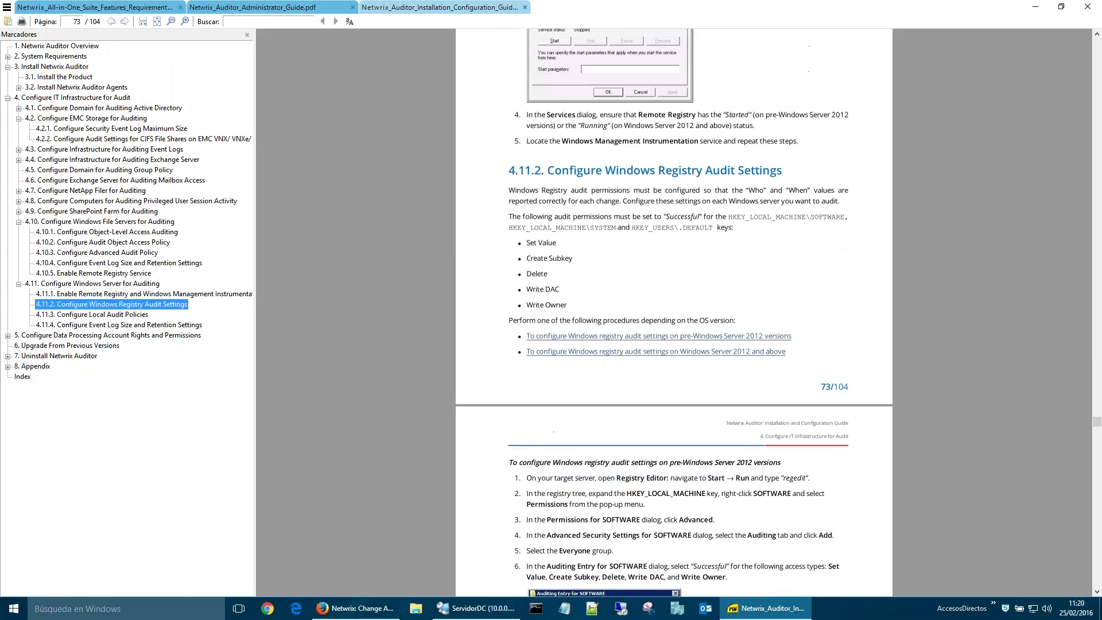
scroll(777, 235, "down", 4)
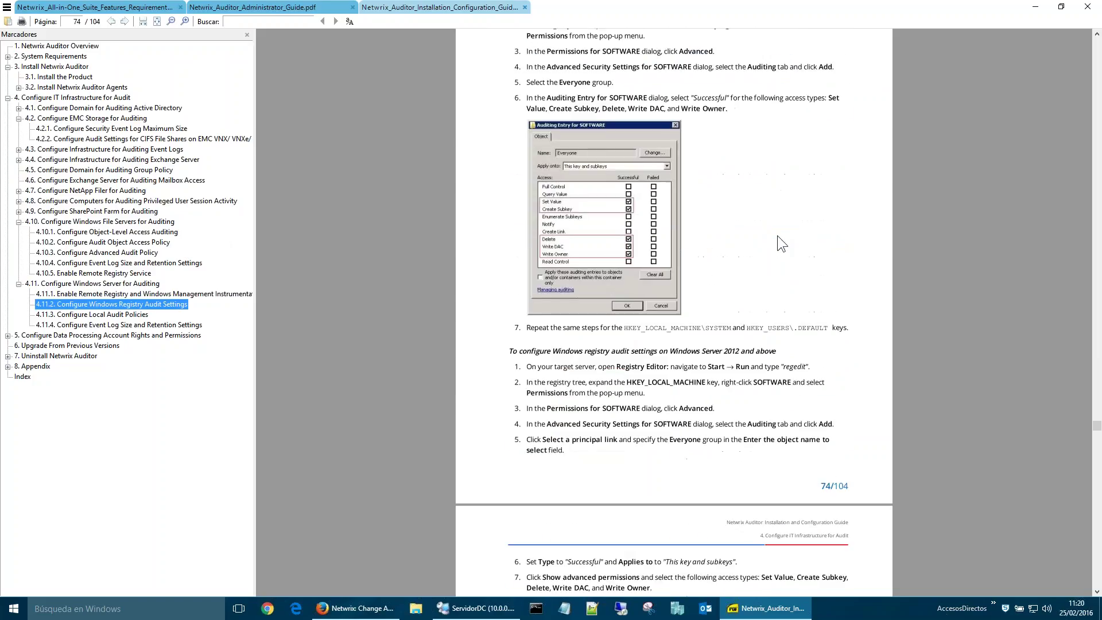
Step: Leave the guide for the Netwrix Auditor Administrator Console on SrvNetWrix and examine its Syslog Platforms settings
left_click(1034, 7)
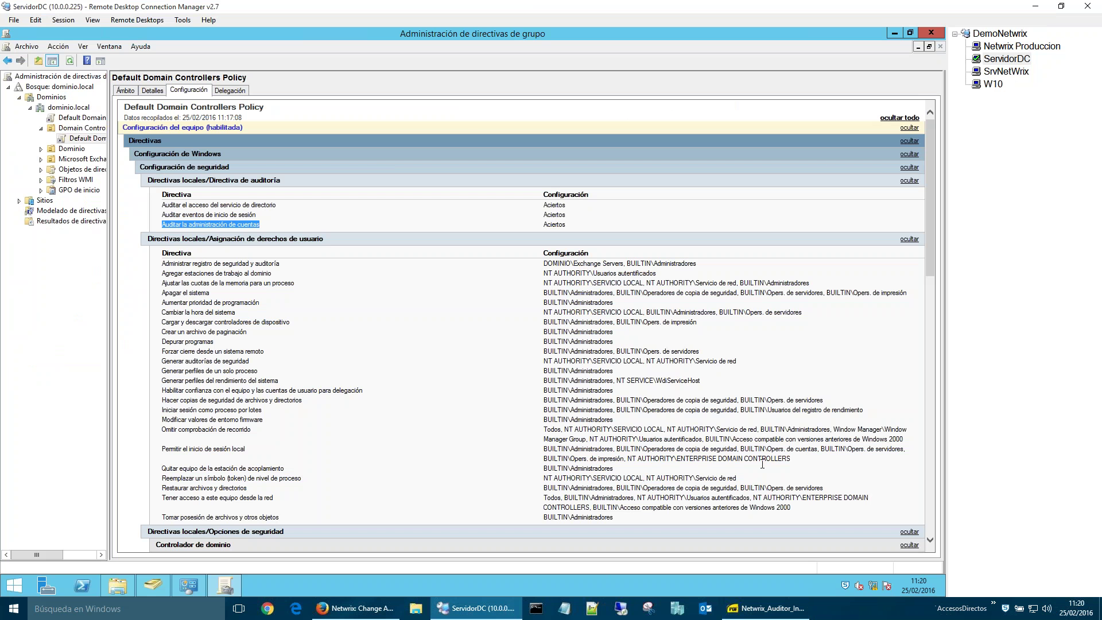
left_click(776, 608)
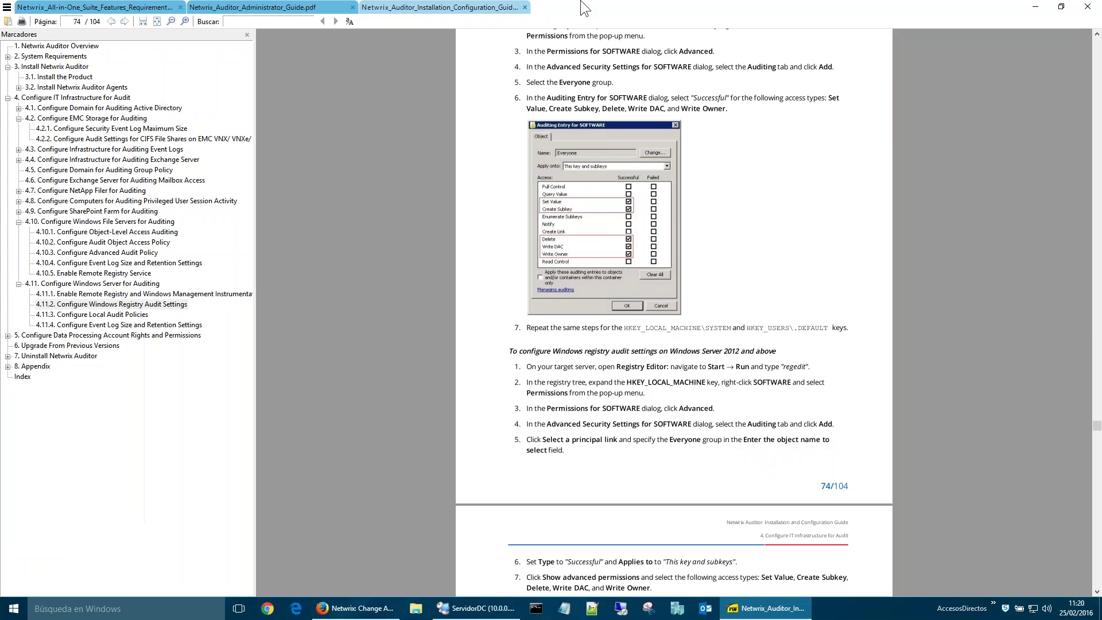
left_click_drag(580, 2, 1099, 80)
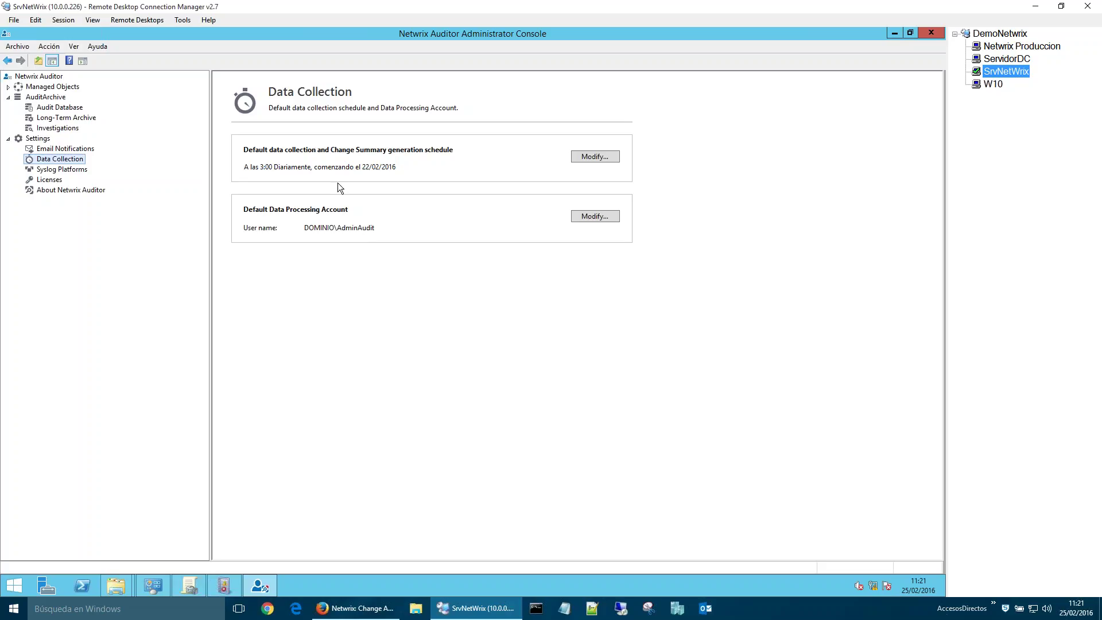
left_click(71, 169)
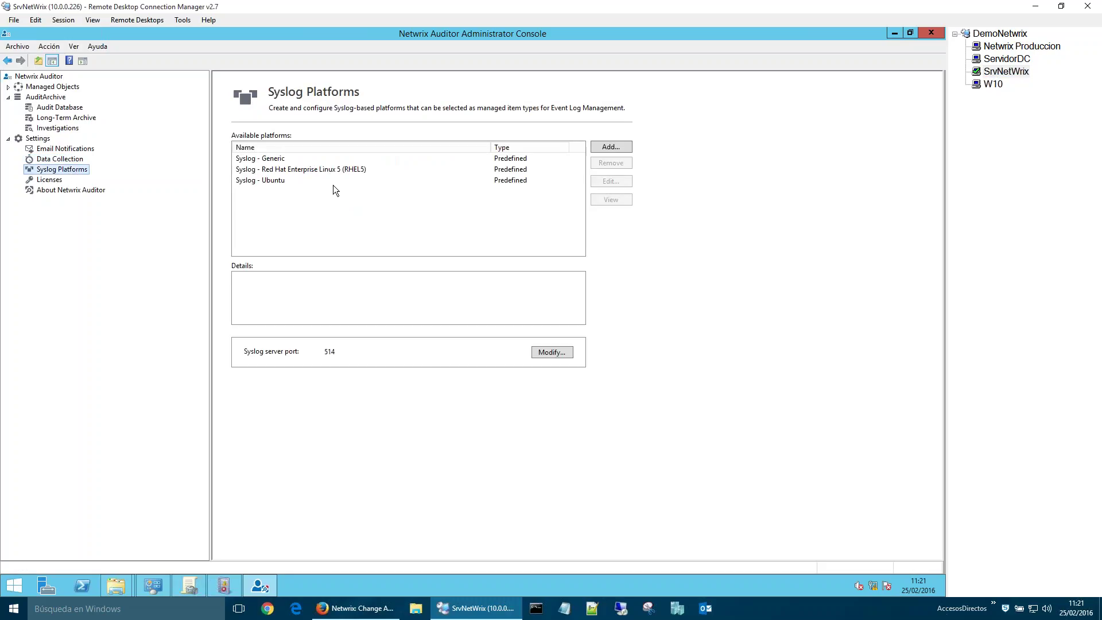
Step: Review the Licenses list, highlighting Active Directory, File Servers and Exchange Server, and view the product version under About Netwrix Auditor
left_click(51, 180)
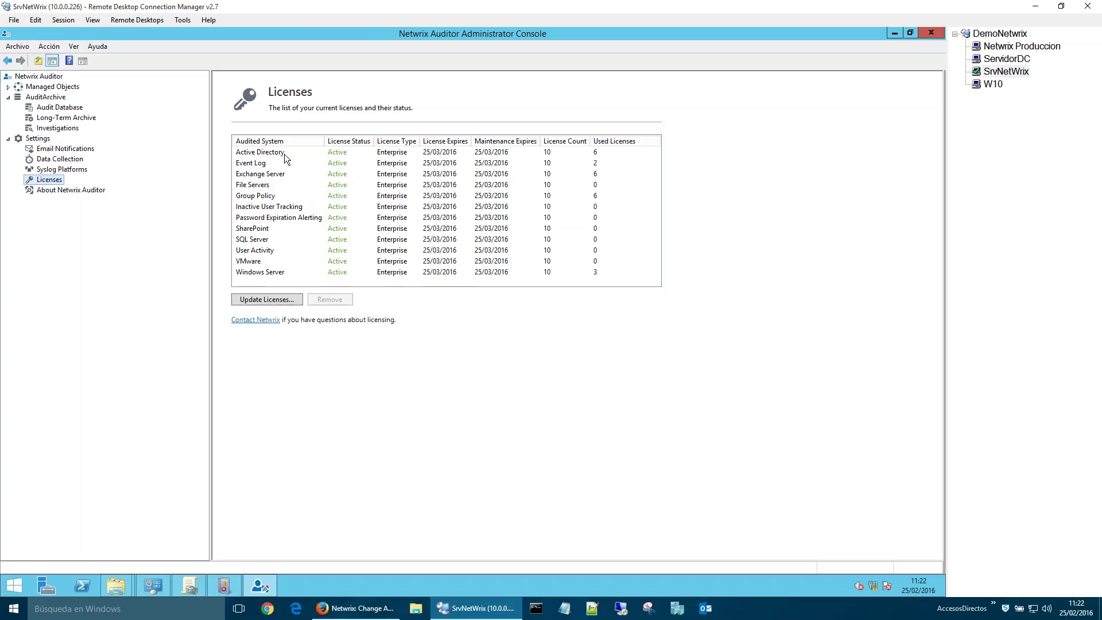
left_click(249, 155)
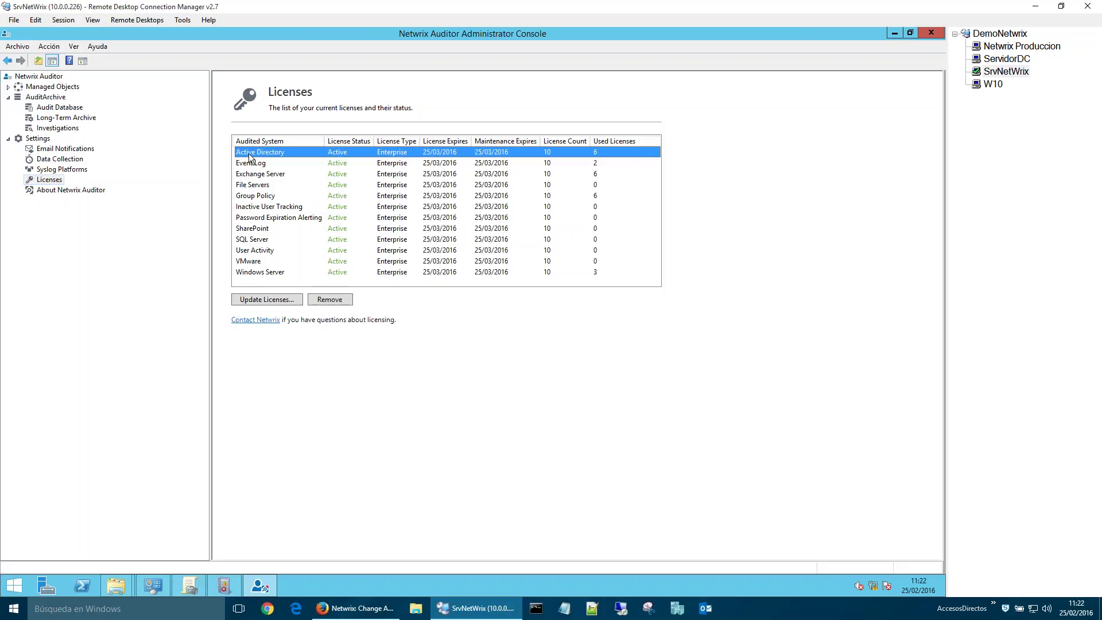
left_click(252, 185)
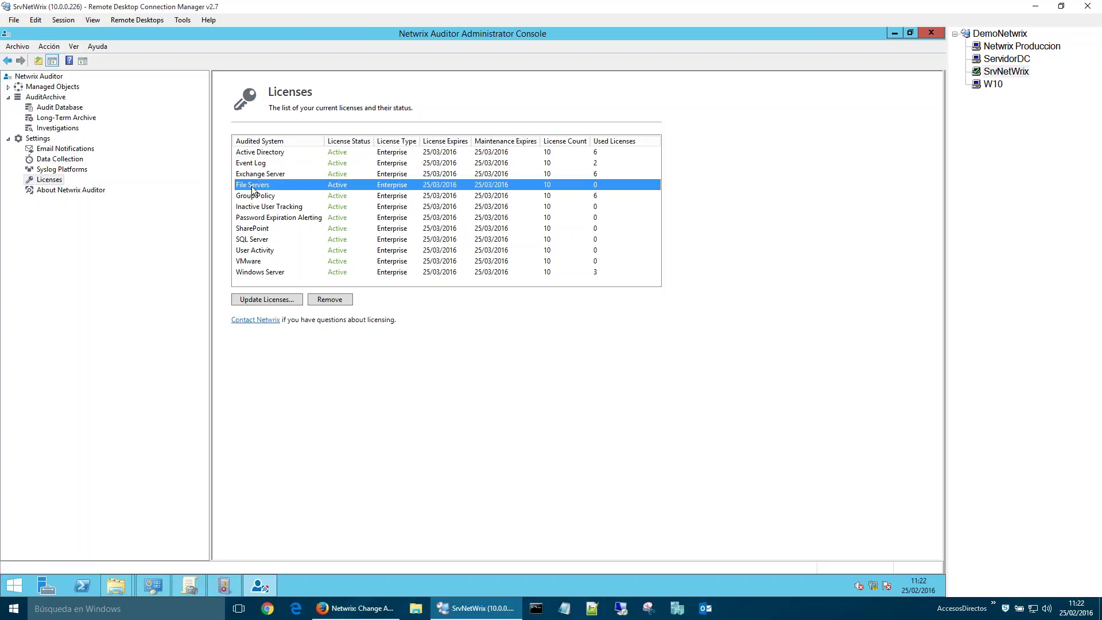
left_click(252, 175)
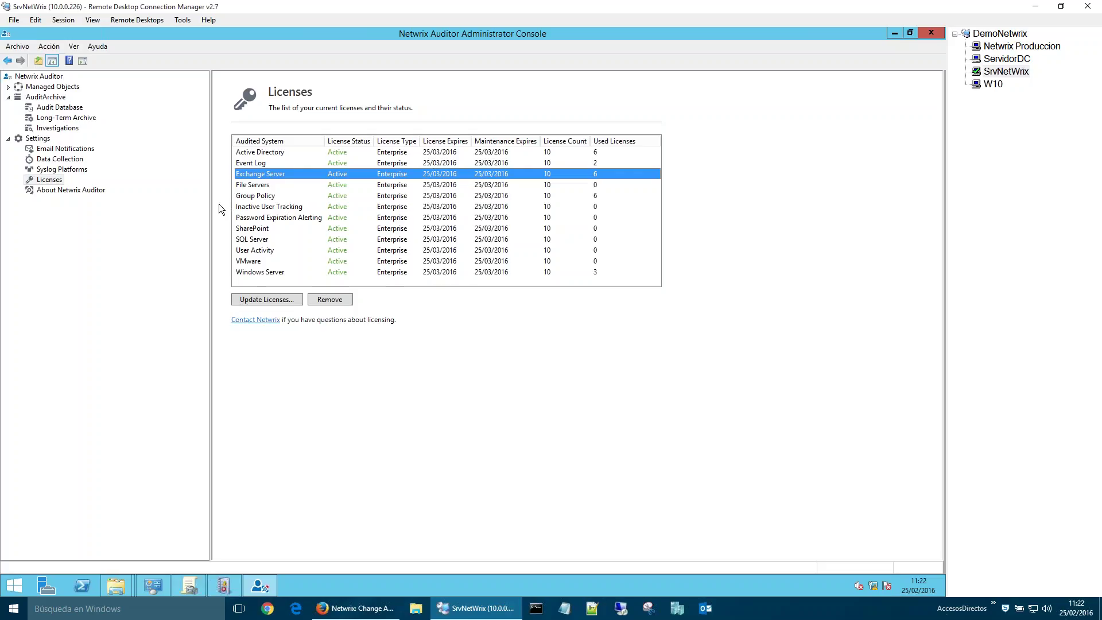
left_click(69, 192)
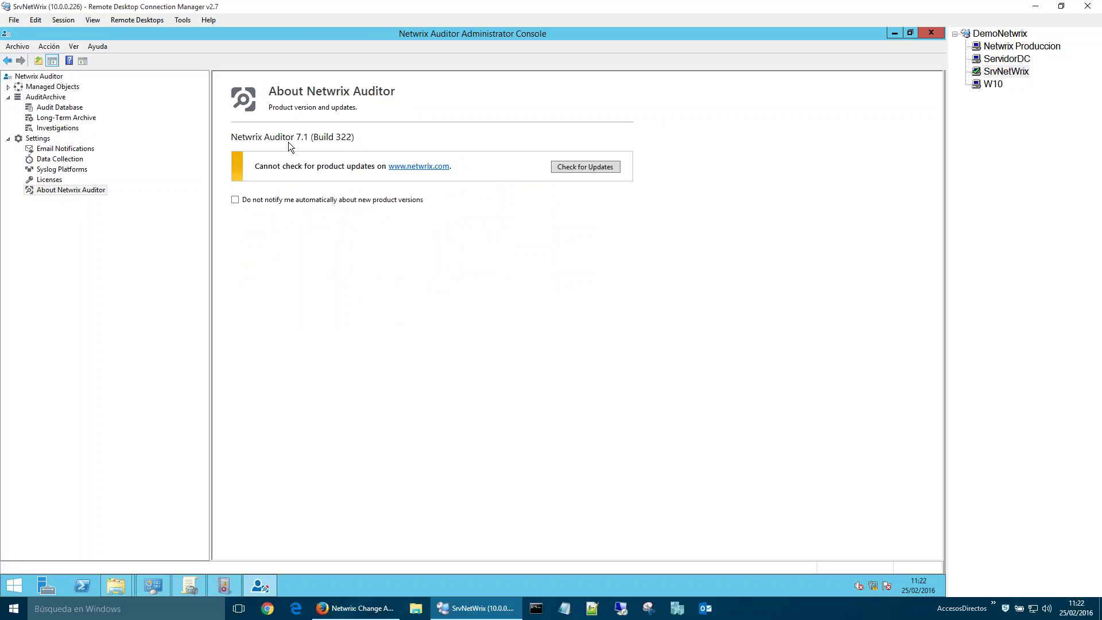
Step: Review the AuditArchive settings for Investigations, Long-Term Archive and Audit Database
left_click(80, 131)
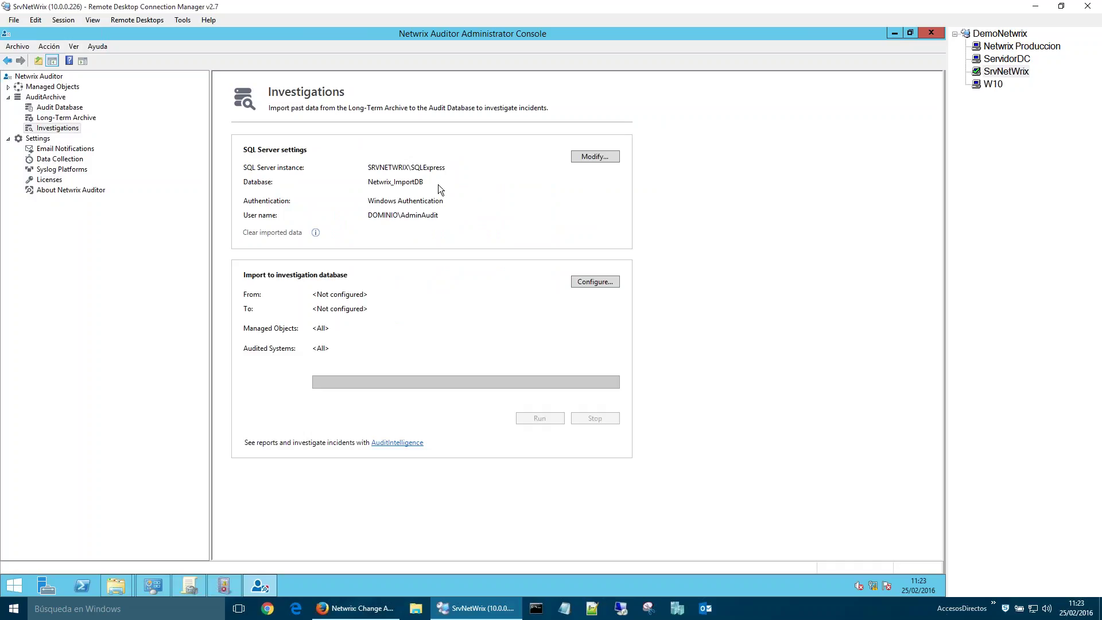
left_click(77, 118)
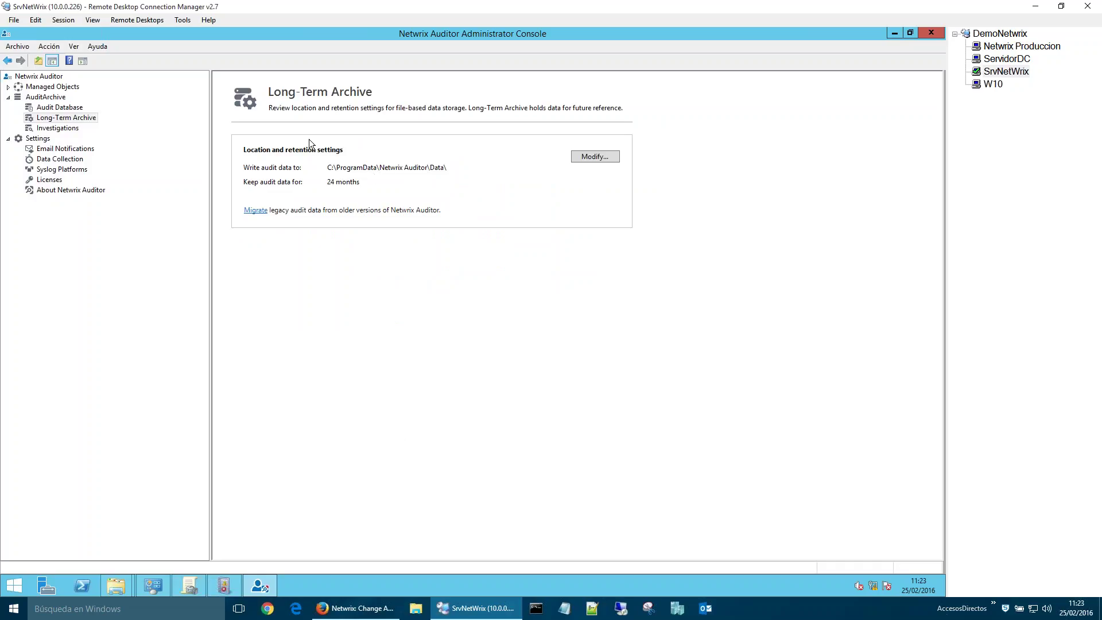
left_click(57, 106)
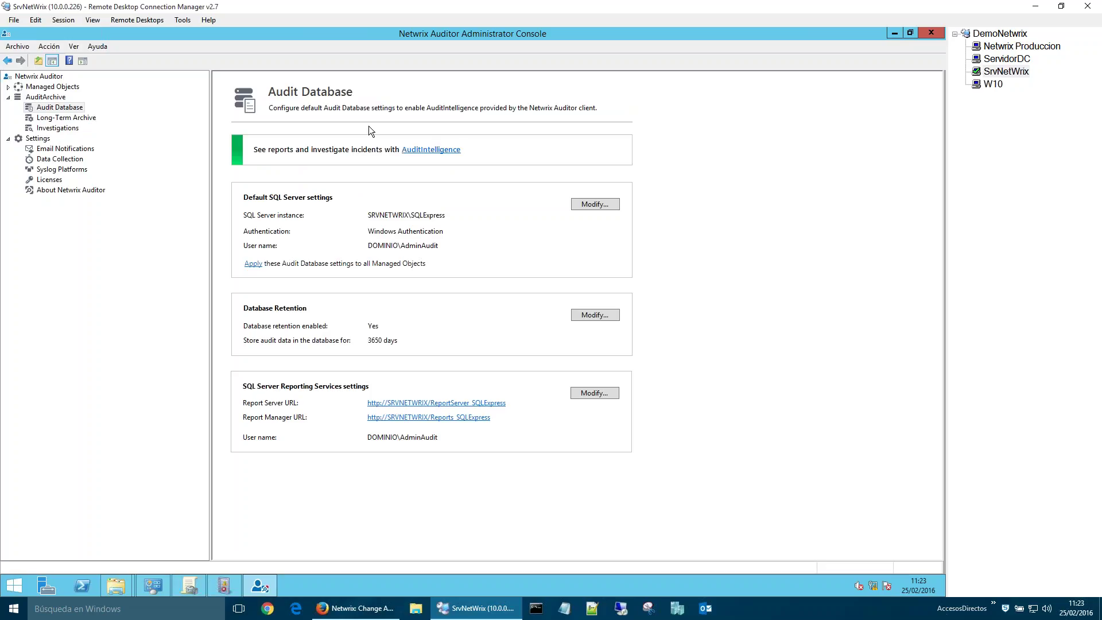
Step: Expand Managed Objects down to Active Directory under dominio.local and view its audit settings
left_click(8, 88)
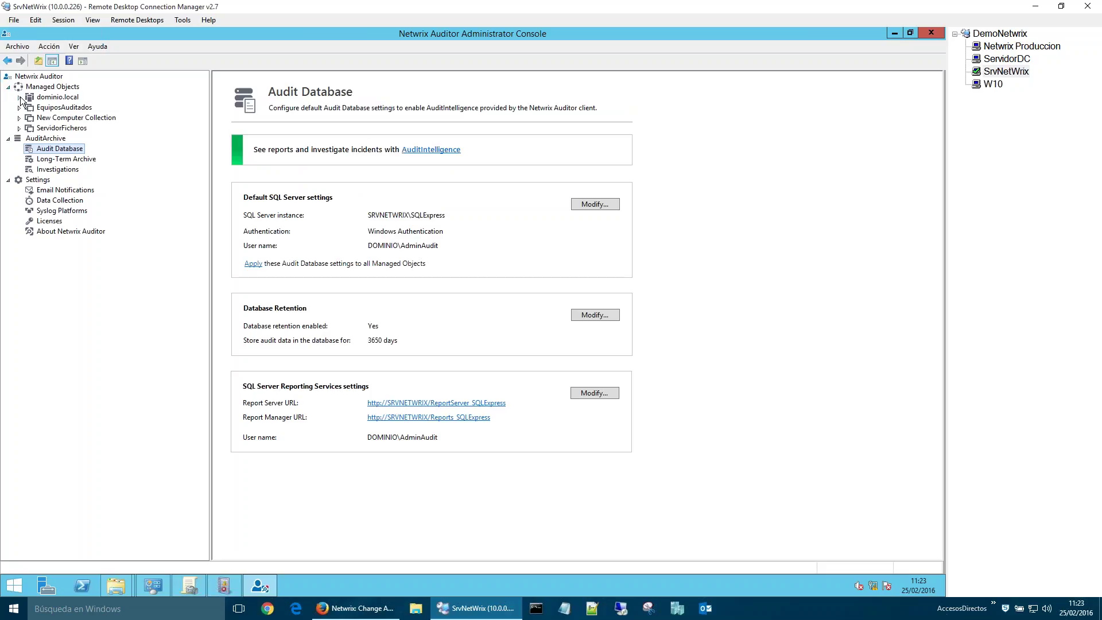
left_click(20, 98)
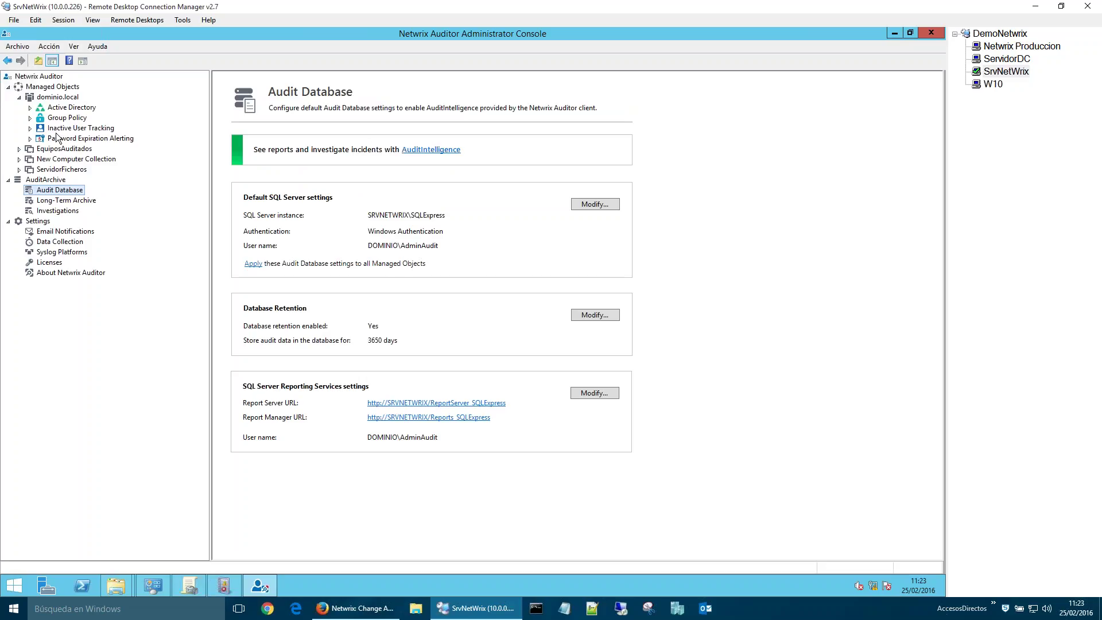
left_click(30, 107)
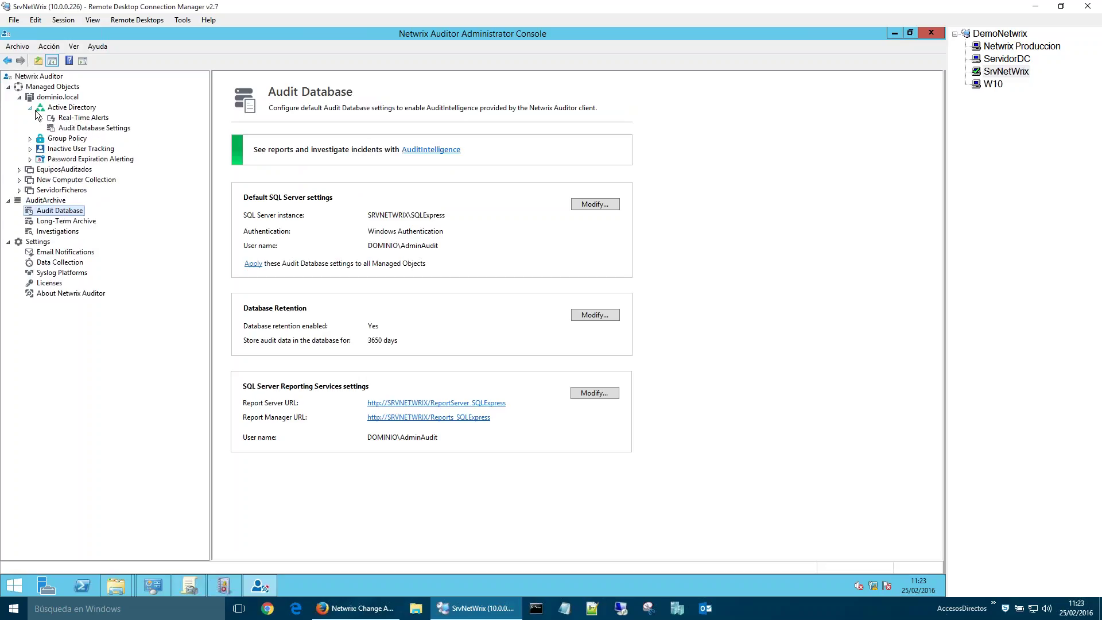
left_click(57, 109)
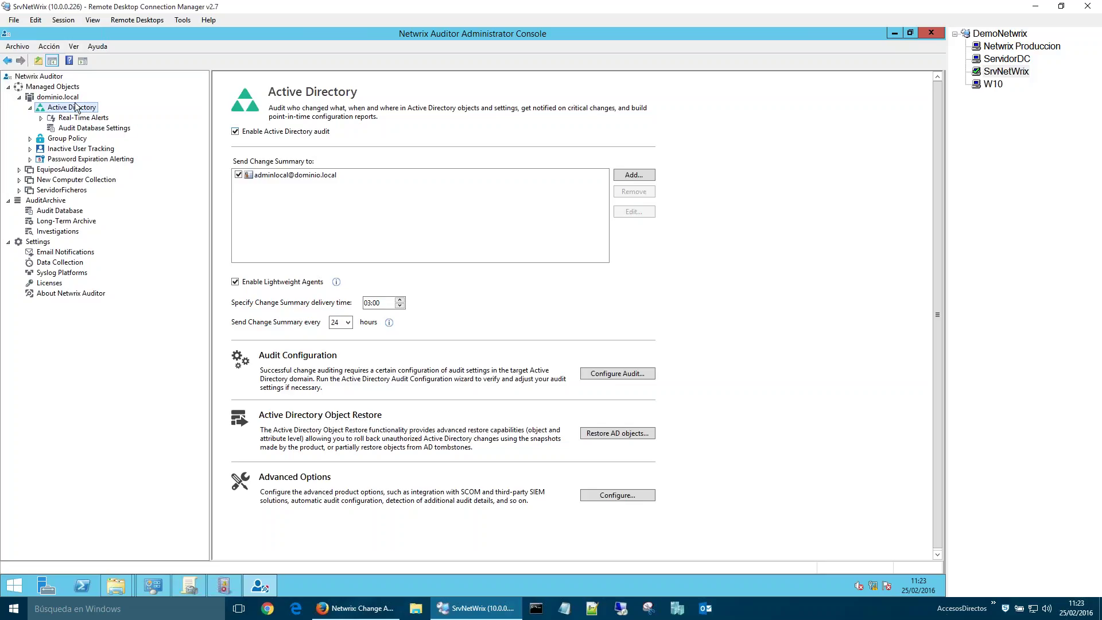
Step: View the audited systems of dominio.local and the target systems available for this Managed Object, leaving the selection unmodified
left_click(70, 97)
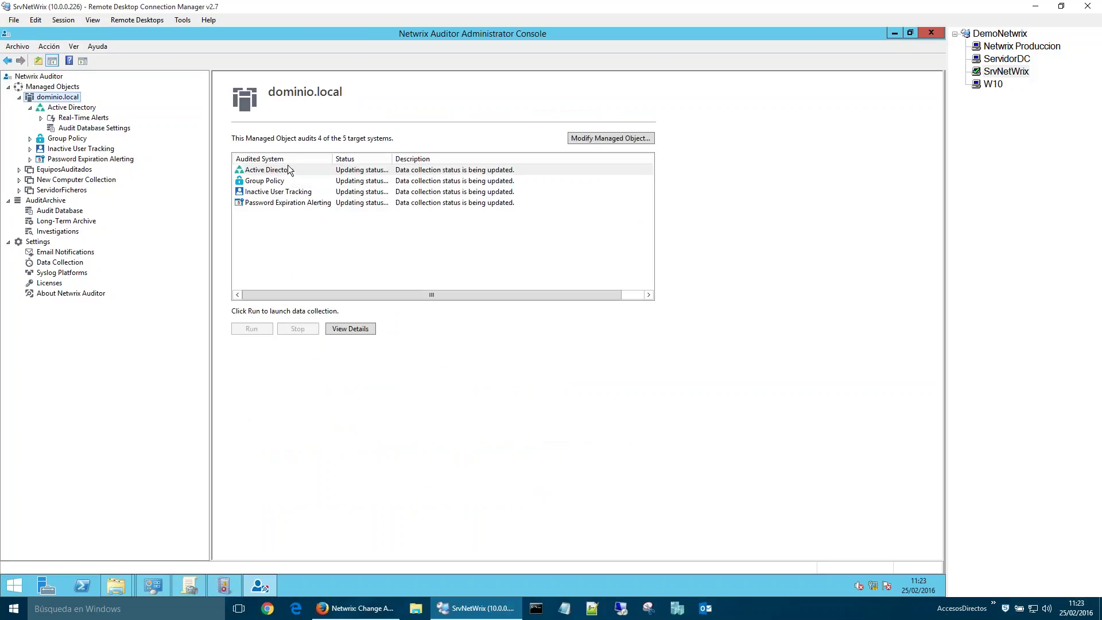
left_click(291, 170)
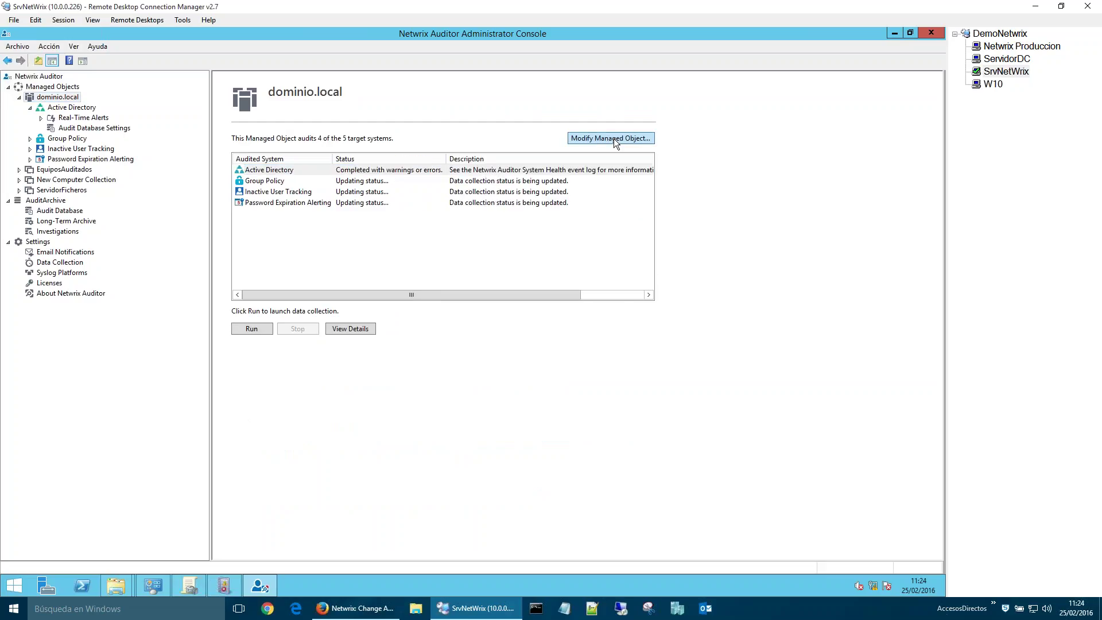
left_click(614, 139)
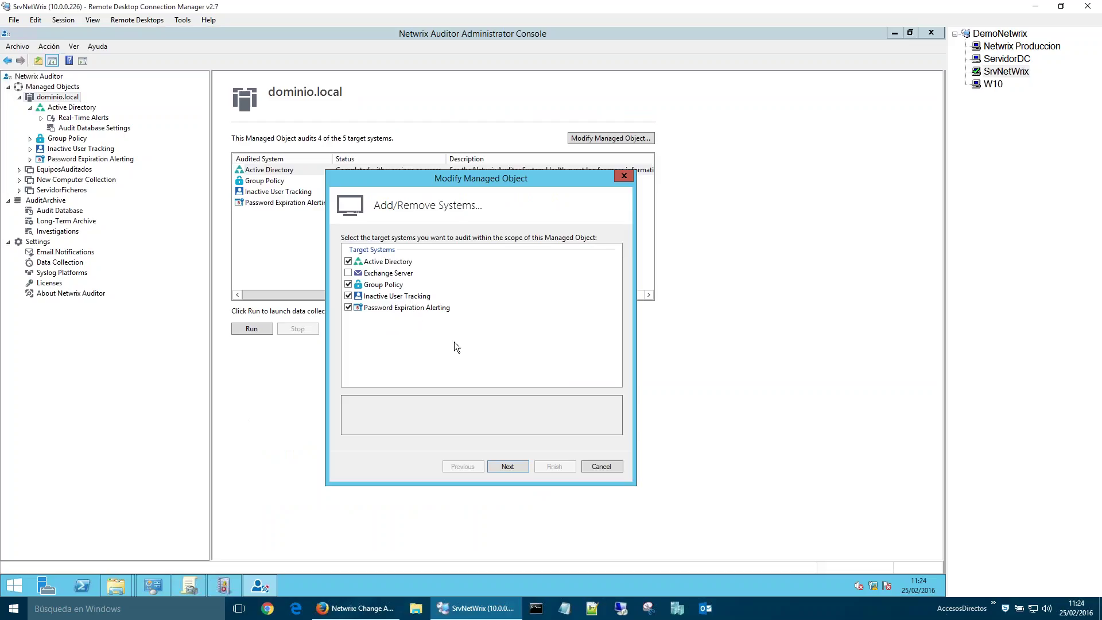
left_click(609, 469)
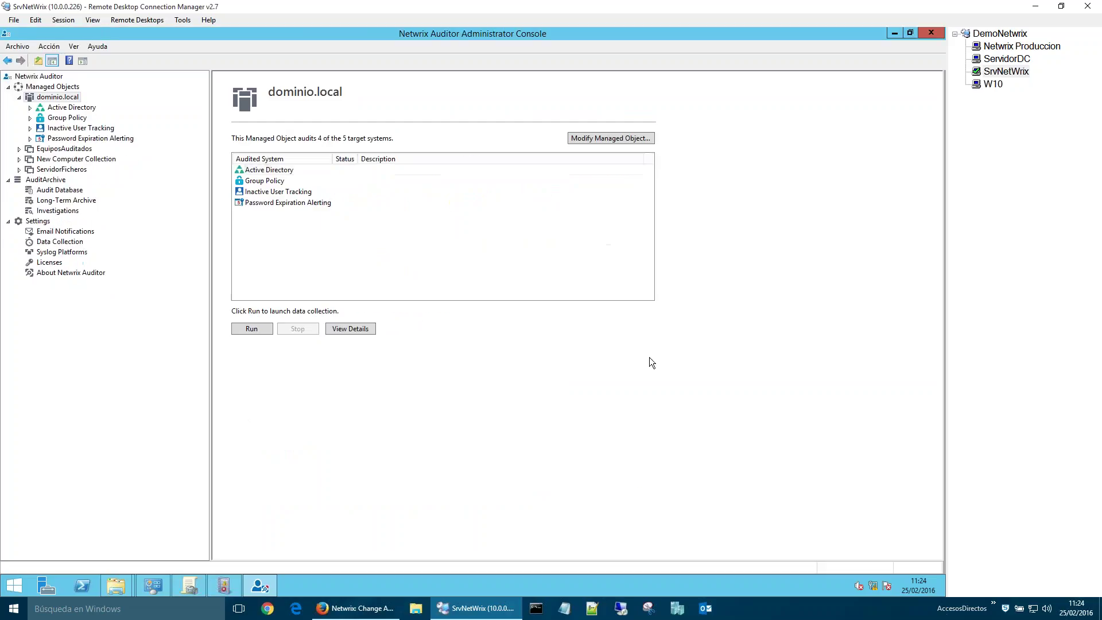
Step: Review Active Directory's Real-Time Alerts and Audit Database Settings, and launch its audit configuration from the main Active Directory settings
left_click(66, 109)
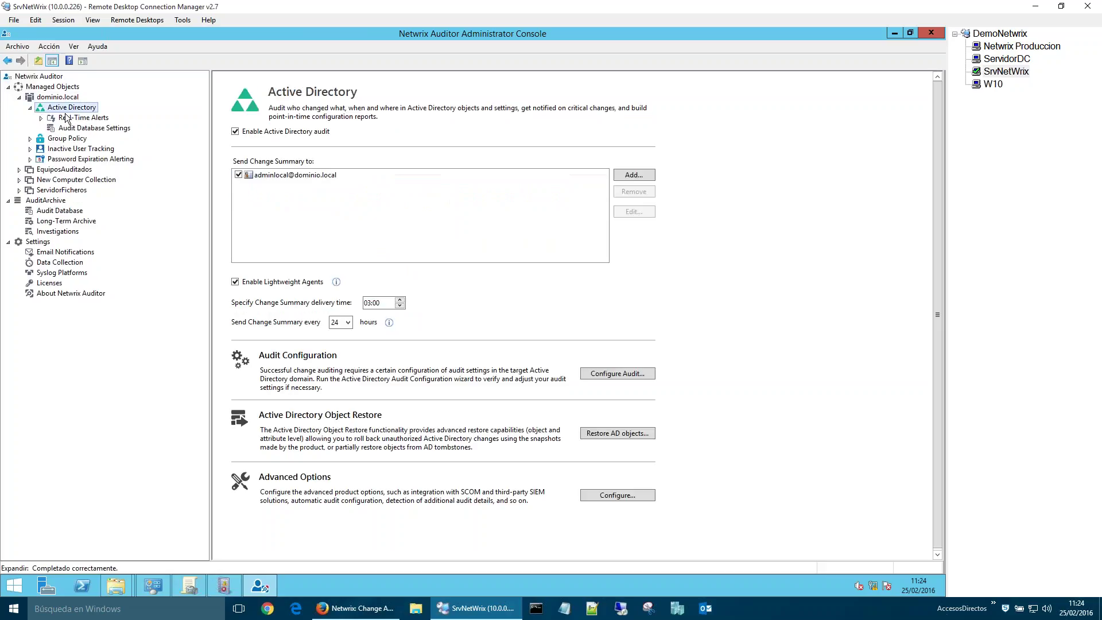
left_click(67, 118)
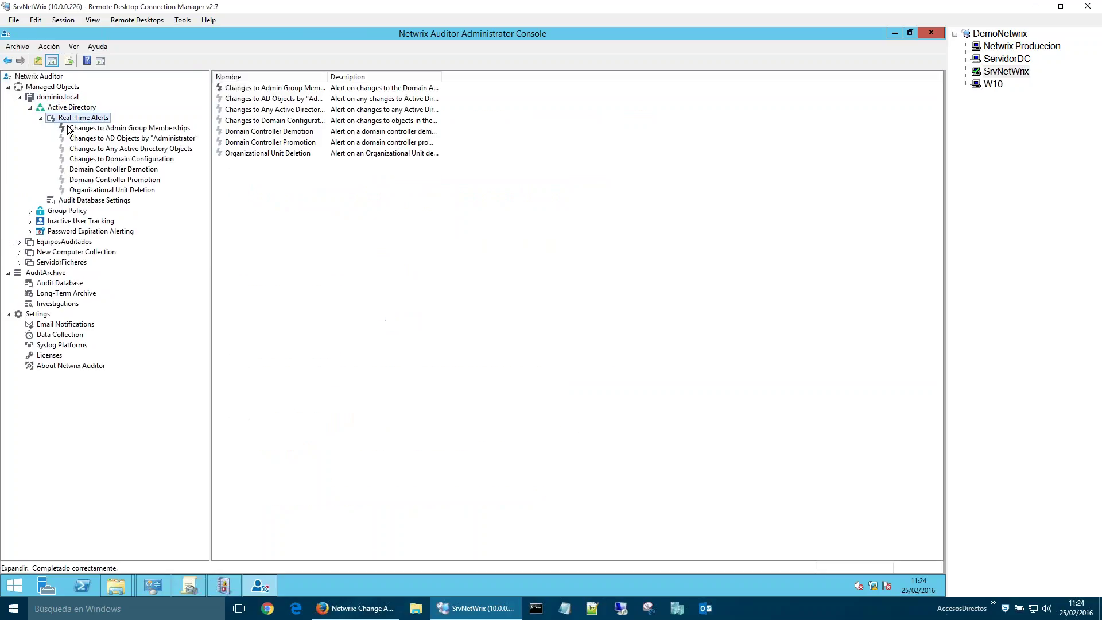
left_click(71, 201)
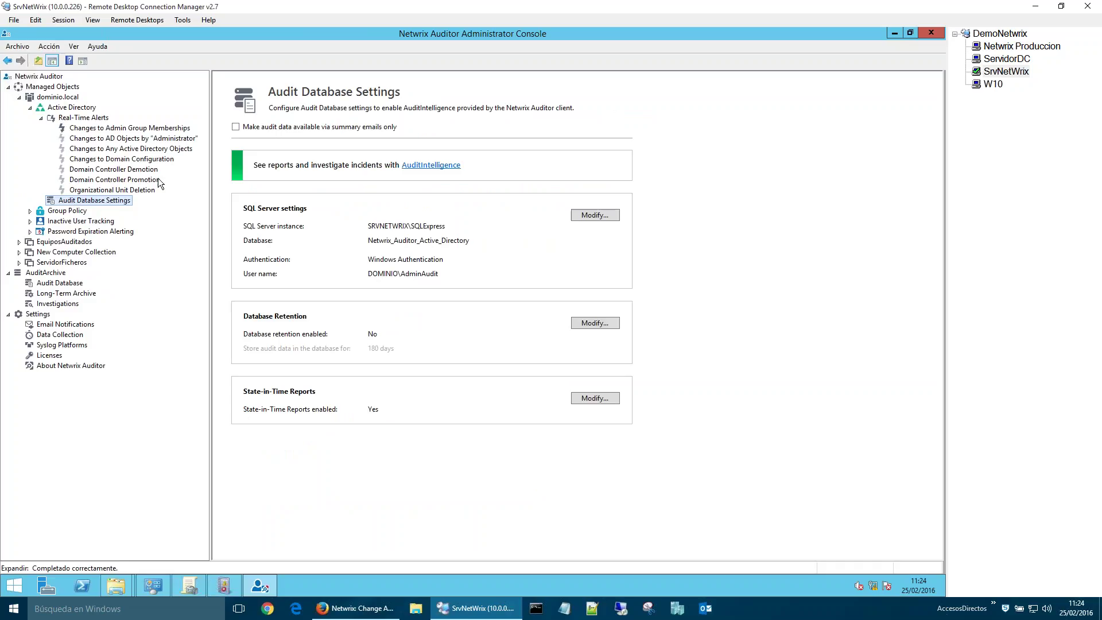
left_click(97, 119)
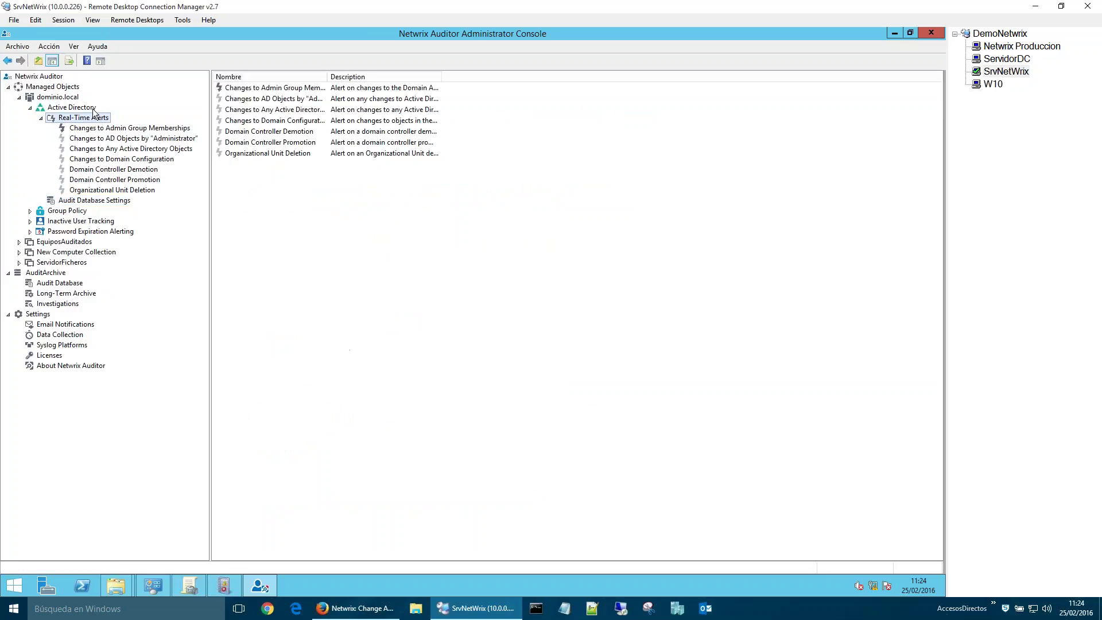
left_click(94, 109)
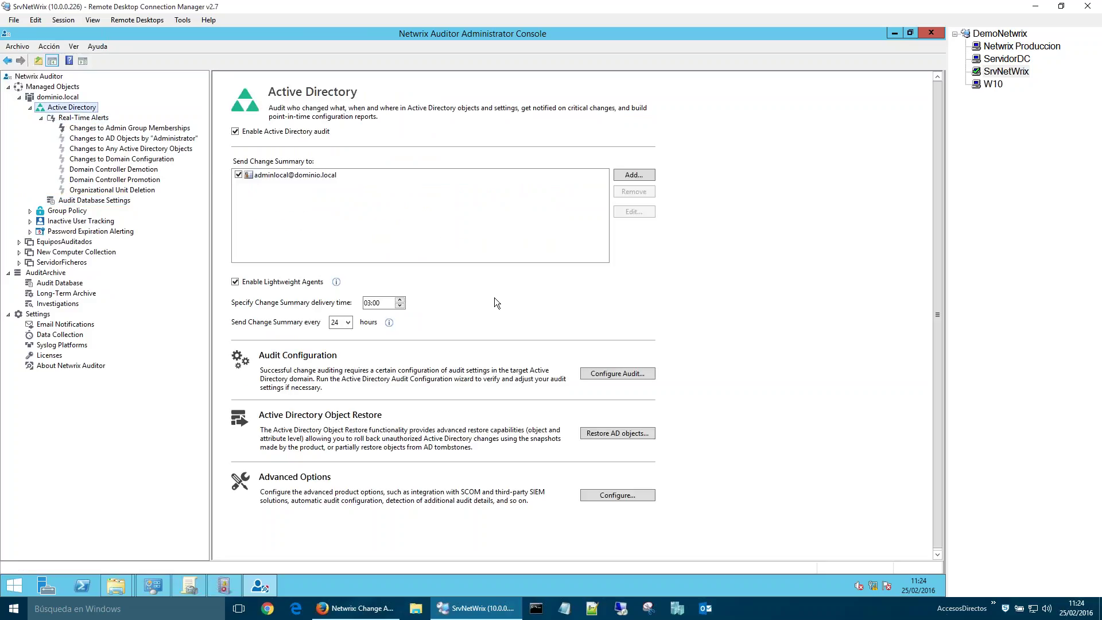
left_click(611, 375)
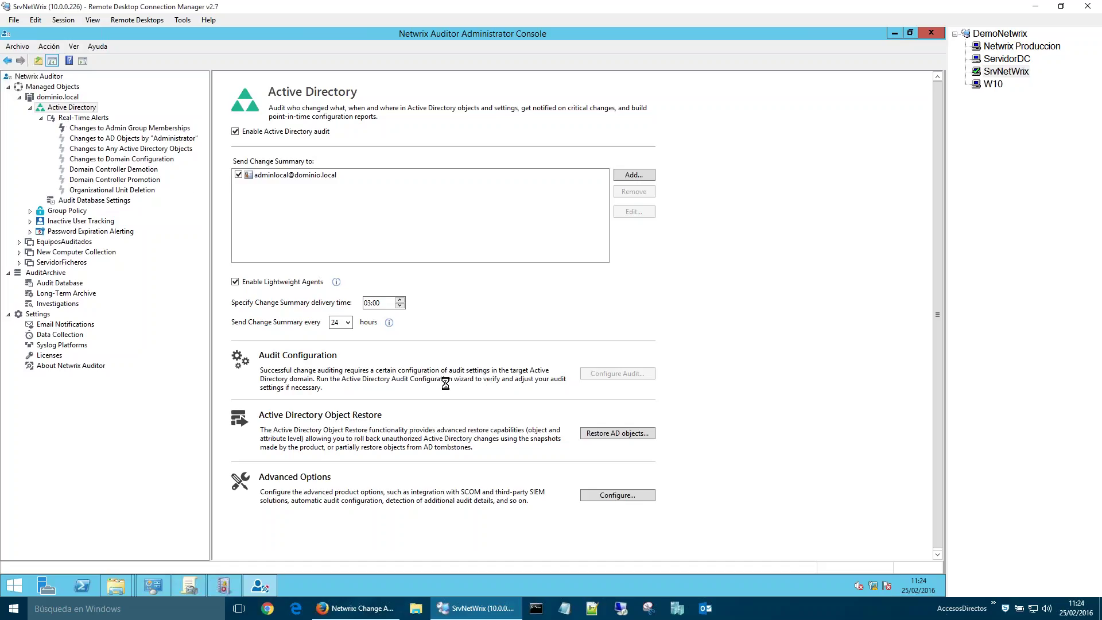
Step: View the Group Policy audit settings and the Inactive User Tracking settings under dominio.local
left_click(30, 210)
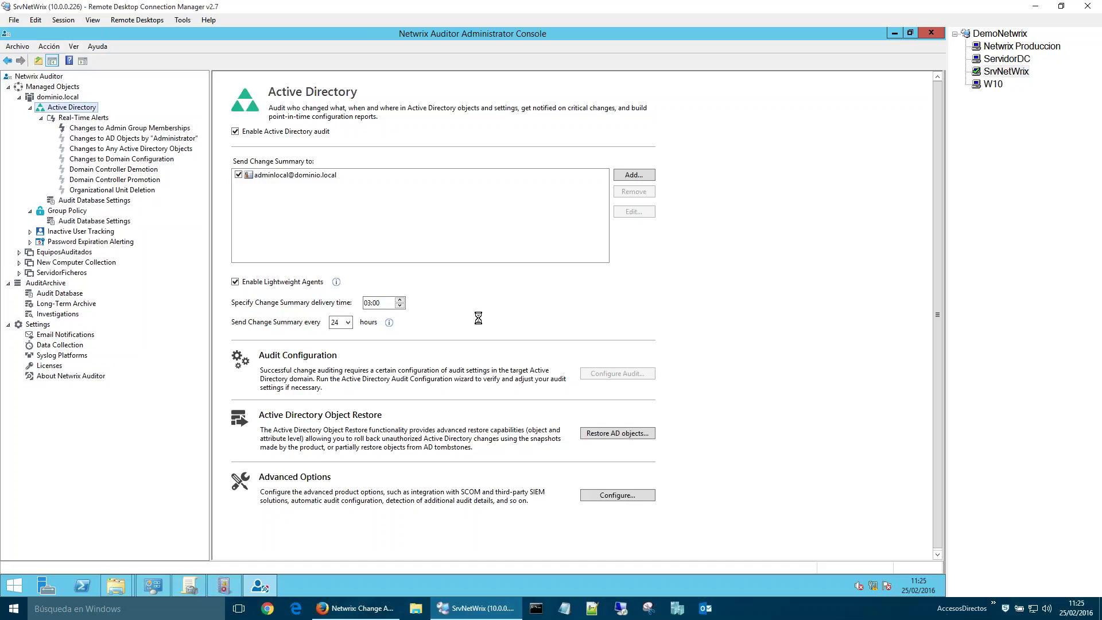
left_click(62, 212)
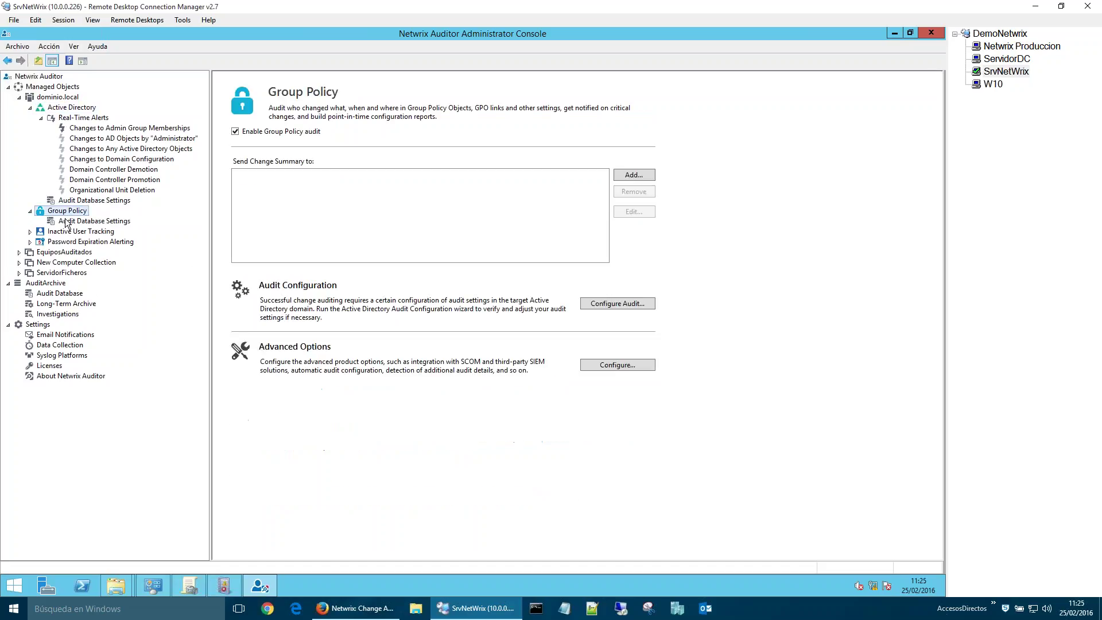
left_click(30, 231)
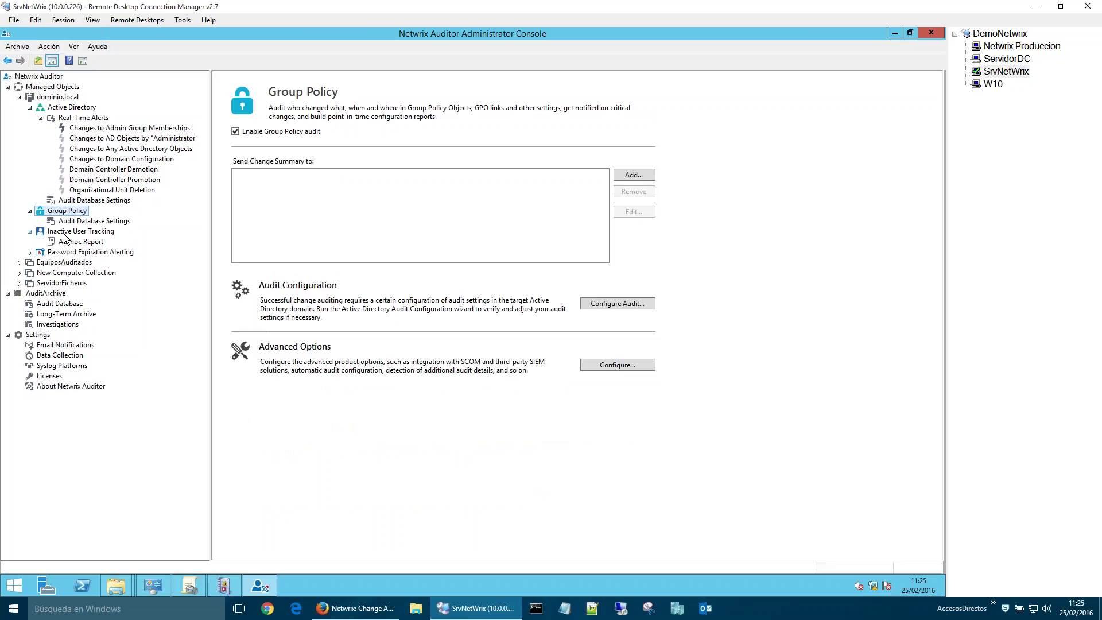
left_click(79, 233)
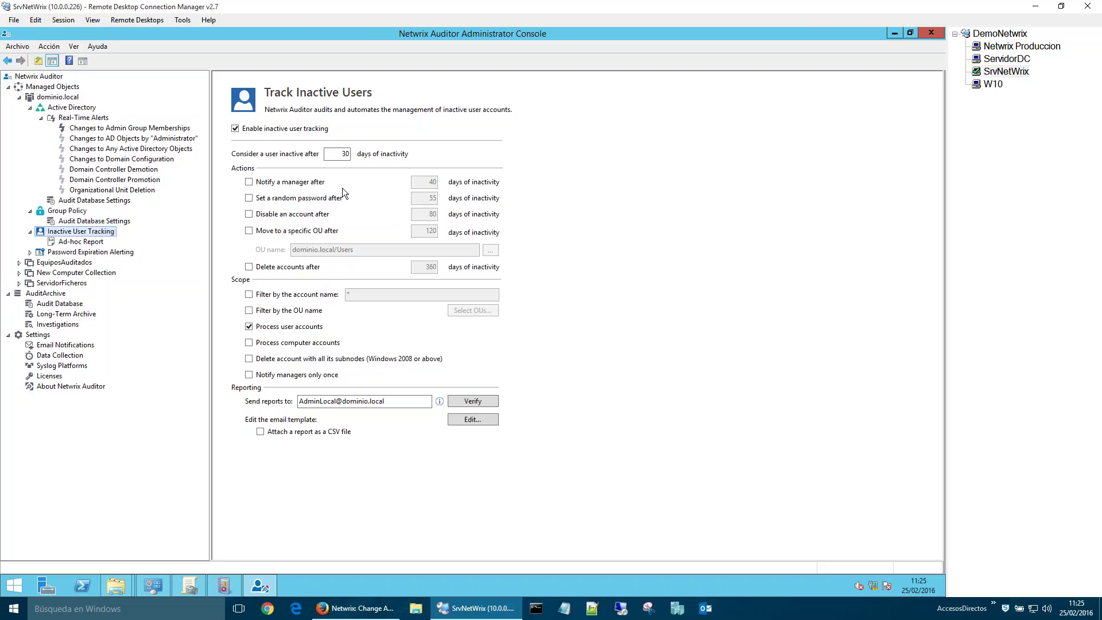
Step: Try the inactive-user actions from notifying a manager through deleting accounts, switching each one back off
double_click(336, 155)
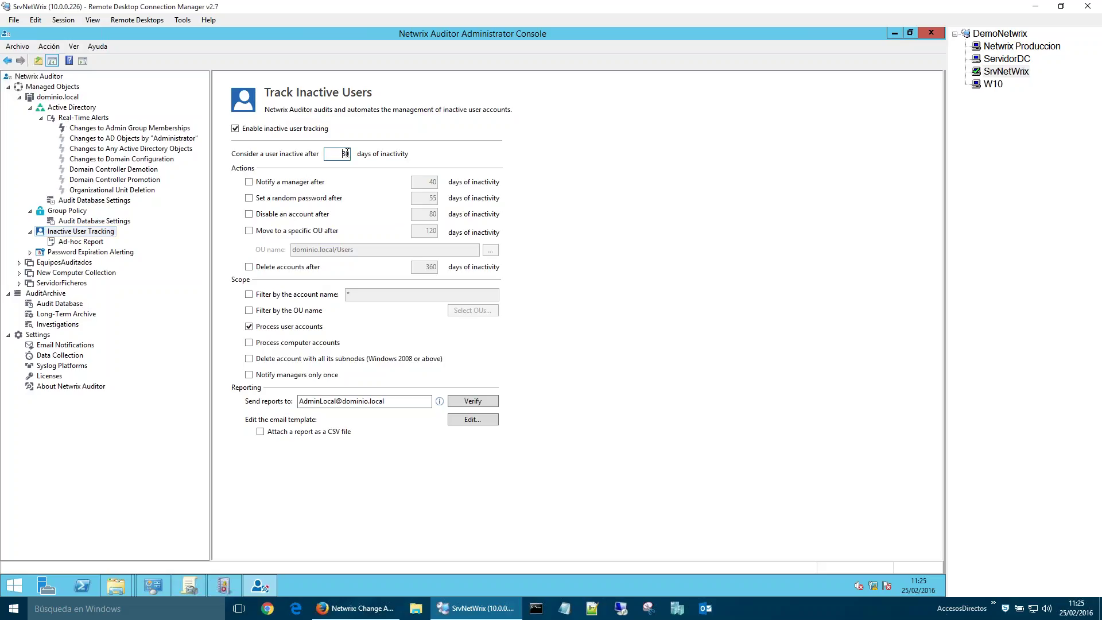
left_click(295, 182)
left_click(292, 183)
left_click(294, 199)
left_click(293, 199)
left_click(293, 215)
left_click(294, 216)
left_click(295, 235)
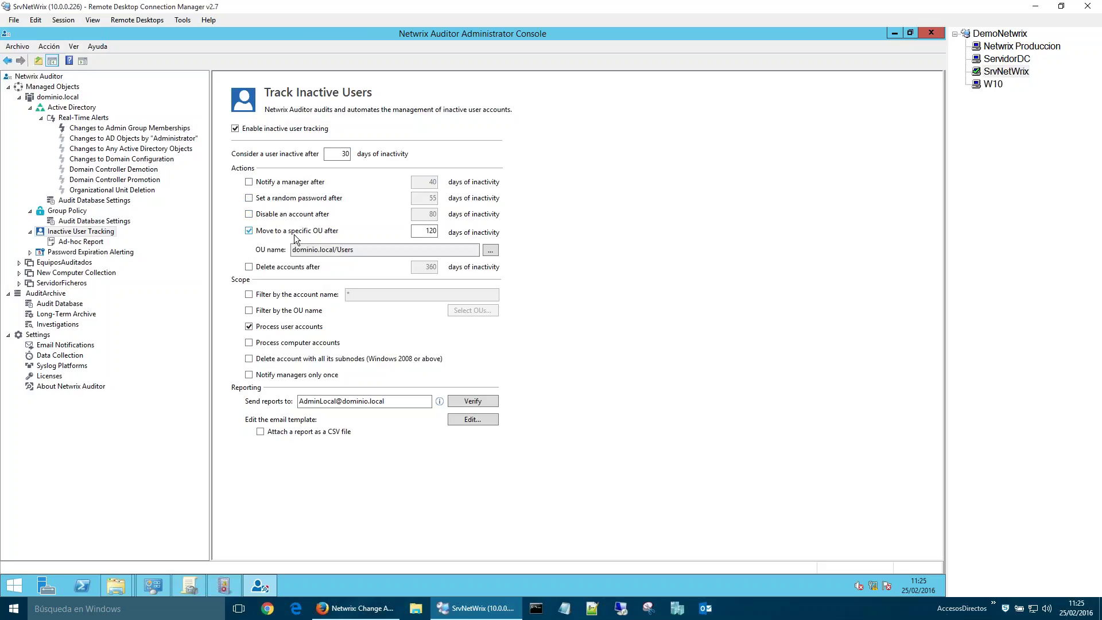
left_click(295, 235)
left_click(296, 271)
left_click(296, 271)
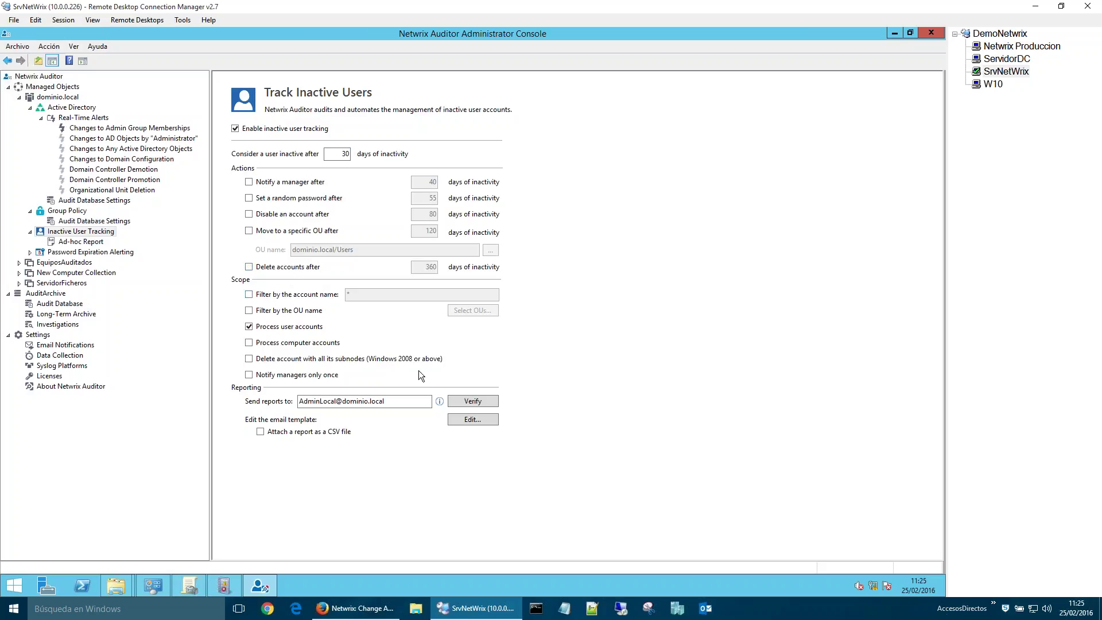
Step: Run the ad-hoc inactive users report for dominio.local and move the Active Directory Audit Configuration wizard aside
left_click(78, 244)
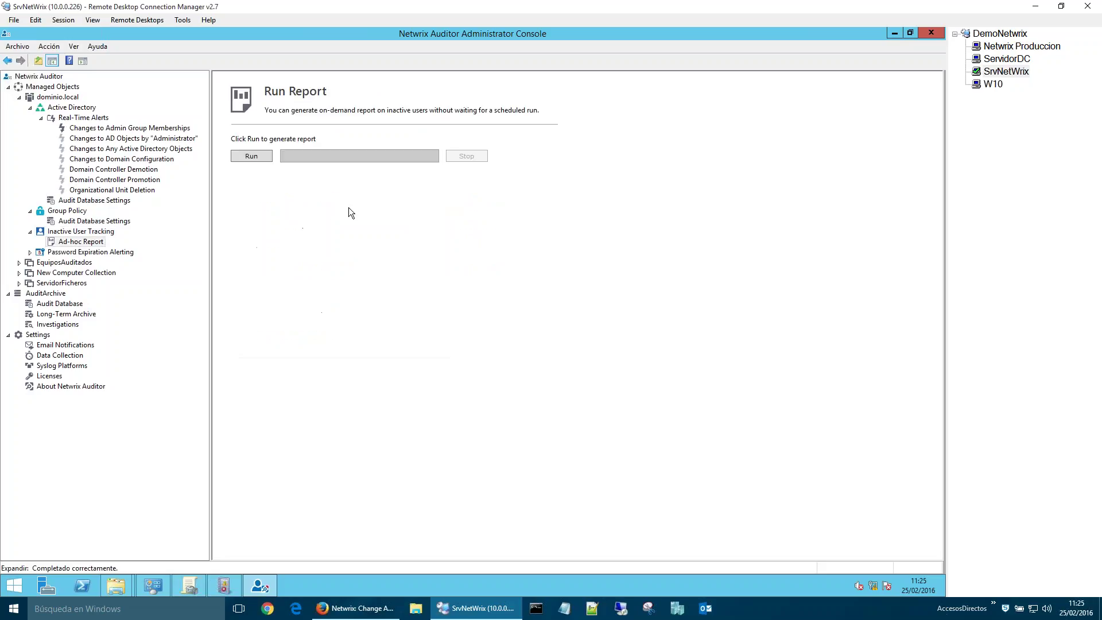
left_click(261, 156)
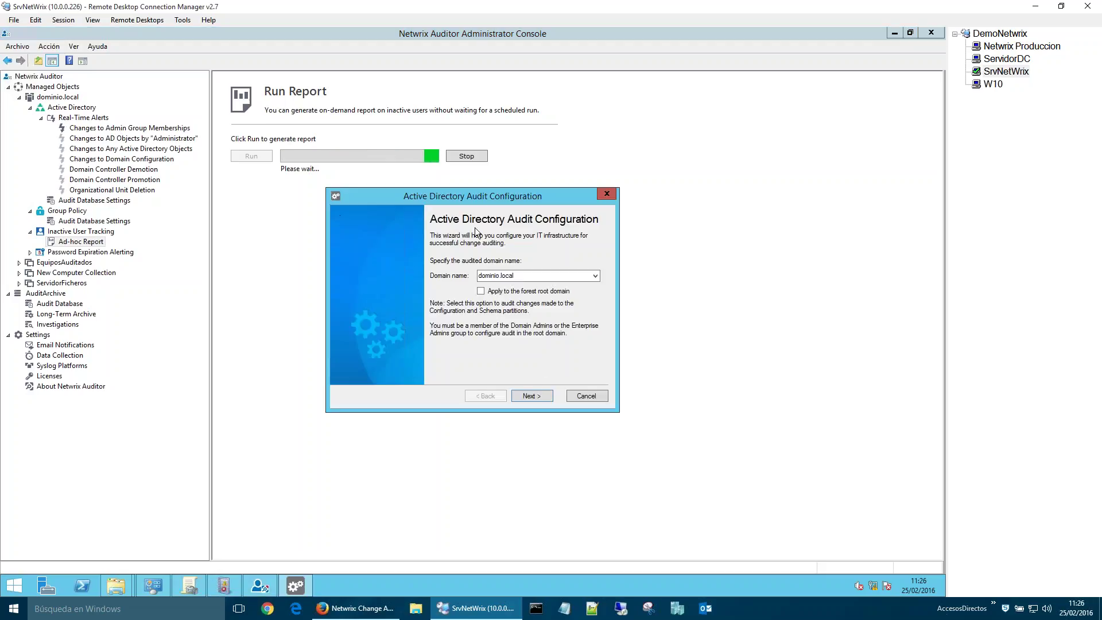
left_click_drag(480, 198, 419, 222)
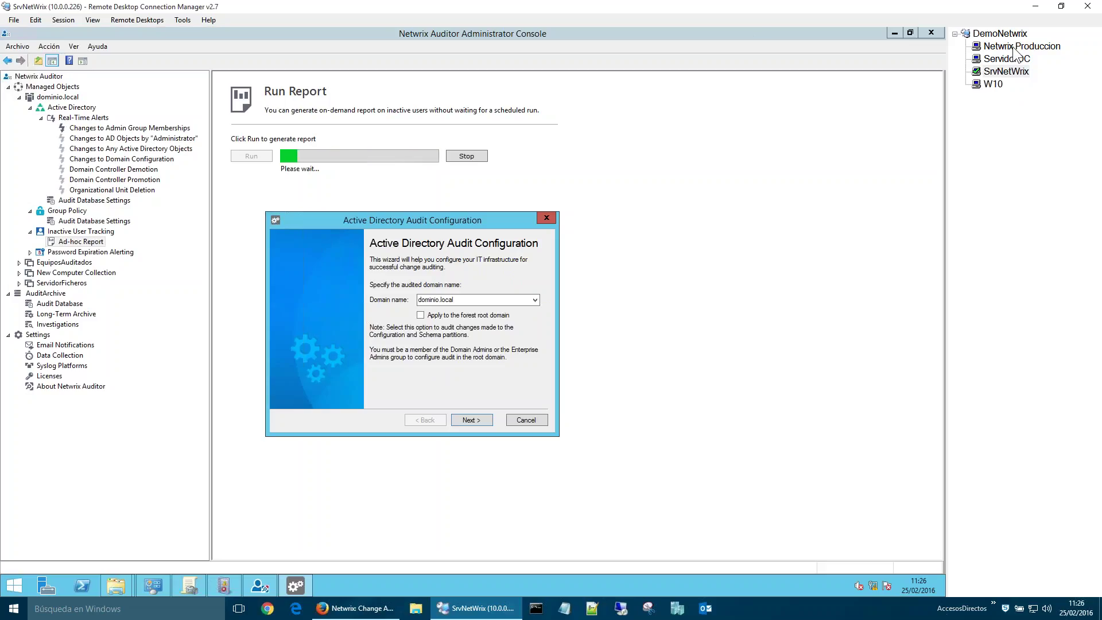
Step: Switch to the Netwrix Produccion server and view Inactive User Tracking under mad.ad.condenast.com/Usuarios_CNast
left_click(1013, 48)
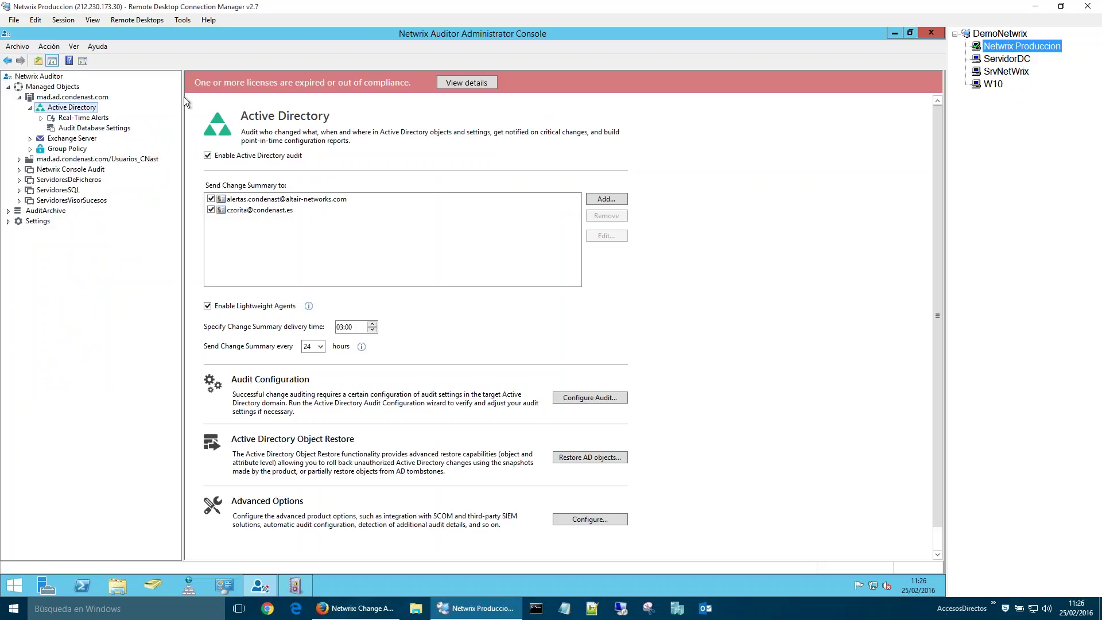
left_click(19, 159)
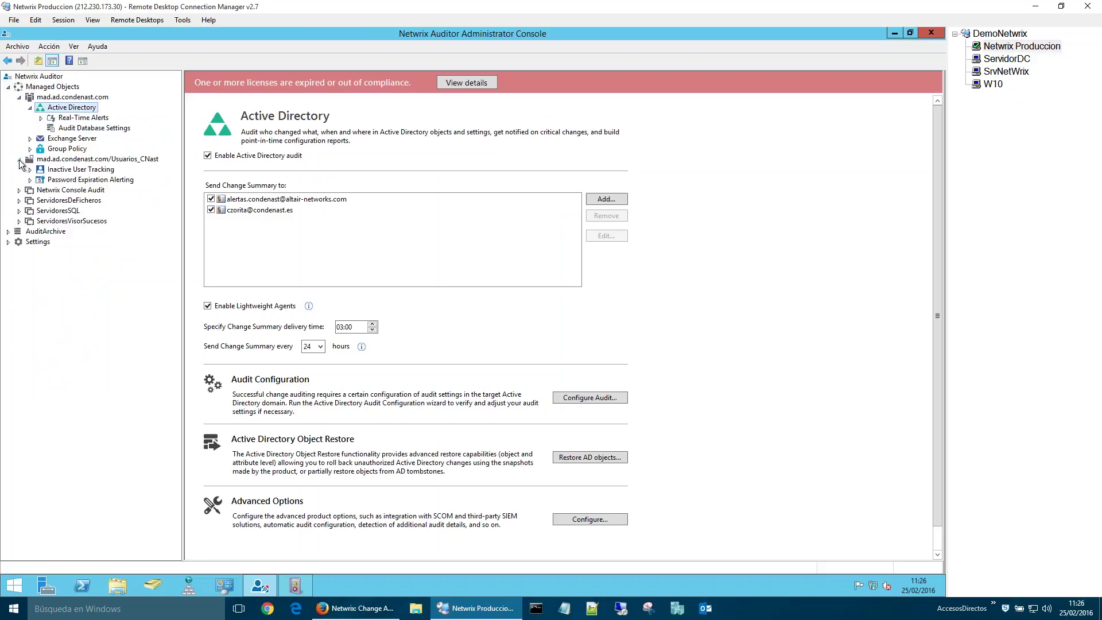
left_click(71, 170)
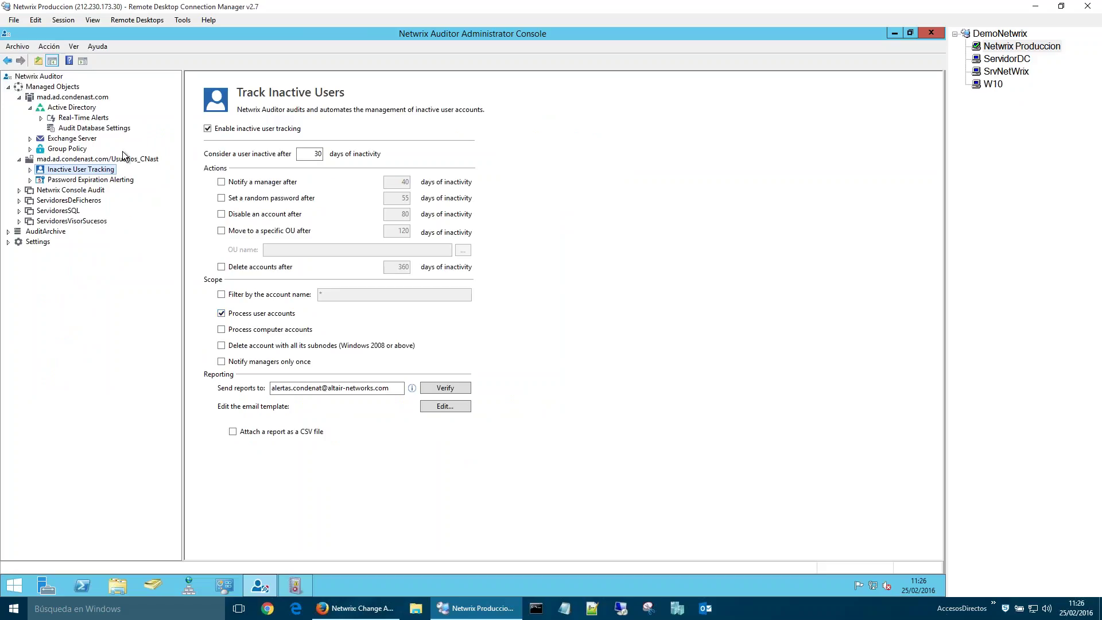
Step: Run the ad-hoc inactive users report for mad.ad.condenast.com/Usuarios_CNast
left_click(30, 169)
left_click(98, 180)
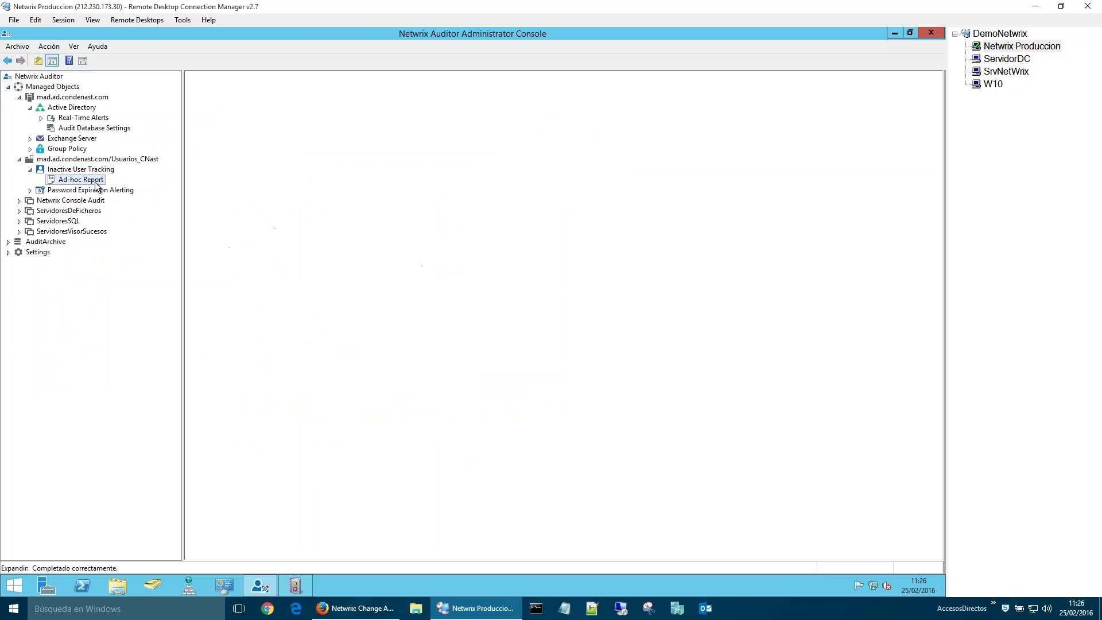
left_click(229, 156)
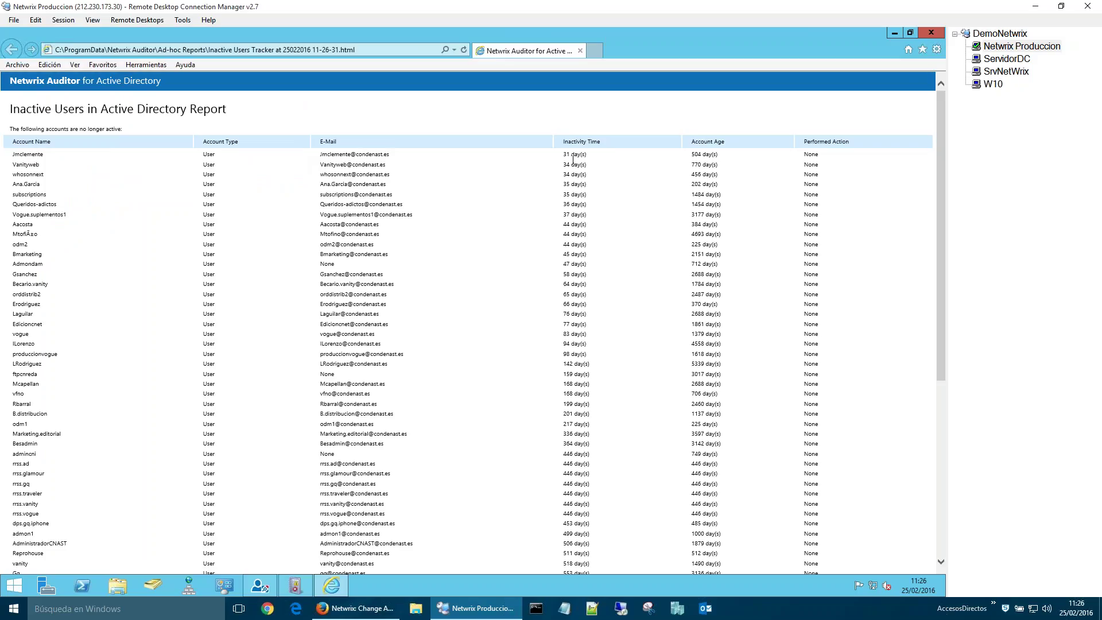
Step: Examine the account names and inactivity times in the Inactive Users in Active Directory Report, and close it
scroll(574, 300, "down", 5)
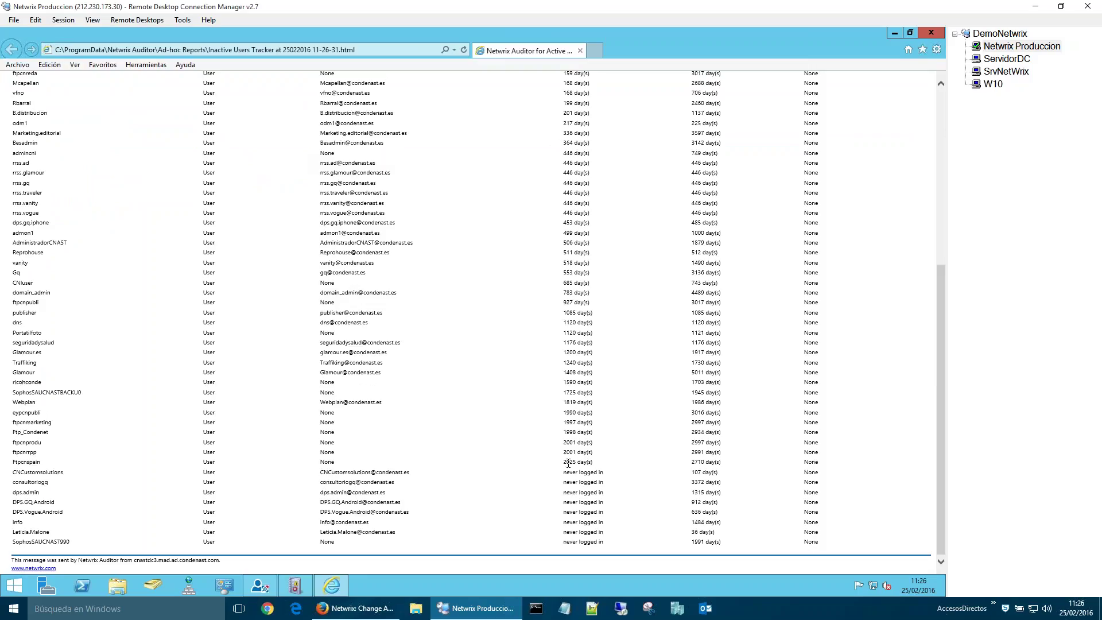
double_click(568, 463)
double_click(54, 461)
left_click(597, 465)
scroll(565, 468, "up", 2)
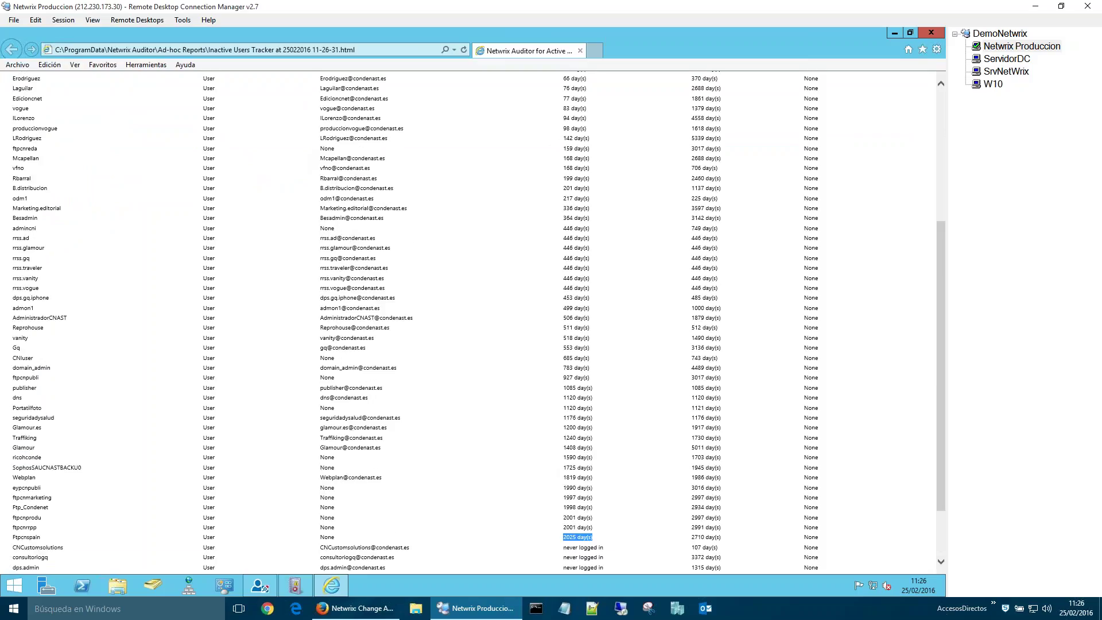
double_click(14, 388)
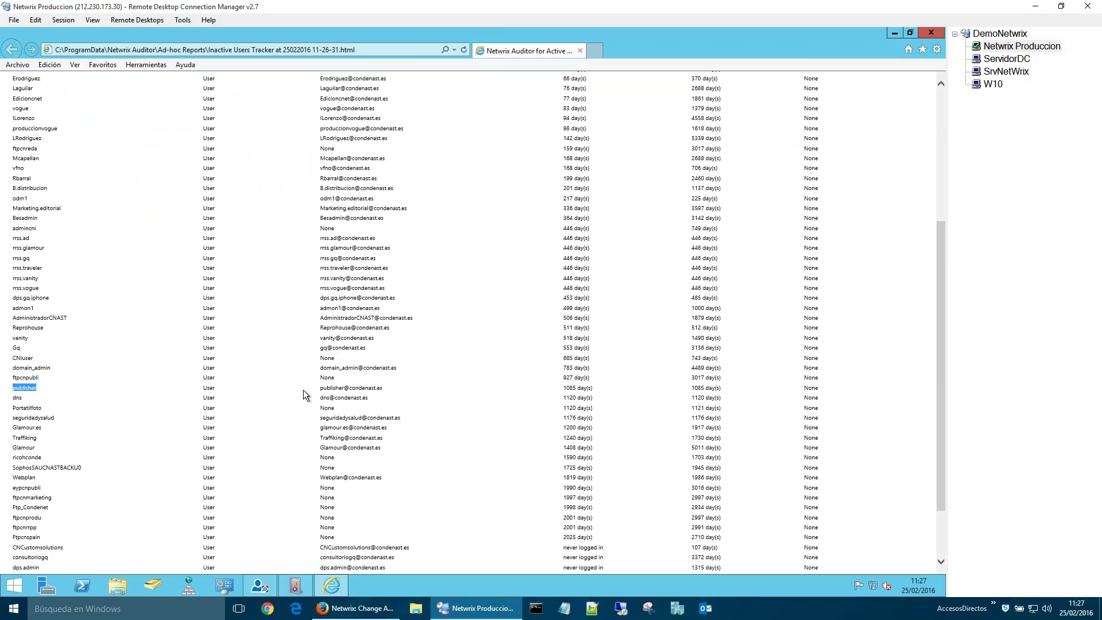
double_click(570, 388)
scroll(580, 294, "up", 6)
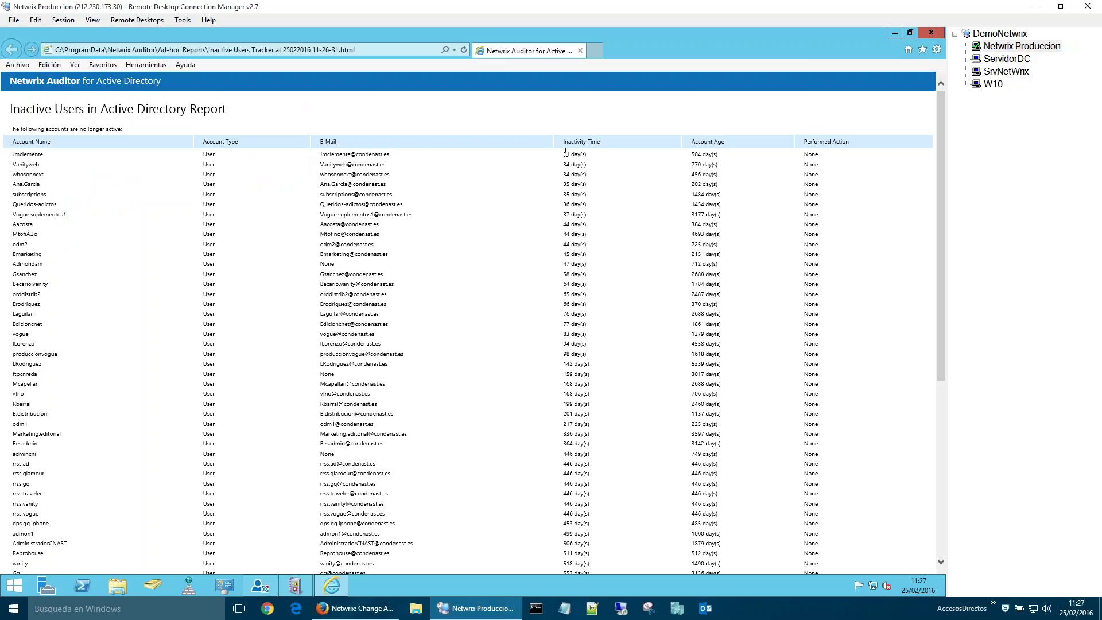
double_click(565, 153)
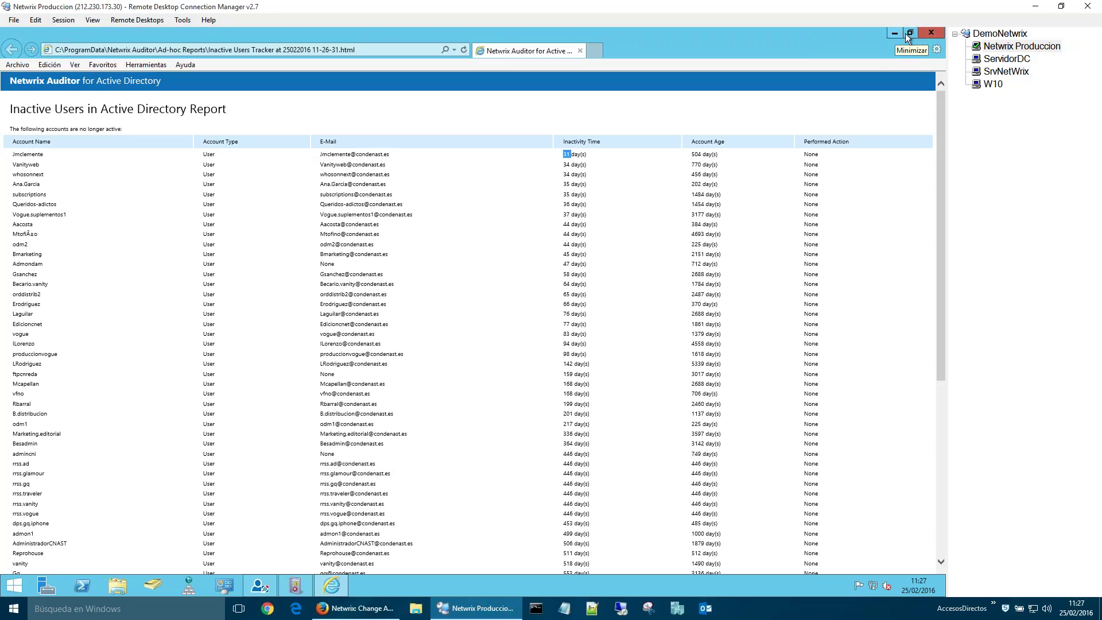
left_click(930, 34)
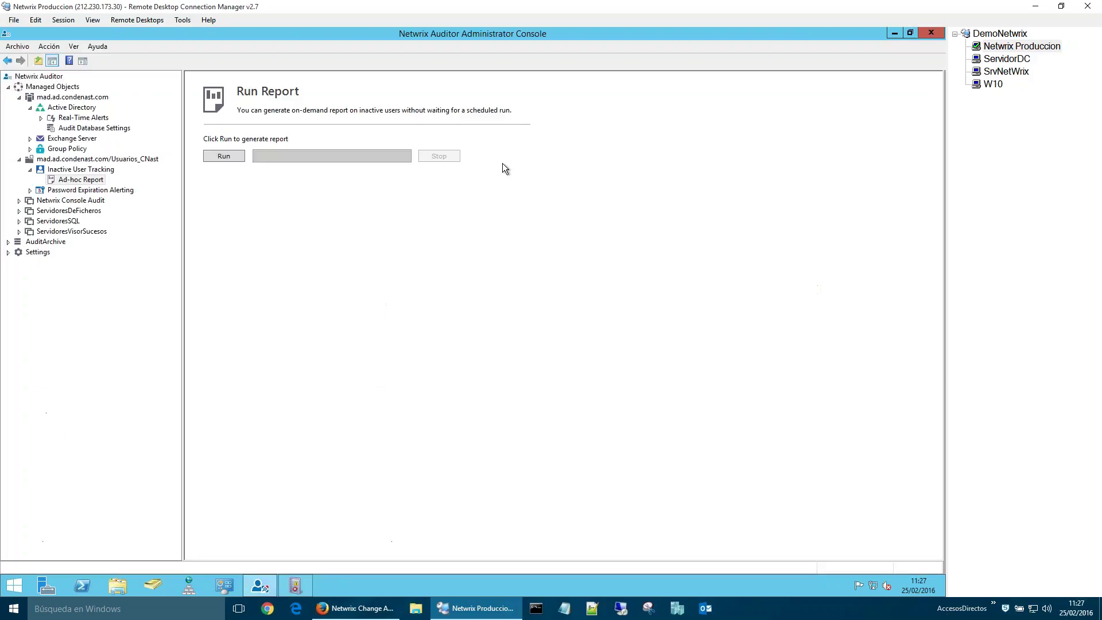
Step: Review the Inactive User Tracking settings and its ad-hoc report page again, and view the Password Expiration Alerting settings
left_click(86, 169)
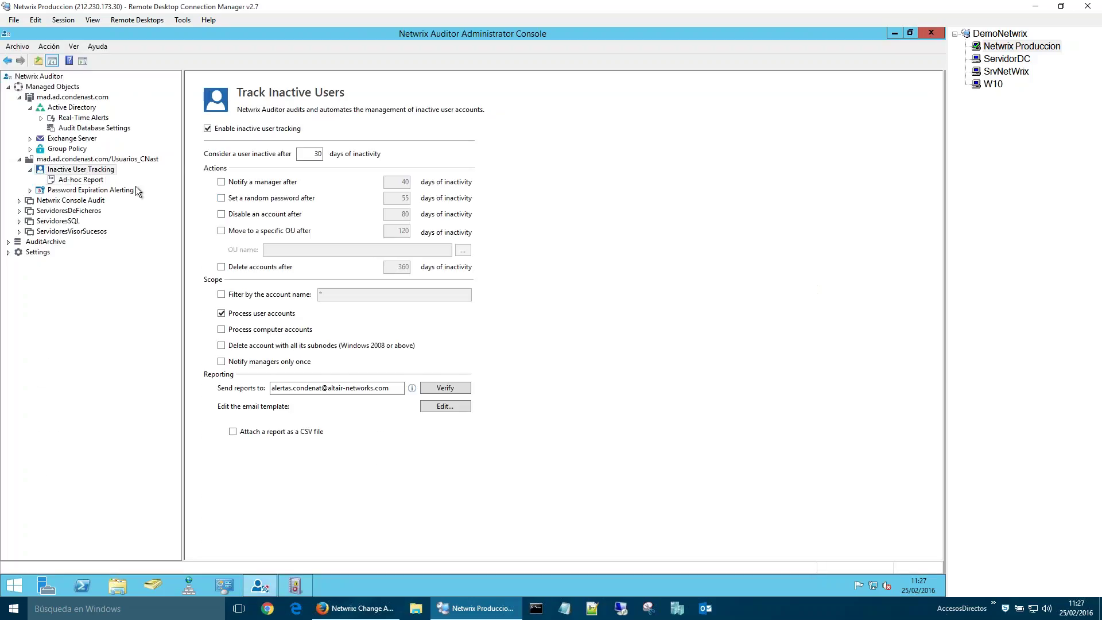
left_click(100, 180)
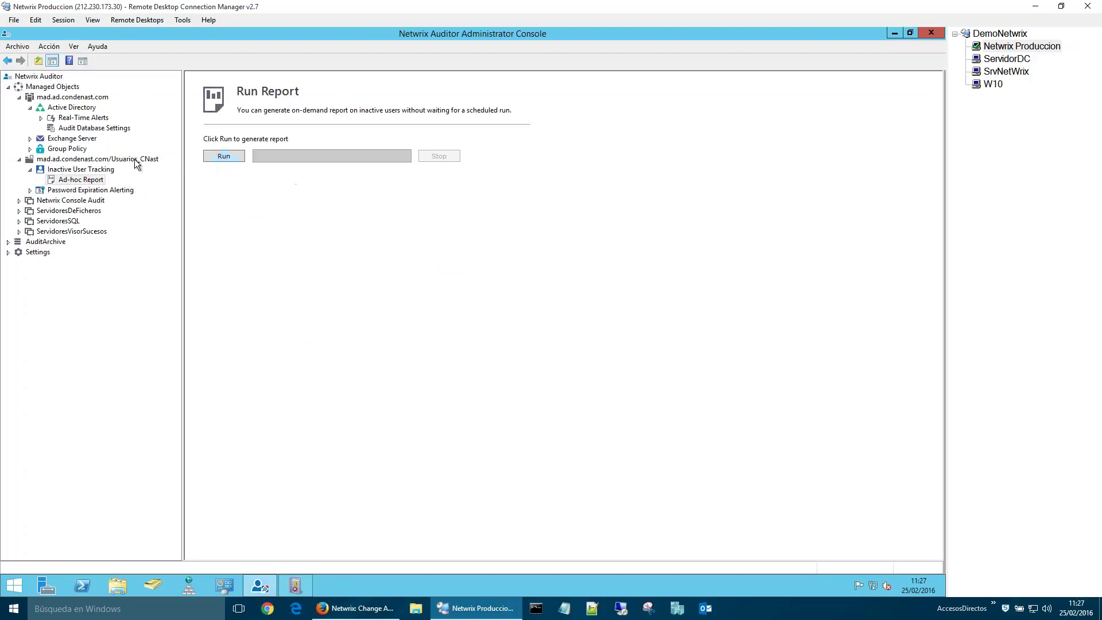
left_click(91, 170)
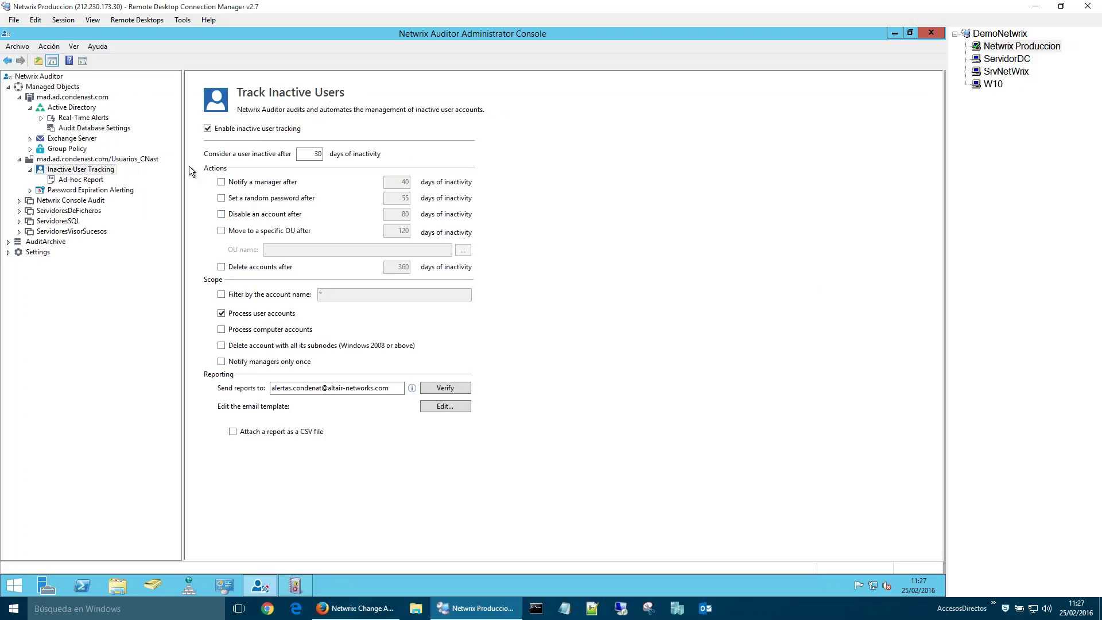
double_click(89, 192)
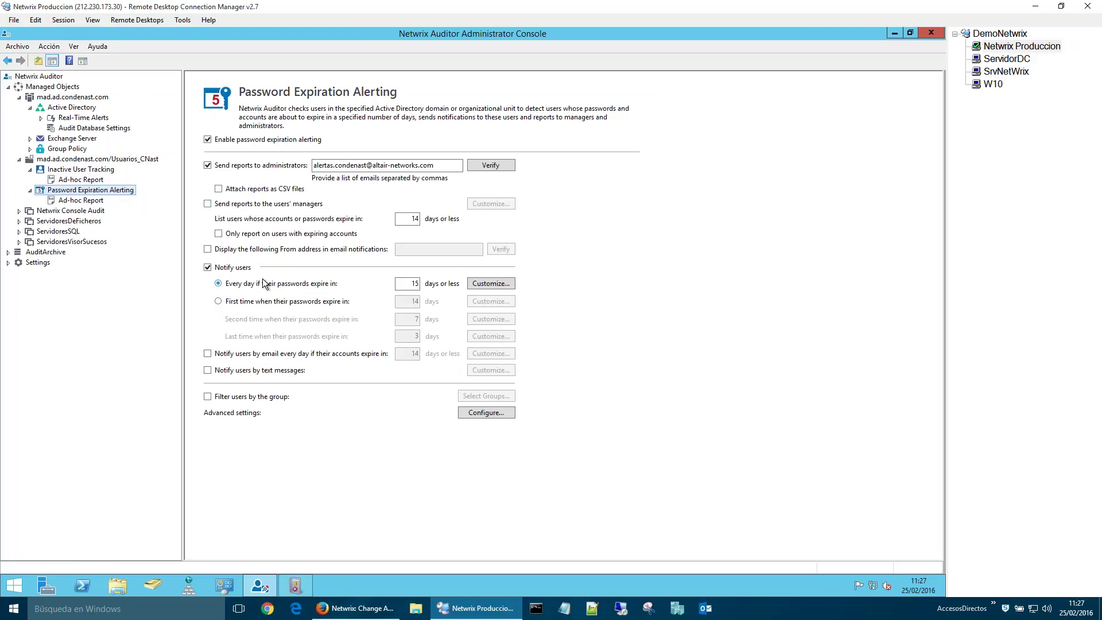
Step: Run the ad-hoc password expiration report using the domain policy settings for maximum password age
left_click(76, 200)
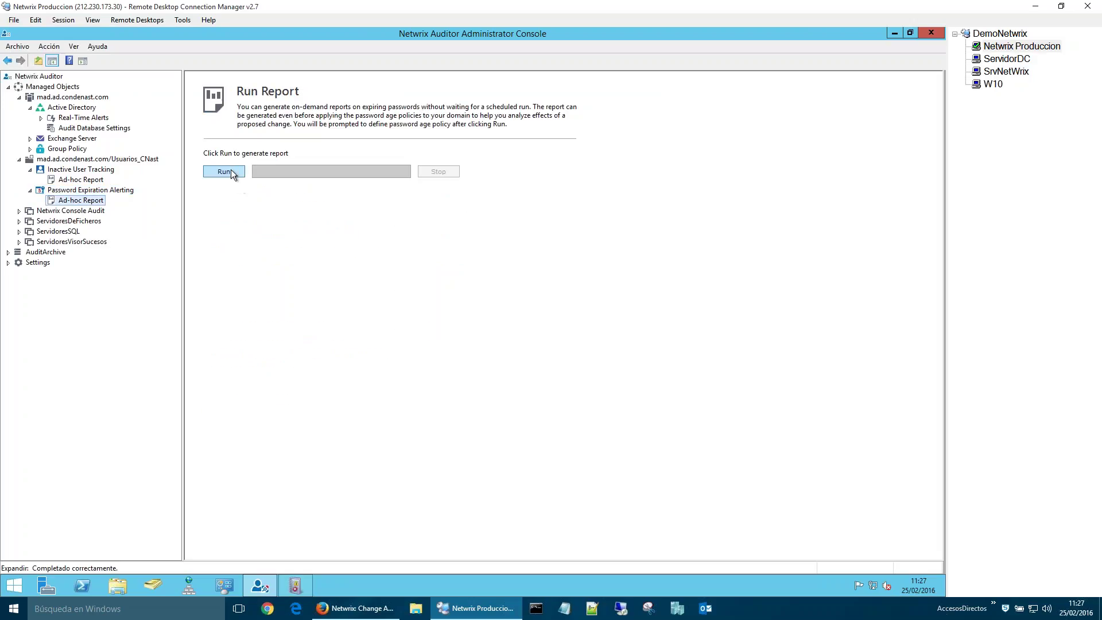
left_click(224, 171)
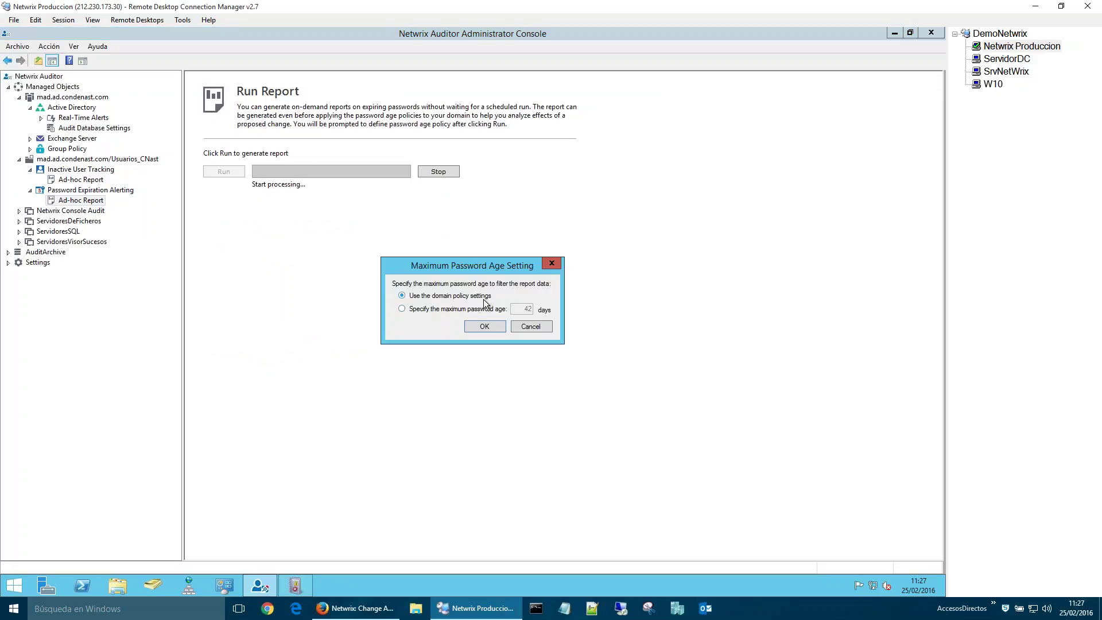
left_click(484, 326)
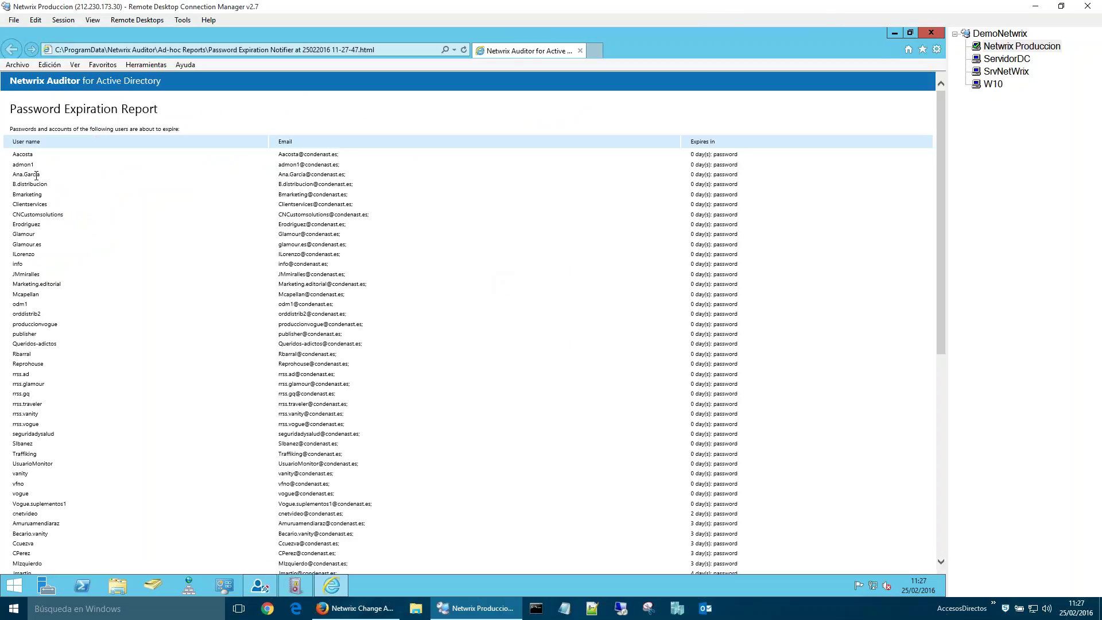
Step: Examine the remaining days before expiry across the users in the Password Expiration Report, and close it
double_click(691, 153)
scroll(696, 250, "down", 5)
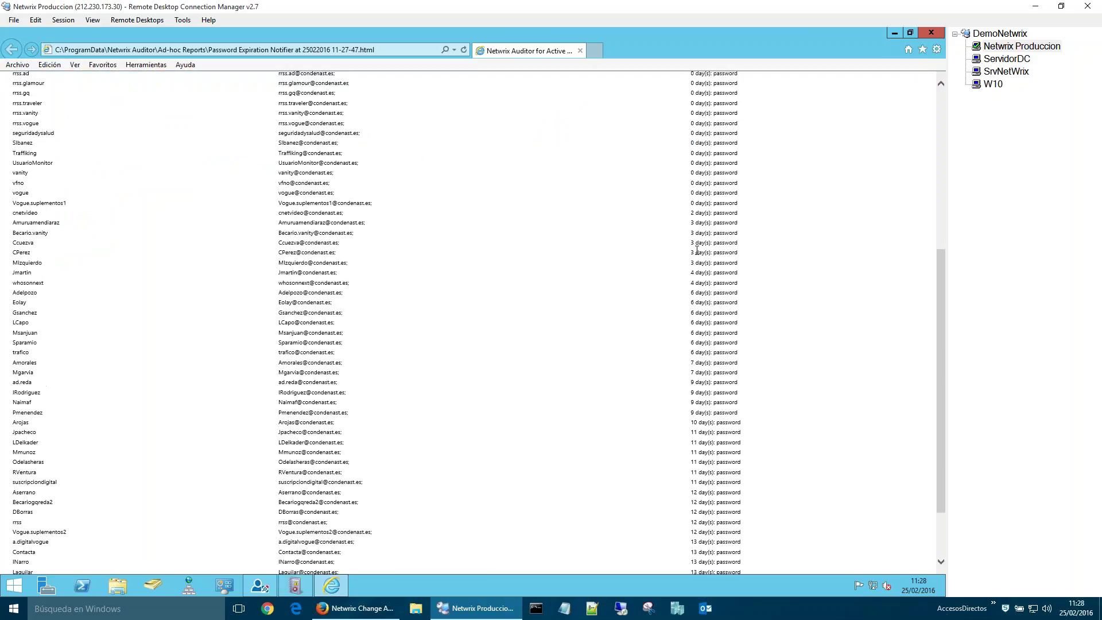
scroll(697, 250, "down", 2)
double_click(692, 248)
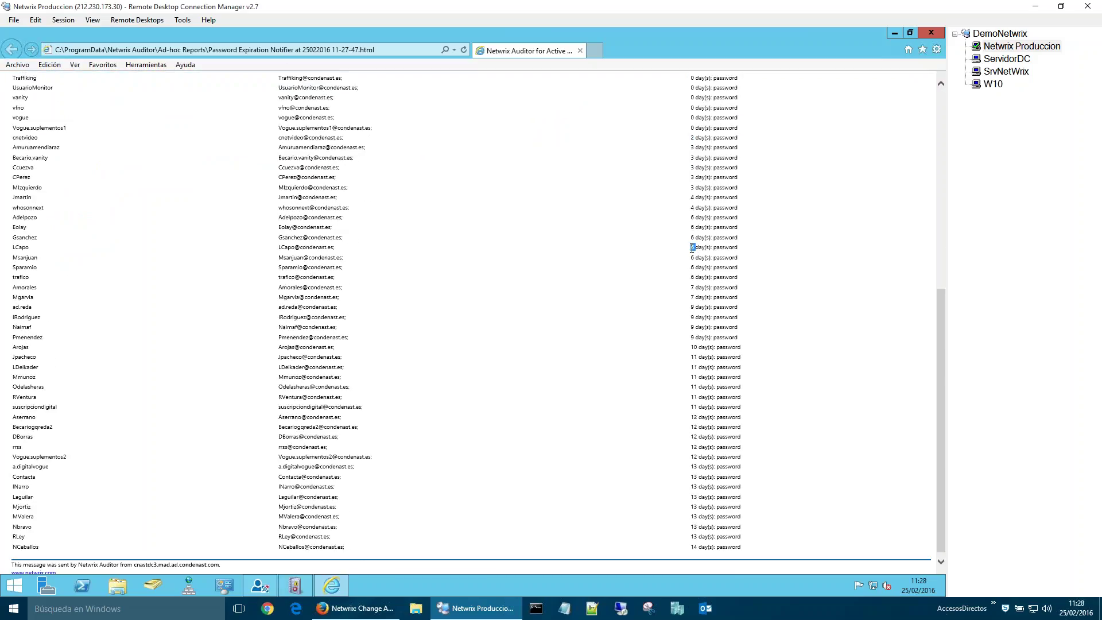
scroll(693, 288, "down", 1)
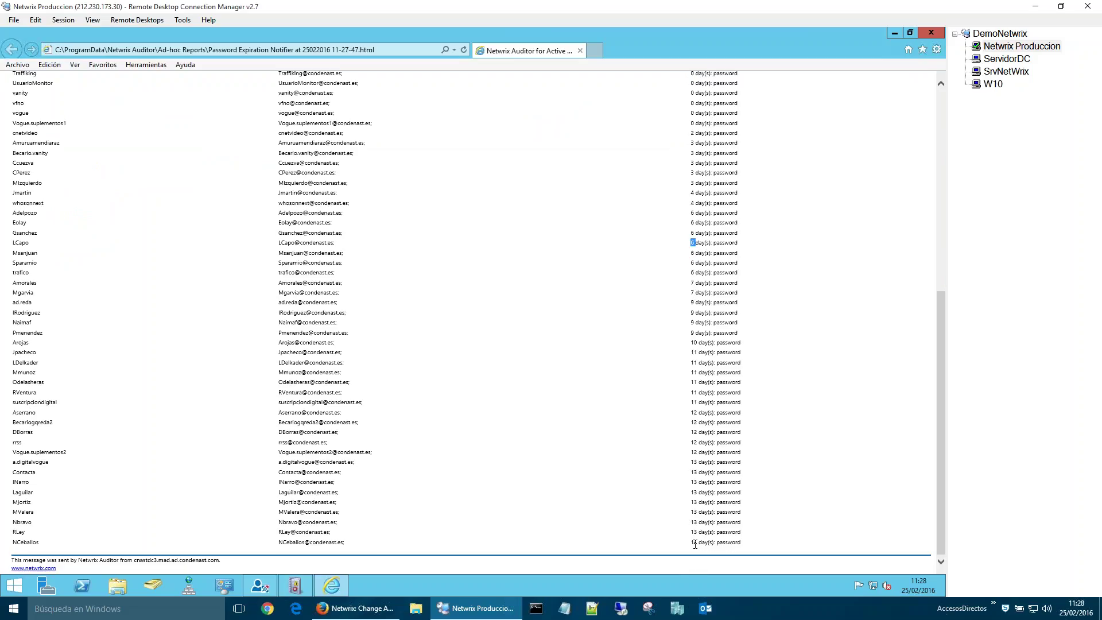
double_click(694, 542)
scroll(468, 323, "up", 6)
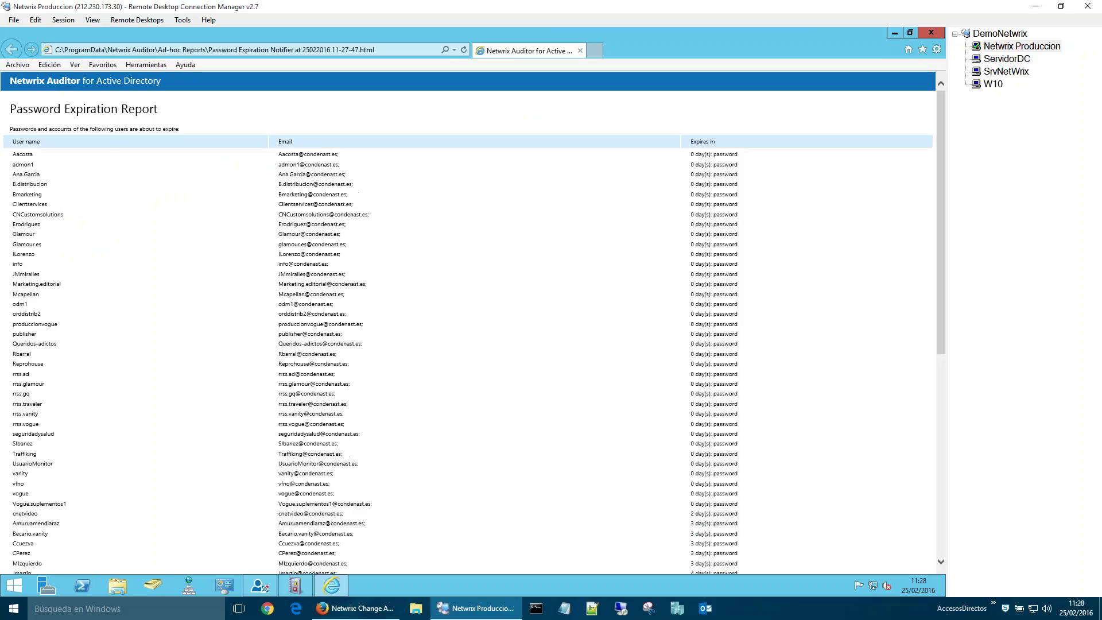
left_click(931, 32)
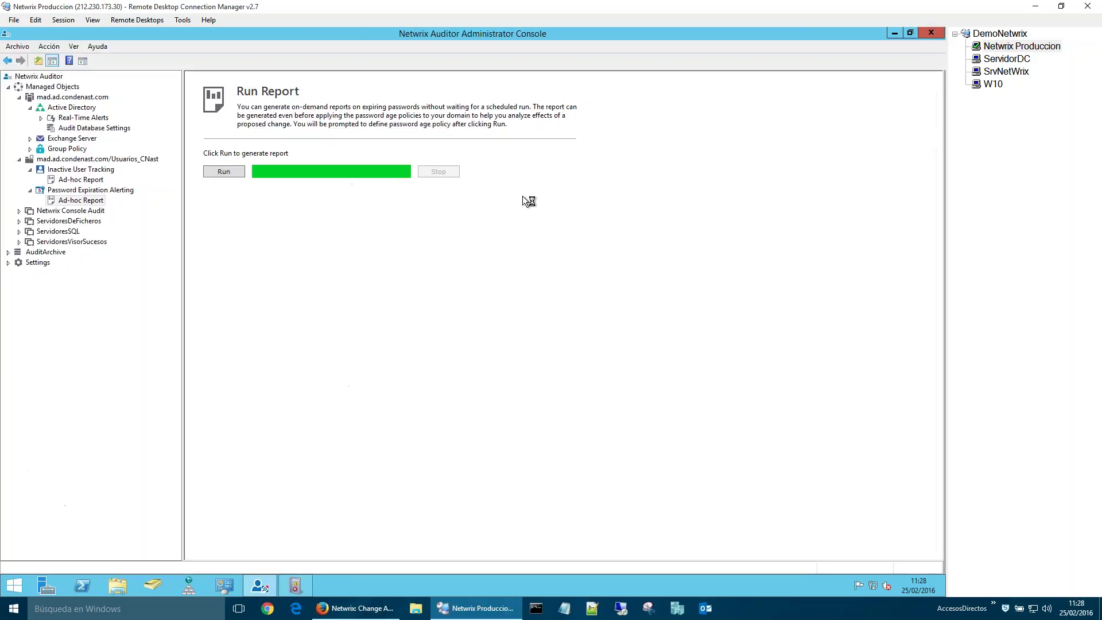
Step: Review the daily user notification threshold in Password Expiration Alerting and return to its ad-hoc report page
left_click(123, 191)
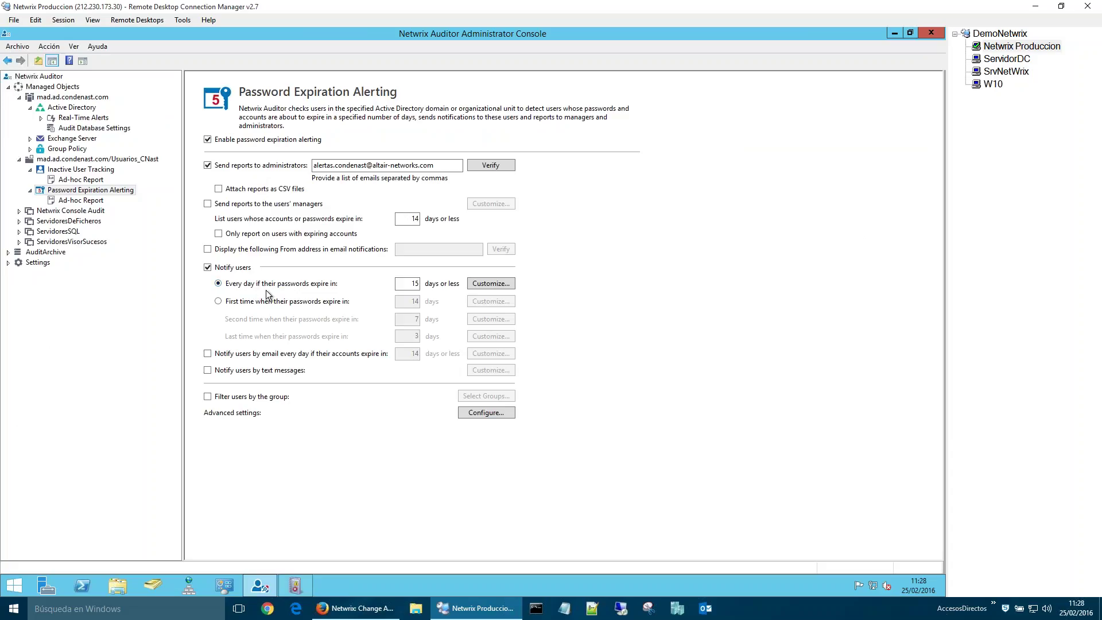
double_click(412, 285)
left_click(86, 201)
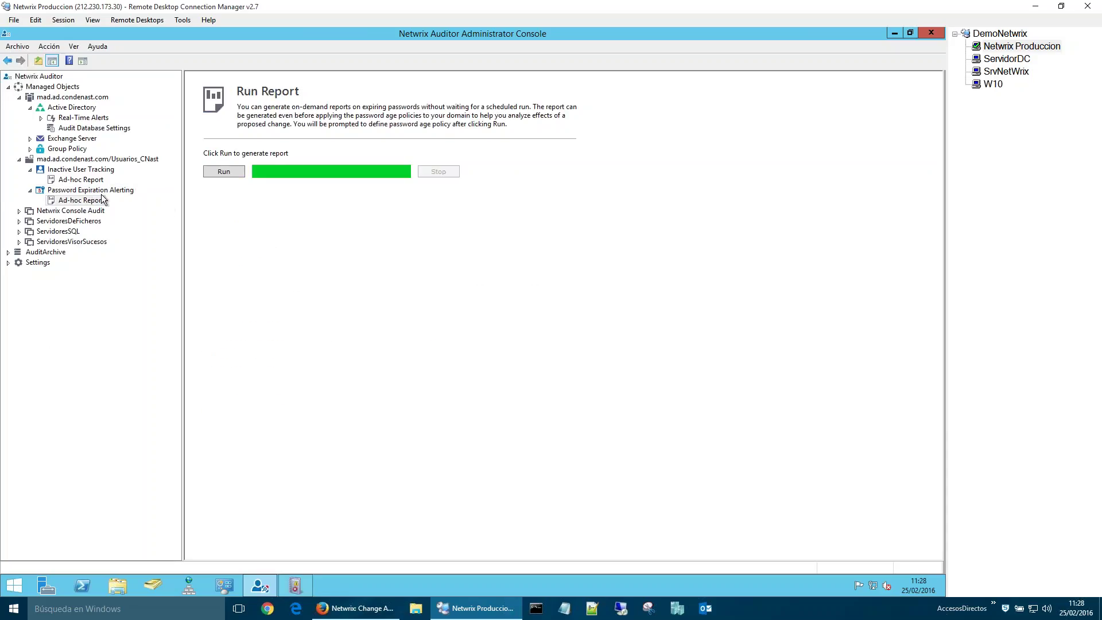
Step: Switch to the SrvNetWrix session, examine the account ages in the Inactive Users in Active Directory Report, and close it
left_click(1024, 73)
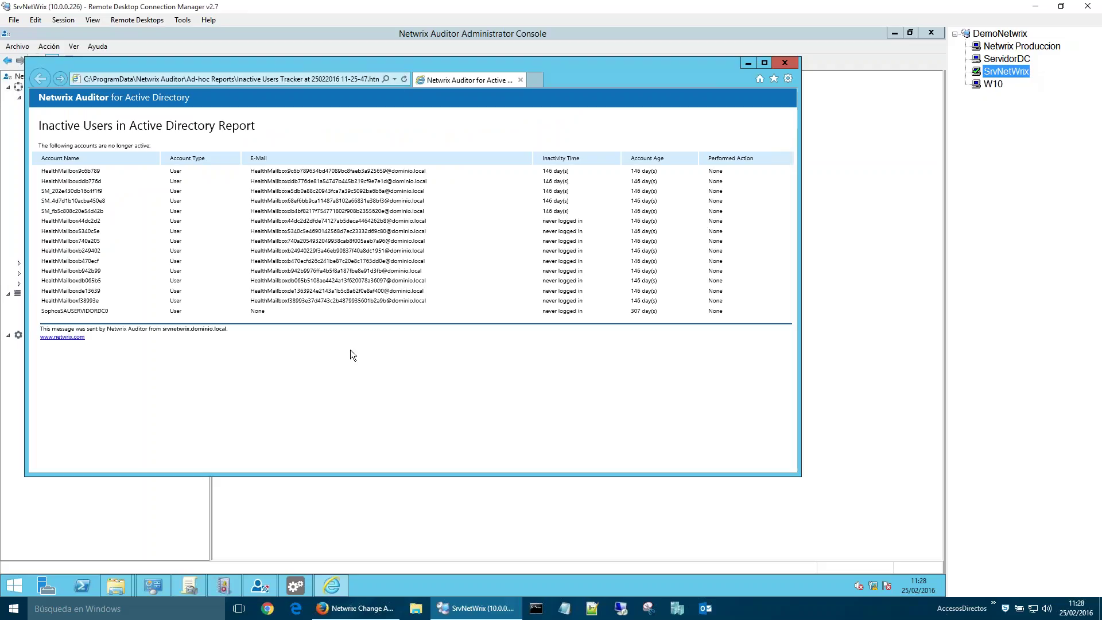
left_click(636, 171)
double_click(636, 171)
double_click(636, 311)
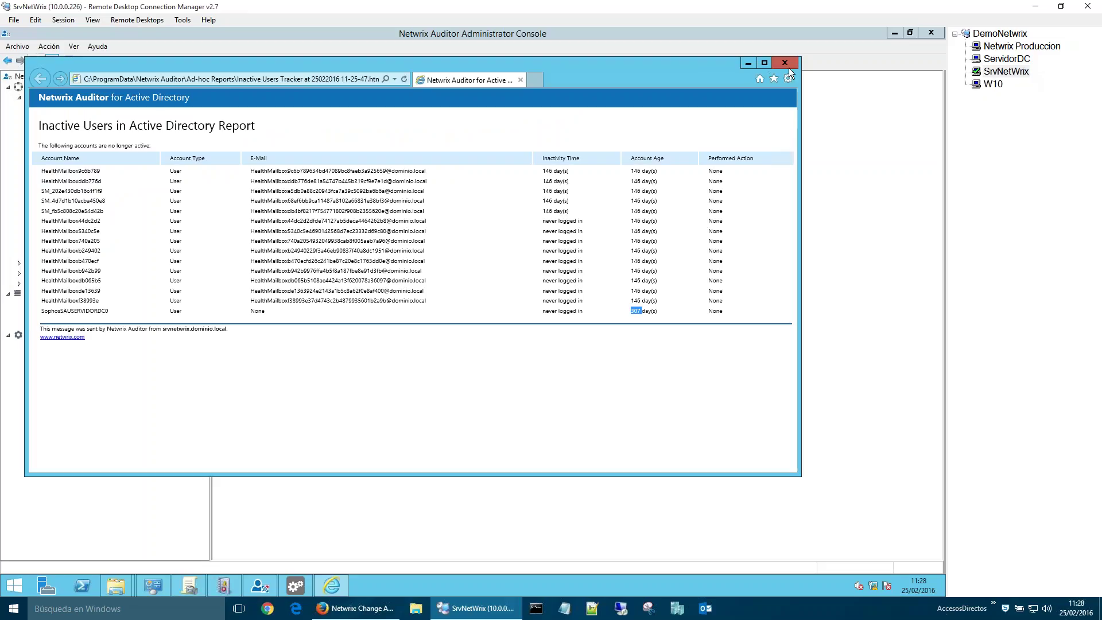
left_click(788, 65)
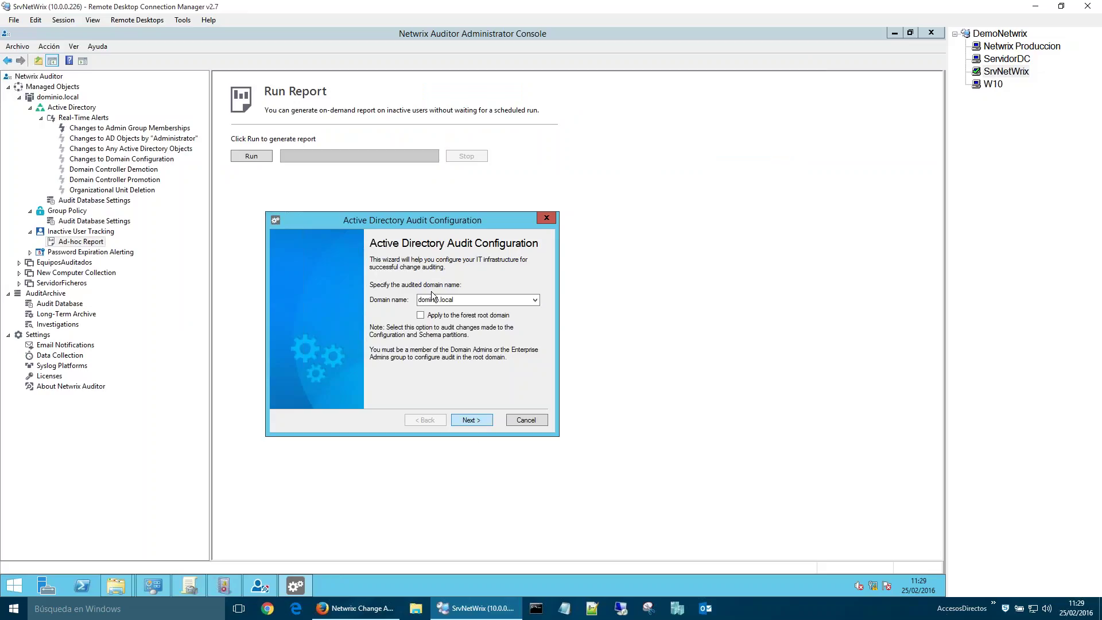
Step: Detect the domain audit policy settings for dominio.local in the Active Directory audit wizard, using Default Domain Controllers Policy as the effective policy
left_click(480, 423)
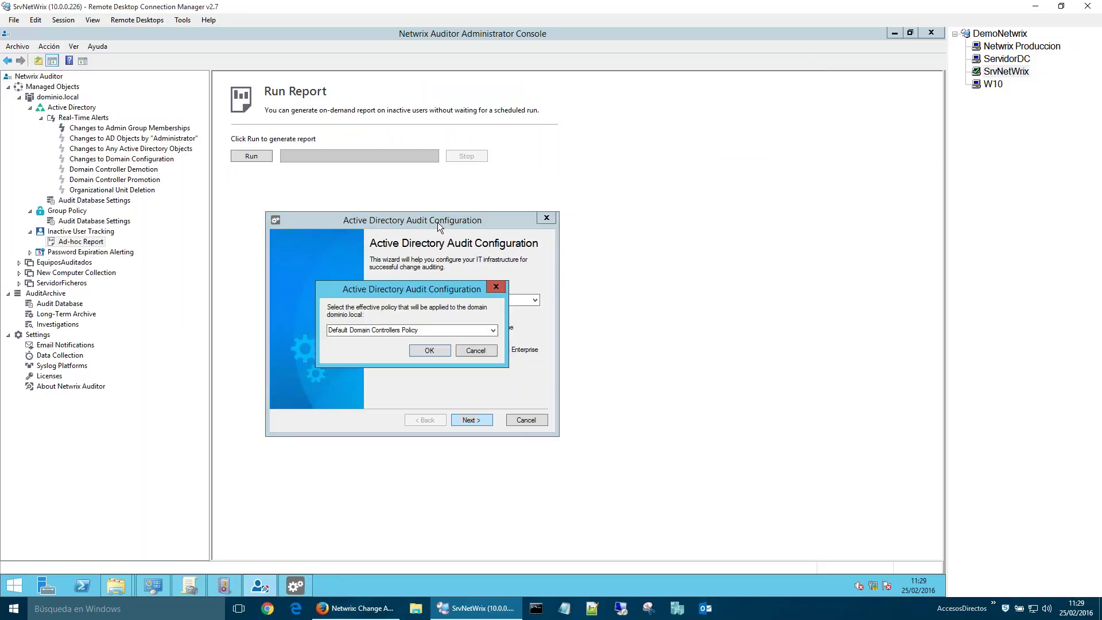
left_click(358, 330)
left_click(493, 330)
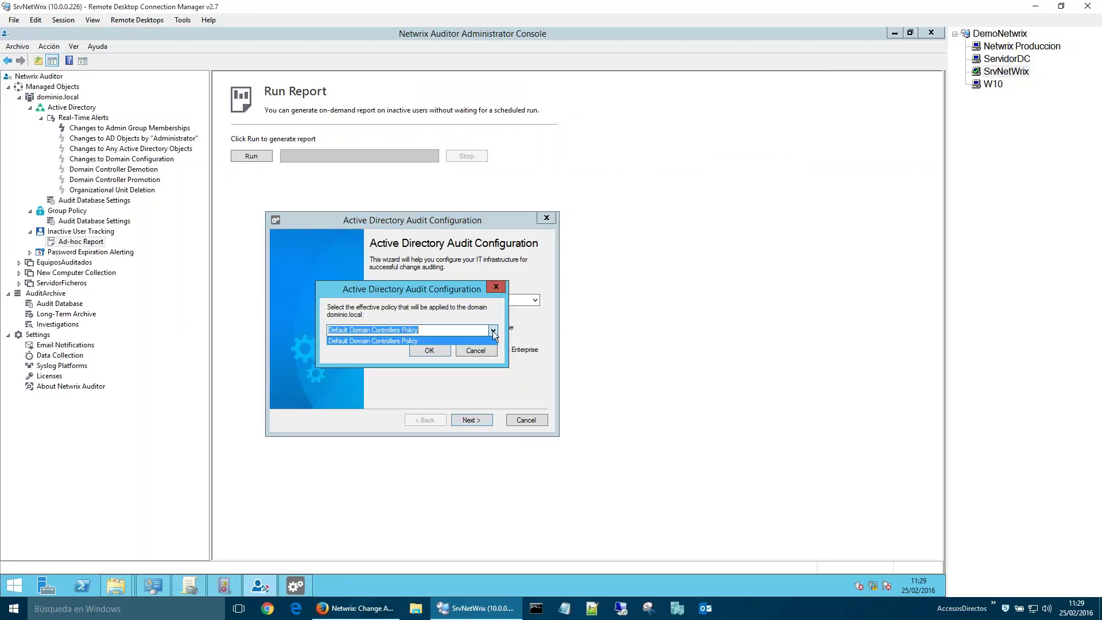
left_click(492, 330)
left_click(441, 349)
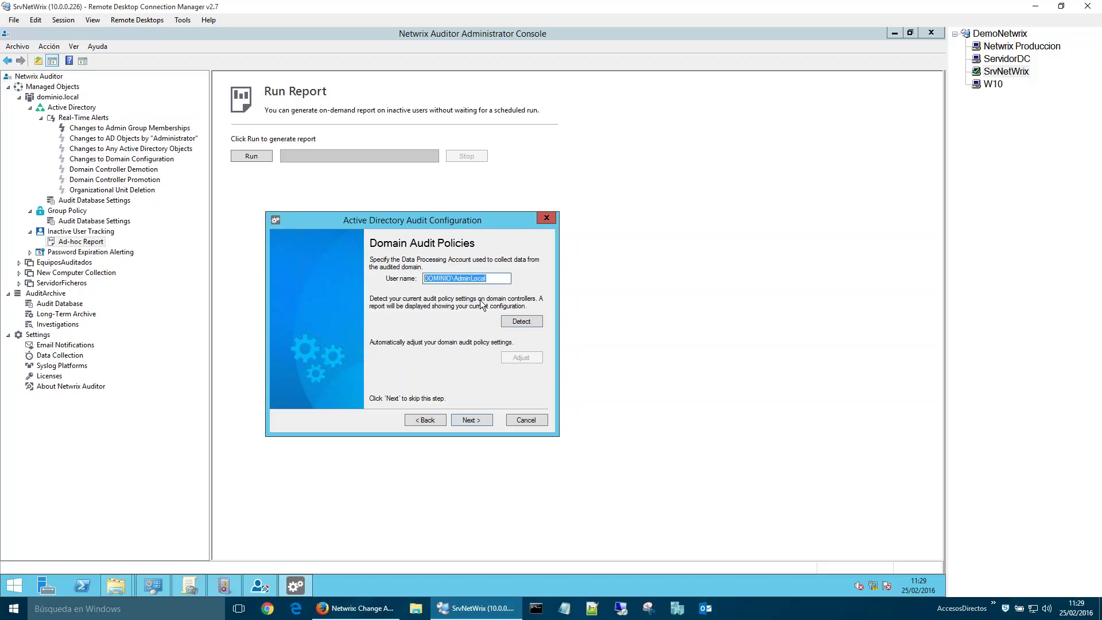
left_click(537, 323)
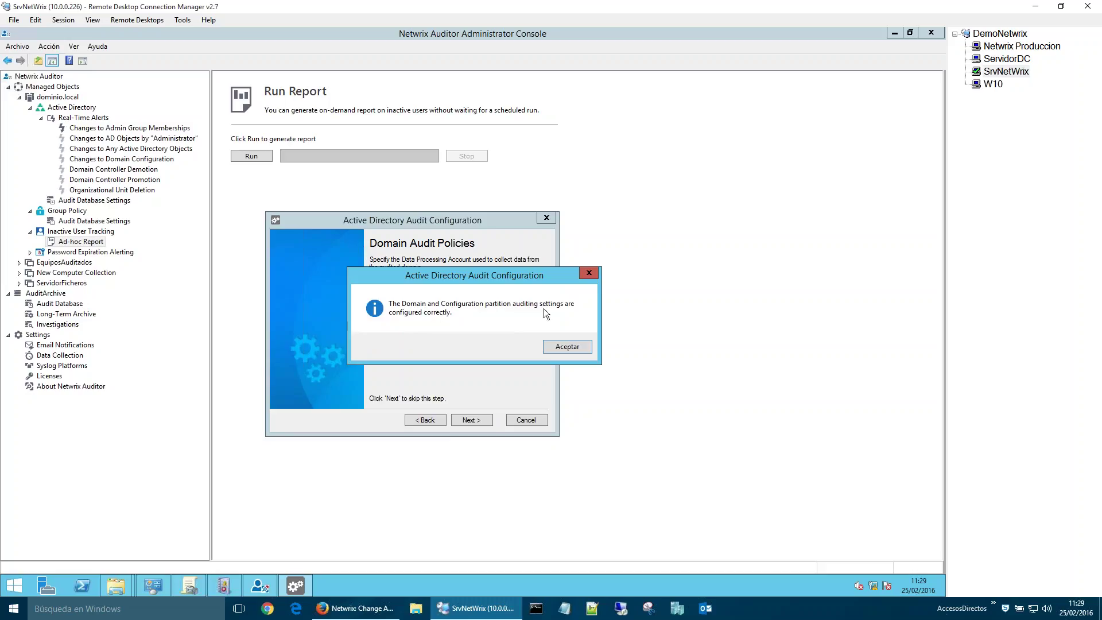
left_click(563, 346)
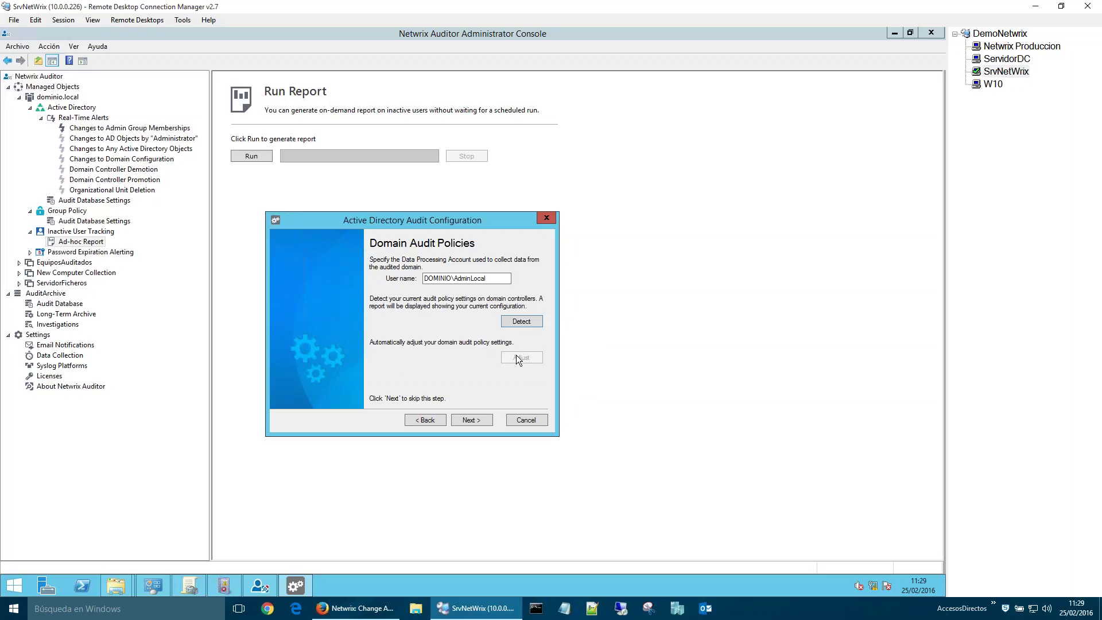
Step: Detect the current object-level audit settings in the Active Directory Audit Configuration wizard
left_click(465, 420)
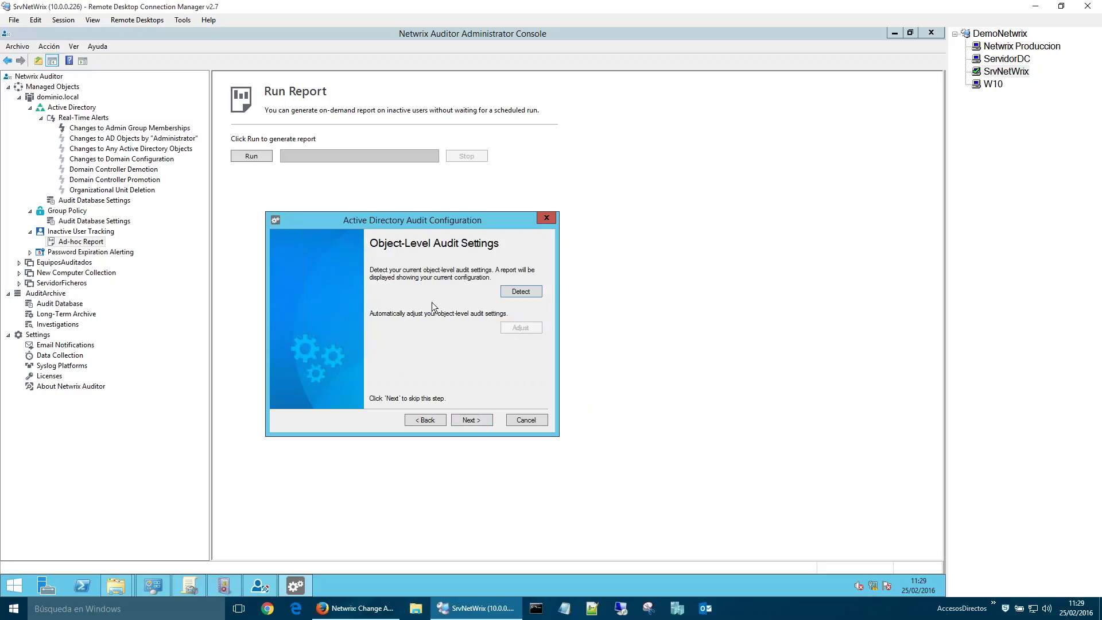
left_click(522, 292)
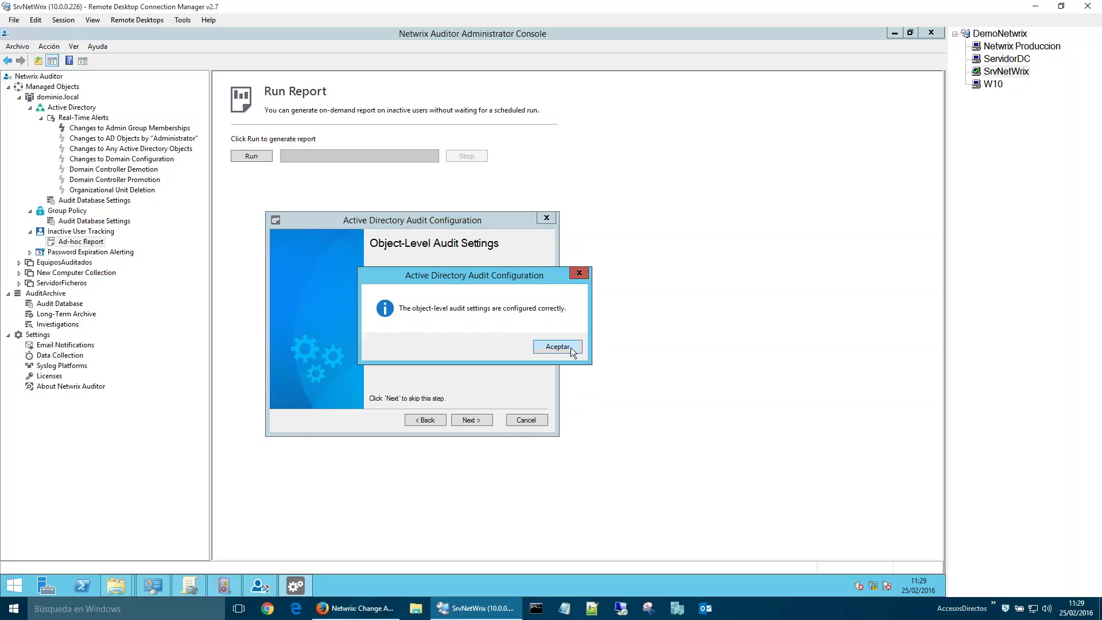
left_click(542, 348)
Step: Detect the Security event log size and retention settings, and leave the wizard at the Exchange Server administrator audit logging page
left_click(465, 420)
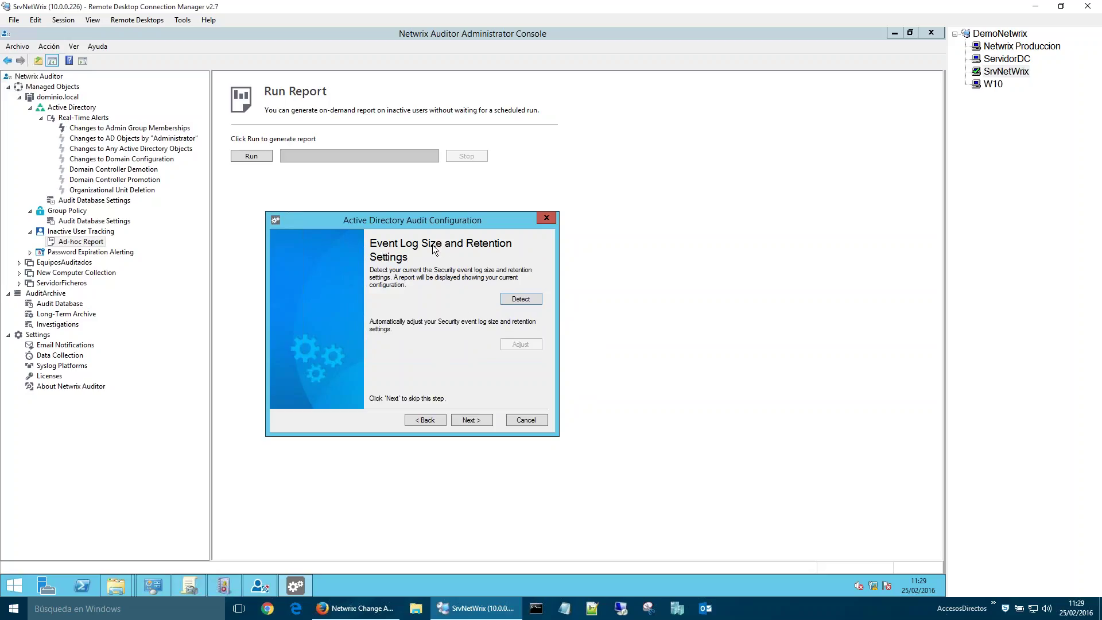
left_click(511, 300)
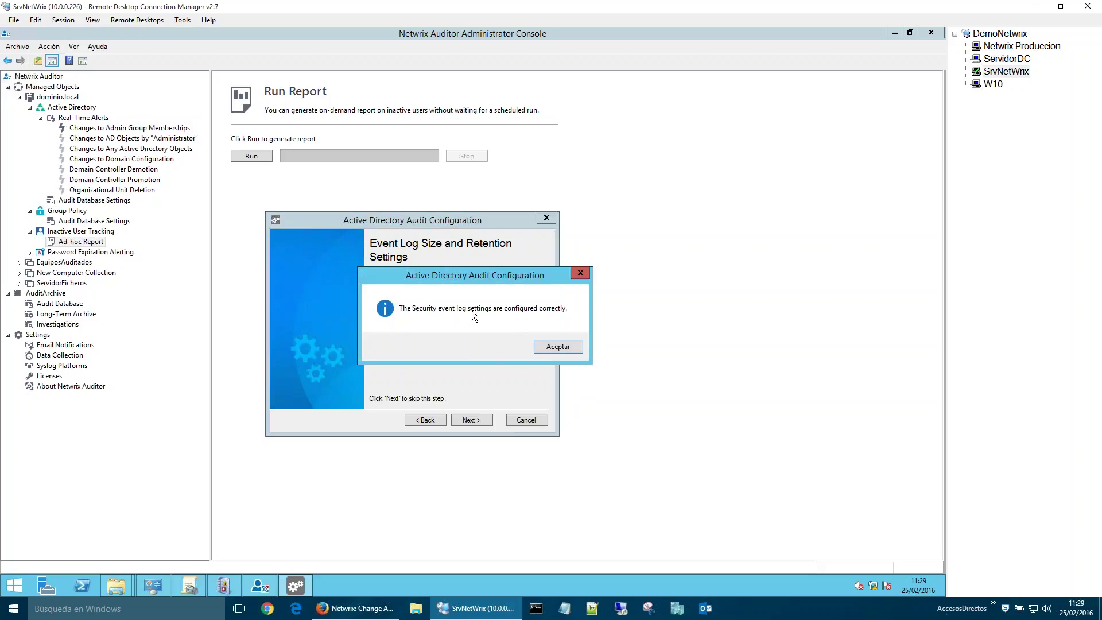
left_click(568, 347)
left_click(469, 420)
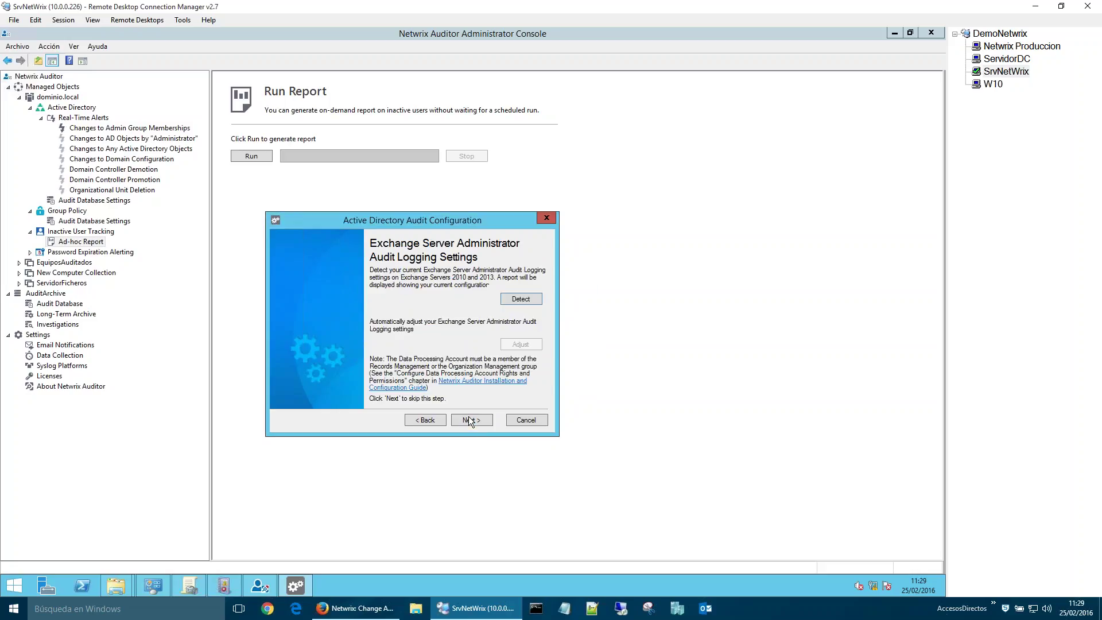
left_click(546, 220)
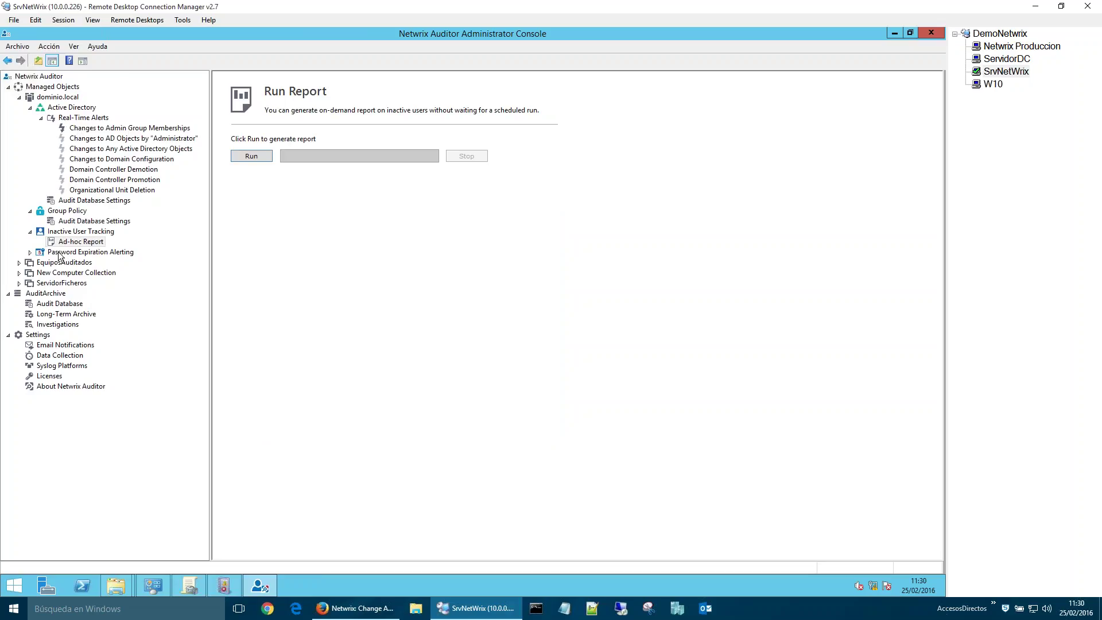
Step: Open the Active Directory audit settings of dominio.local and launch Active Directory Object Restore
left_click(30, 251)
left_click(80, 262)
left_click(77, 243)
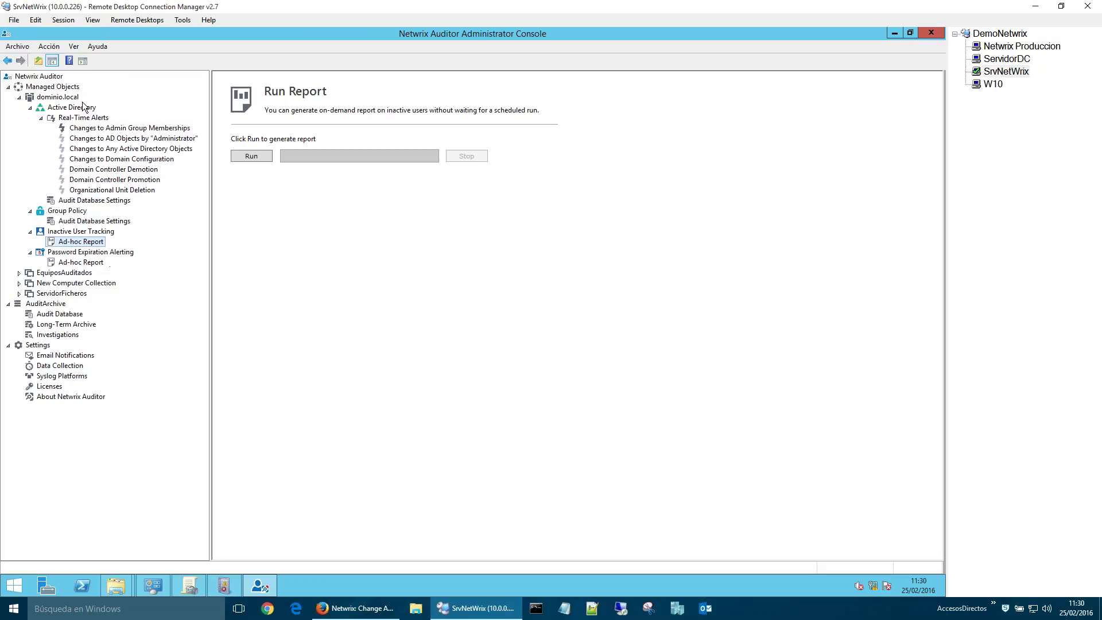
left_click(65, 110)
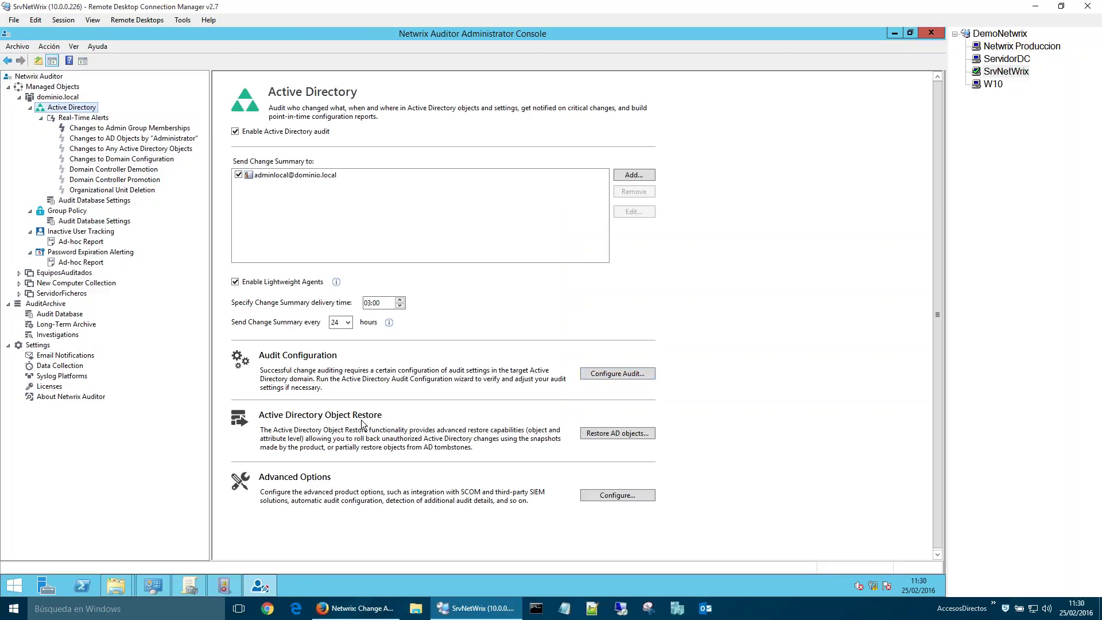
left_click(598, 433)
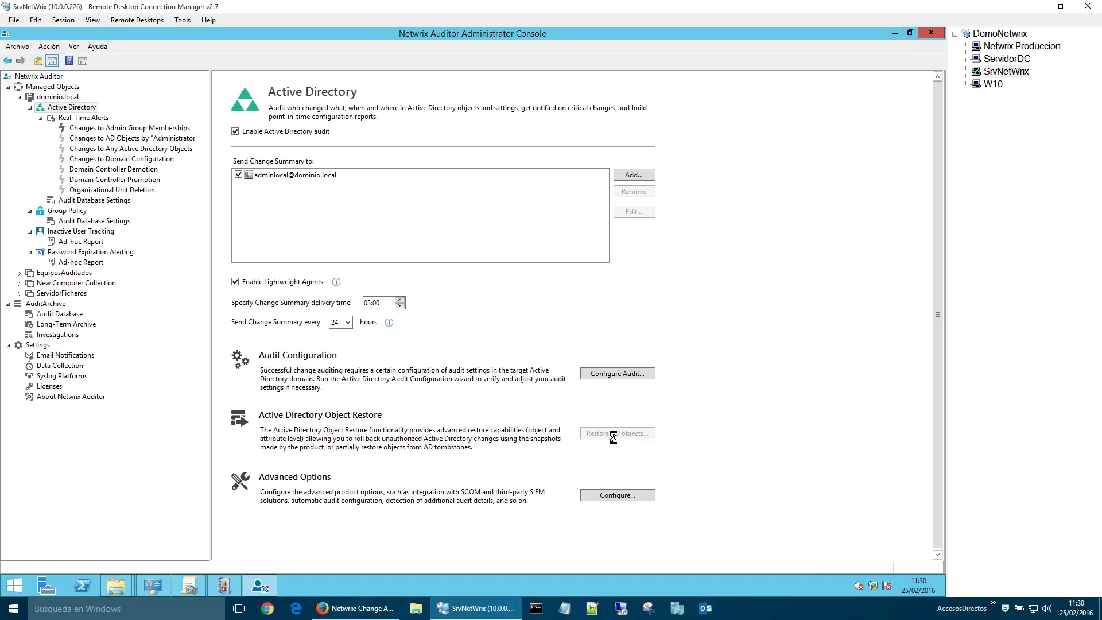
Step: Review the filters and notifications of the Active Directory real-time alerts, from Changes to Admin Group Memberships to Organizational Unit Deletion
left_click(91, 131)
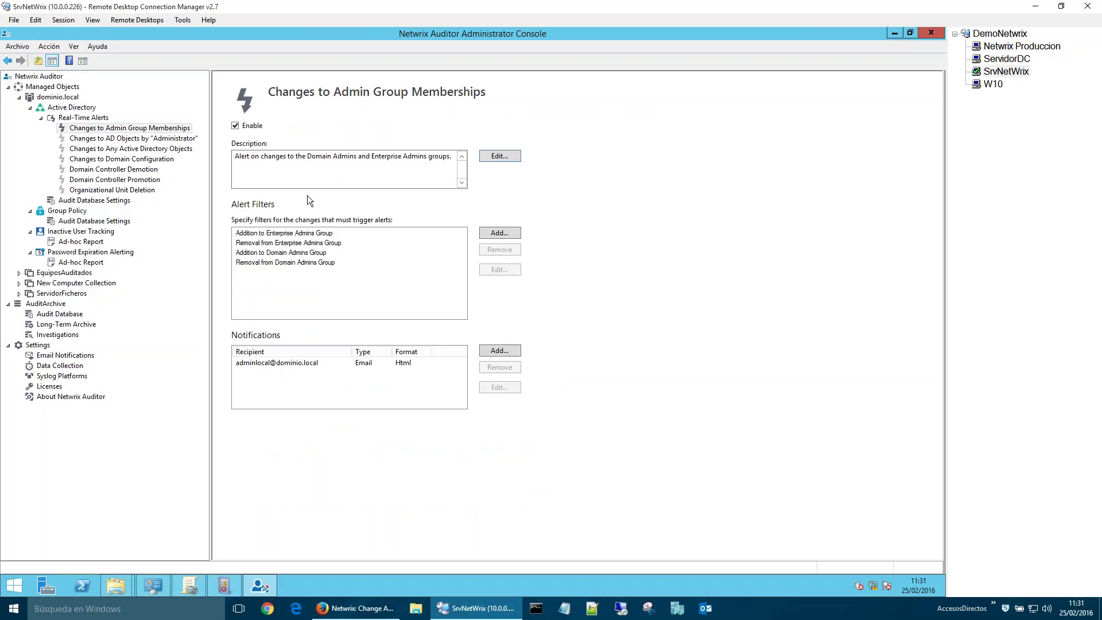
left_click(161, 140)
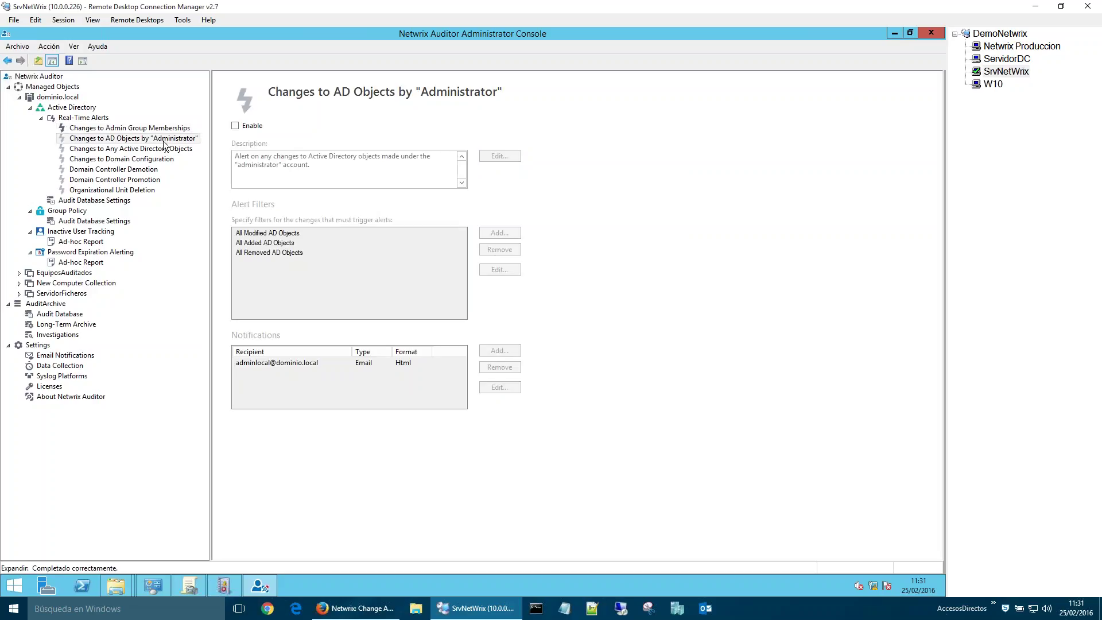
left_click(133, 150)
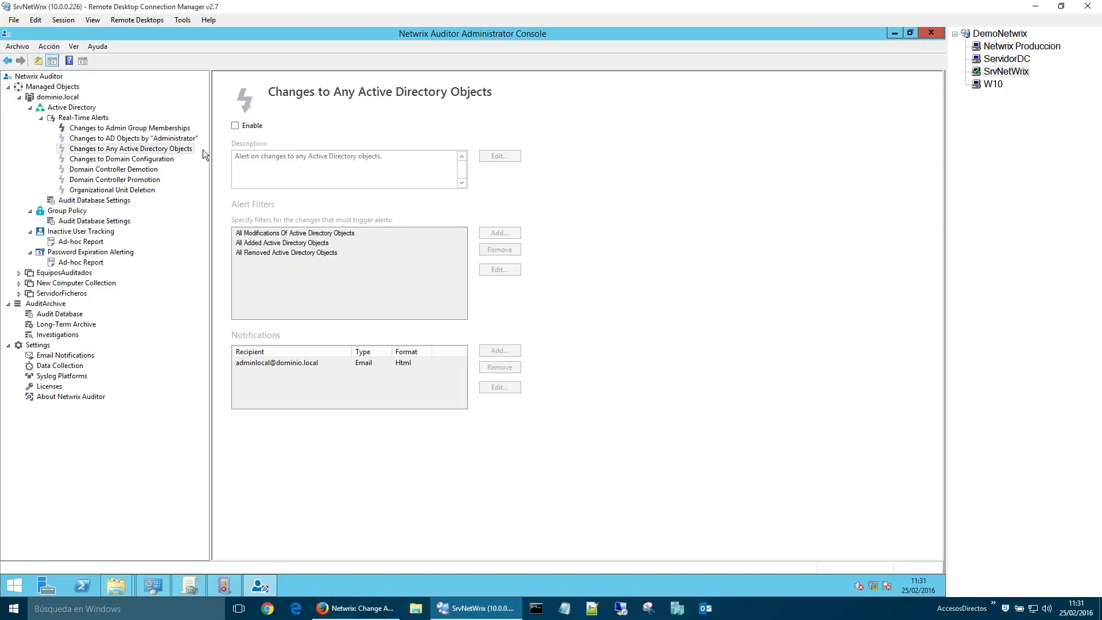
left_click(141, 160)
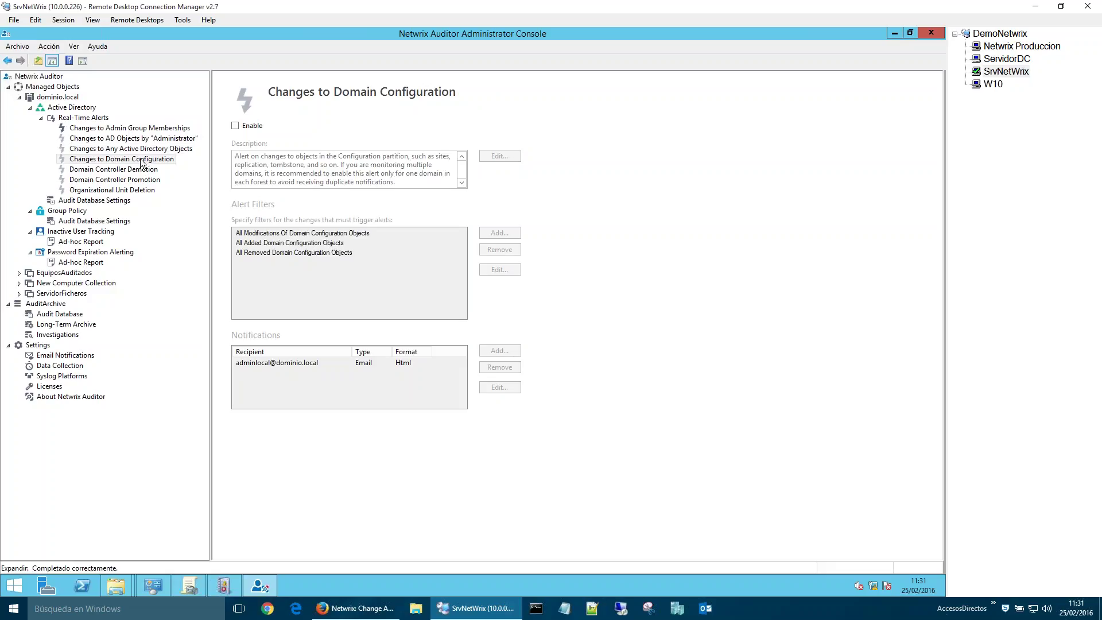
left_click(141, 170)
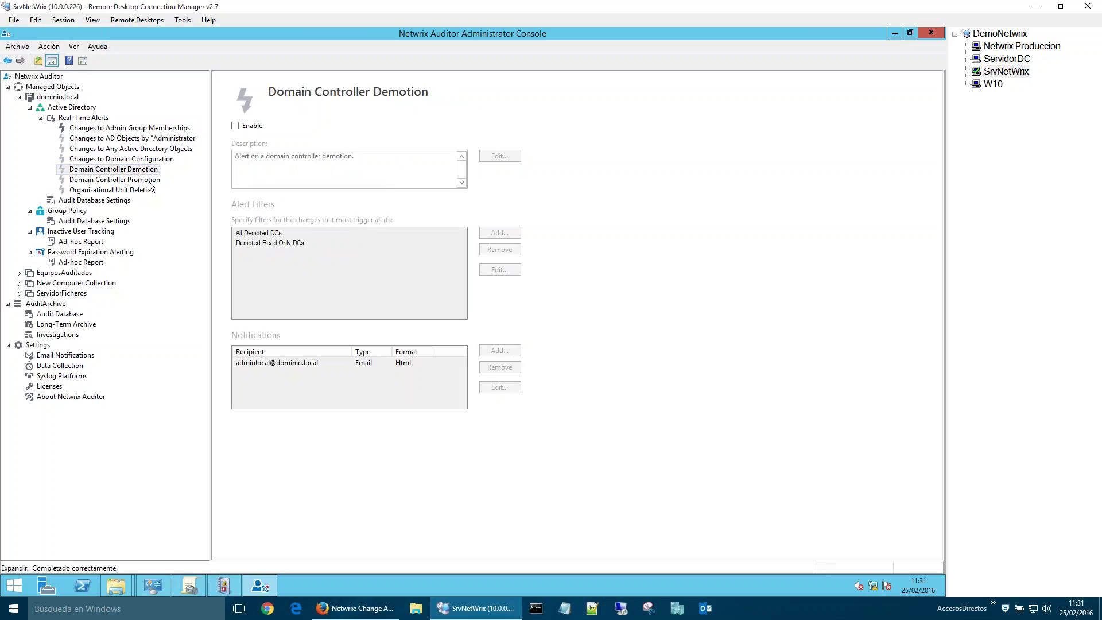
left_click(145, 180)
left_click(151, 191)
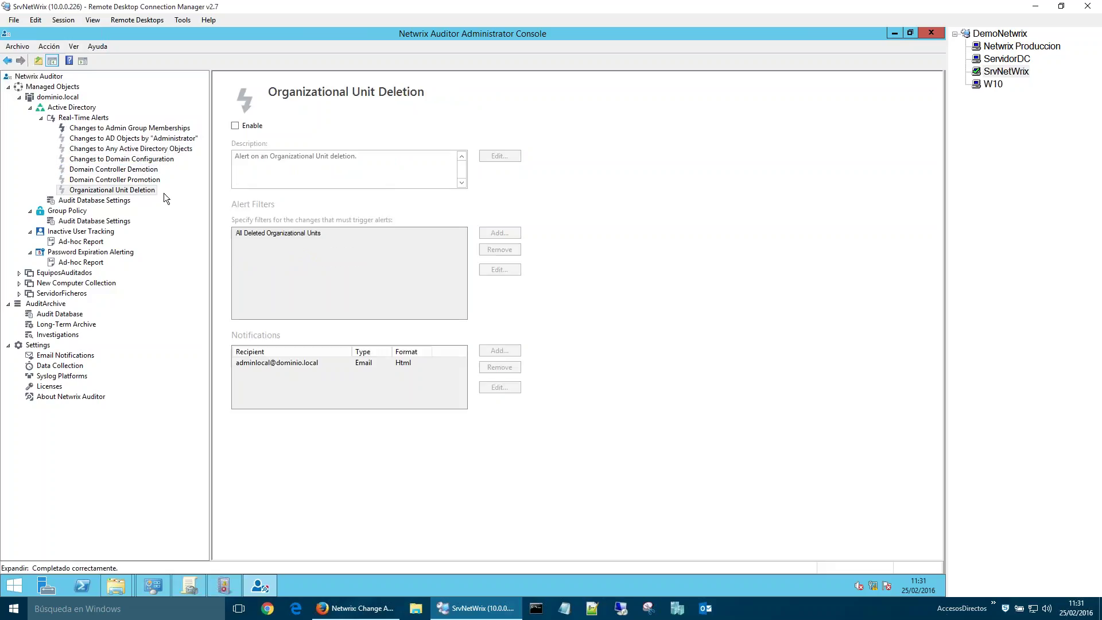
left_click(105, 138)
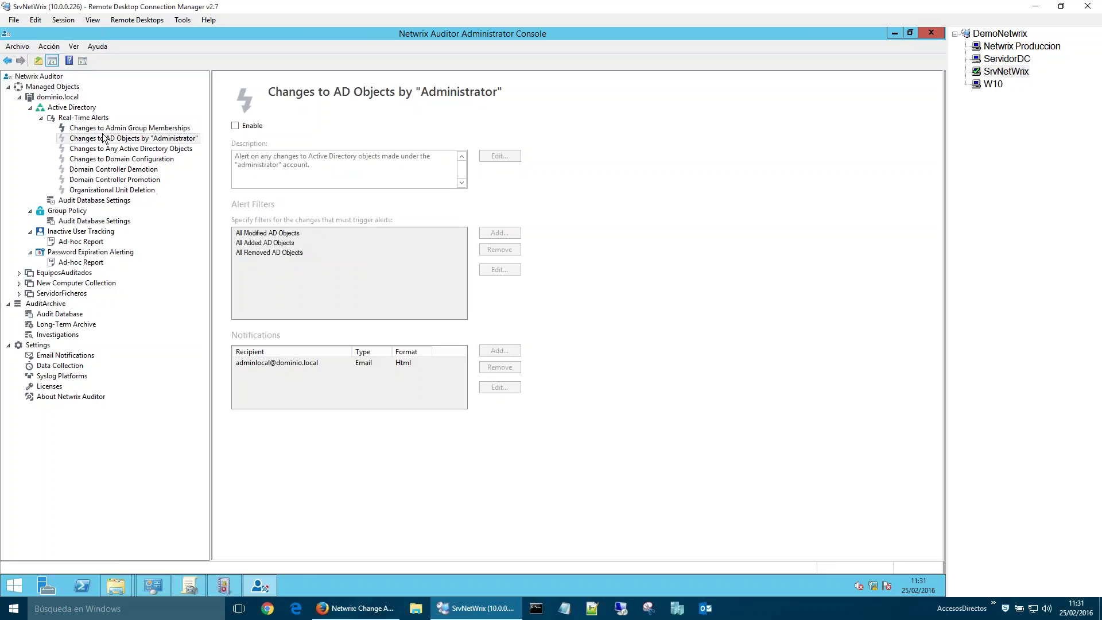
left_click(103, 129)
left_click(84, 118)
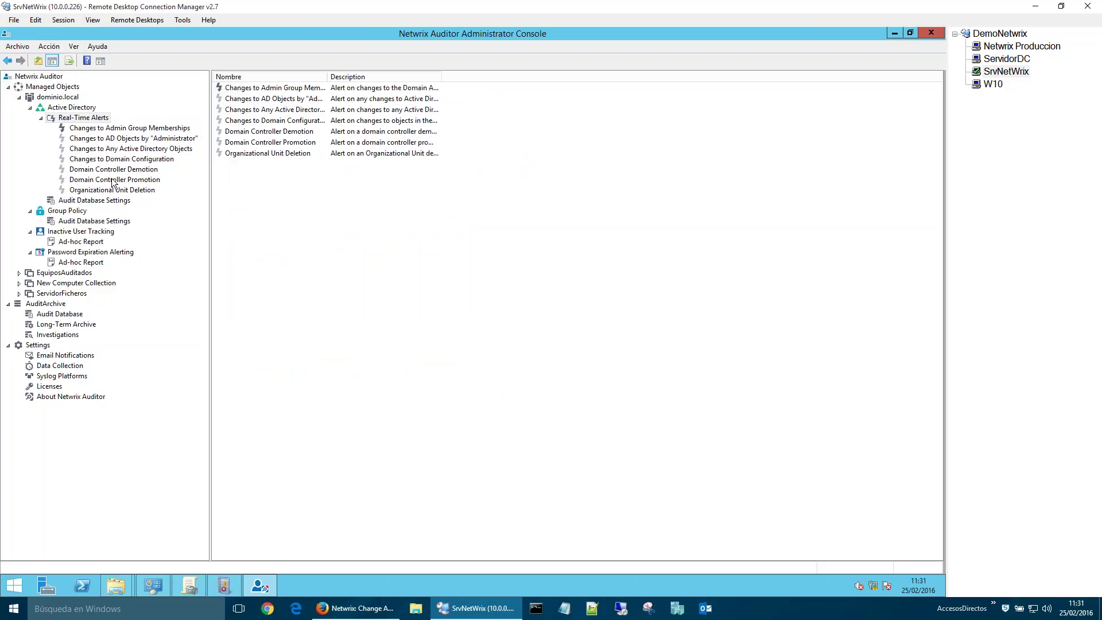
Step: Revisit the Active Directory audit page and view its Audit Database Settings
left_click(76, 110)
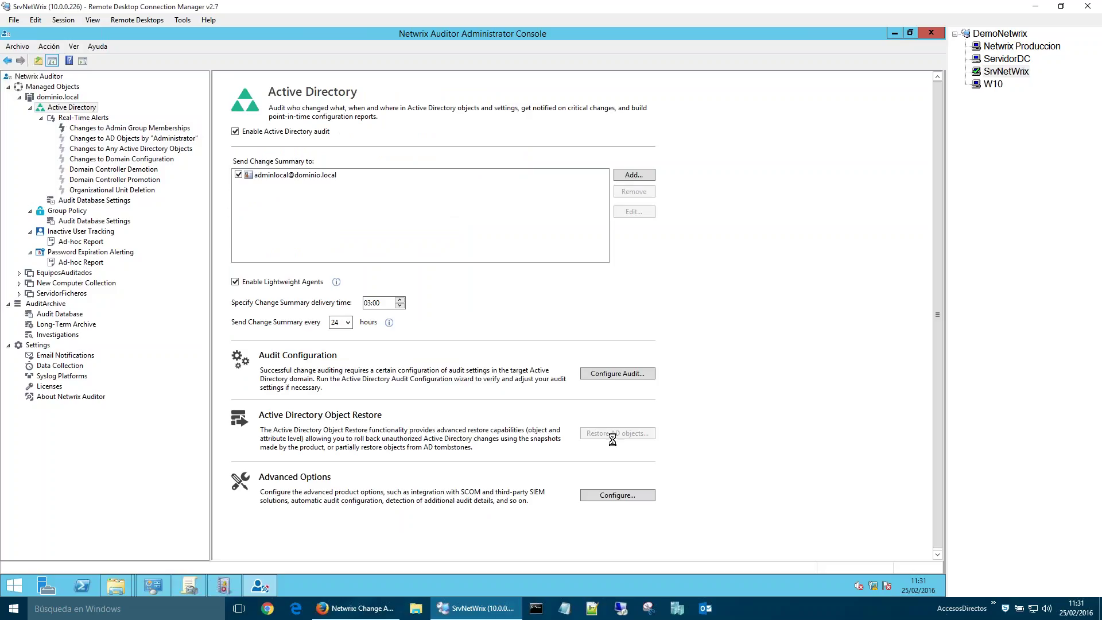
left_click(108, 201)
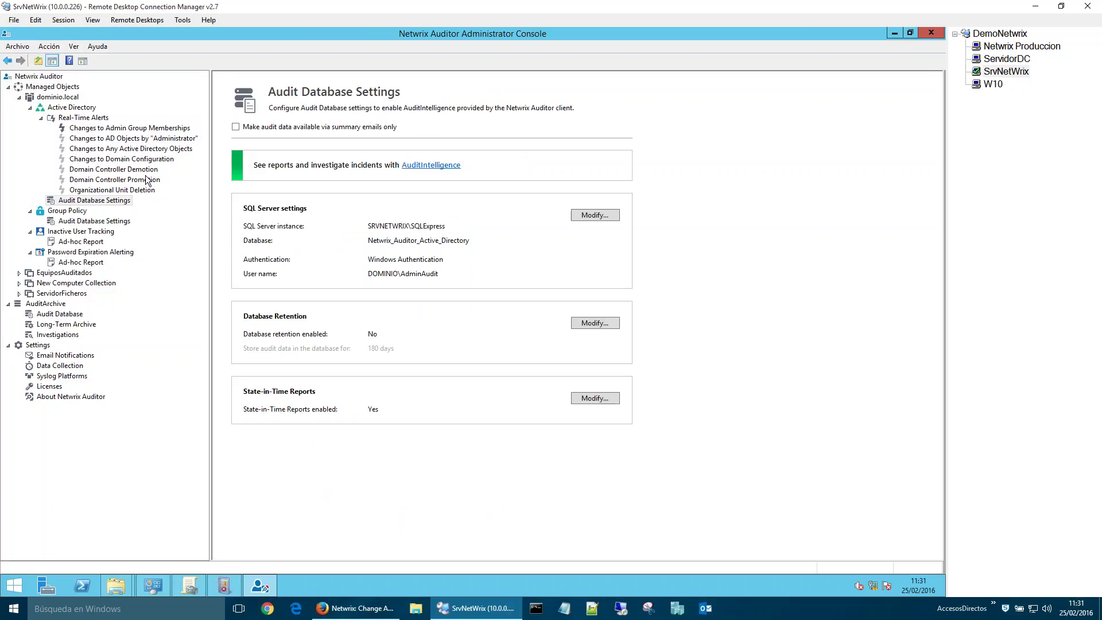
left_click(433, 170)
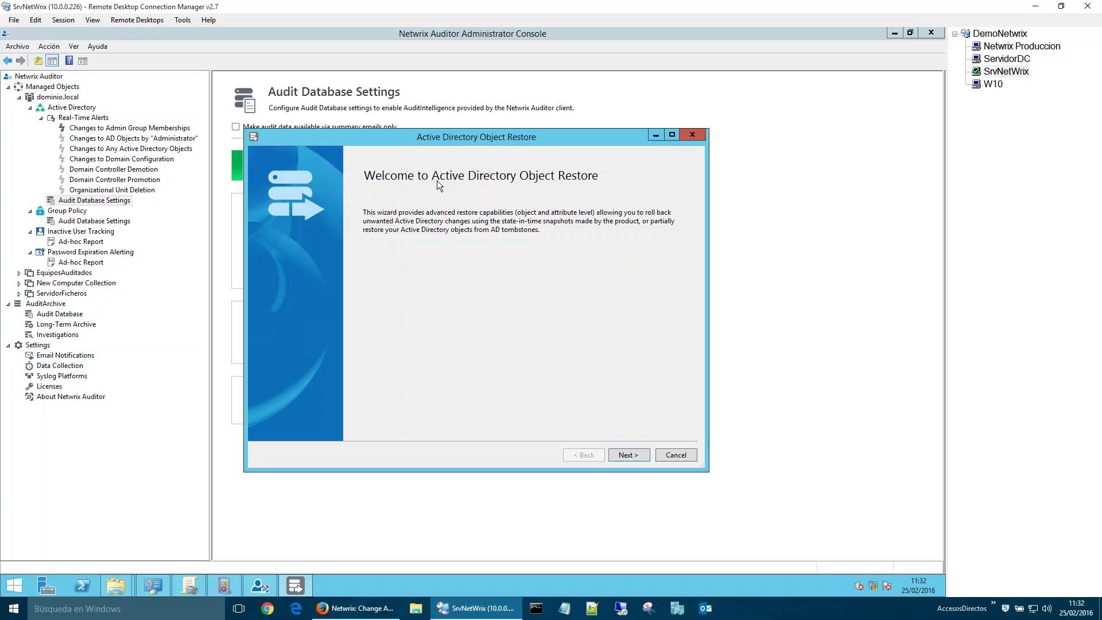
Step: Analyze Active Directory changes to roll back from 23/02/2016 to the present date, using the state-in-time snapshots of dominio.local
left_click(638, 459)
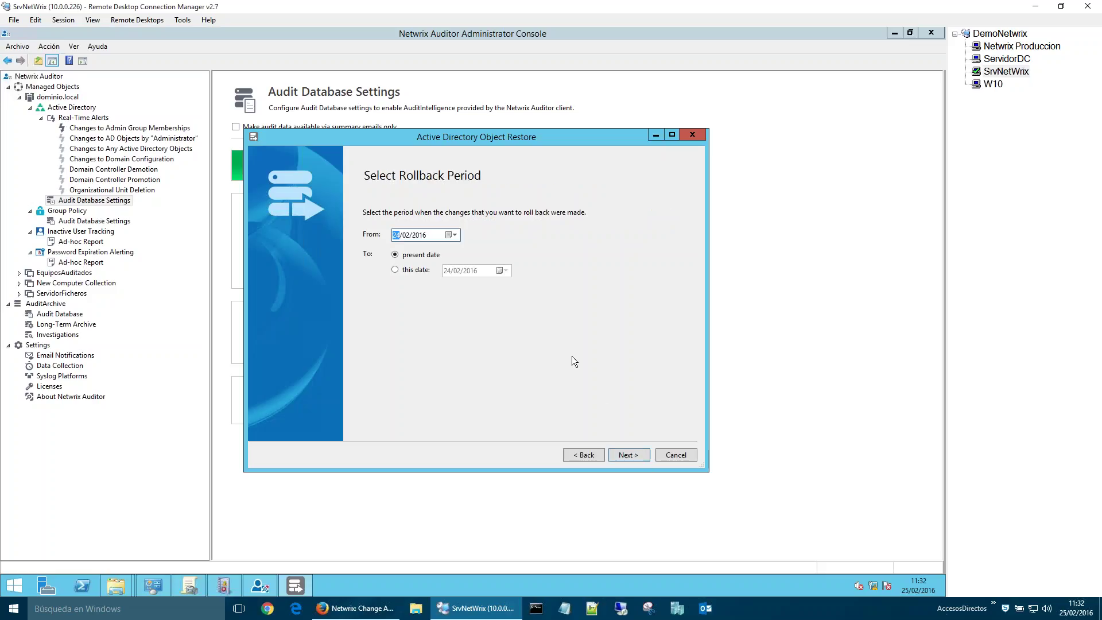
left_click(454, 235)
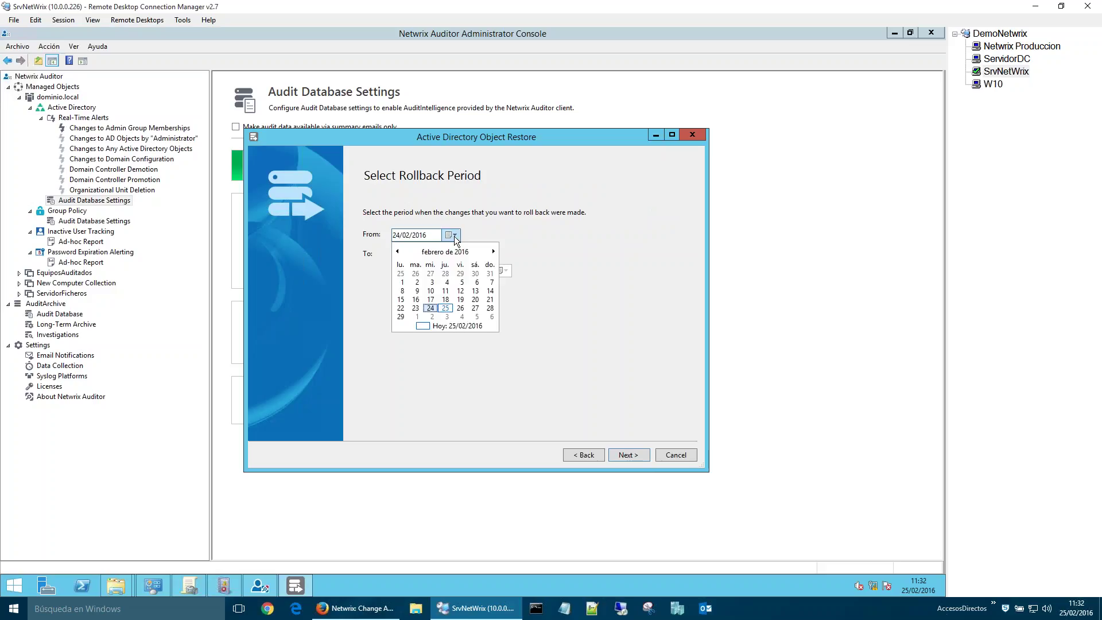
left_click(420, 310)
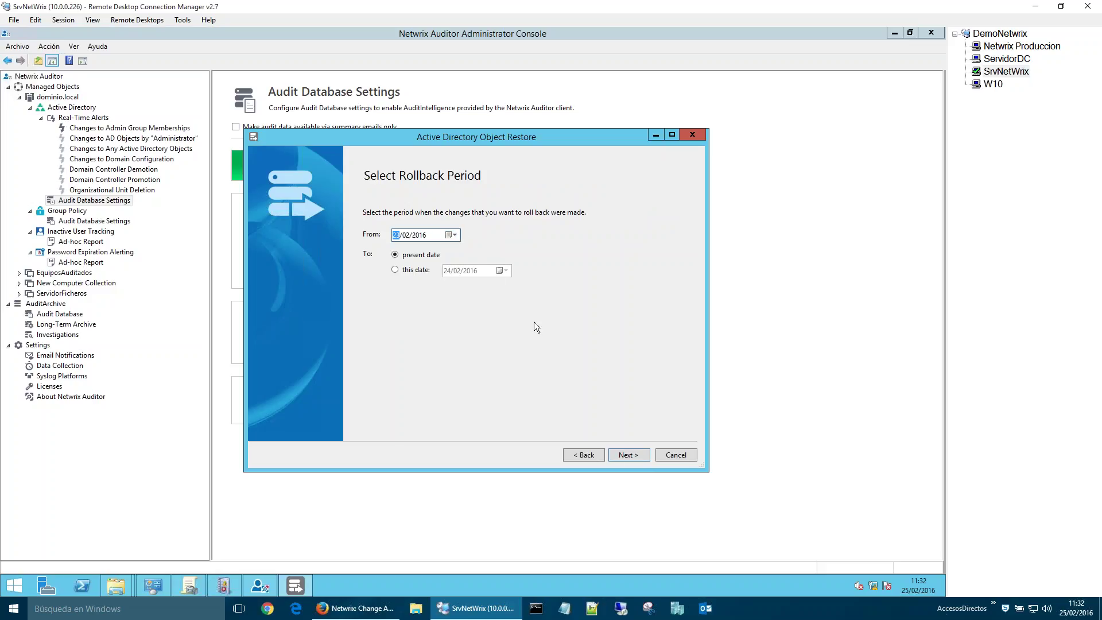
left_click(637, 457)
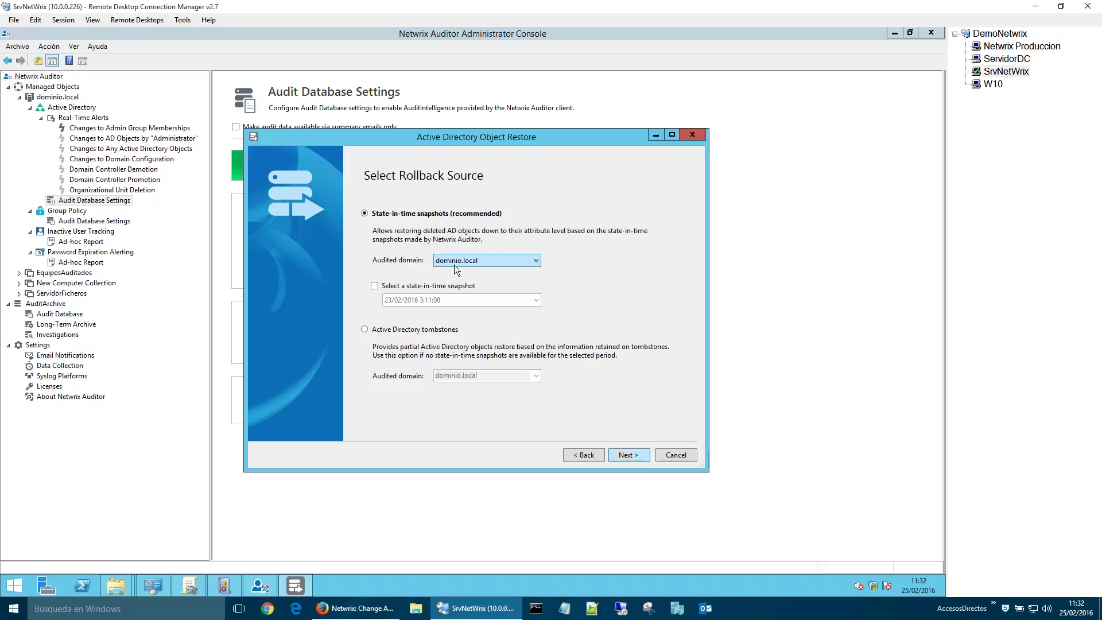
left_click(636, 456)
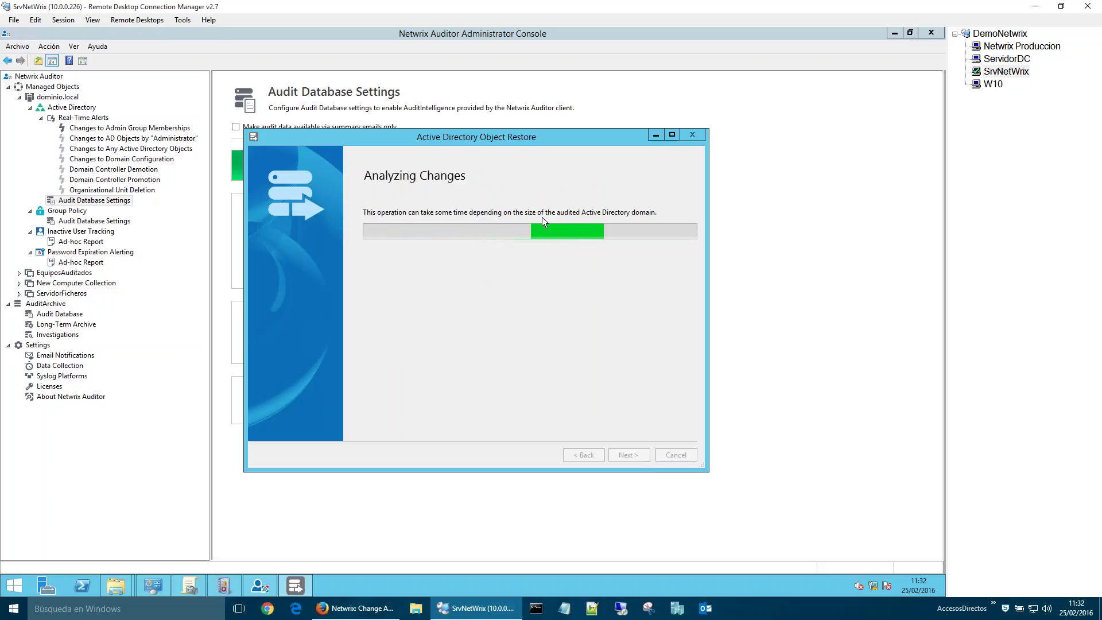
left_click_drag(515, 147, 813, 148)
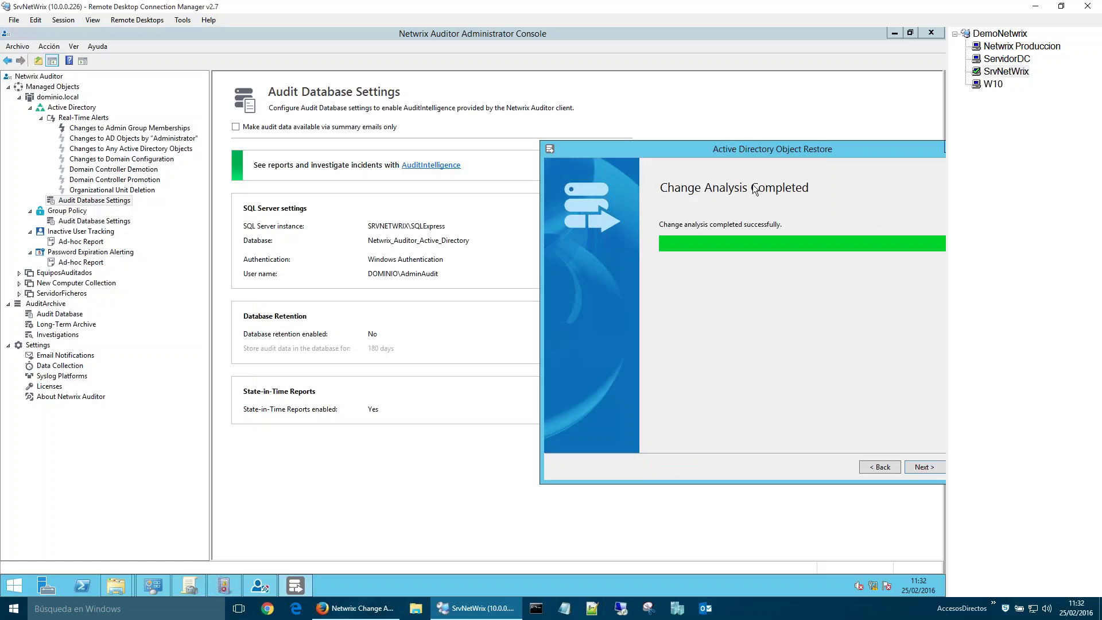
left_click_drag(752, 147, 585, 143)
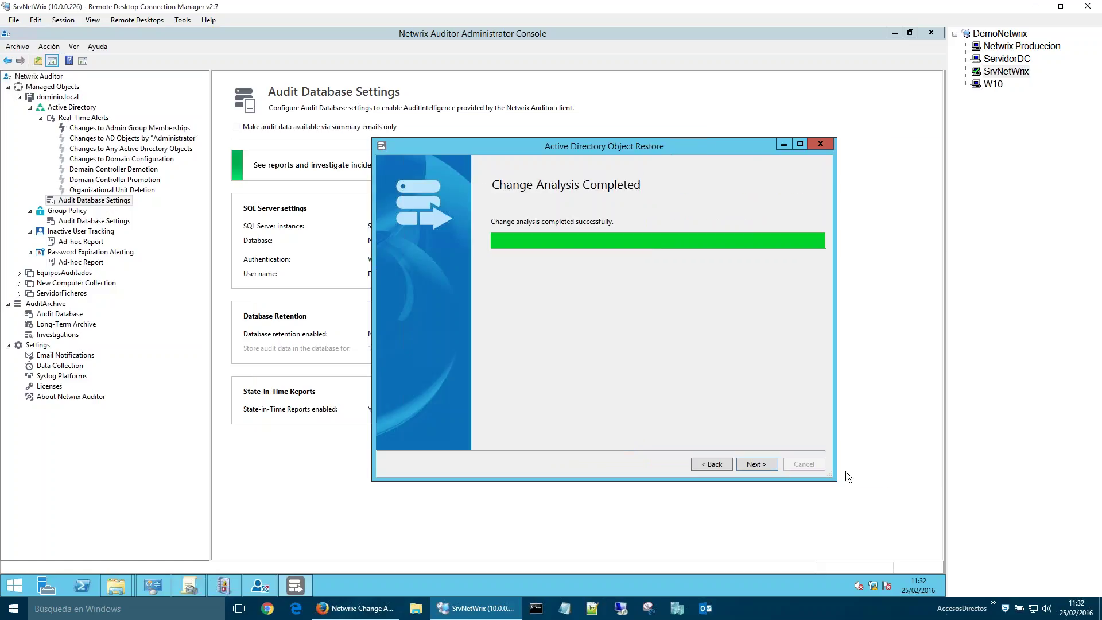
Step: Proceed to the rollback selection and expand Builtin, Dominio and Users down to the Administradores and AdminLocal changes
left_click(758, 466)
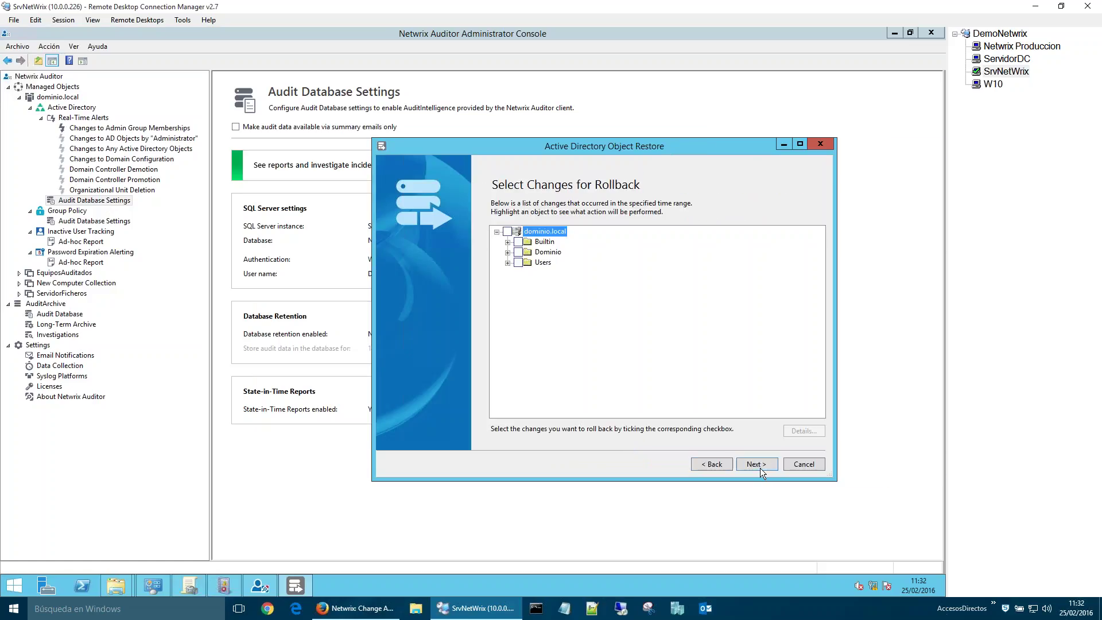
left_click(507, 242)
left_click(508, 263)
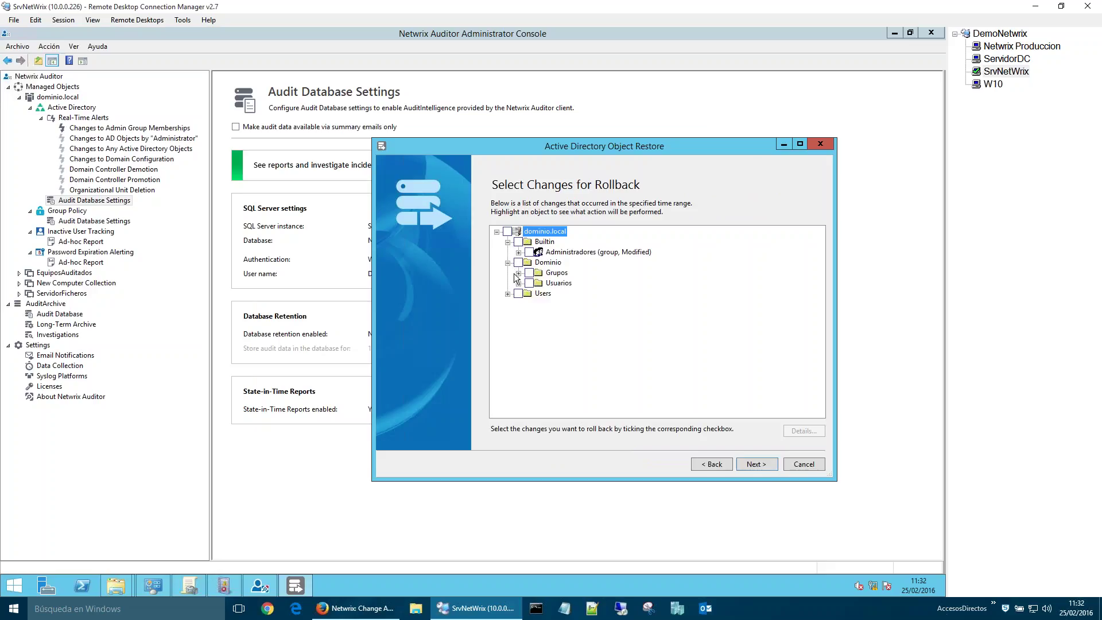
left_click(518, 252)
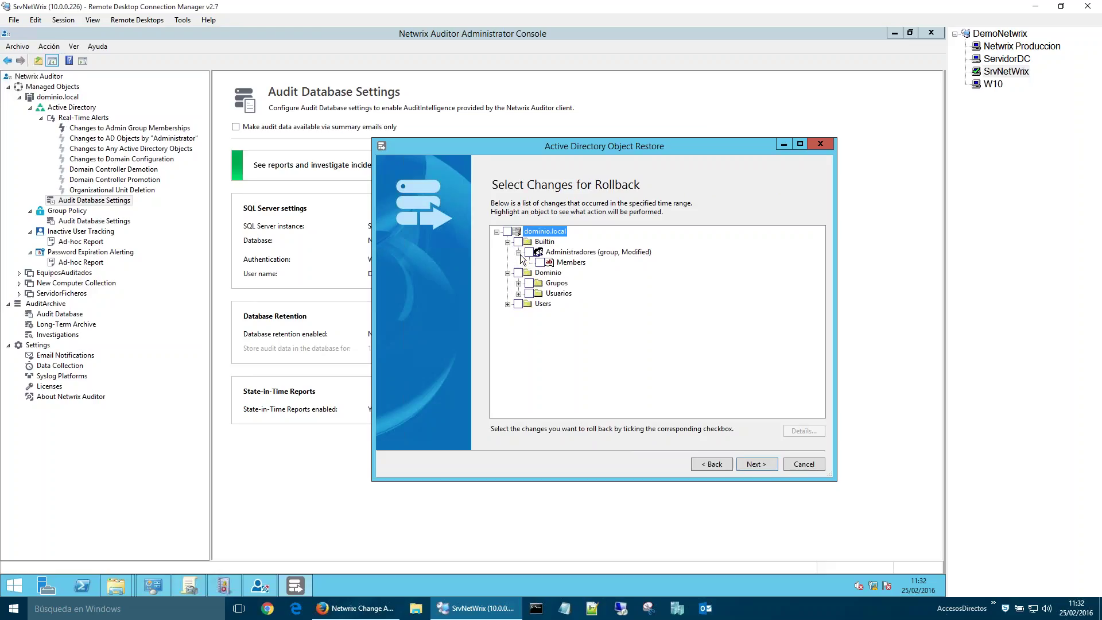
left_click(507, 304)
left_click(518, 314)
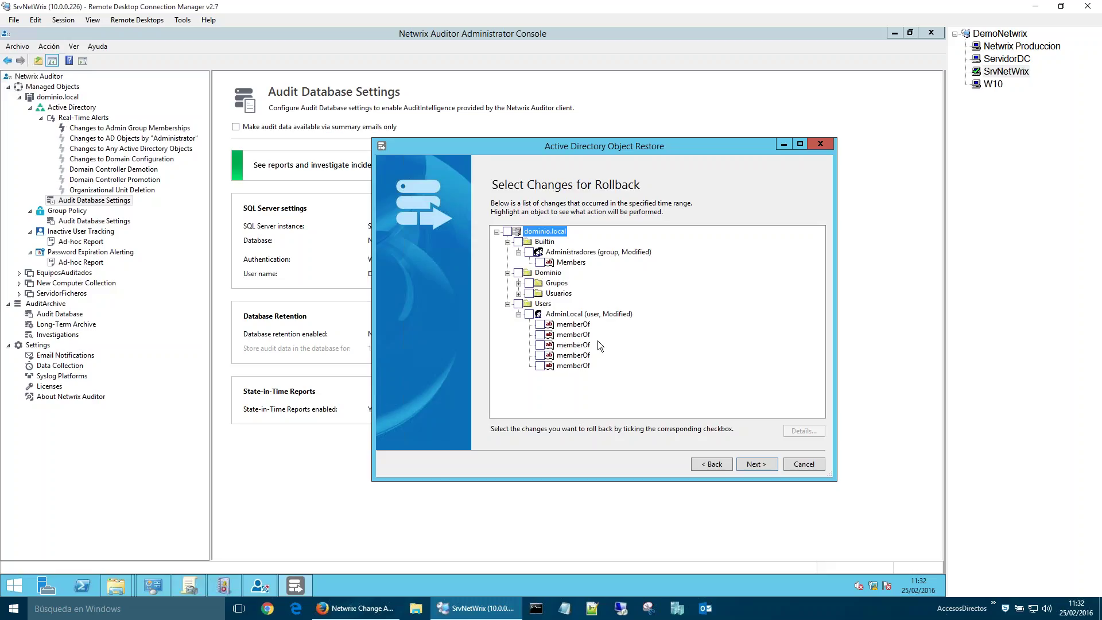
Step: Restrict the rollback to AdminLocal's membership of GrupoDireccion, excluding the changes to the other groups under Dominio
left_click(530, 315)
left_click(518, 283)
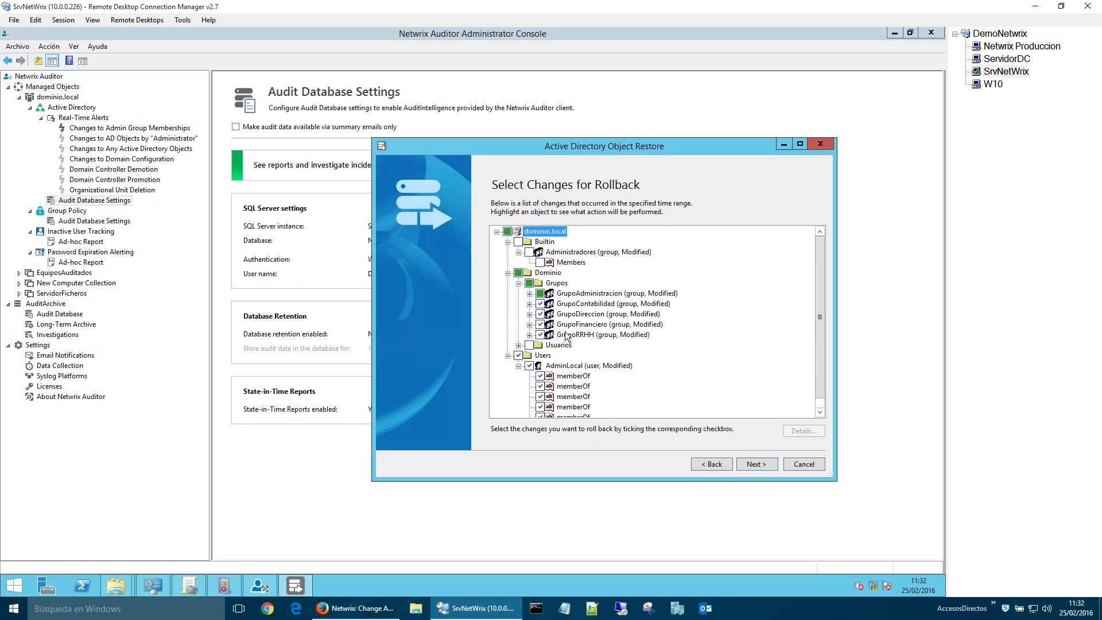
left_click(529, 304)
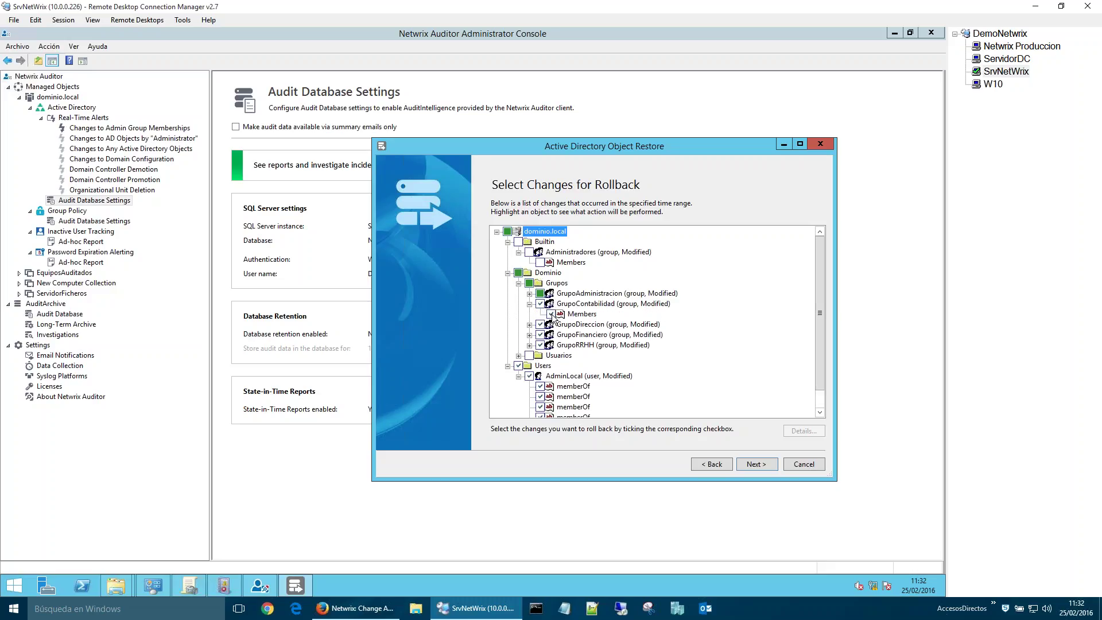
left_click(552, 314)
left_click(539, 396)
left_click(540, 406)
left_click(530, 324)
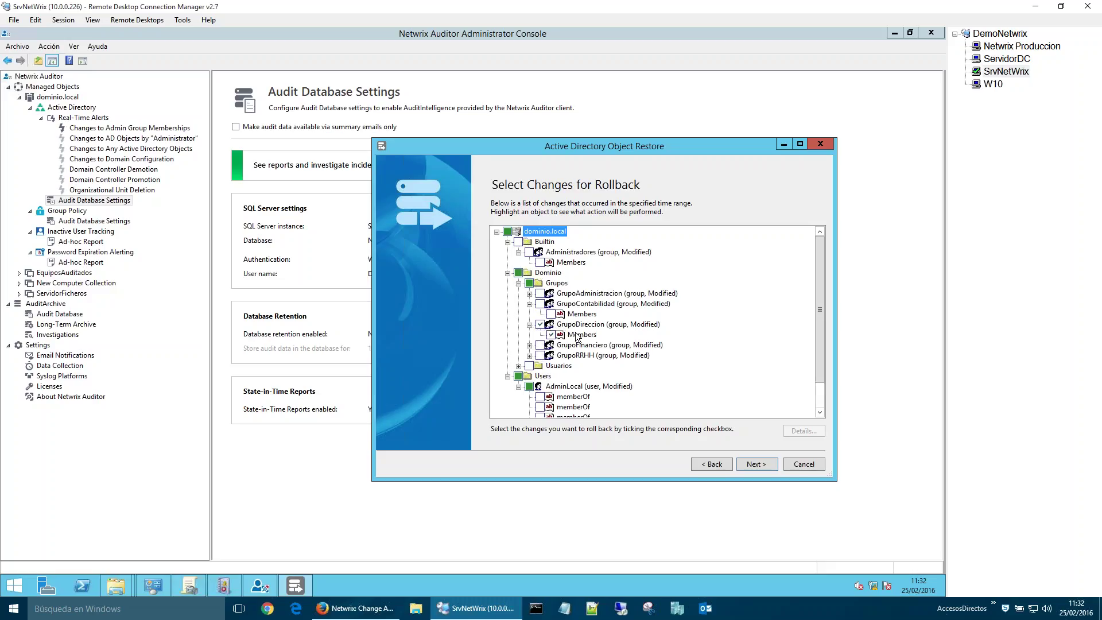
Step: Check the details of the GrupoDireccion Members change, roll it back, and exit the object restore wizard
left_click(580, 335)
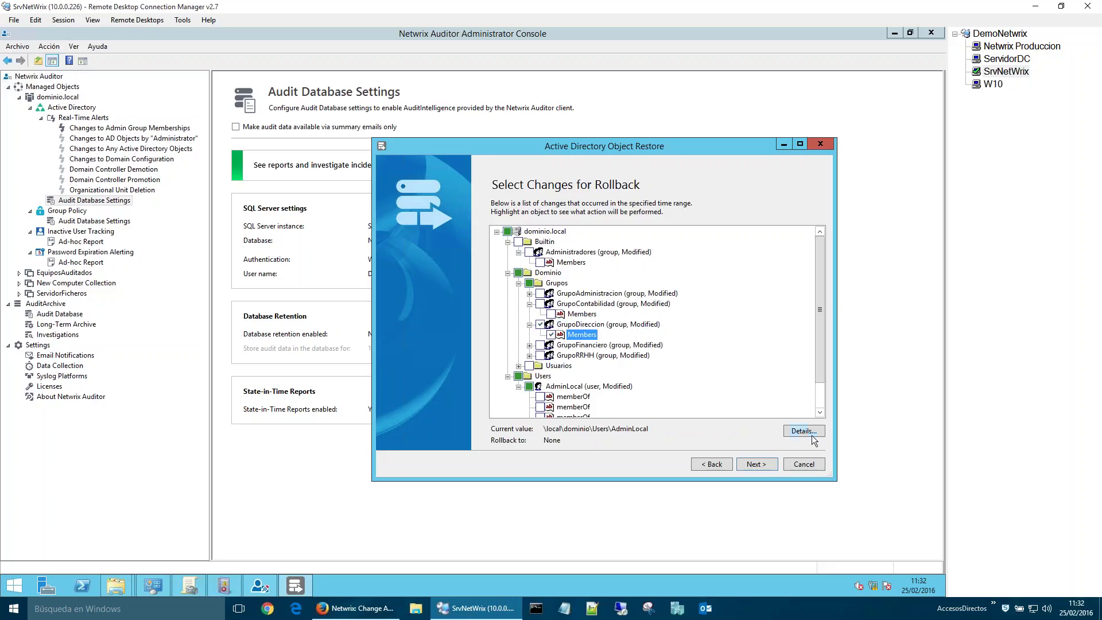
left_click(803, 432)
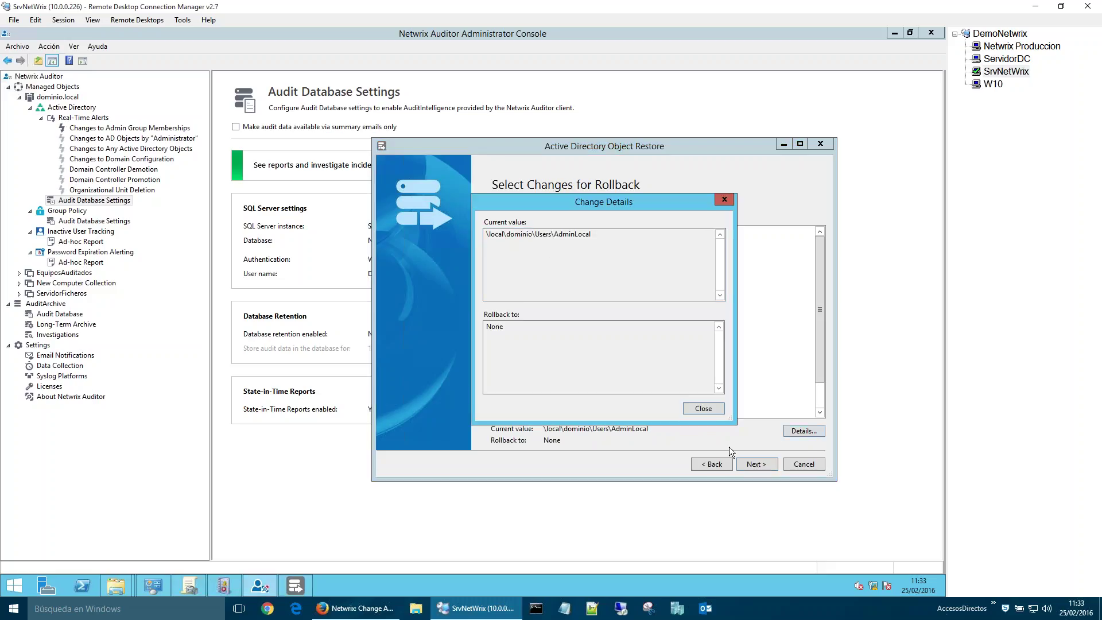
left_click(703, 408)
left_click(759, 465)
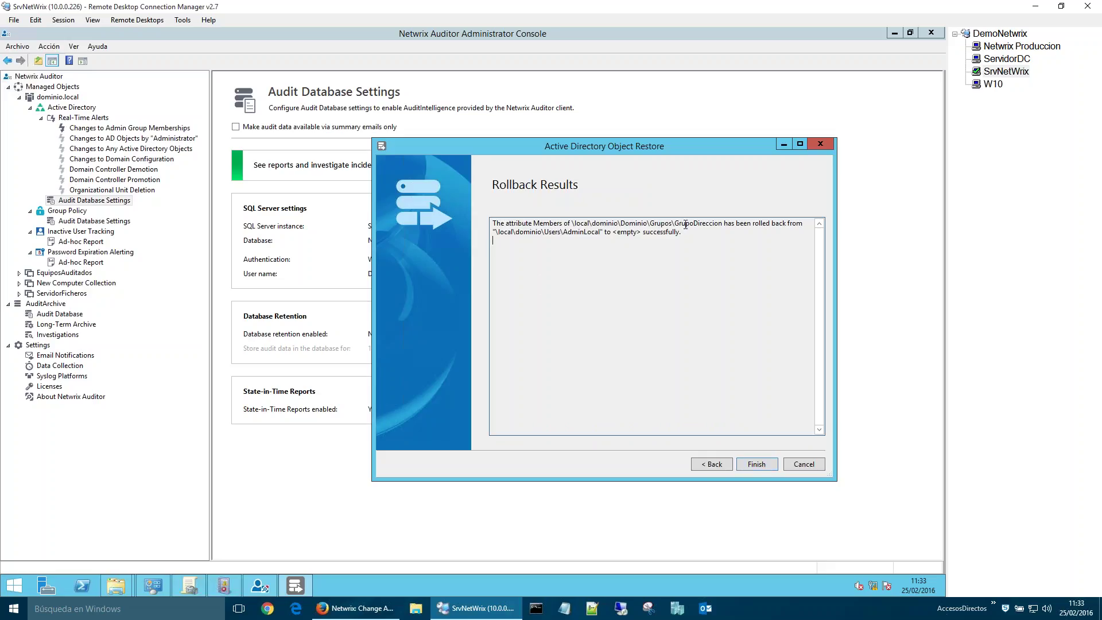
left_click(803, 465)
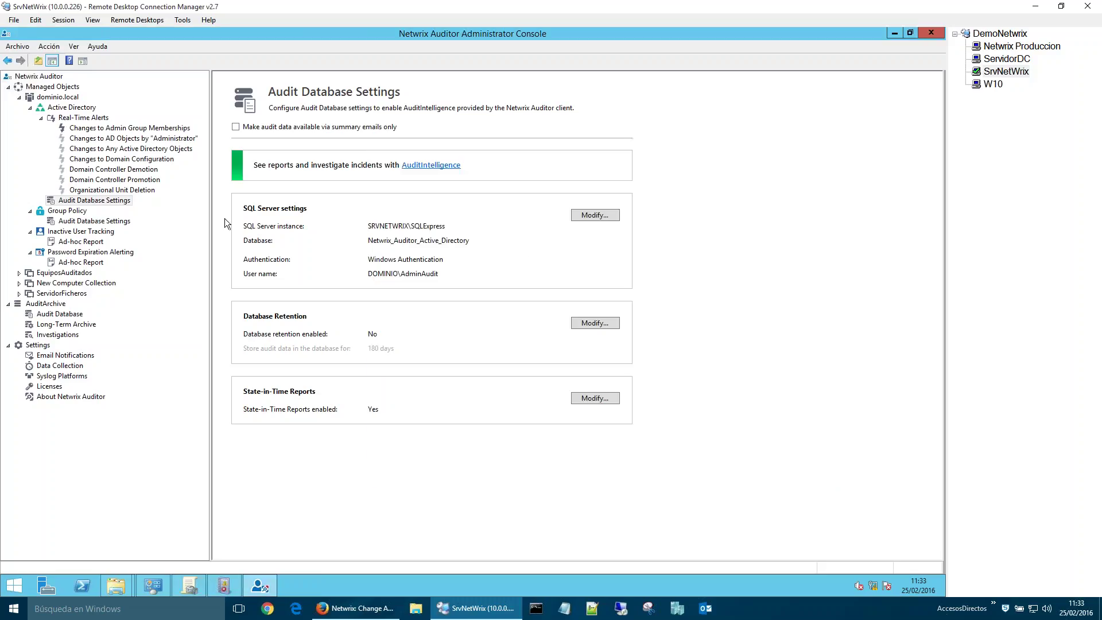
Step: Launch the Netwrix Auditor client through AuditIntelligence and open the Active Directory enterprise overview
left_click(442, 166)
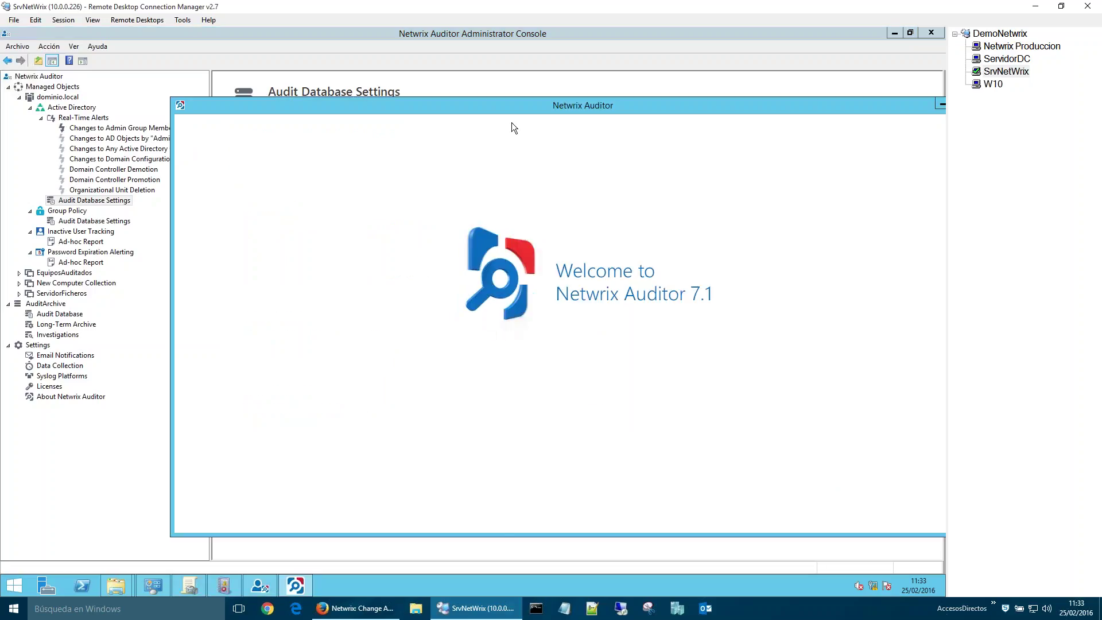
left_click_drag(628, 108, 511, 60)
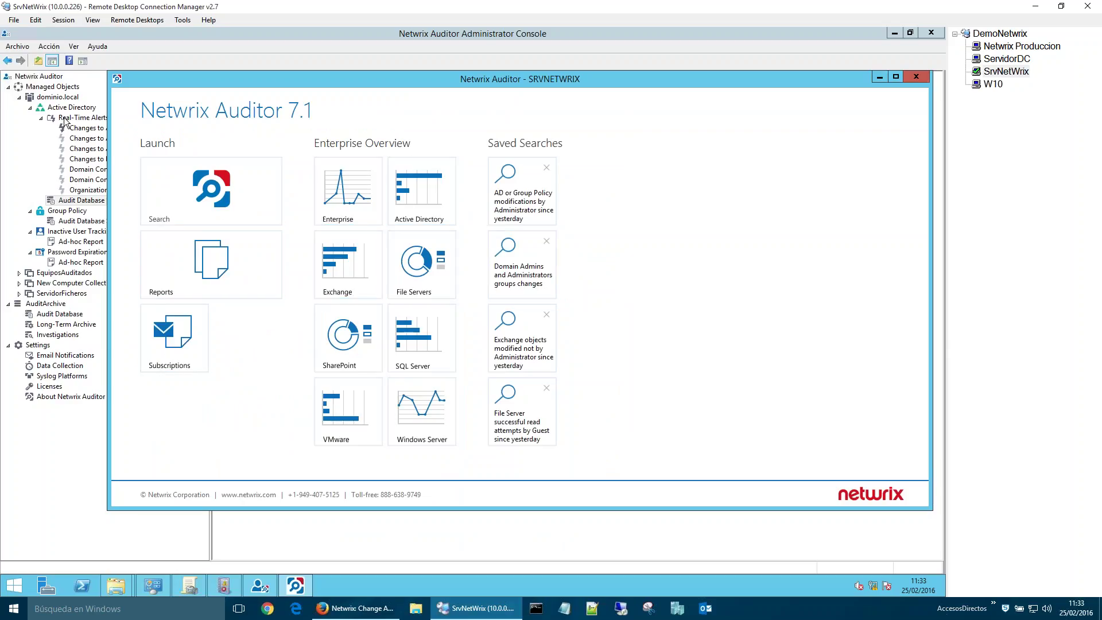
left_click(443, 204)
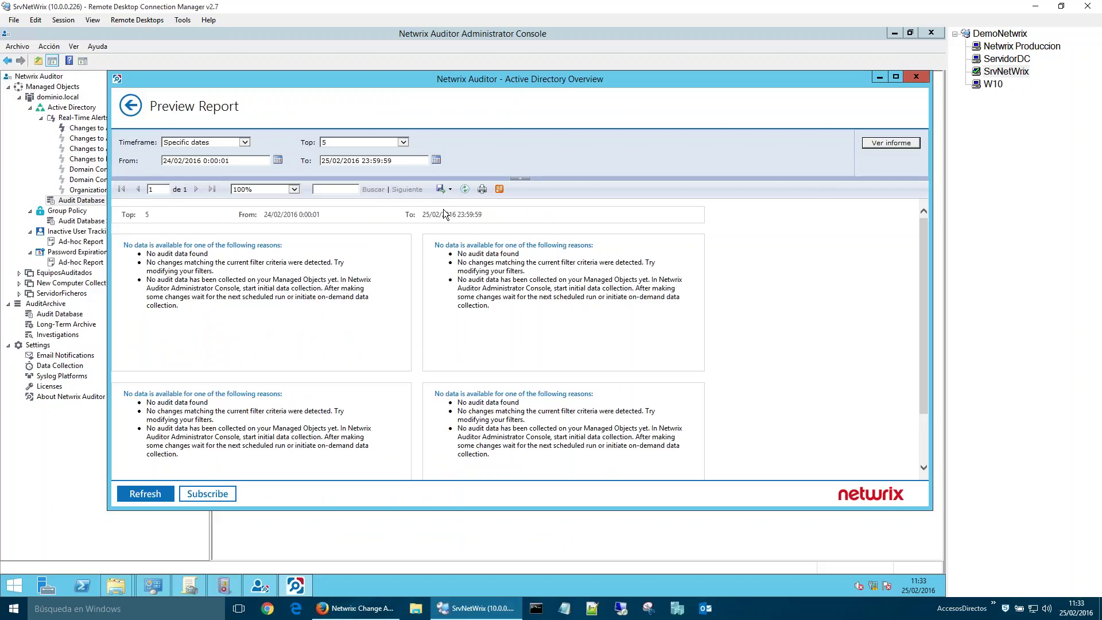
Step: Set the Active Directory Overview start date to 22/02/2016 and regenerate the report
left_click(278, 160)
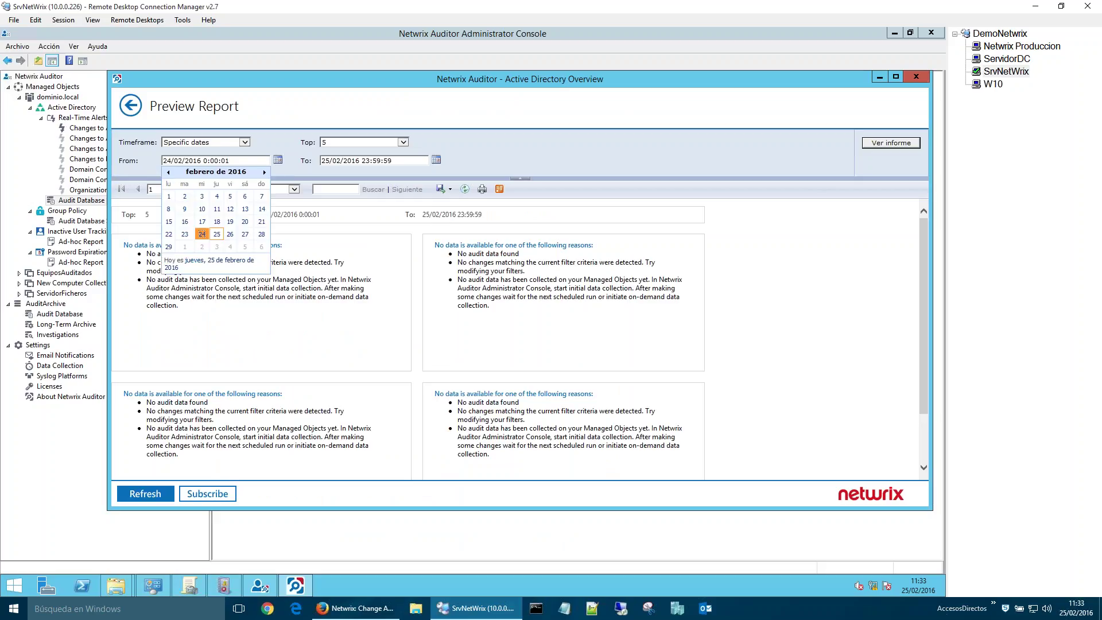
left_click(169, 234)
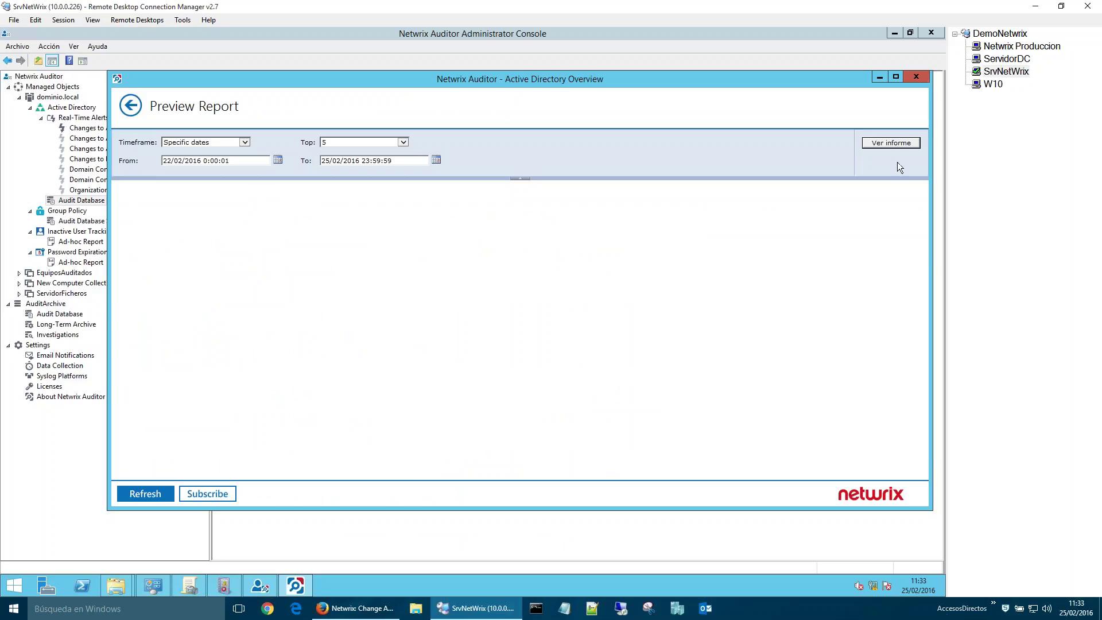
left_click(896, 142)
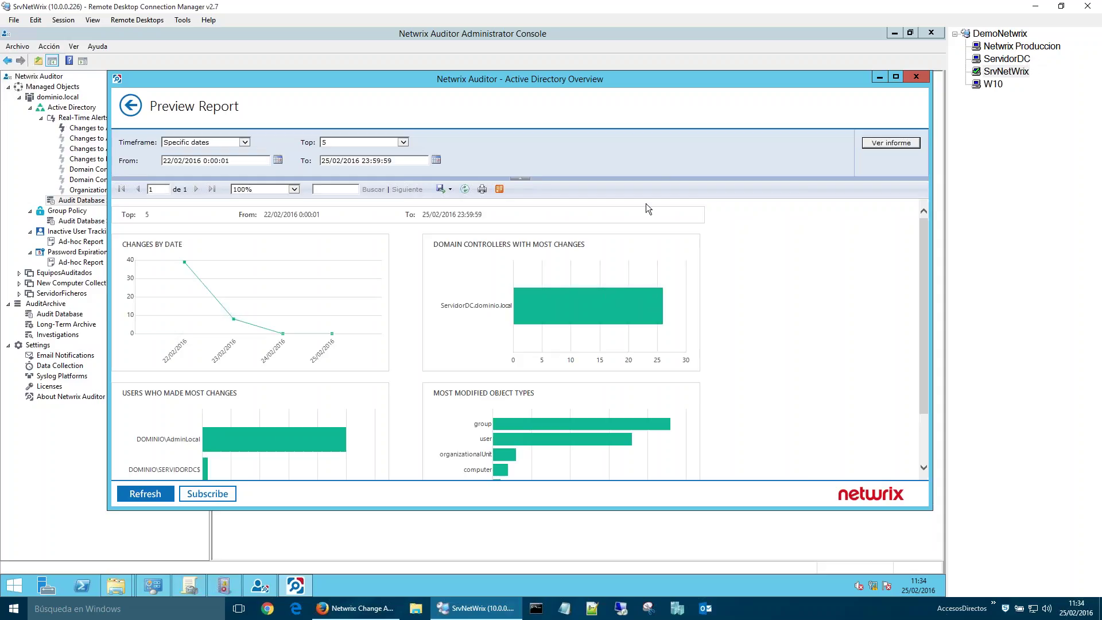
Step: View the overview charts in a maximized window and open the detailed changes for the group object type
scroll(174, 241, "down", 1)
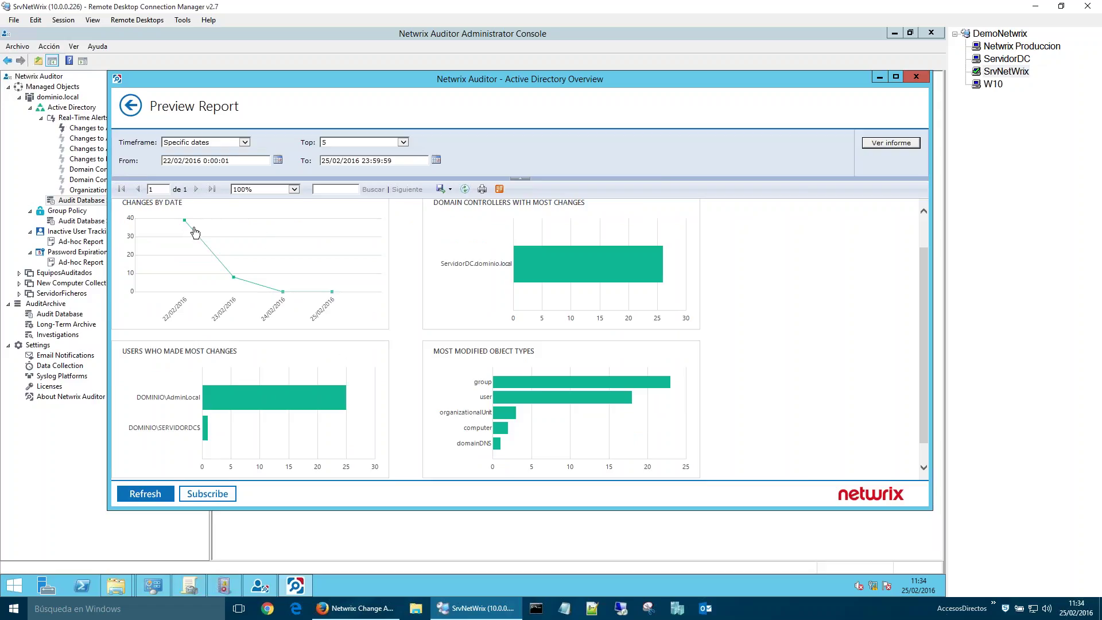
mouse_move(184, 222)
double_click(586, 78)
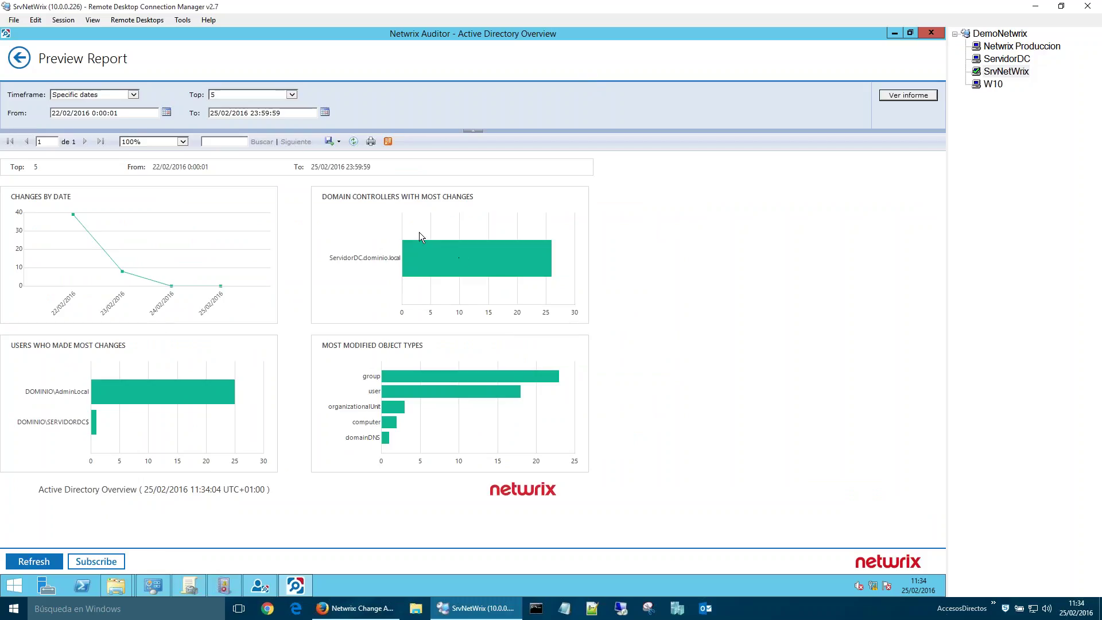
left_click(457, 379)
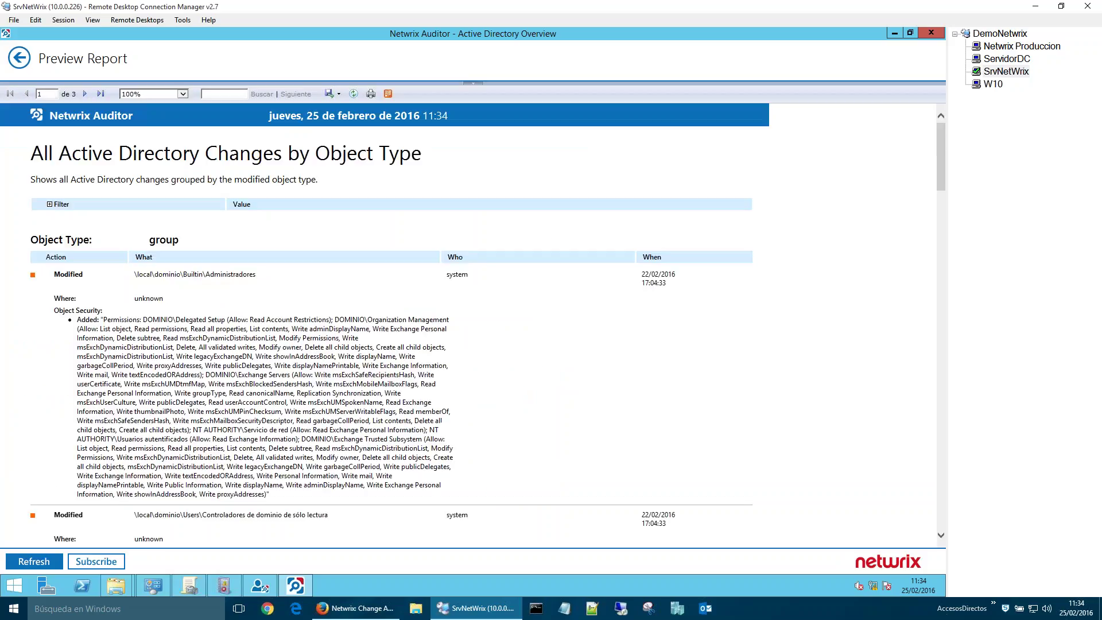
Step: Examine the action, object, author, date and location of the group modifications on the report's first page
double_click(69, 274)
double_click(243, 275)
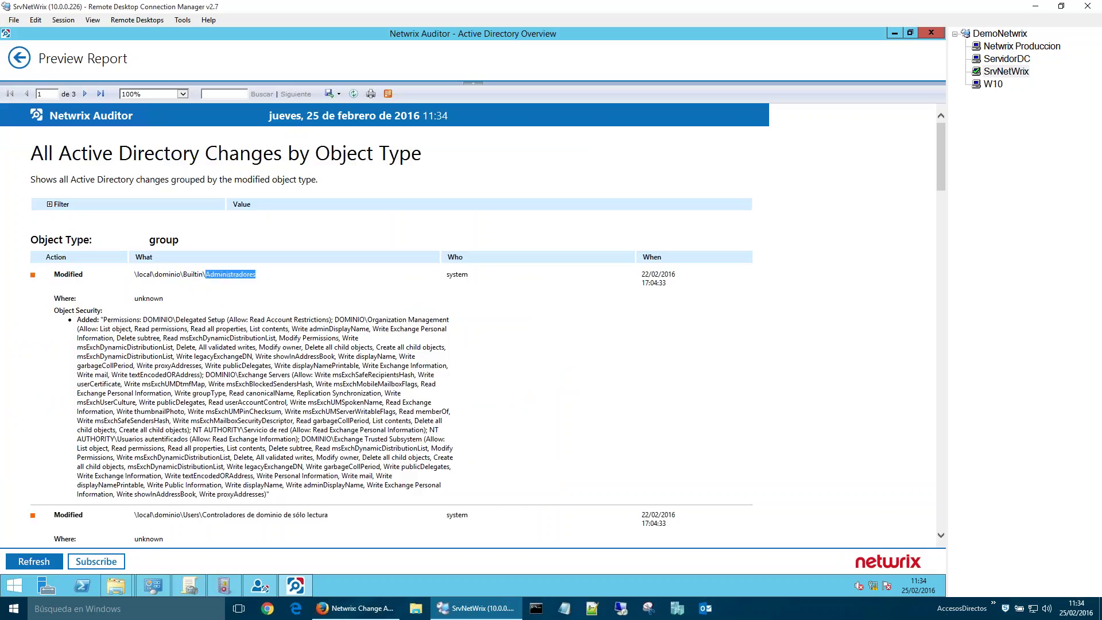
double_click(457, 274)
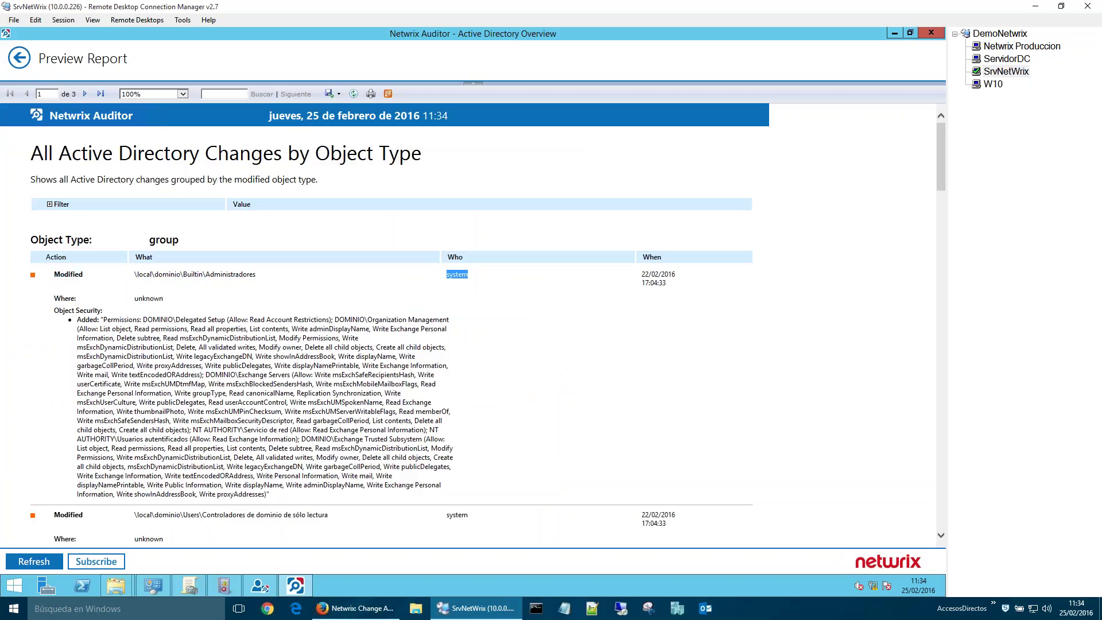
triple_click(651, 286)
double_click(155, 297)
scroll(165, 302, "down", 3)
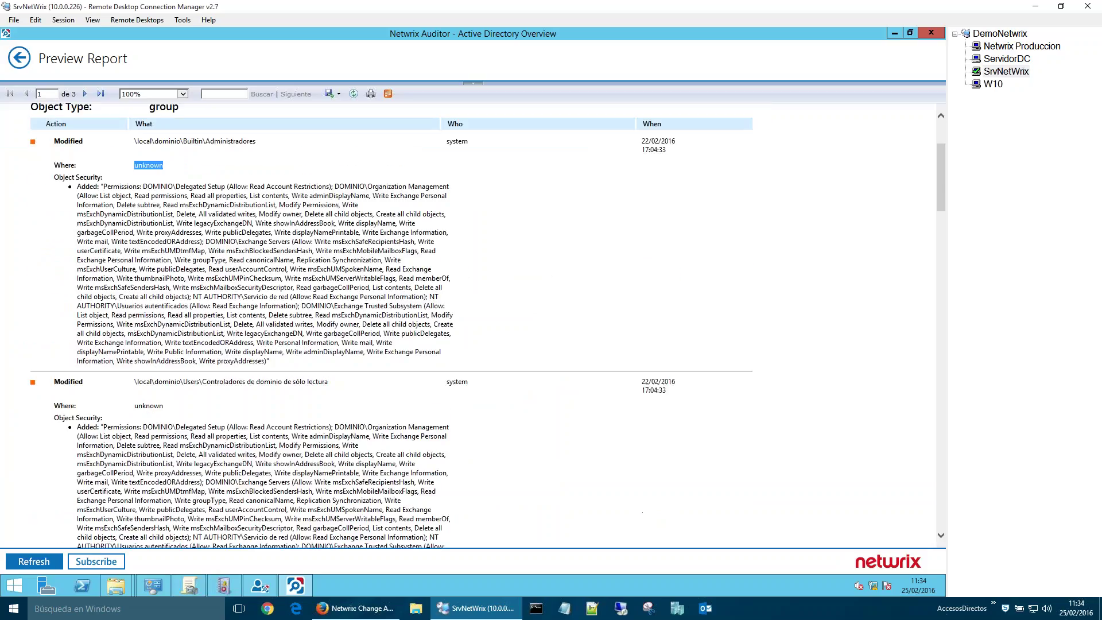
scroll(173, 286, "down", 3)
double_click(149, 272)
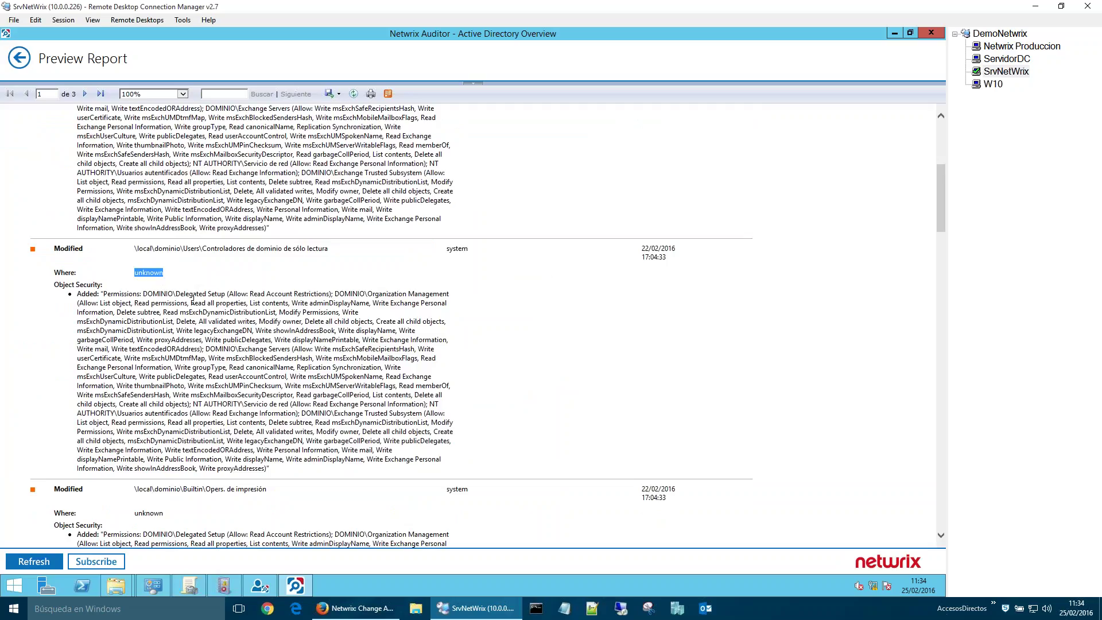
scroll(192, 298, "down", 3)
scroll(610, 297, "down", 2)
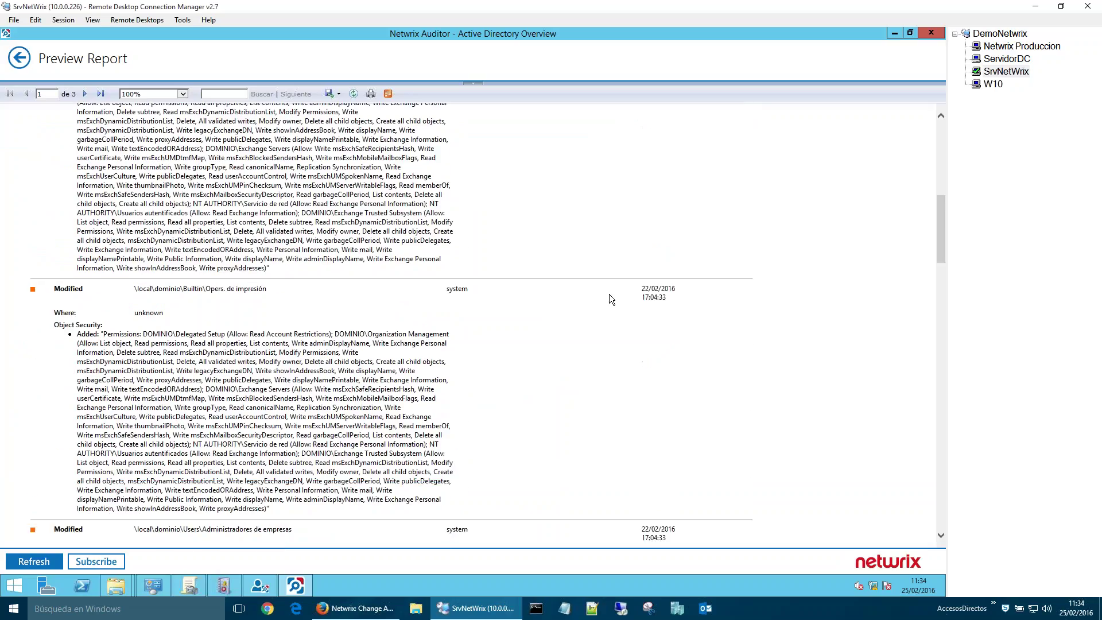
double_click(645, 288)
scroll(171, 312, "down", 8)
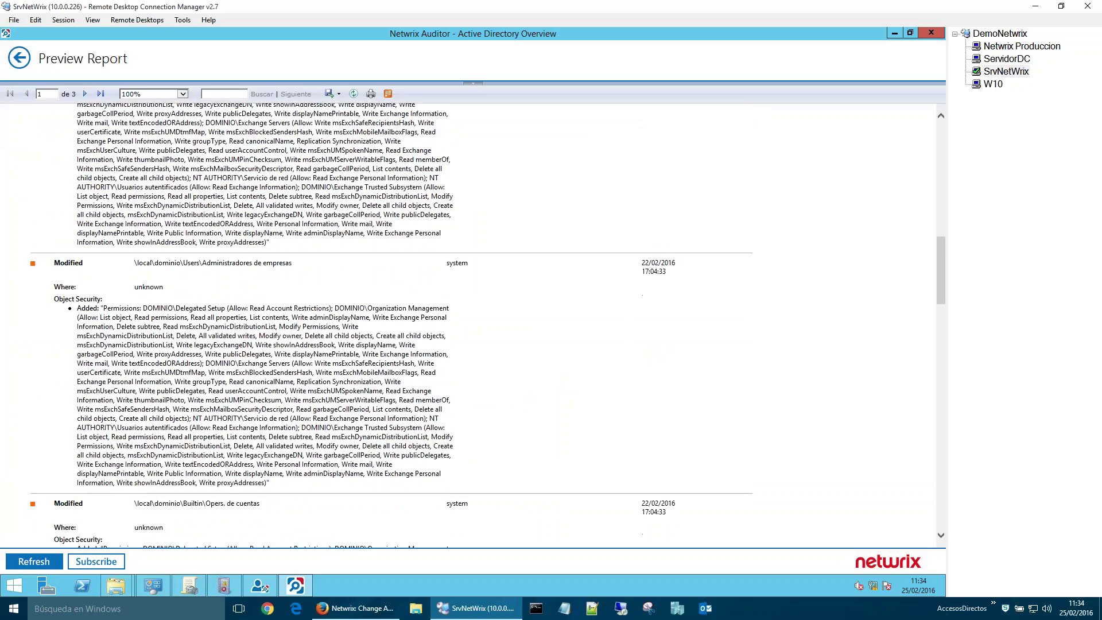
scroll(471, 322, "down", 12)
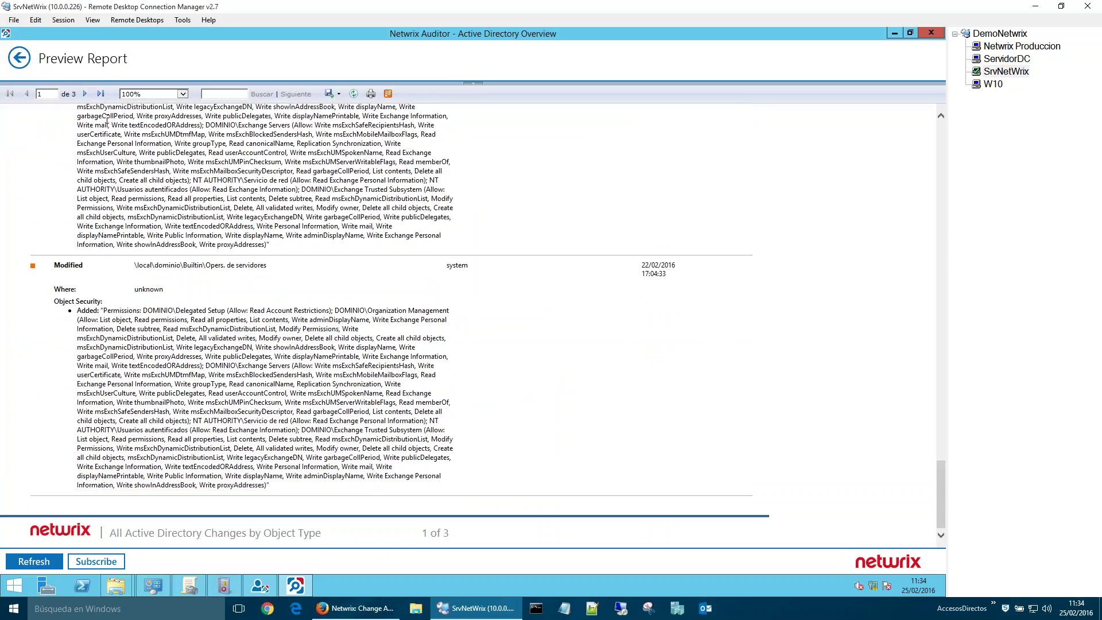
Step: Go to the report's second page and examine who added GrupoFinanciero and GrupoRRHH, when, and on which server
left_click(85, 94)
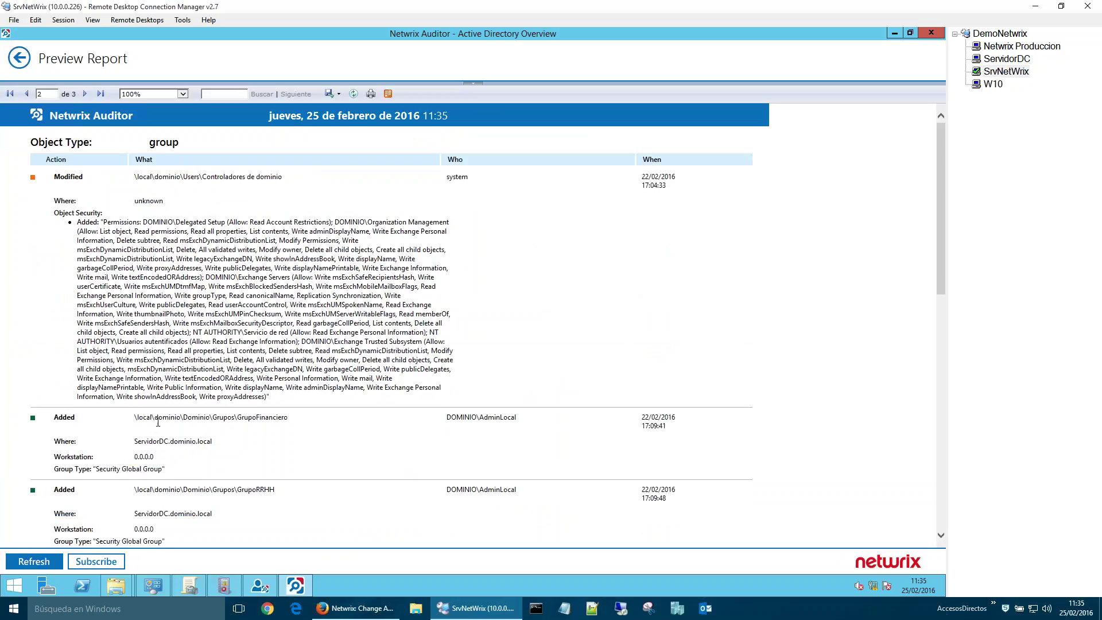
scroll(156, 423, "down", 5)
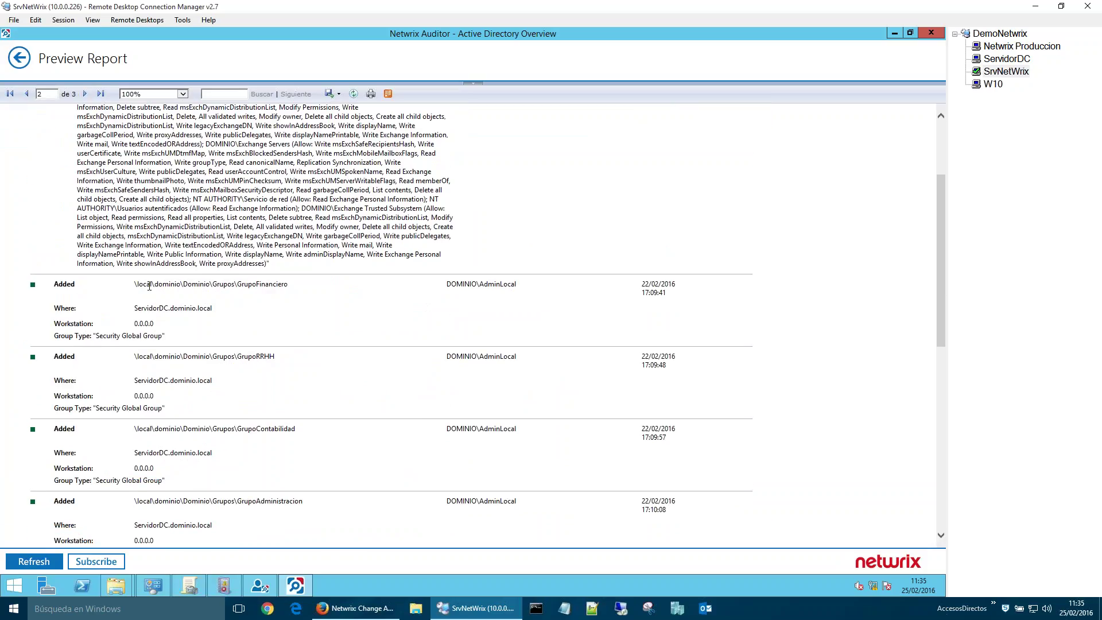
double_click(68, 284)
double_click(269, 283)
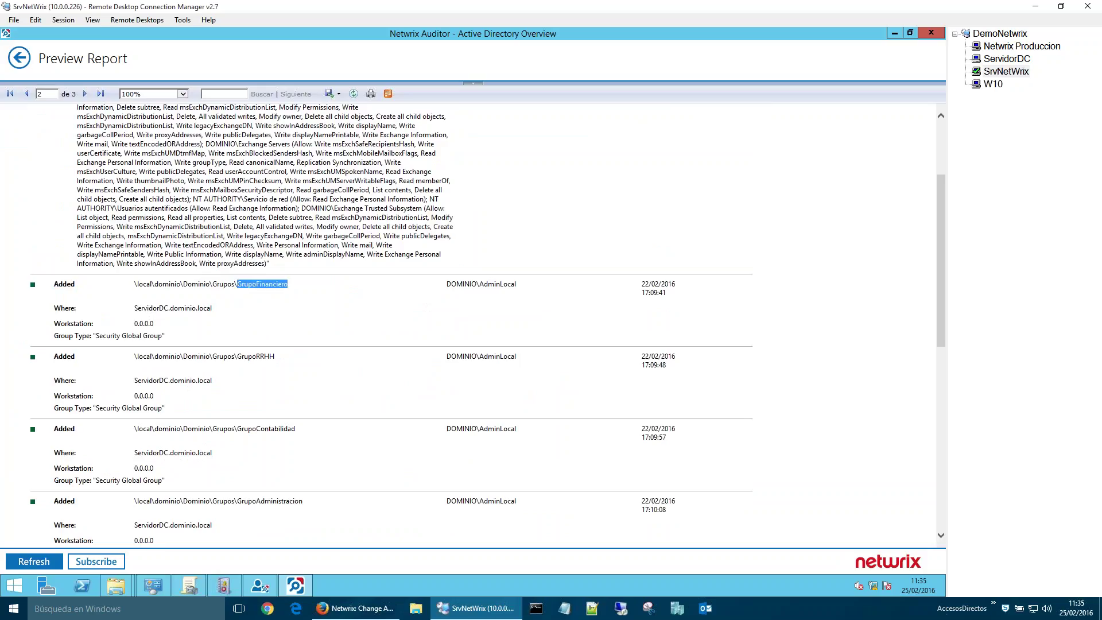
double_click(497, 284)
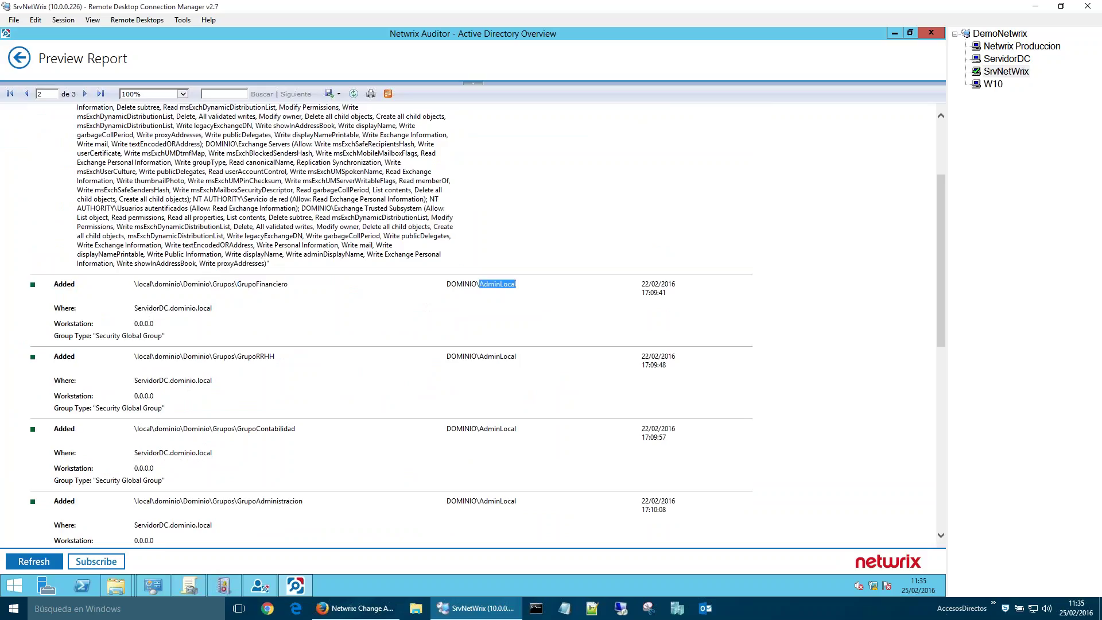
double_click(646, 292)
double_click(254, 356)
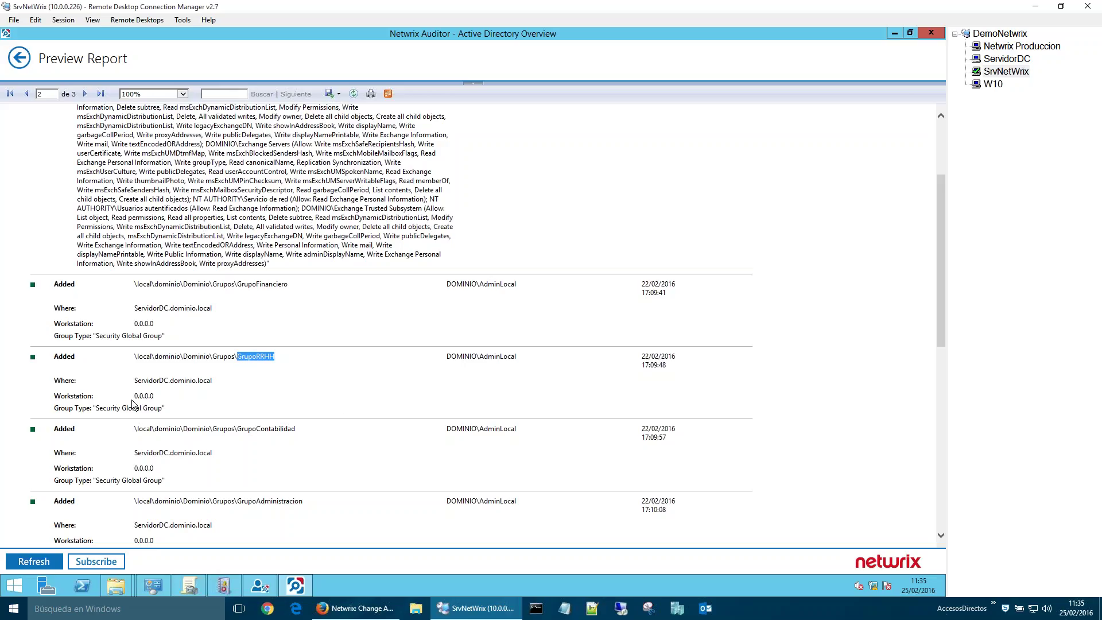
left_click_drag(134, 395, 154, 396)
double_click(154, 381)
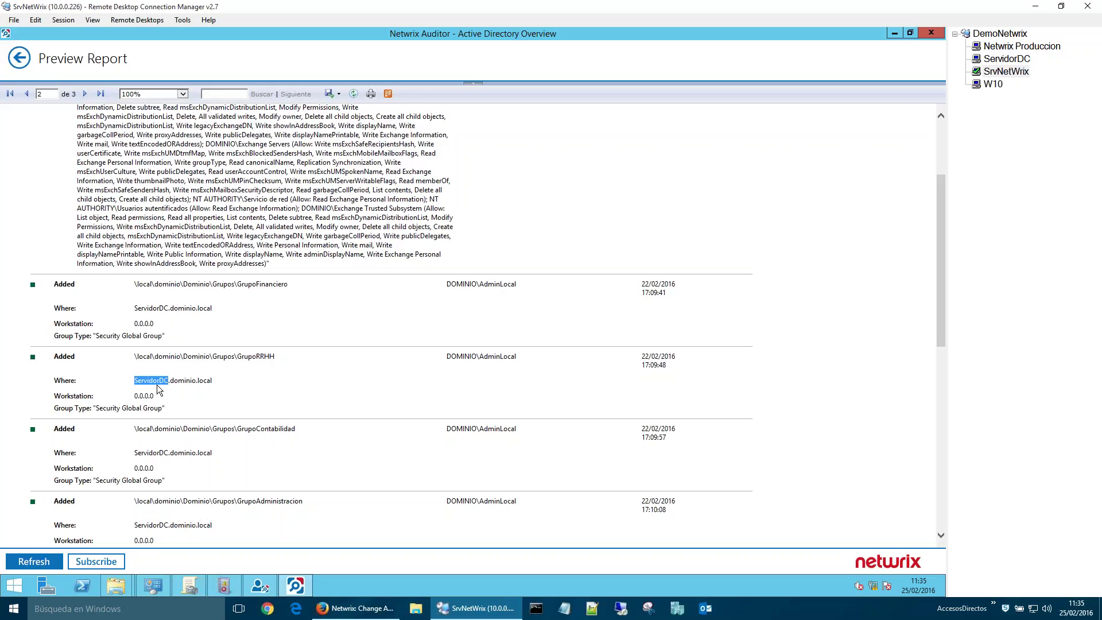
scroll(160, 390, "down", 5)
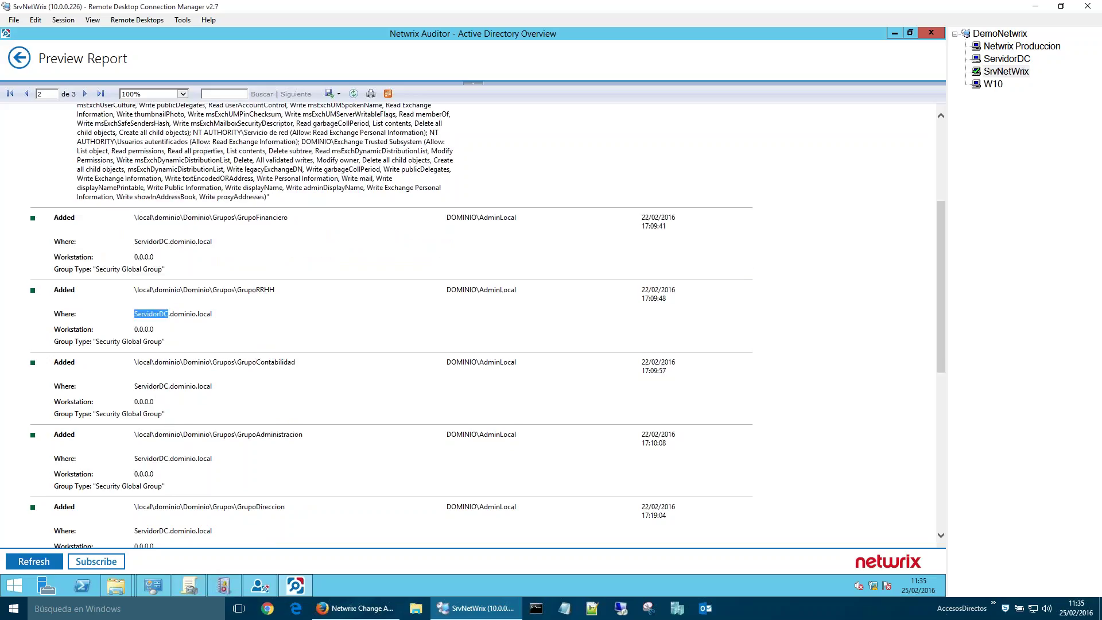
scroll(378, 321, "up", 4)
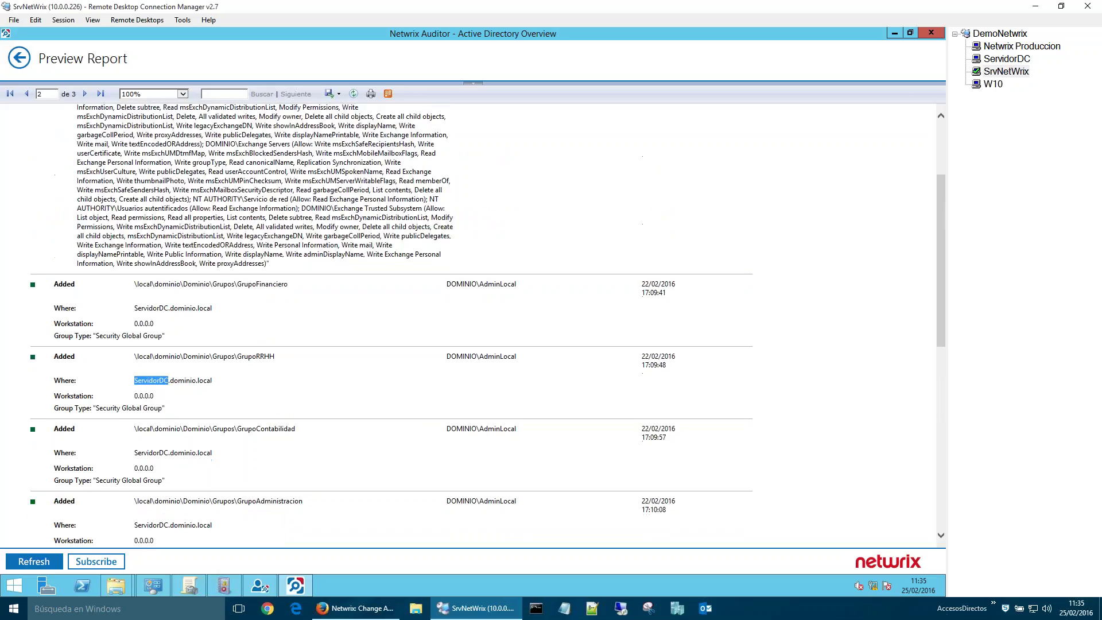
Step: Examine the remaining group additions and the membership changes for GrupoFinanciero through GrupoAdministracion on the report's second page
scroll(378, 322, "down", 6)
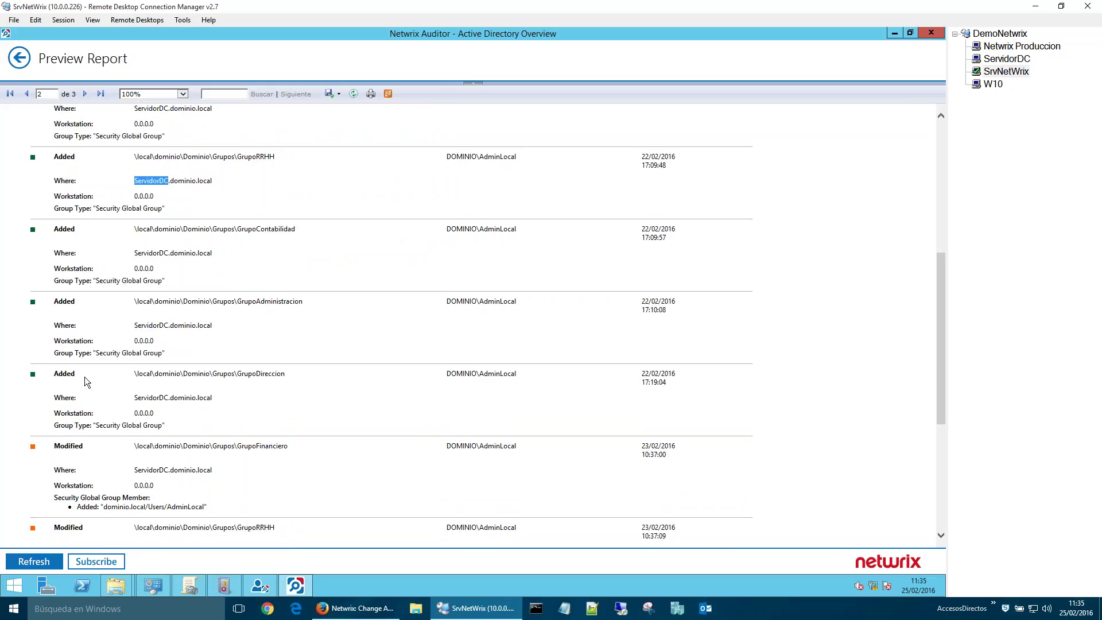
left_click(80, 437)
double_click(80, 446)
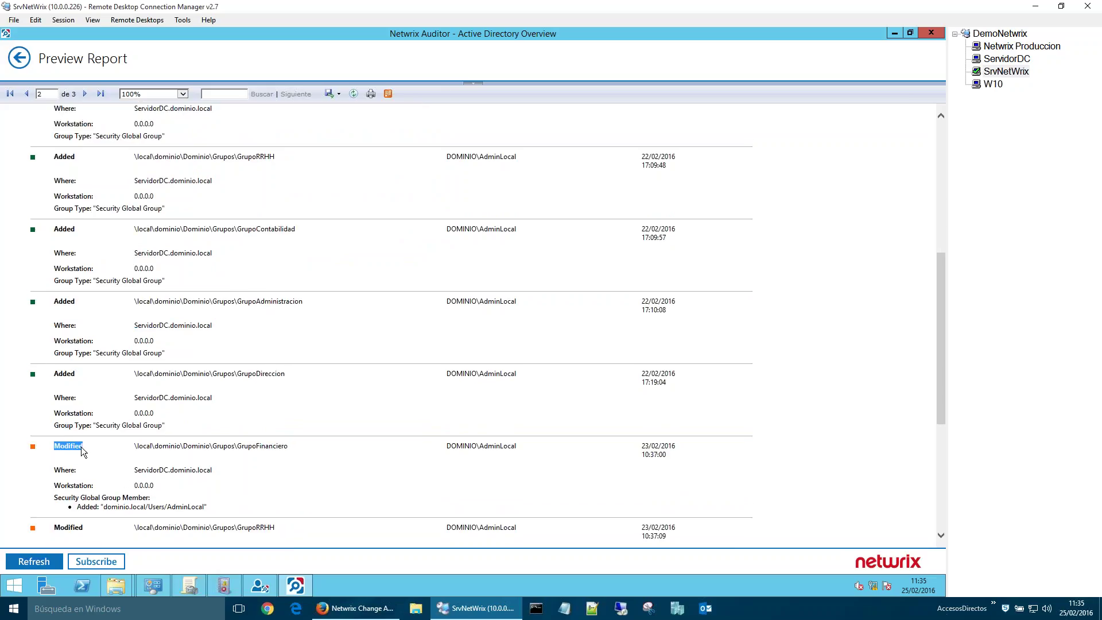
scroll(123, 475, "down", 10)
double_click(282, 424)
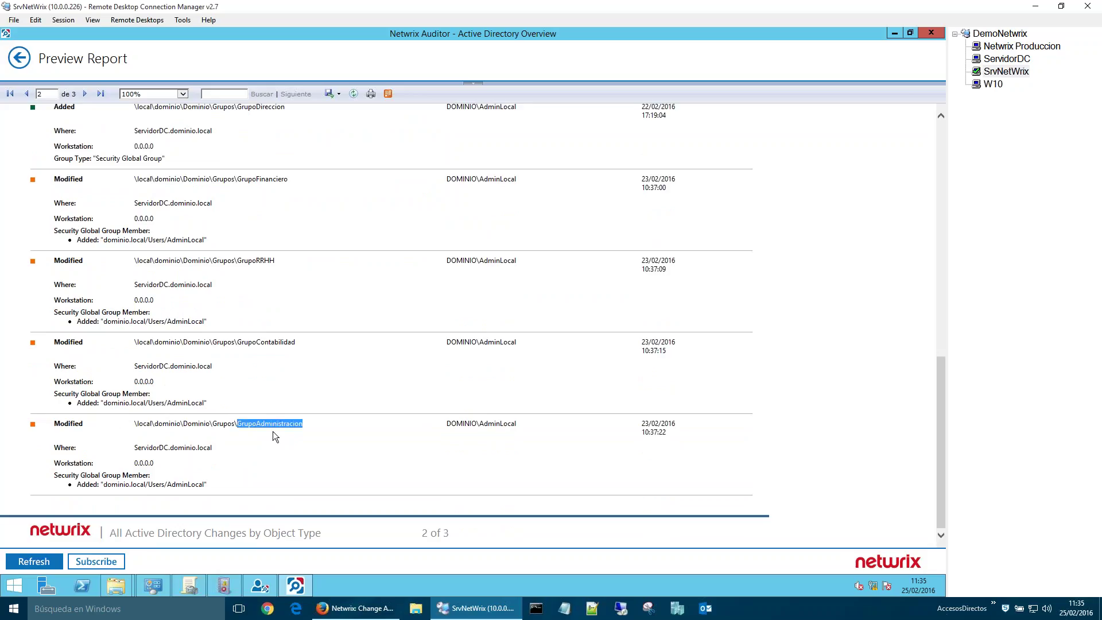
double_click(194, 404)
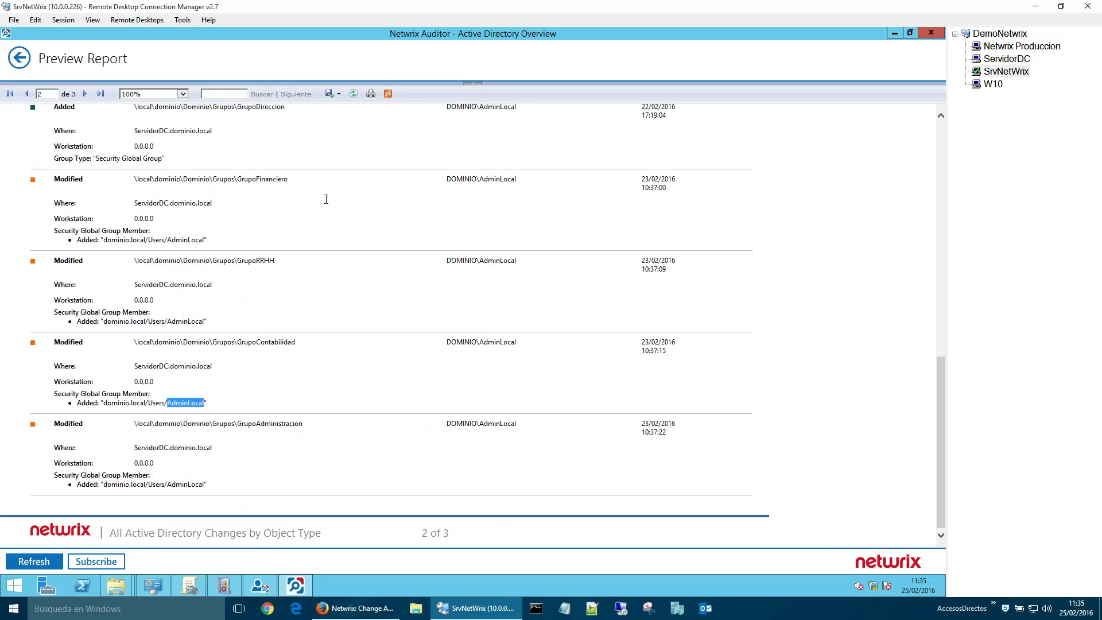
Step: Go to the report's third page and view the available export formats without exporting
left_click(85, 93)
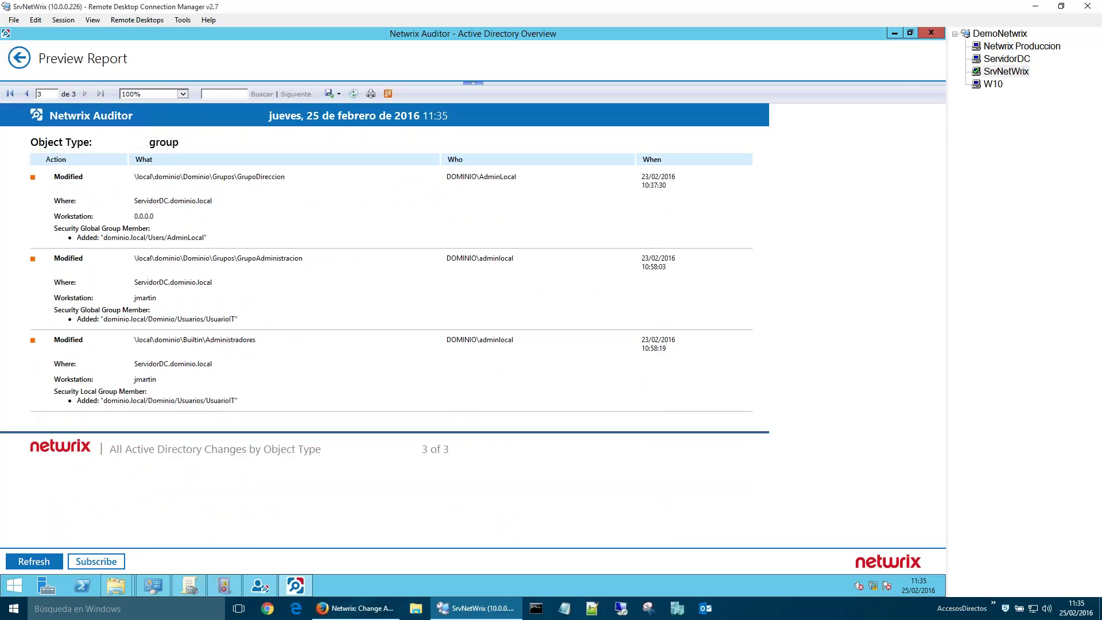
left_click(338, 94)
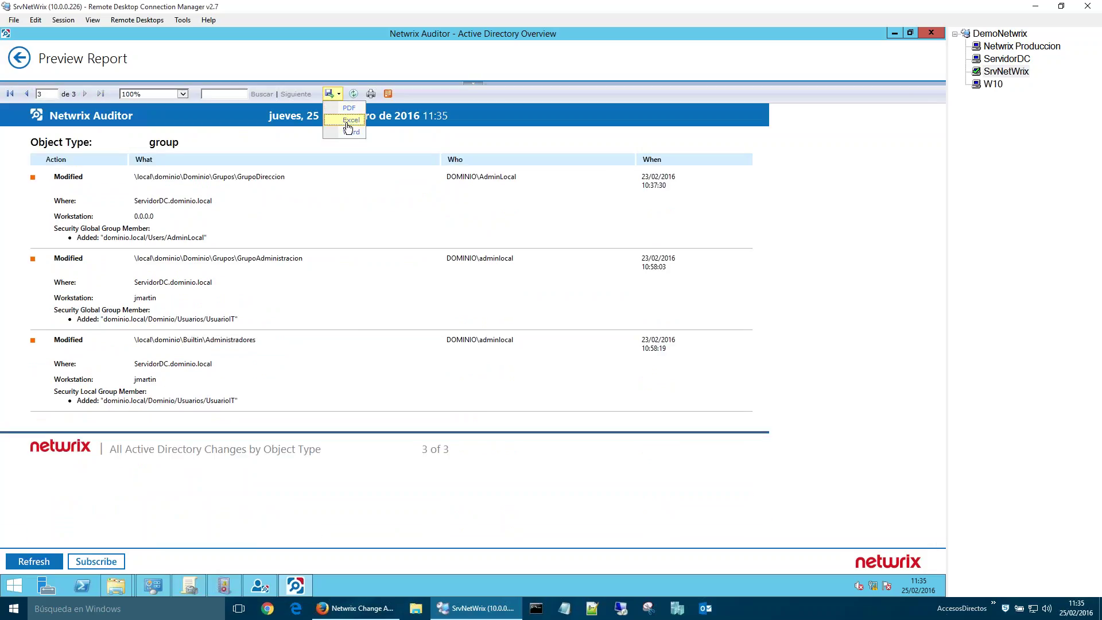
left_click(432, 95)
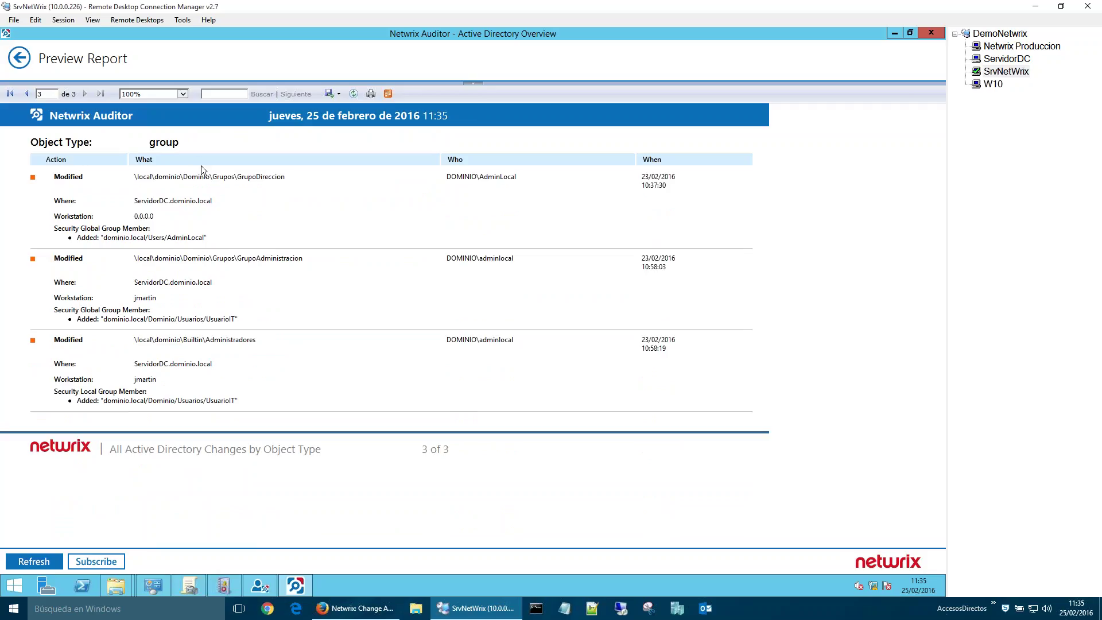
Step: Close the report, reopen AuditIntelligence and run the saved search for AD or Group Policy modifications by Administrator since yesterday
left_click(931, 34)
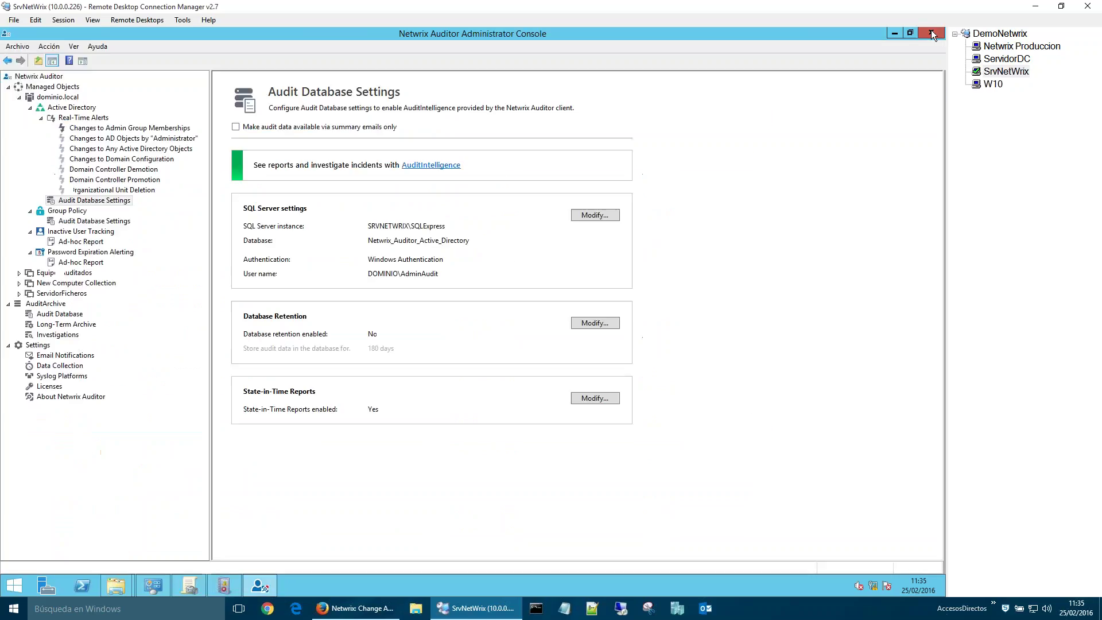
left_click(428, 164)
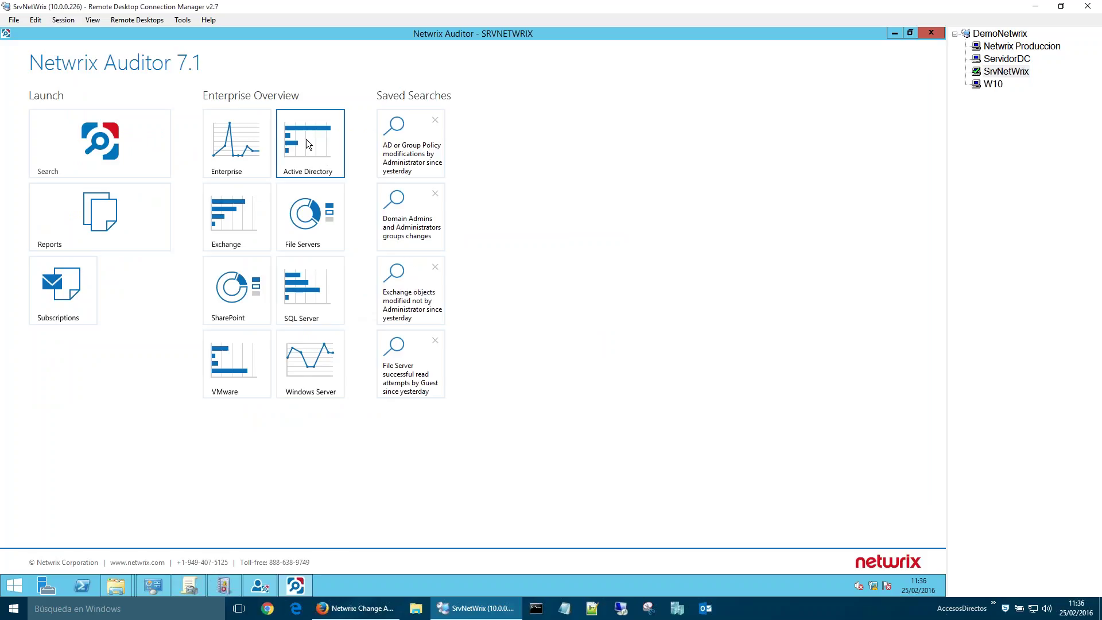
left_click(400, 158)
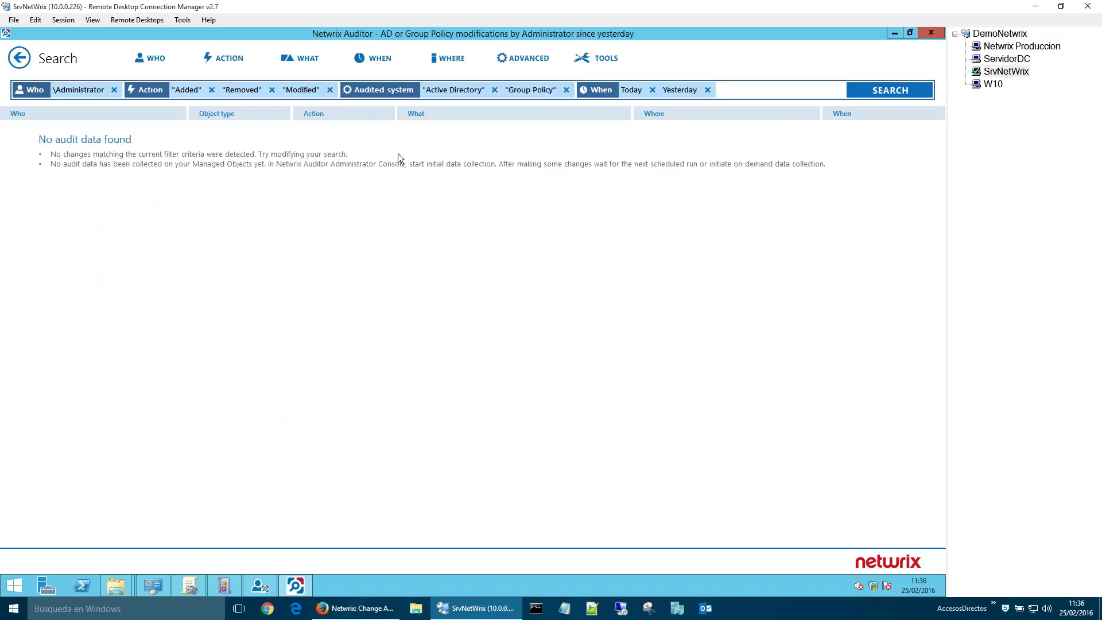
left_click(904, 90)
Step: Replace the search's Today and Yesterday timeframes with Last 7 days
left_click(707, 89)
left_click(652, 90)
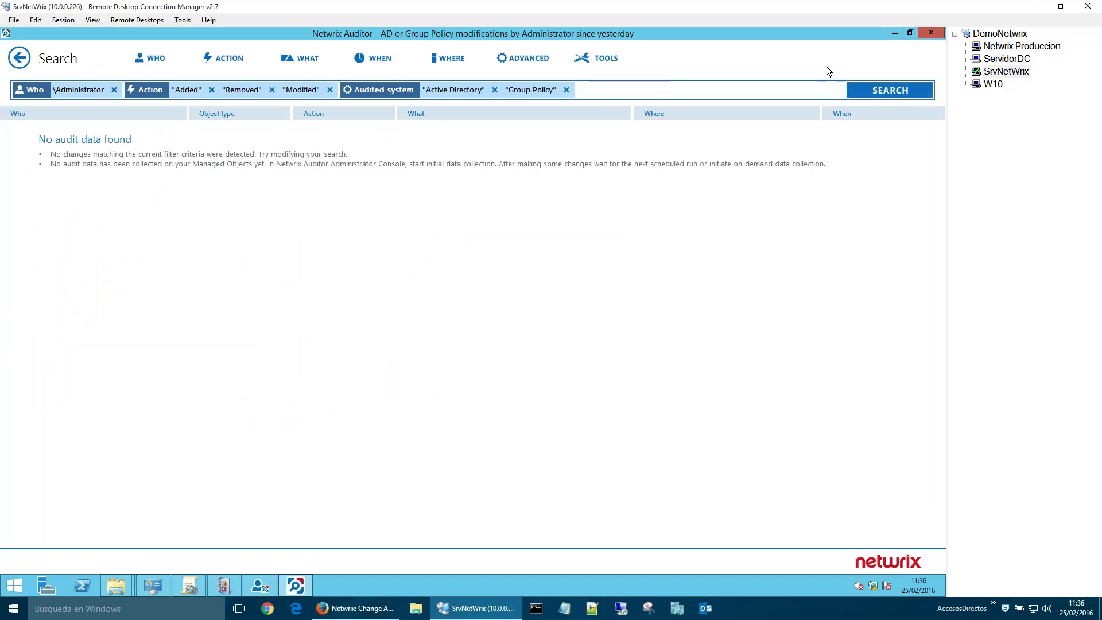
left_click(442, 56)
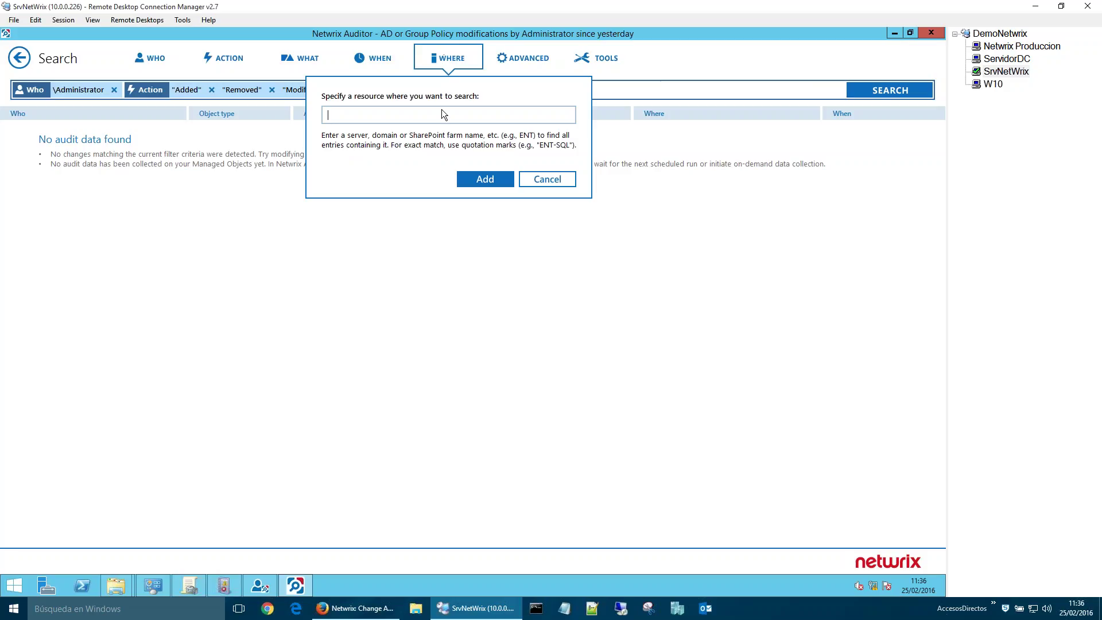
left_click(544, 179)
left_click(377, 56)
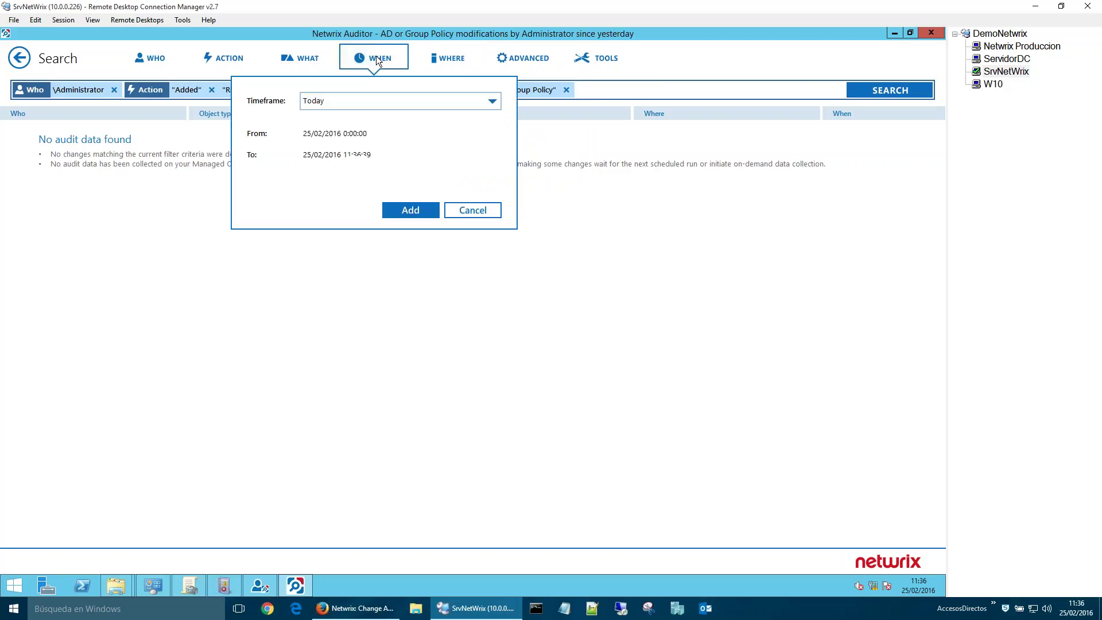
left_click(360, 104)
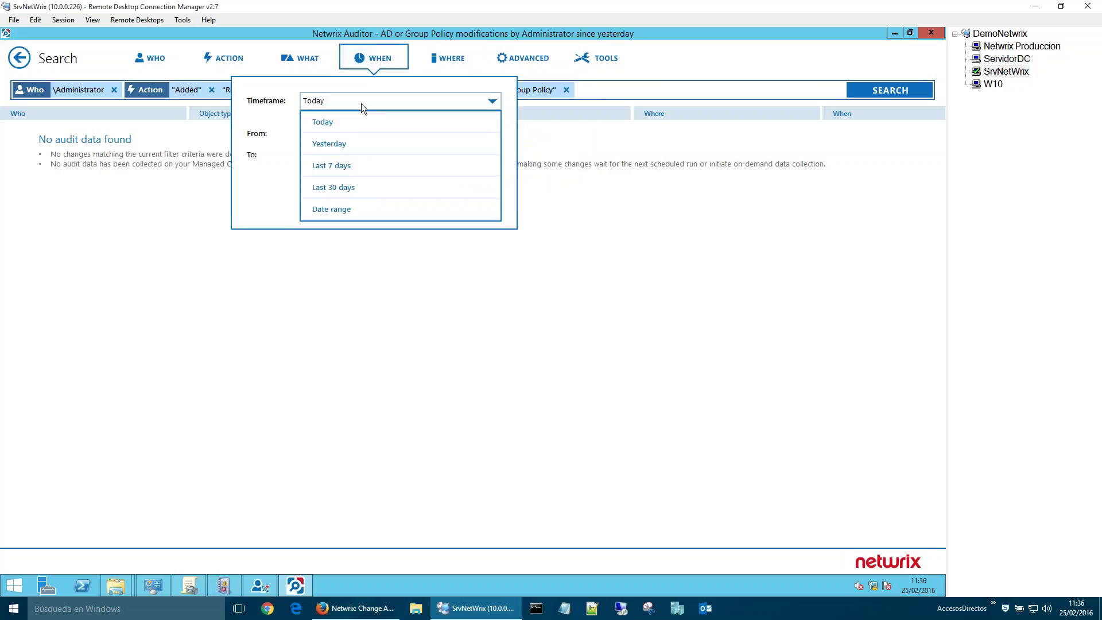
left_click(343, 166)
left_click(411, 210)
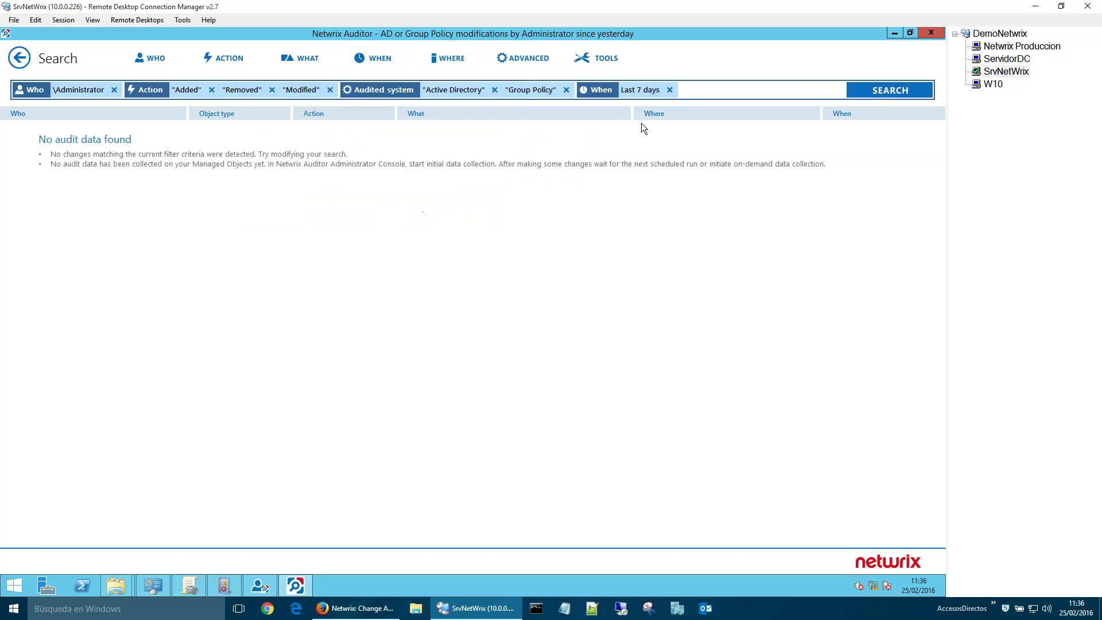
Step: Remove the \Administrator filter from the Who criteria and rerun the search
left_click(908, 89)
left_click(113, 90)
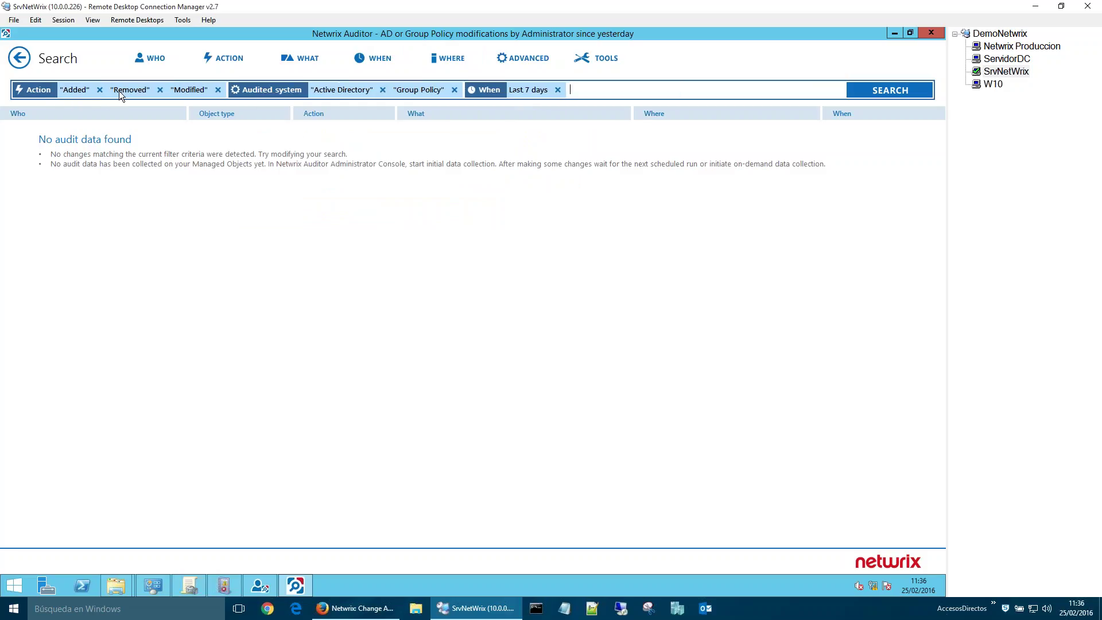
left_click(879, 88)
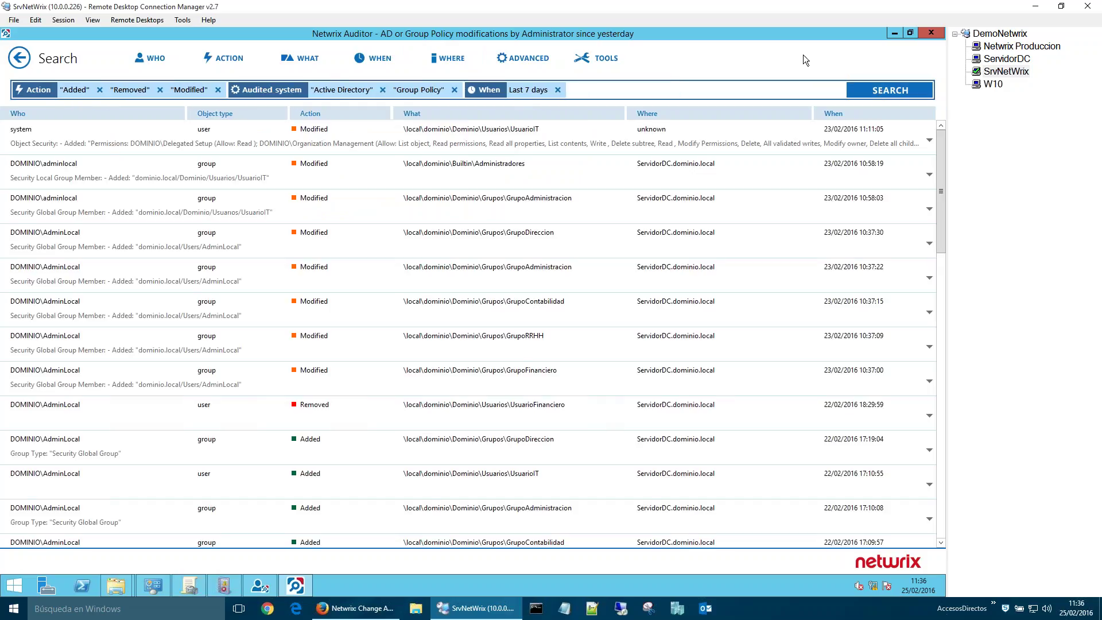
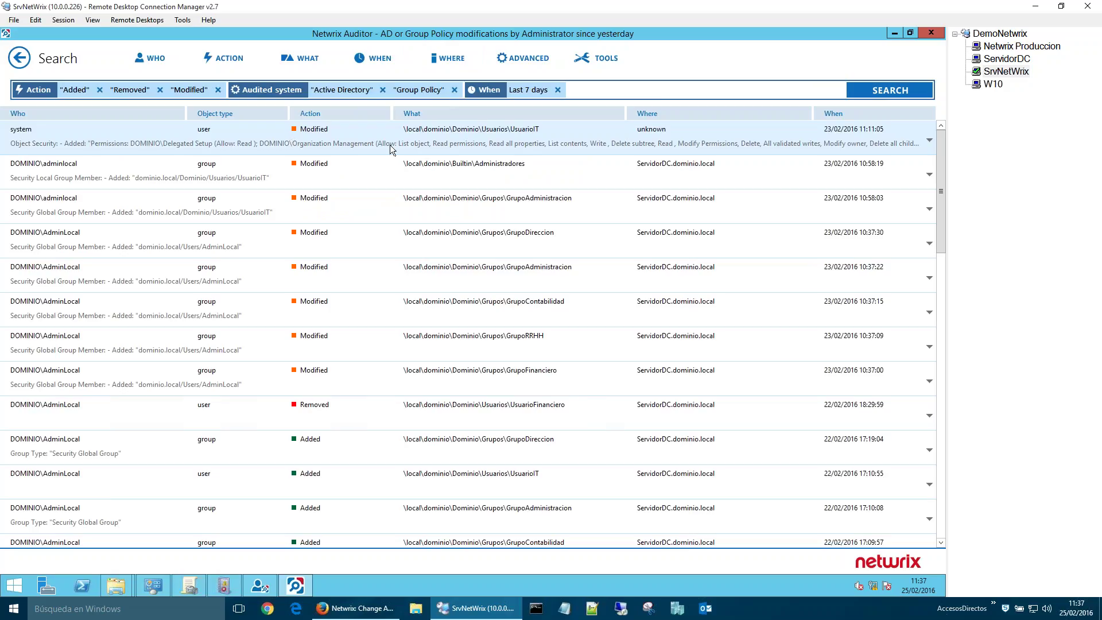
Step: Expand the UsuarioIT modification entry, read its full permission details, and collapse it again in the results
left_click(424, 145)
double_click(426, 145)
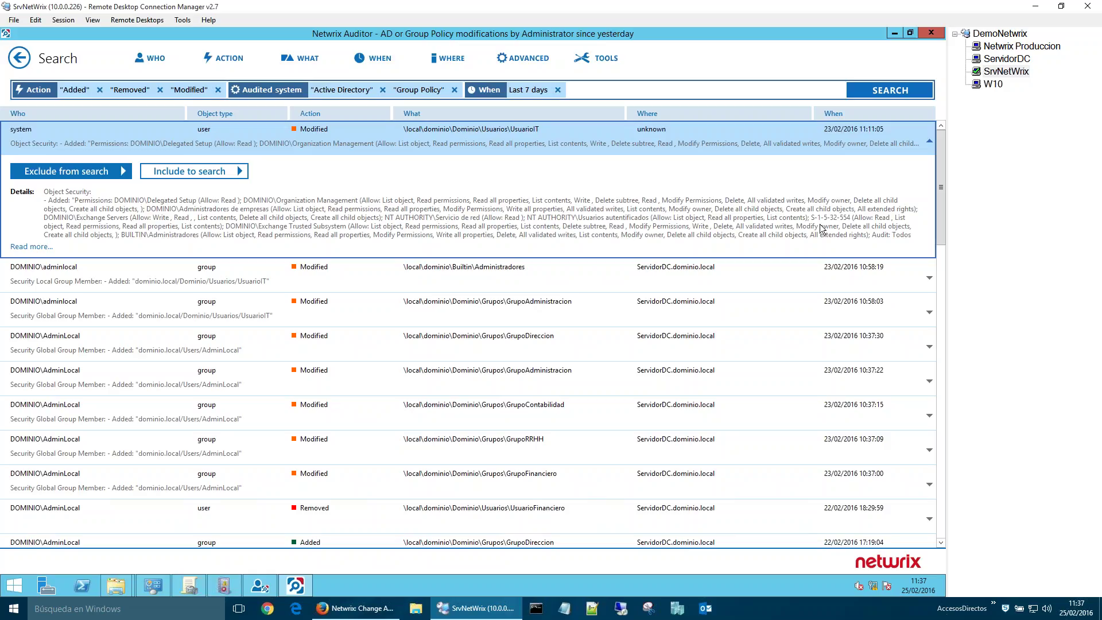
left_click(32, 247)
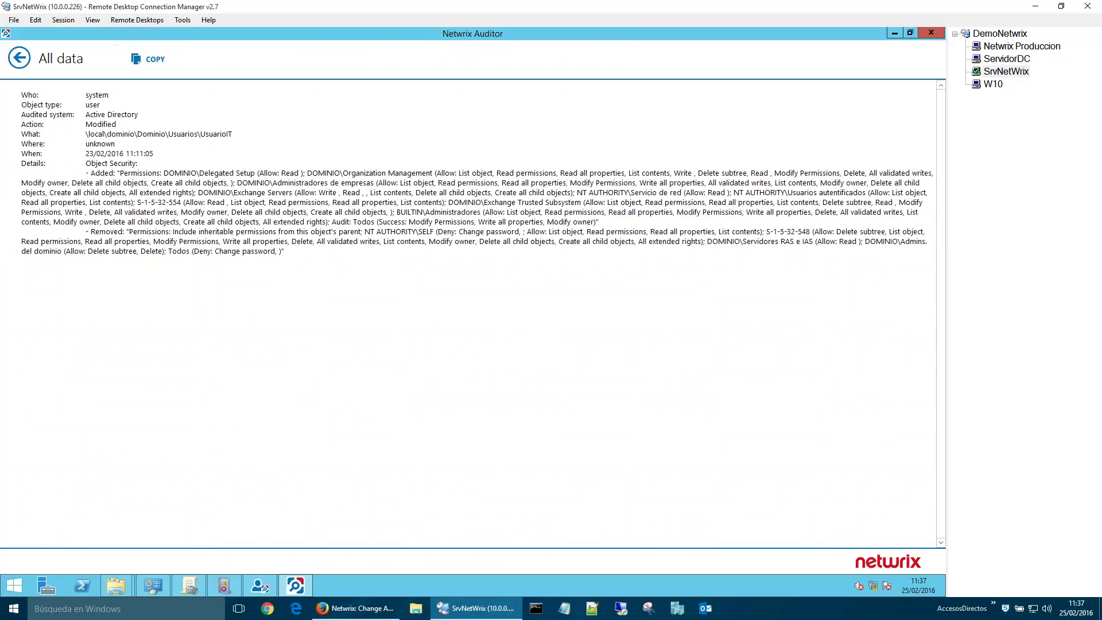
left_click(19, 58)
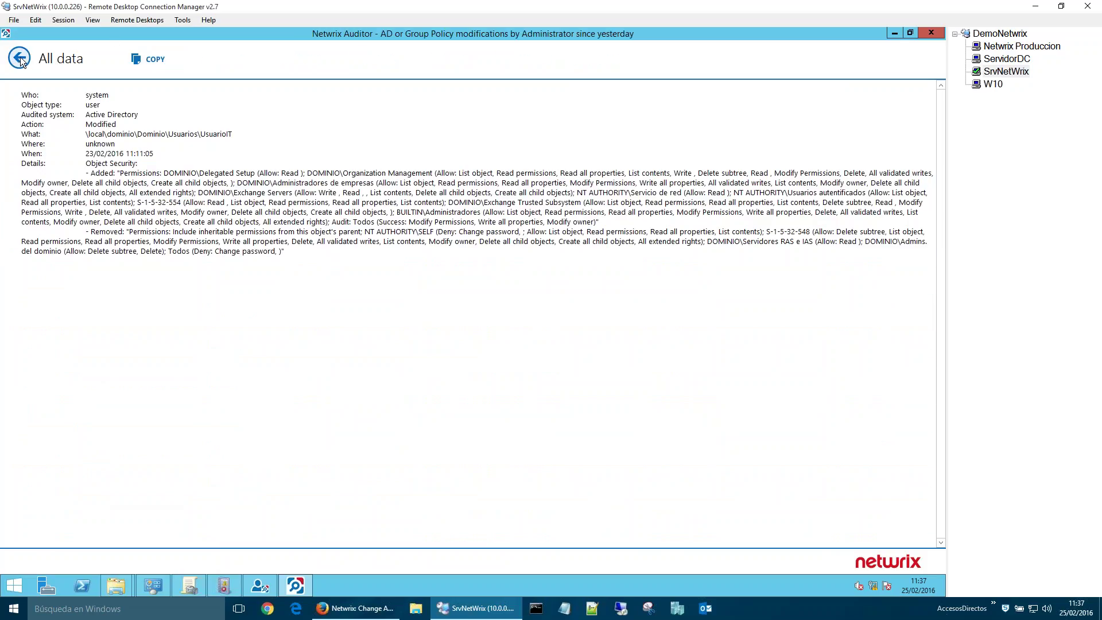
left_click(928, 141)
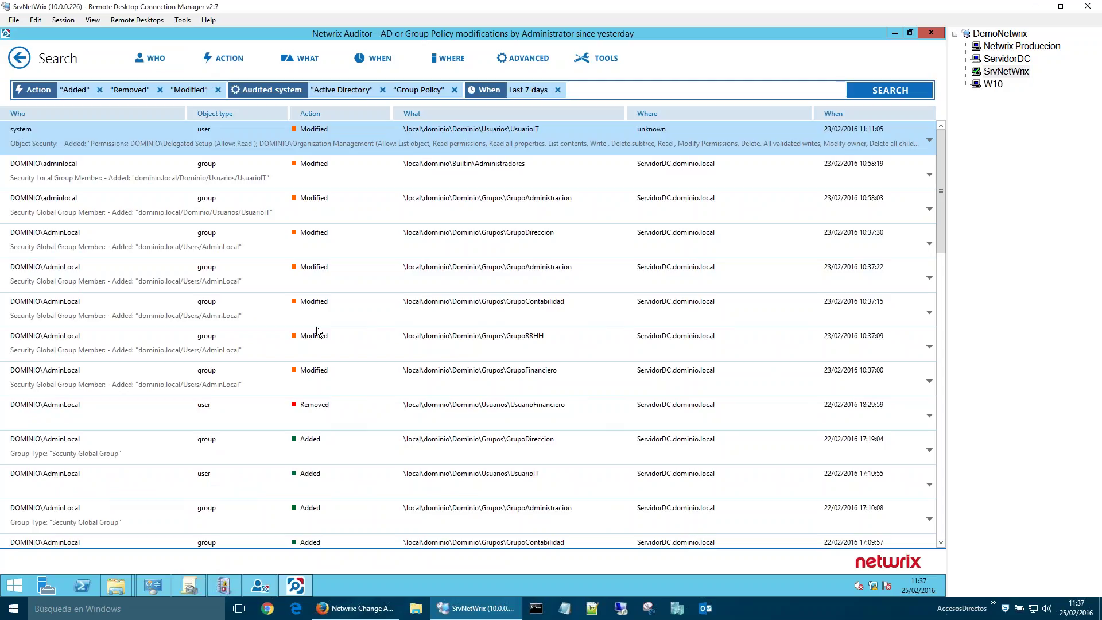
Step: Examine the rest of the search results, including the added Dominio organizational unit and the system's modification of Administradores de esquema
scroll(315, 326, "down", 10)
scroll(316, 326, "down", 5)
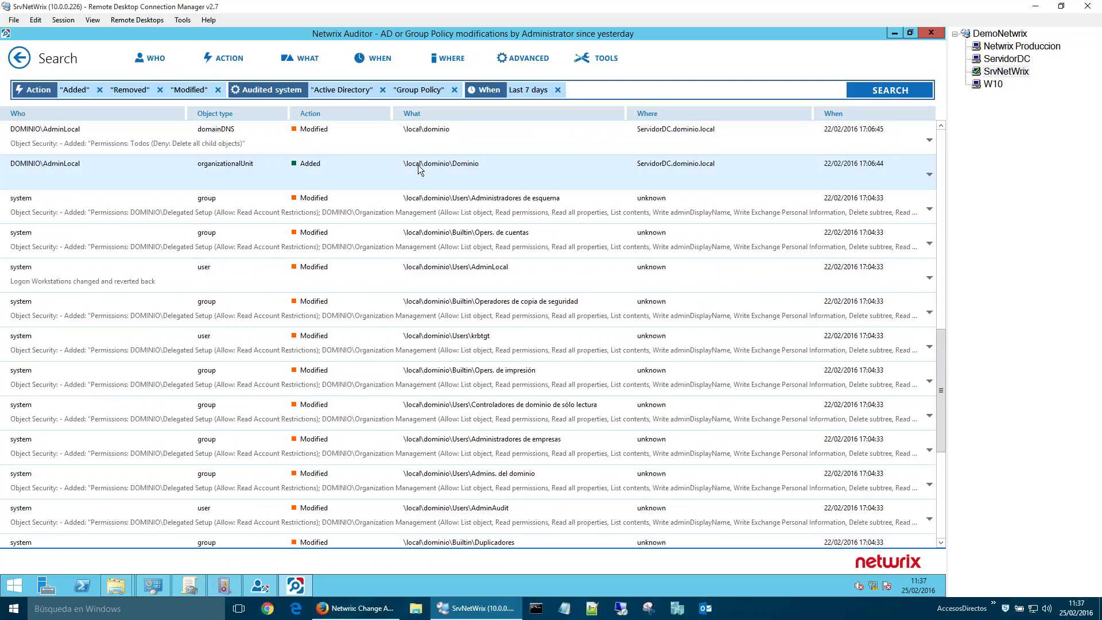
left_click(395, 165)
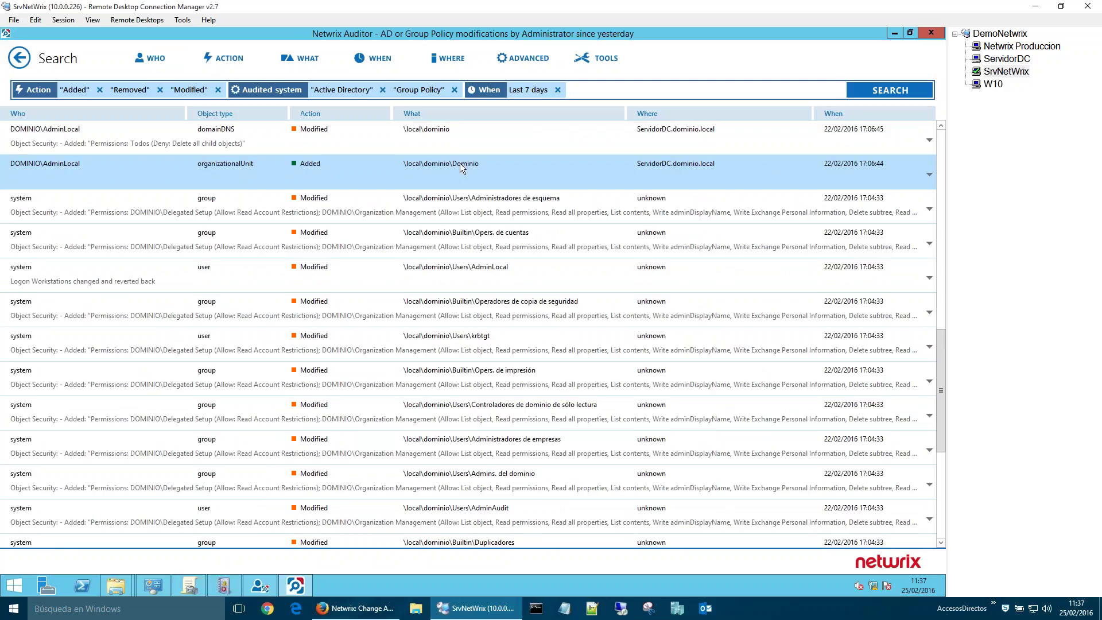
left_click(507, 201)
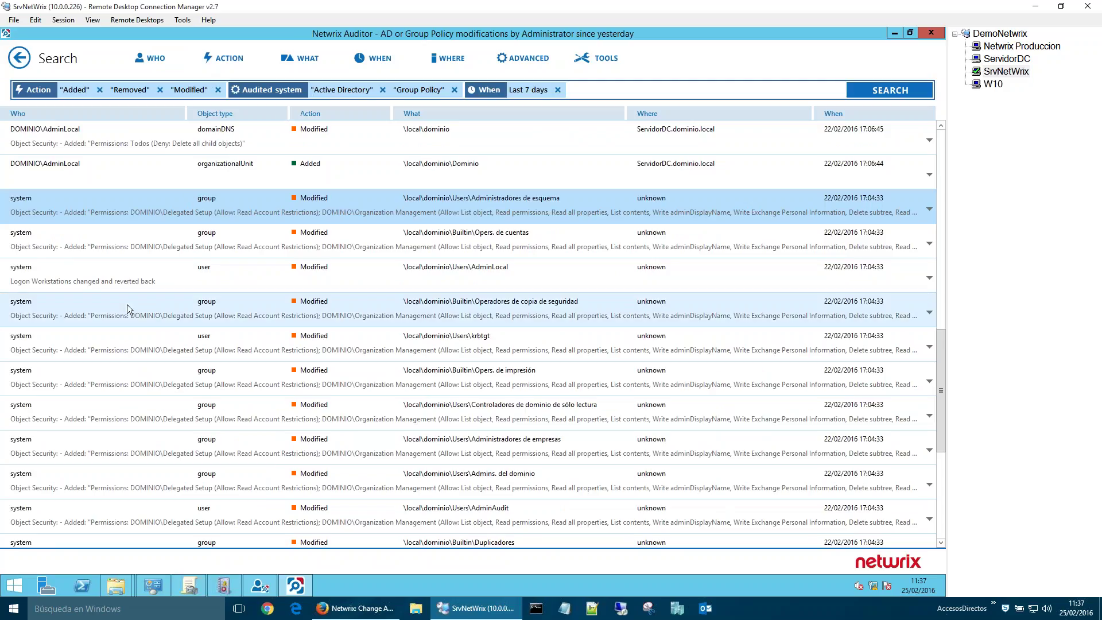
scroll(126, 304, "up", 5)
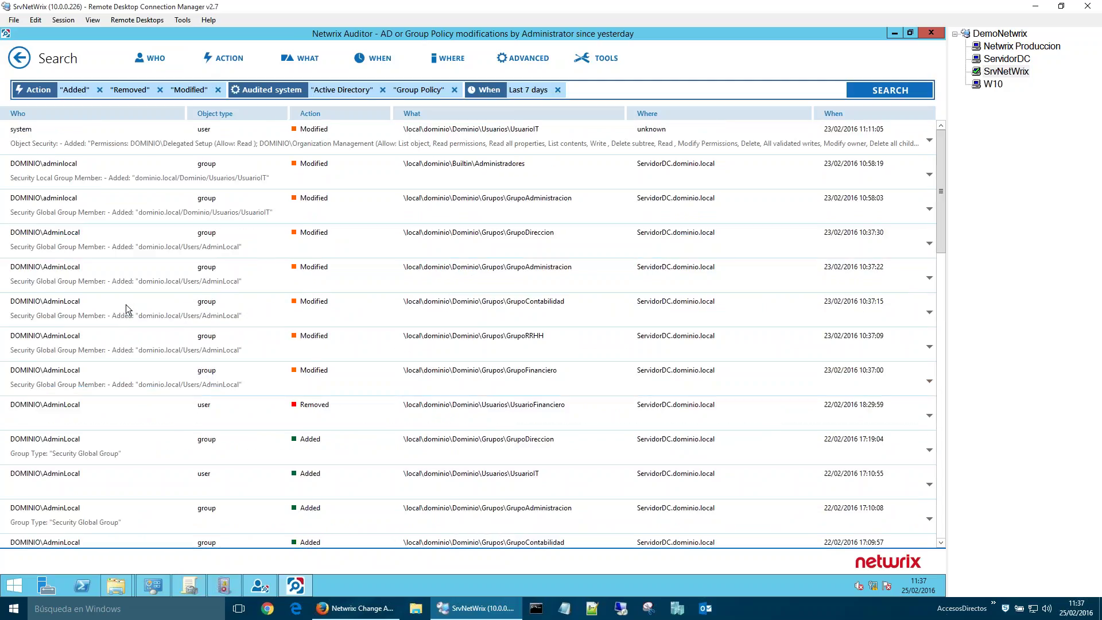
scroll(126, 304, "down", 5)
scroll(119, 397, "down", 5)
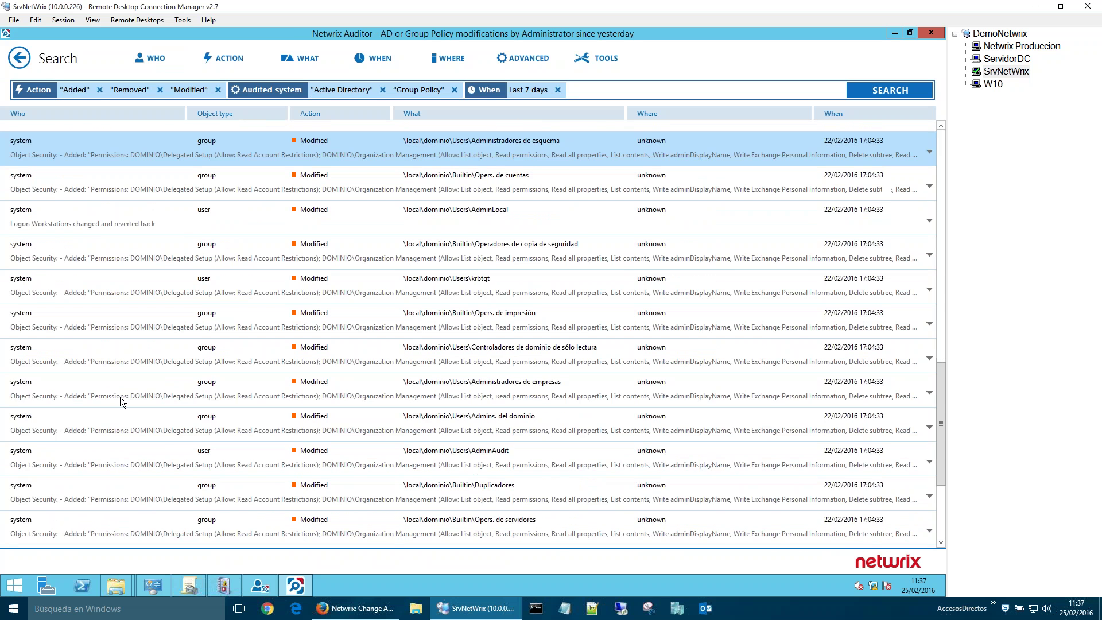
scroll(101, 394, "up", 10)
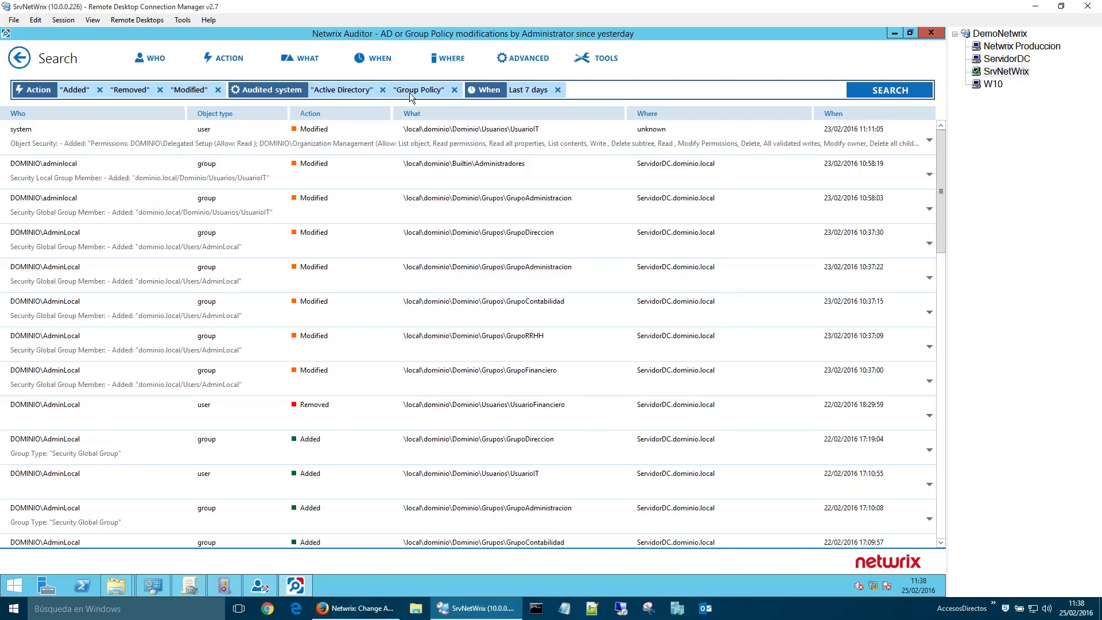
Step: View the Group Policy Audit Database Settings and its AuditIntelligence saved search for AD or Group Policy modifications, and return to the console
left_click(930, 34)
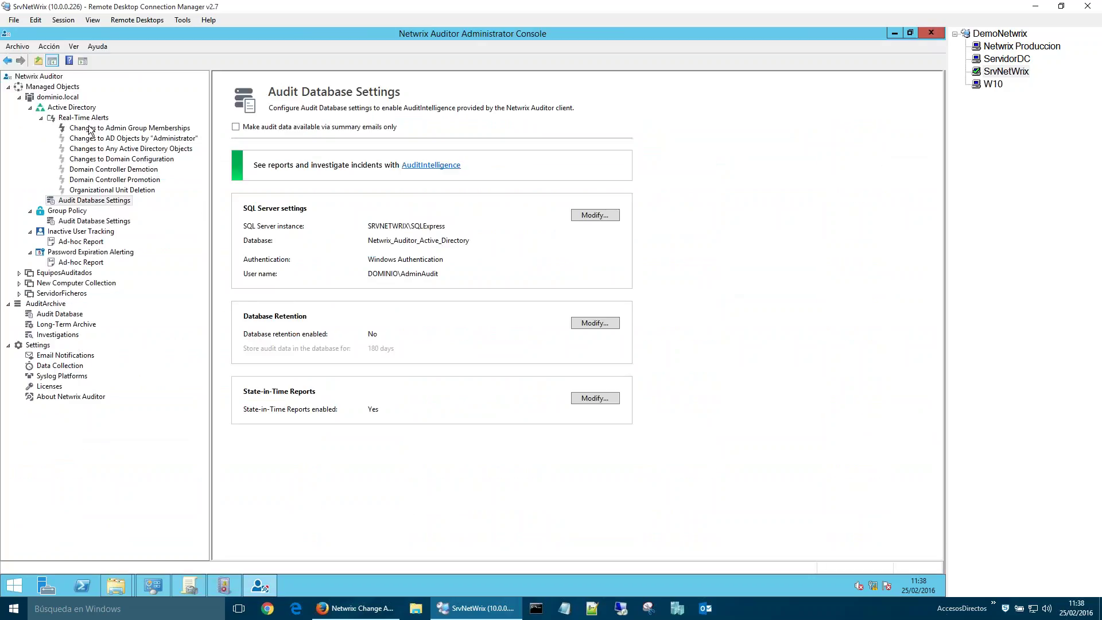
left_click(86, 221)
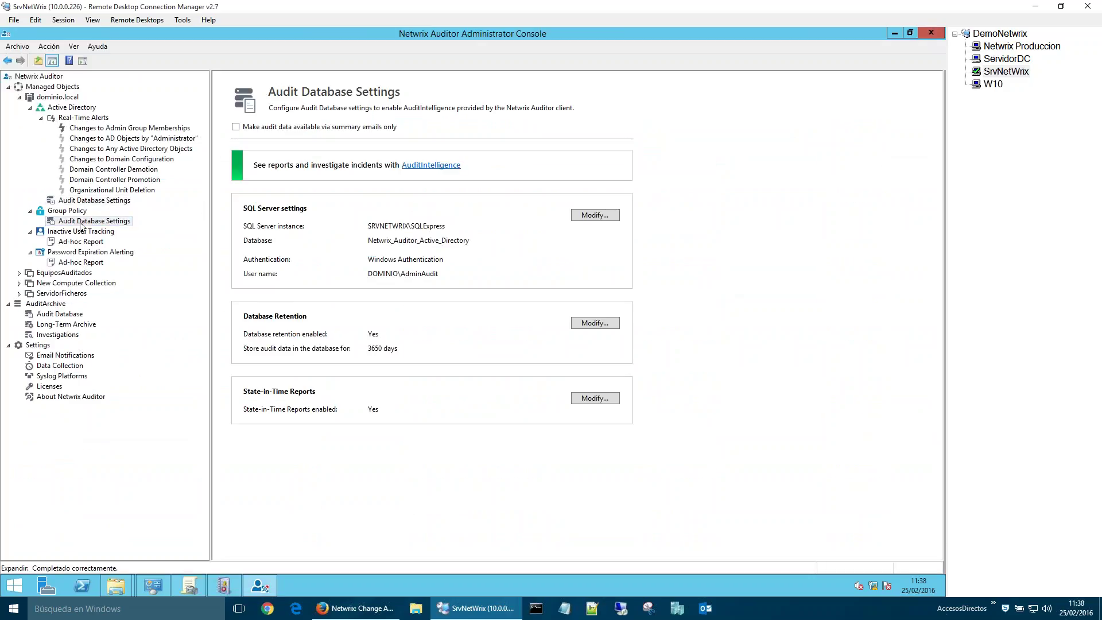
left_click(430, 165)
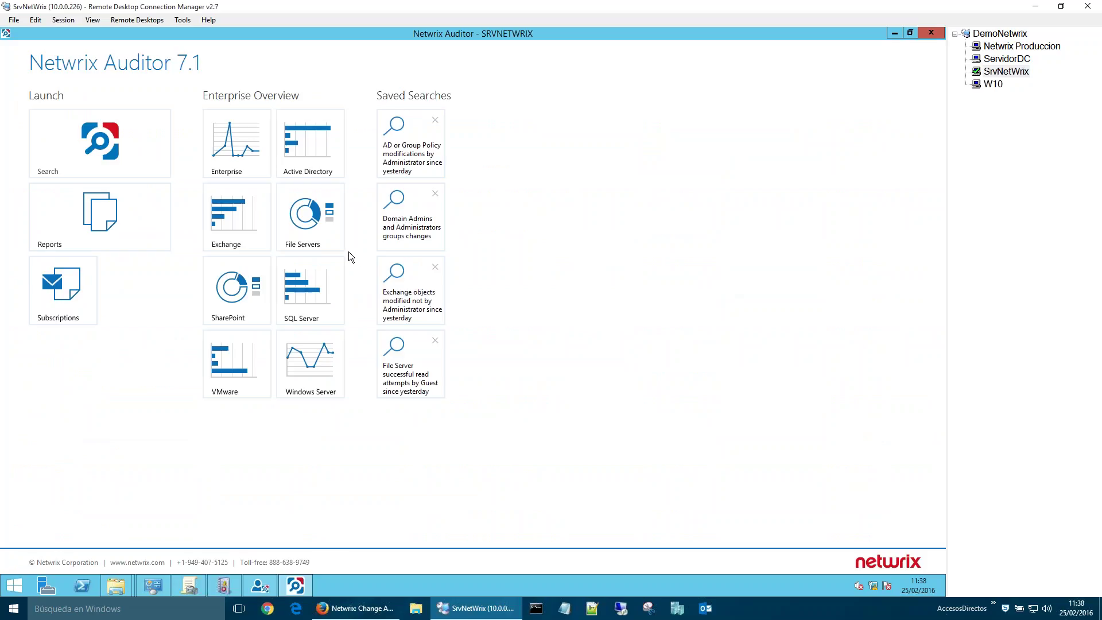
left_click(404, 144)
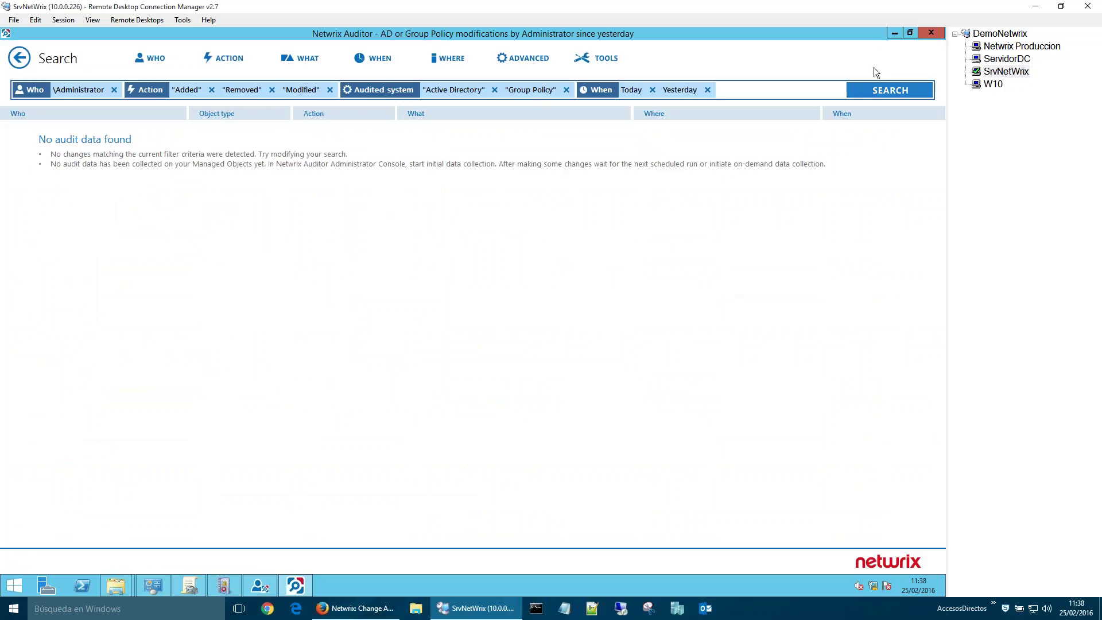
left_click(930, 33)
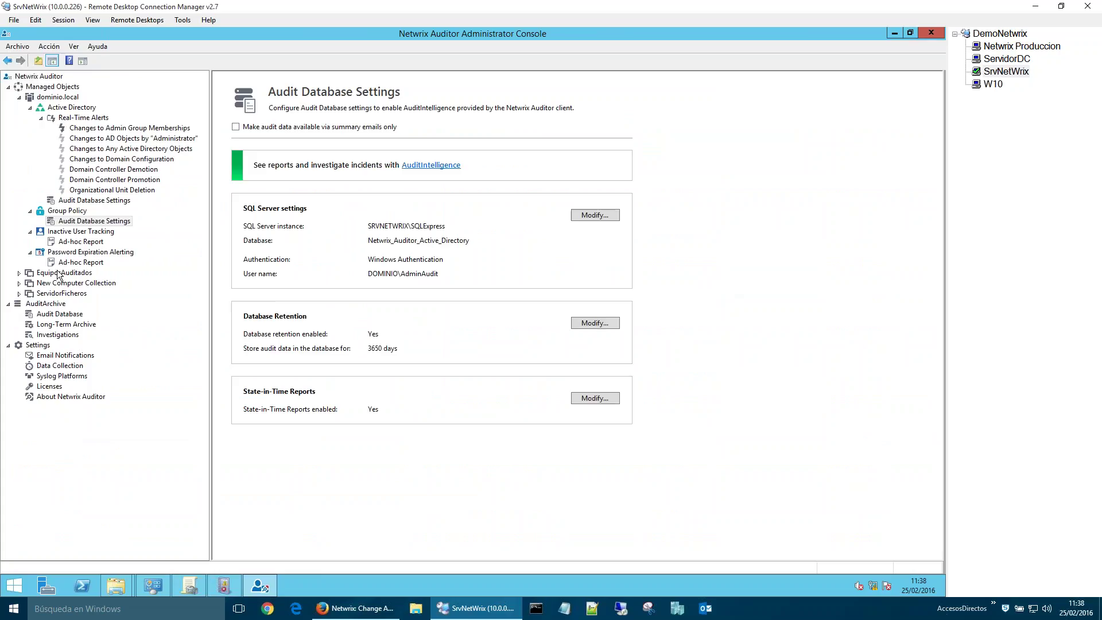
Step: Expand the EquiposAuditados, New Computer Collection and ServidorFicheros managed objects to show their audited systems
left_click(19, 273)
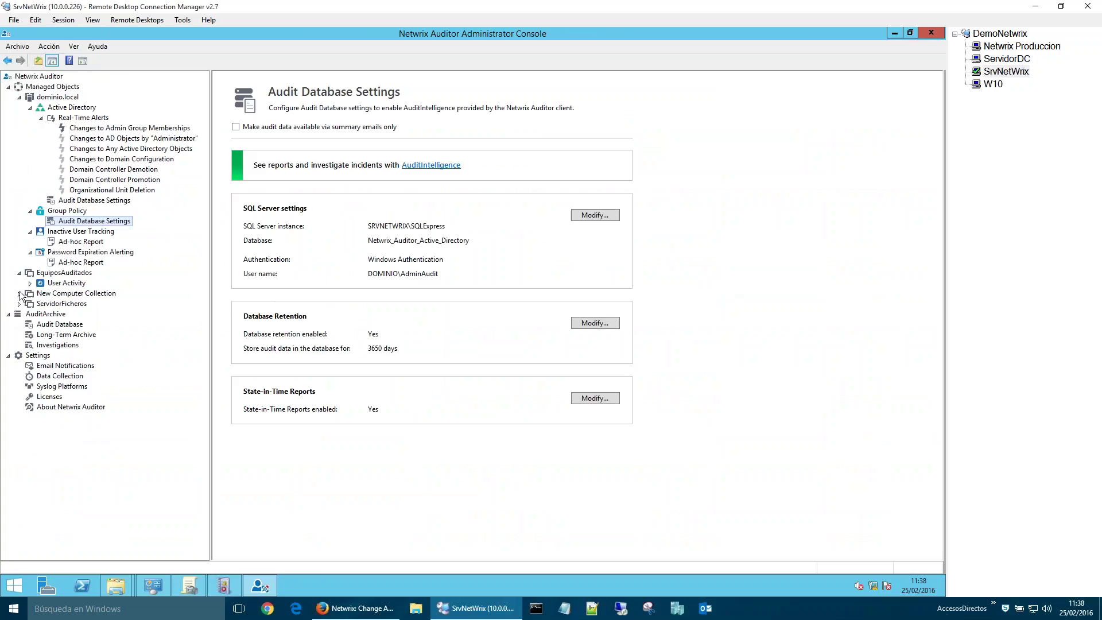
left_click(19, 293)
left_click(19, 314)
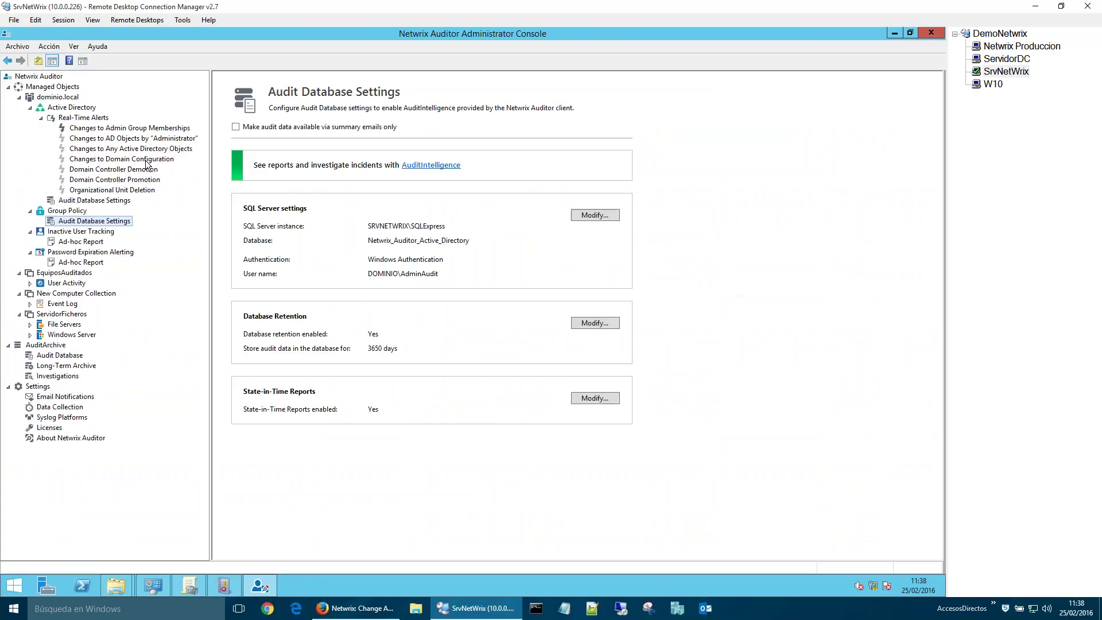
Step: View the Managed Objects, dominio.local and welcome pages, and expand the User Activity and File Servers audited systems
left_click(55, 87)
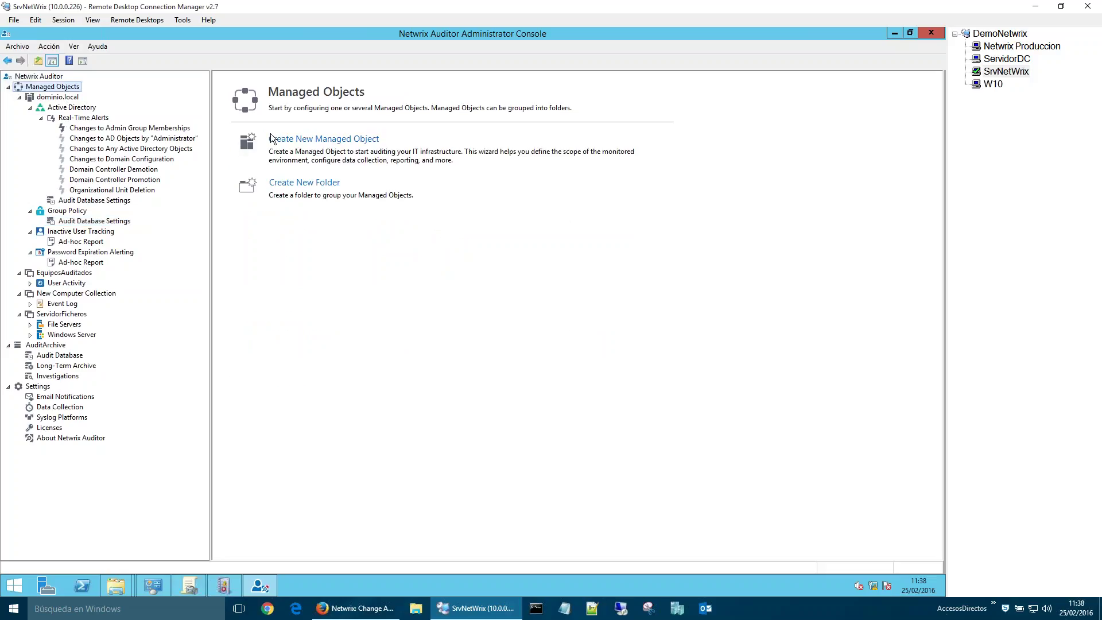
left_click(72, 97)
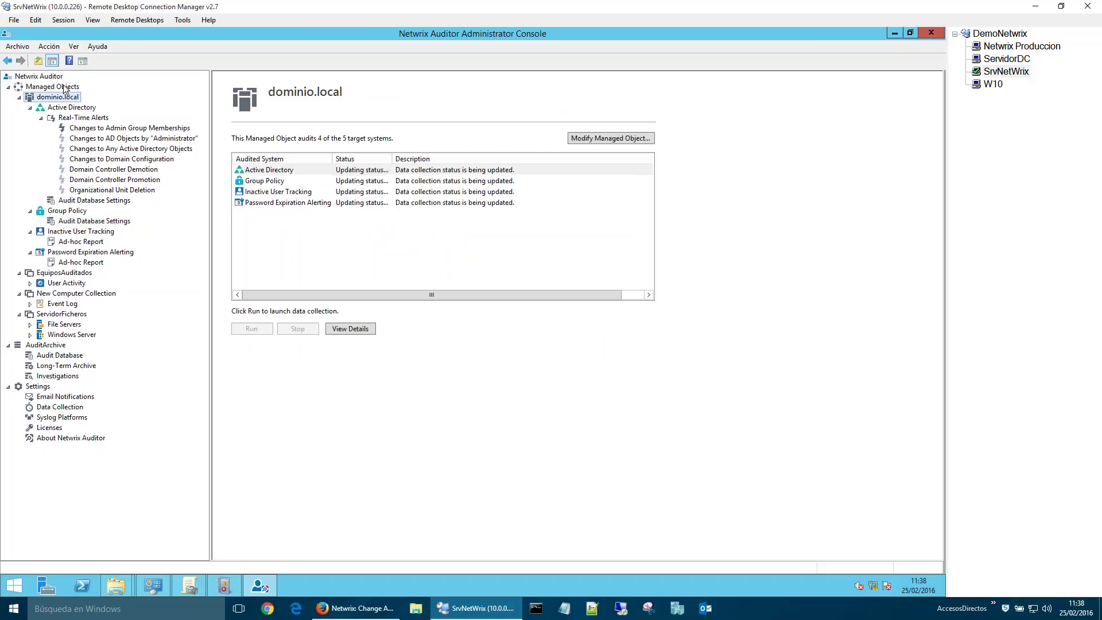
left_click(56, 77)
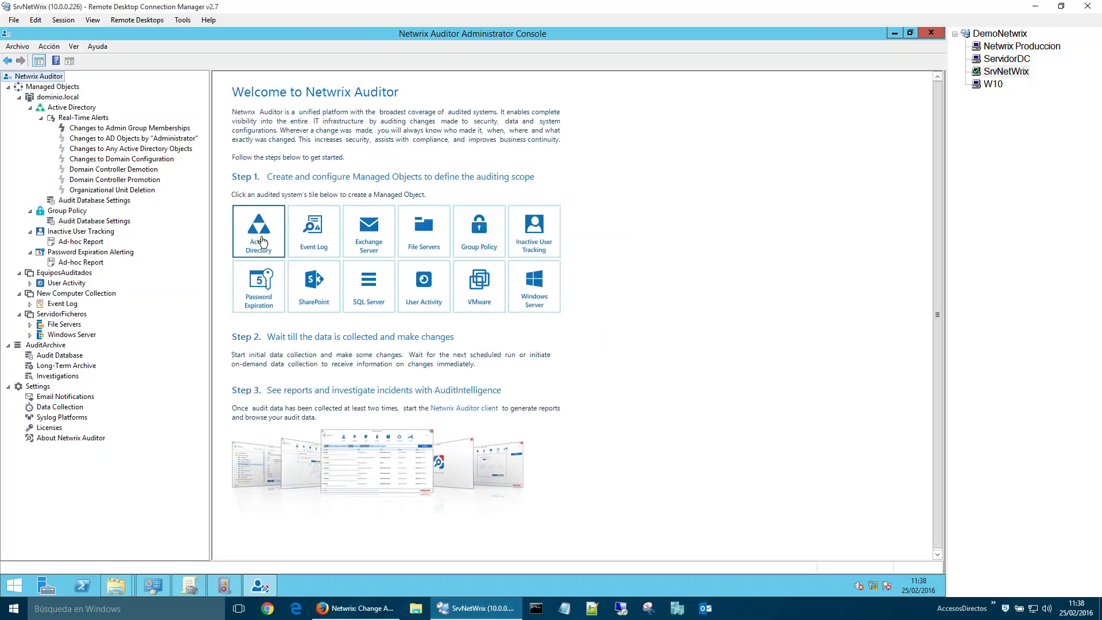
left_click(402, 239)
left_click(30, 283)
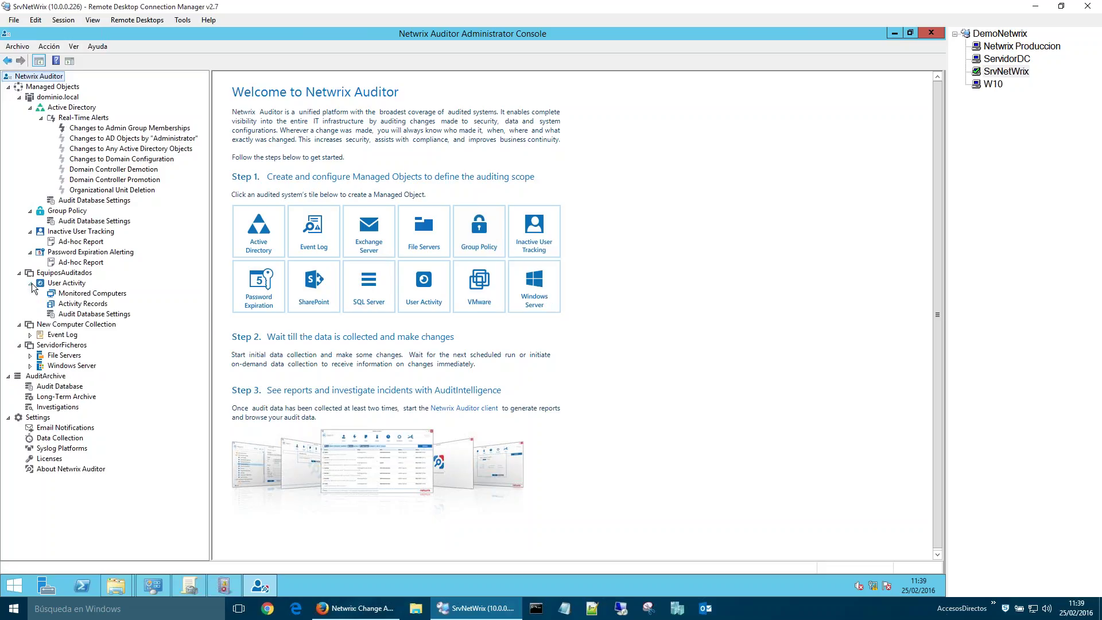
left_click(30, 355)
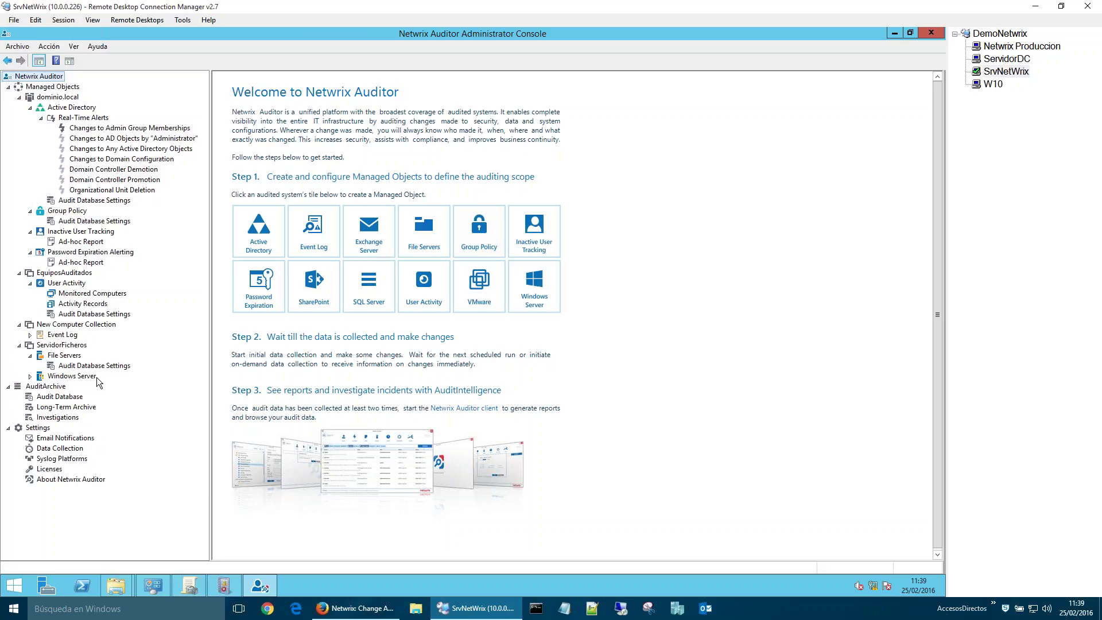
Step: Try adding SQL Server to the ServidorFicheros target systems, accepting the creation of its audit database
left_click(80, 345)
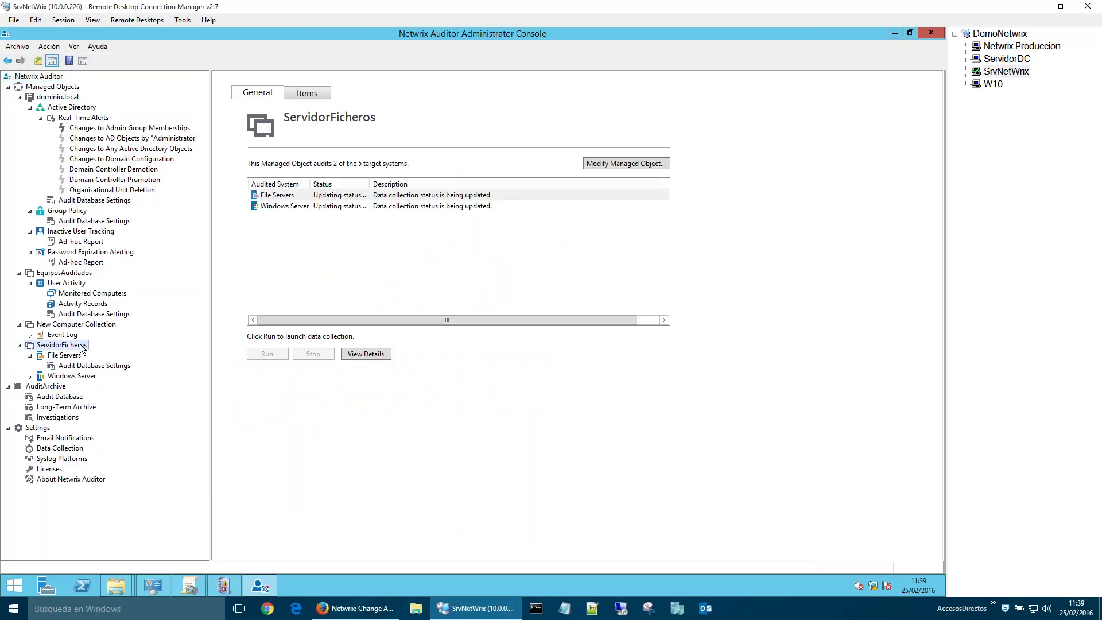
right_click(80, 345)
left_click(90, 353)
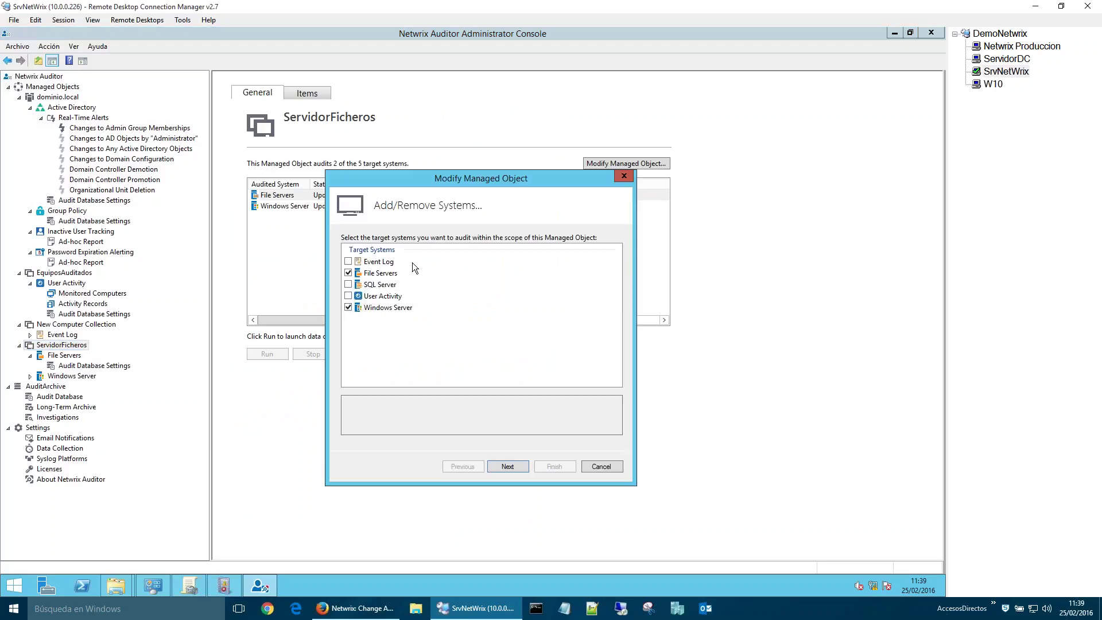
left_click(381, 285)
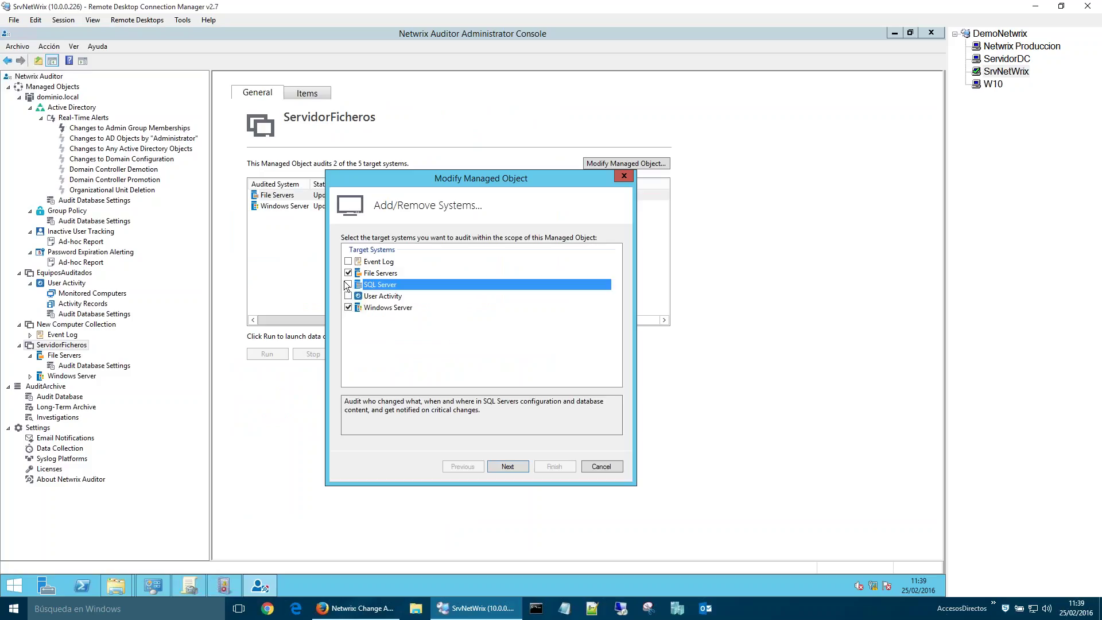
left_click(349, 284)
left_click(508, 466)
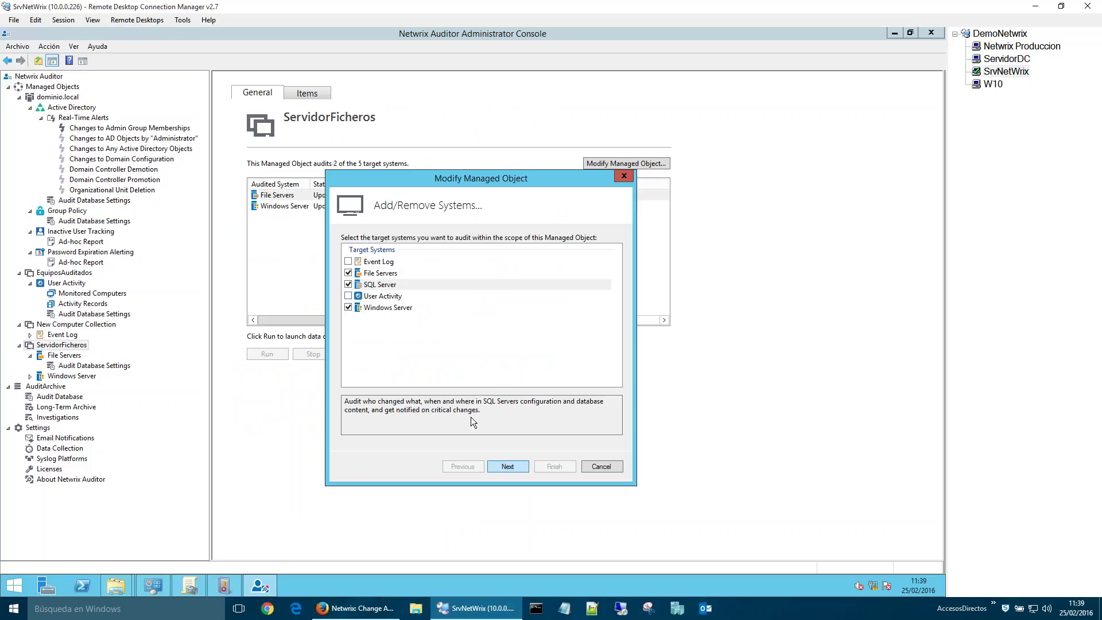
left_click(512, 466)
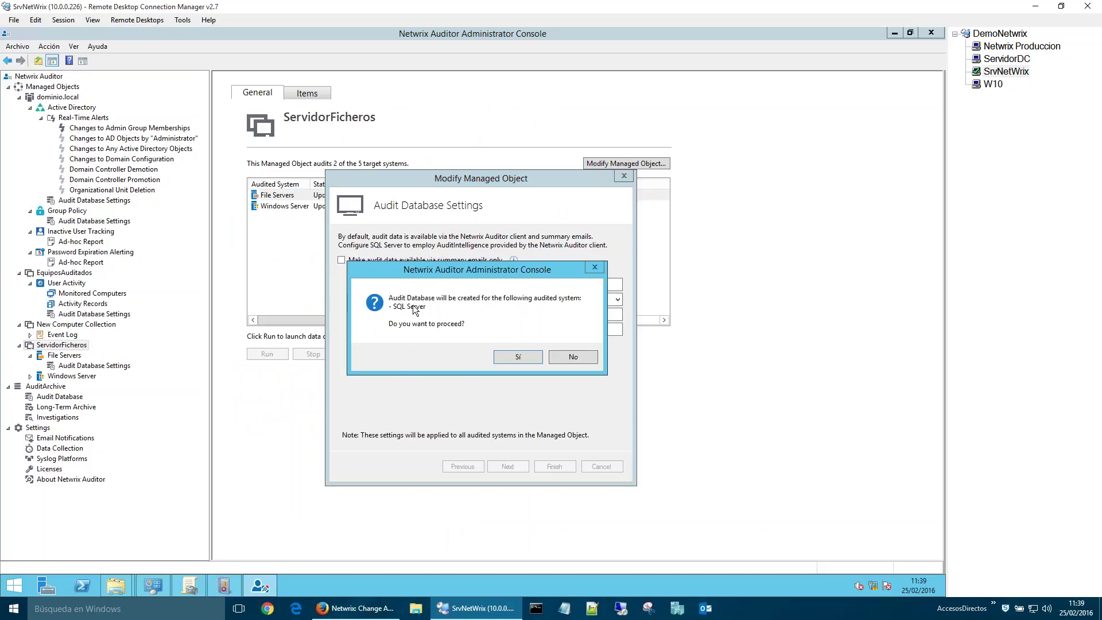
left_click(525, 357)
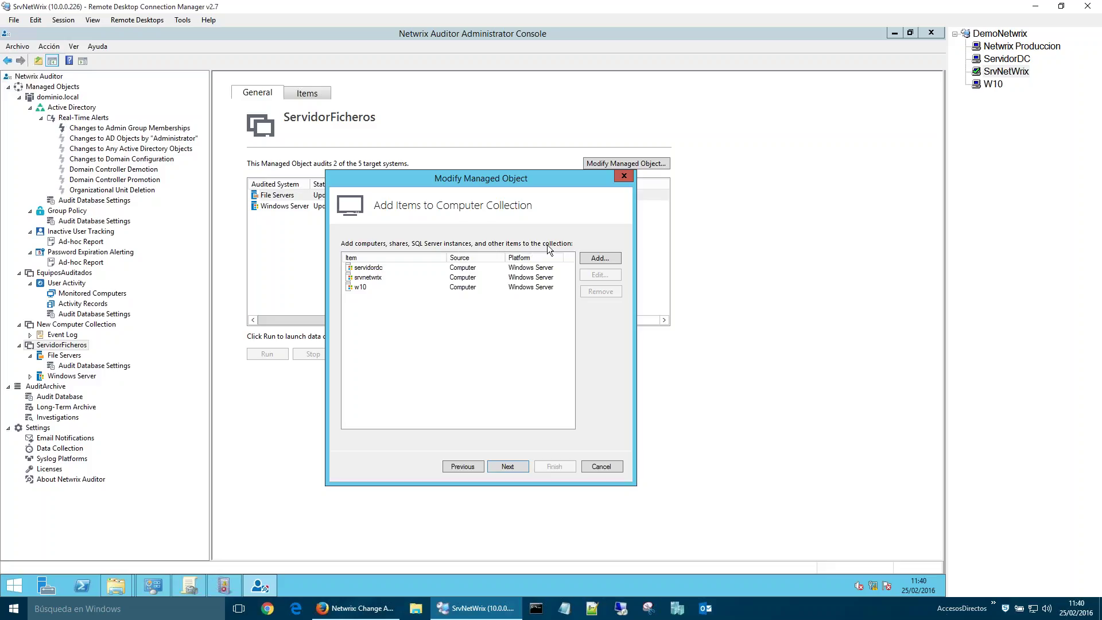
Step: Review the SQL Server Instance, NetApp Filer and Windows File Share item types for a new collection item, and cancel the ServidorFicheros changes
left_click(595, 261)
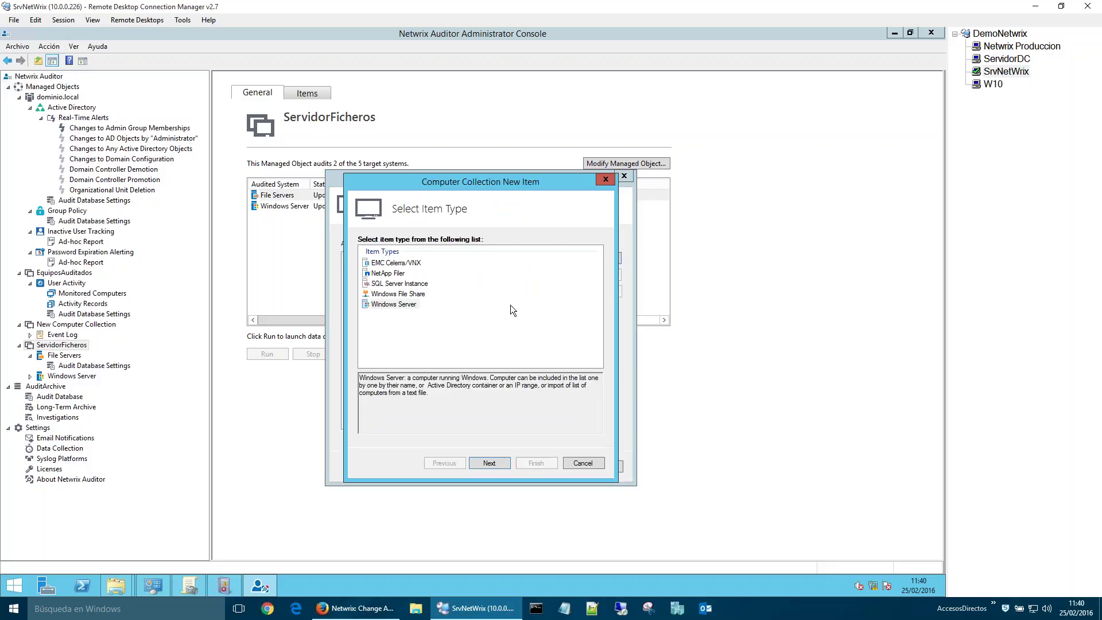
left_click(415, 284)
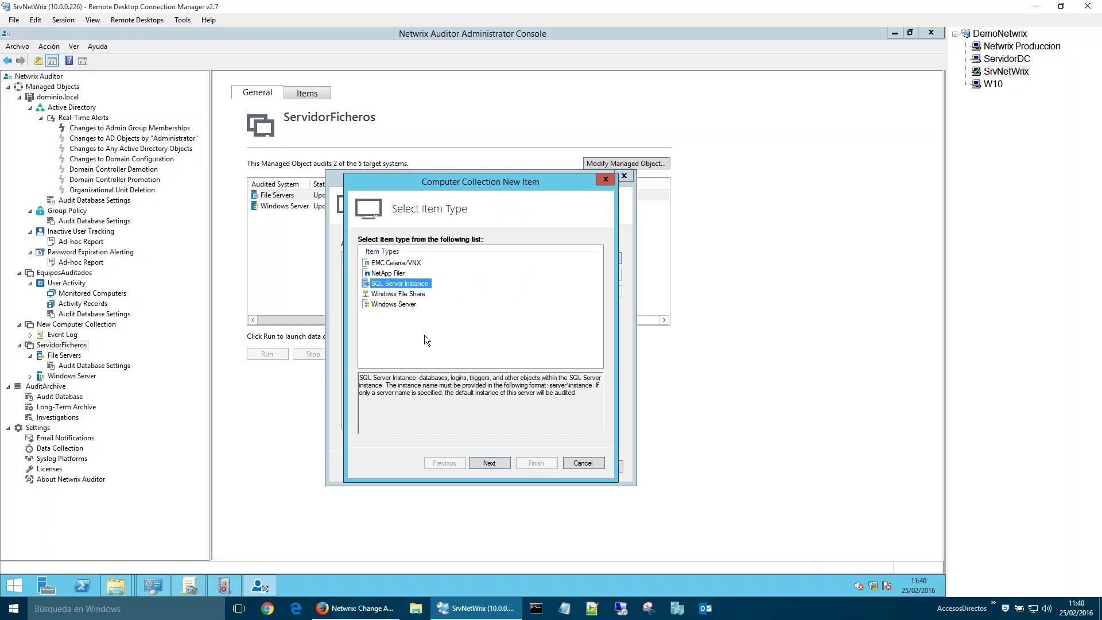
left_click(395, 274)
left_click(395, 294)
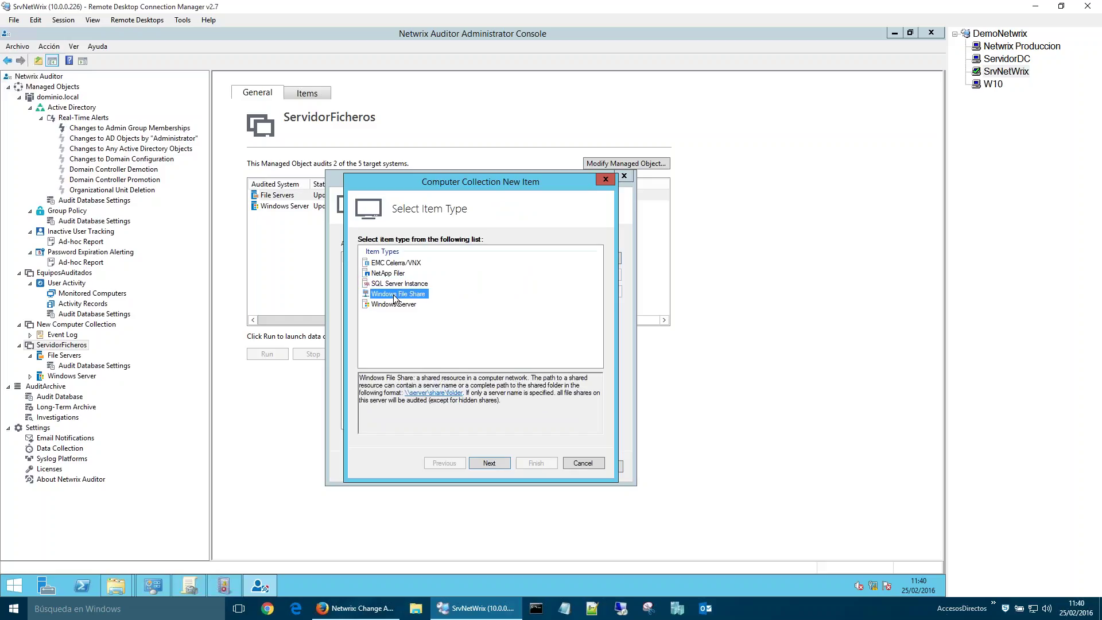
left_click(386, 283)
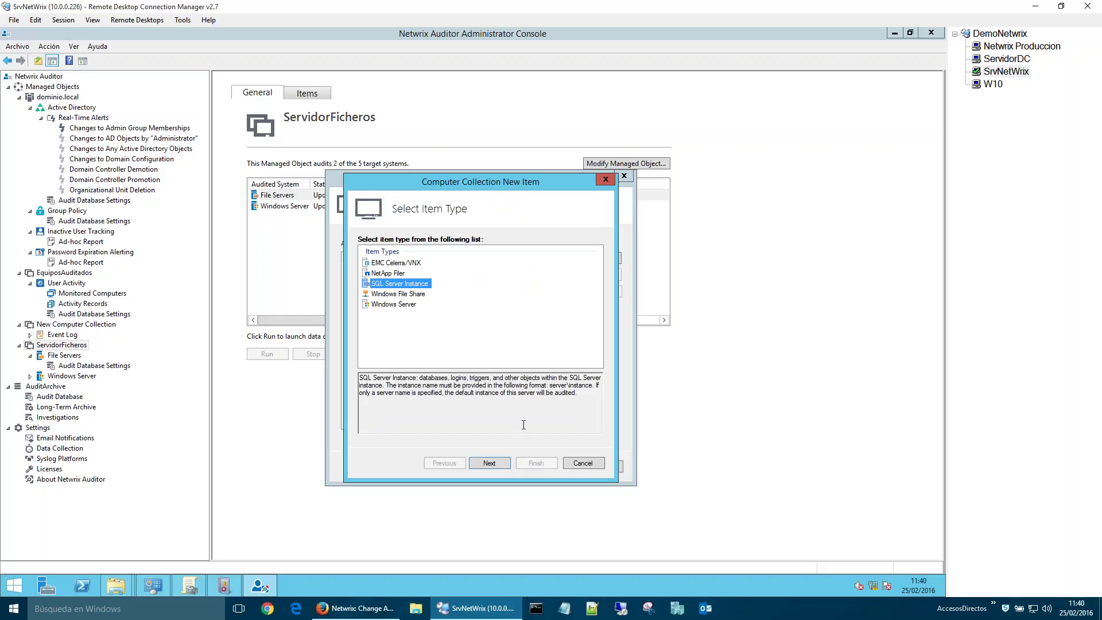
left_click(596, 464)
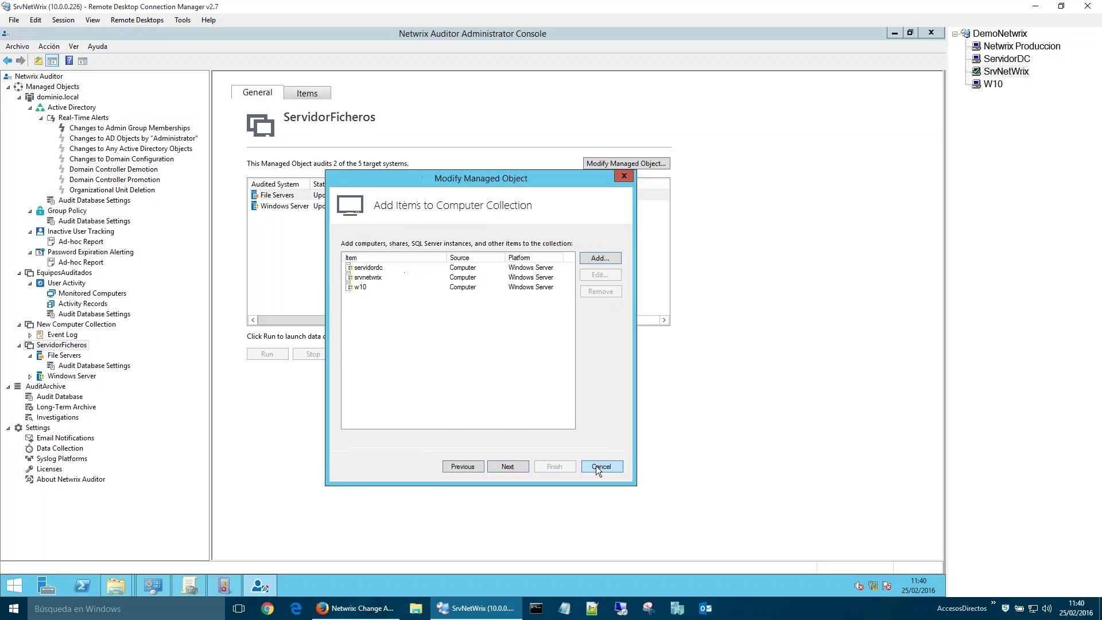
left_click(597, 466)
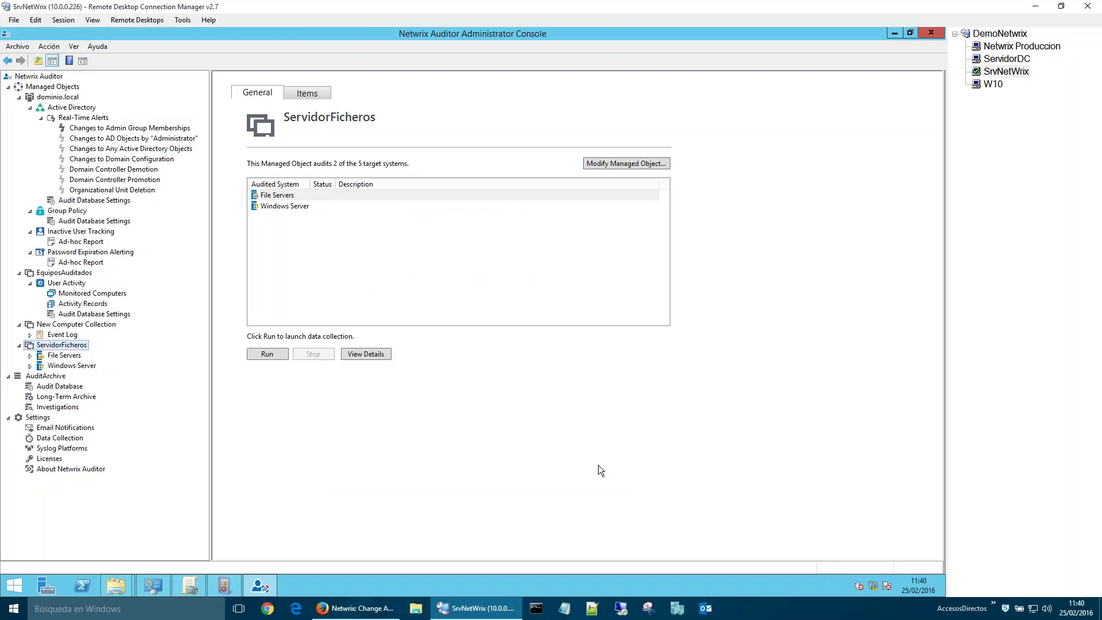
Step: View the File Servers audit settings of ServidorFicheros and its managed items servidordc, srvnetwrix and w10
left_click(30, 354)
left_click(60, 356)
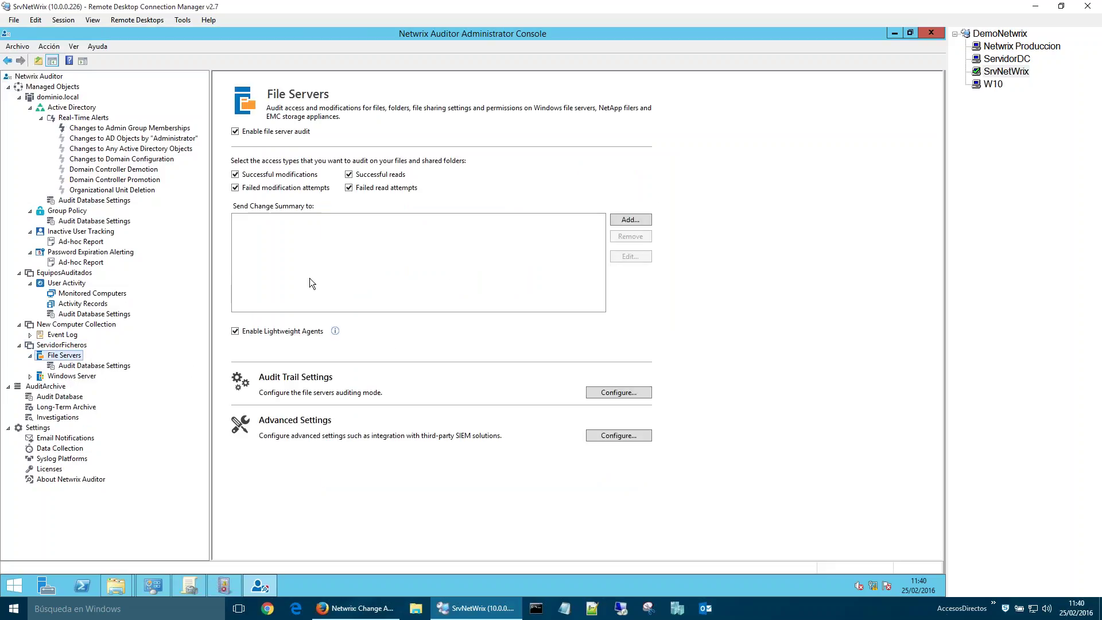
left_click(67, 345)
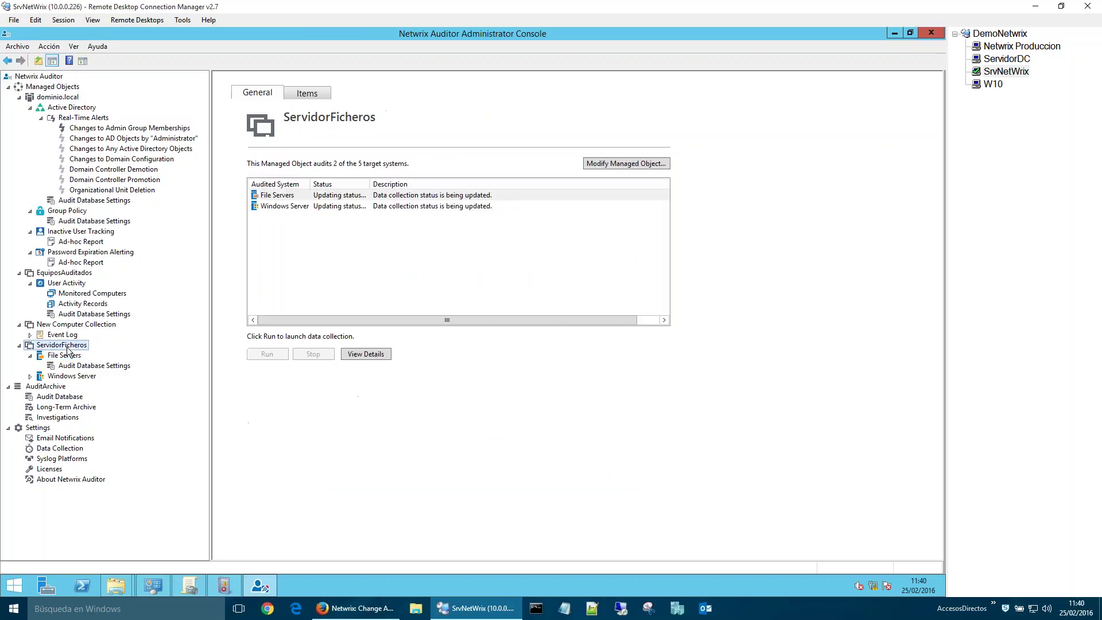
left_click(310, 94)
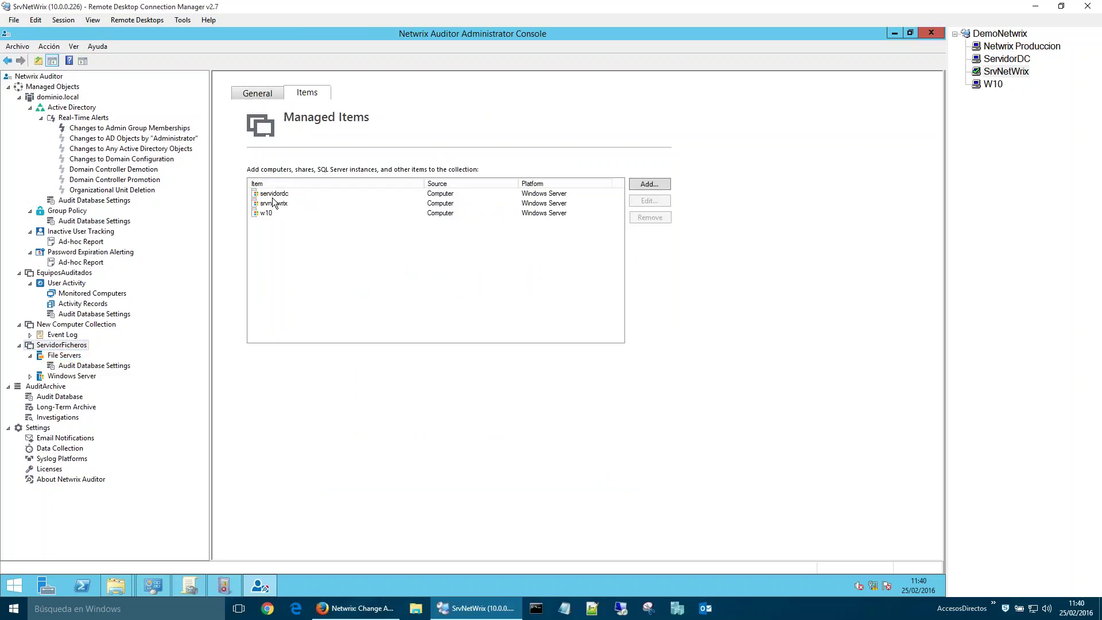
left_click(271, 197)
left_click(278, 203)
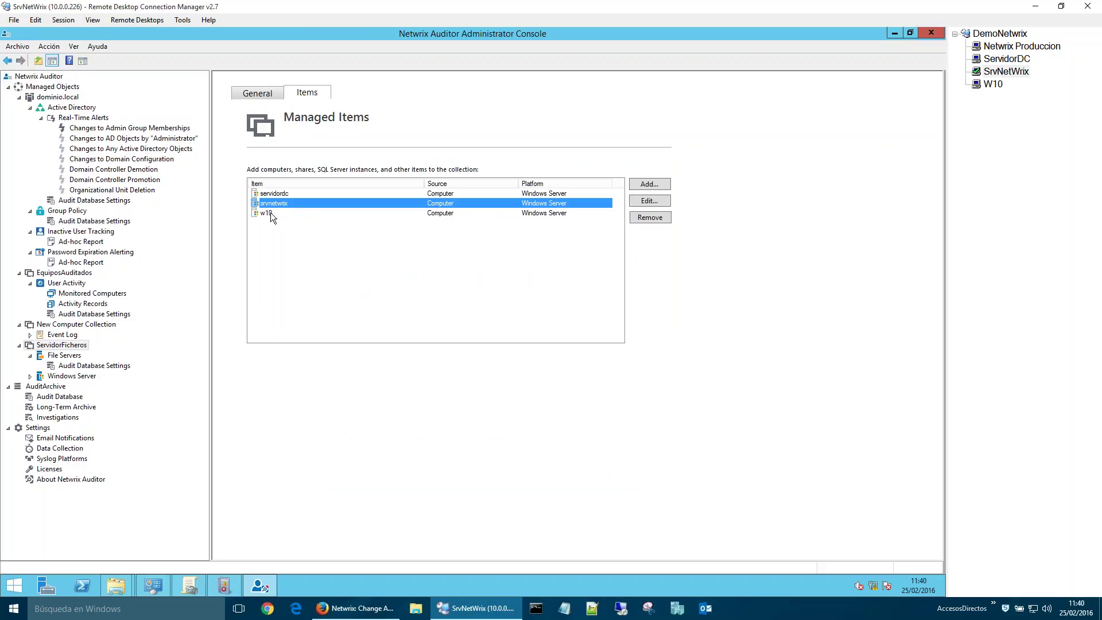
left_click(270, 213)
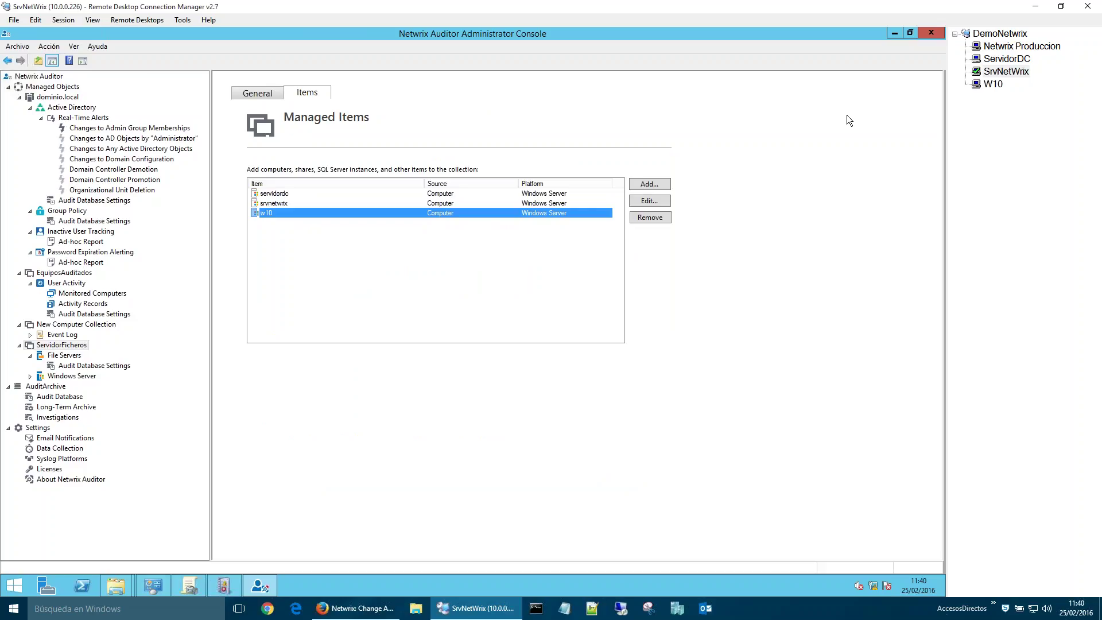
Step: Switch to the Netwrix Produccion session and view the File Servers audit settings and Audit Database Settings of ServidoresDeFicheros
left_click(1042, 47)
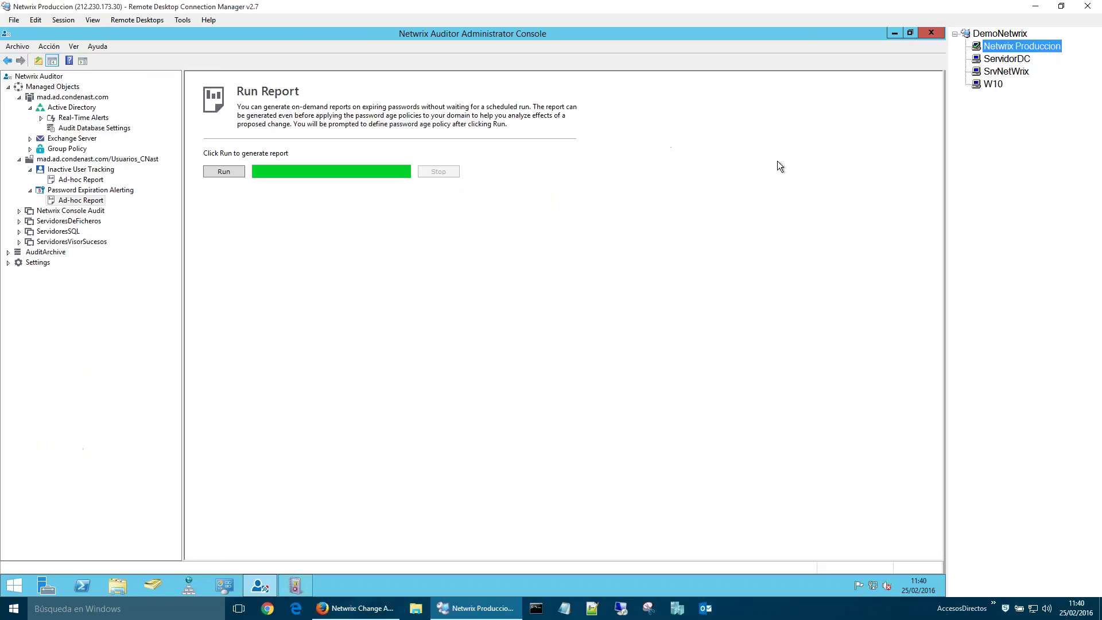
left_click(19, 221)
double_click(39, 232)
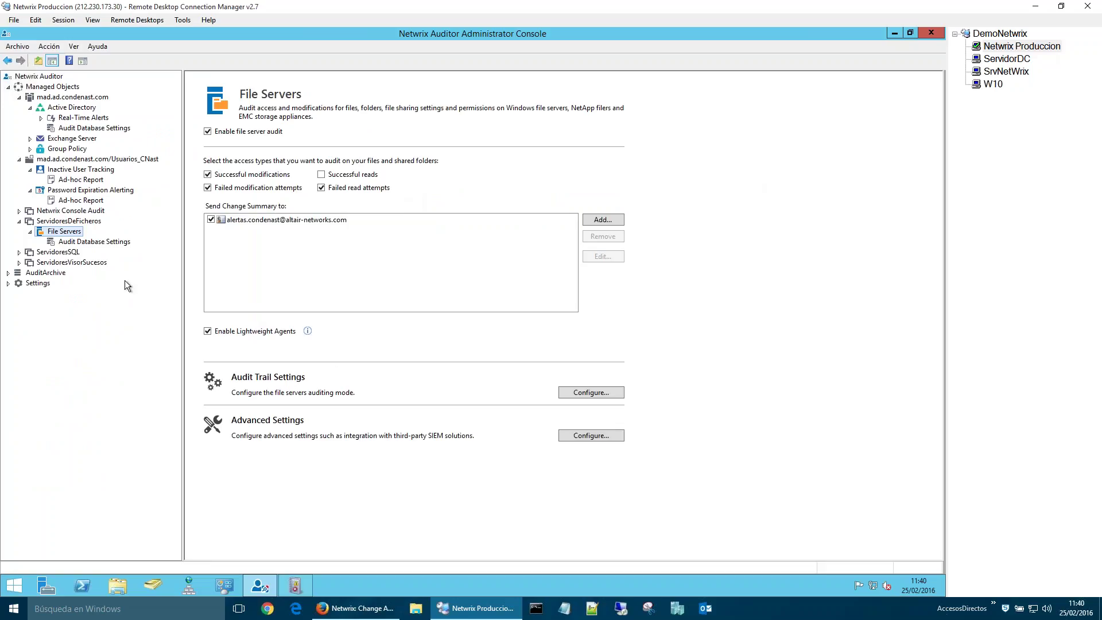
left_click(65, 241)
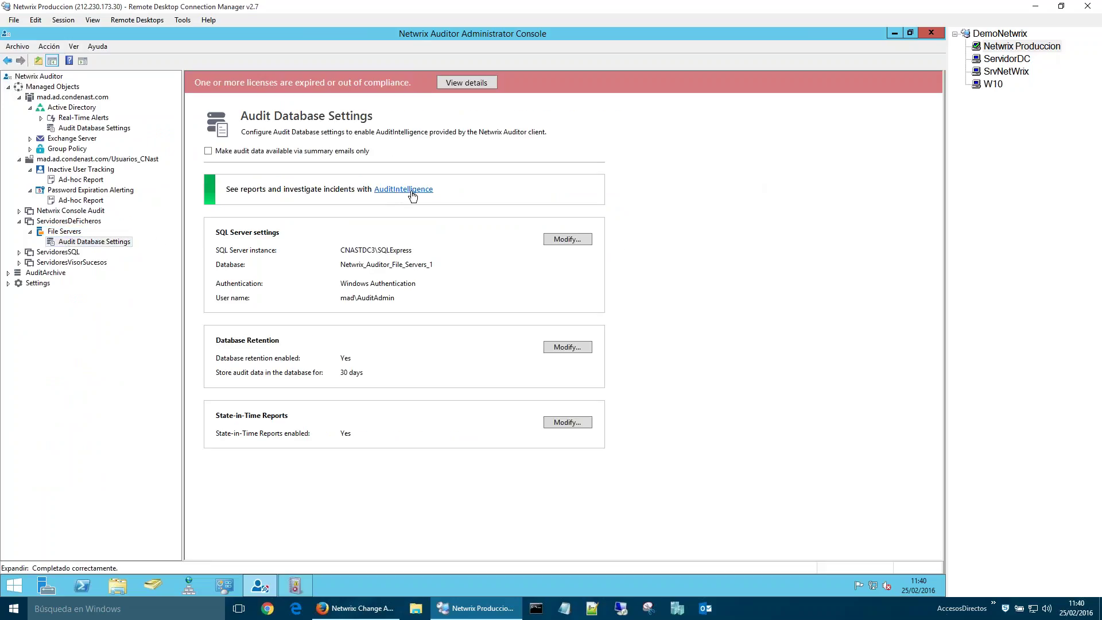
Step: Open the File Servers overview report through AuditIntelligence, enlarge its window and examine the activity charts
left_click(411, 189)
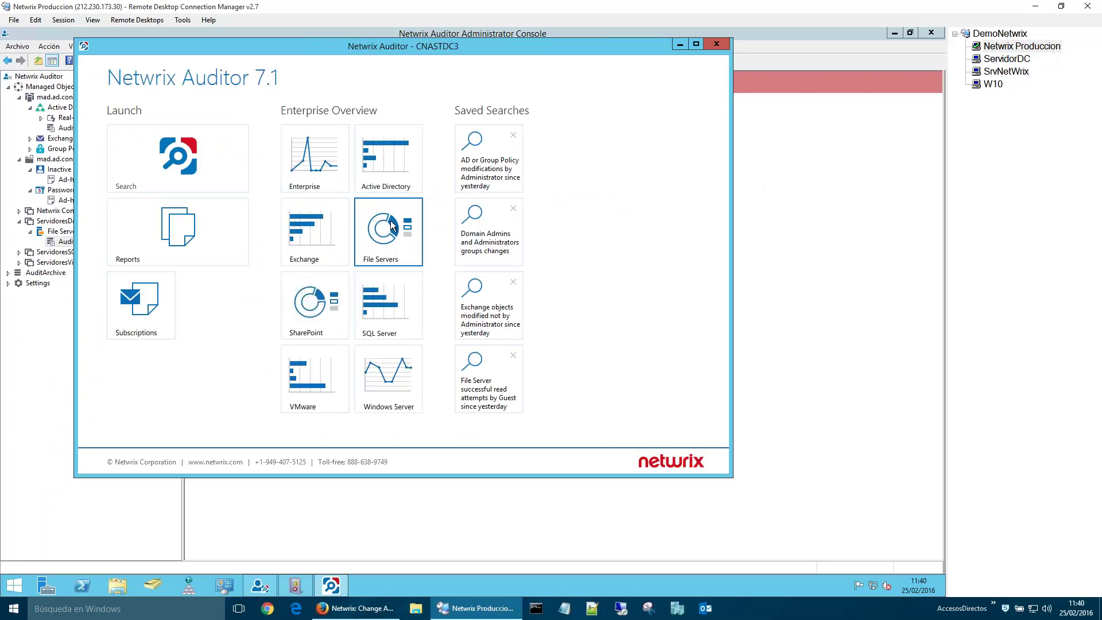
left_click(391, 236)
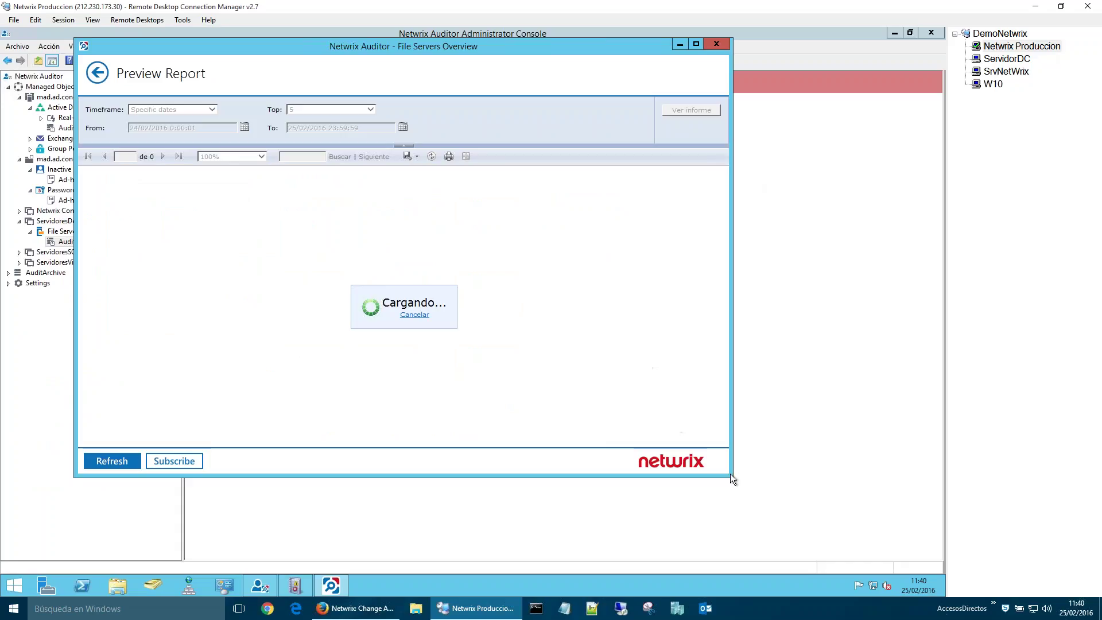
left_click_drag(729, 474, 925, 565)
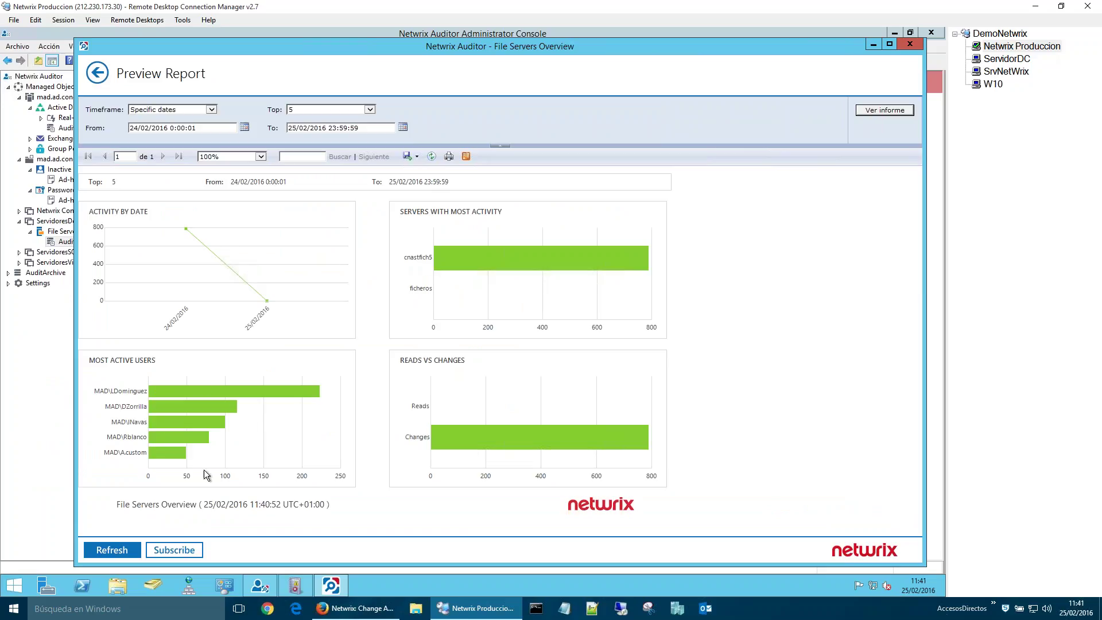
mouse_move(479, 427)
mouse_move(500, 261)
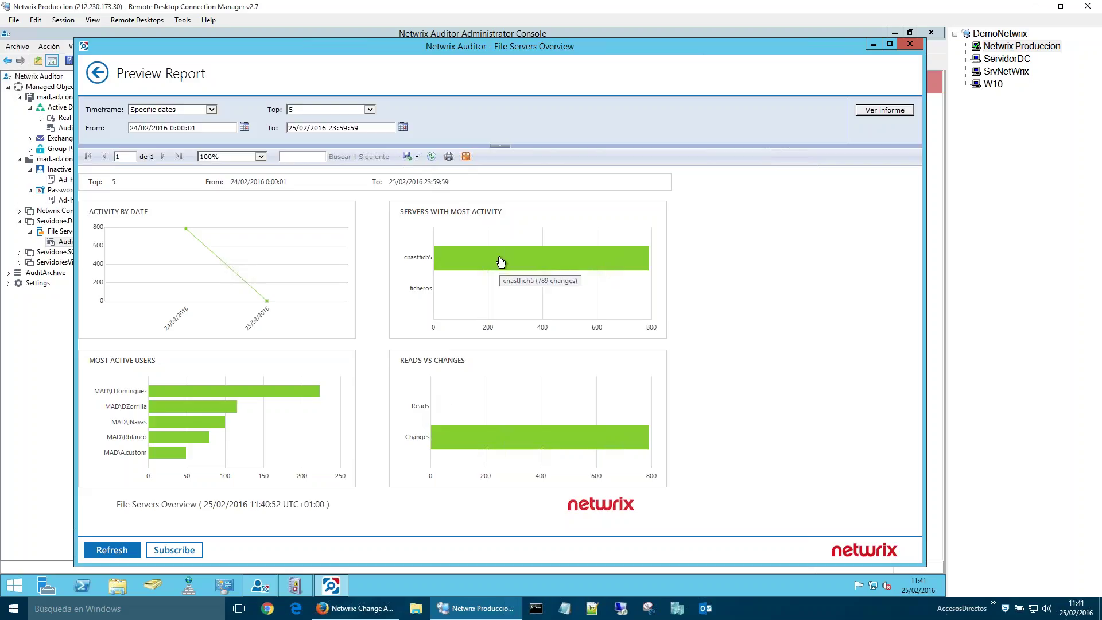
Step: Open the detailed activity of server cnastfich5 and examine the HAIR DREAMS.xls removals, including action, path, account and time
left_click(500, 261)
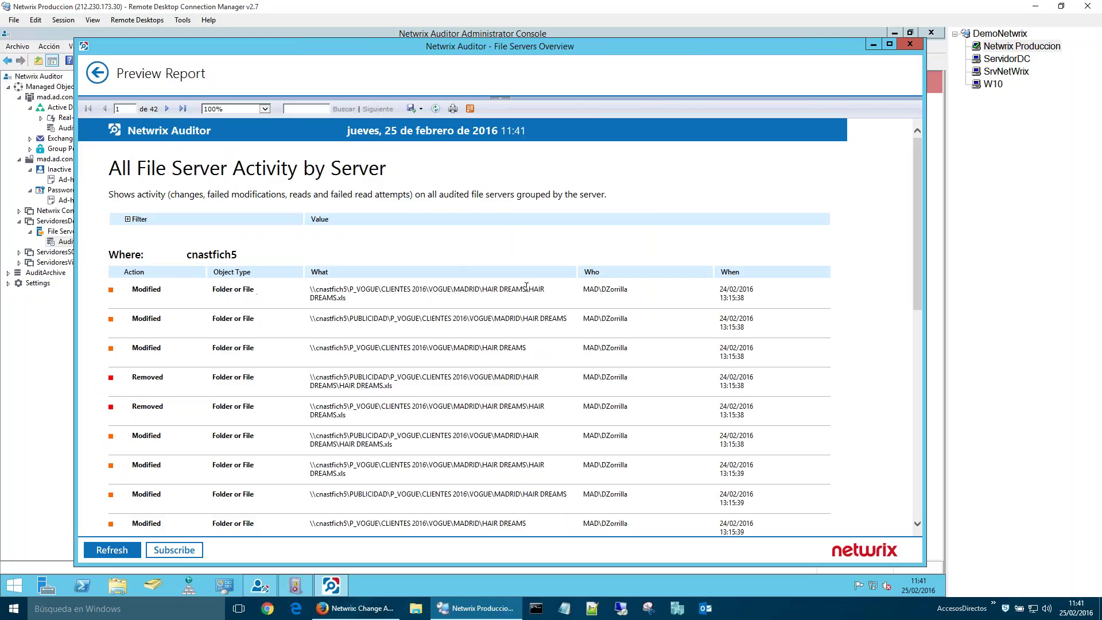
left_click_drag(528, 289, 654, 295)
scroll(235, 469, "down", 3)
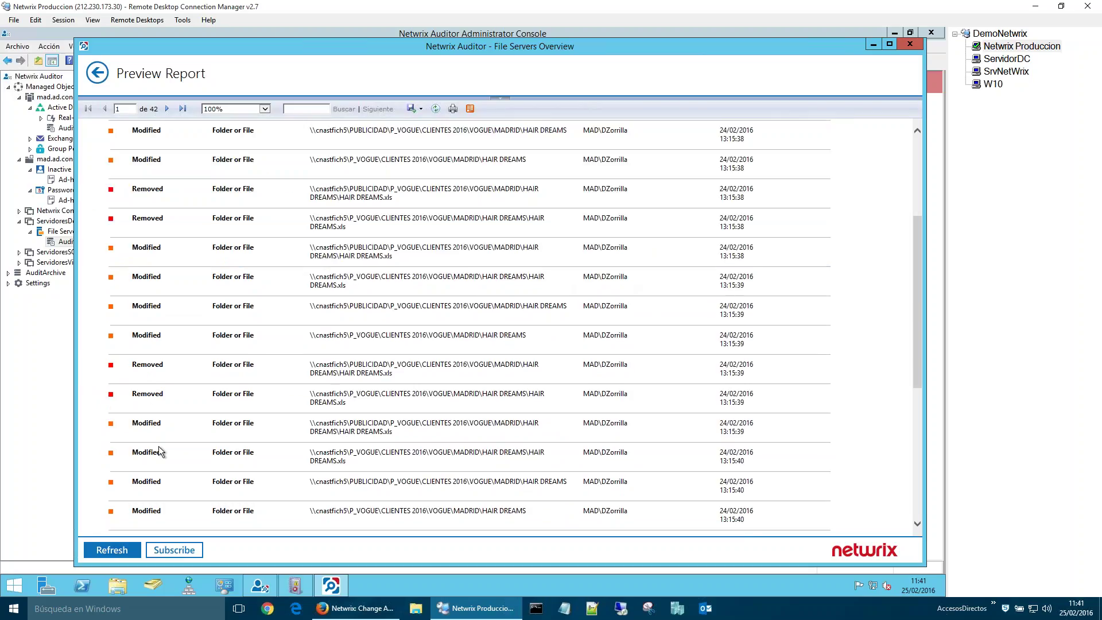
double_click(148, 364)
left_click(393, 372)
left_click_drag(628, 365, 598, 366)
left_click_drag(745, 373, 719, 362)
scroll(703, 372, "down", 5)
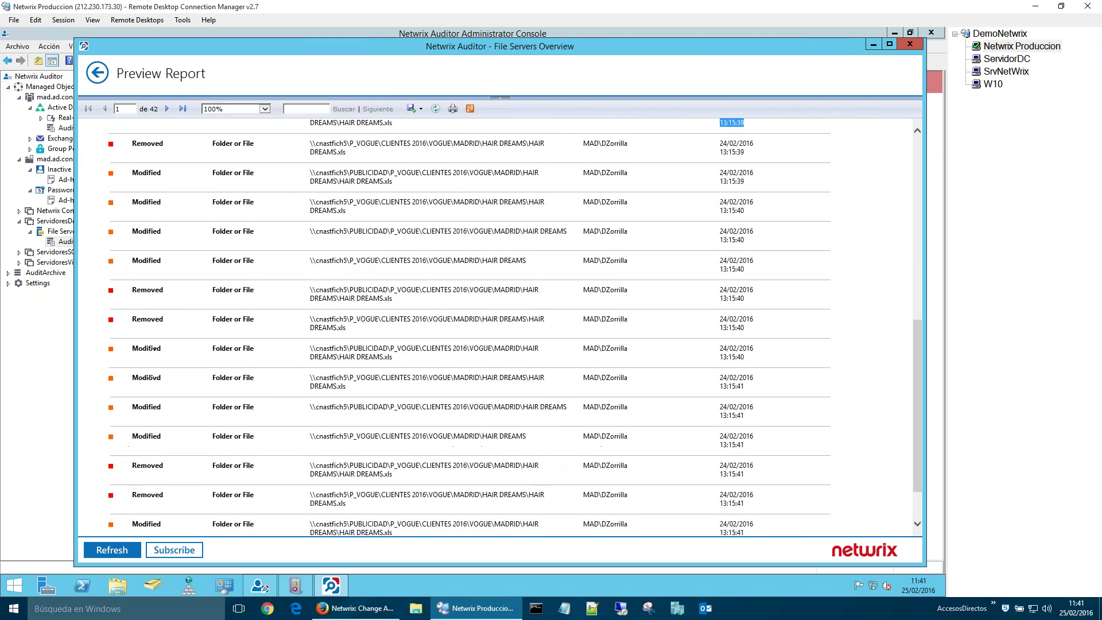
left_click(167, 108)
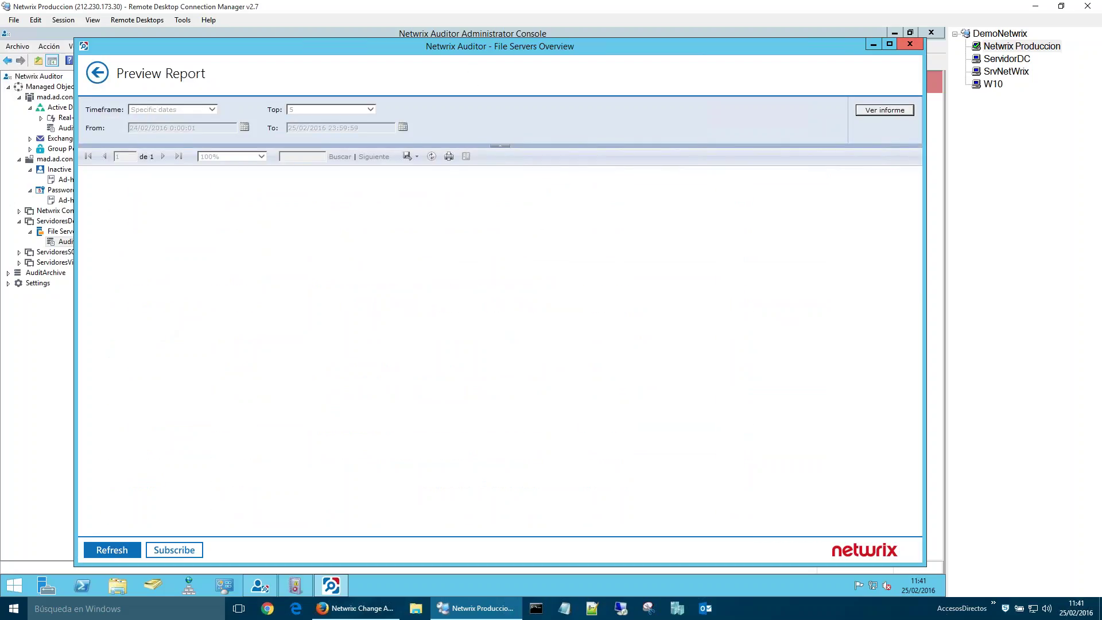
Step: Close the report, reopen AuditIntelligence and run the saved search for File Server successful read attempts by Guest since yesterday
left_click(909, 43)
left_click(412, 189)
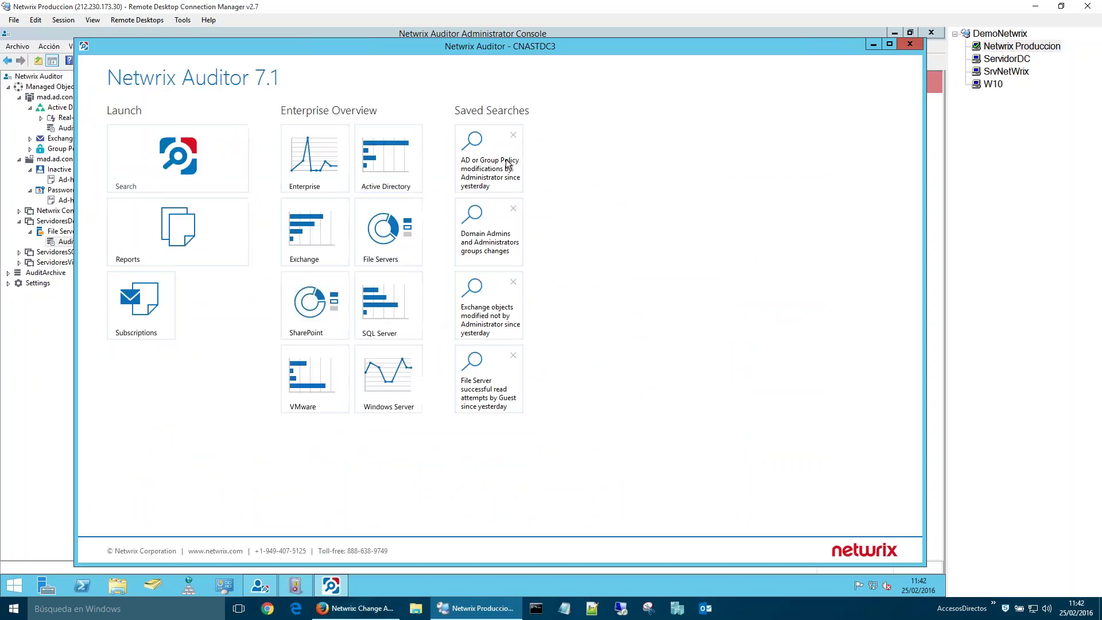
left_click(489, 401)
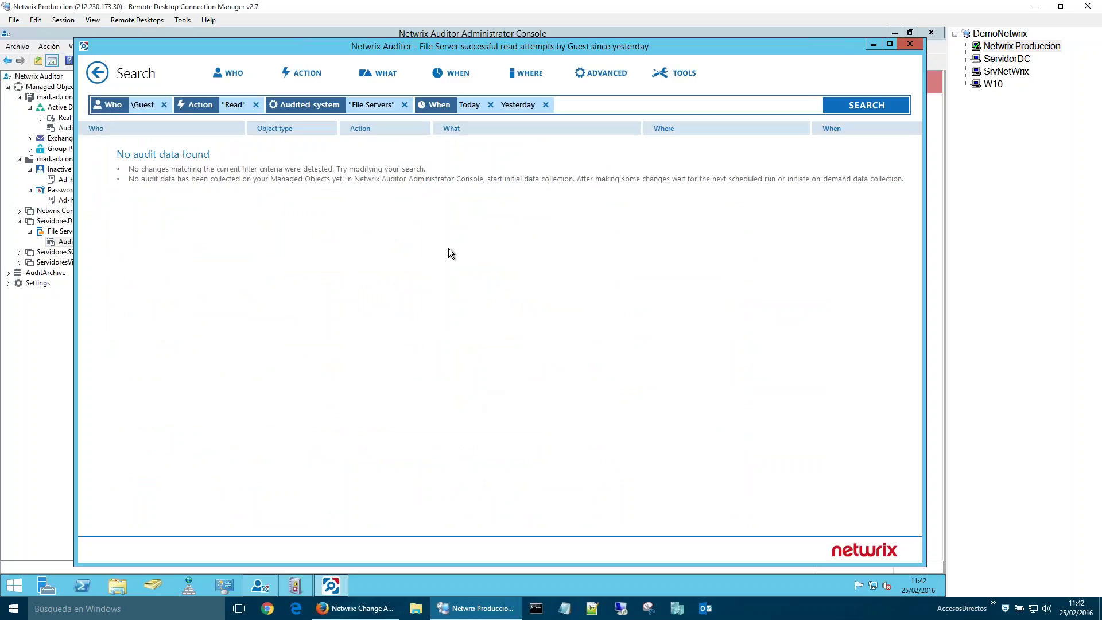
Step: Replace the Guest account filter with altair and add Removed to the search's action filters
left_click(164, 104)
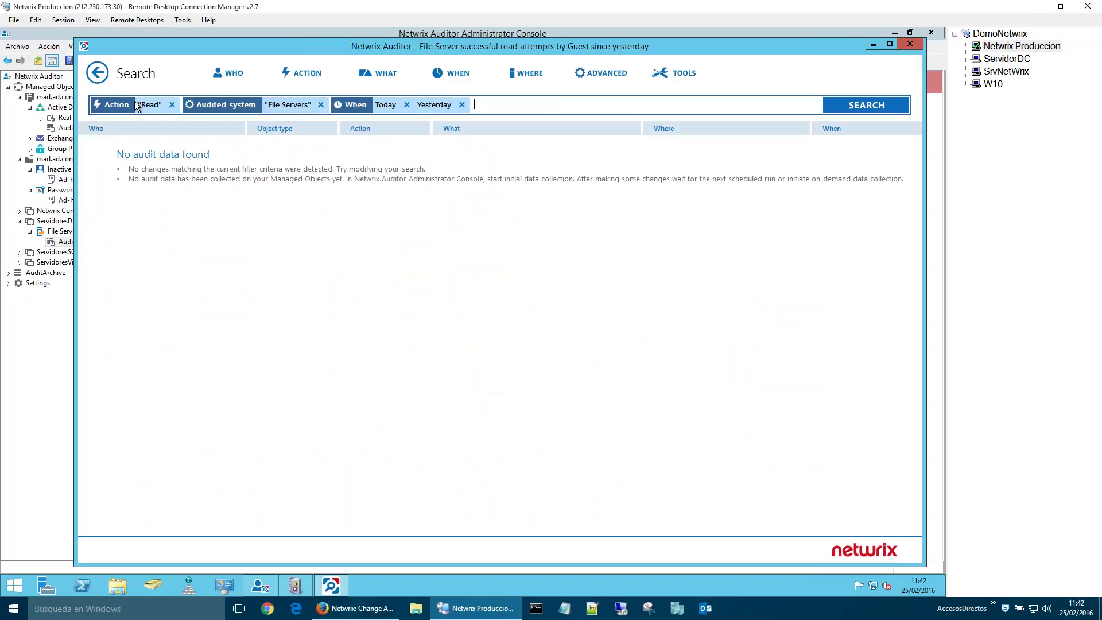
left_click(240, 78)
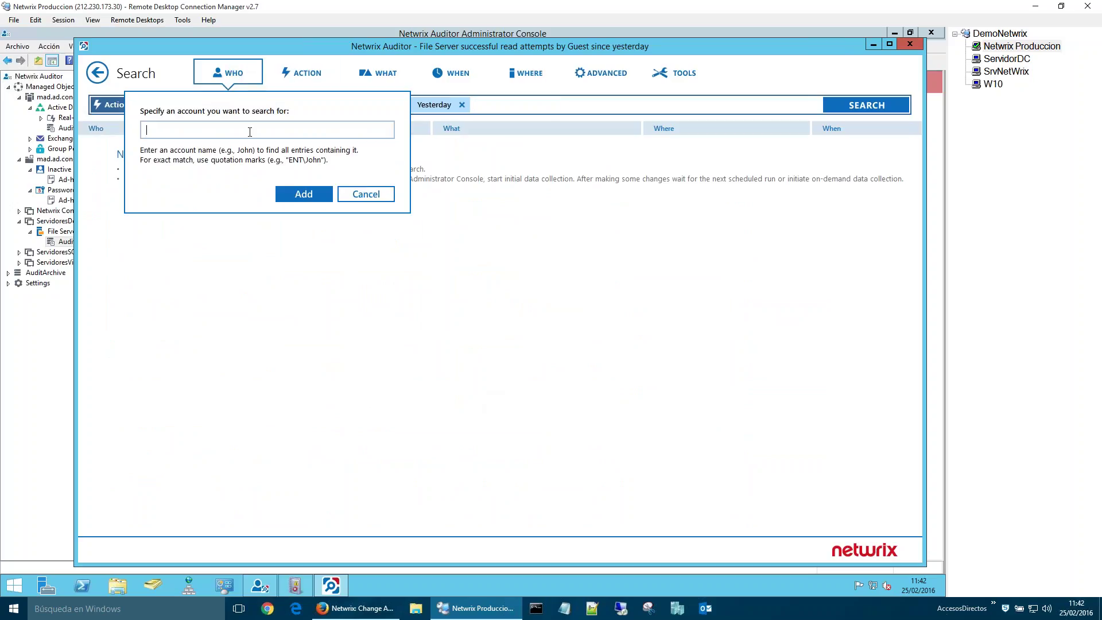
type("altair")
key("Return")
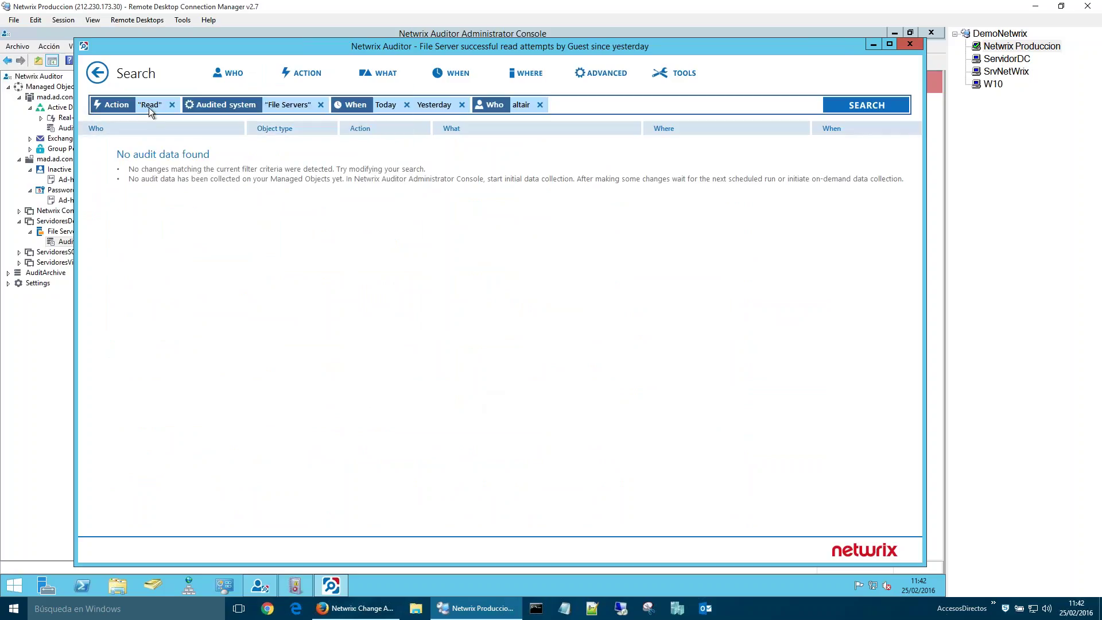
left_click(308, 74)
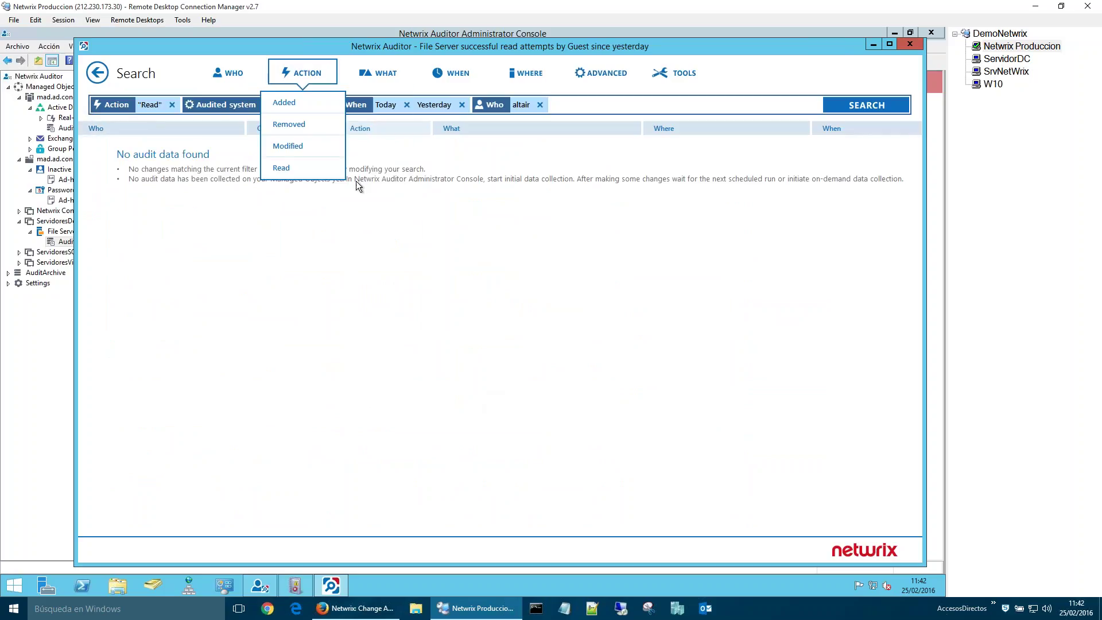
left_click(294, 123)
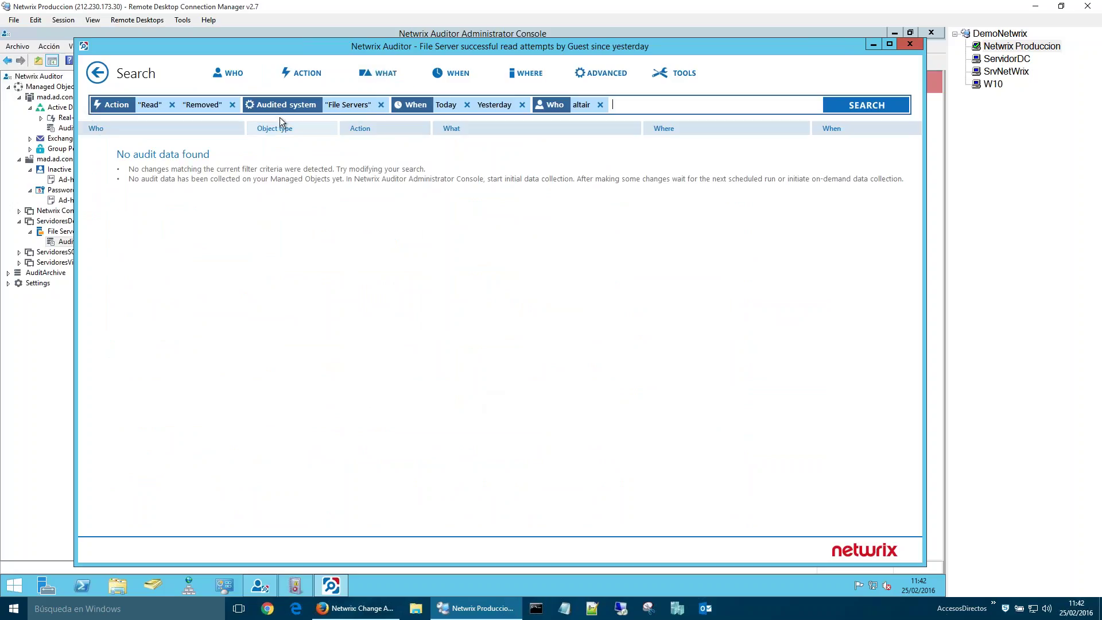
left_click(464, 76)
left_click(449, 114)
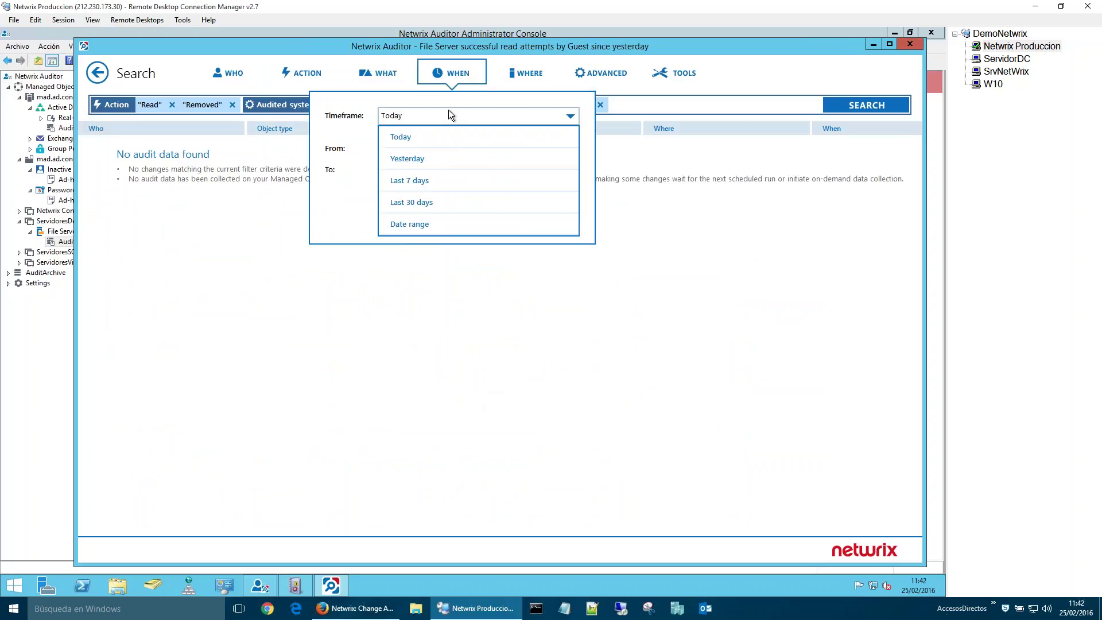
left_click(429, 201)
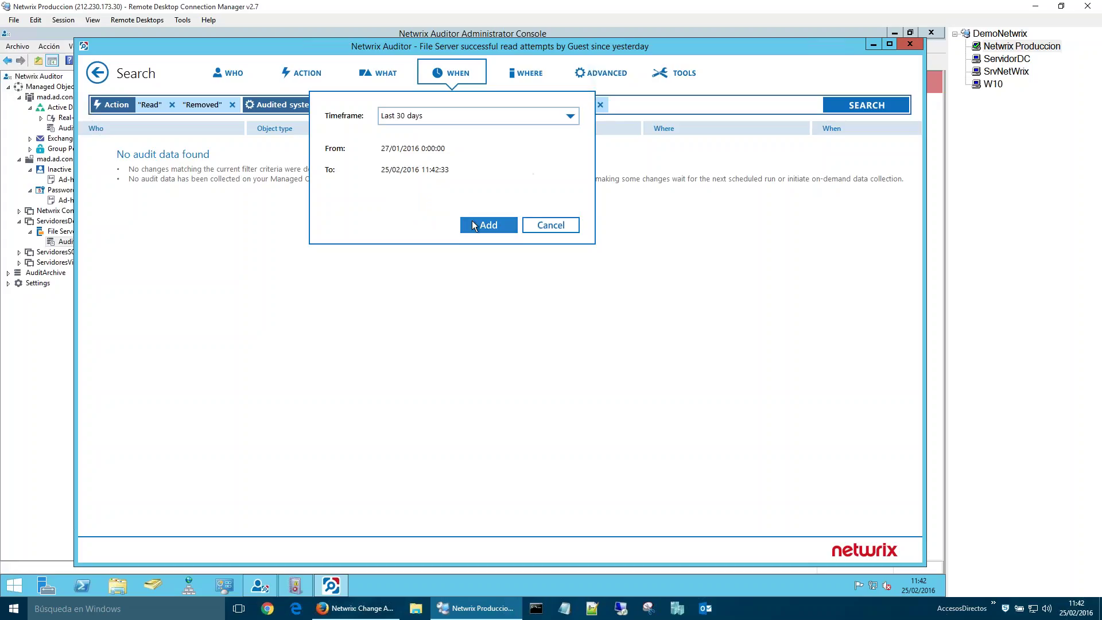
left_click(418, 116)
left_click(413, 183)
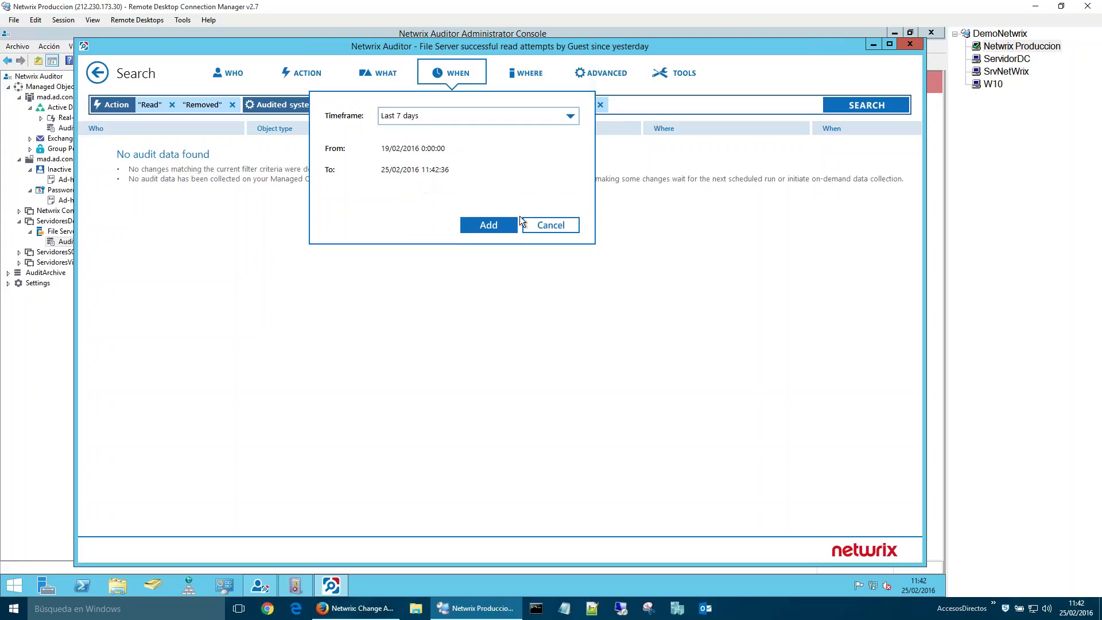
left_click(529, 78)
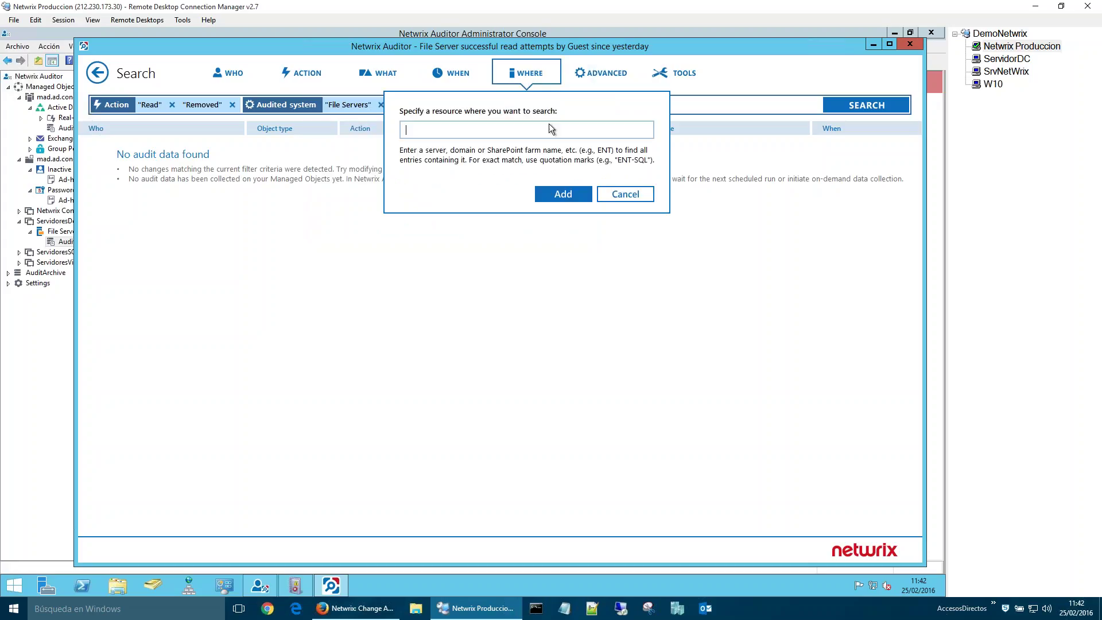
left_click(634, 198)
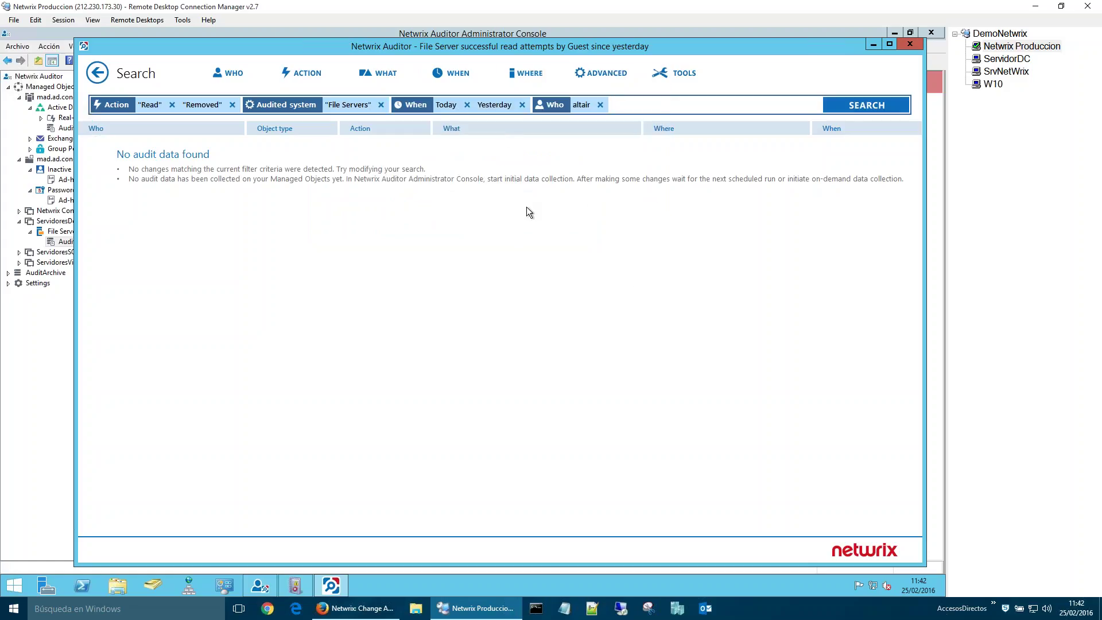
Step: Remove the user filter from the file server search and run the search again
left_click(599, 104)
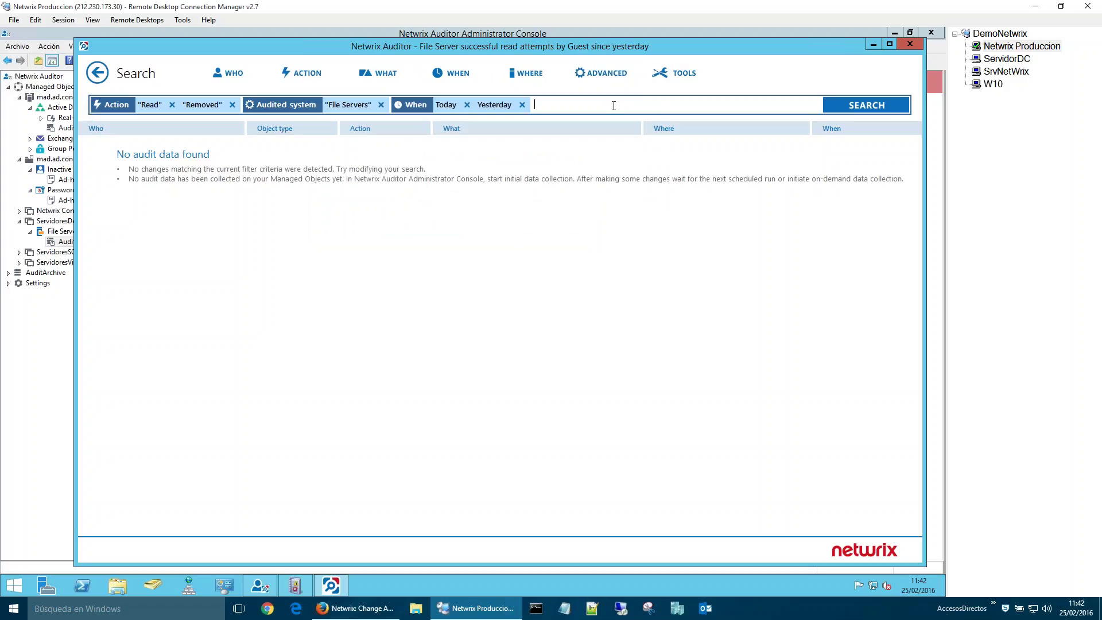
left_click(883, 104)
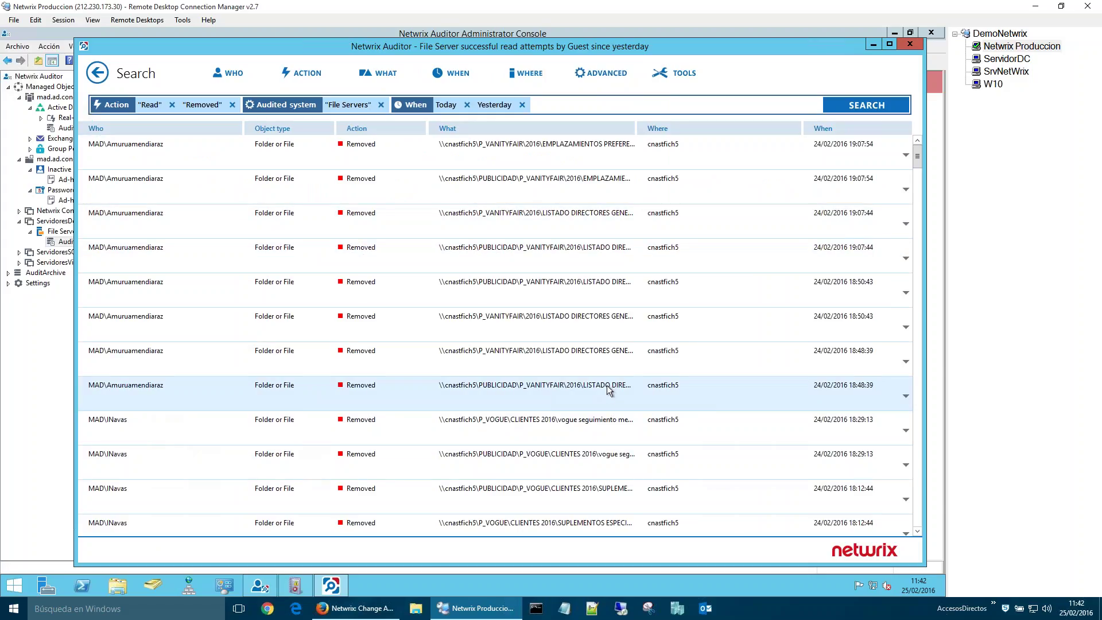
Step: Expand the first removed-file record and review which of its values can be included in the search
left_click(601, 152)
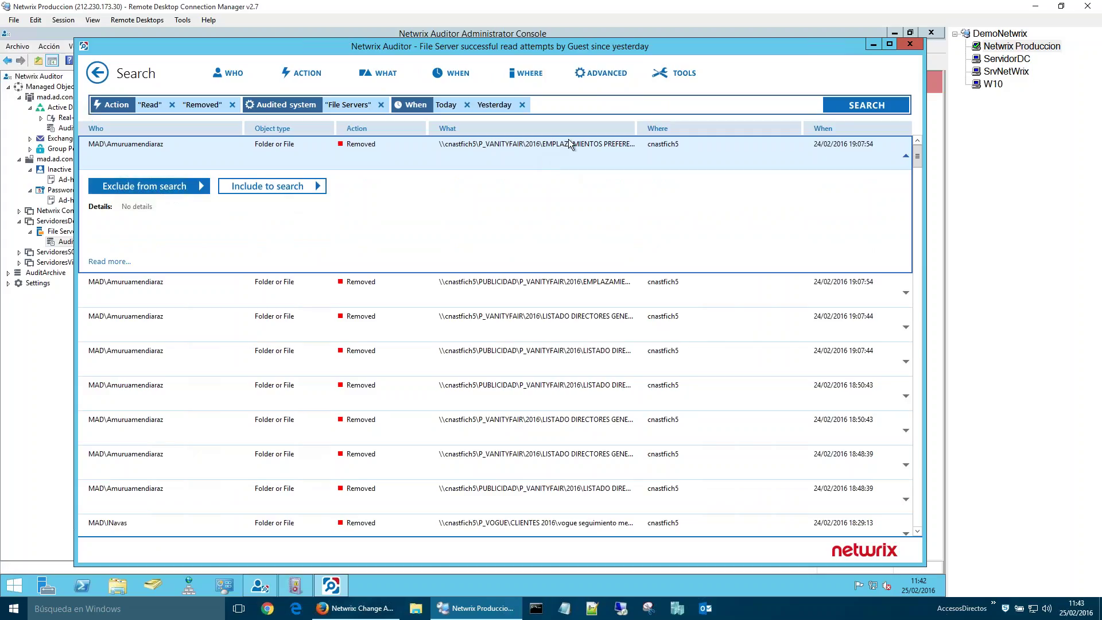
left_click(293, 188)
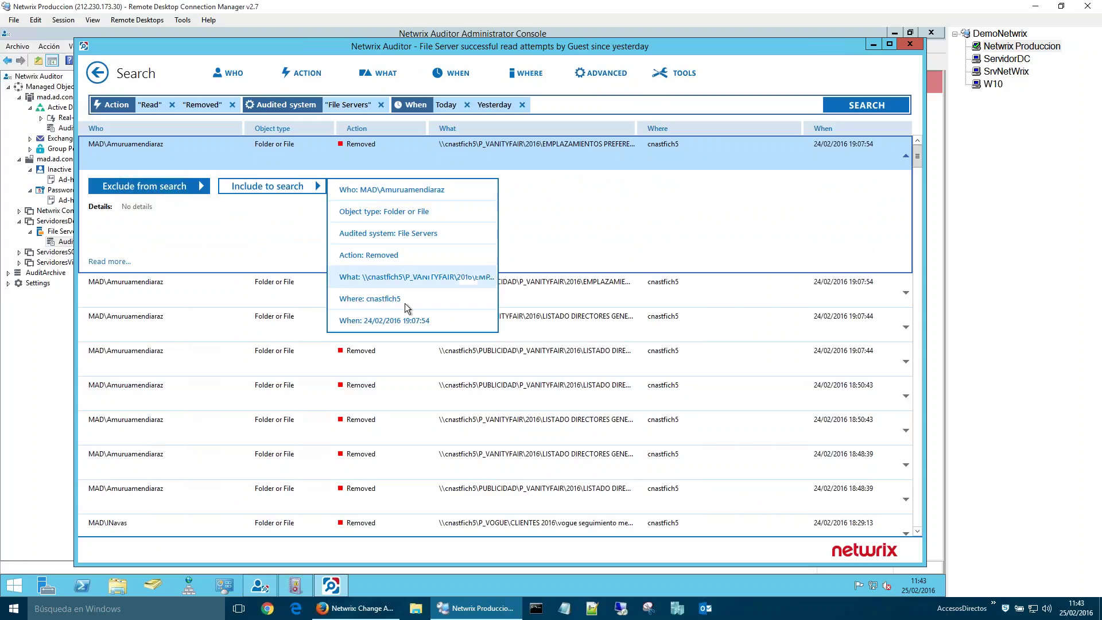
left_click(278, 245)
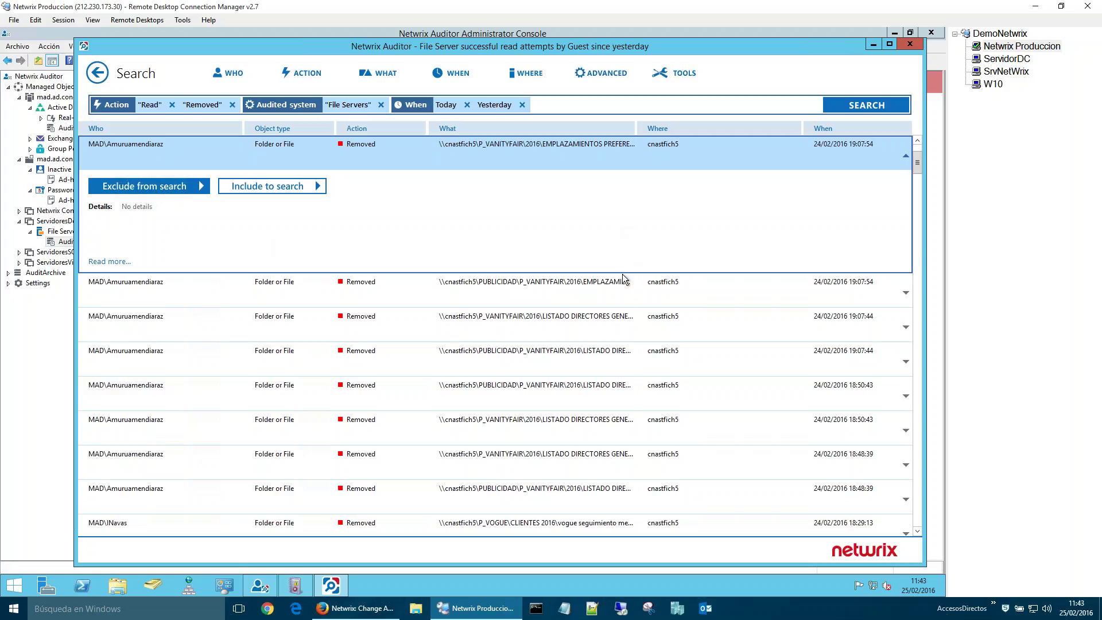
Step: Look through the remaining file server records of removed files and folders
scroll(621, 285, "down", 5)
scroll(621, 285, "down", 10)
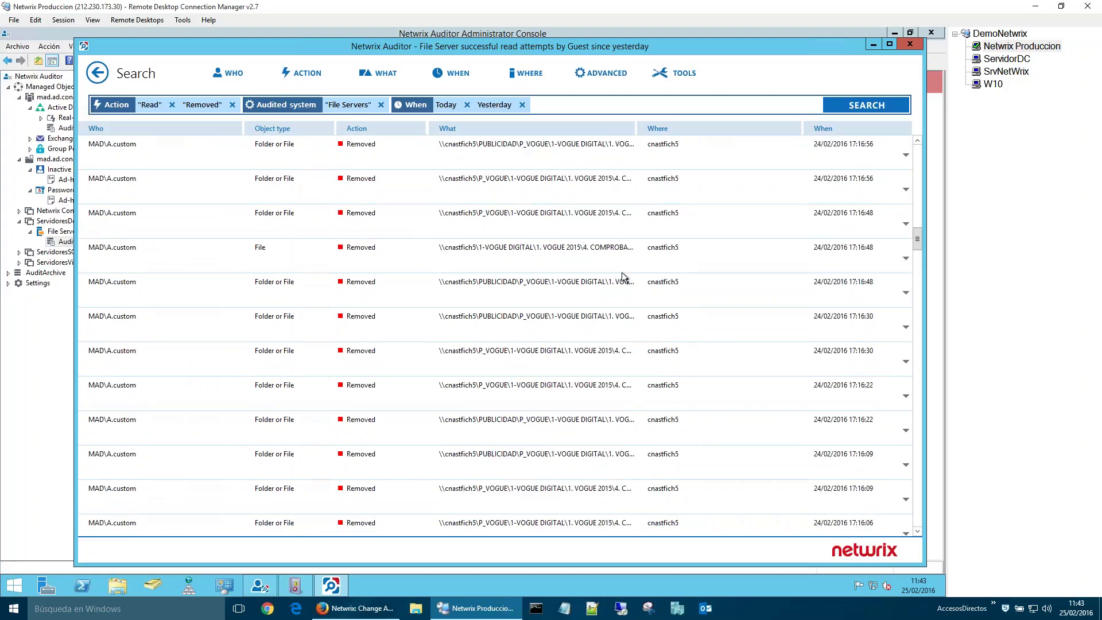
scroll(344, 324, "down", 10)
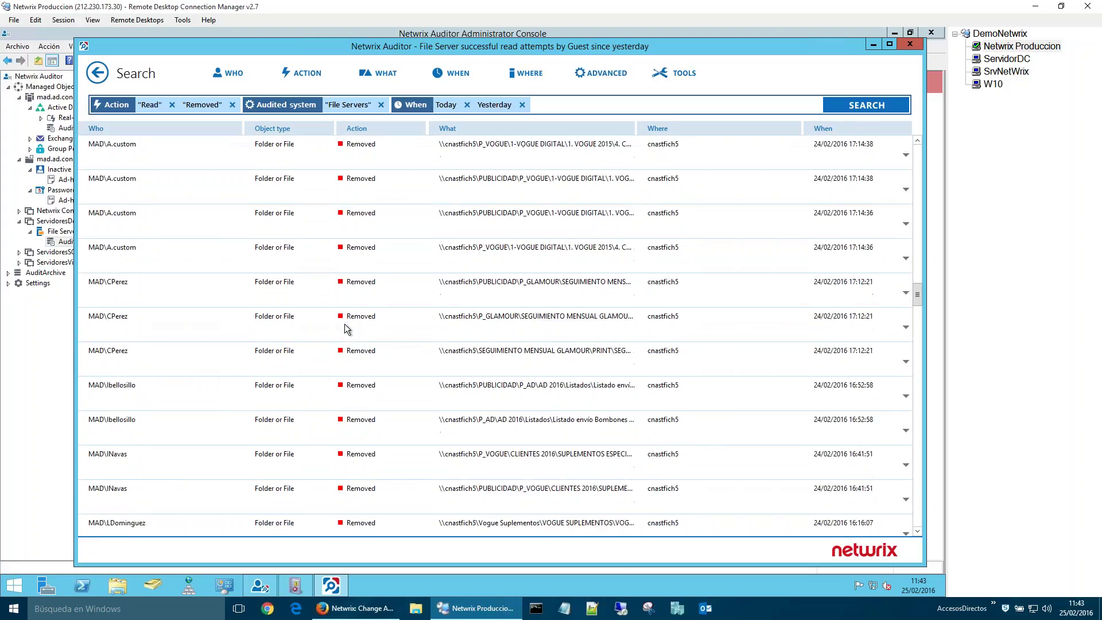
scroll(347, 328, "down", 10)
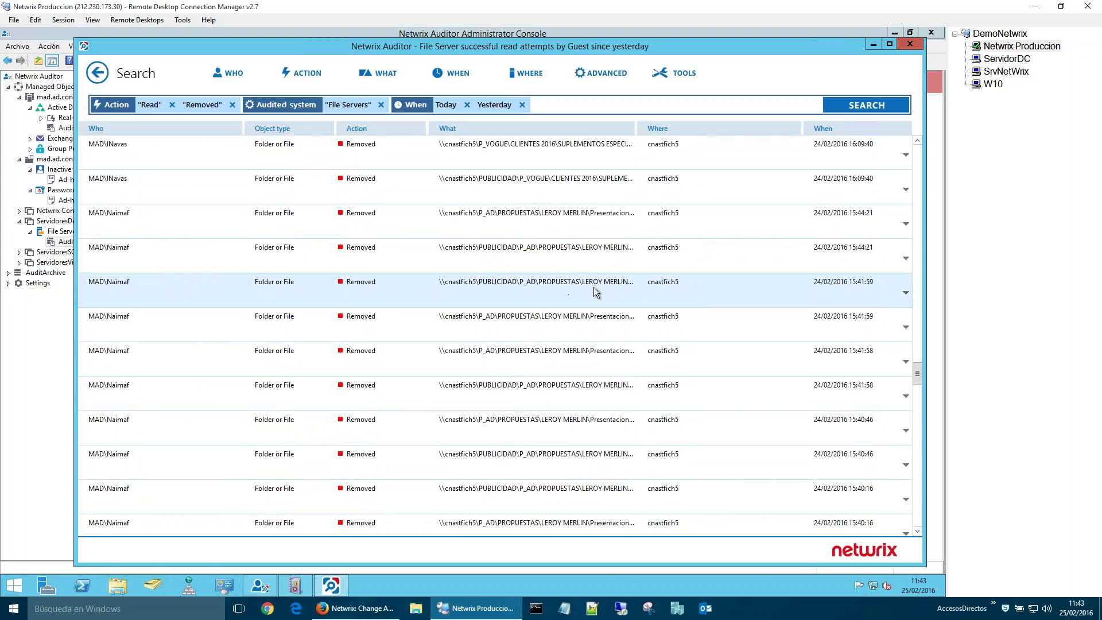
scroll(594, 287, "down", 10)
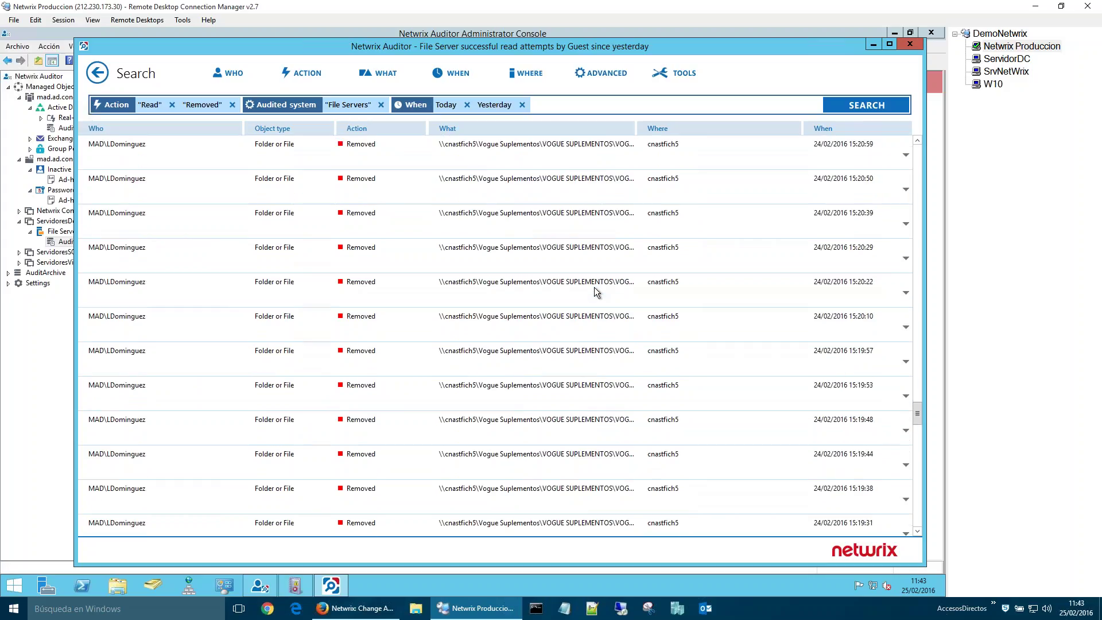
scroll(594, 288, "down", 10)
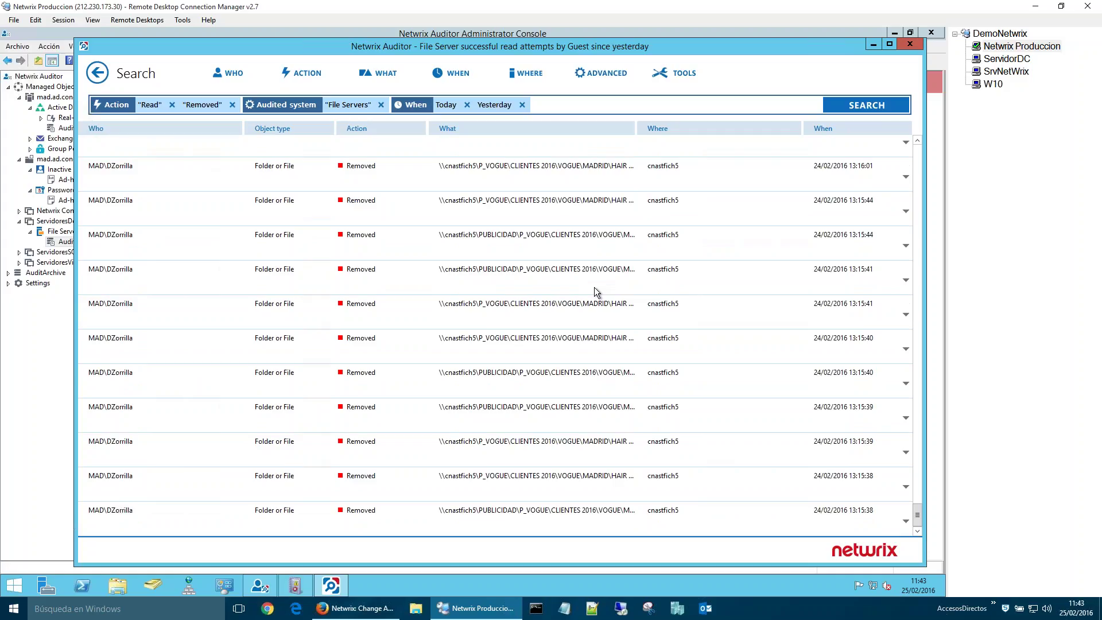
Step: Leave the search and open the Windows Server overview report from the start page
left_click(99, 74)
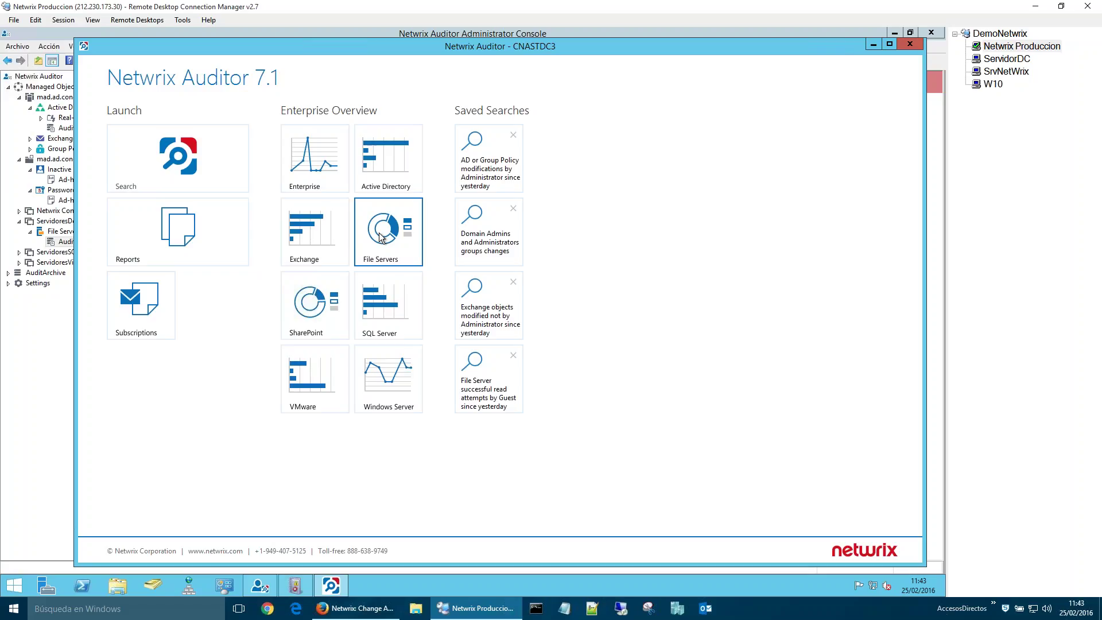
left_click(385, 384)
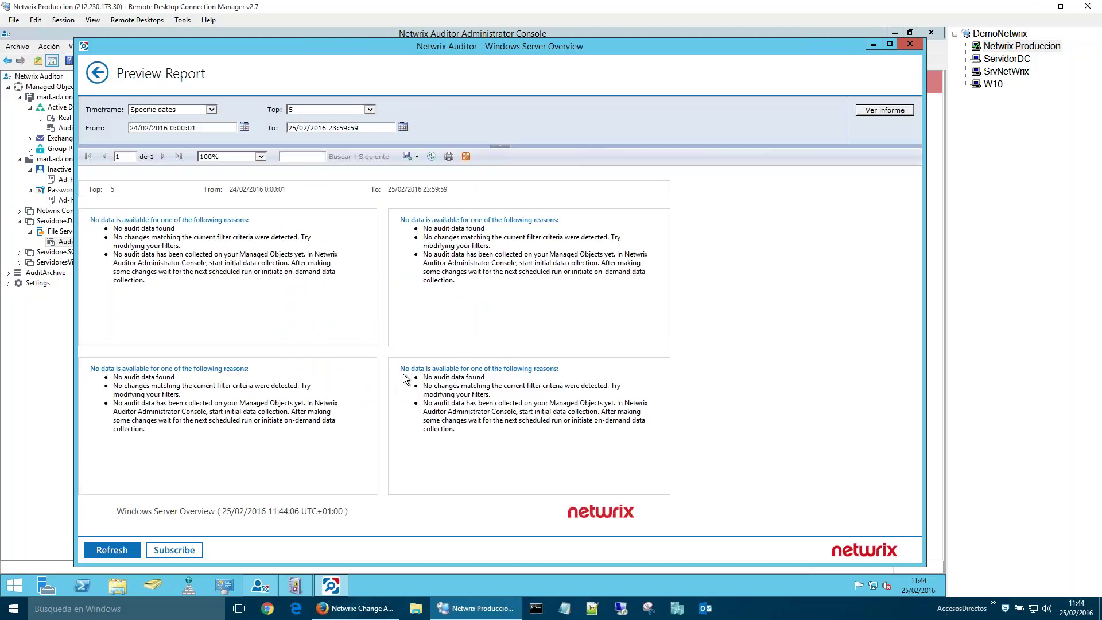
Step: Switch to the SrvNetWrix remote session and view the Windows Server audit settings of the ServidorFicheros collection
left_click(1000, 60)
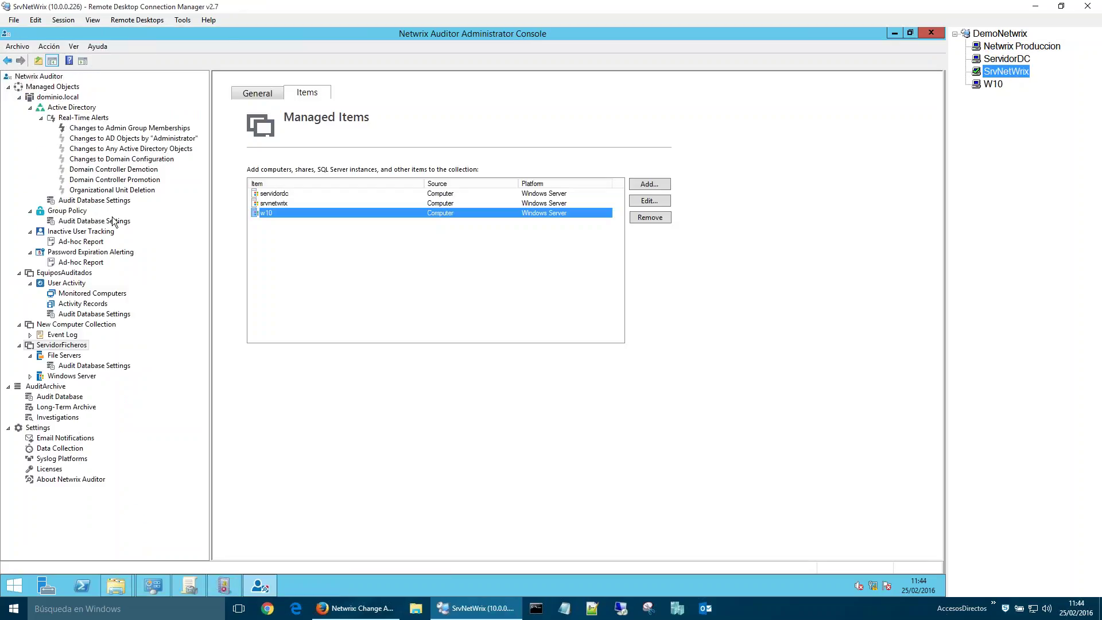
left_click(60, 376)
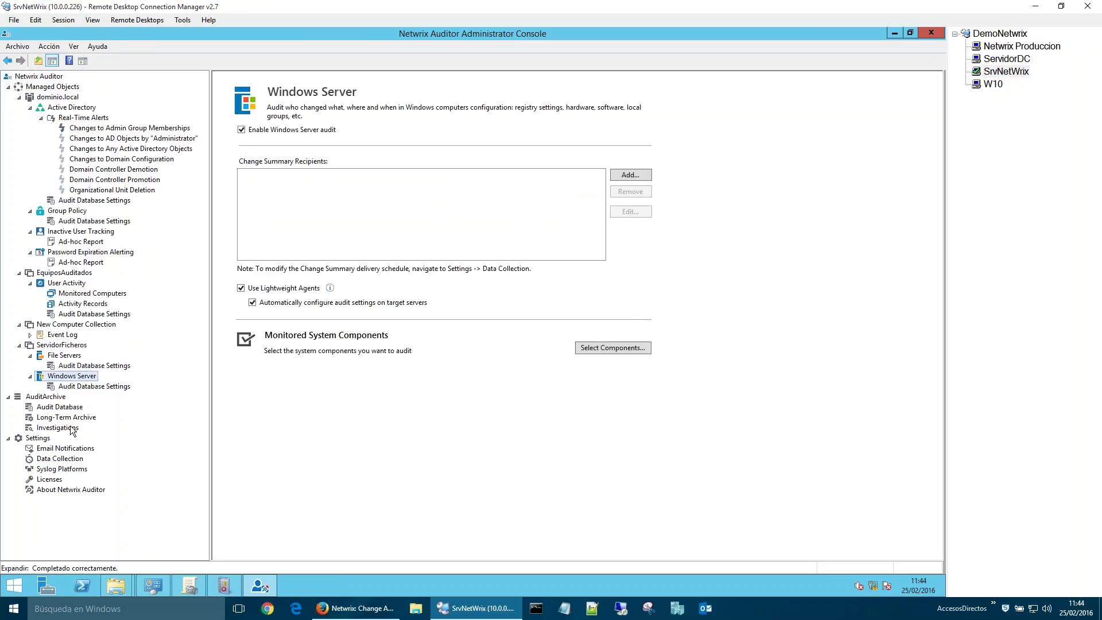
left_click(84, 388)
Step: Open the Windows Server overview report in the Netwrix Auditor client and generate it with a start date of 22/02/2016
left_click(430, 166)
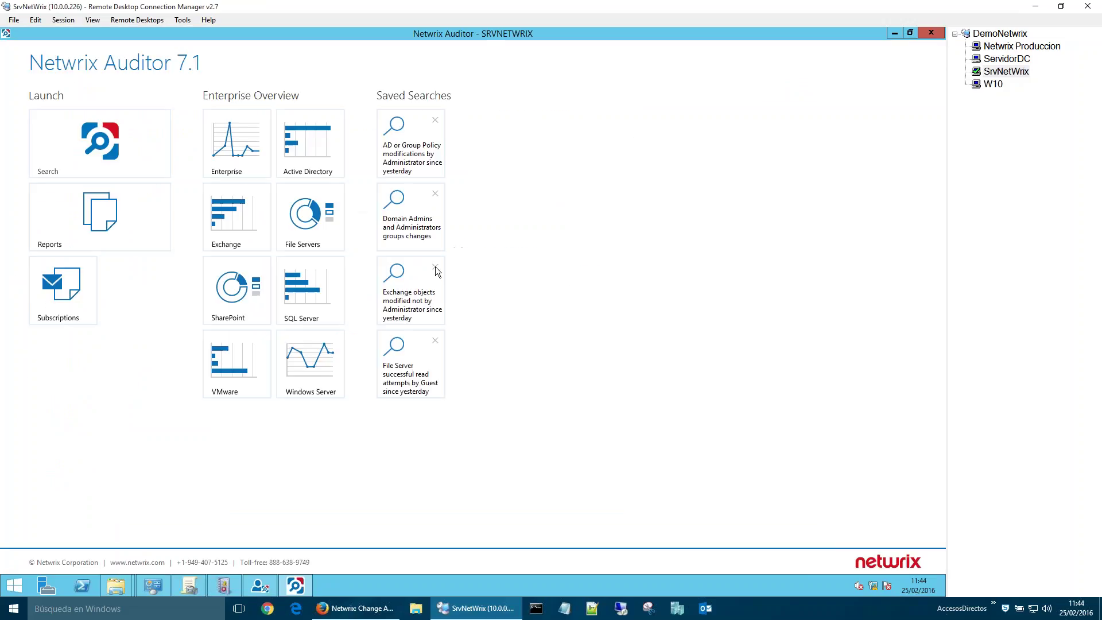
left_click(308, 370)
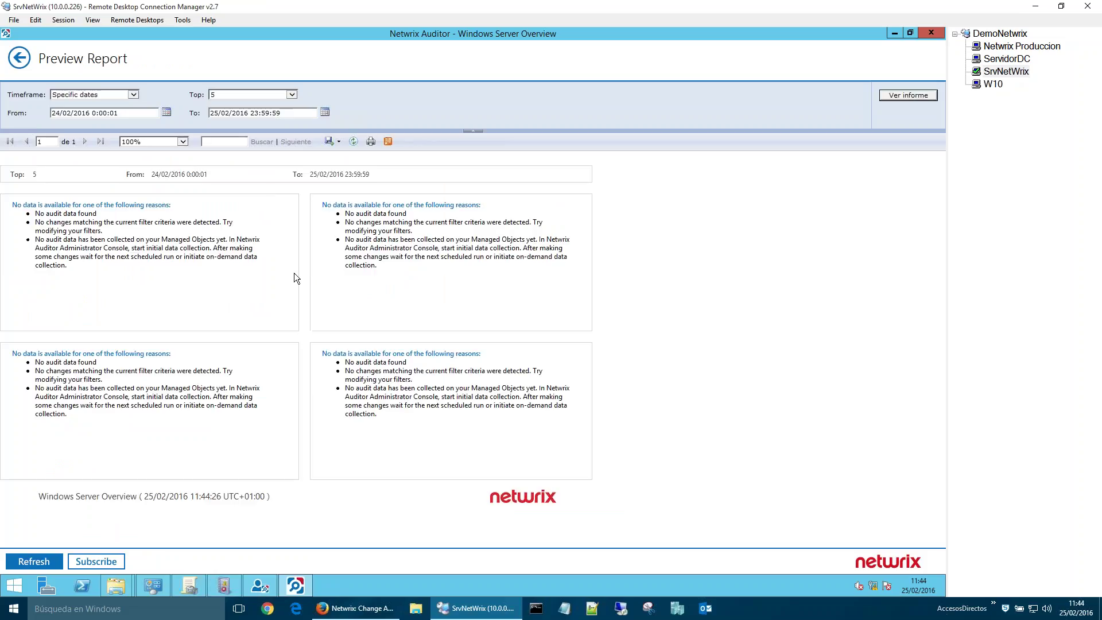
left_click(166, 111)
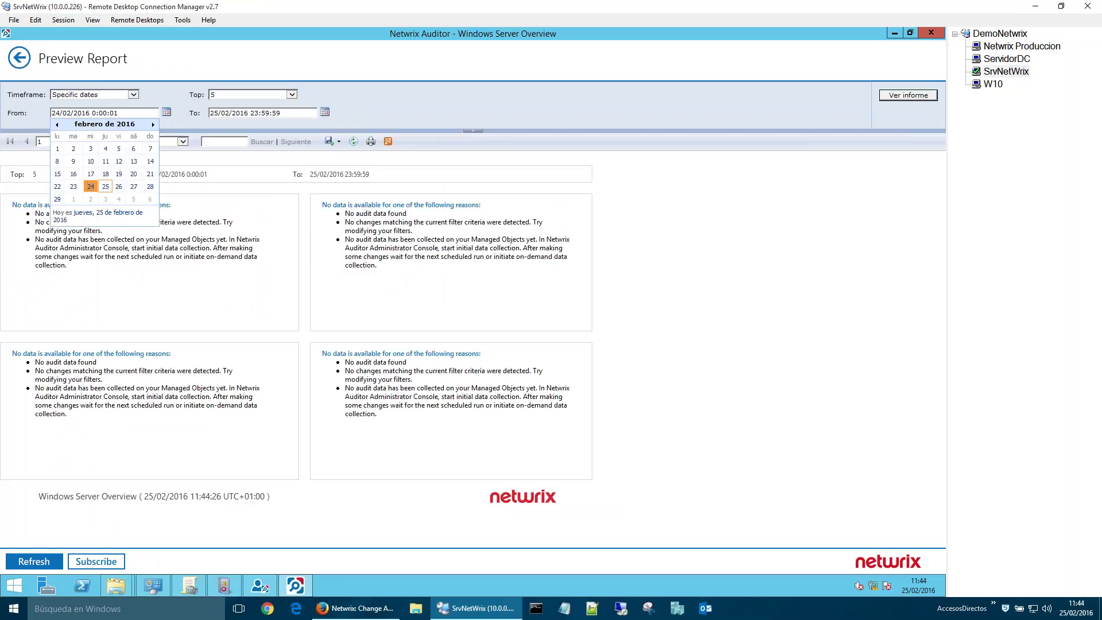
left_click(57, 188)
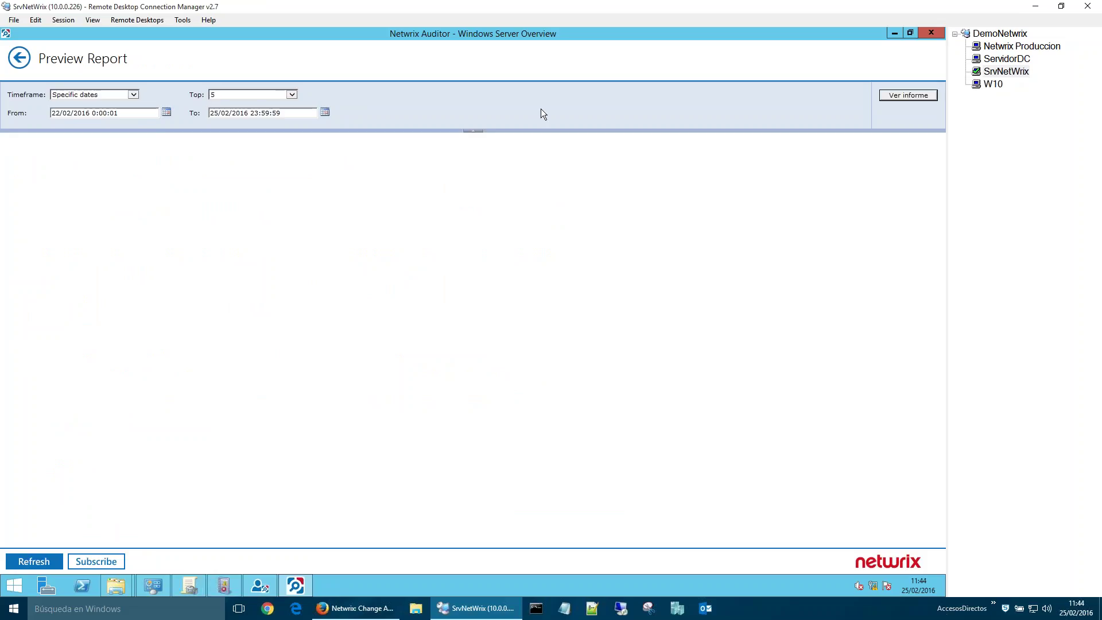
left_click(929, 95)
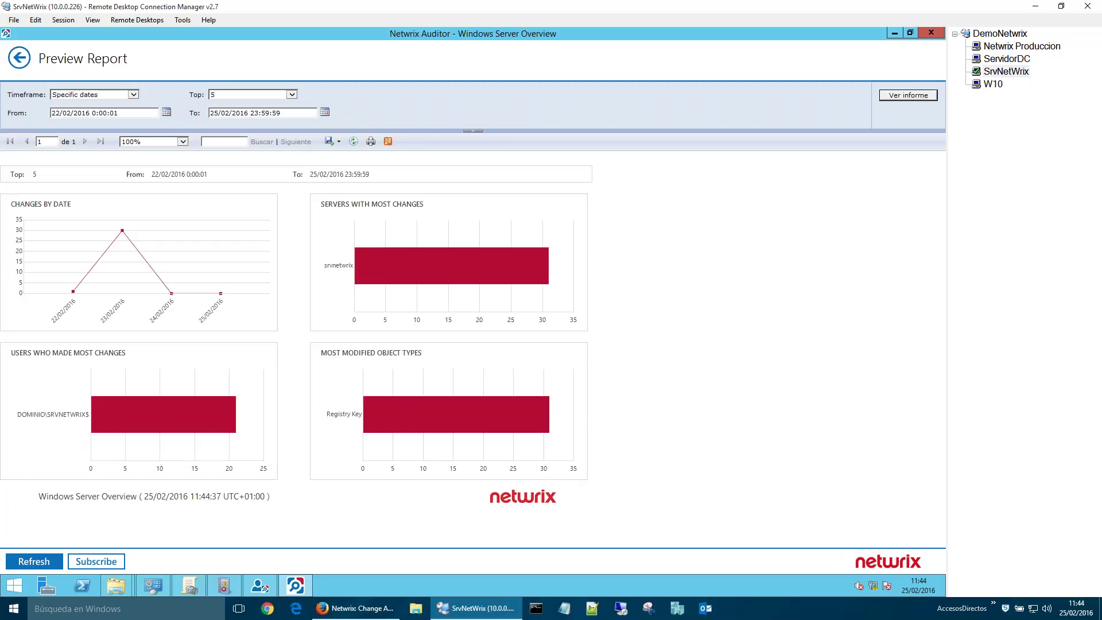
Step: Return to the Administrator Console and review the monitored system components for Windows Server auditing without changing them
left_click(895, 33)
left_click(72, 375)
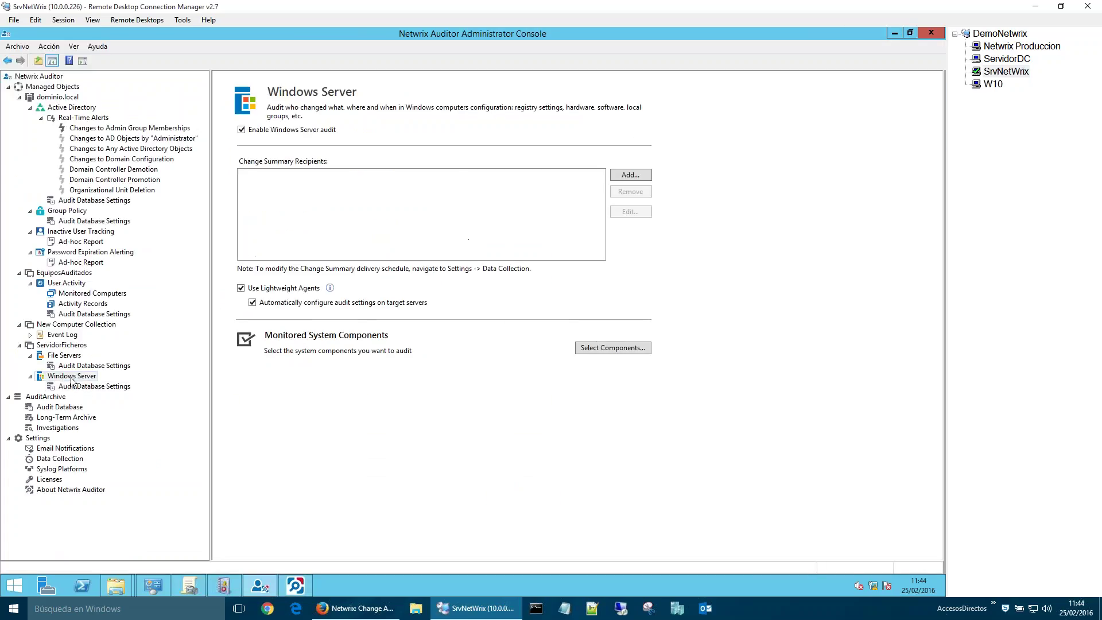
left_click(597, 348)
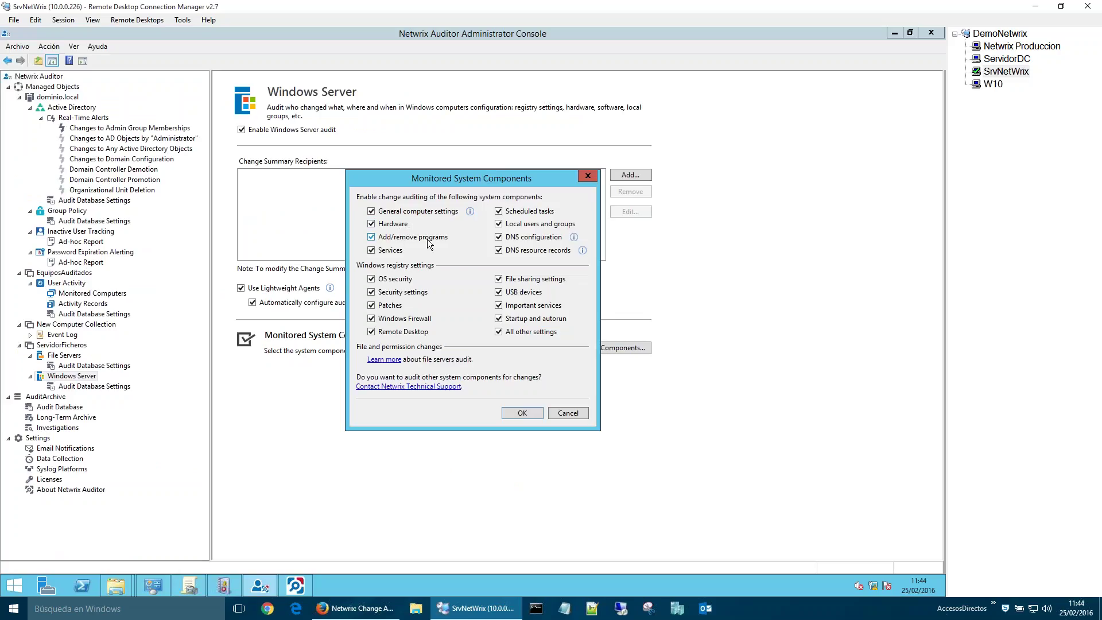
left_click(581, 413)
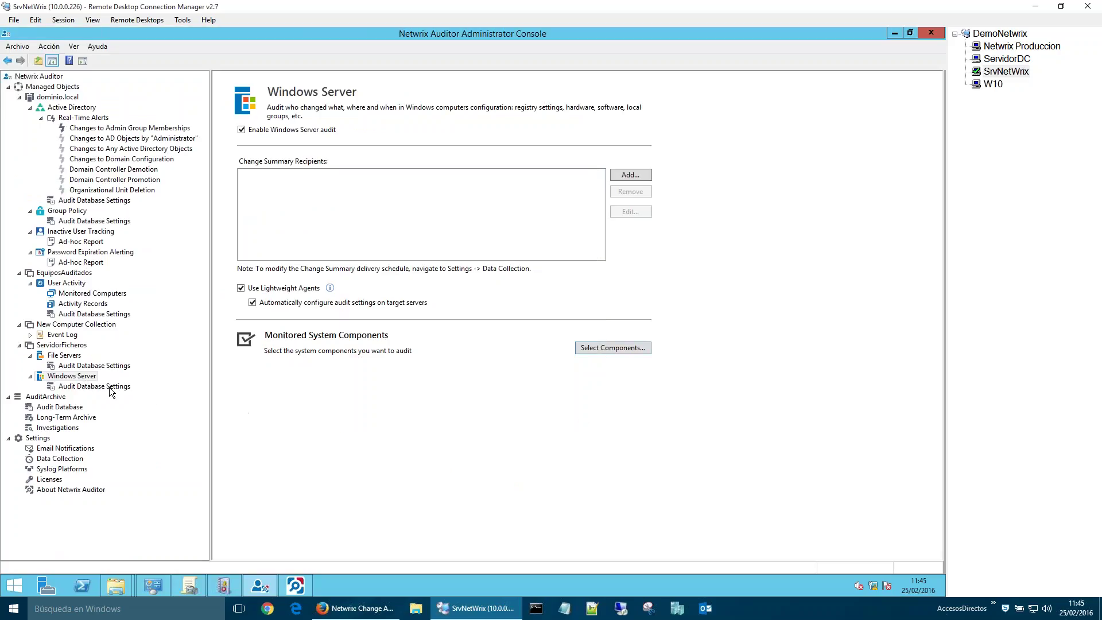
Step: Check the managed items of the ServidorFicheros collection, including w10, against its Windows Server audit settings
left_click(72, 344)
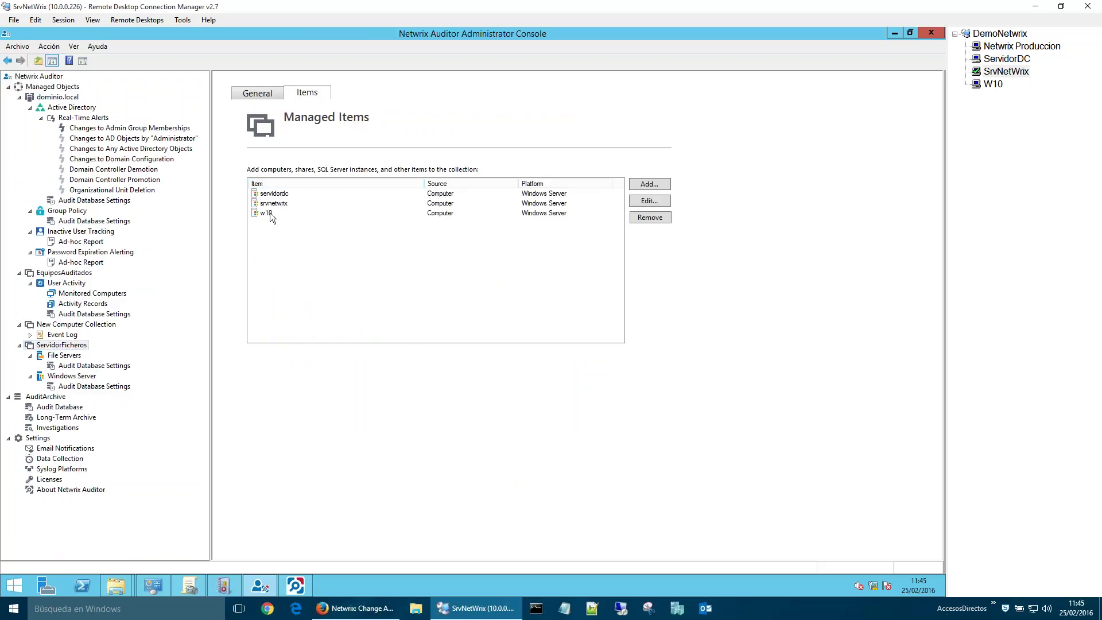
left_click(71, 377)
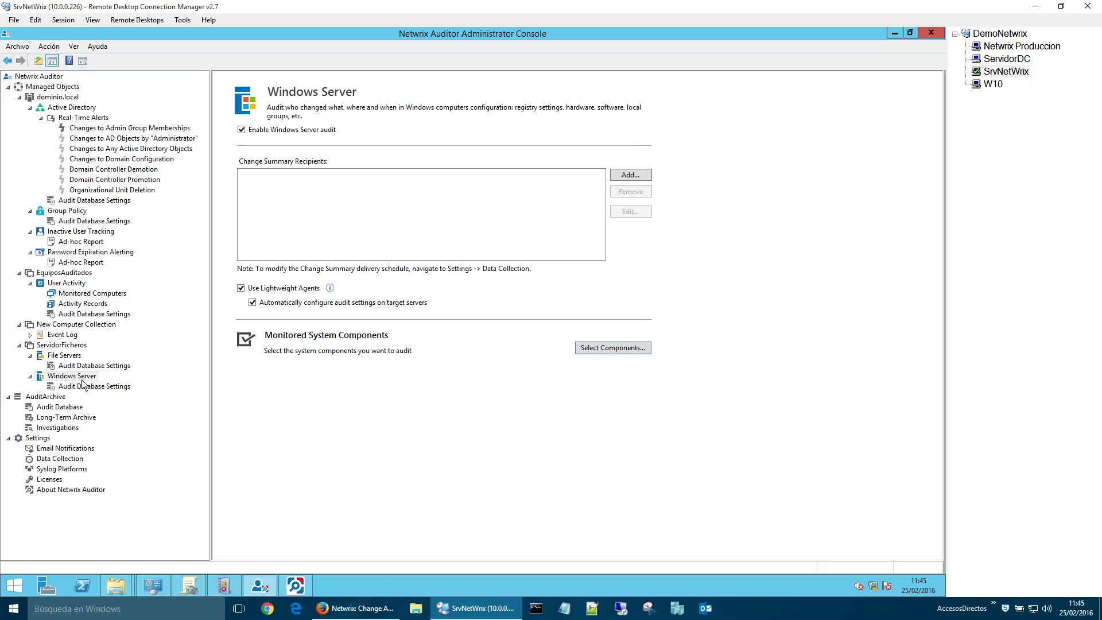
left_click(63, 346)
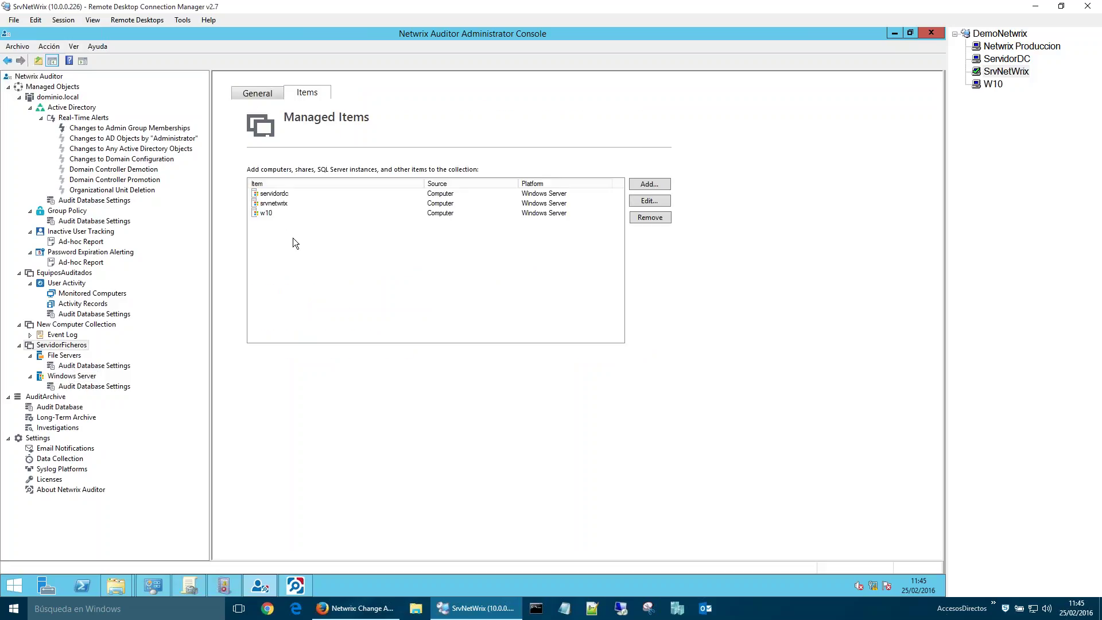
left_click(271, 214)
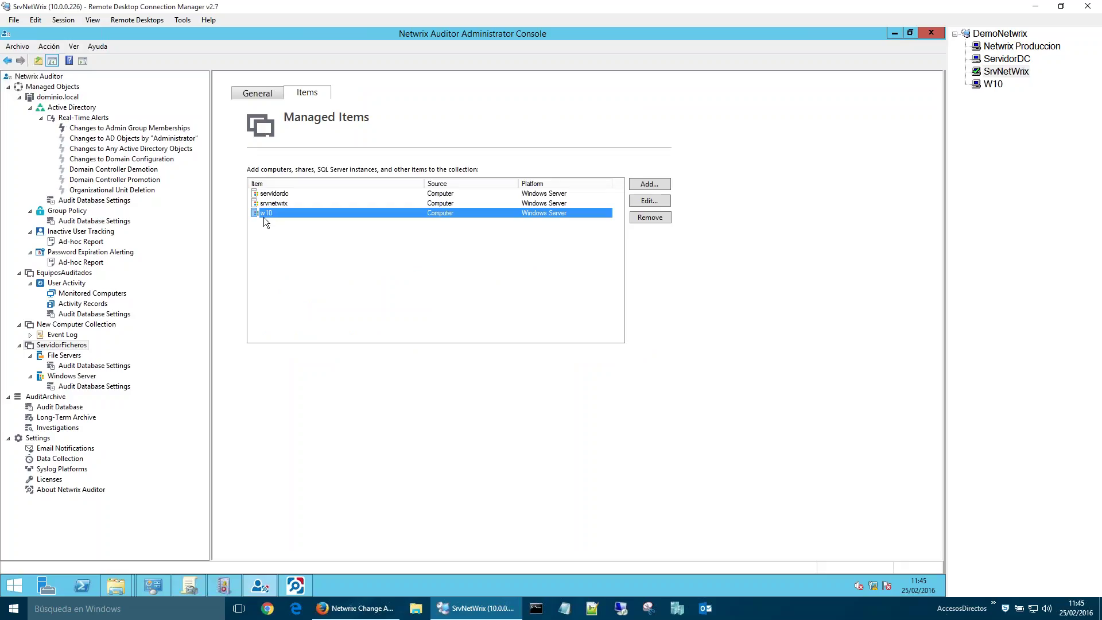
left_click(74, 377)
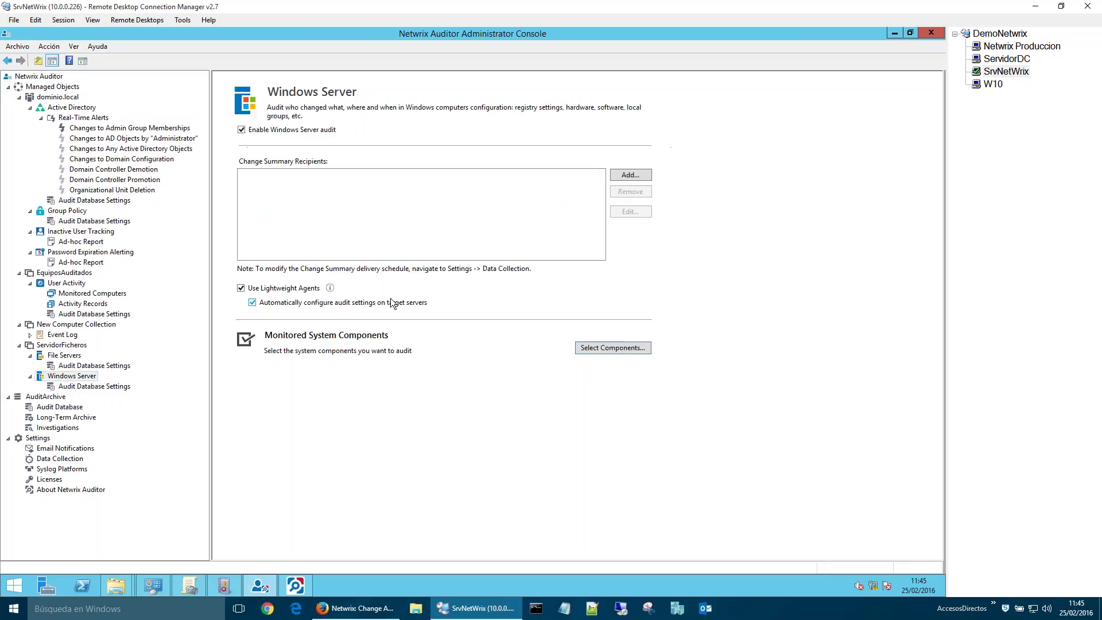
Step: Go back to the Windows Server overview report and open the detailed changes for 23/02/2016
left_click(295, 585)
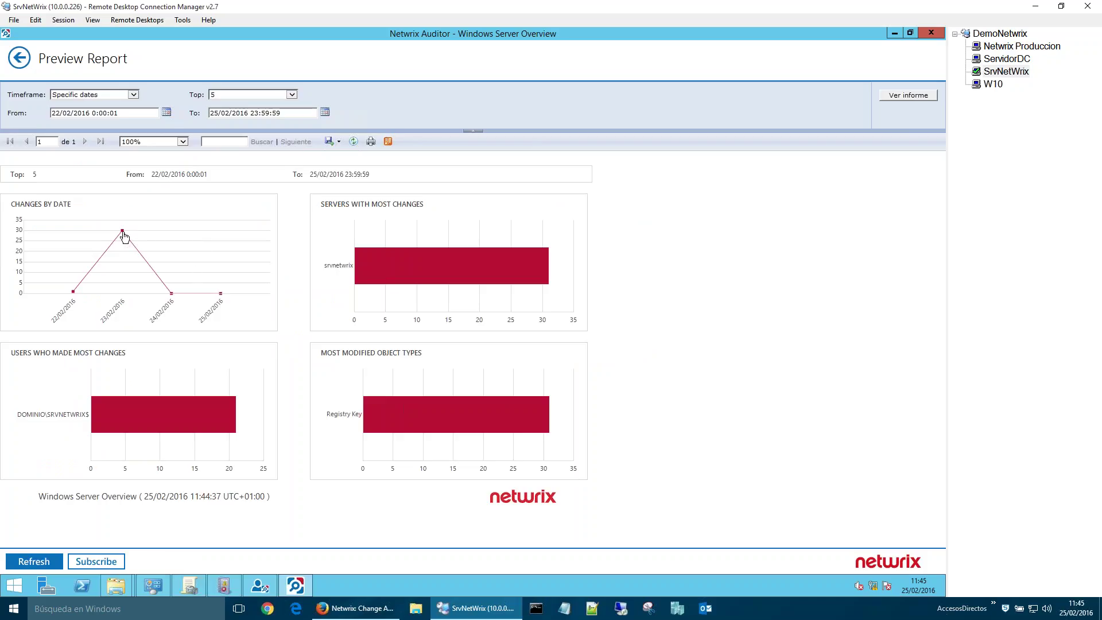
left_click(123, 232)
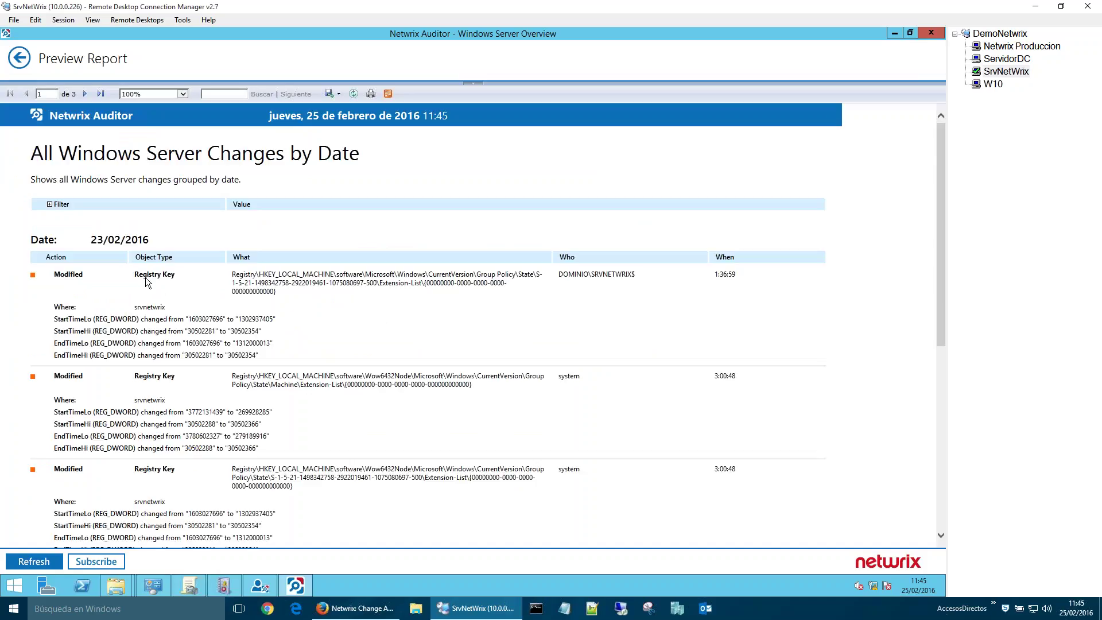
Step: Examine the first change's server, object type and old and new StartTimeLo values, and look over the following registry changes
double_click(150, 307)
double_click(147, 274)
double_click(61, 319)
double_click(205, 318)
double_click(255, 318)
scroll(272, 318, "down", 6)
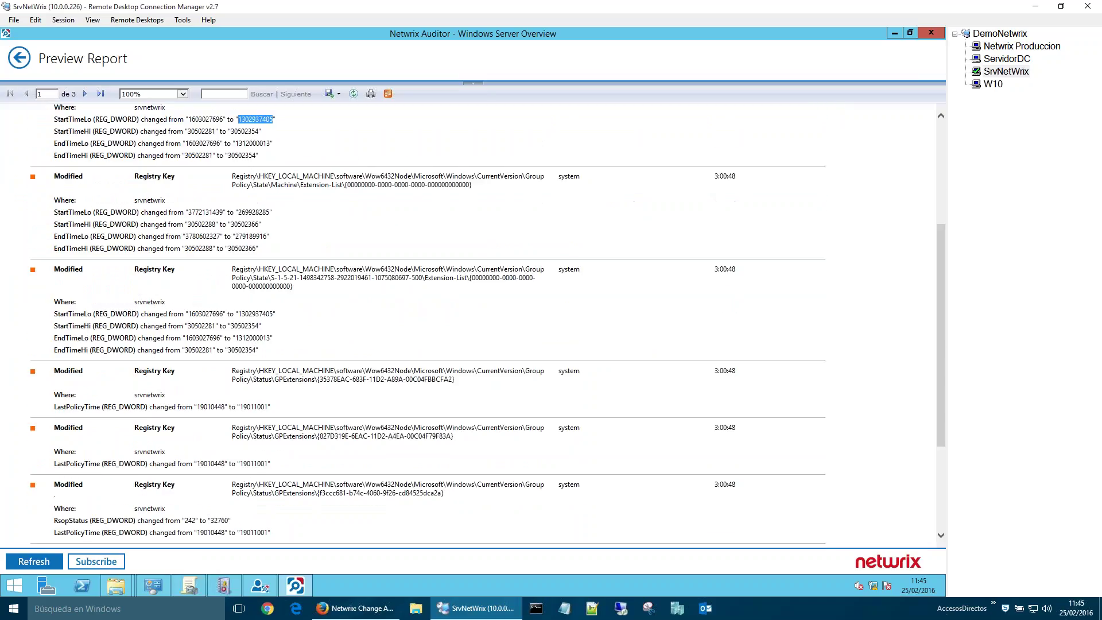
Step: Look through the remaining pages of the 23/02/2016 Windows Server changes, go back to the overview, and close the report window
scroll(271, 318, "down", 1)
scroll(272, 318, "up", 7)
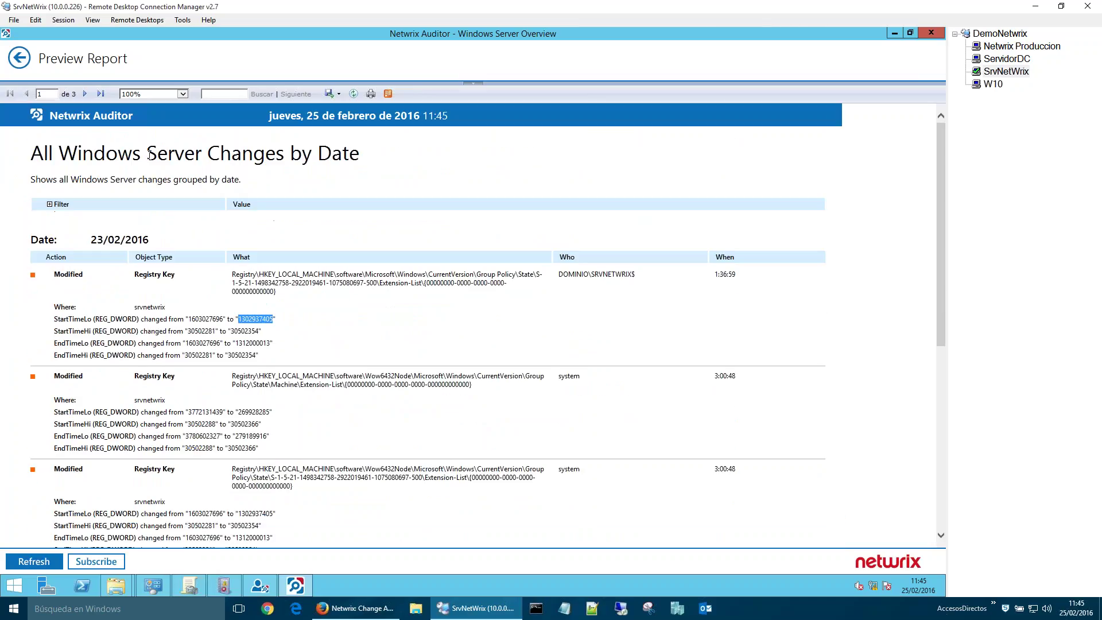
left_click(85, 94)
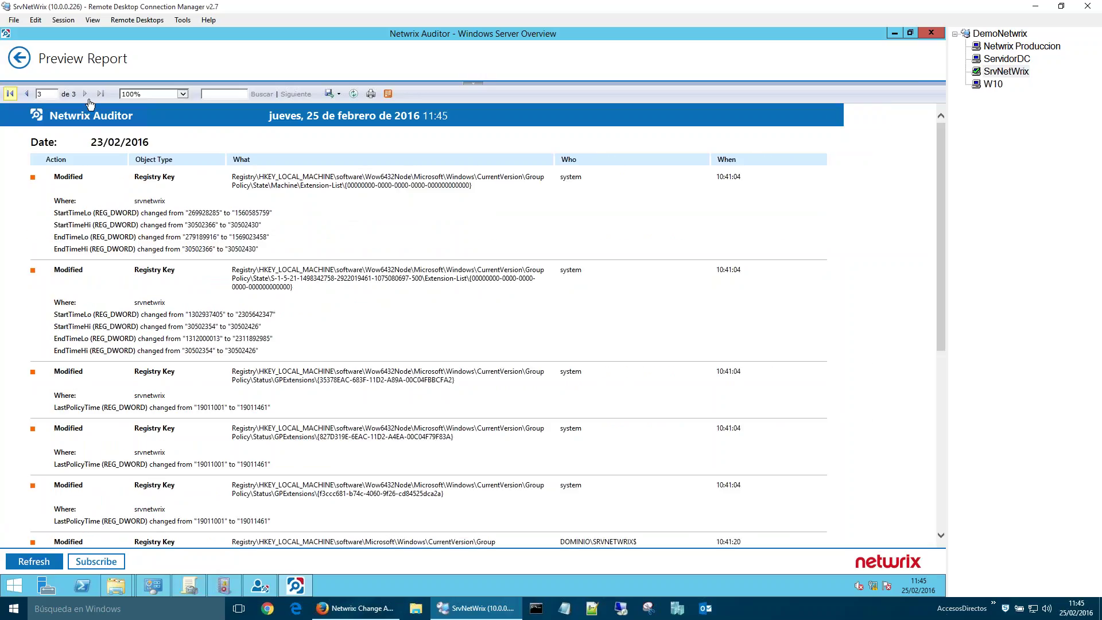
left_click(20, 58)
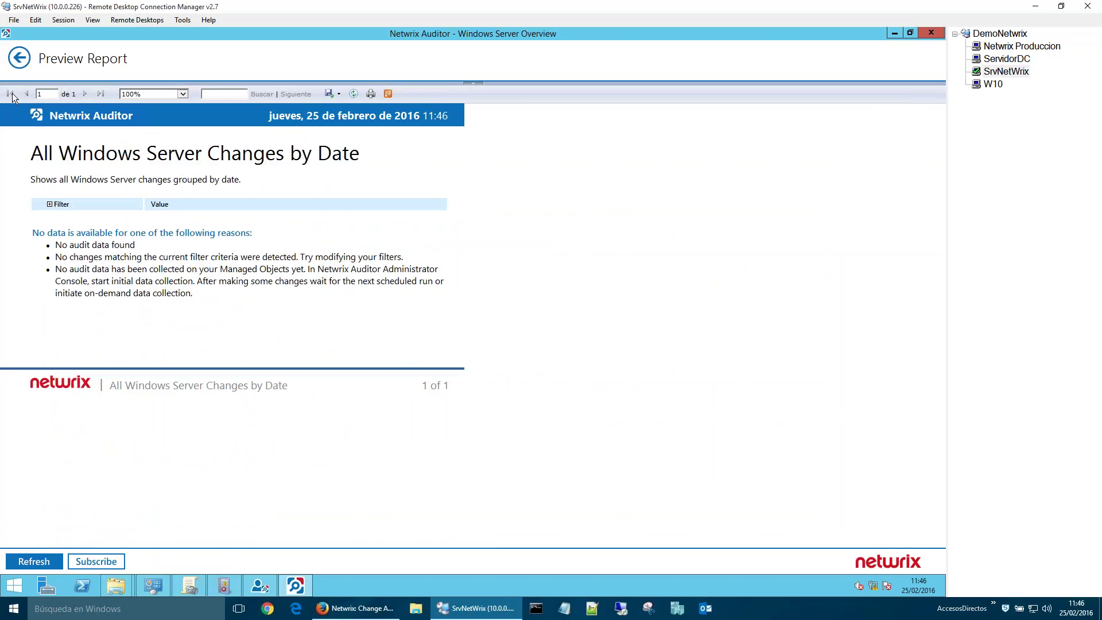
left_click(25, 58)
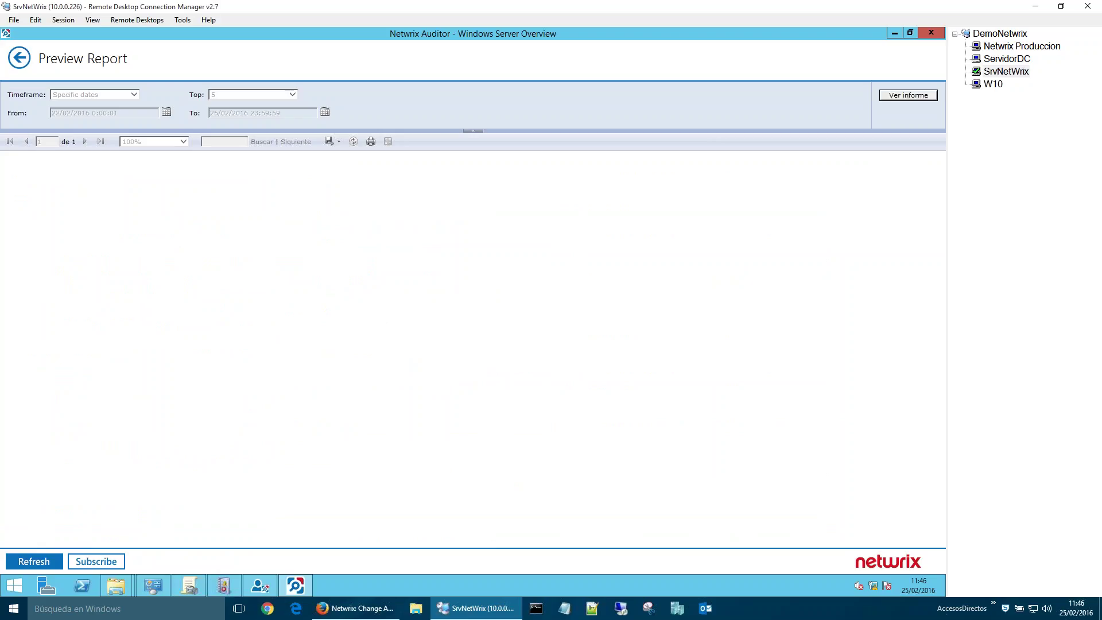
left_click(928, 34)
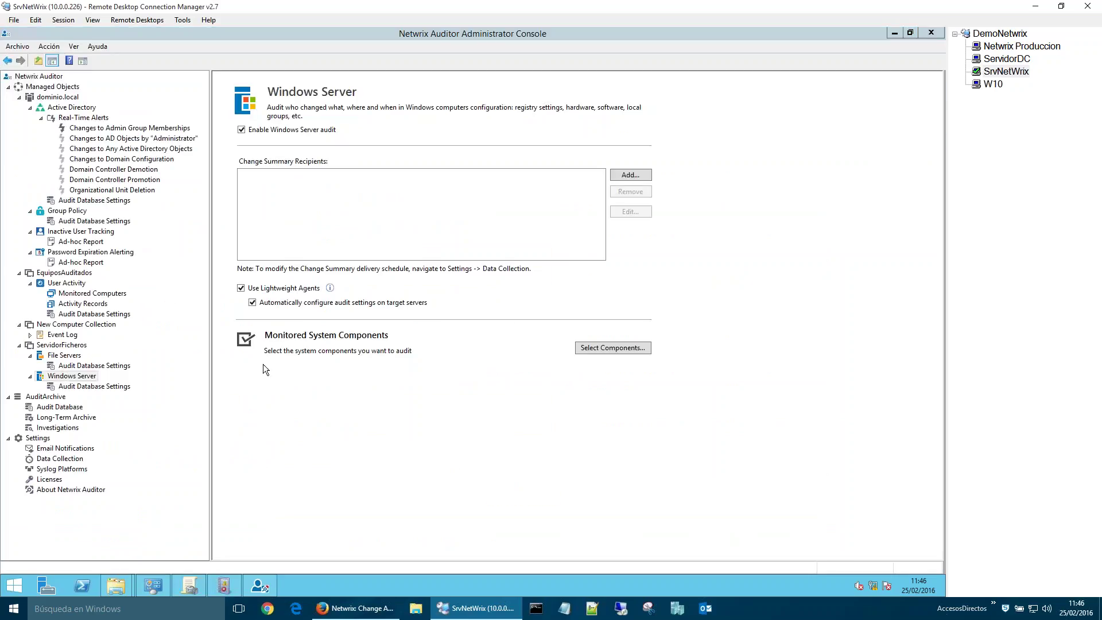
Step: Review the monitored system components for Windows Server without changing them, and view the ServidorFicheros File Servers audit settings
left_click(619, 349)
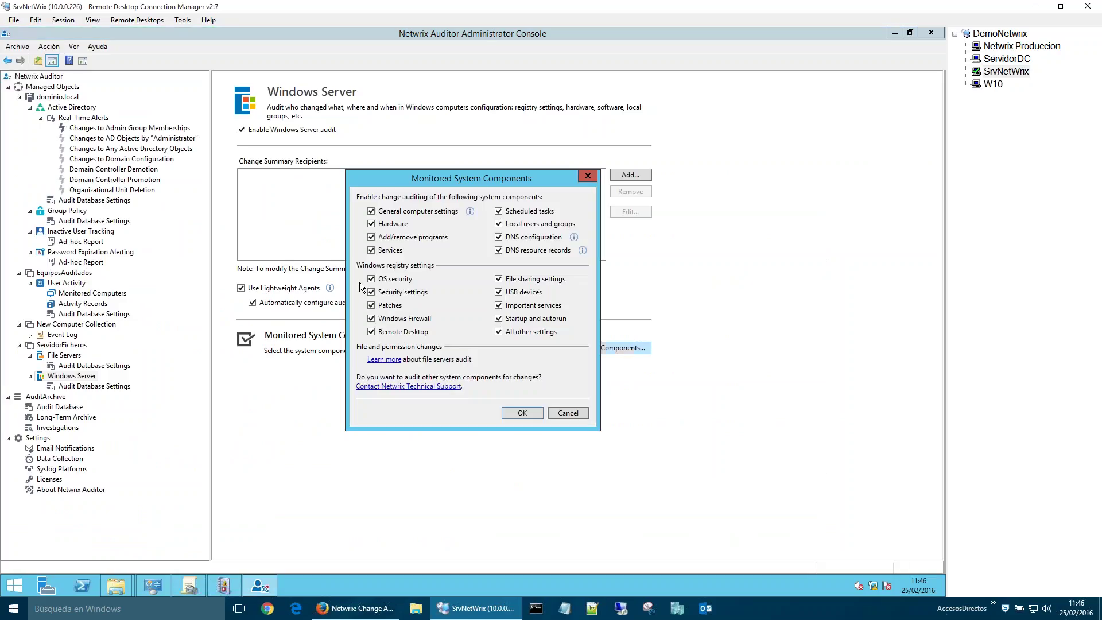
left_click(583, 412)
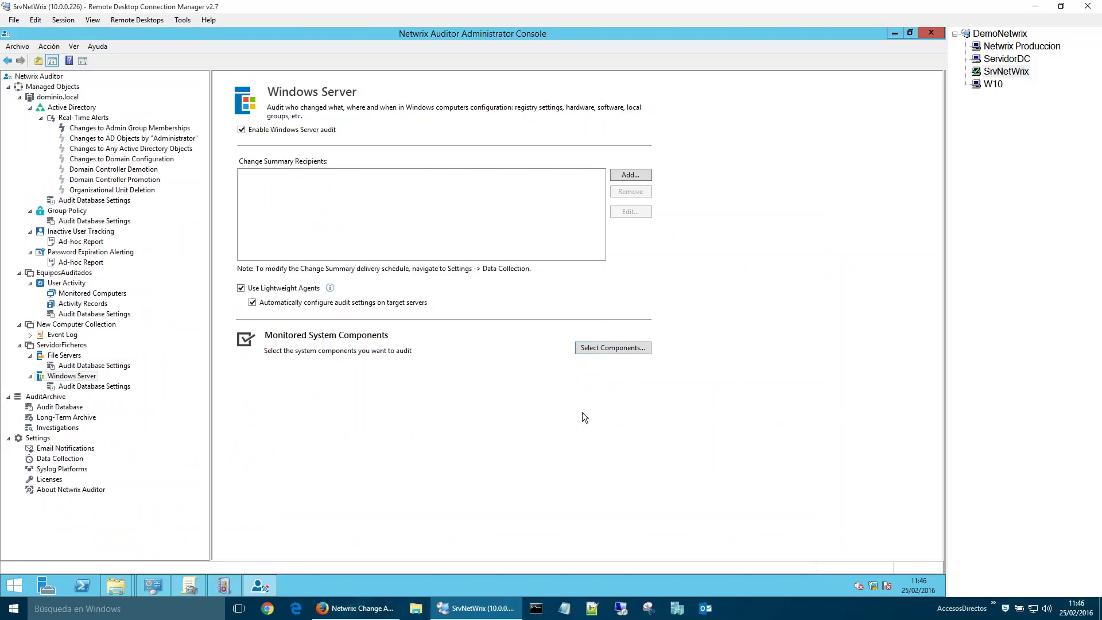
left_click(73, 356)
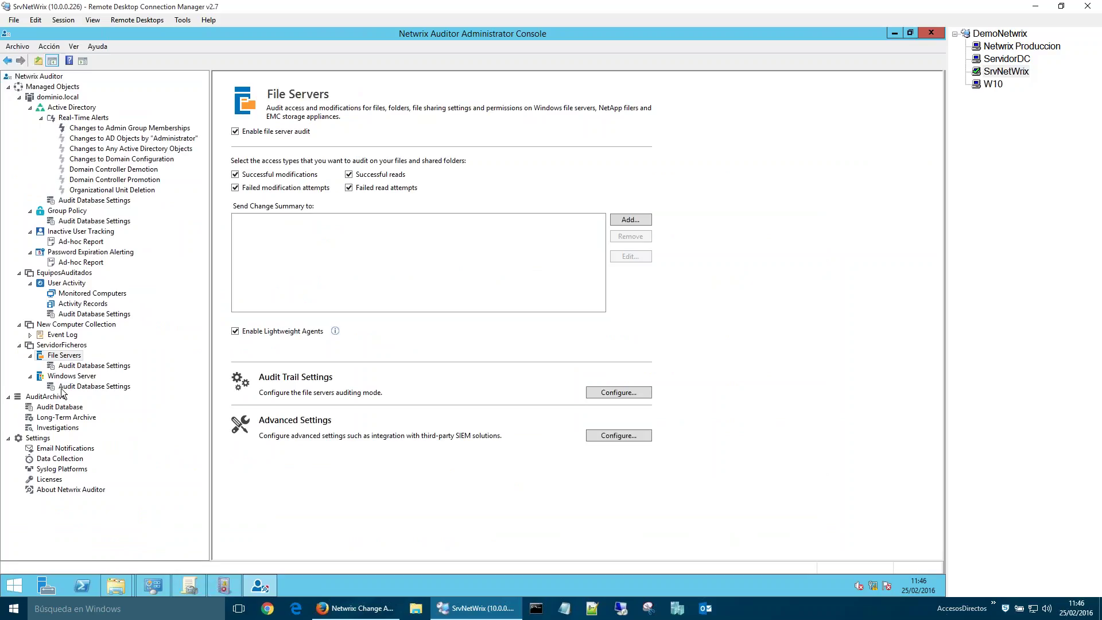
Step: View the Event Log settings of New Computer Collection and look through the inclusive audit archiving filters to the end
double_click(63, 335)
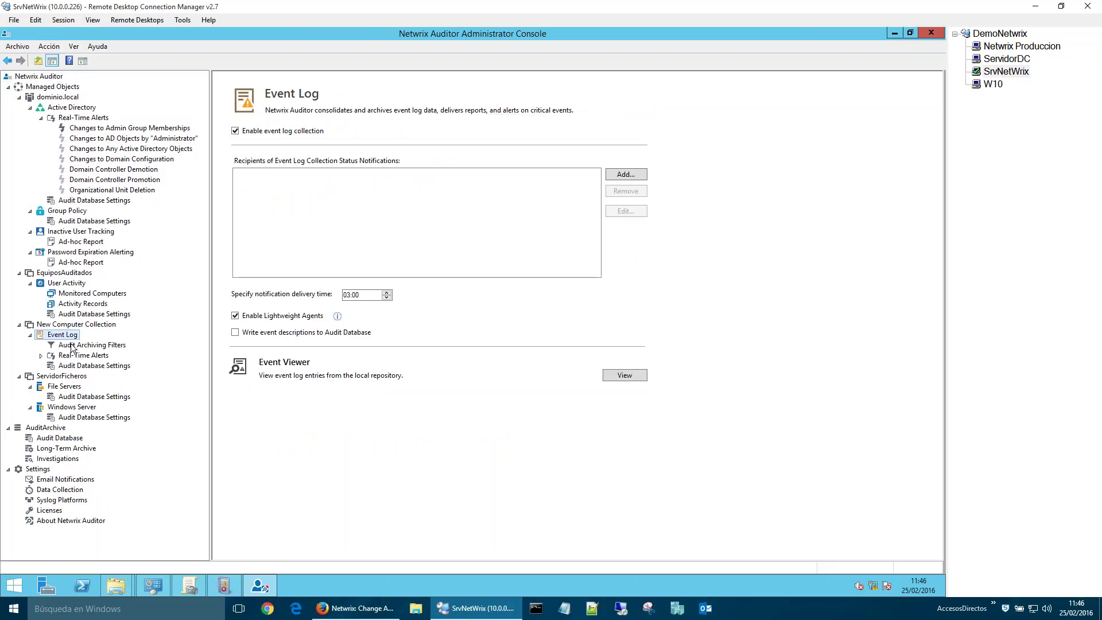
left_click(74, 346)
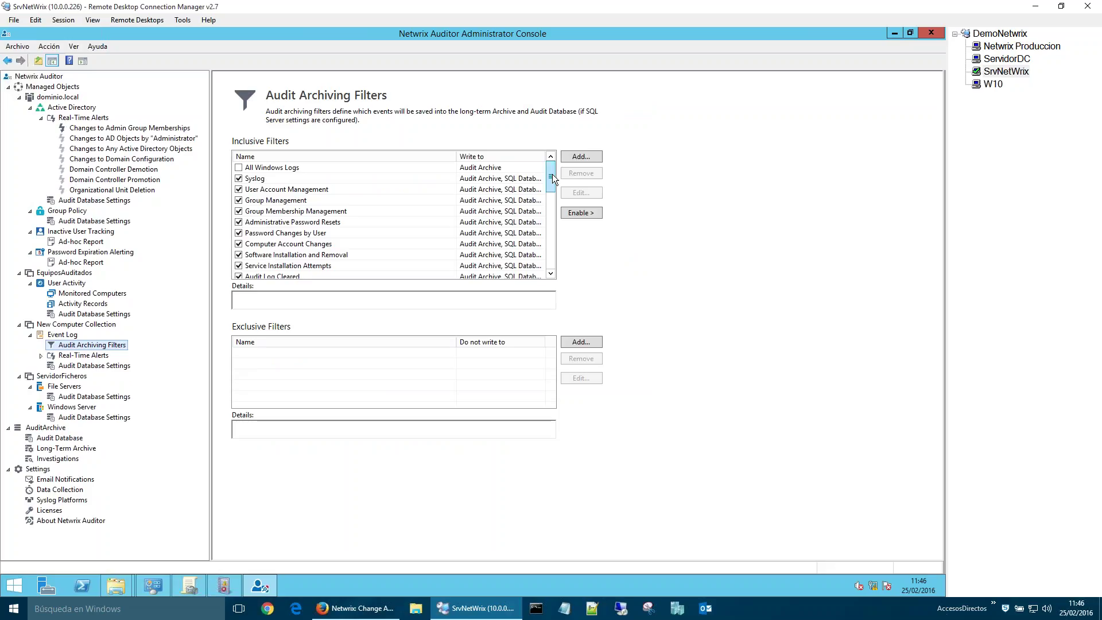
left_click_drag(552, 174, 552, 262)
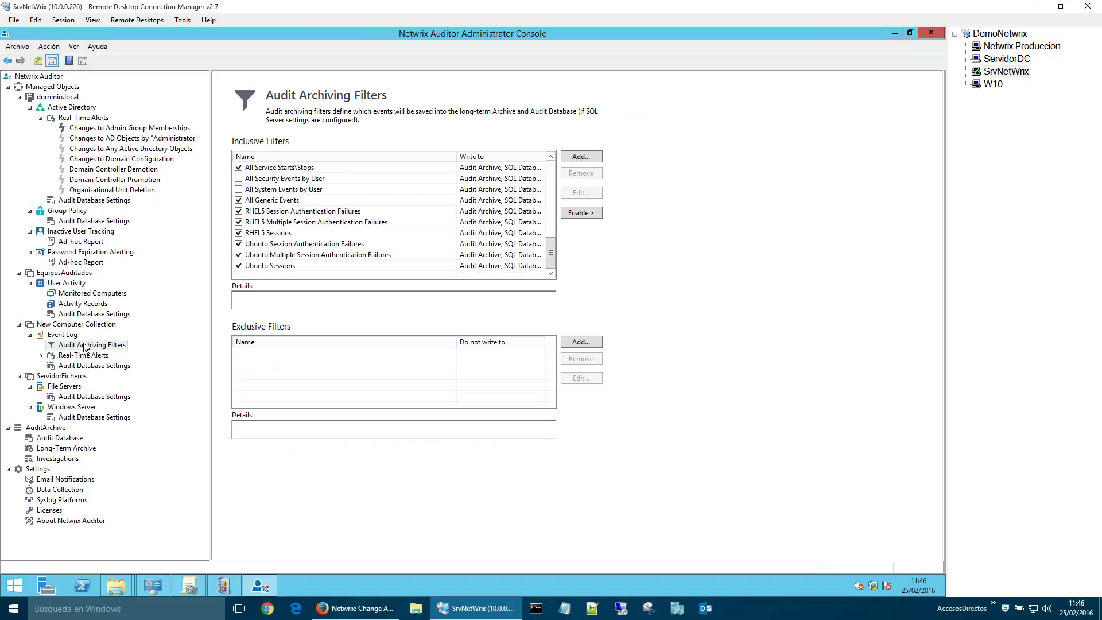
Step: Open the System Errors real-time alert, try an Event ID of 100 in its event filter, and discard the edit
double_click(69, 355)
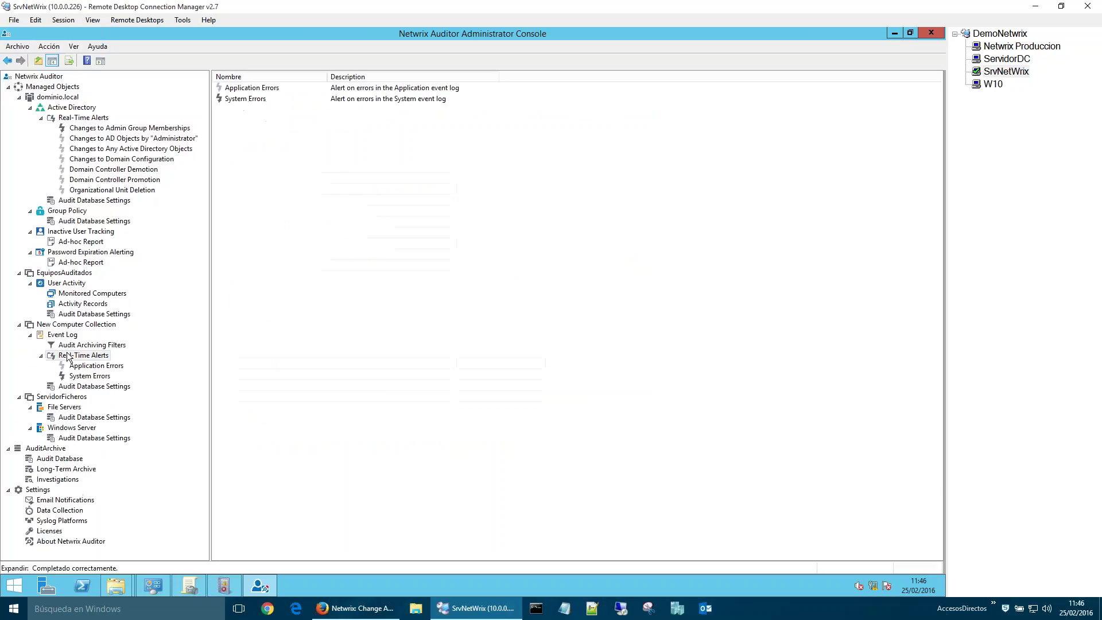
left_click(92, 376)
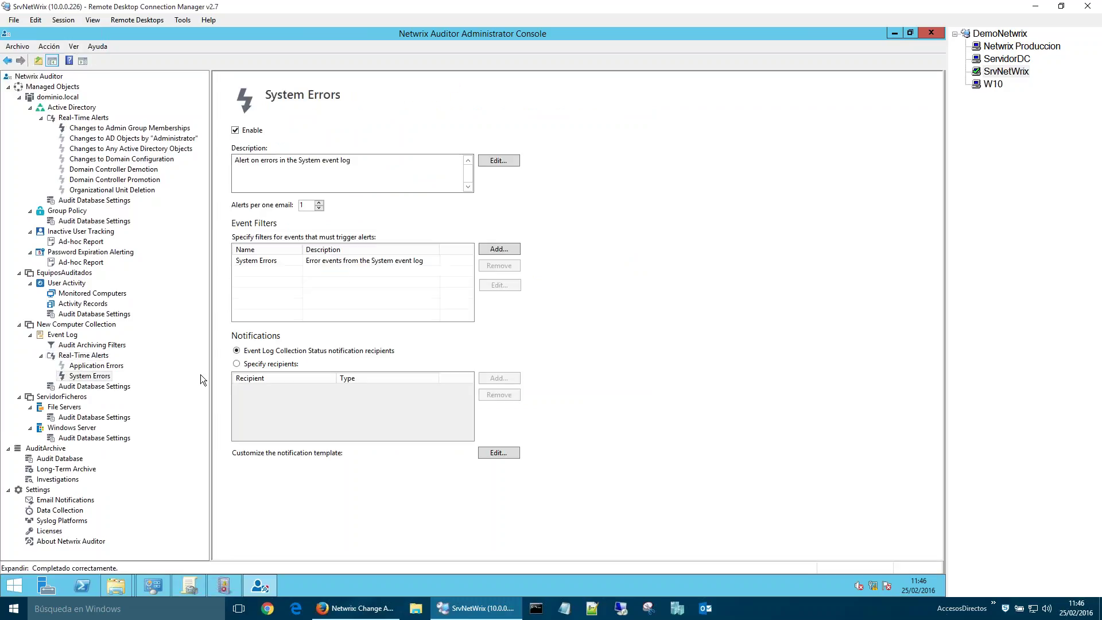
left_click(259, 263)
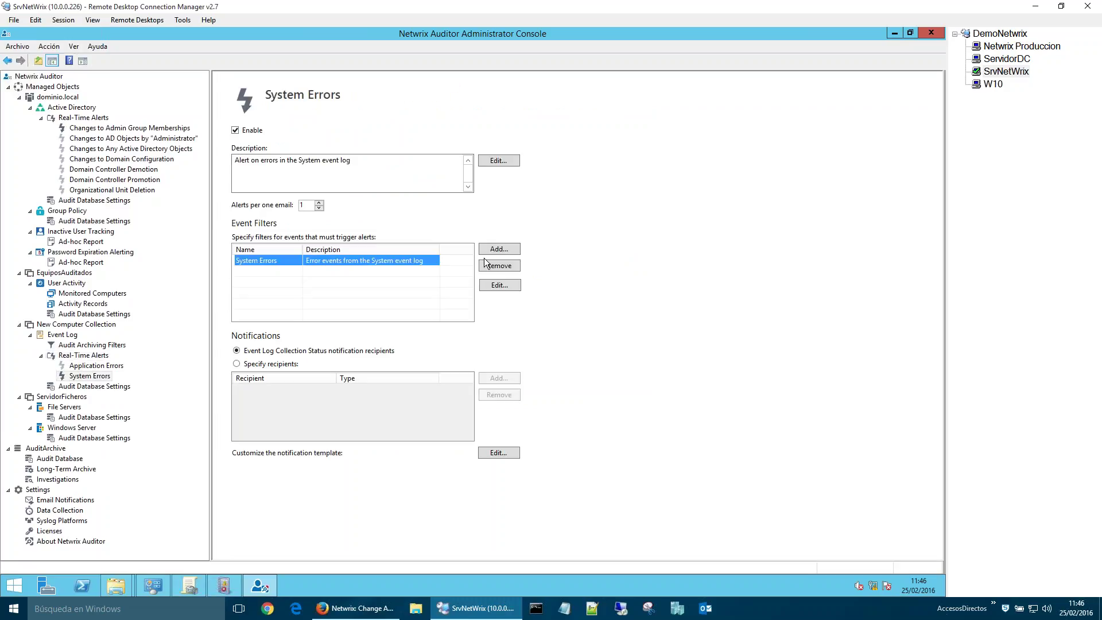
left_click(499, 285)
left_click(404, 190)
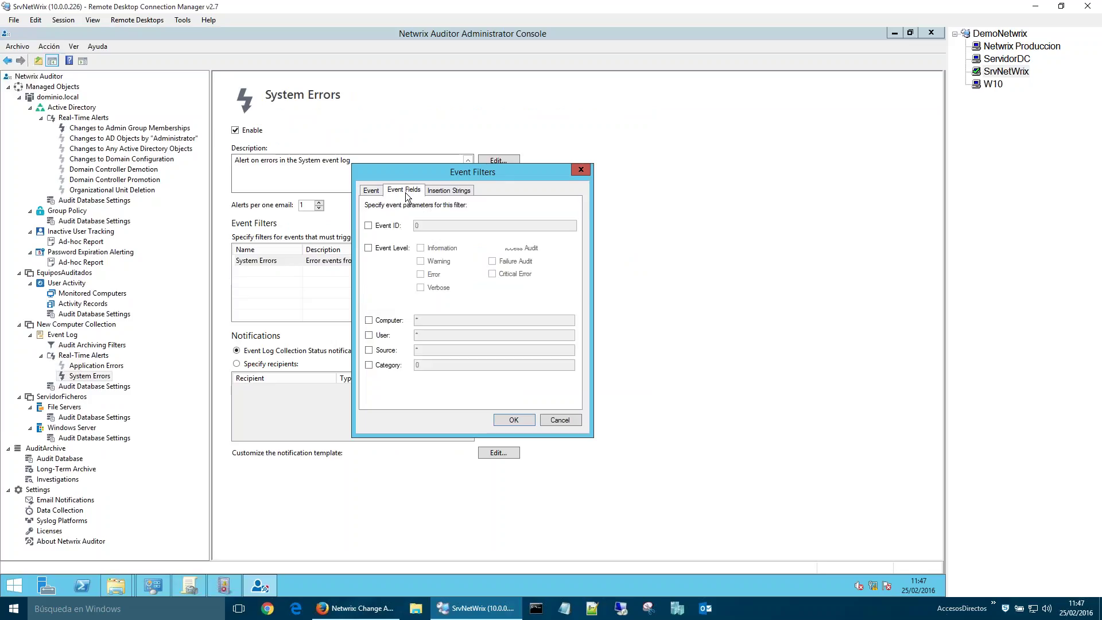
left_click(369, 226)
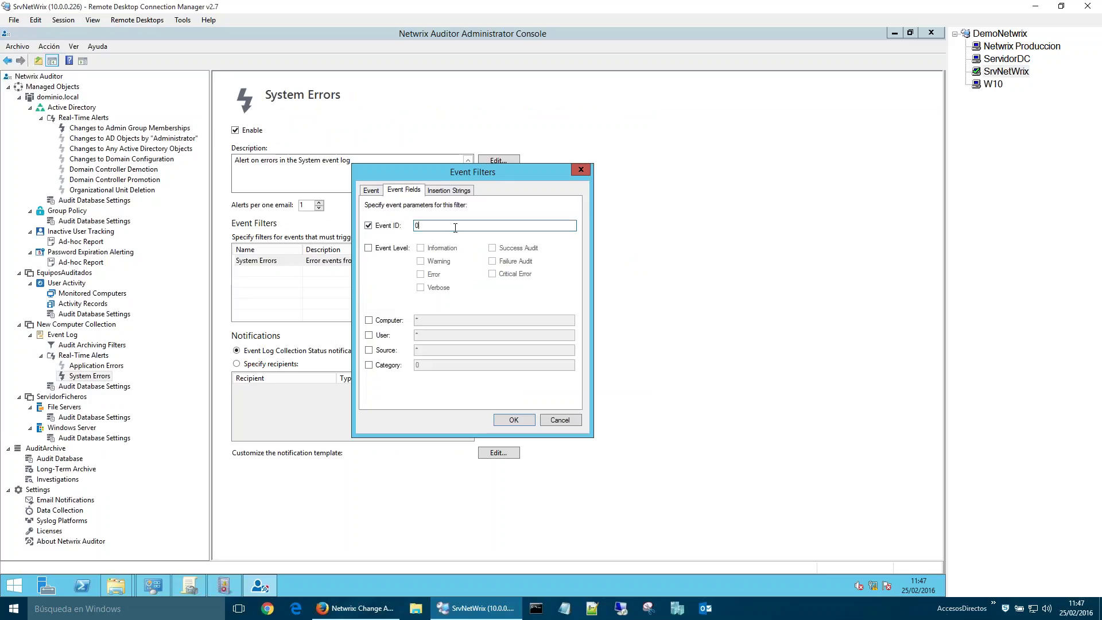
type("100")
left_click(559, 420)
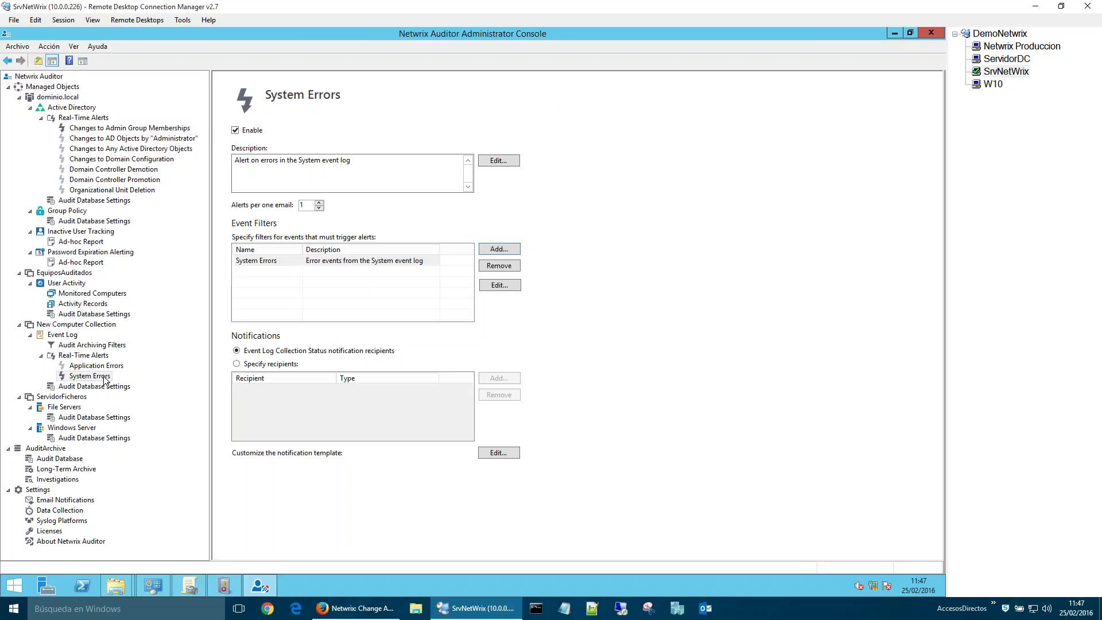
Step: Look over the Application Errors alert and open AuditIntelligence from the Event Log's audit database settings
left_click(103, 369)
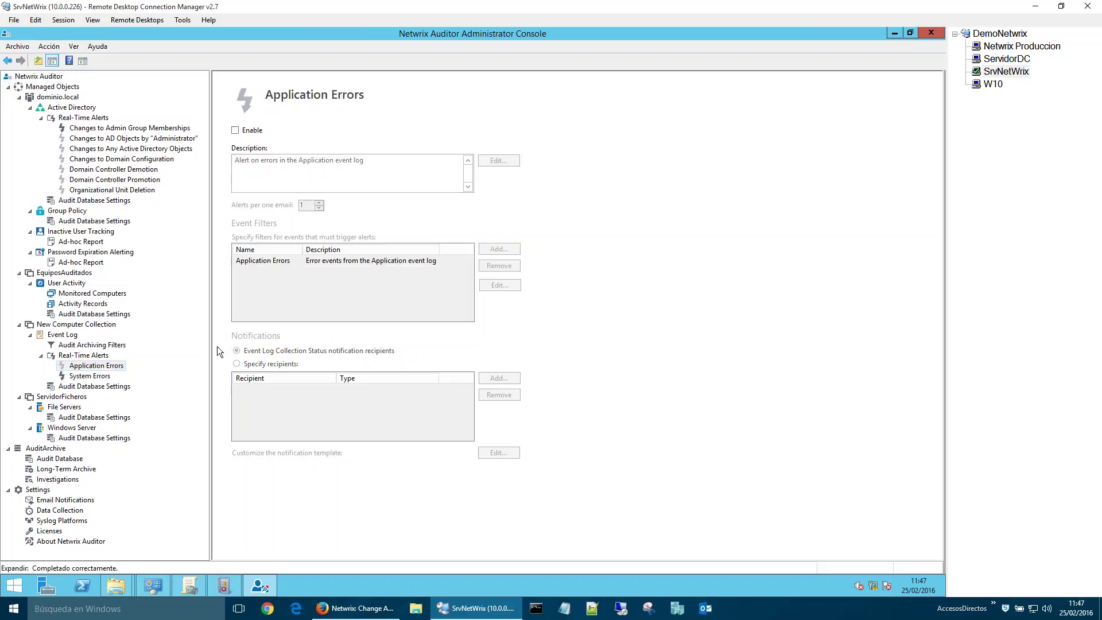
left_click(67, 389)
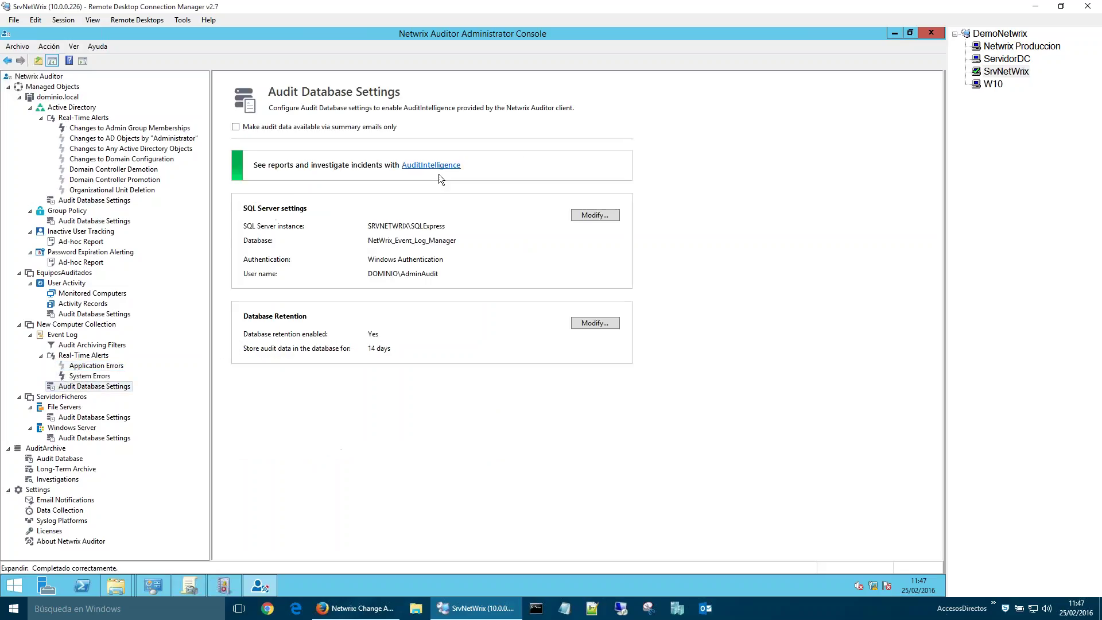
left_click(437, 167)
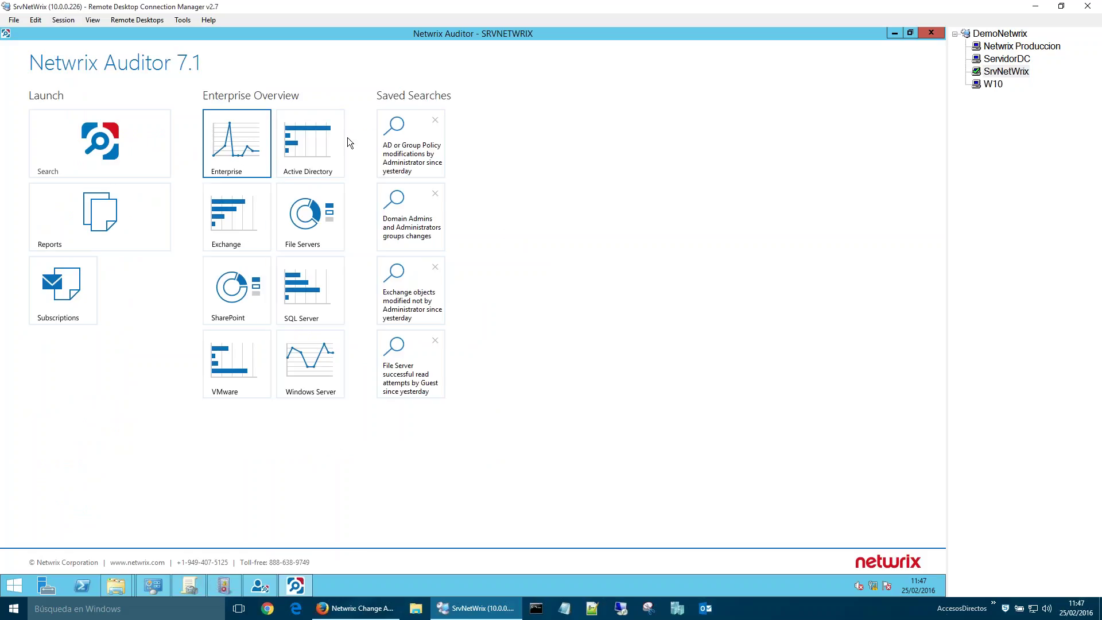
Step: Start a new audit data search, leave the account criterion empty, and add the Removed action as a filter
left_click(104, 154)
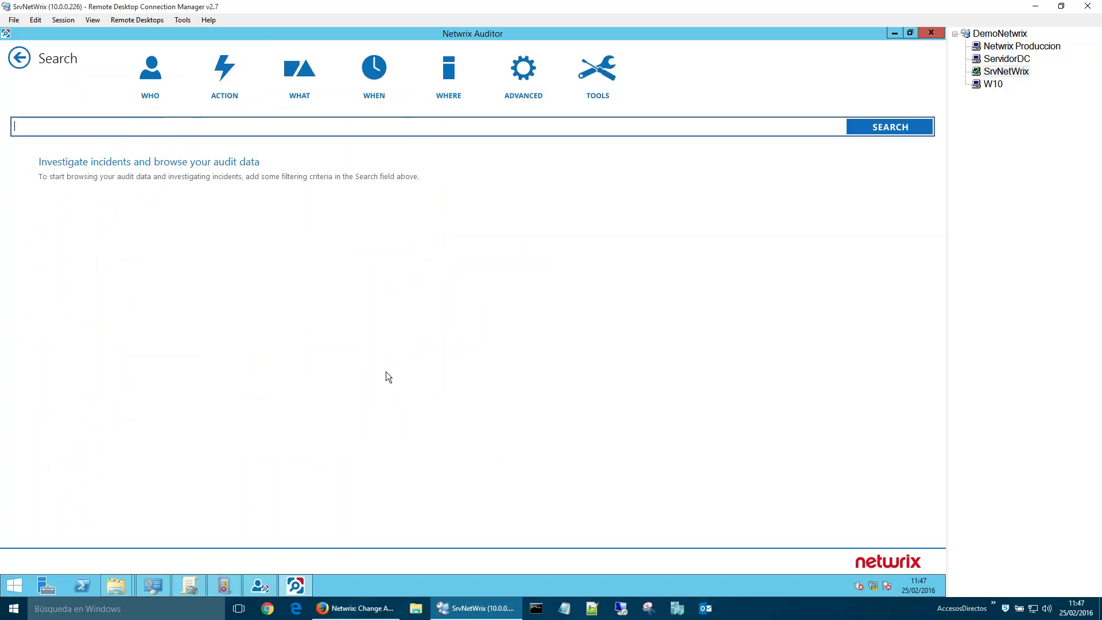
left_click(148, 71)
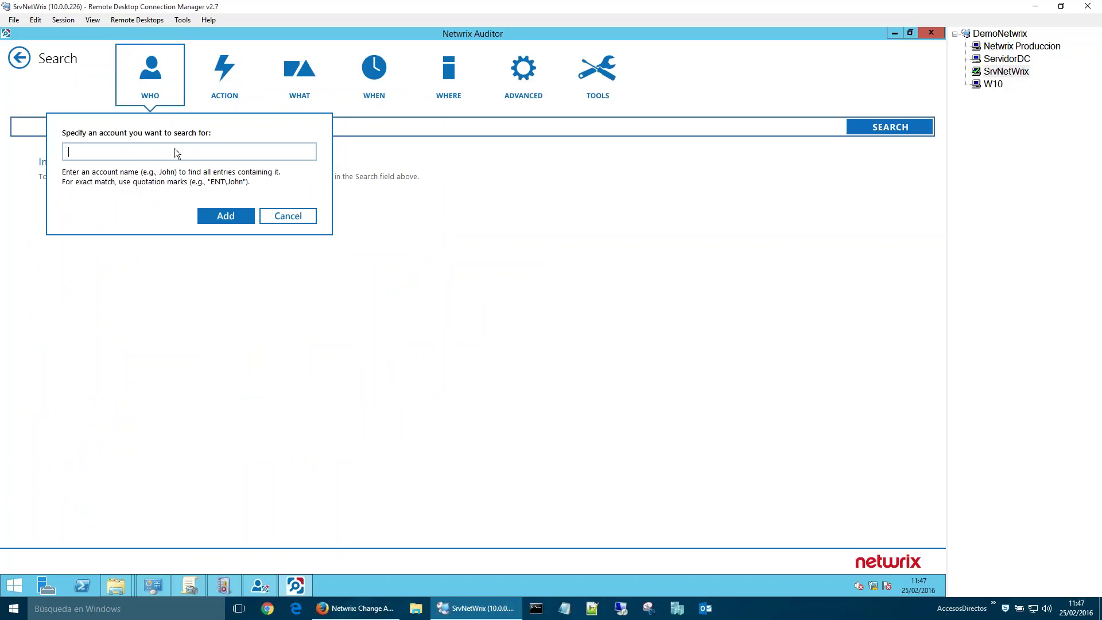
left_click(223, 218)
left_click(218, 84)
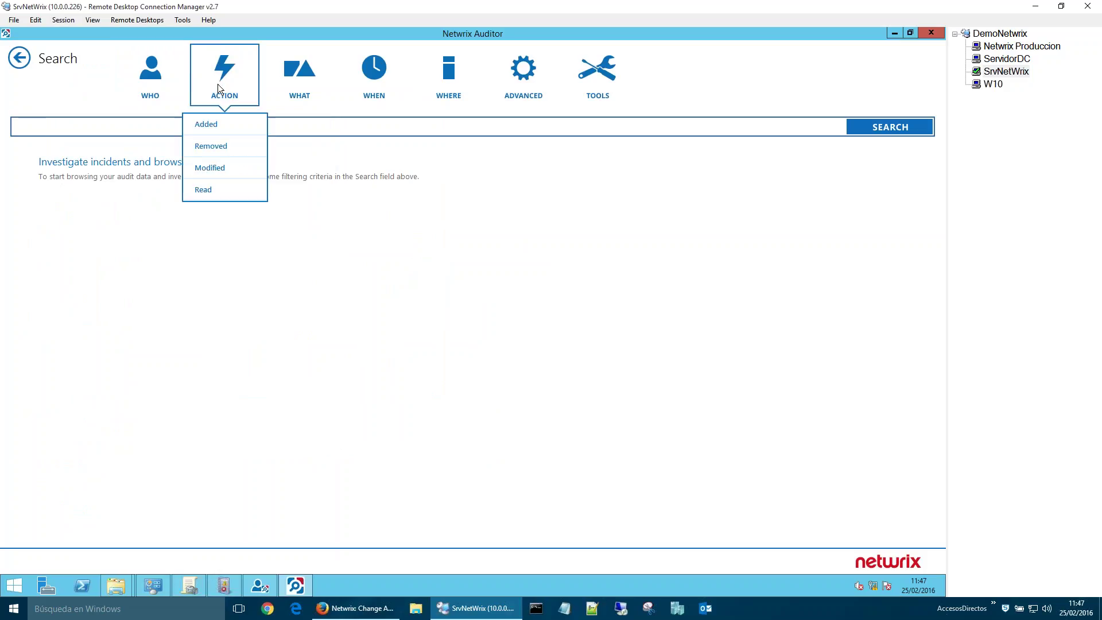
left_click(218, 147)
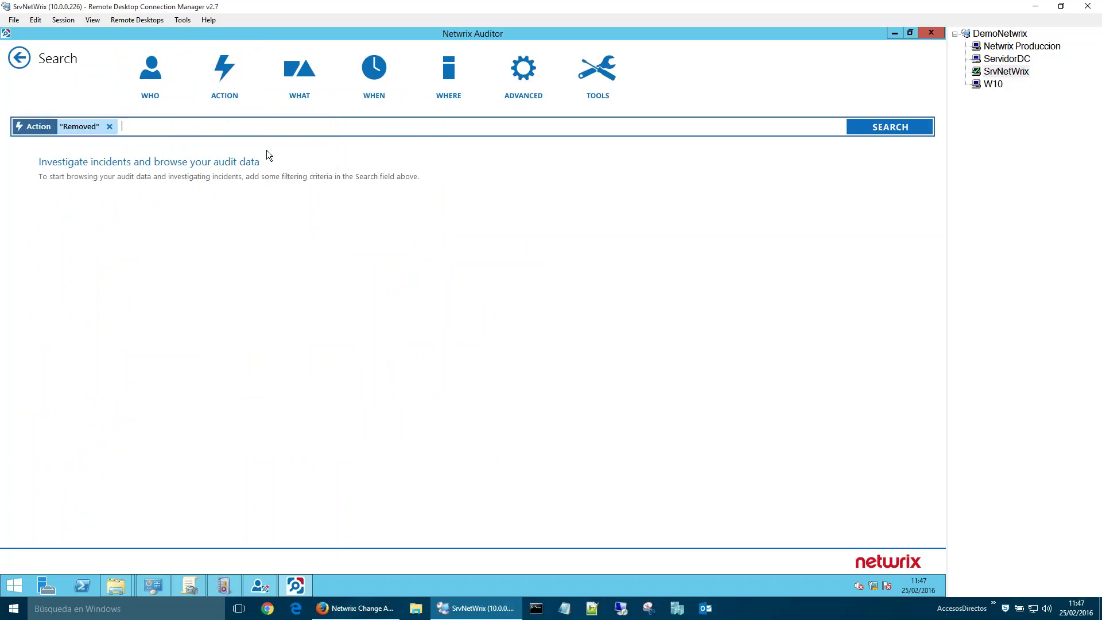
Step: Examine the object, time and resource criteria available for the search without adding any of them
left_click(308, 88)
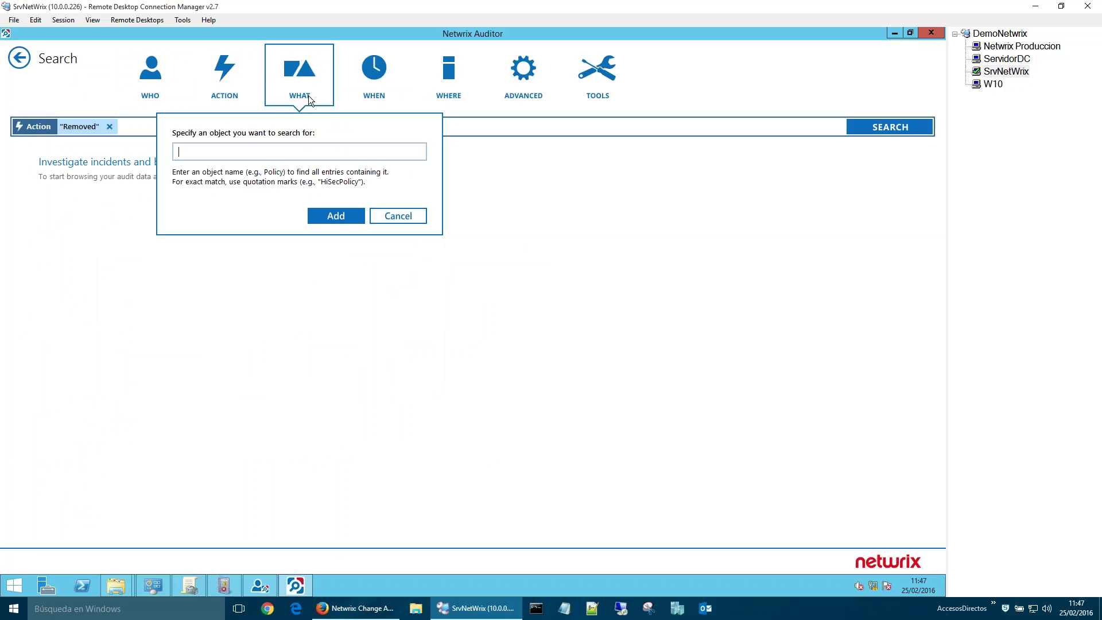
left_click(415, 218)
left_click(383, 76)
left_click(383, 75)
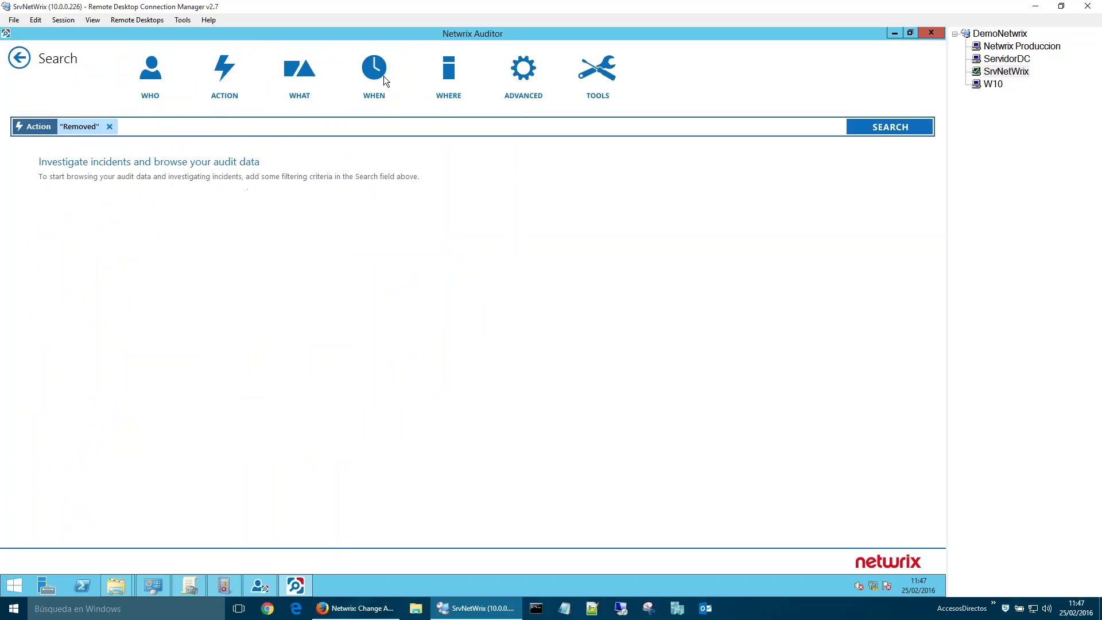
left_click(384, 76)
left_click(442, 77)
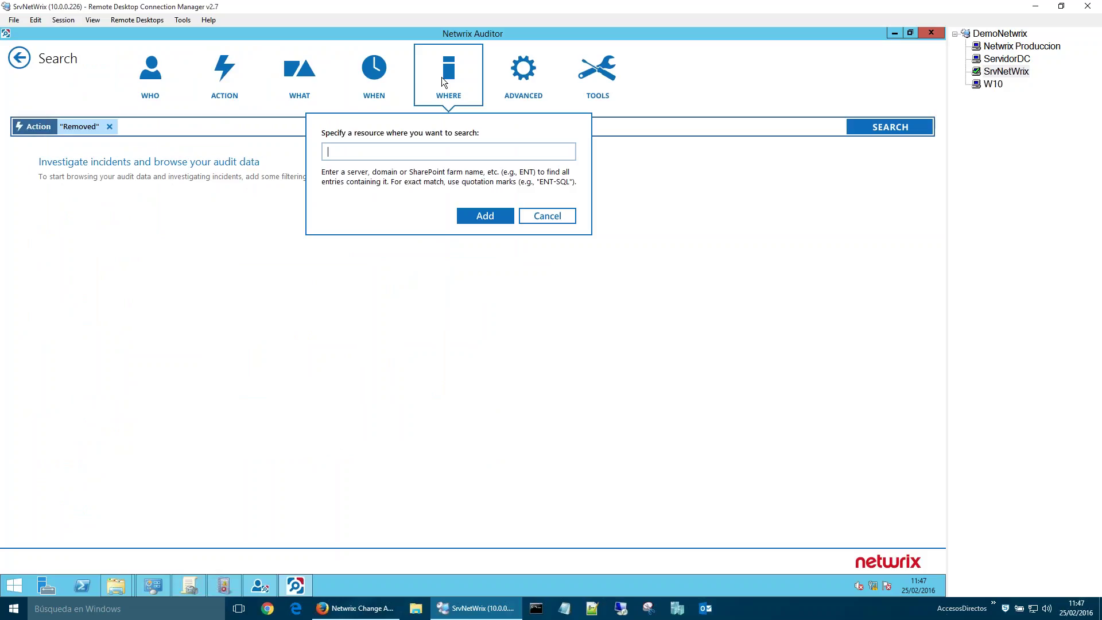
Step: Review the filter types, operators and action values offered in the advanced search criteria, and leave them without modifying the search
left_click(529, 77)
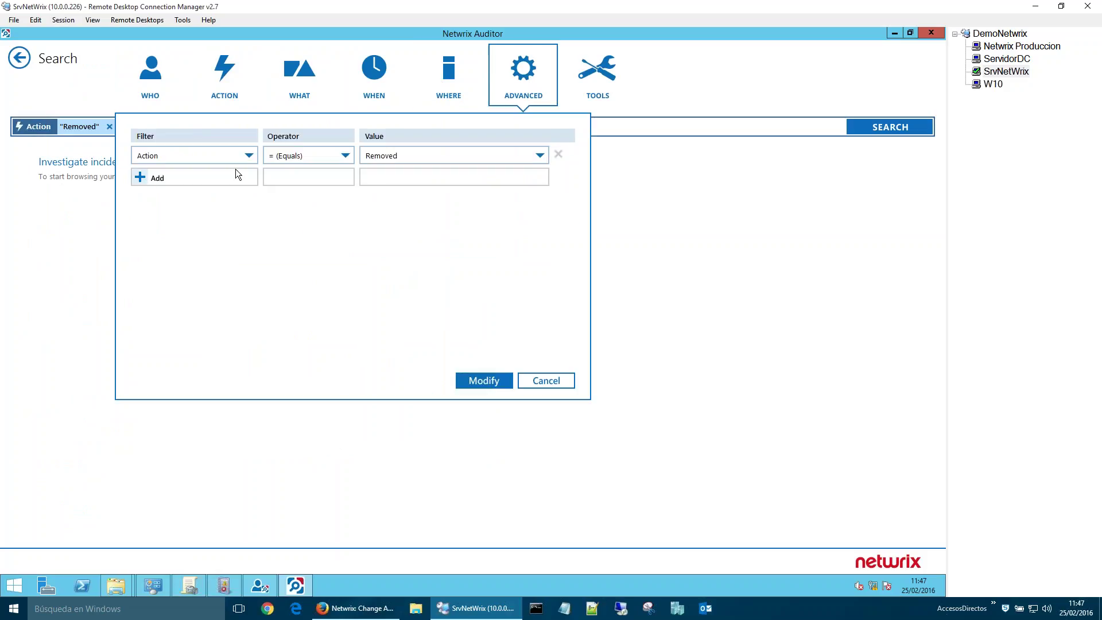
left_click(248, 156)
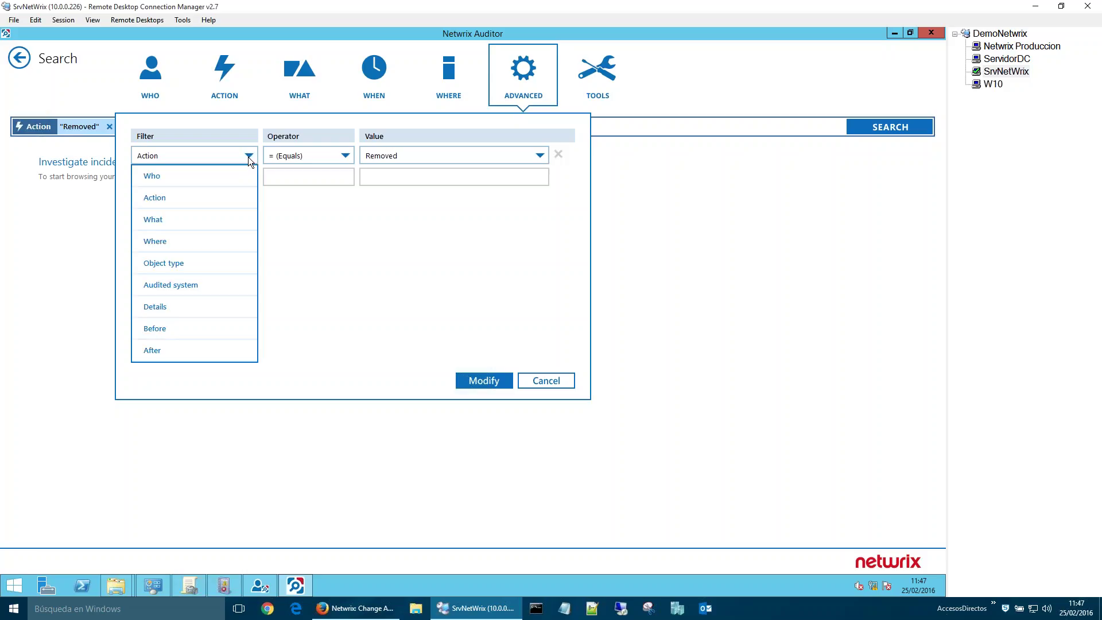
left_click(353, 154)
left_click(353, 154)
left_click(539, 155)
left_click(539, 155)
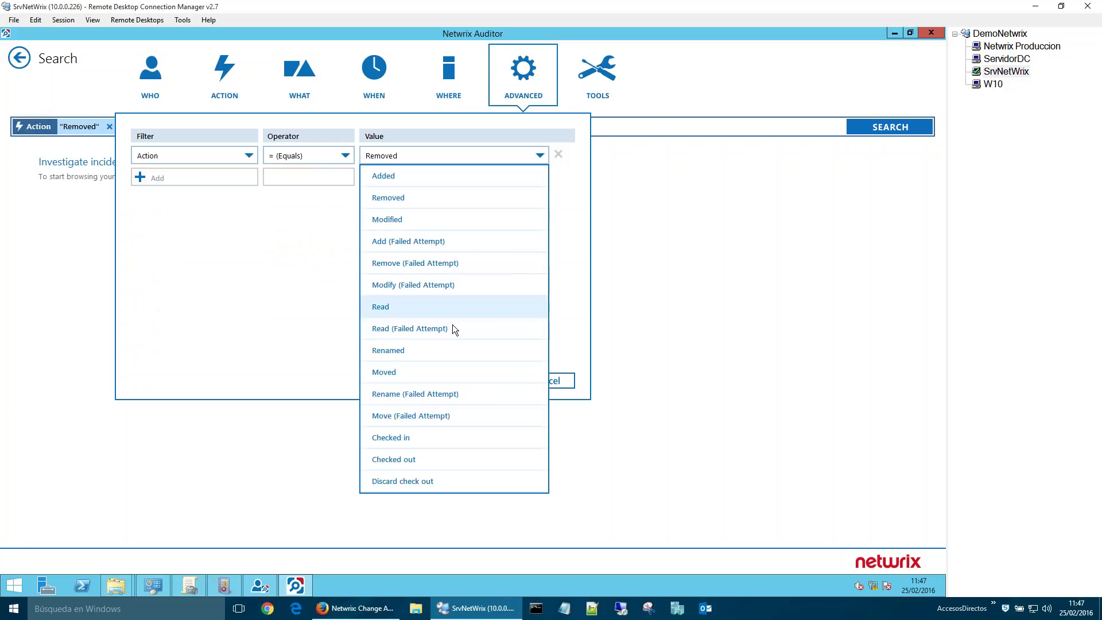
left_click(573, 350)
left_click(567, 381)
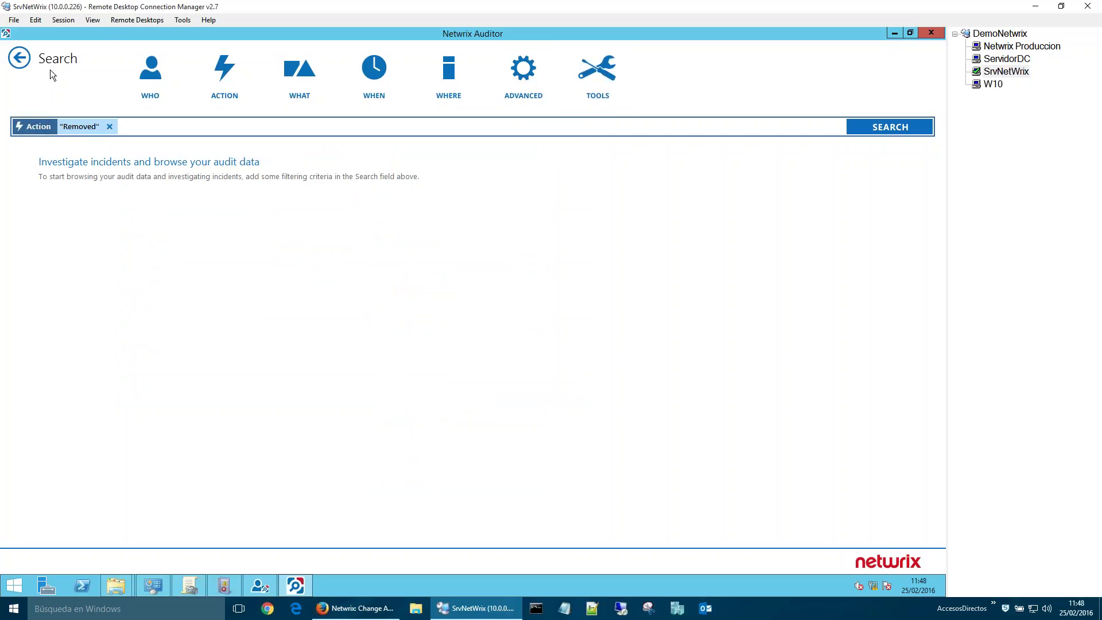
Step: Return to the start page, open the report library, and expand the Active Directory Changes reports under Active Directory
left_click(17, 65)
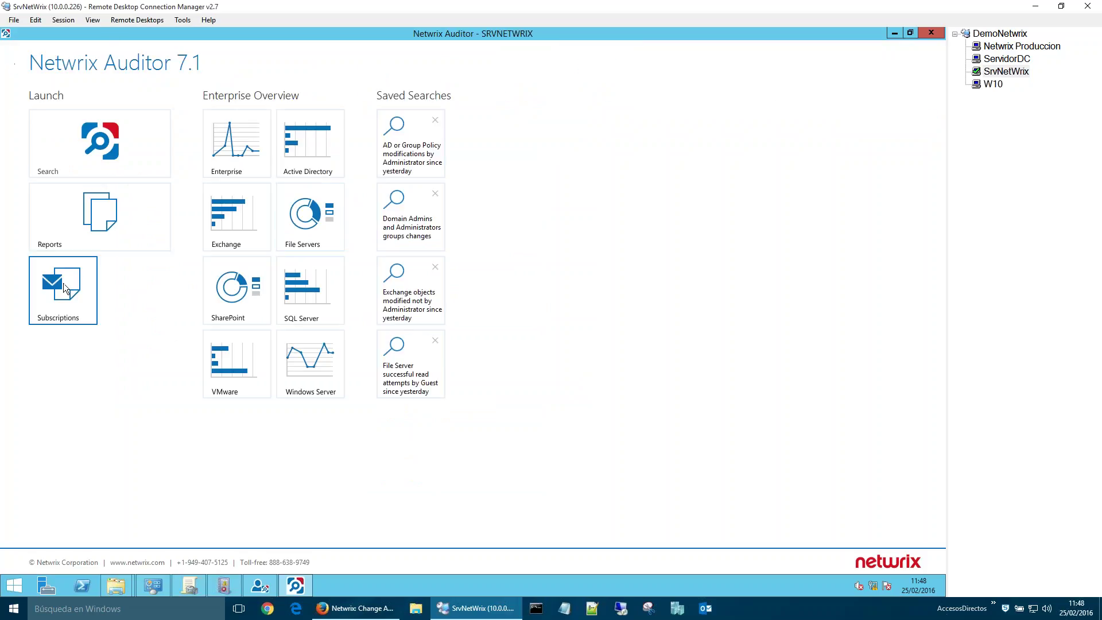
left_click(72, 232)
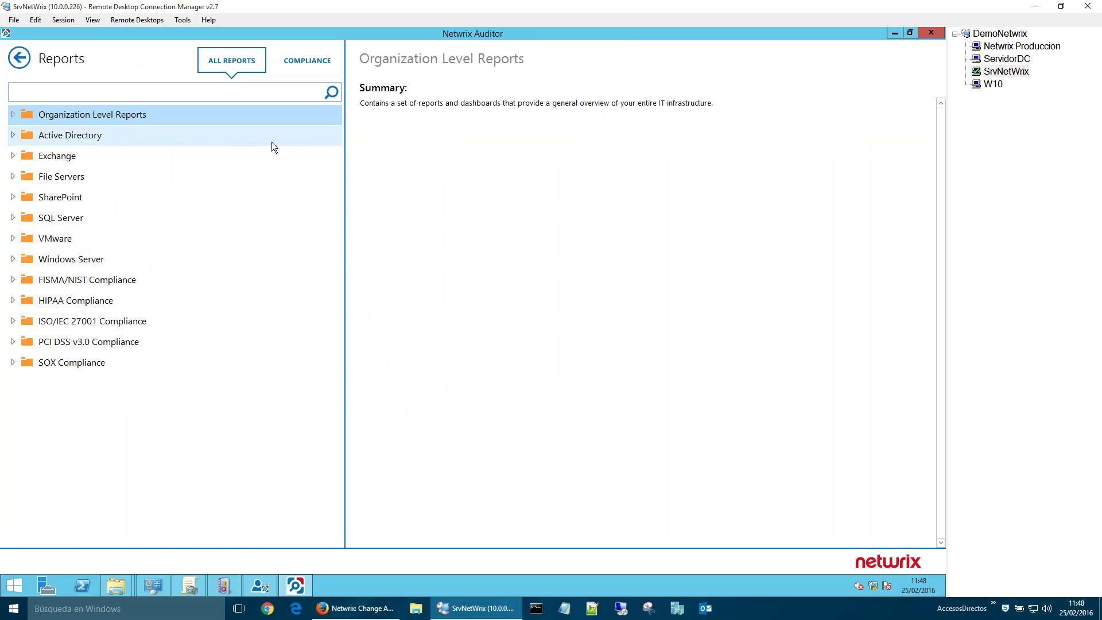
left_click(11, 139)
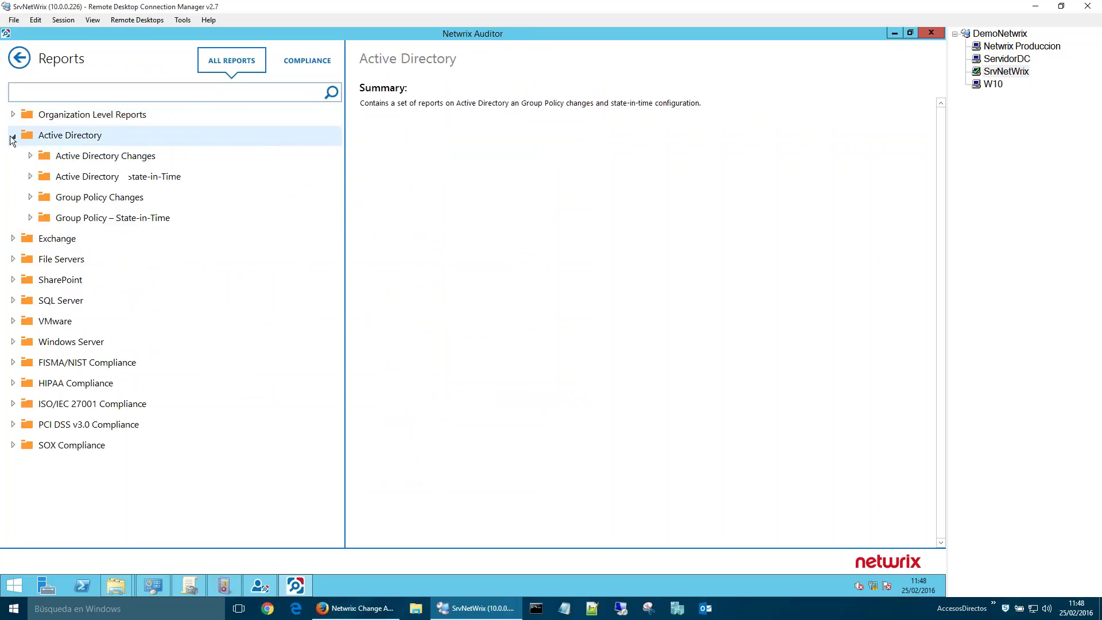
left_click(28, 157)
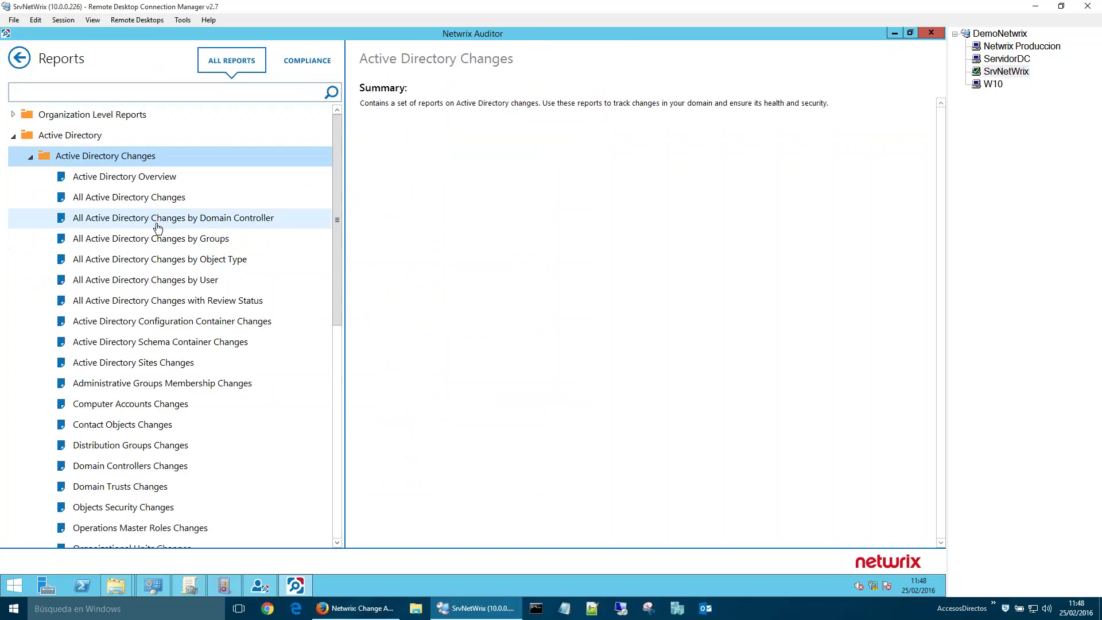
Step: Open the All Active Directory Changes by Domain Controller report and regenerate it with the From date set to 20/02/2016
left_click(235, 220)
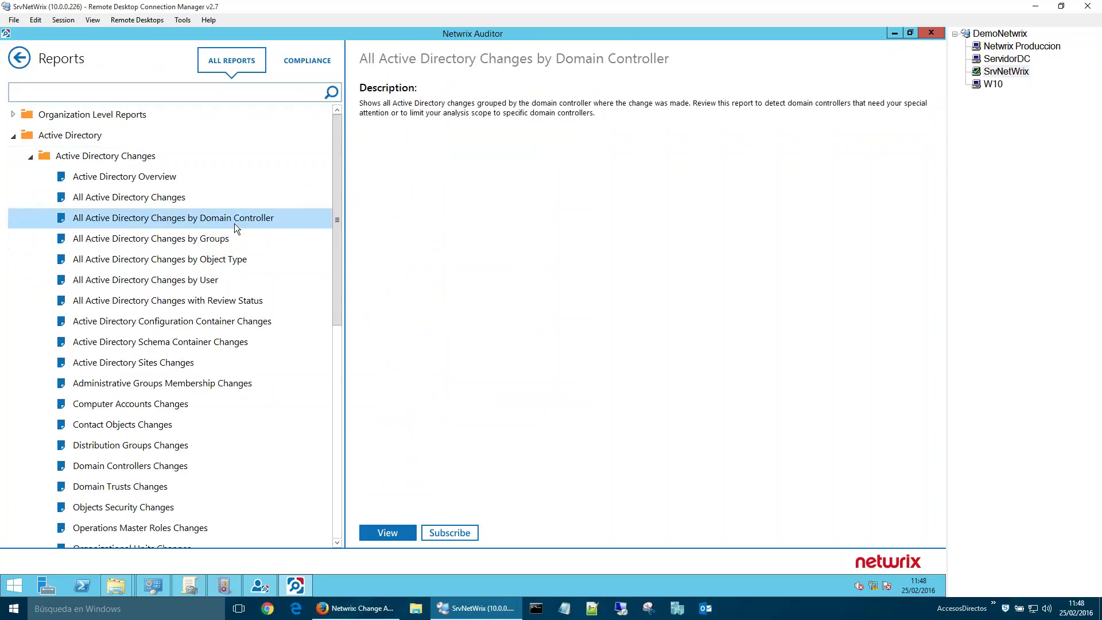
left_click(393, 533)
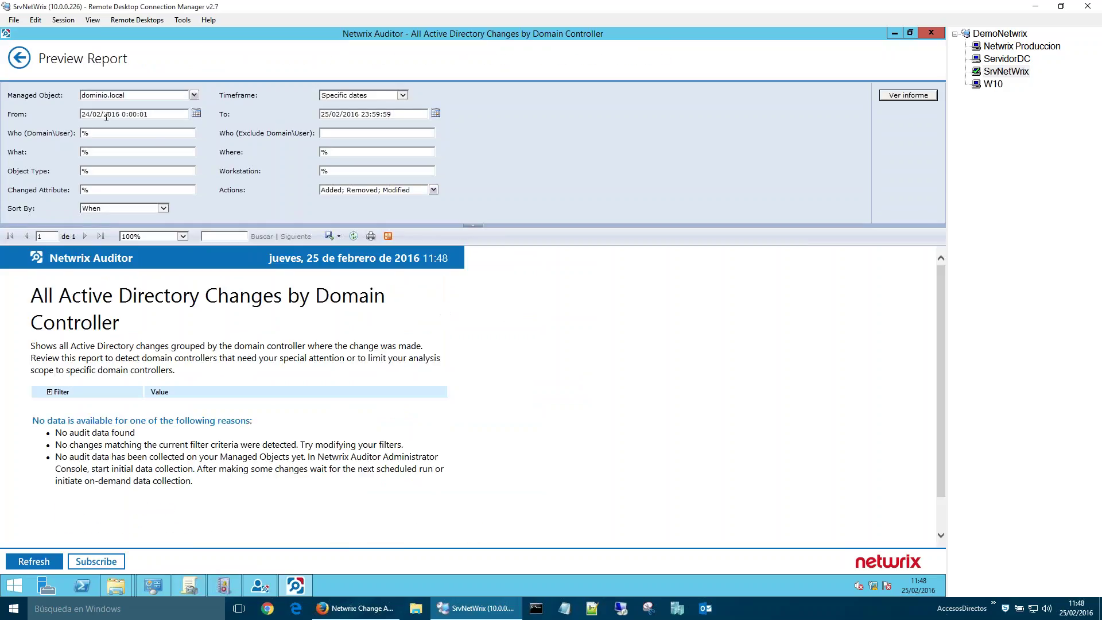
left_click(84, 113)
key("Delete")
type("0")
left_click(919, 95)
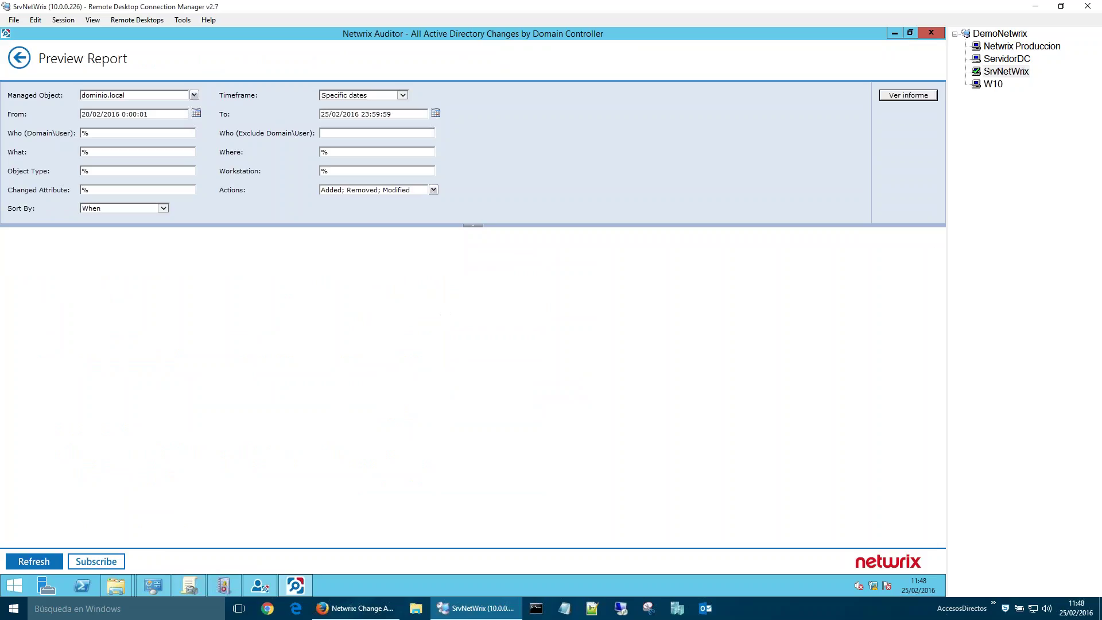
left_click(914, 96)
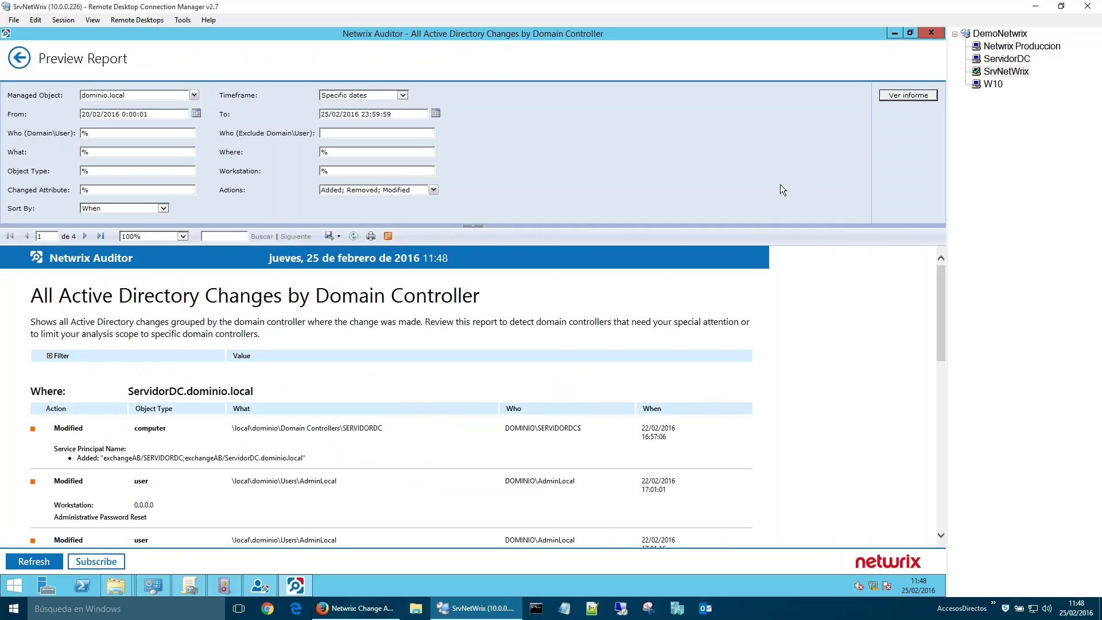
Step: Read through the changes on the report's first page and check its Who filter
double_click(357, 297)
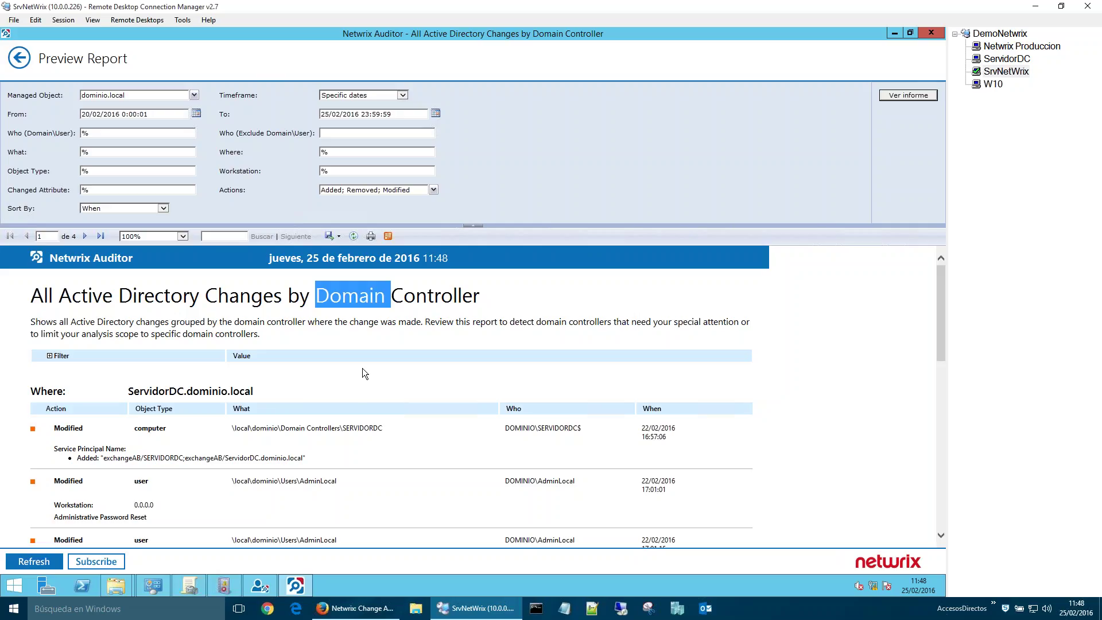
scroll(363, 367, "down", 8)
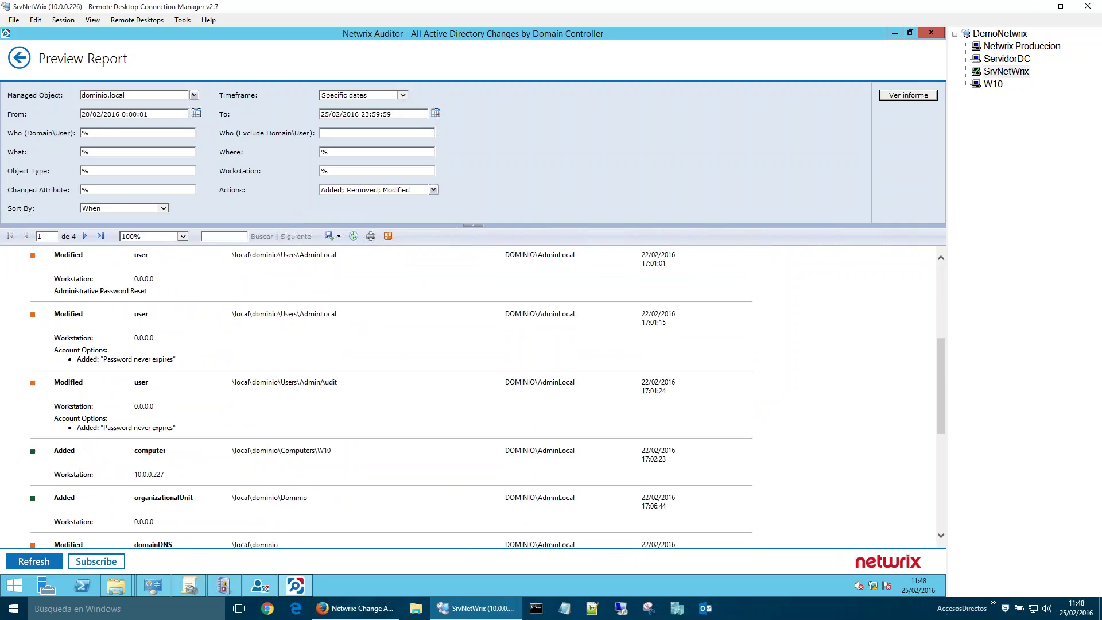
scroll(343, 382, "down", 8)
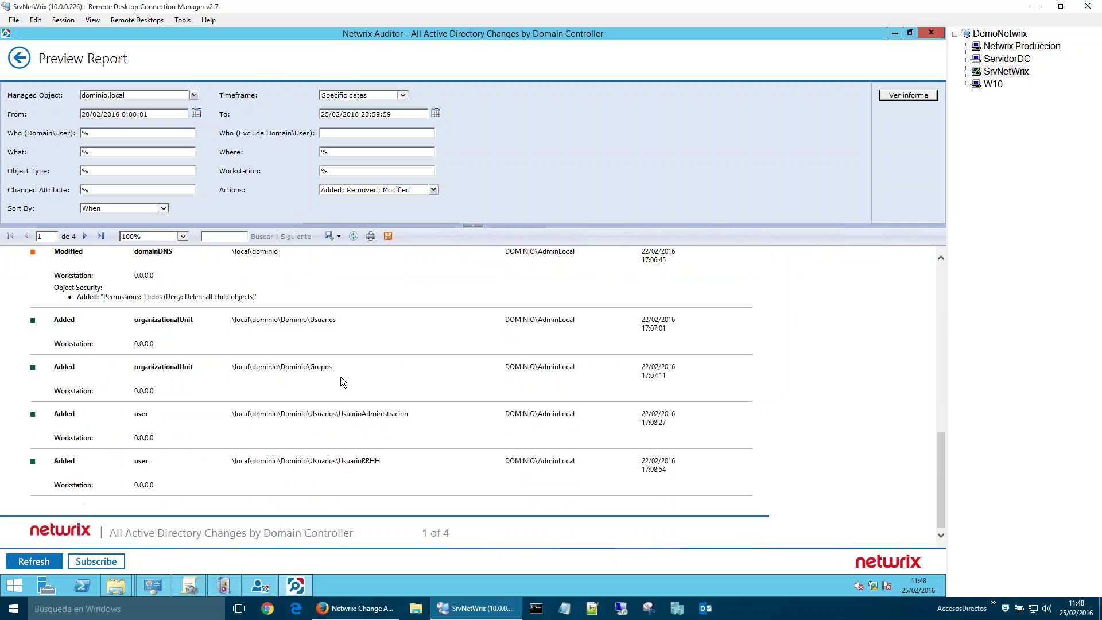
double_click(87, 133)
Step: Review the report's subscription form, including recipients and delivery schedule, without changing anything, and close the report client
left_click(115, 562)
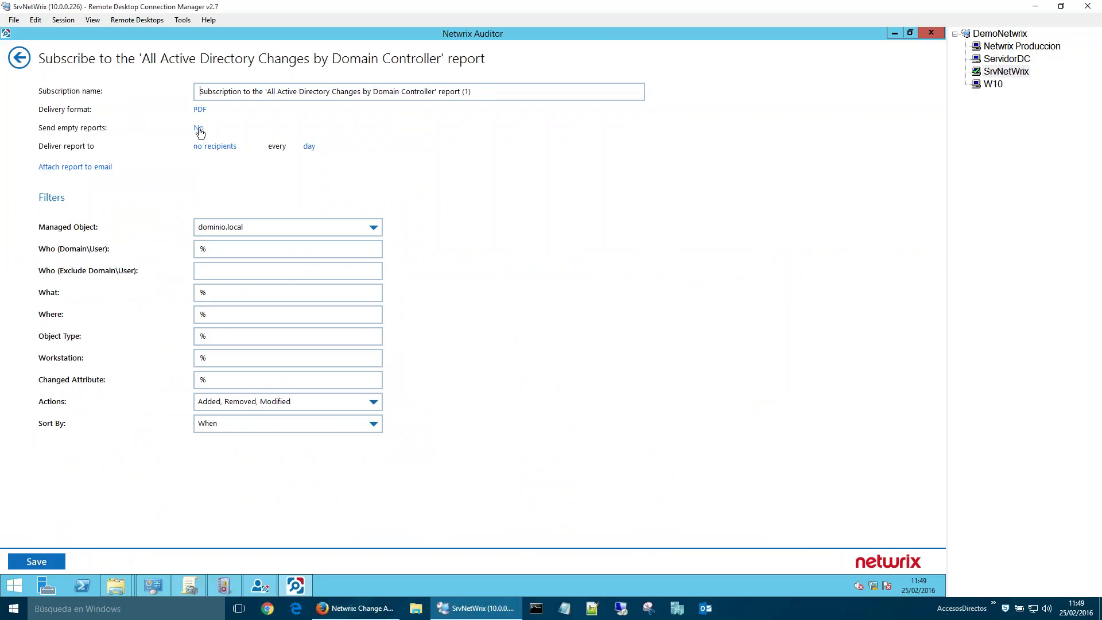
left_click(213, 148)
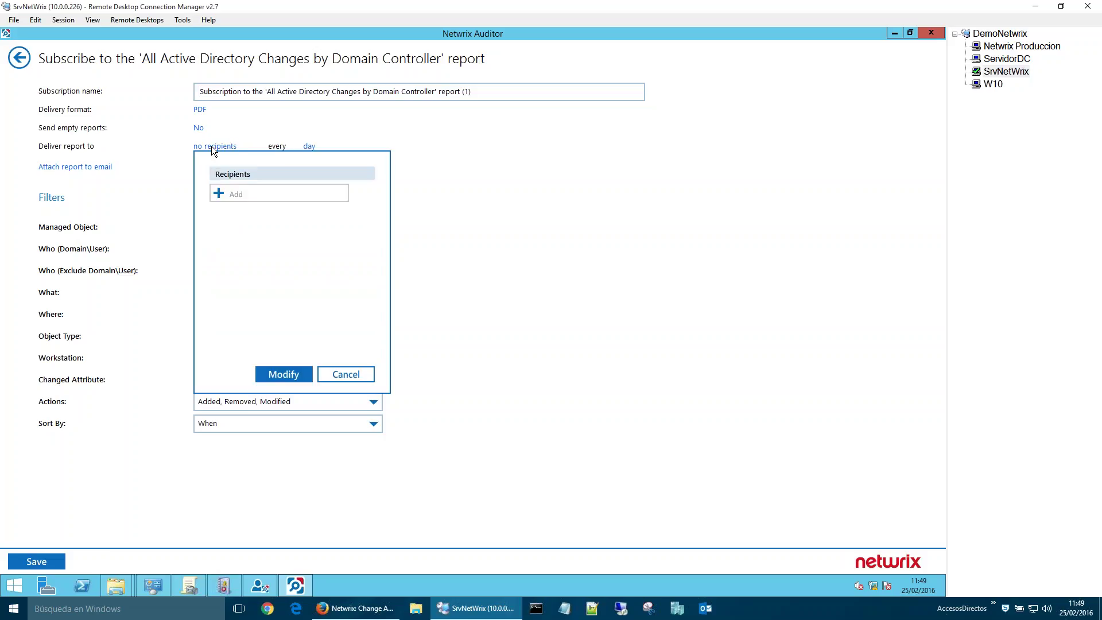
left_click(343, 378)
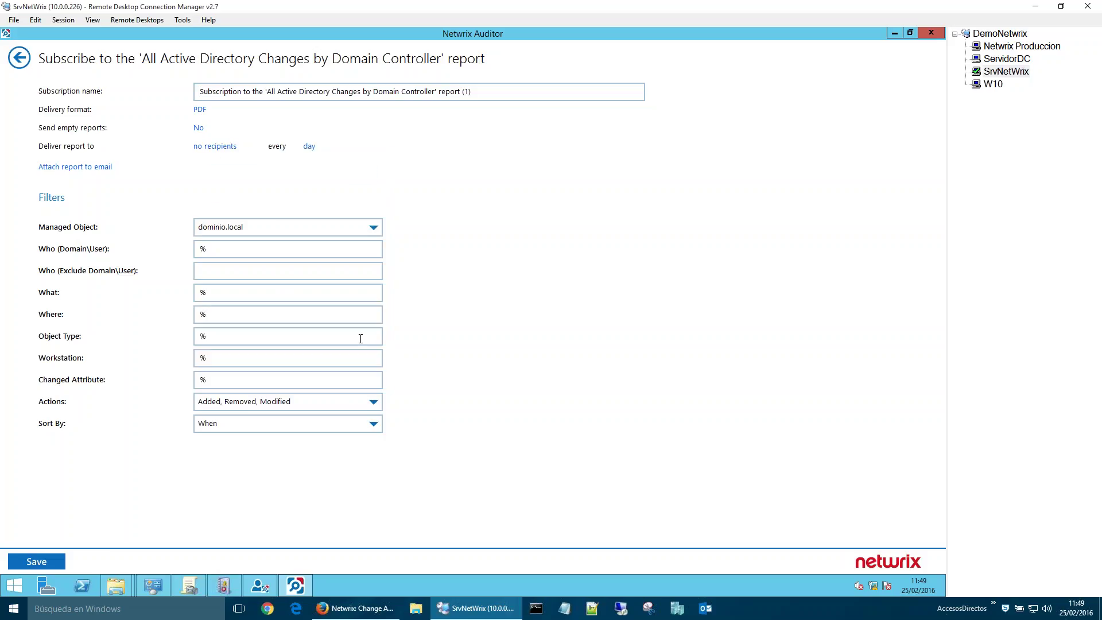
left_click(312, 146)
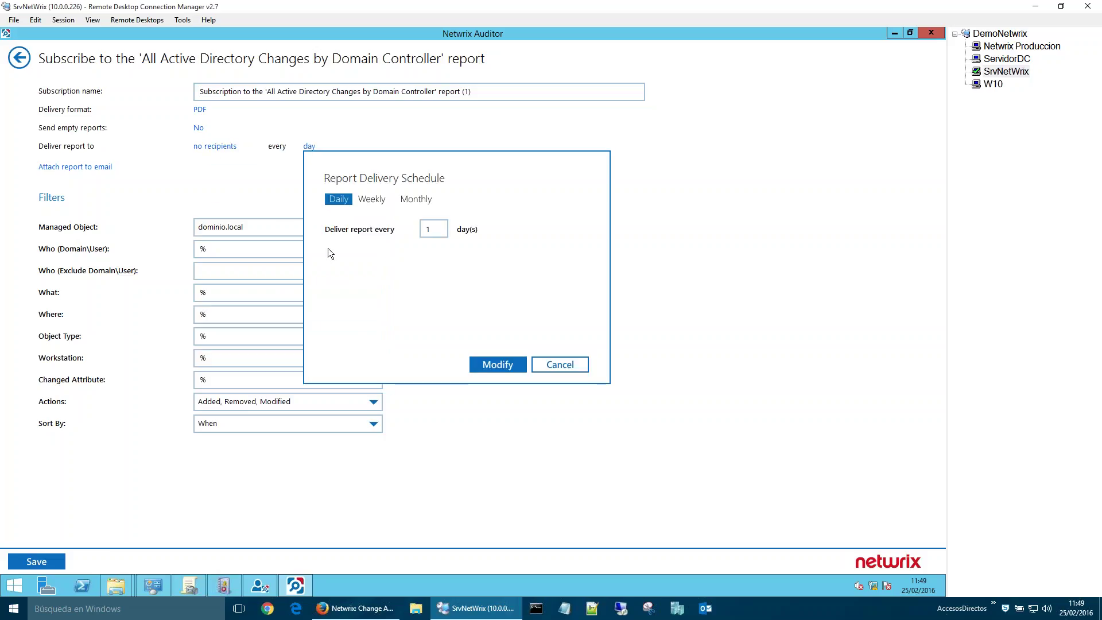
left_click(573, 367)
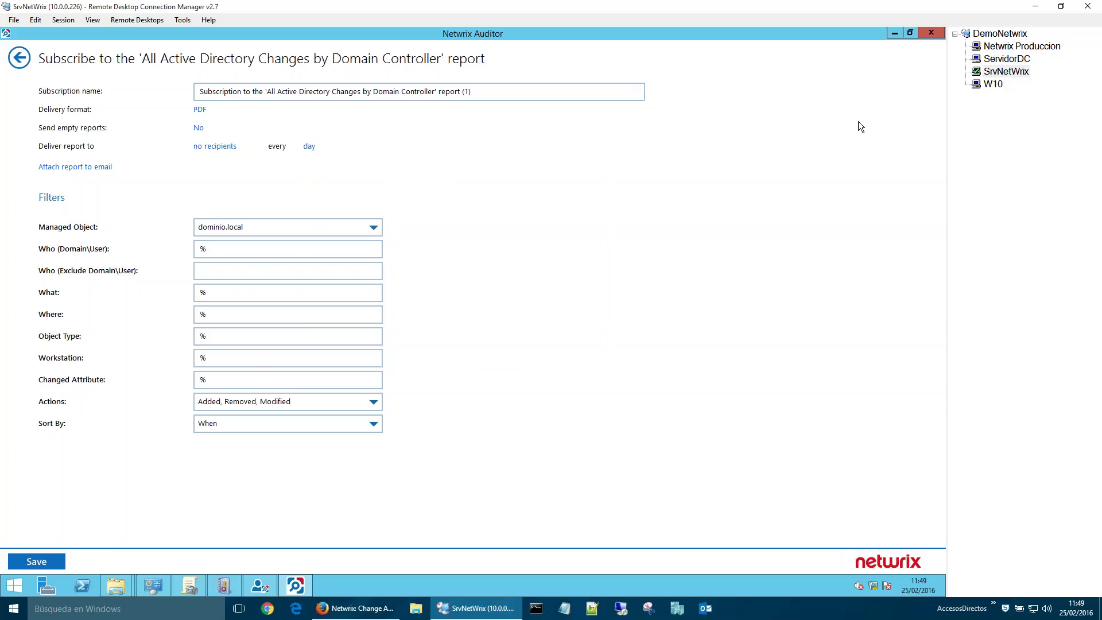
left_click(931, 33)
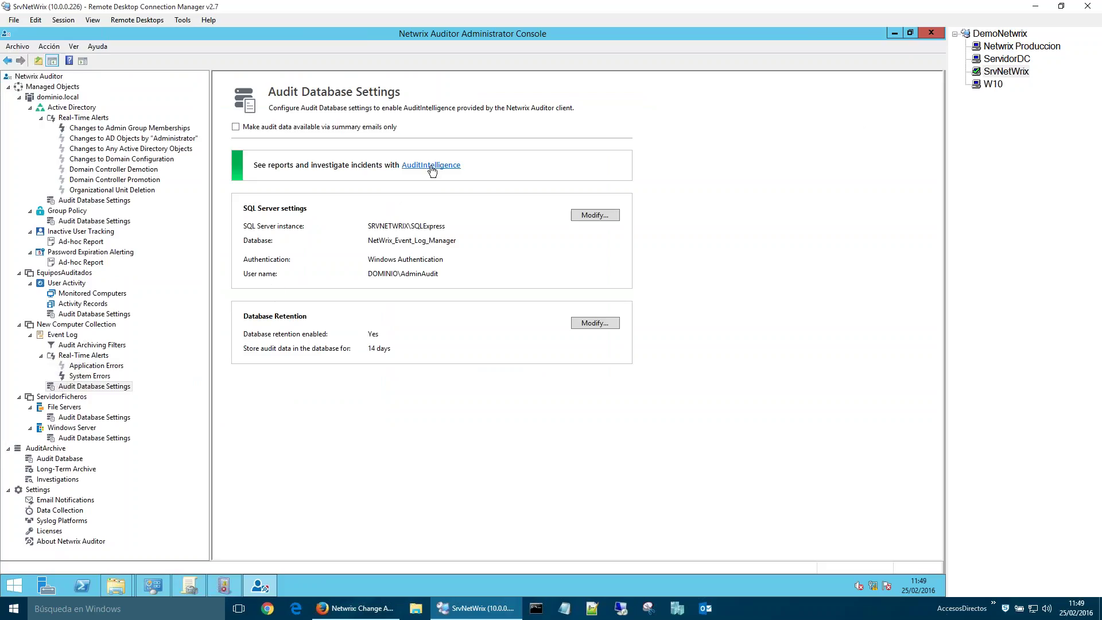
Step: Check the New Computer Collection overview and the User Activity settings and monitored computers under EquiposAuditados
left_click(61, 335)
left_click(65, 324)
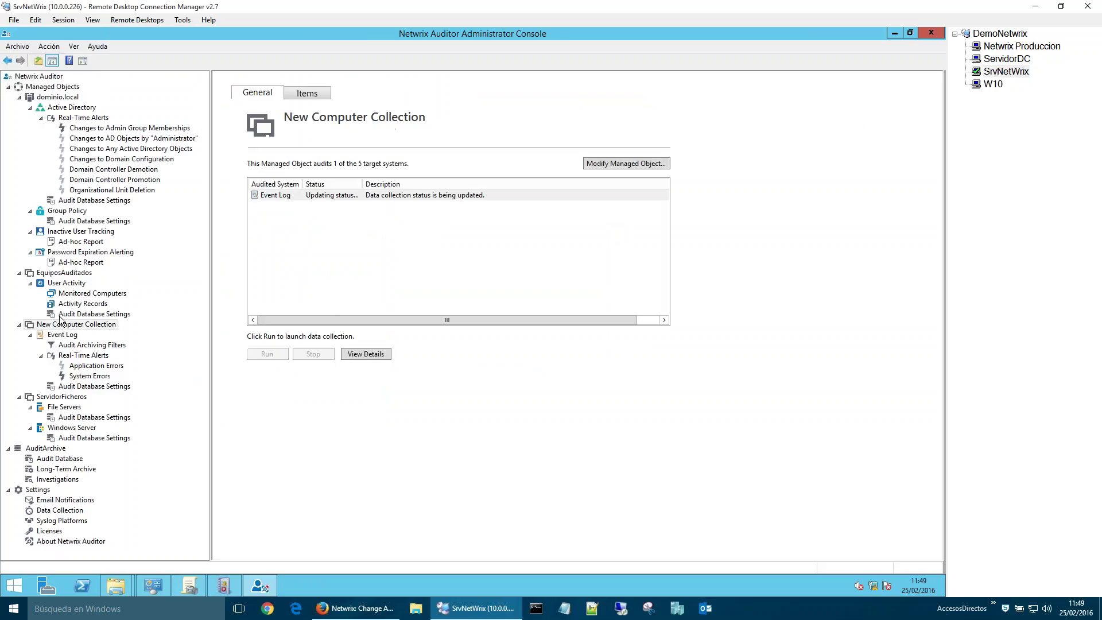
left_click(64, 285)
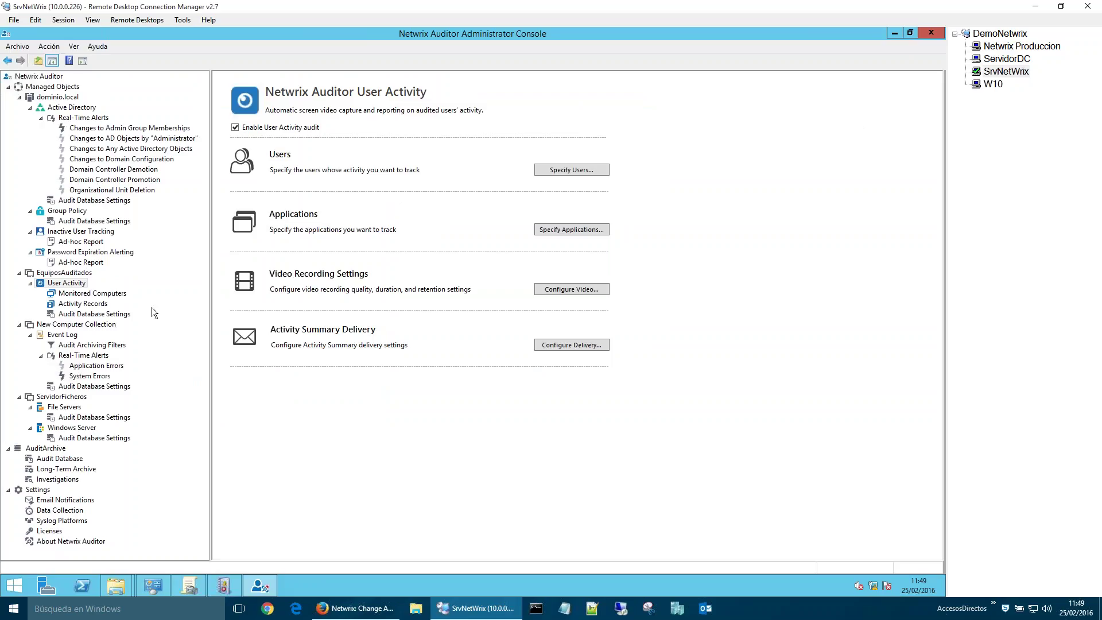
left_click(117, 297)
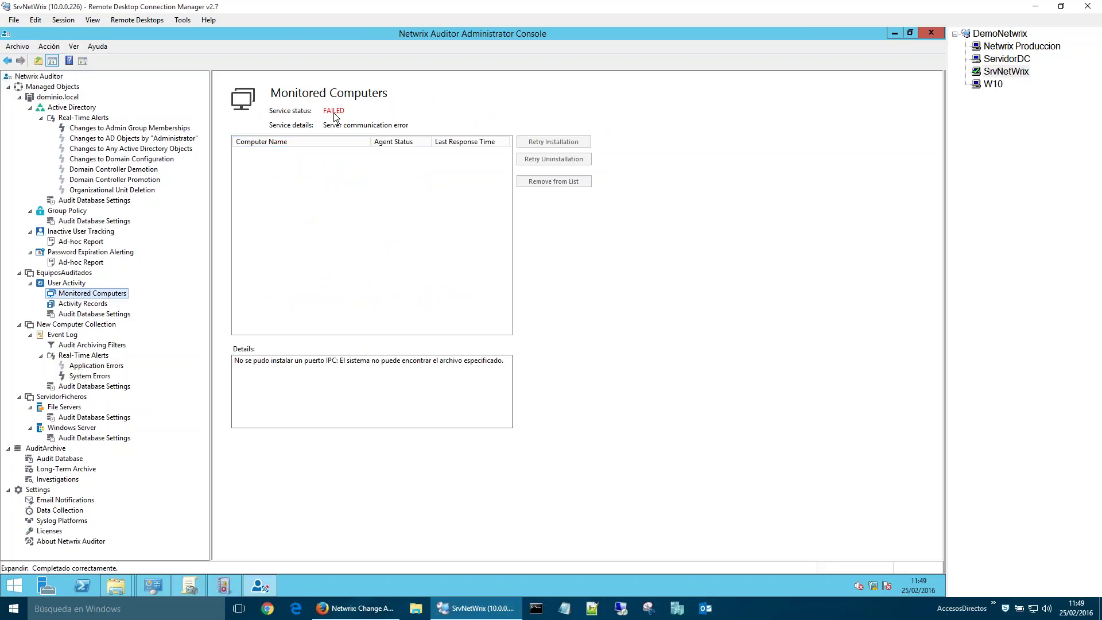
Step: Switch to the Netwrix Produccion server, close the Windows Server Overview preview, and expand User Activity under Netwrix Console Audit
left_click(1009, 48)
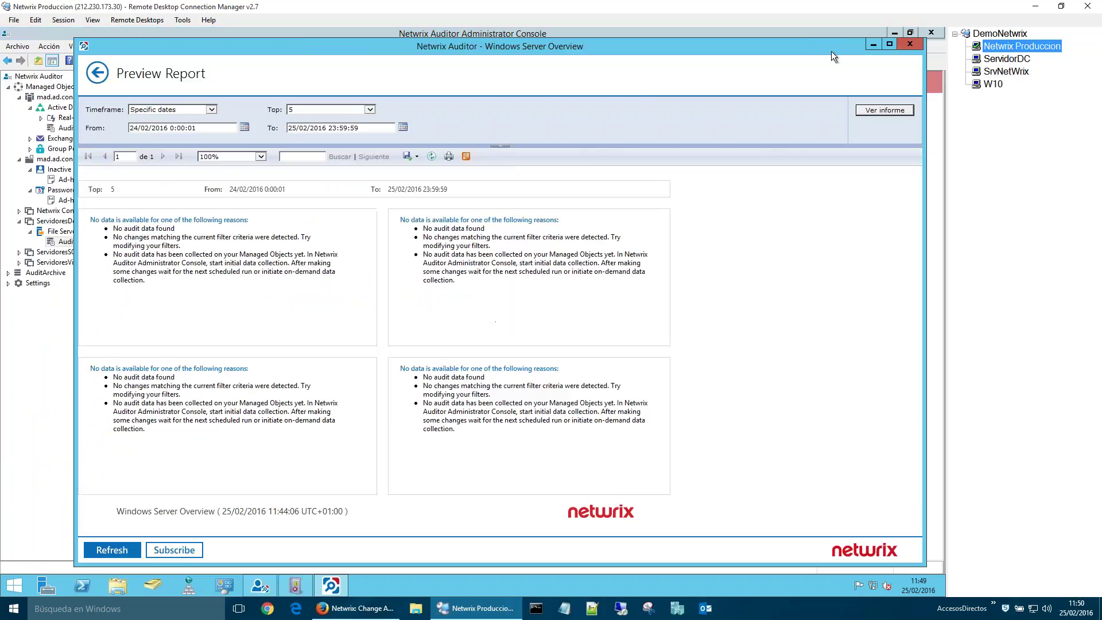
left_click(909, 44)
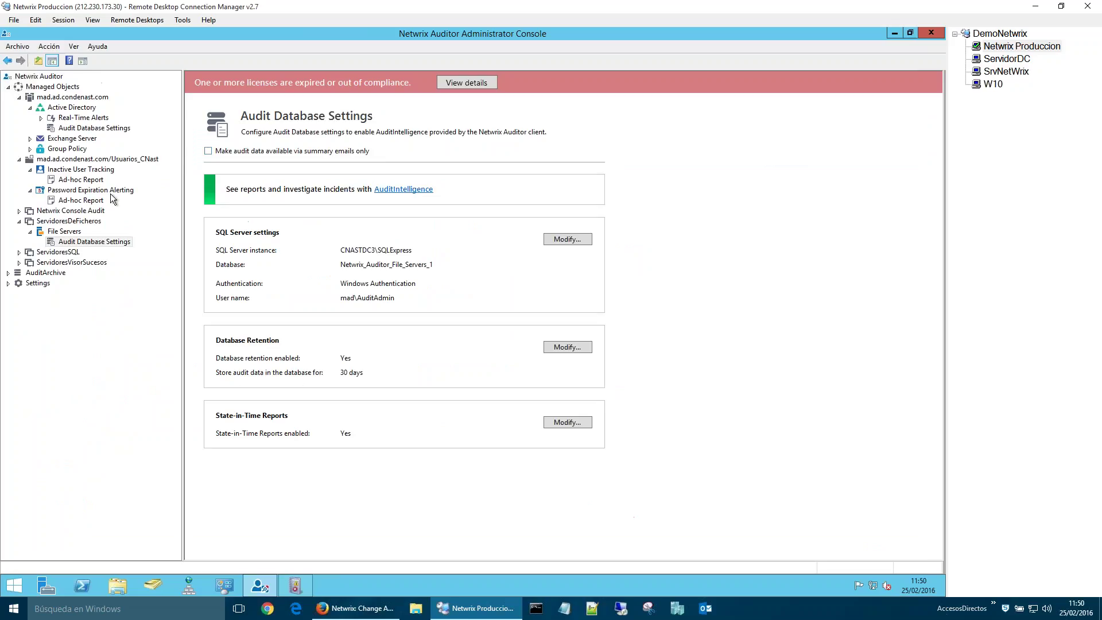
left_click(19, 211)
left_click(34, 230)
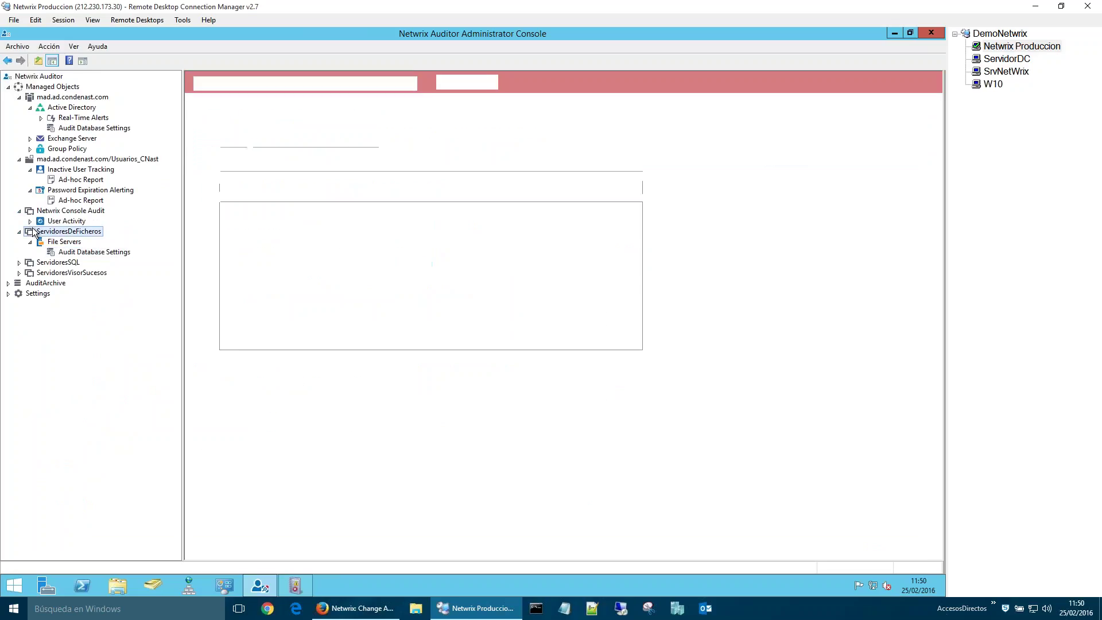
left_click(30, 222)
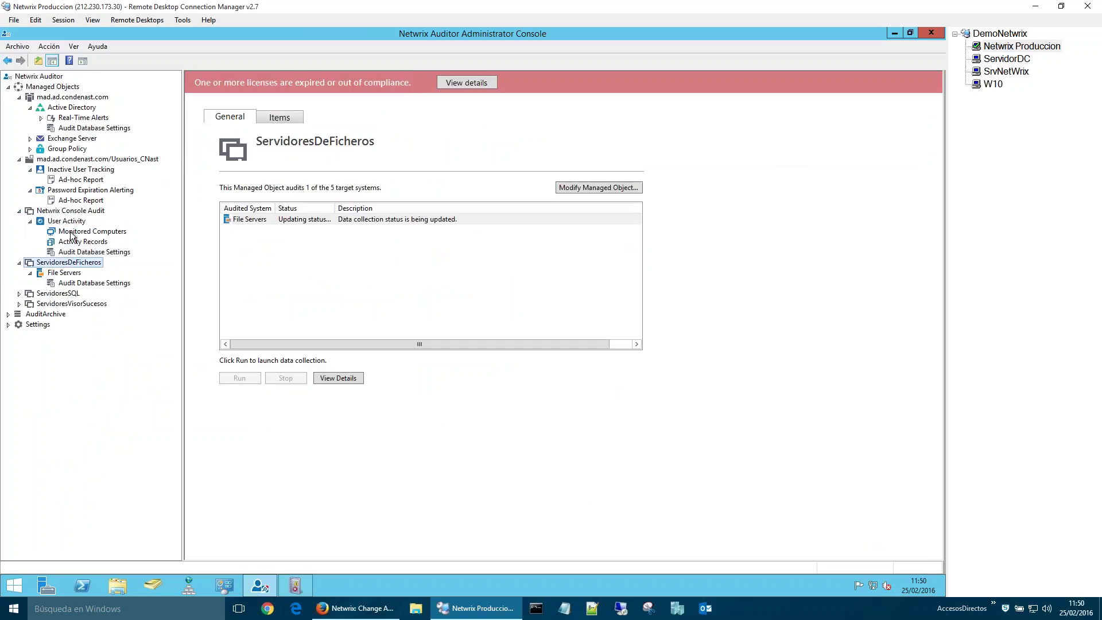
Step: Inspect the agent details of localhost in Monitored Computers and look at the Activity Records filter options
left_click(72, 231)
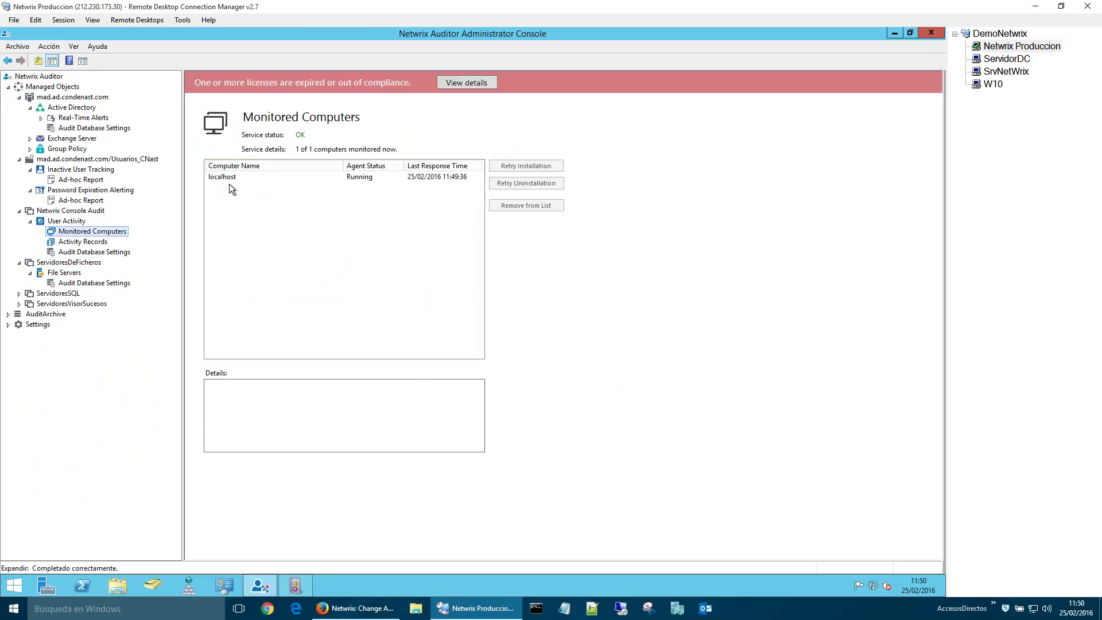
left_click(231, 179)
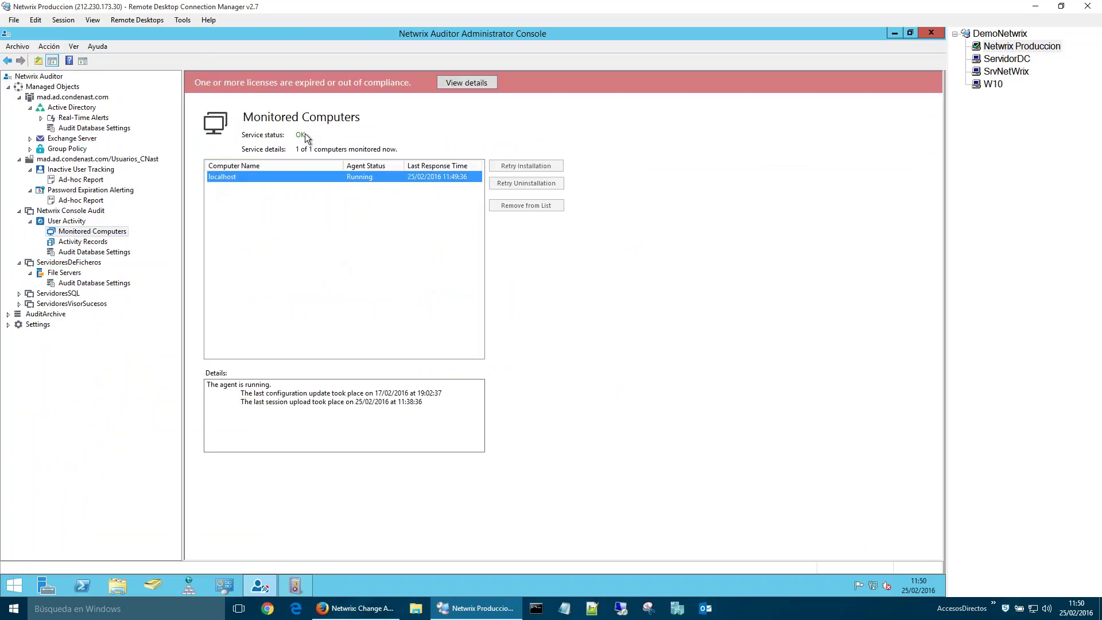
left_click(90, 244)
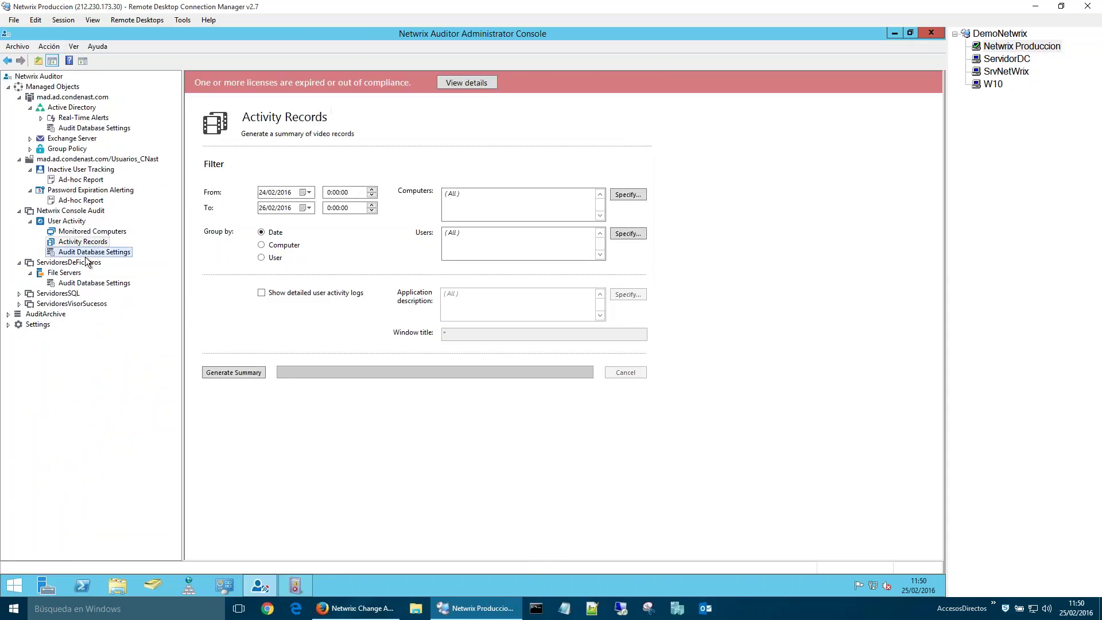
left_click(64, 231)
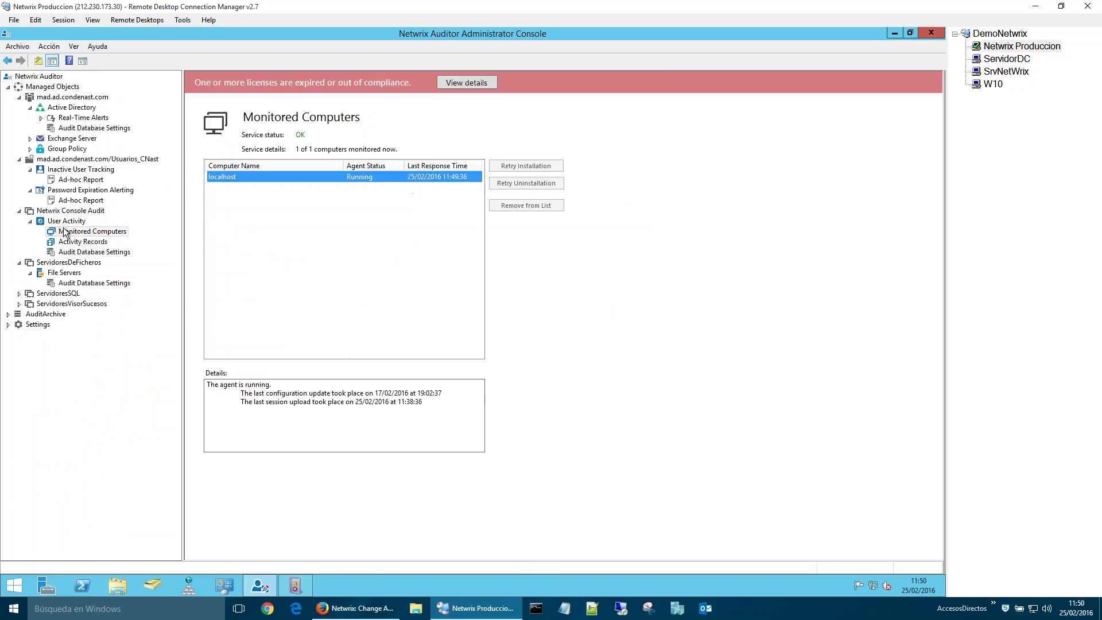
Step: Review User Activity's tracked applications, including the all and specific application options, and its video recording settings, cancelling both dialogs
left_click(79, 222)
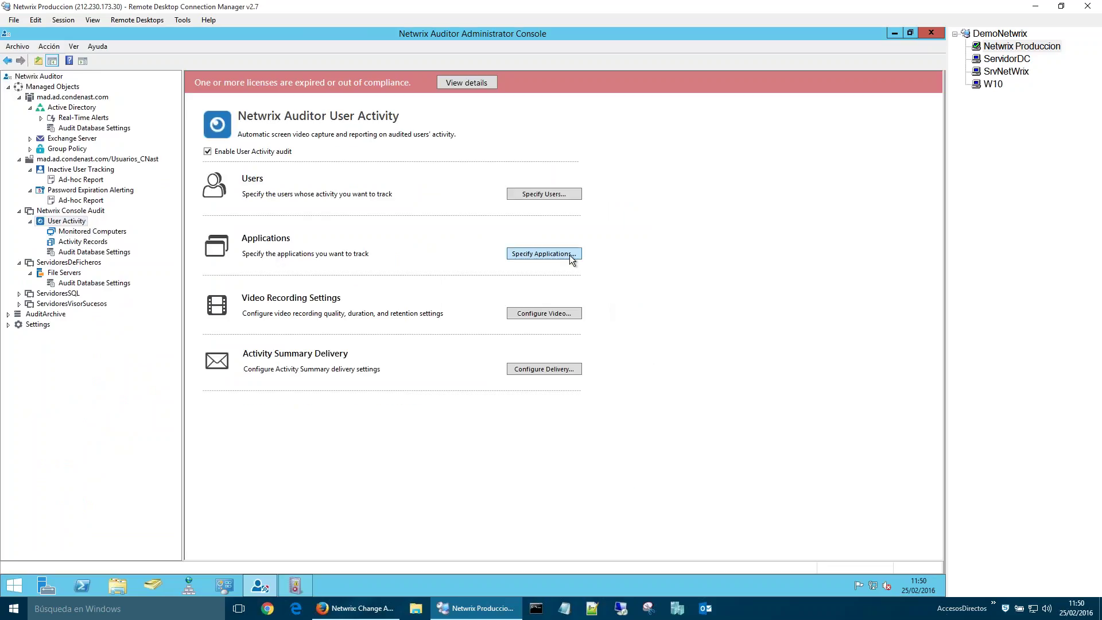
left_click(569, 255)
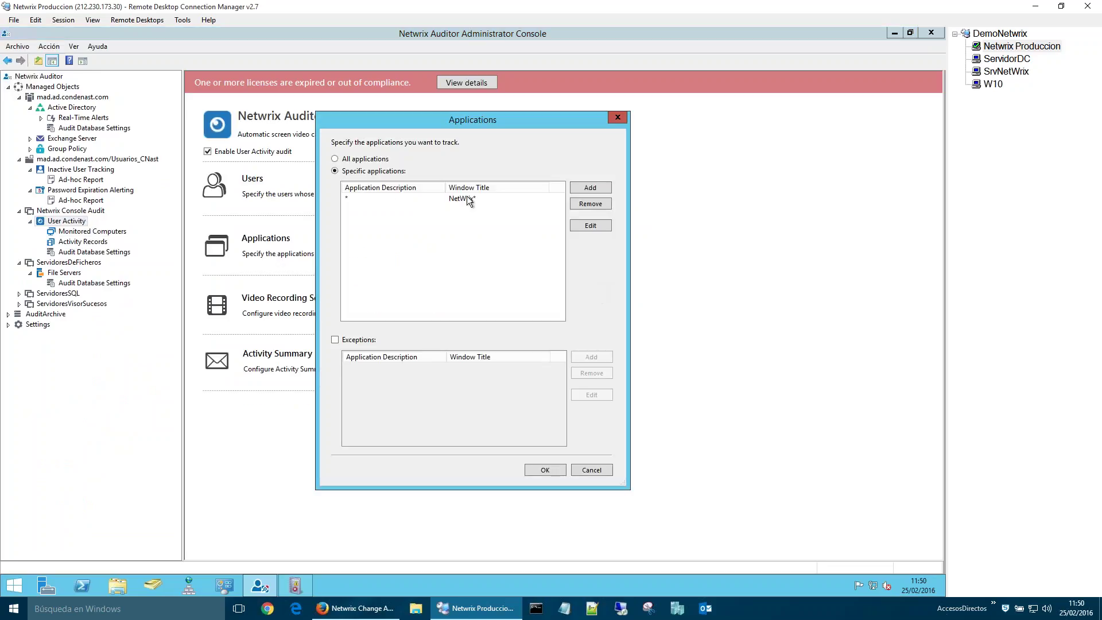
left_click_drag(461, 123, 752, 105)
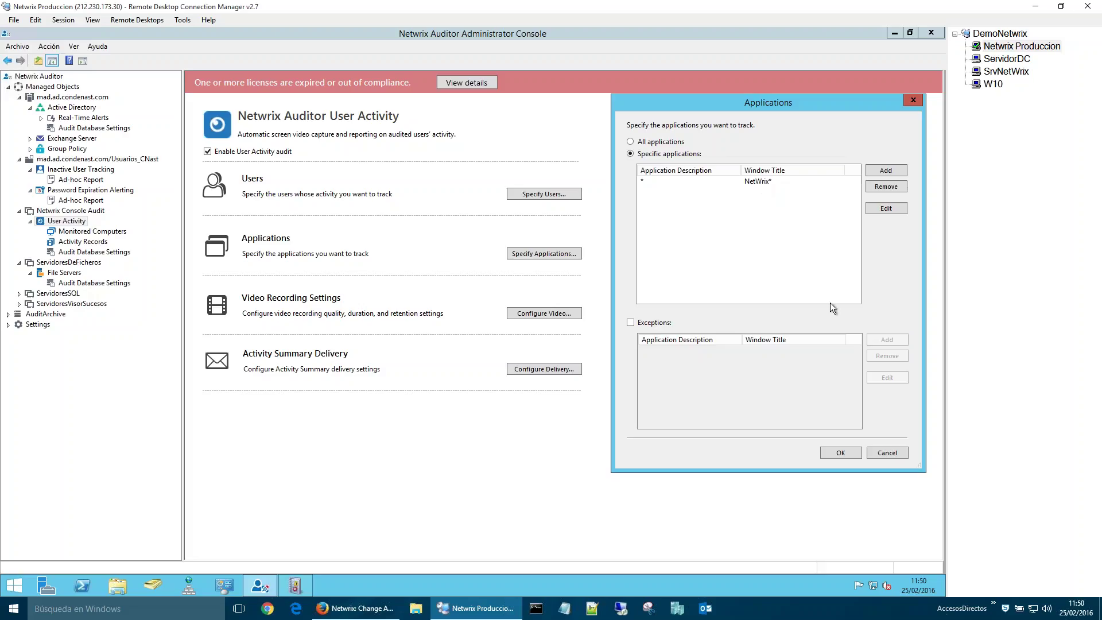
left_click(667, 142)
left_click(687, 155)
left_click(878, 454)
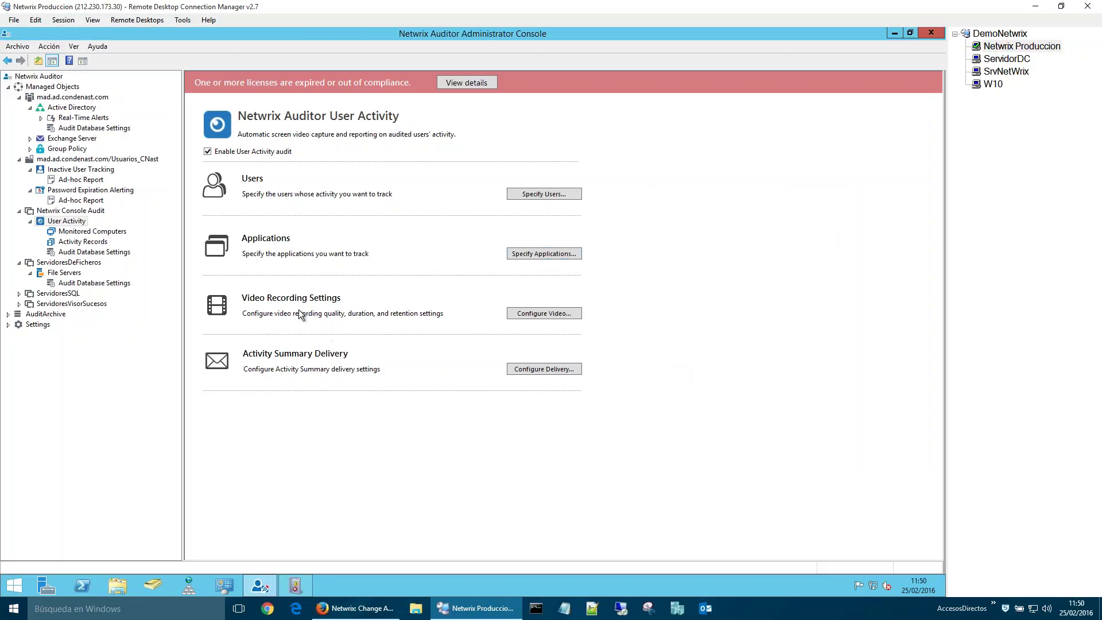
left_click(545, 313)
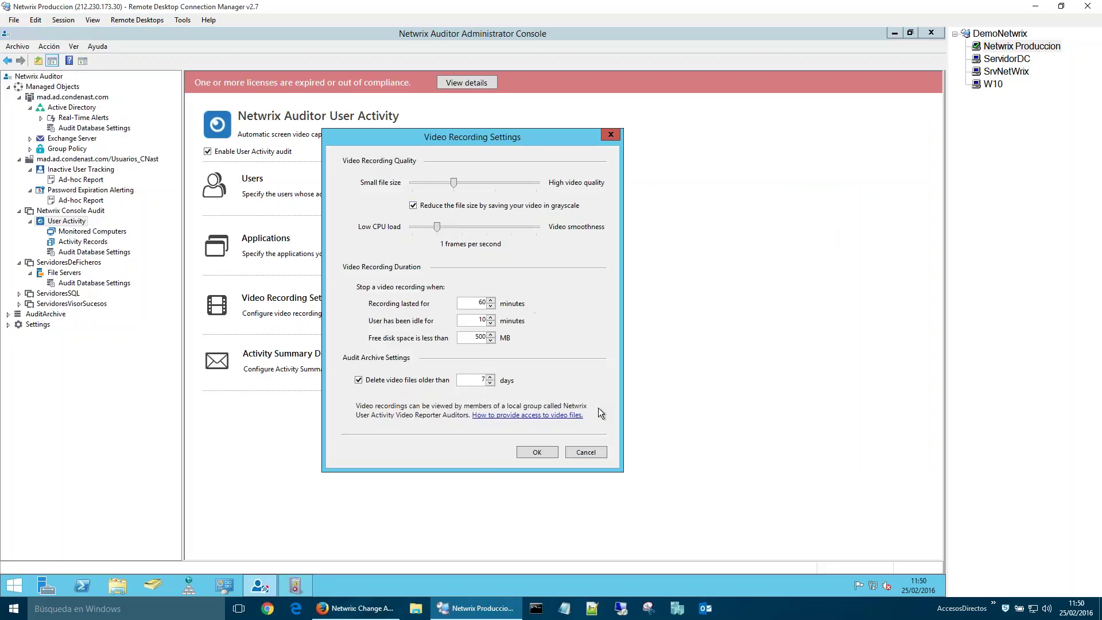
left_click(586, 453)
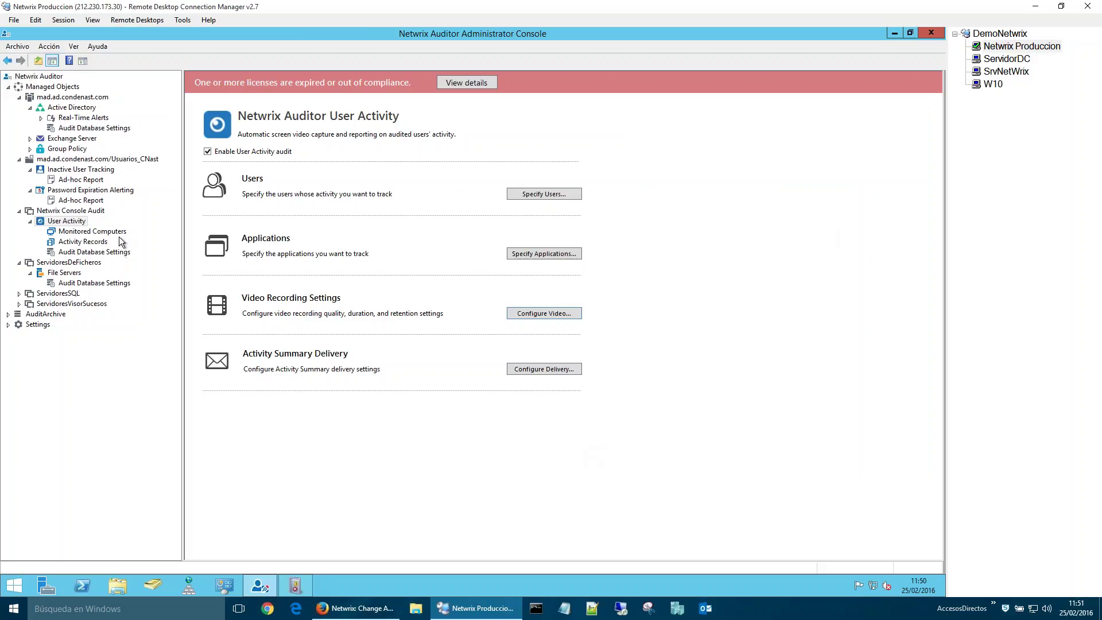
Step: Generate the activity records summary and play the 25/02/2016 11:26 session recording in full screen
left_click(112, 233)
left_click(103, 242)
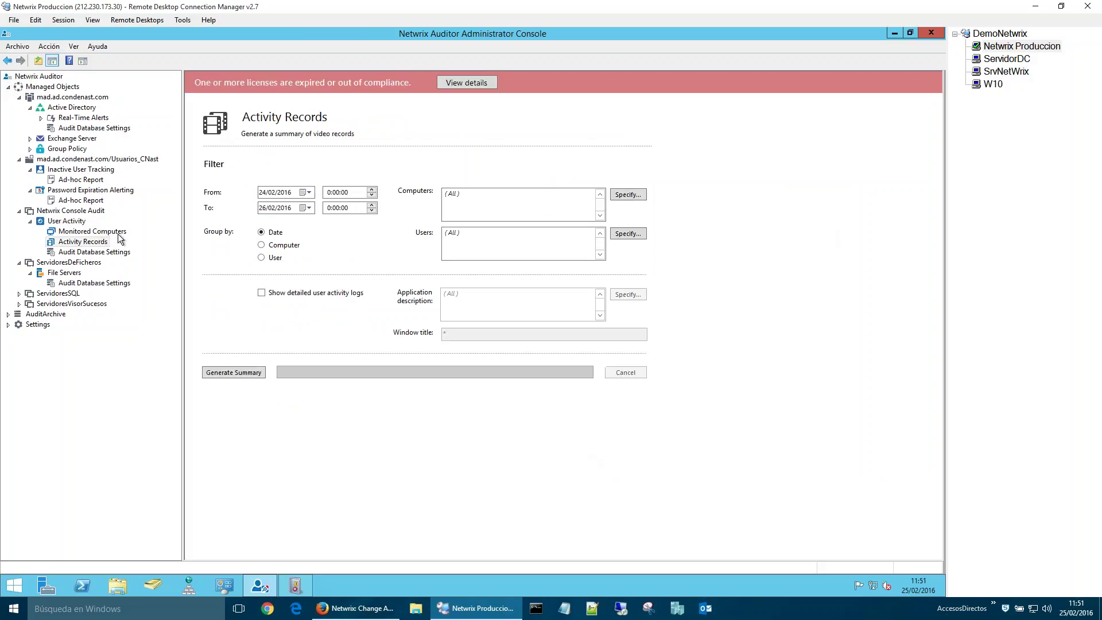
left_click(246, 373)
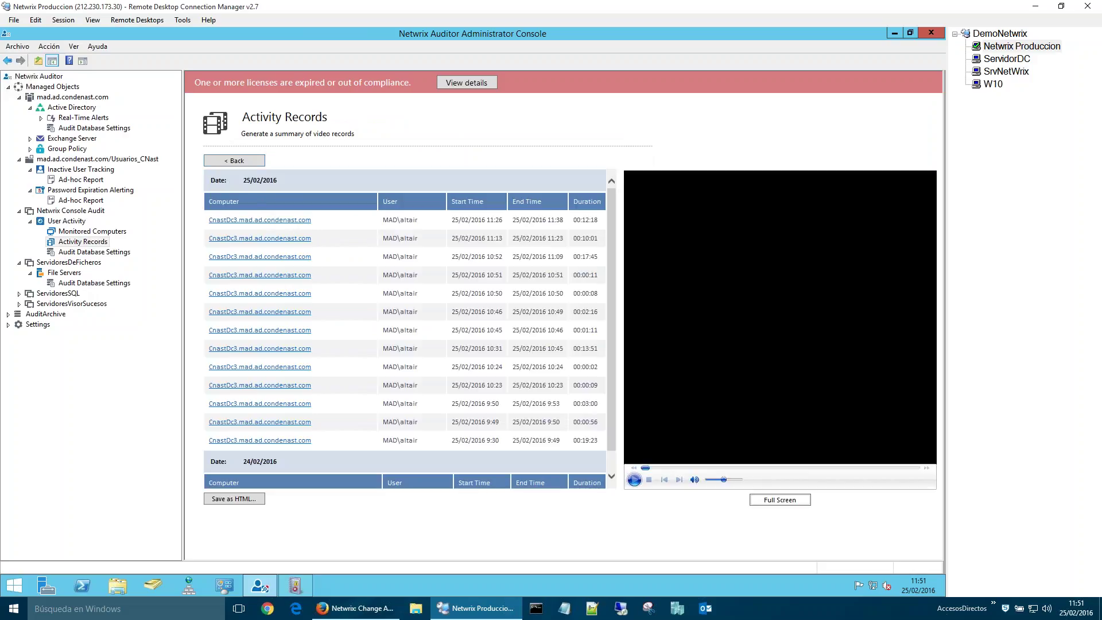
left_click(292, 224)
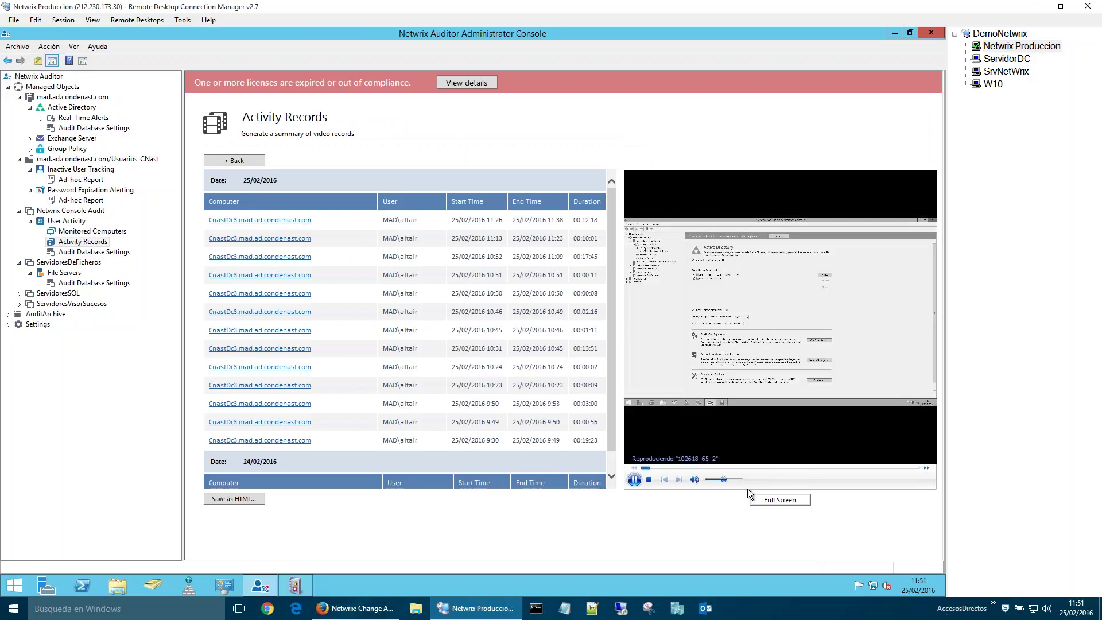
left_click(749, 492)
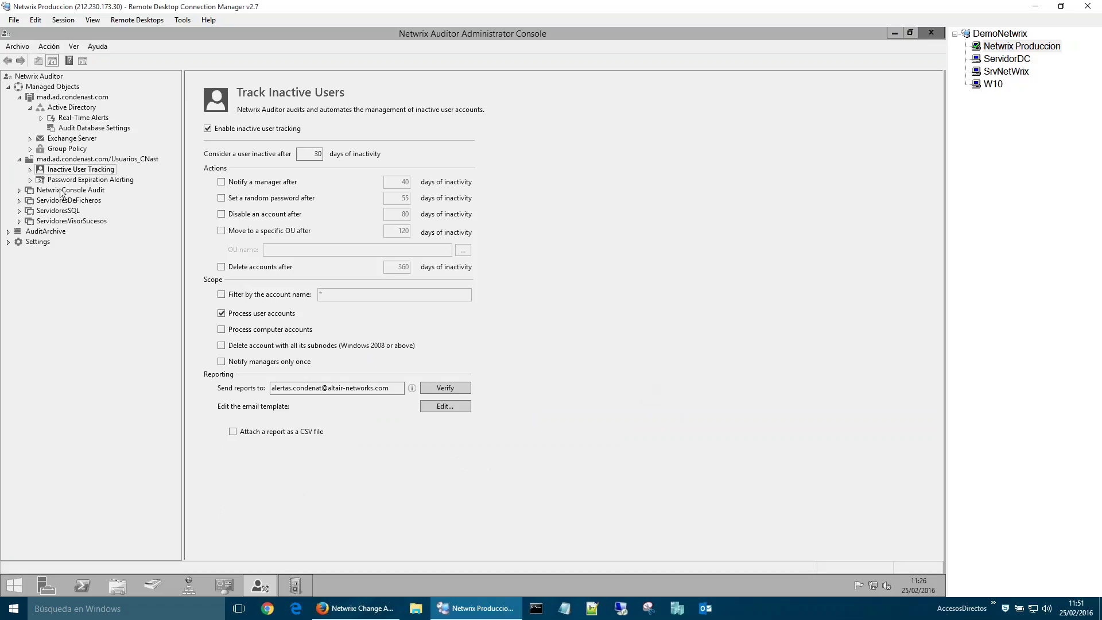
mouse_move(645, 391)
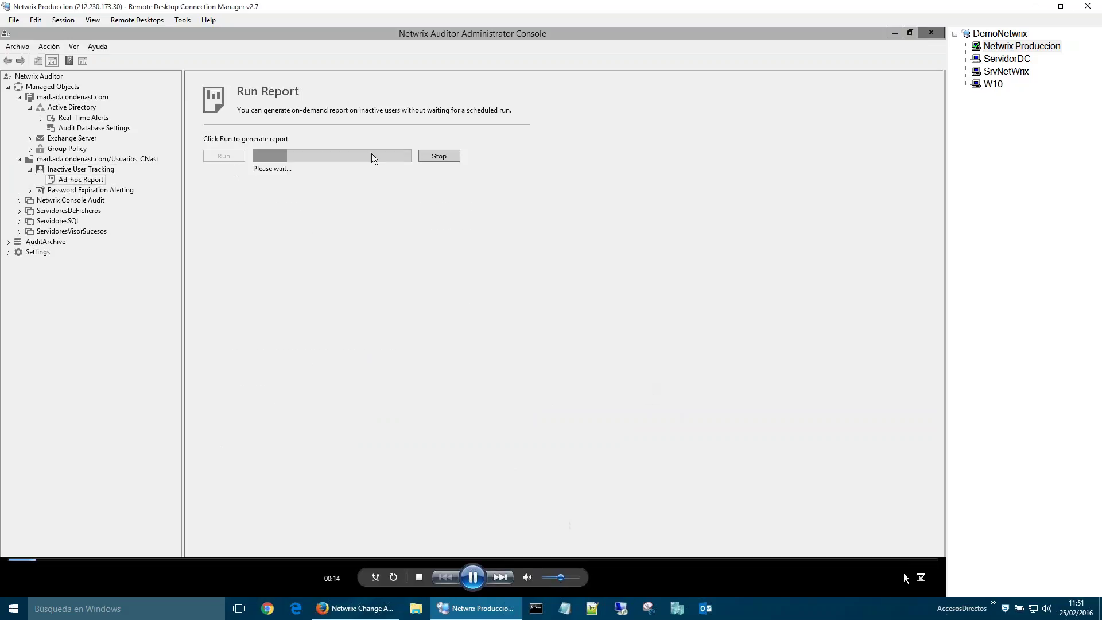
Step: Leave the full-screen playback and review User Activity's audit database settings and Activity Summary Delivery options, cancelling the dialog
left_click(920, 577)
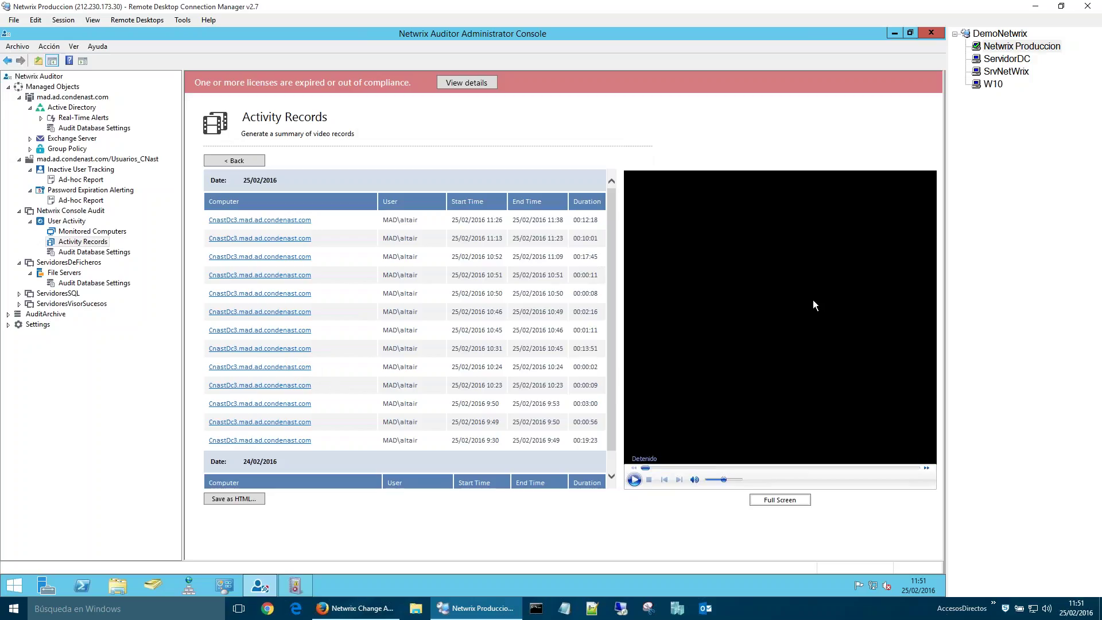
left_click(95, 252)
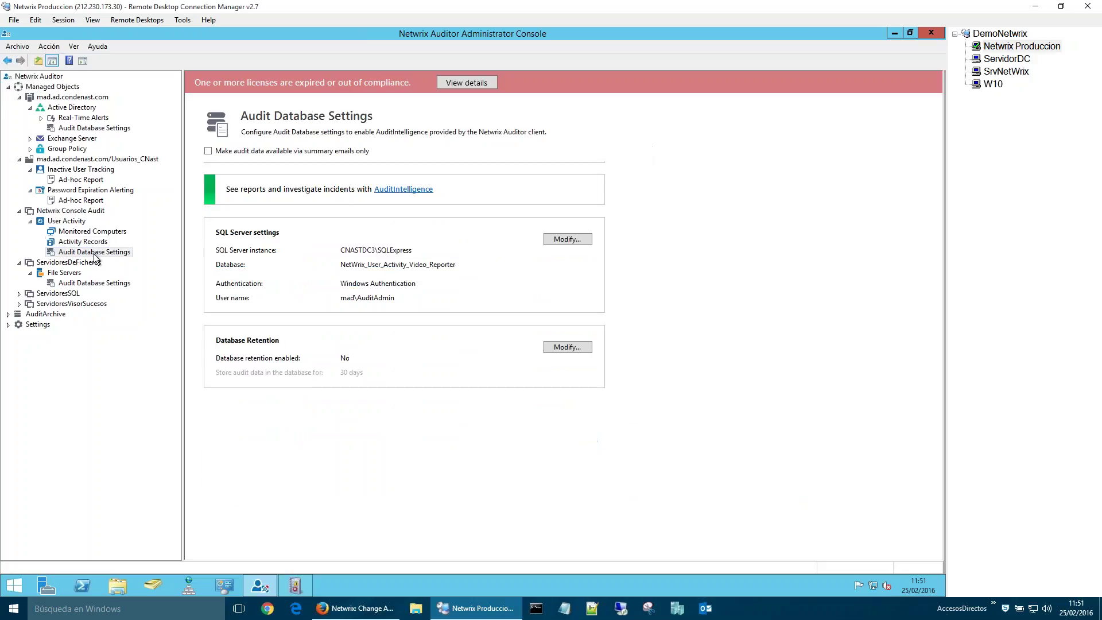
left_click(84, 232)
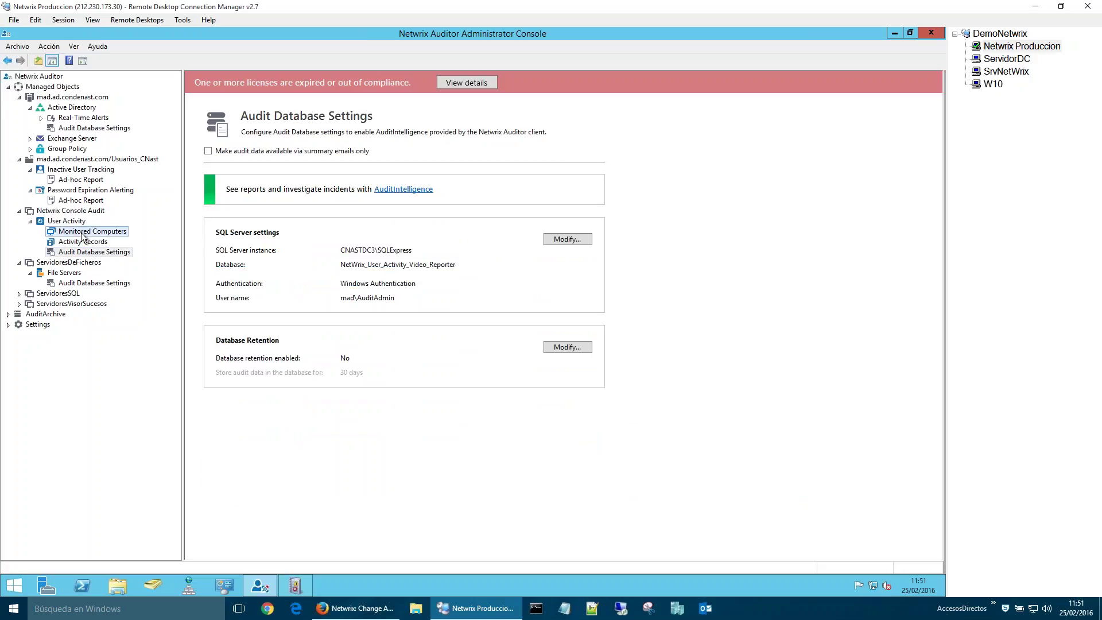
left_click(73, 224)
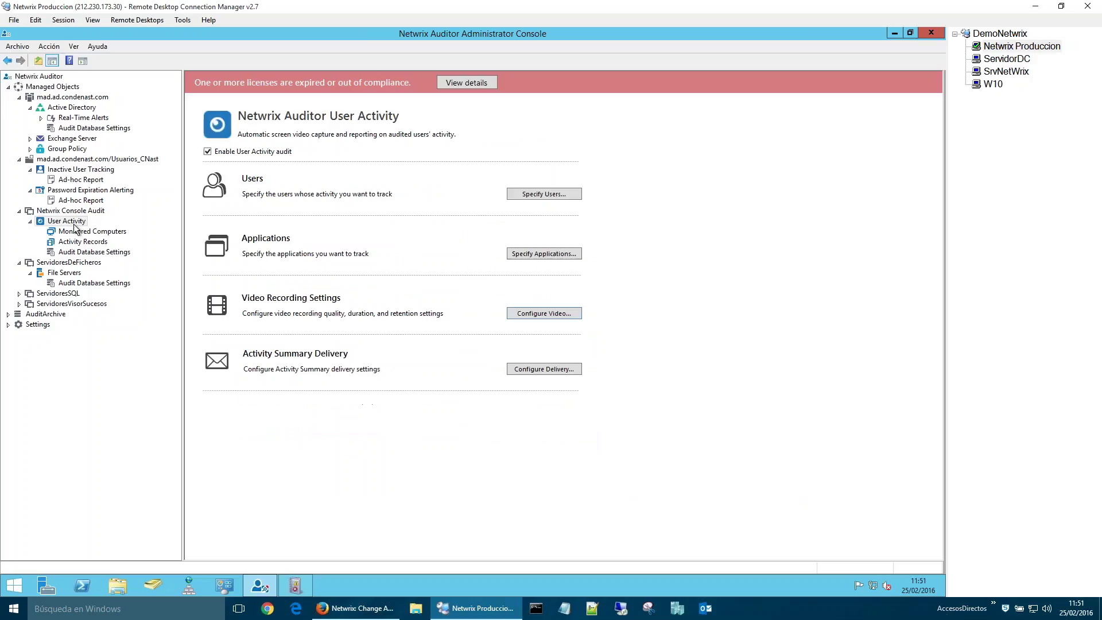
left_click(545, 369)
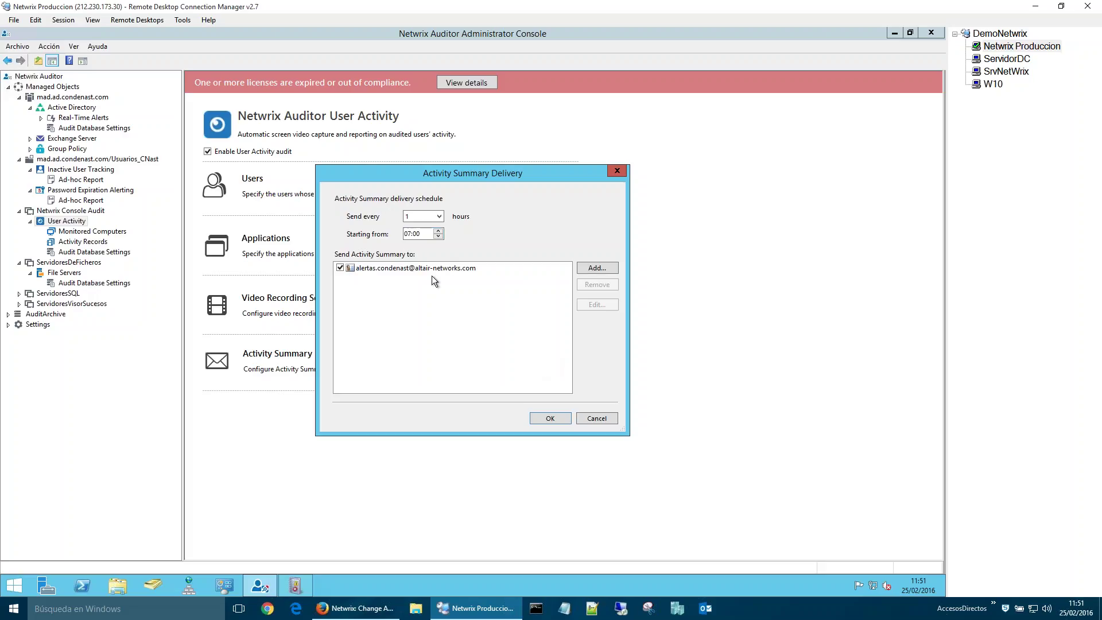
left_click(594, 423)
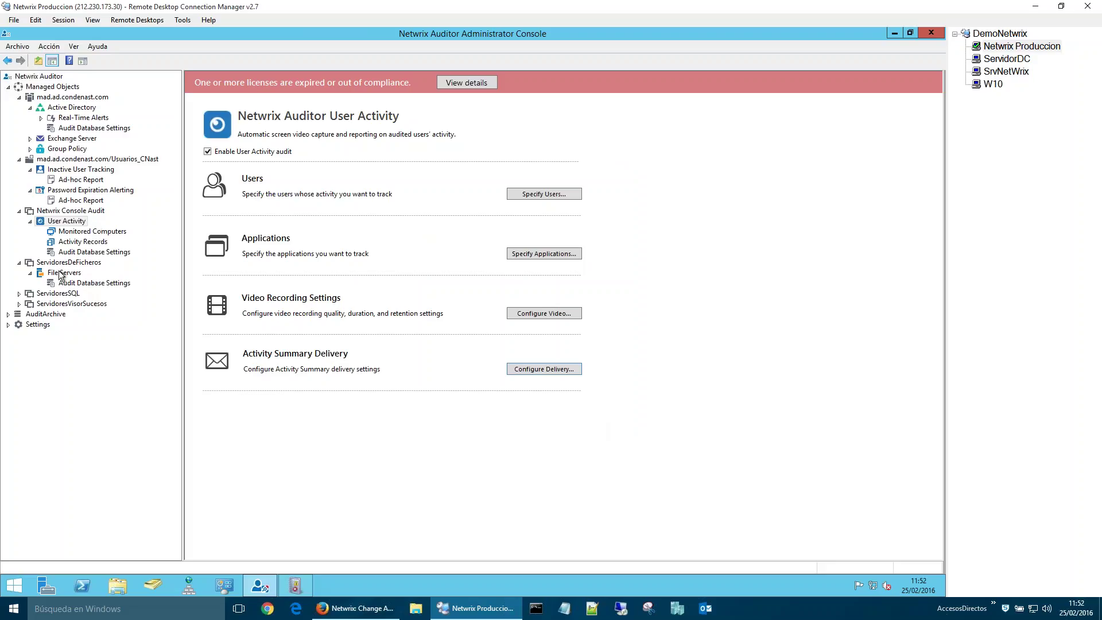
Step: Expand ServidoresSQL with its SQL Server node and ServidoresVisorSucesos with its Event Log node
left_click(20, 293)
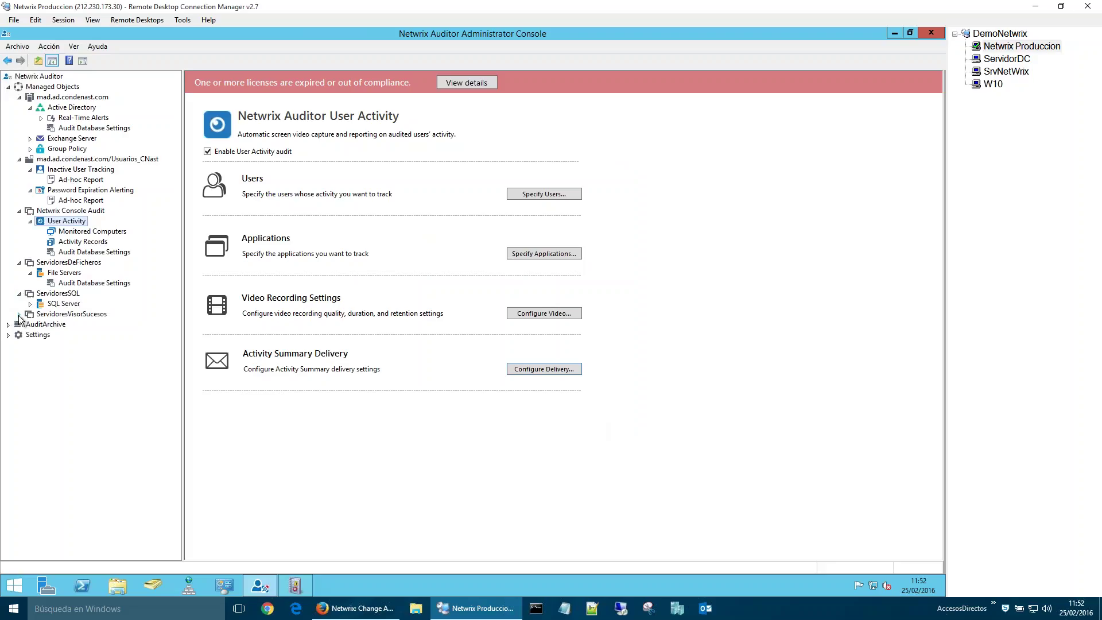
left_click(19, 314)
left_click(31, 324)
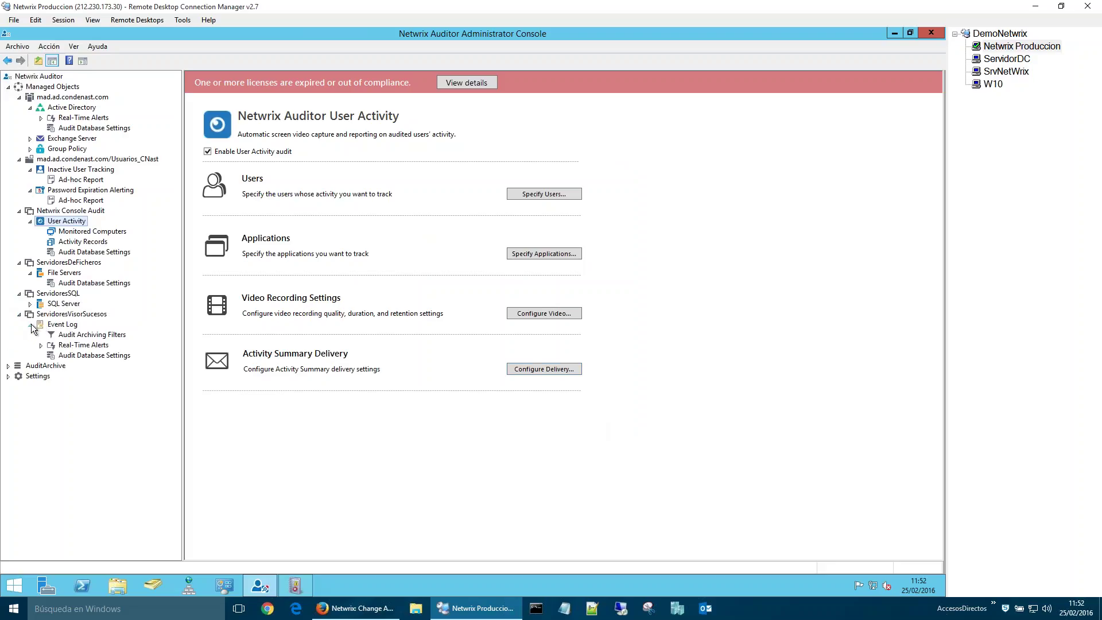
left_click(43, 304)
left_click(30, 303)
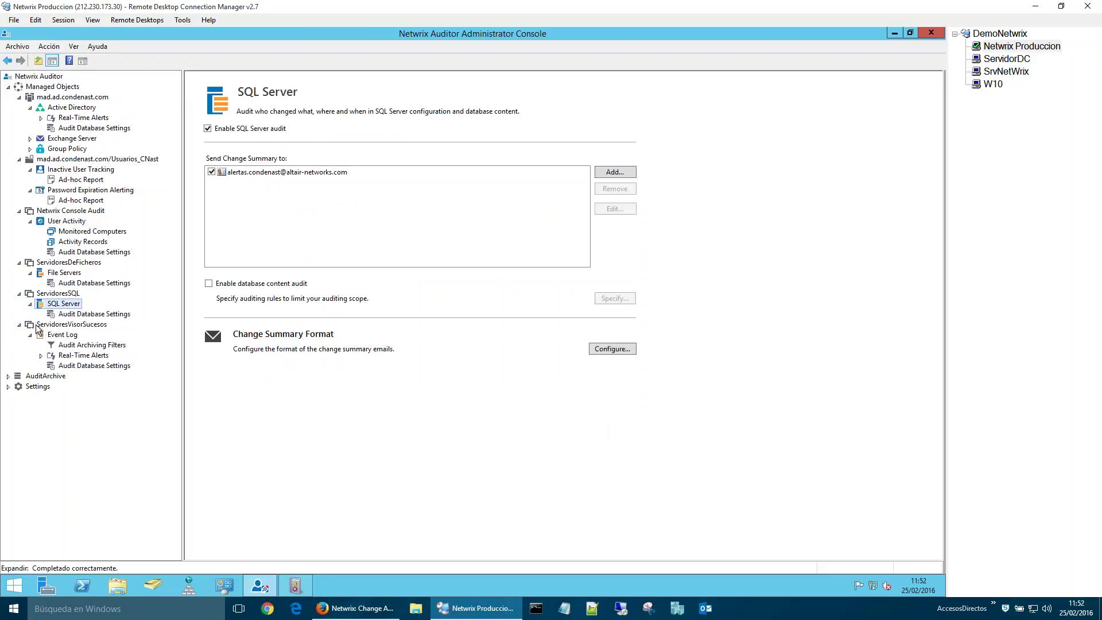
Step: Review the managed items and general status of ServidoresSQL, plus its SQL Server audit and database settings
left_click(59, 293)
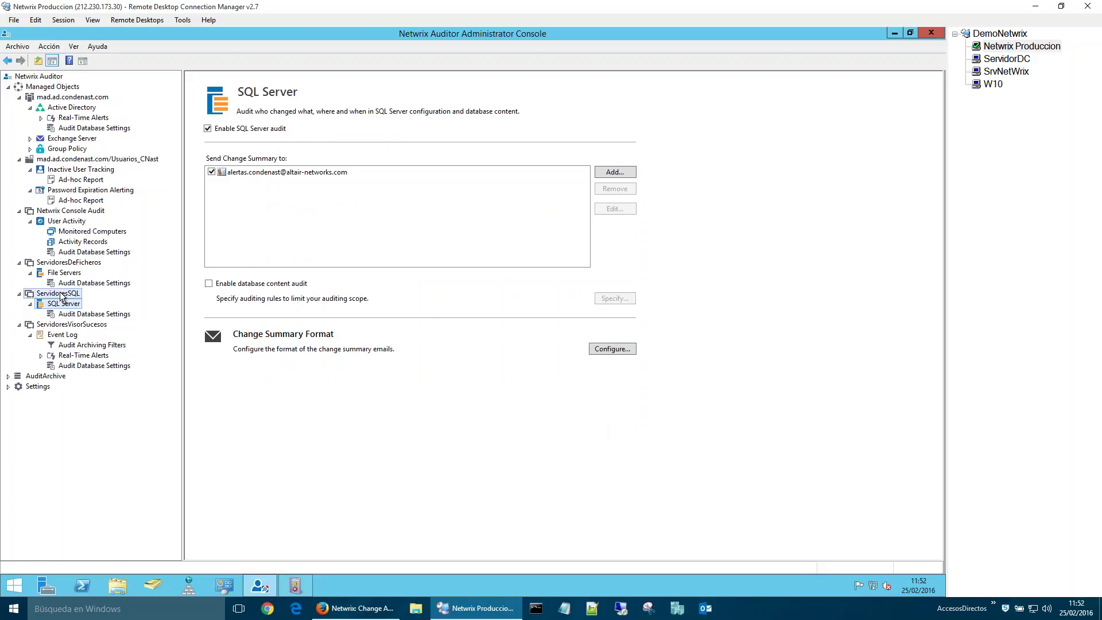
left_click(294, 116)
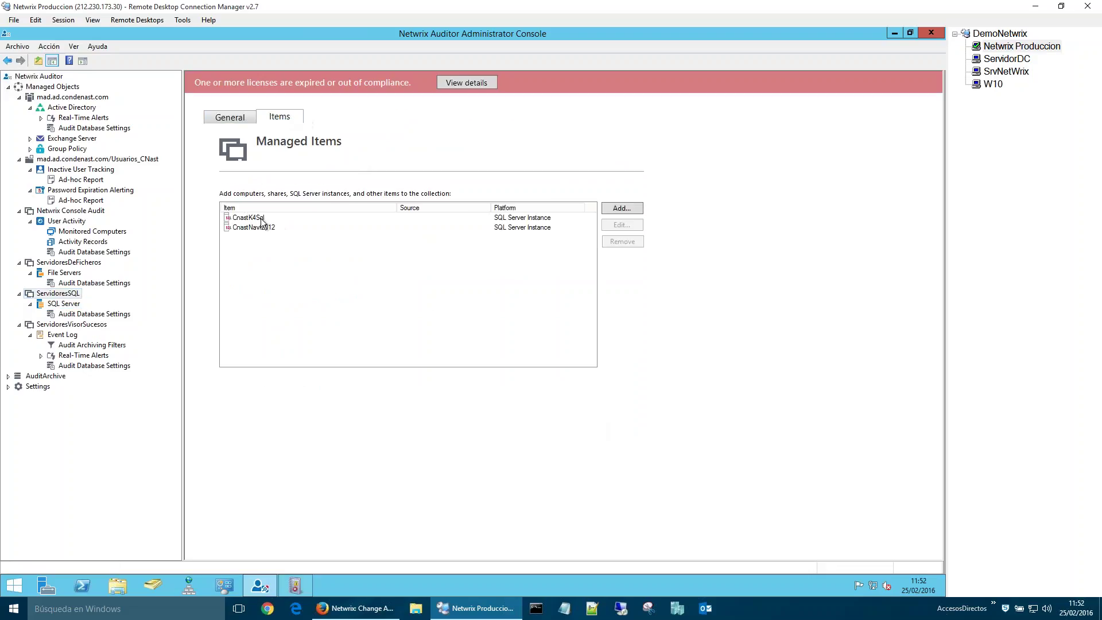
left_click(227, 117)
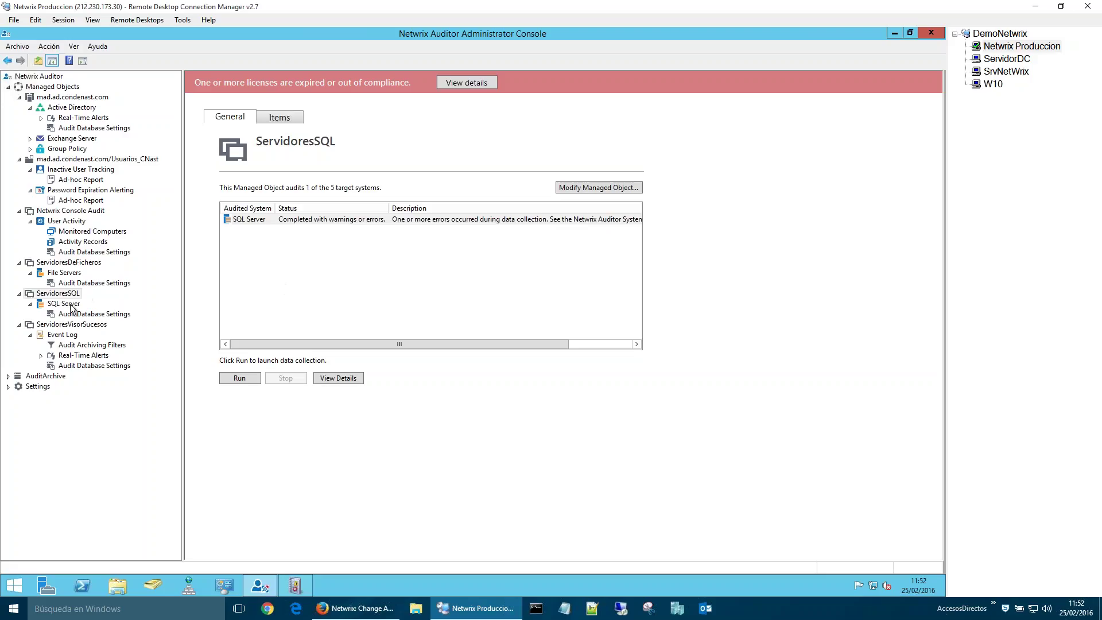
left_click(63, 303)
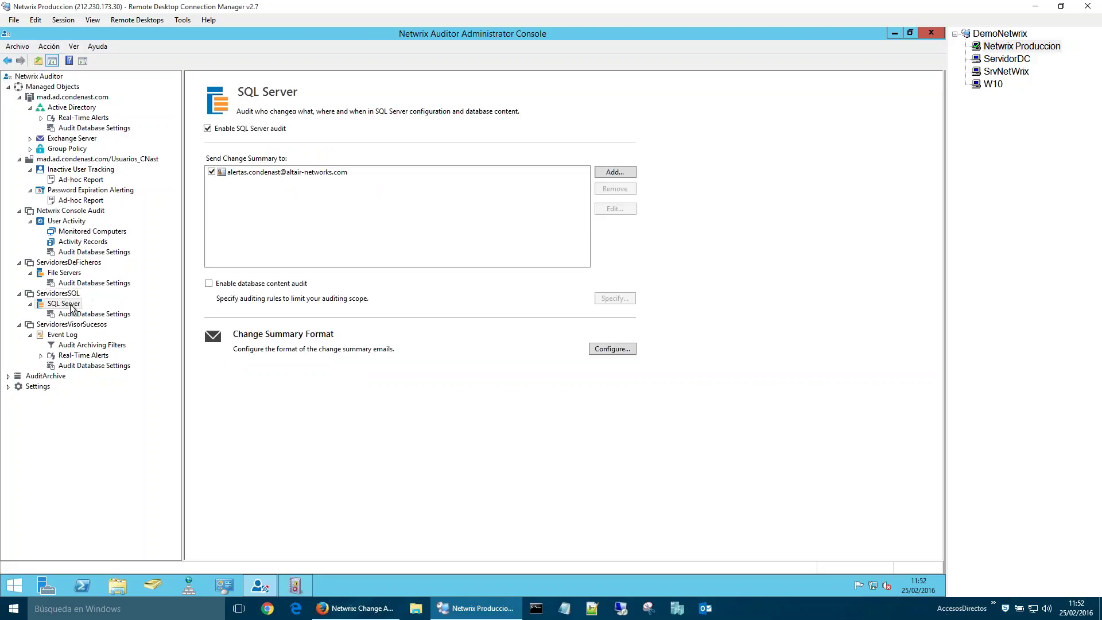
left_click(98, 314)
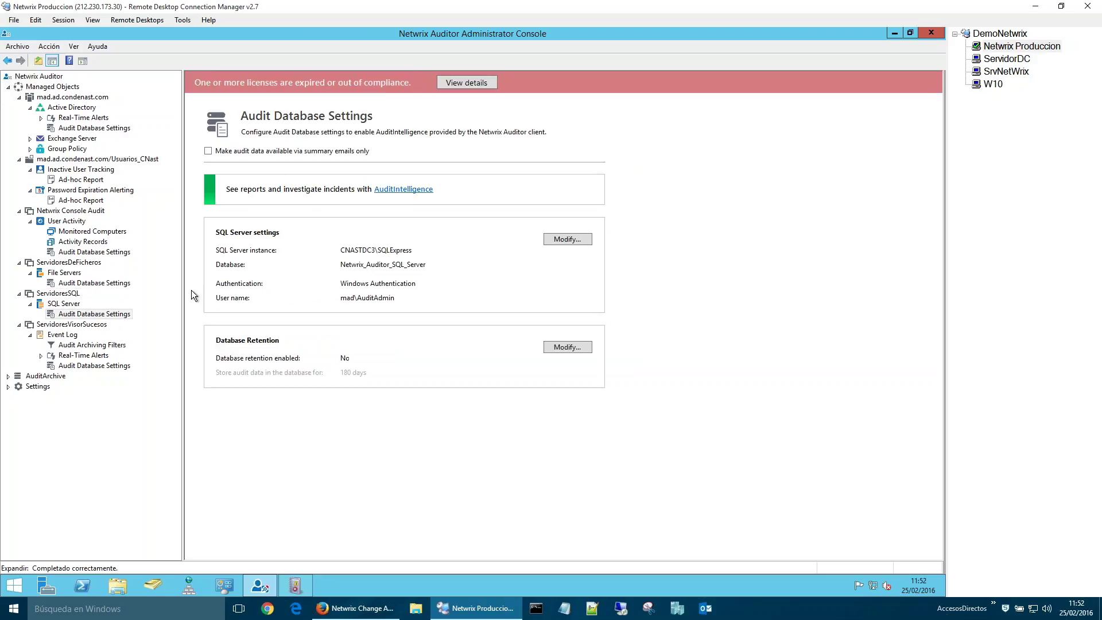
Step: Launch AuditIntelligence and drill down from the SQL Server overview into the changes made on server cnastnavi2012
left_click(395, 189)
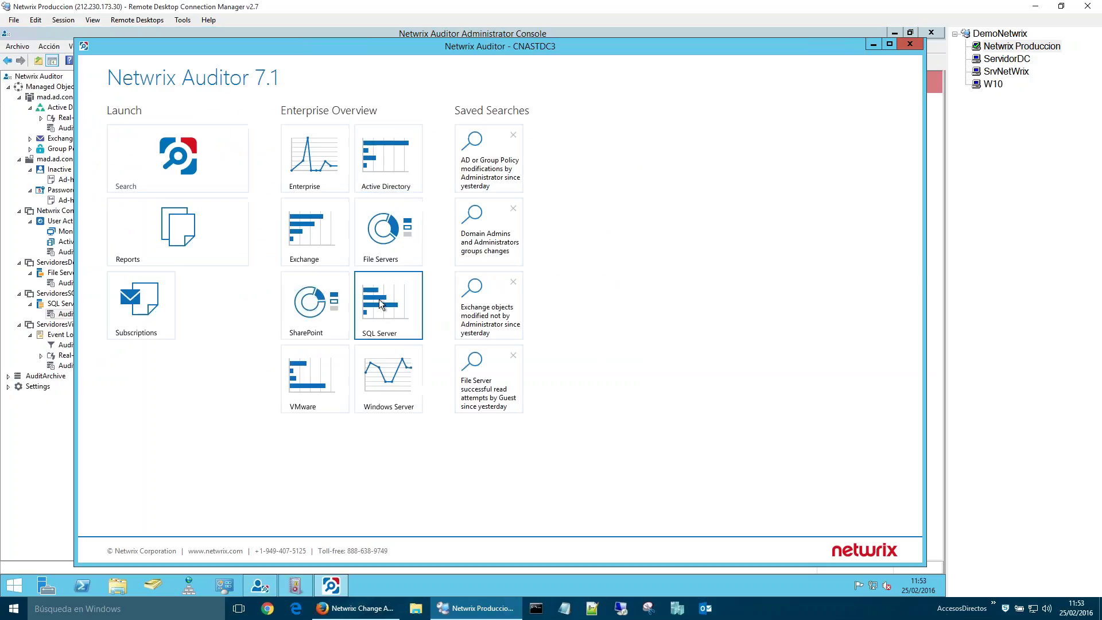
left_click(388, 304)
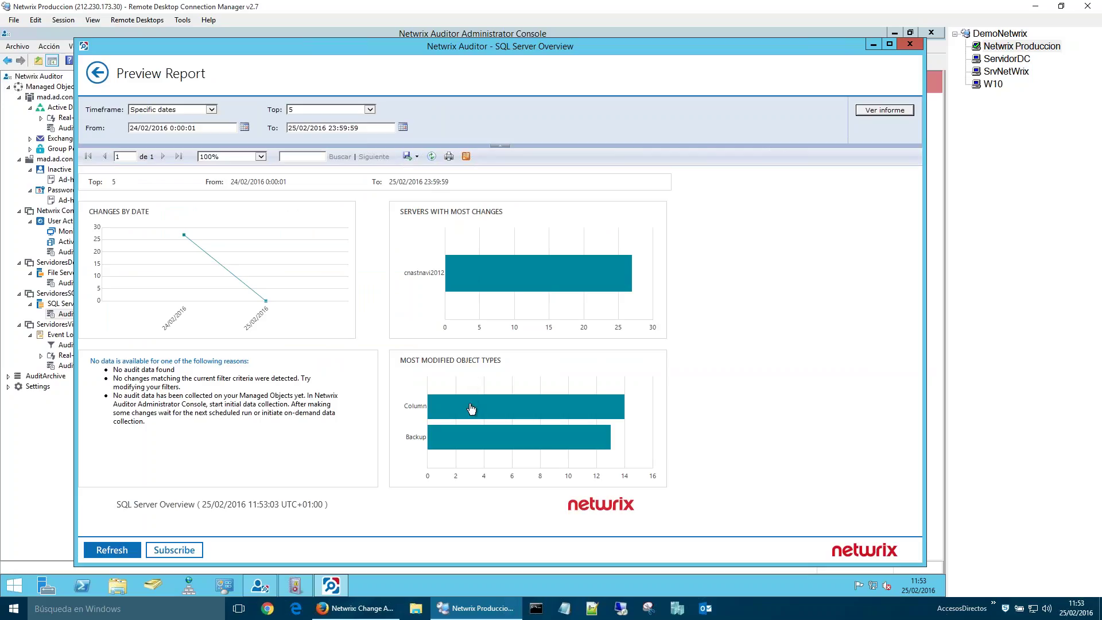
mouse_move(470, 408)
left_click(466, 275)
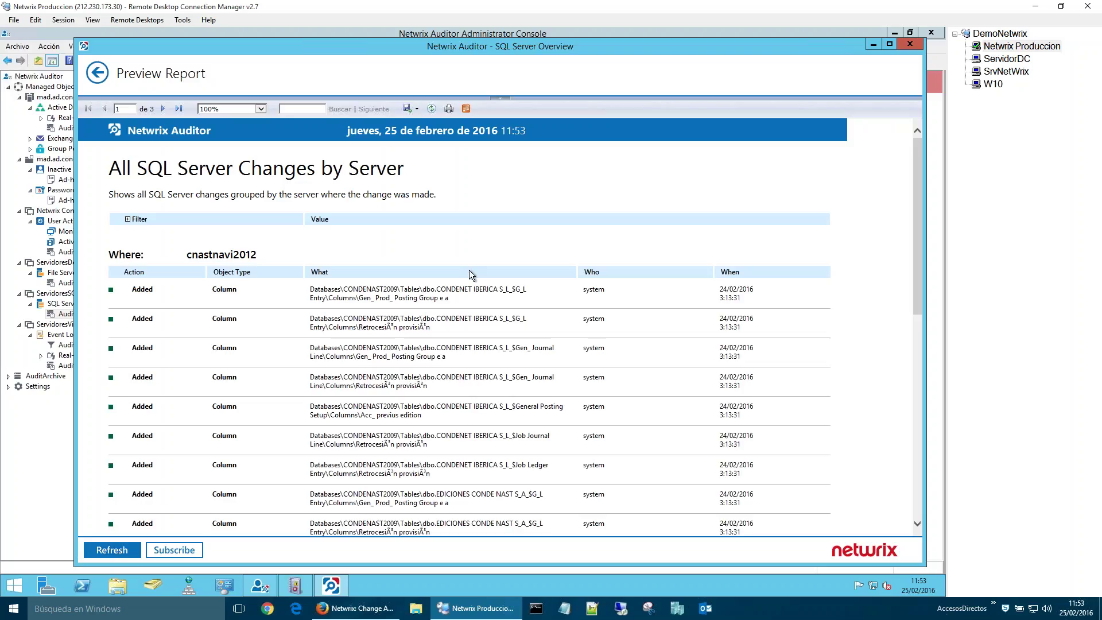
Step: Examine the first page of All SQL Server Changes by Server, focusing on the CONDENAST2009 backup's action, database, type and author
scroll(469, 272, "down", 10)
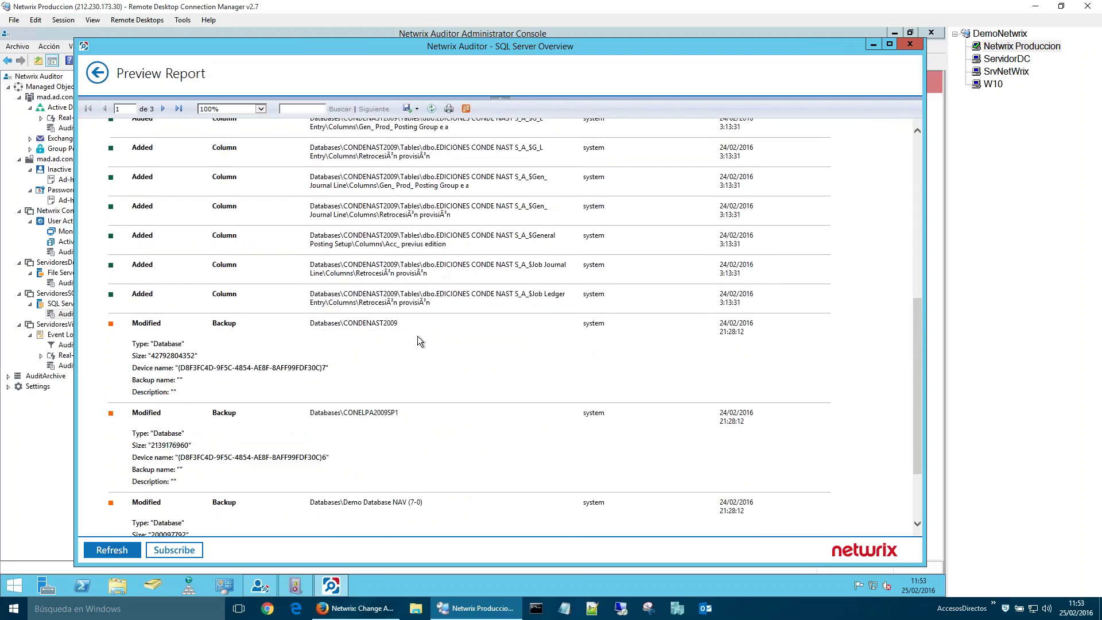
double_click(146, 323)
left_click(385, 323)
double_click(385, 323)
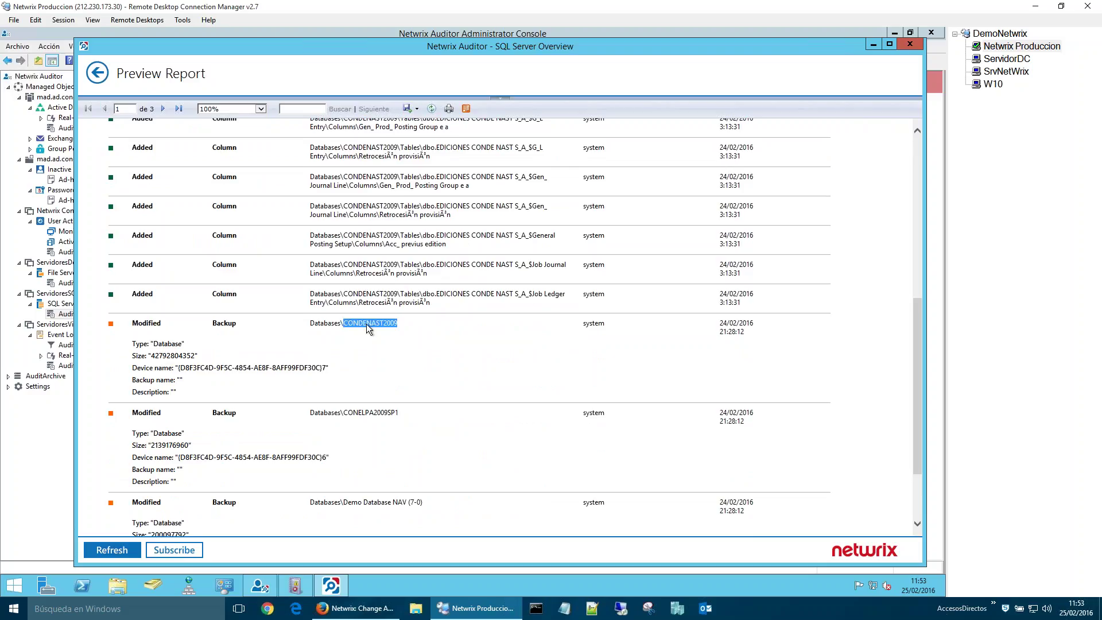
double_click(168, 343)
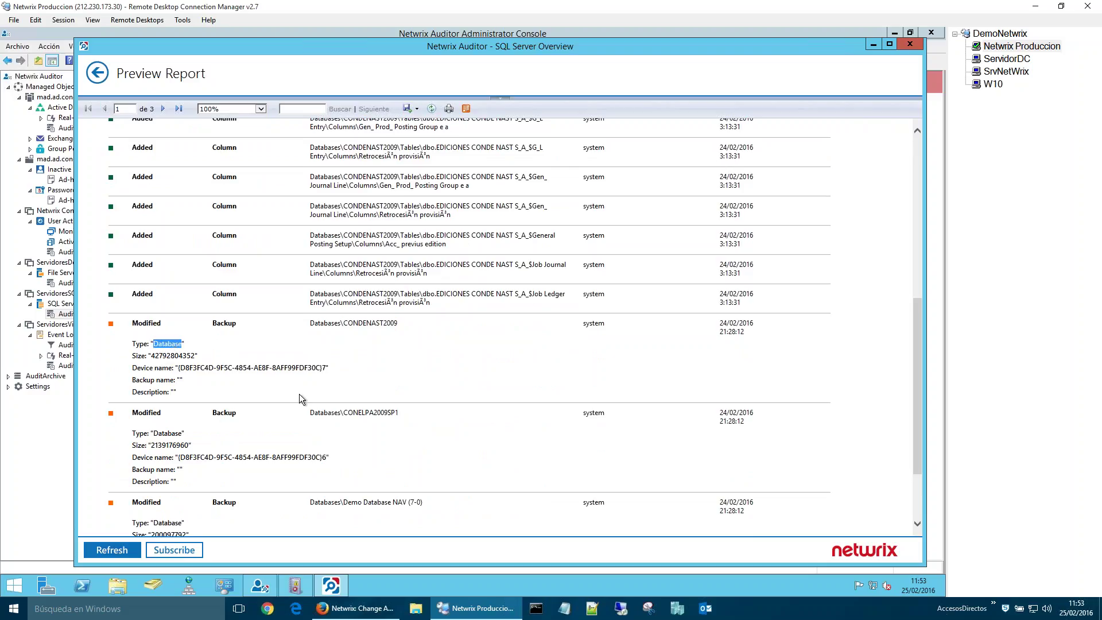
double_click(594, 323)
scroll(715, 368, "down", 1)
scroll(714, 367, "up", 5)
scroll(715, 367, "up", 8)
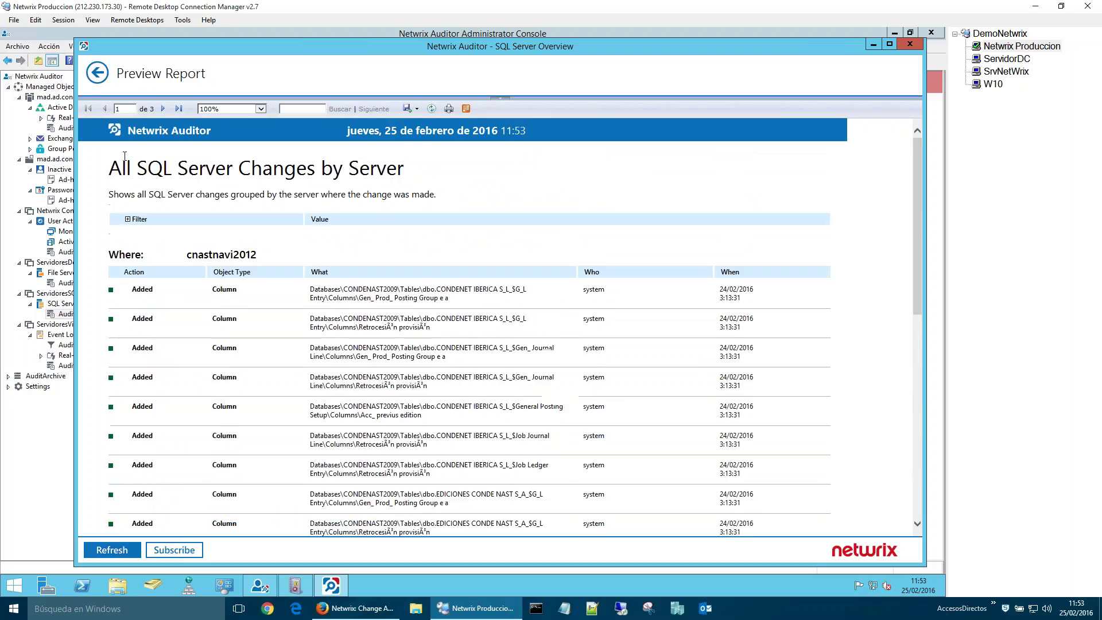
Step: Review pages 2 and 3 of the SQL Server changes report and close the report window
left_click(163, 109)
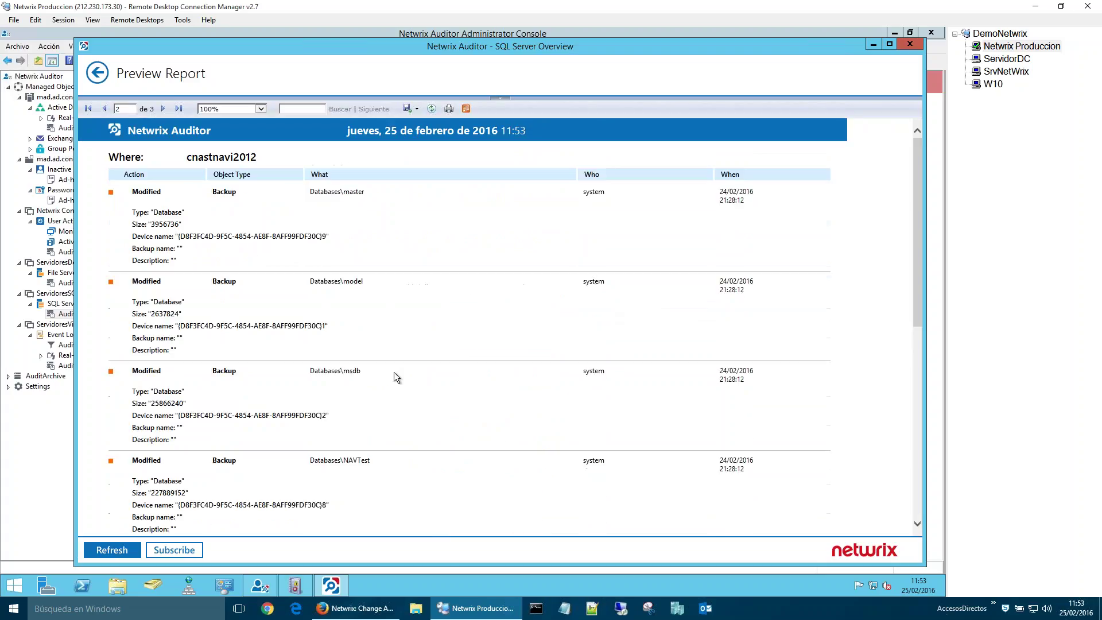
scroll(540, 397, "down", 5)
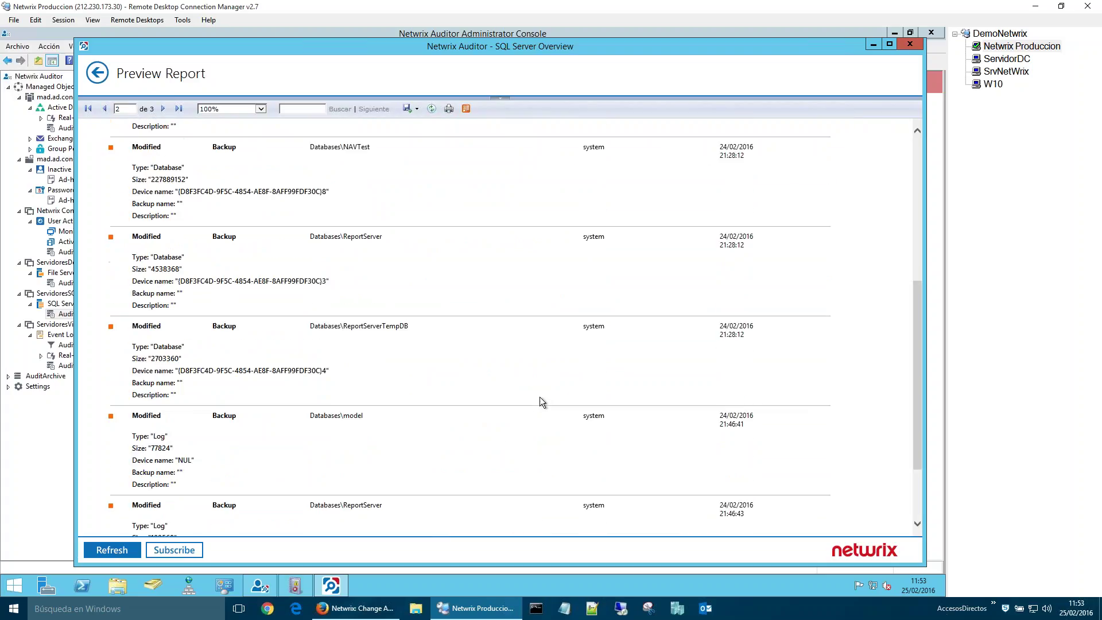
scroll(539, 397, "down", 3)
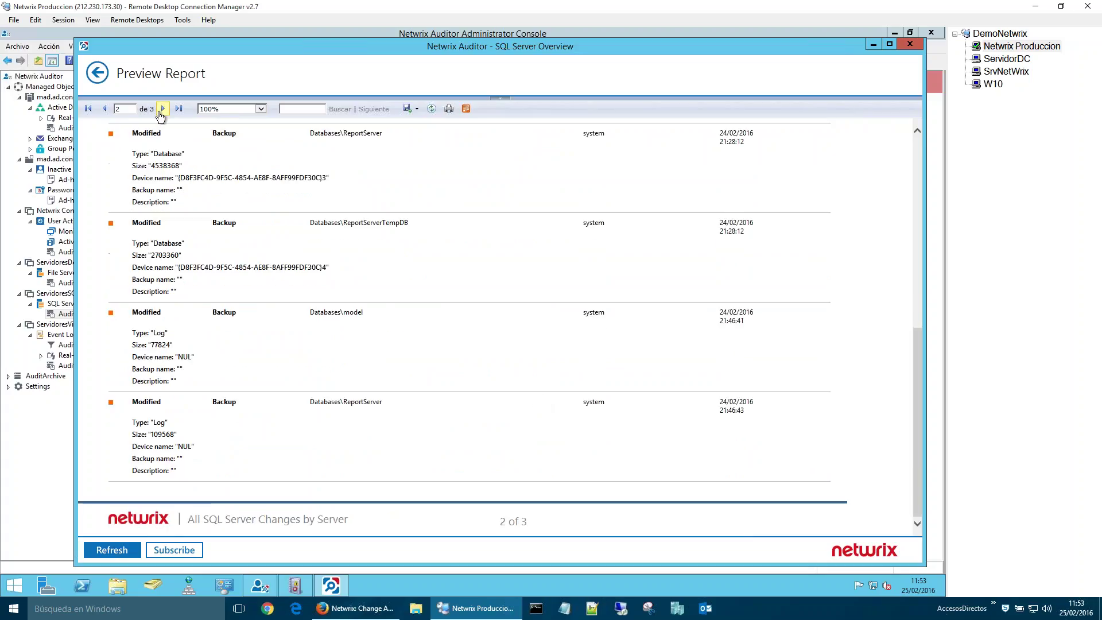
left_click(175, 111)
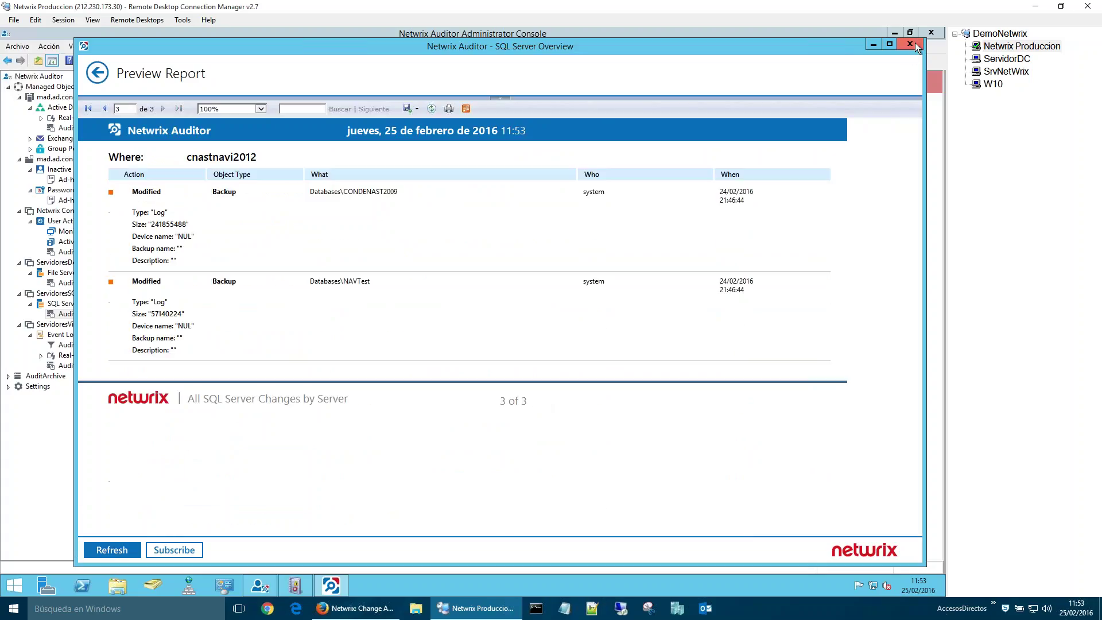
left_click(908, 45)
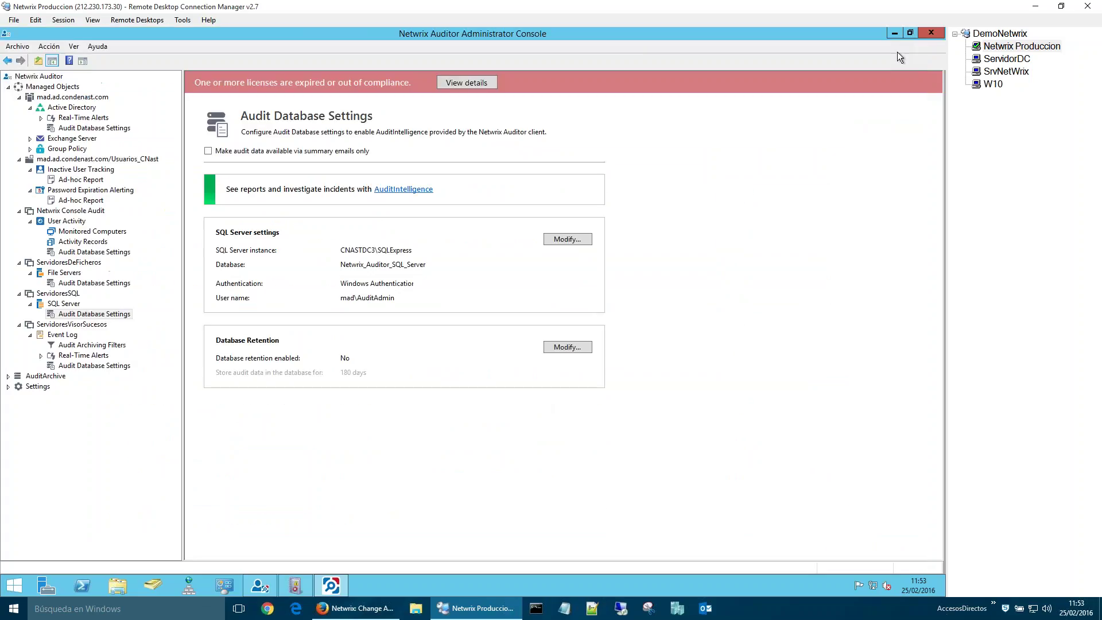
Step: Review the Event Log's audit archiving filters, real-time alerts and audit database settings under ServidoresVisorSucesos
left_click(71, 347)
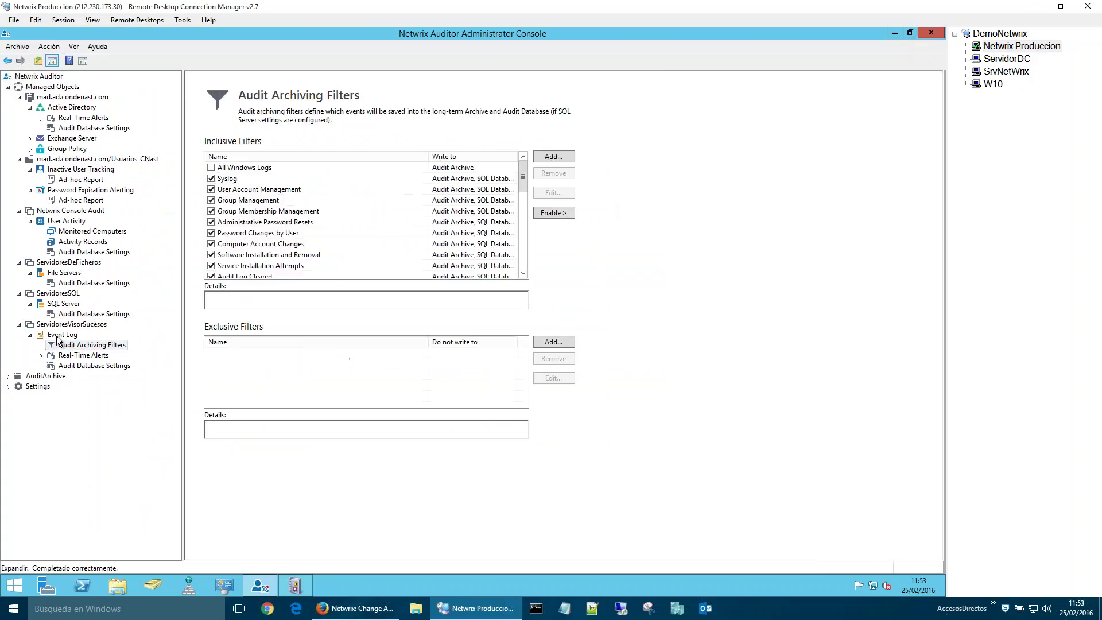
left_click(70, 357)
left_click(79, 367)
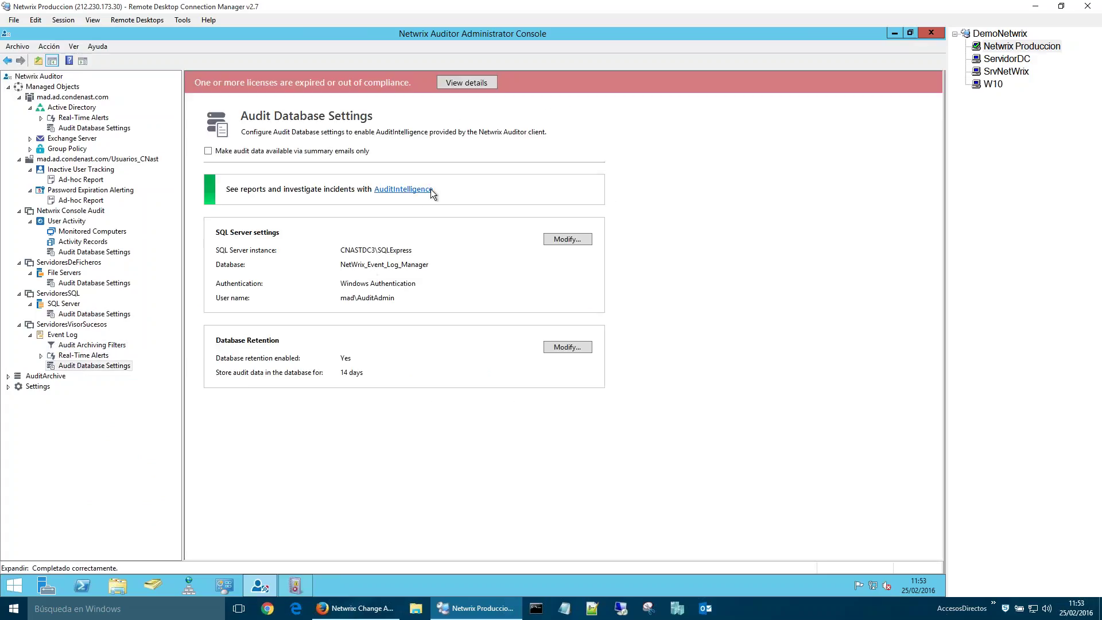
Step: Launch AuditIntelligence from the Event Log database settings and look at the audit data search page
left_click(417, 191)
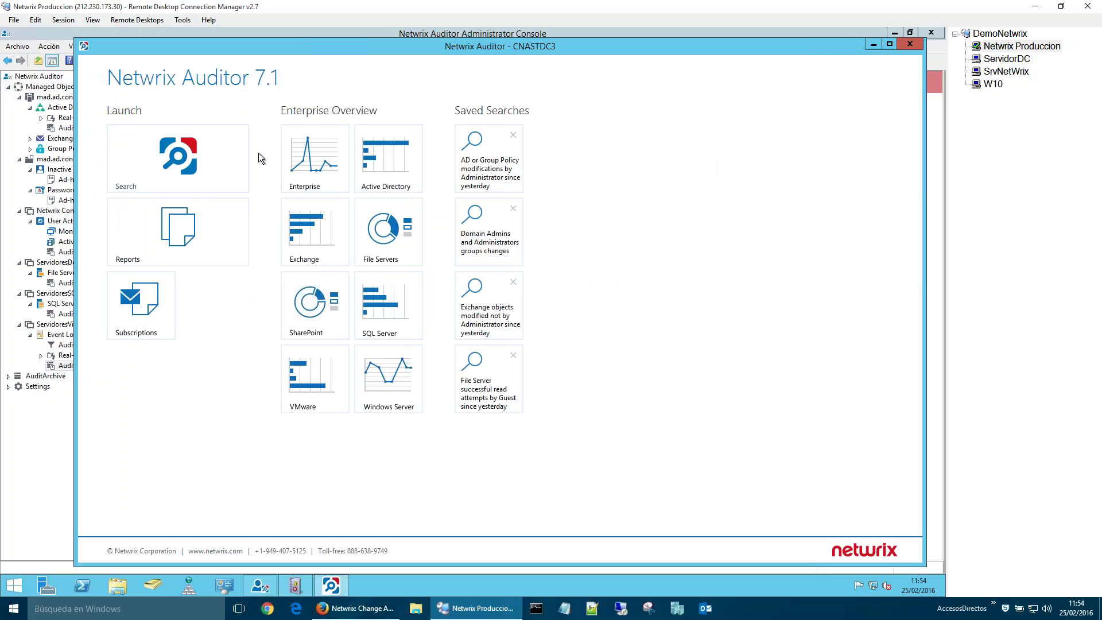
left_click(197, 174)
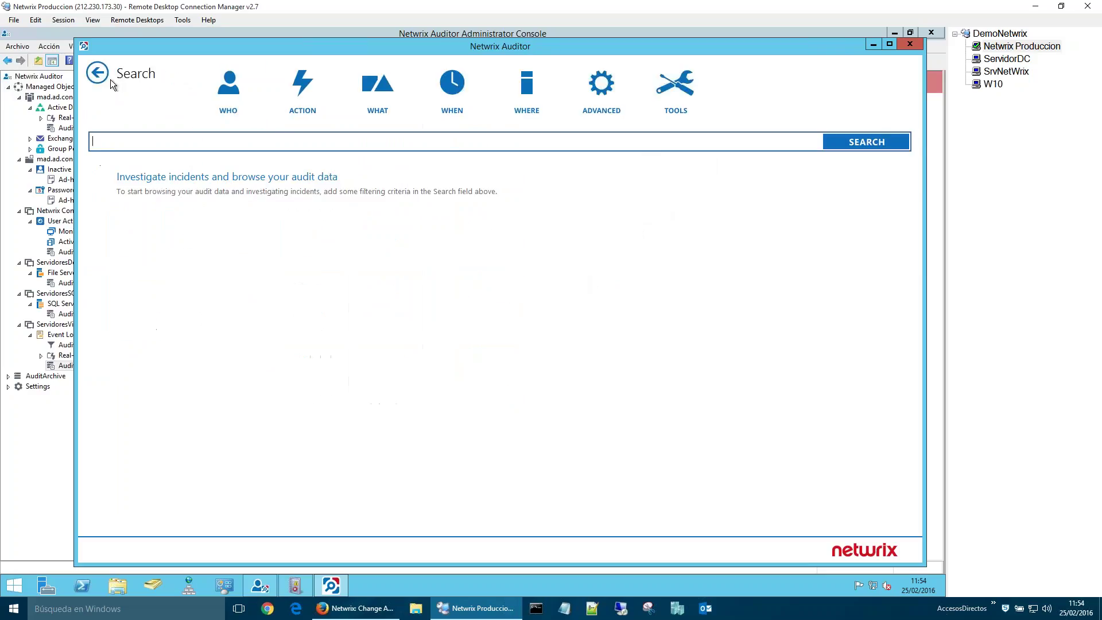
left_click(96, 73)
Step: Go to the report library and examine the summary and report list of PCI DSS v3.0 Compliance, collapsing the folder again
left_click(178, 233)
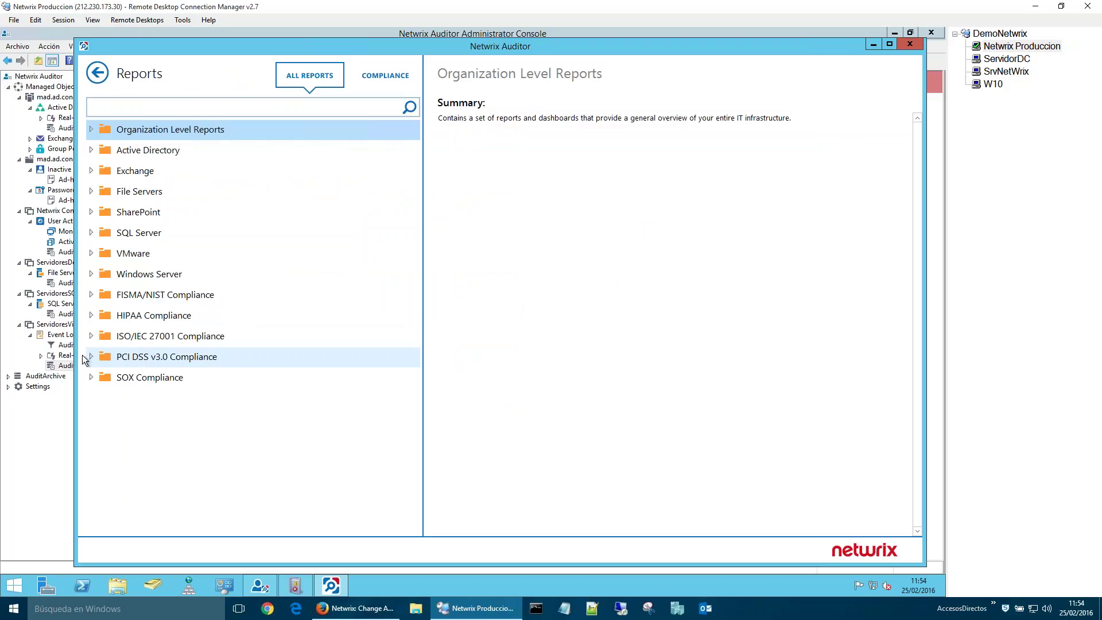
double_click(144, 357)
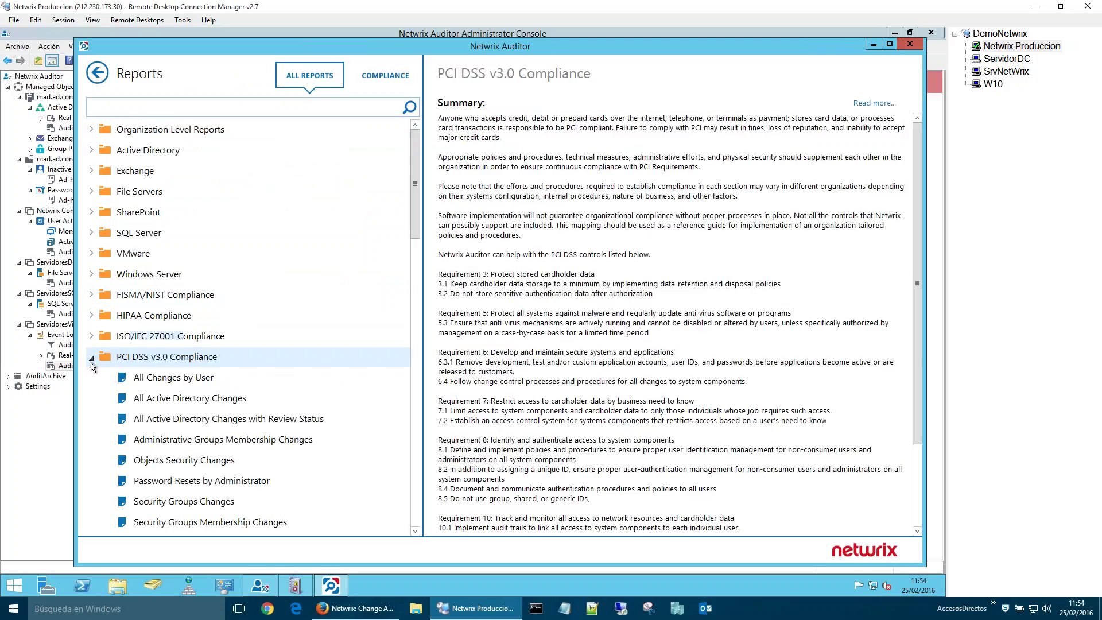
left_click(91, 357)
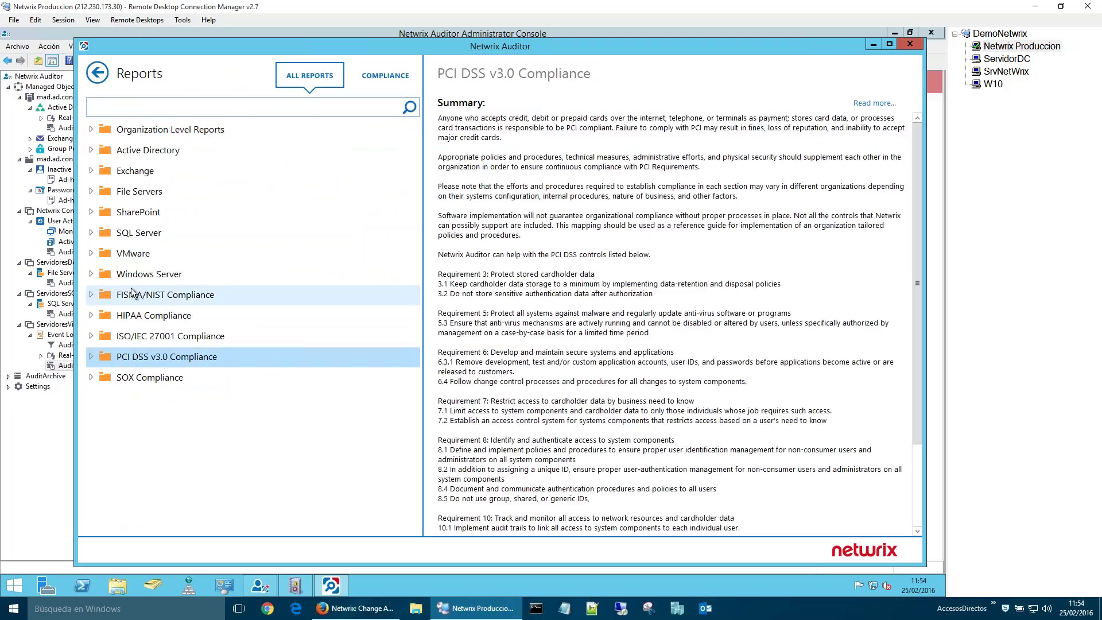
Step: Expand the Windows Server reports and preview Windows Server Overview from the Windows Server Changes folder
left_click(90, 279)
left_click(92, 275)
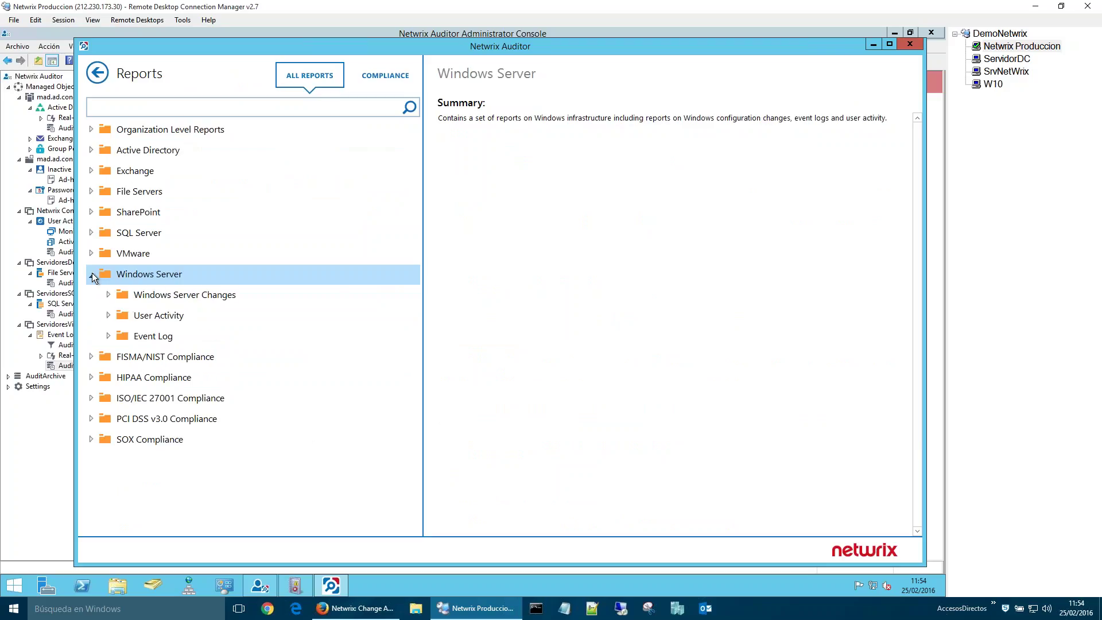
left_click(161, 299)
double_click(192, 321)
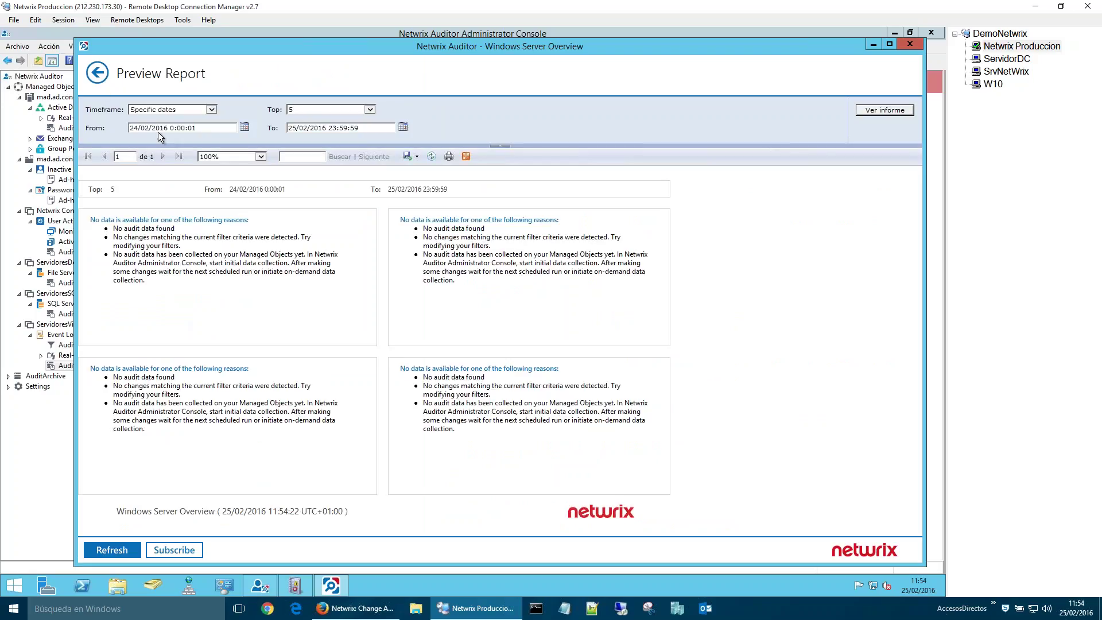
Step: Return to the report library and preview All Users Activity by User from the User Activity folder
left_click(97, 79)
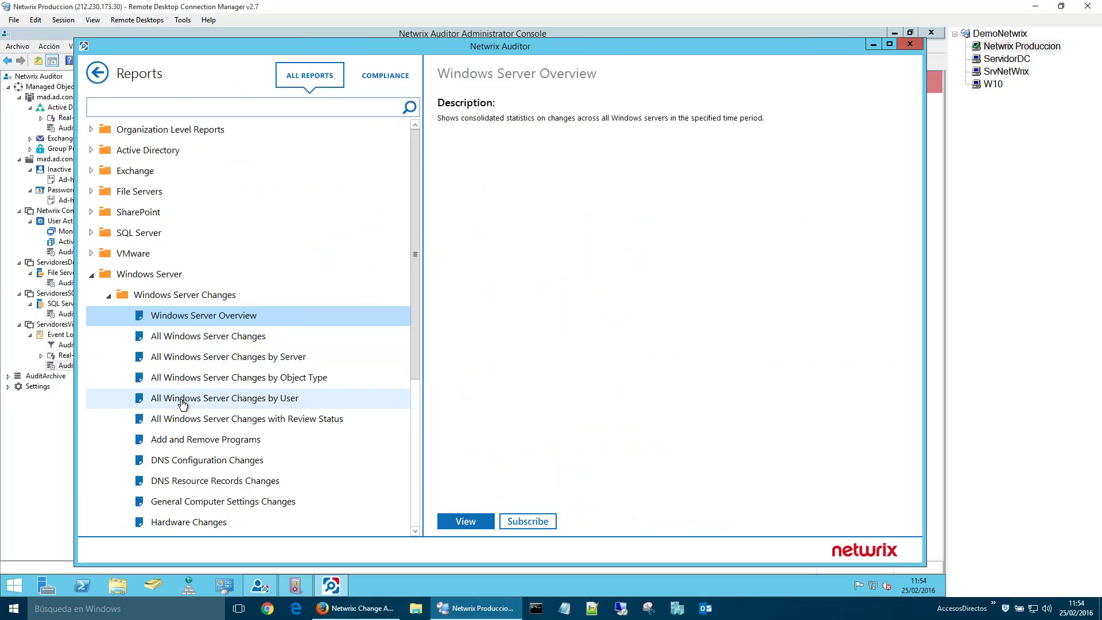
scroll(181, 401, "down", 4)
left_click(182, 403)
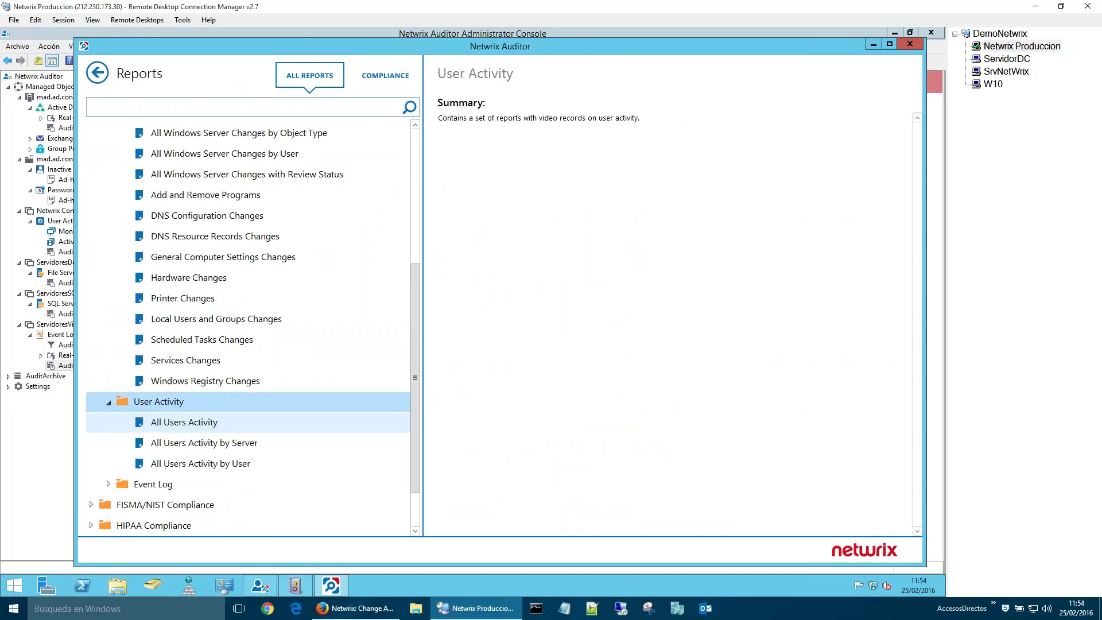
left_click(223, 464)
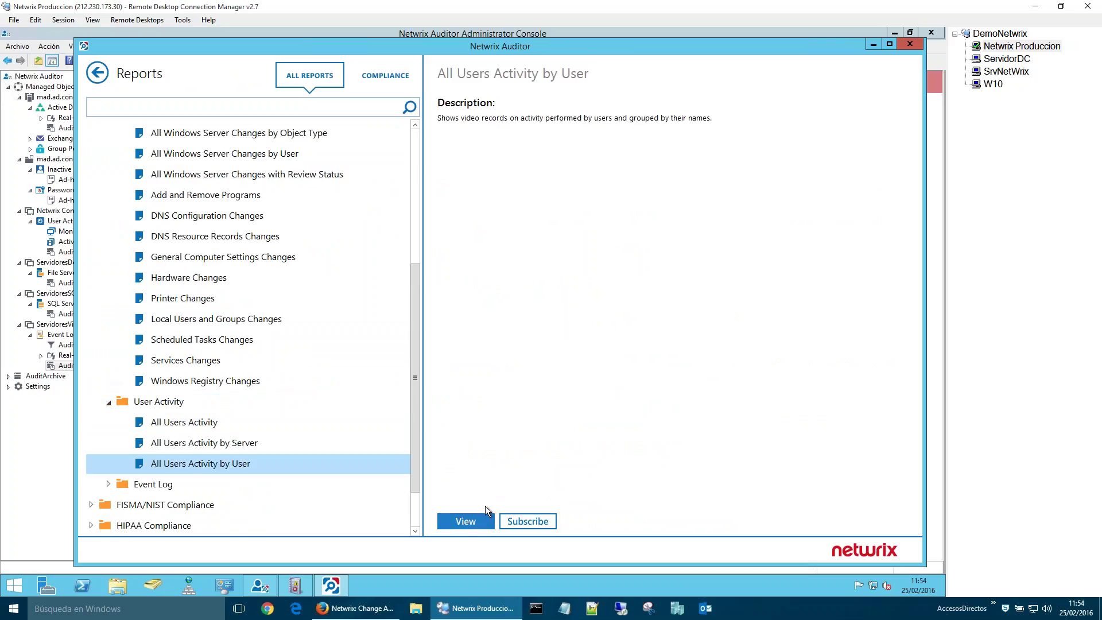
left_click(466, 519)
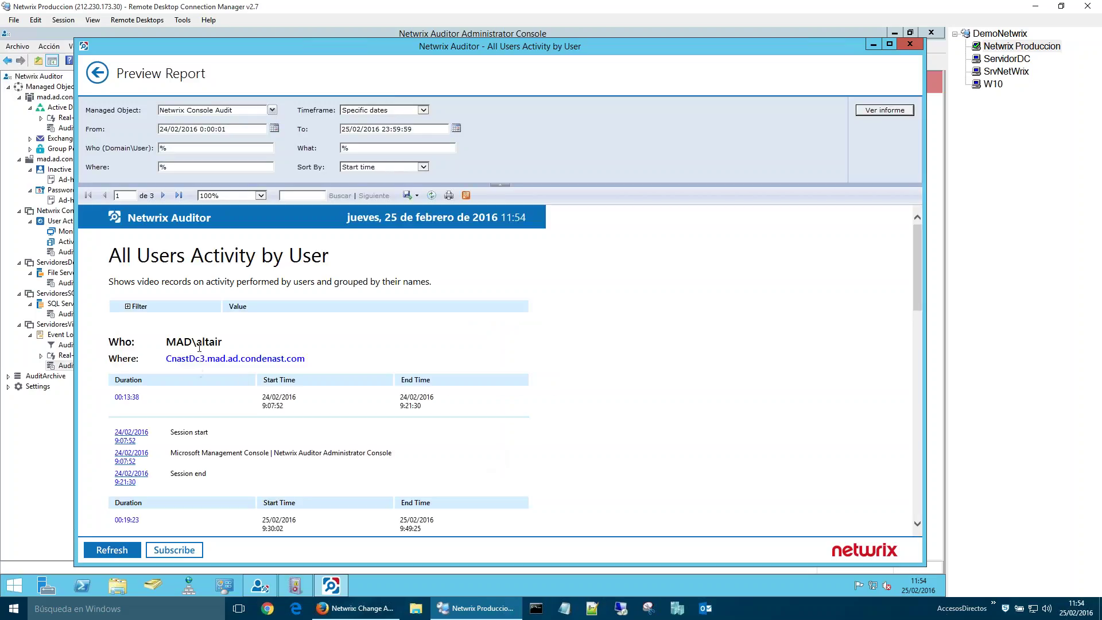
Step: Filter the All Users Activity by User report to the account mad\altair and regenerate it
left_click_drag(196, 343, 226, 344)
right_click(224, 347)
left_click(217, 148)
left_click(217, 148)
type("mad\\altair")
left_click(866, 109)
Step: Examine the recorded sessions in the filtered activity report, checking start and end times and the applications used
scroll(411, 407, "down", 3)
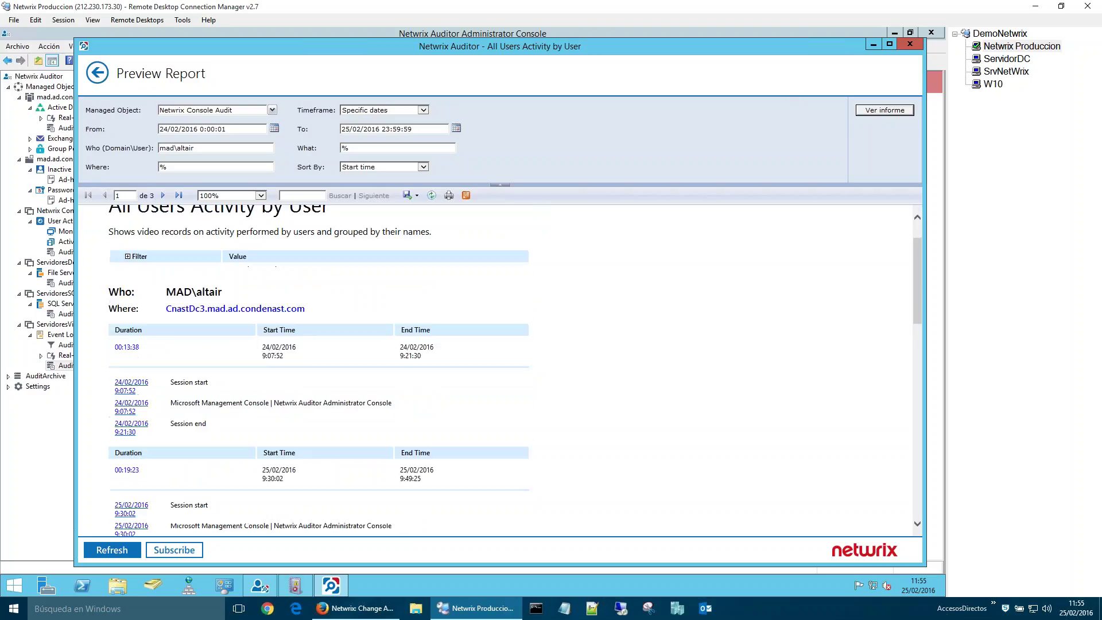
double_click(204, 333)
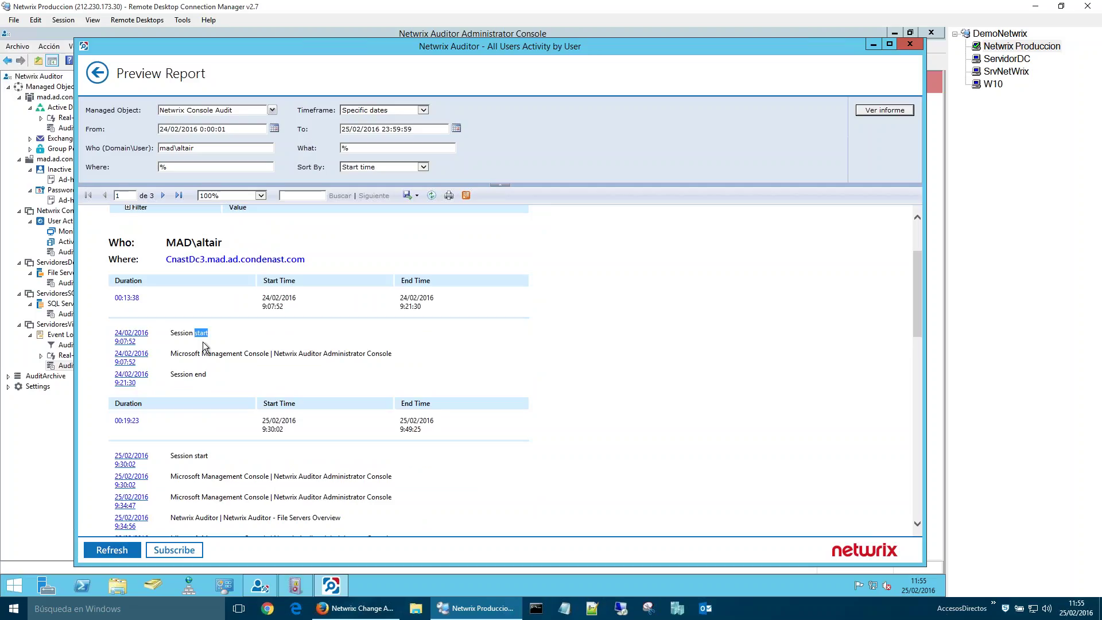
left_click_drag(394, 356, 187, 360)
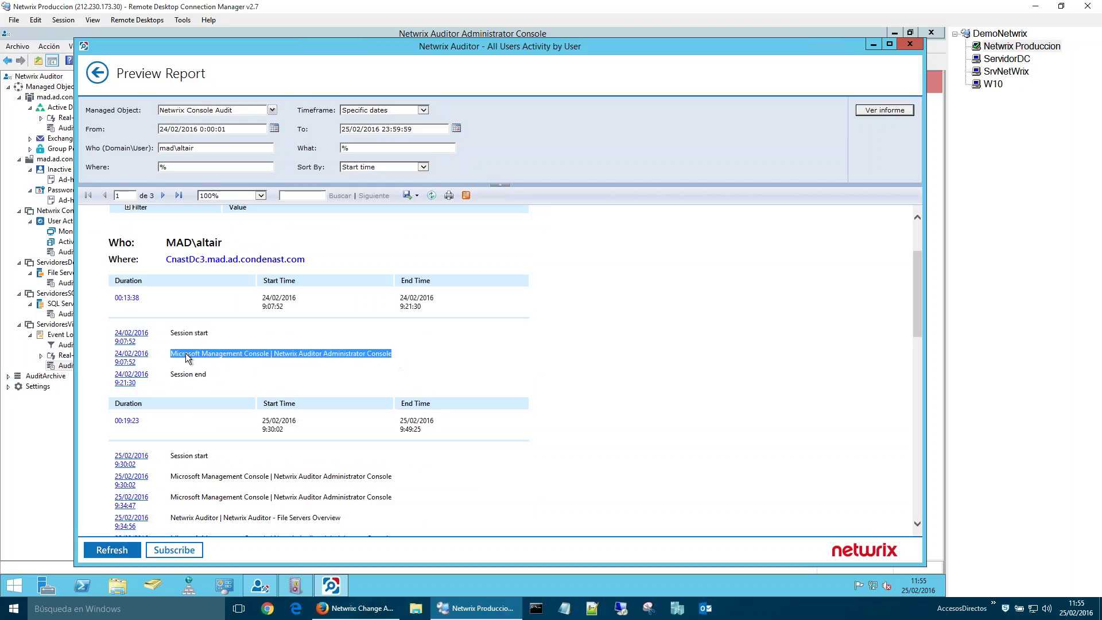
double_click(201, 374)
scroll(274, 374, "down", 1)
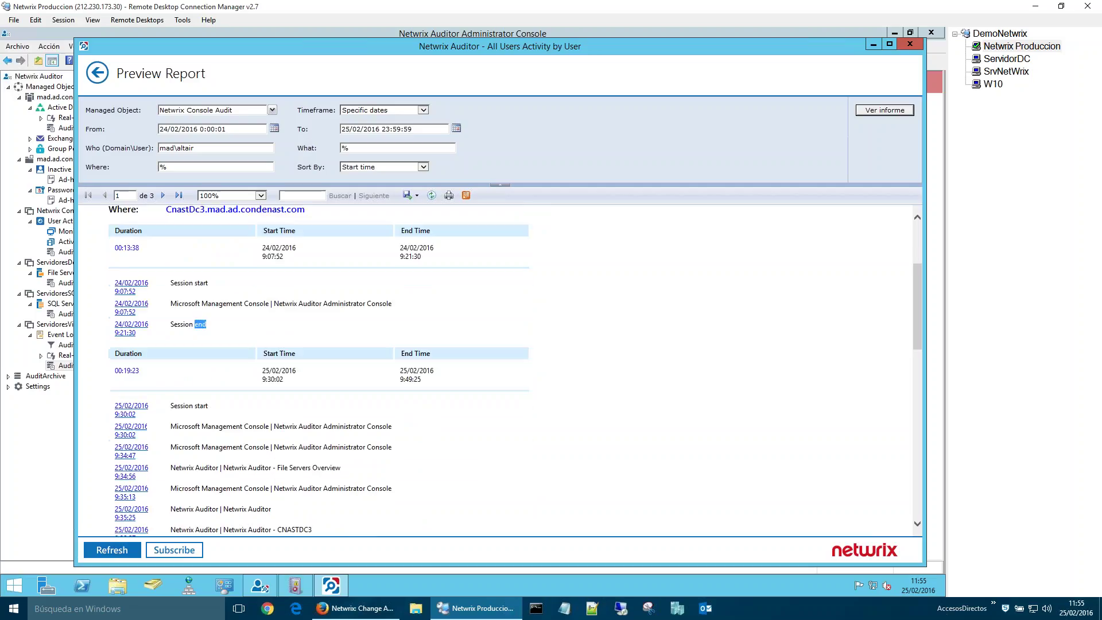
triple_click(275, 379)
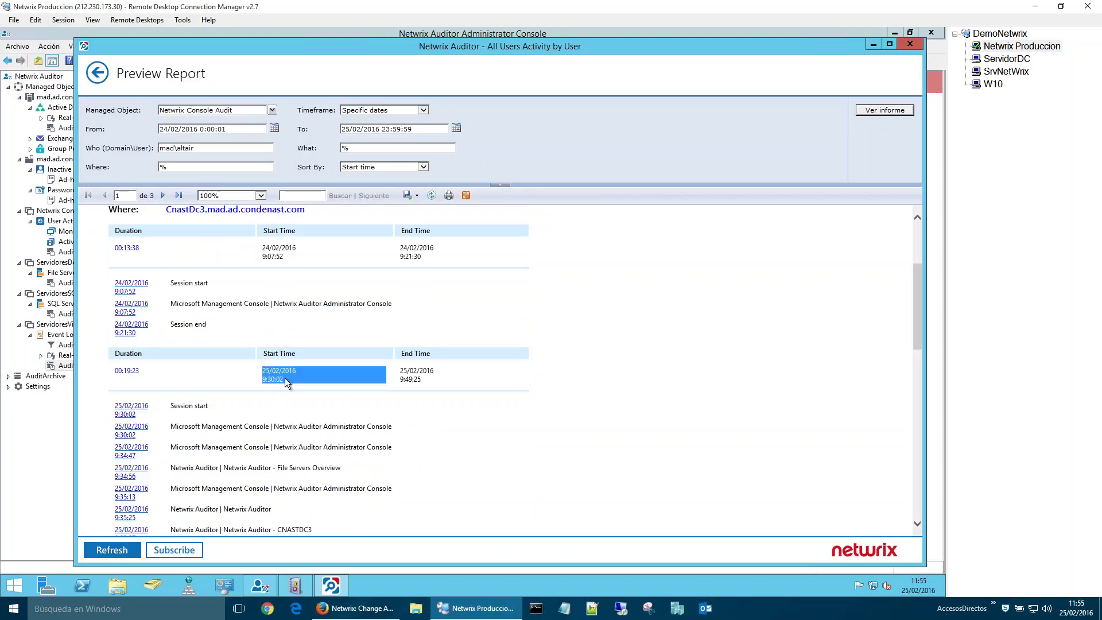
scroll(283, 378, "down", 1)
double_click(292, 378)
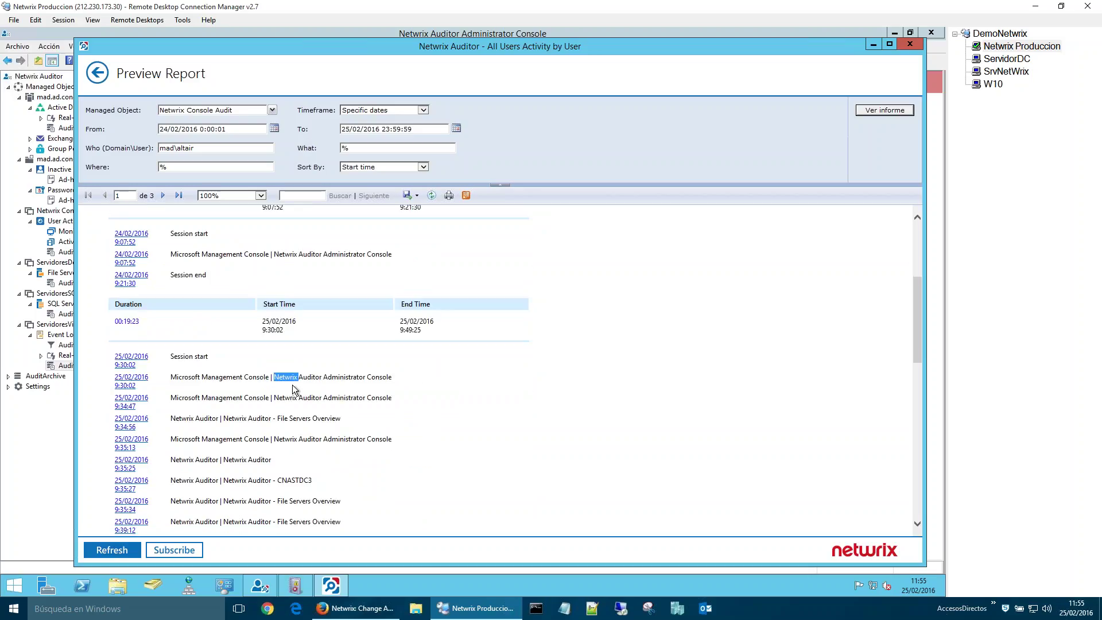
left_click_drag(207, 420, 341, 420)
scroll(315, 405, "down", 6)
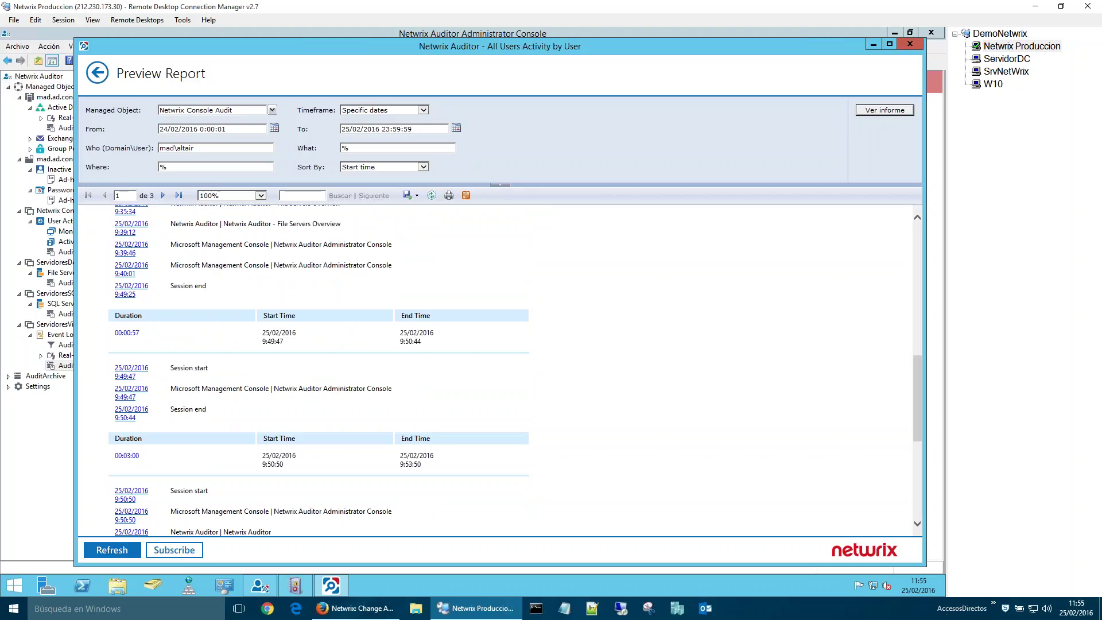
scroll(493, 370, "down", 2)
scroll(313, 404, "down", 4)
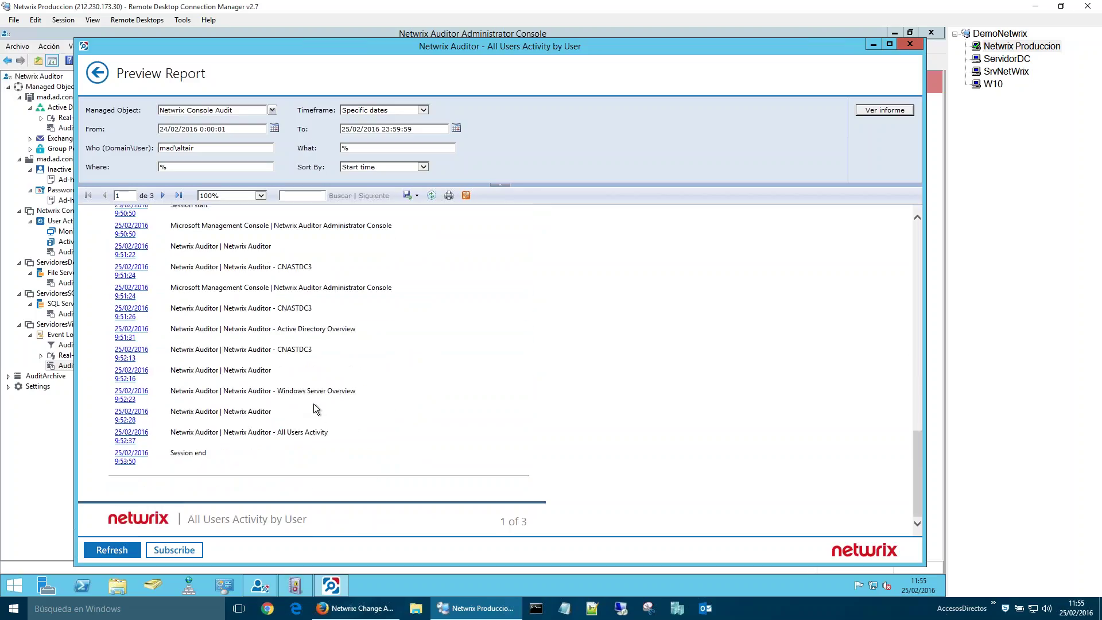
Step: Deselect Netwrix Console Audit as the report's managed object and close the report window
left_click(272, 111)
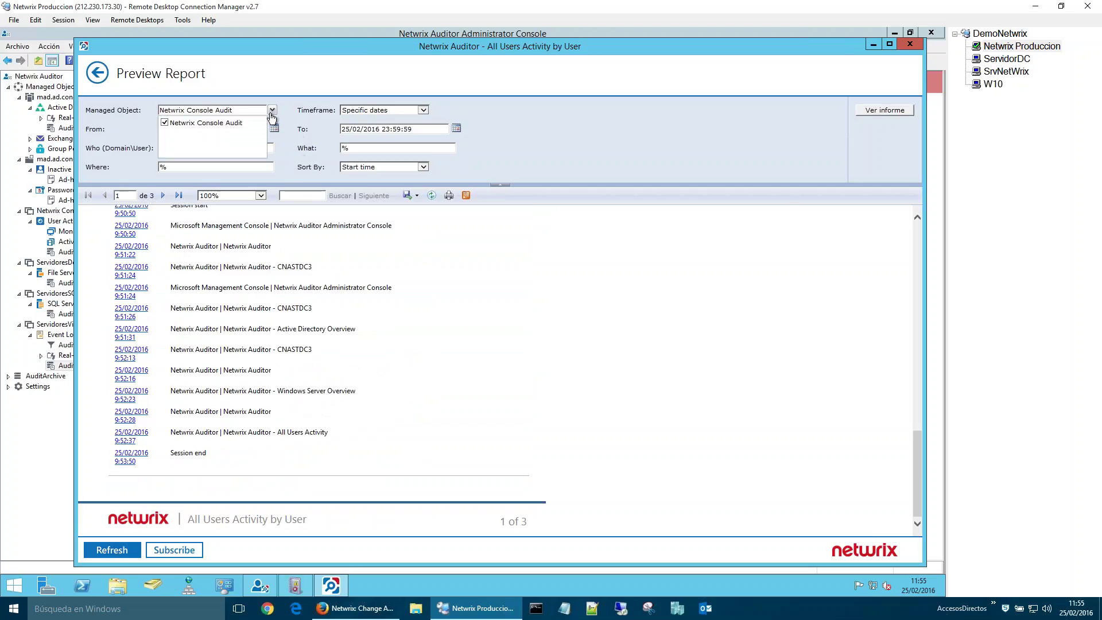
left_click(164, 123)
left_click(628, 133)
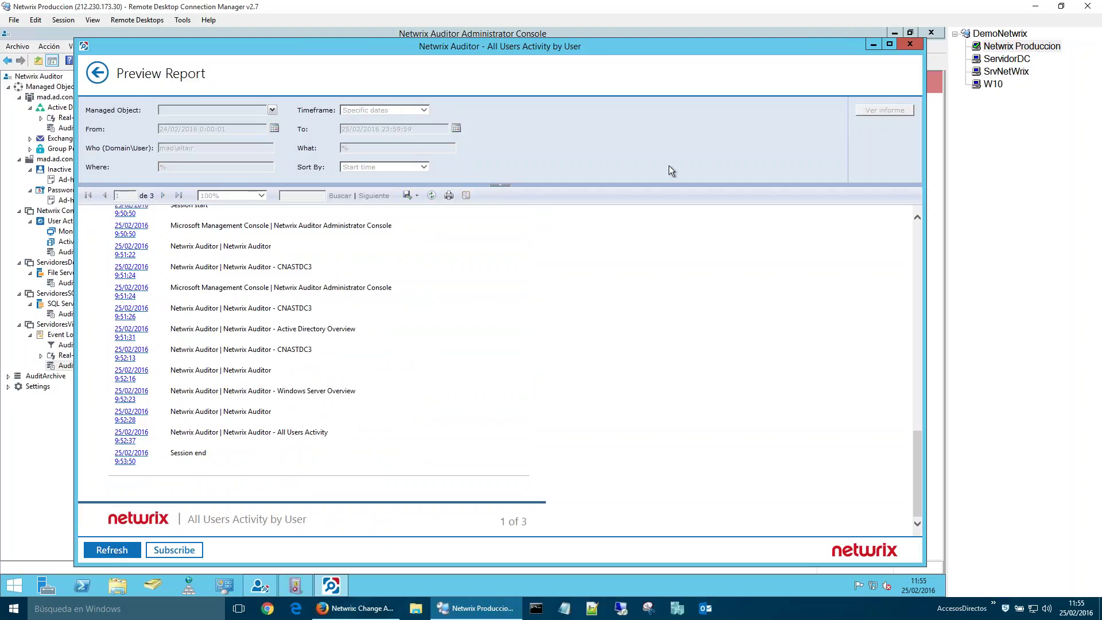
left_click(912, 45)
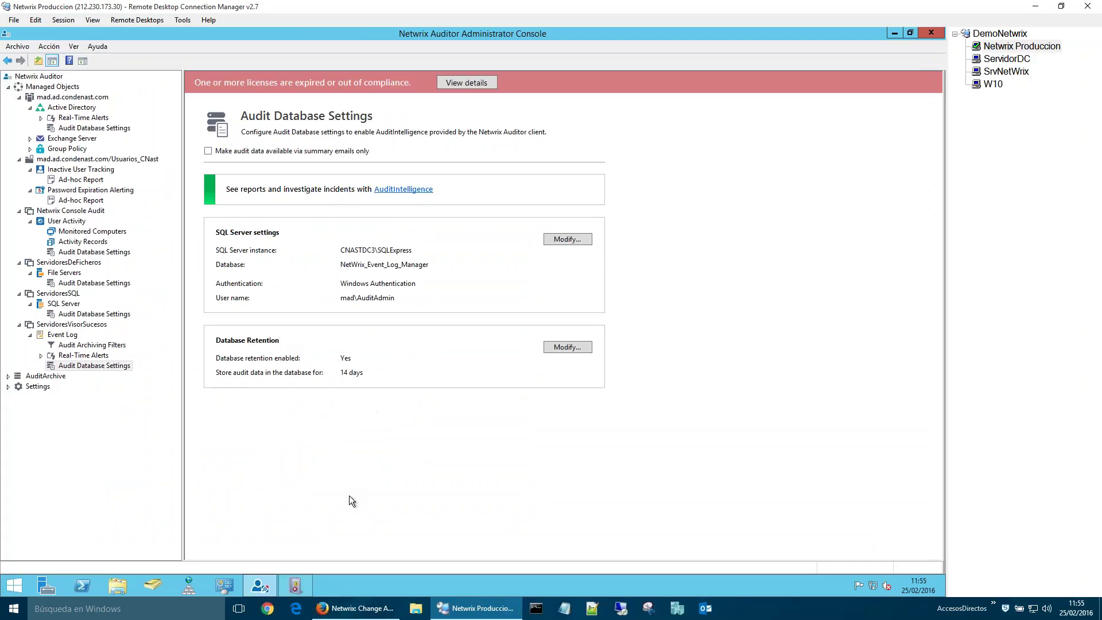
Step: Switch to the Event Viewer and inspect several Security log events, fitting the keywords column to its content
left_click(295, 586)
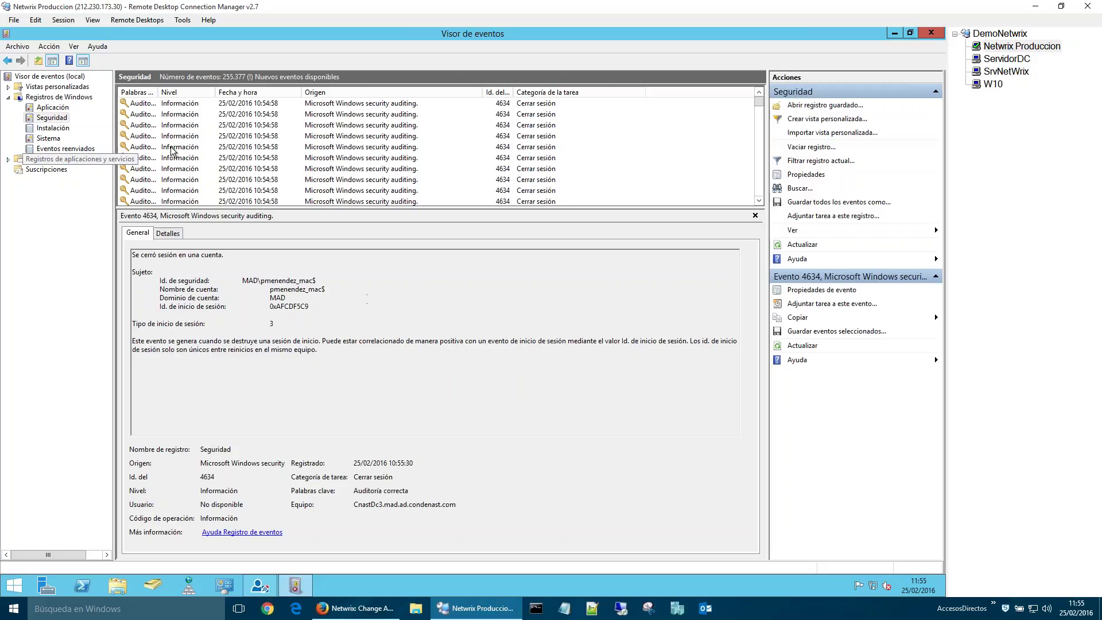
left_click(268, 124)
left_click(389, 158)
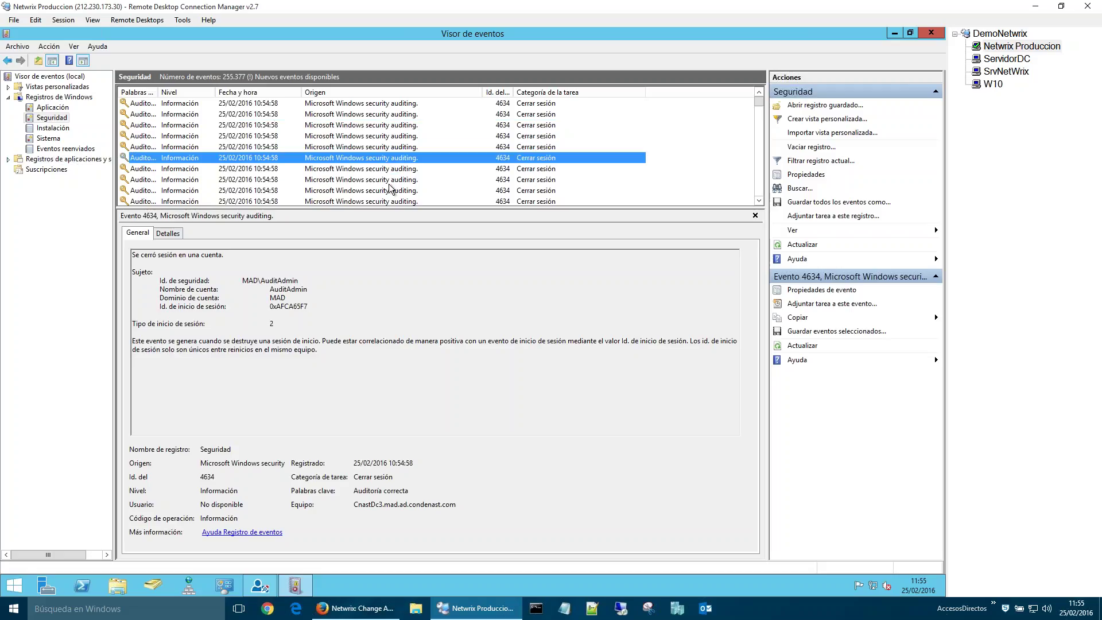
left_click(389, 183)
double_click(157, 91)
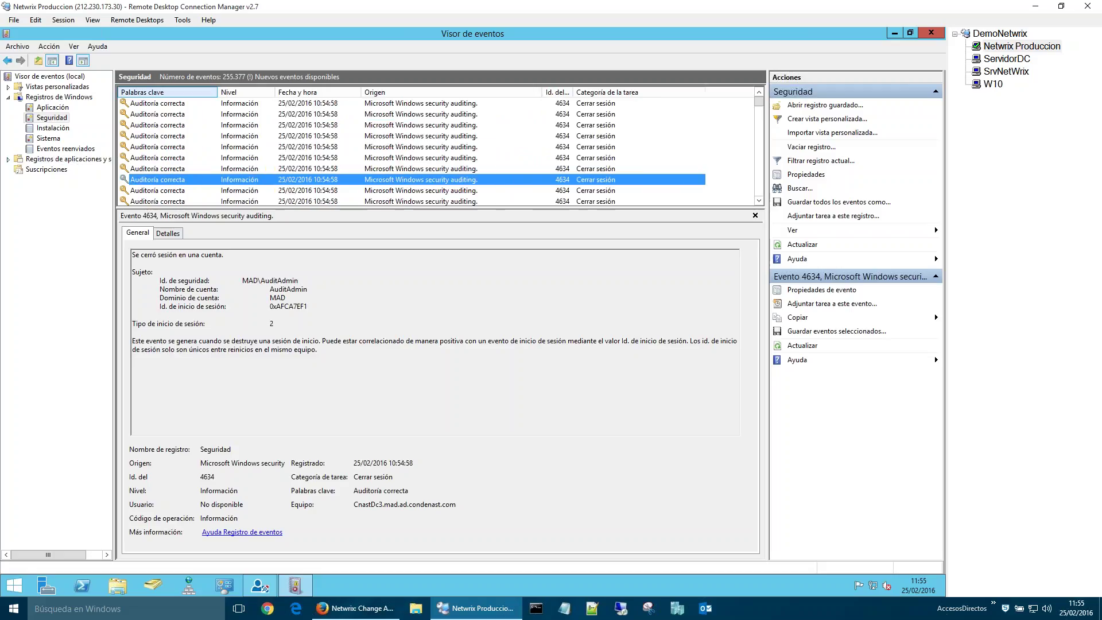
Step: Open the Netwrix Auditor log under the applications and services logs and fit the level, date and source columns to their content
left_click(9, 159)
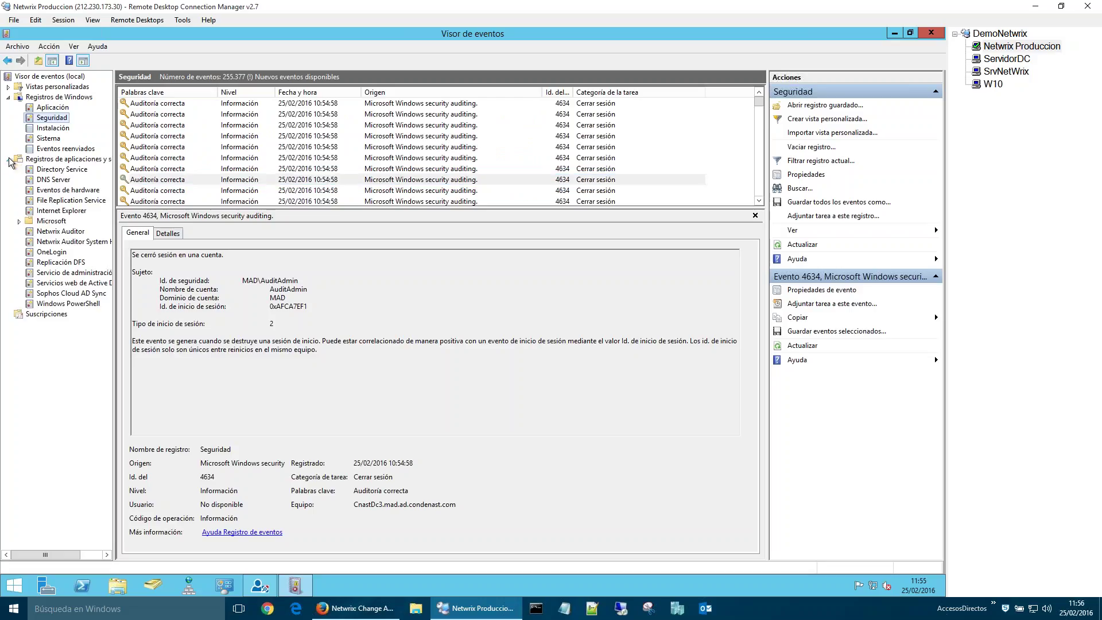
left_click(60, 231)
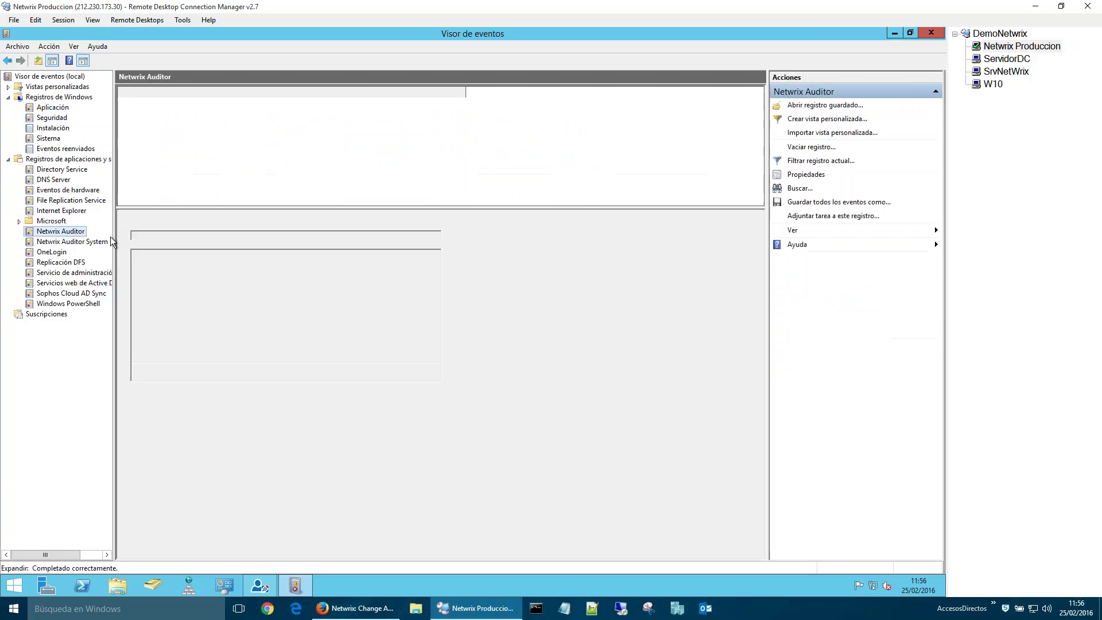
left_click(93, 243)
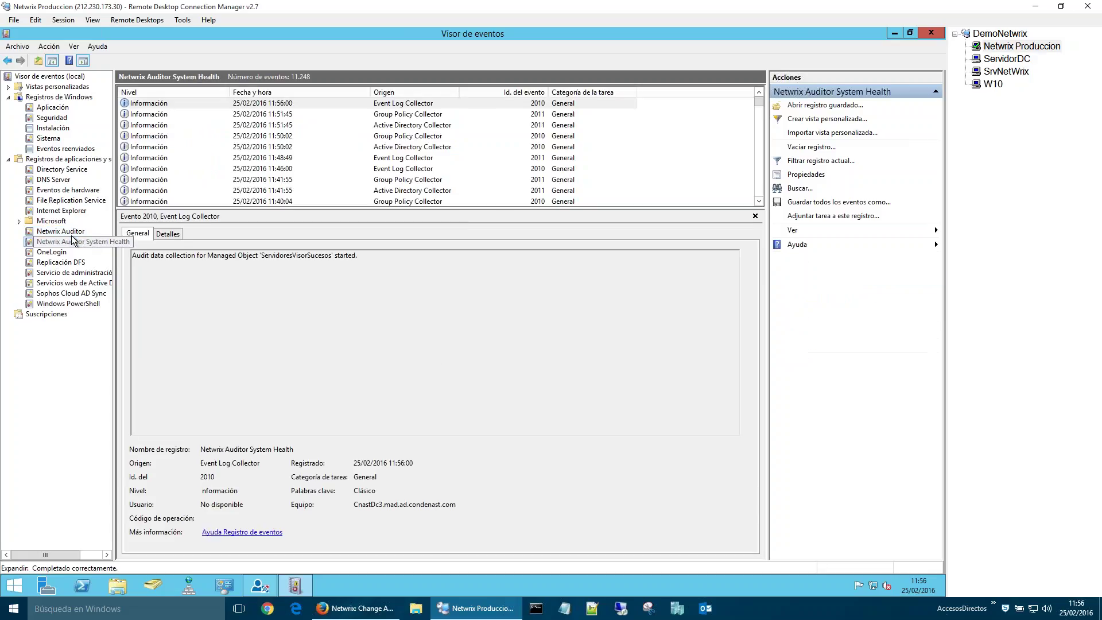
left_click(73, 236)
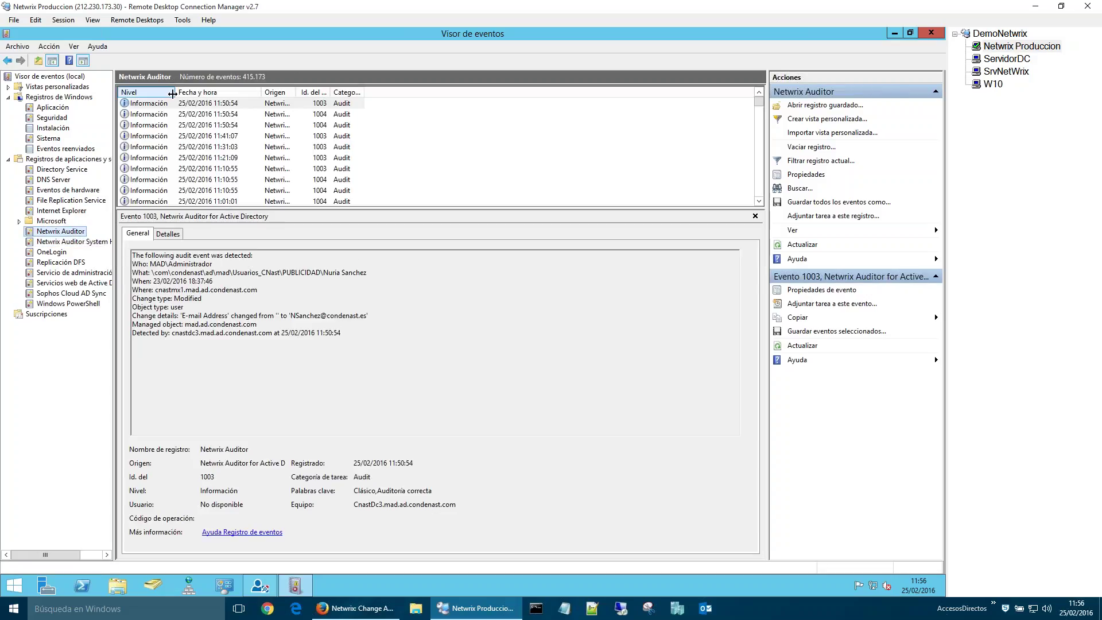
double_click(172, 94)
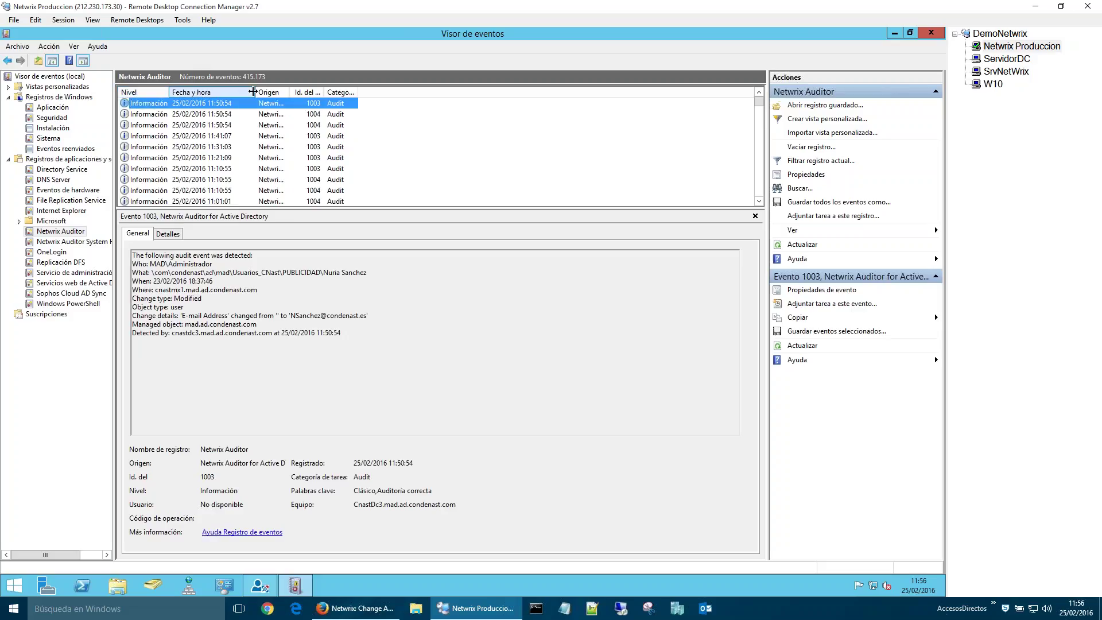
double_click(252, 92)
double_click(269, 92)
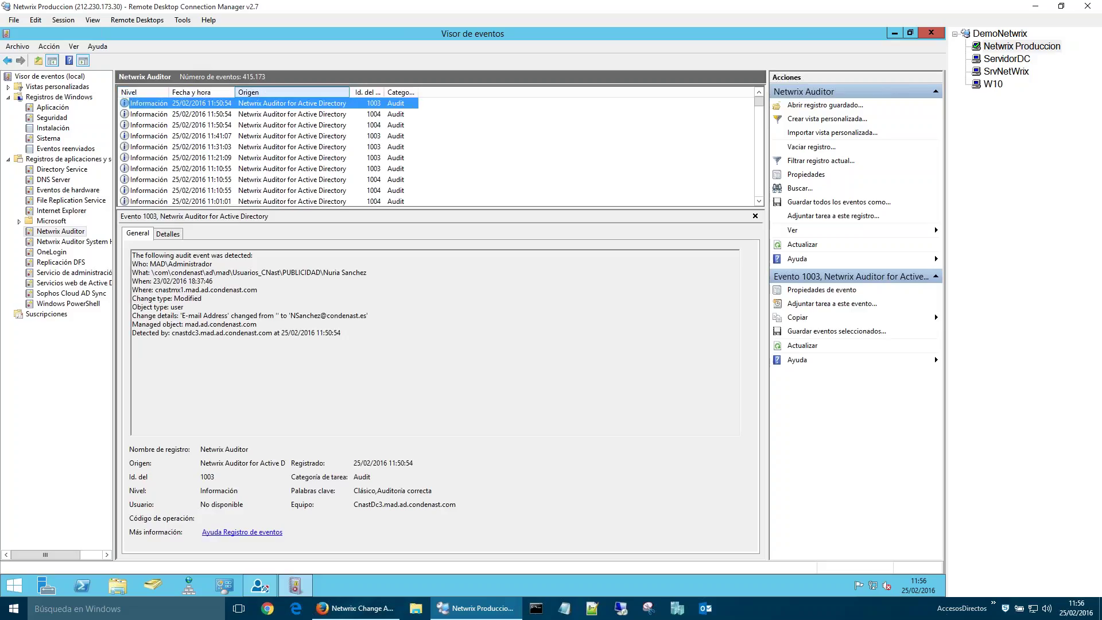
Step: Examine the details of various Active Directory audit events throughout the Netwrix Auditor log
left_click(272, 162)
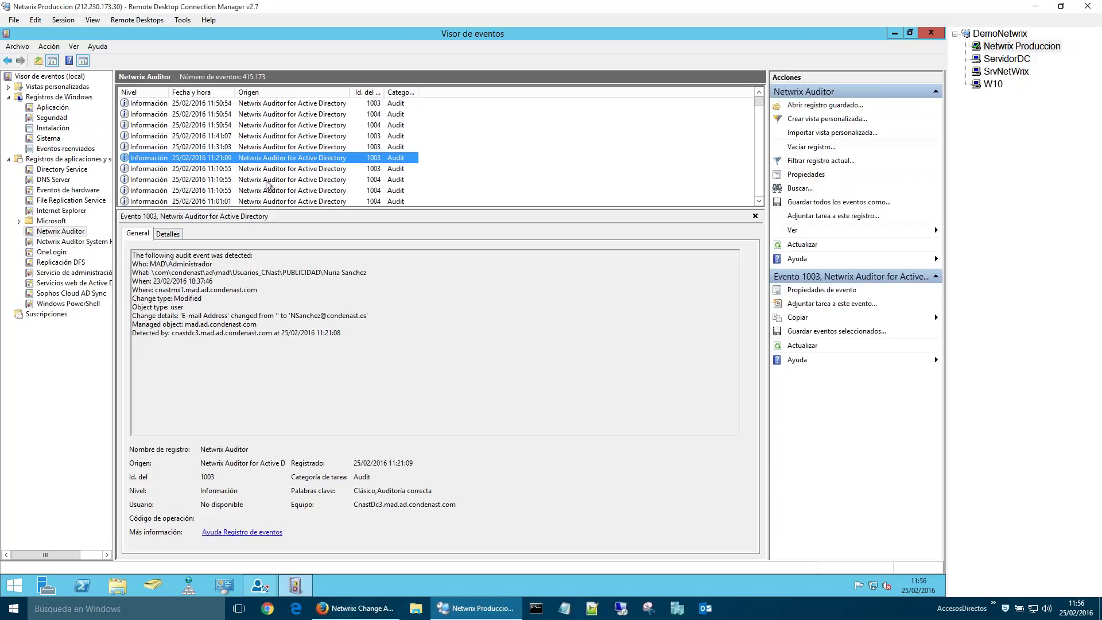
scroll(267, 181, "down", 4)
left_click(247, 187)
left_click(236, 167)
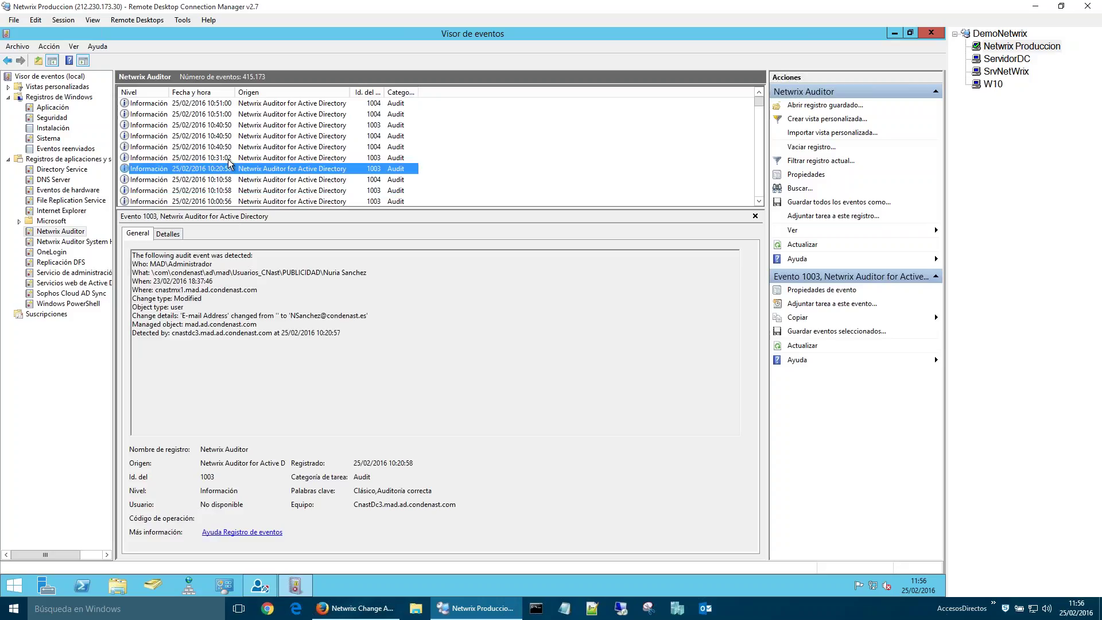
left_click(207, 149)
left_click(208, 178)
left_click(205, 201)
scroll(208, 195, "down", 5)
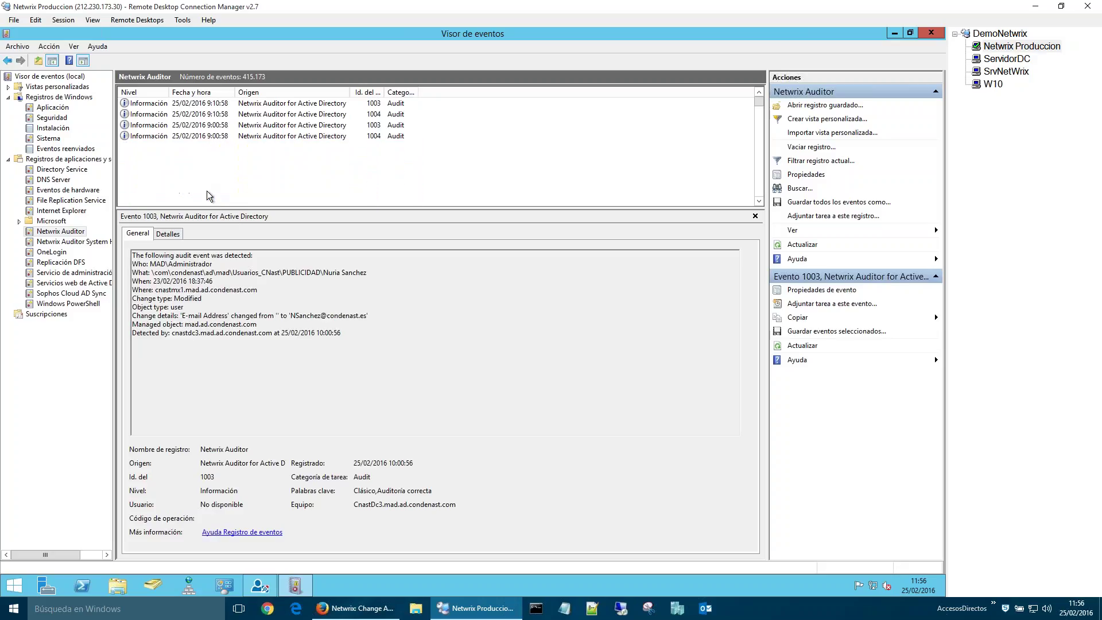
left_click(206, 191)
scroll(206, 193, "down", 3)
left_click(206, 191)
scroll(205, 193, "down", 3)
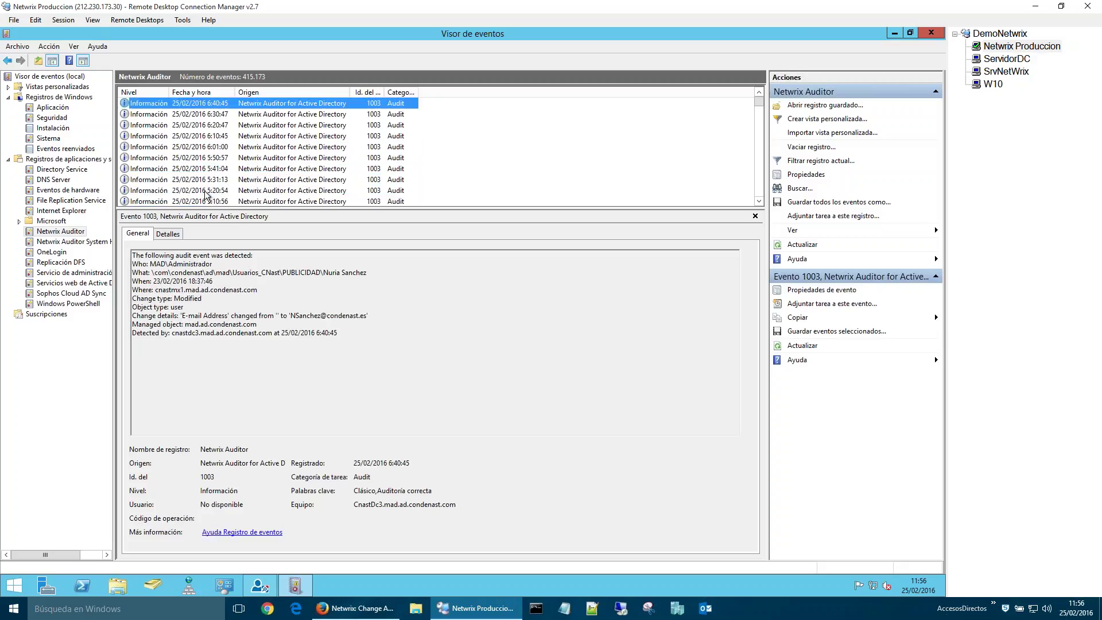
scroll(206, 194, "down", 5)
left_click(206, 190)
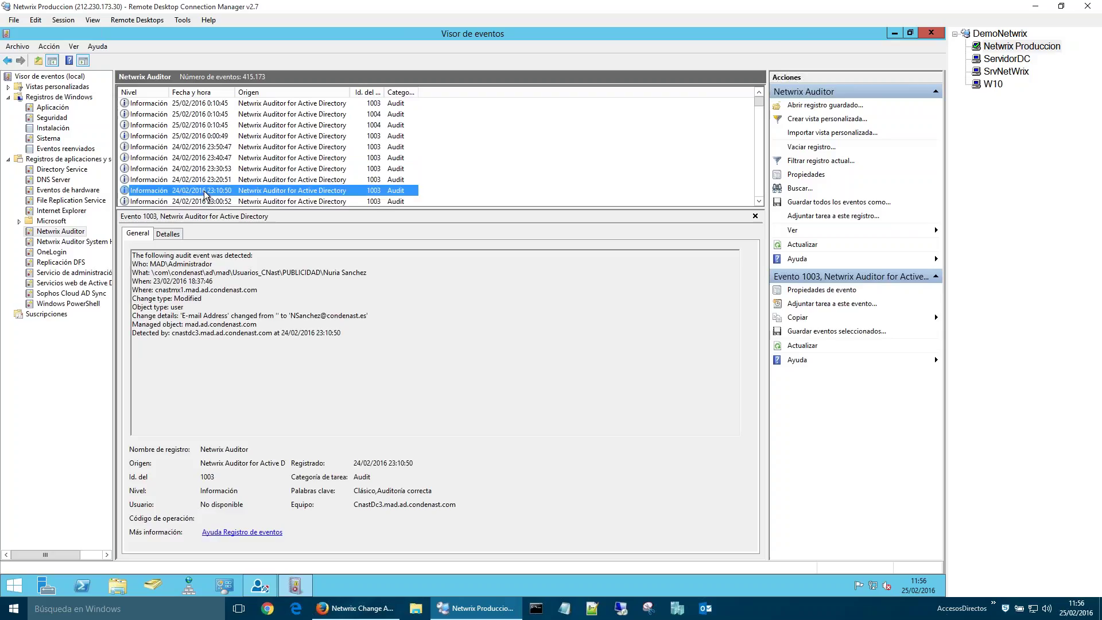
Step: Open the Netwrix Auditor System Health log and examine the data collection events of its different collectors
left_click(79, 243)
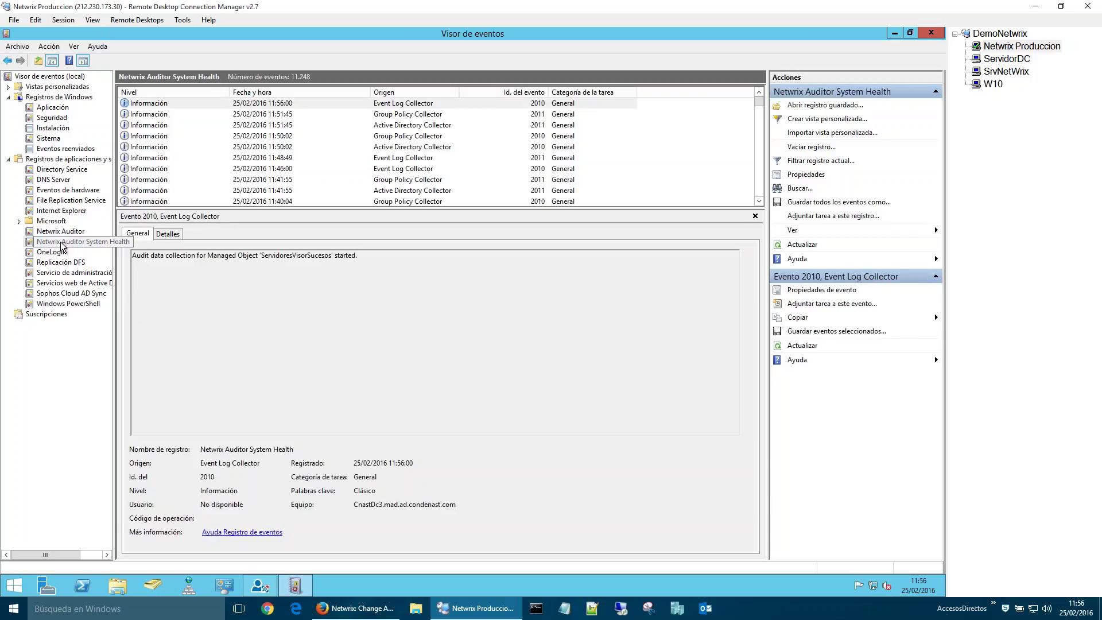
left_click(371, 159)
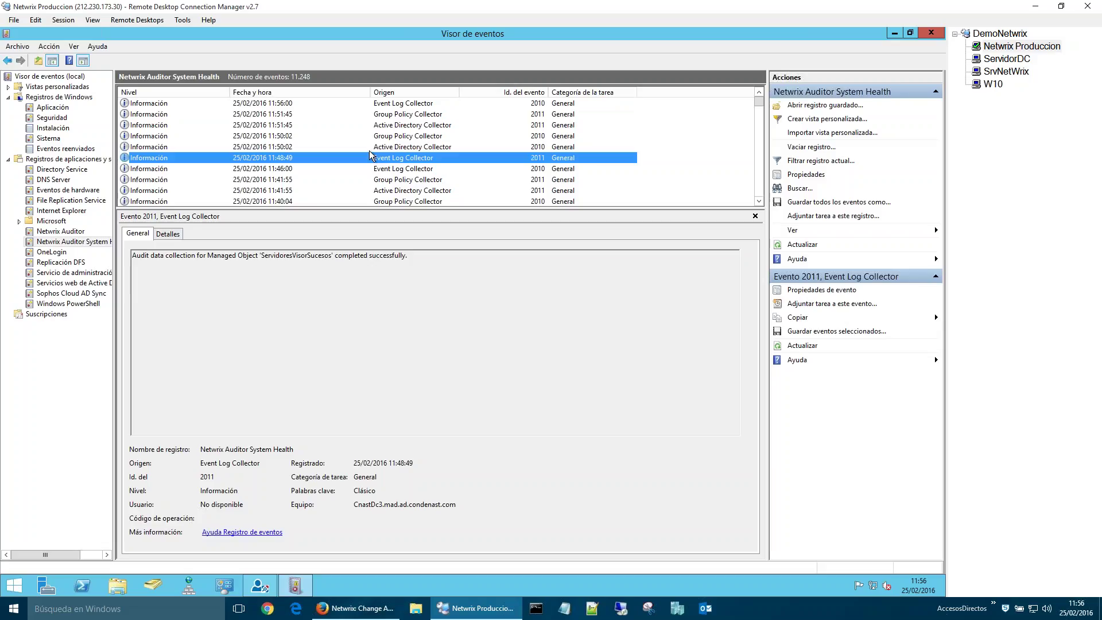
left_click(370, 148)
left_click(372, 138)
left_click(373, 147)
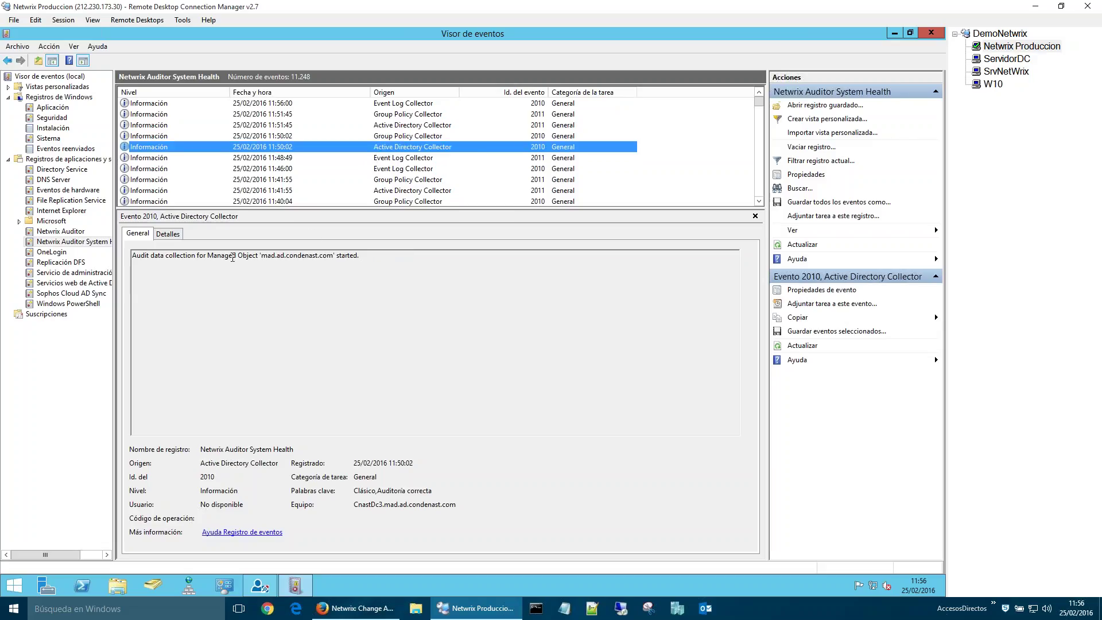
double_click(354, 257)
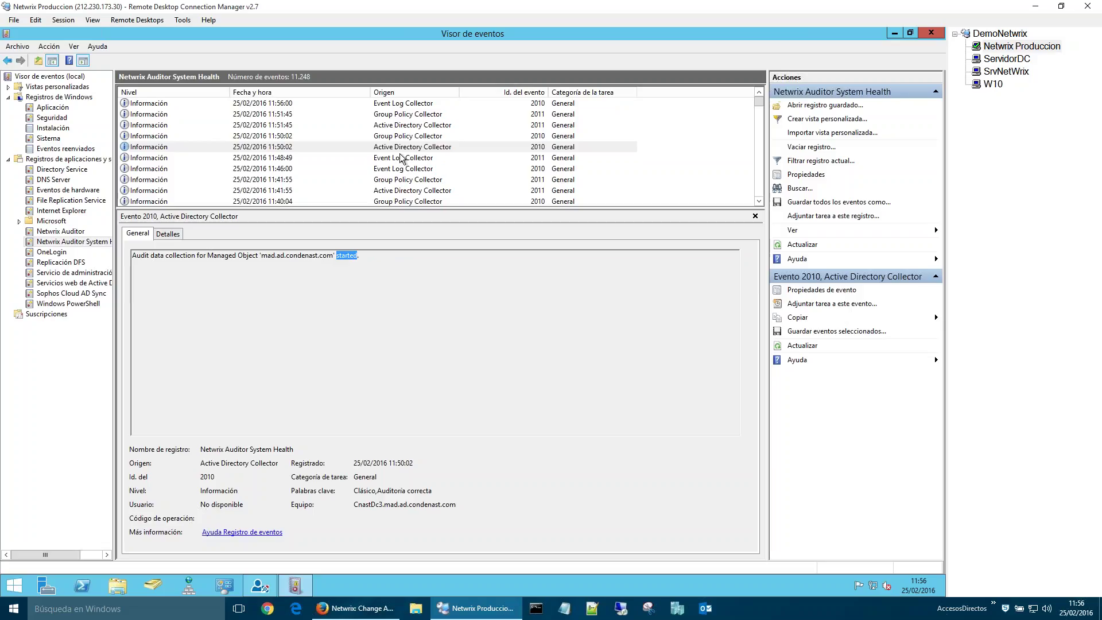
left_click(405, 169)
scroll(405, 170, "down", 10)
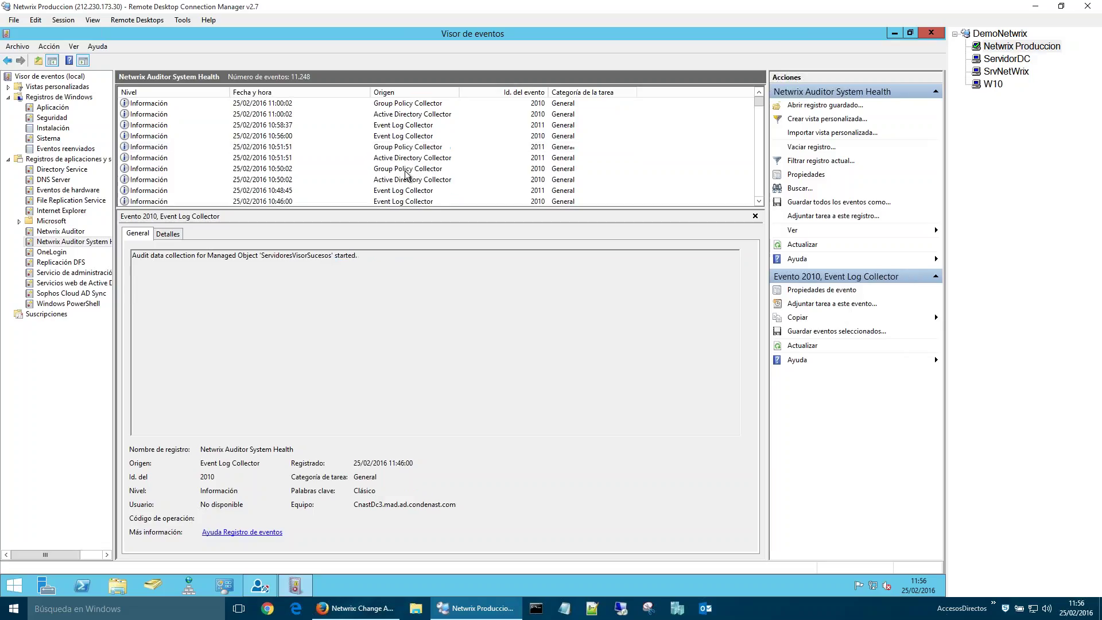
scroll(405, 172, "down", 15)
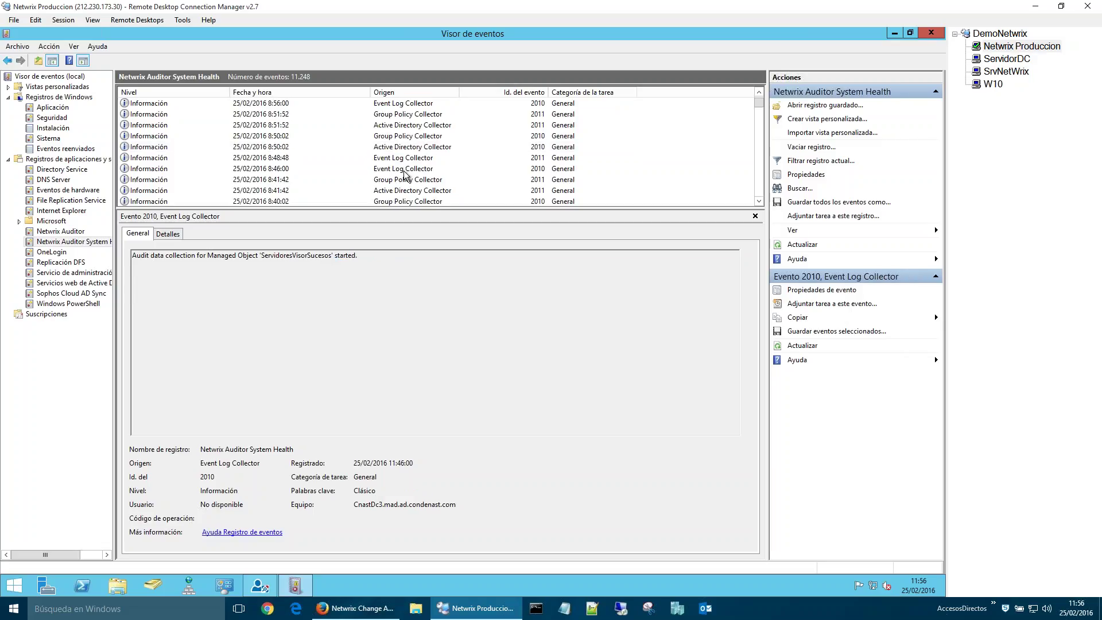
Step: Examine the File Servers Collector error logged at 7:35:35 and a neighbouring Active Directory Collector event in the System Health log
scroll(404, 172, "down", 3)
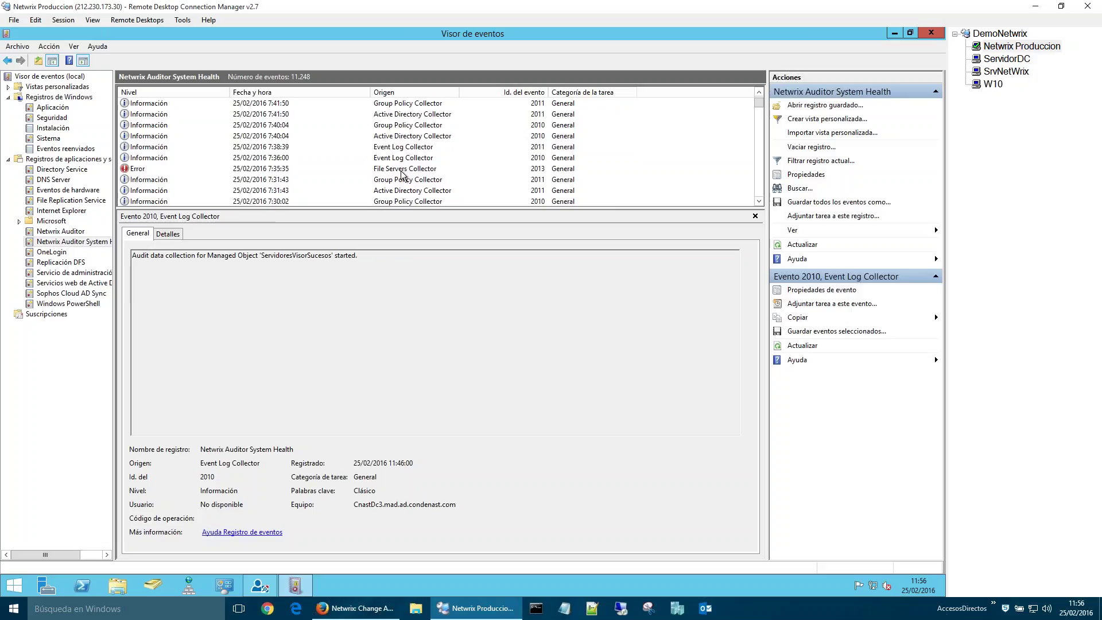
left_click(258, 169)
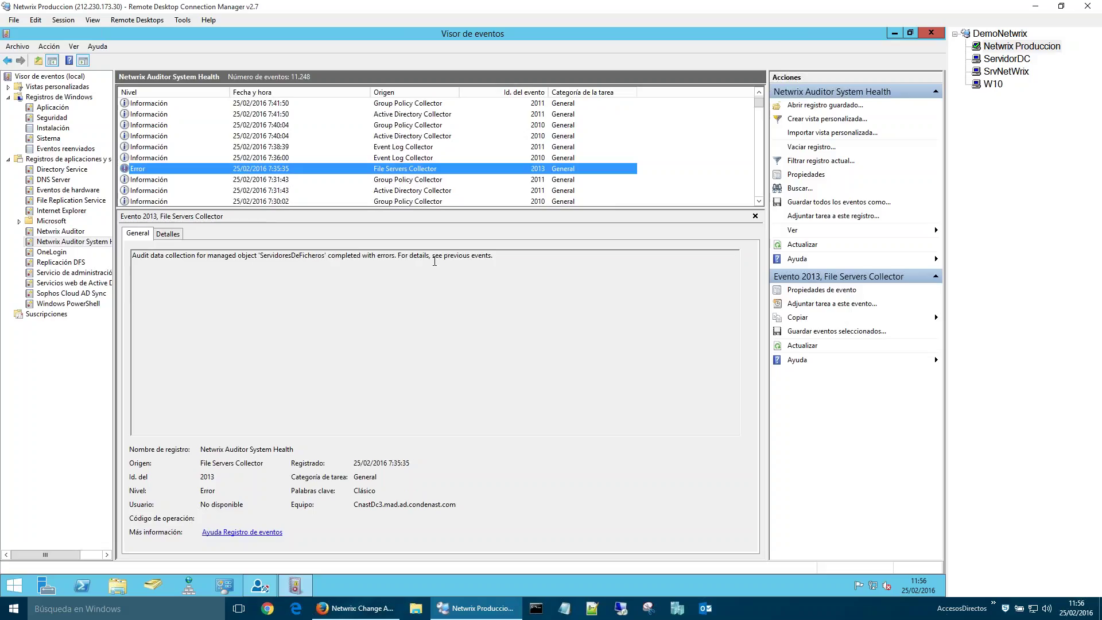
left_click_drag(485, 260, 134, 260)
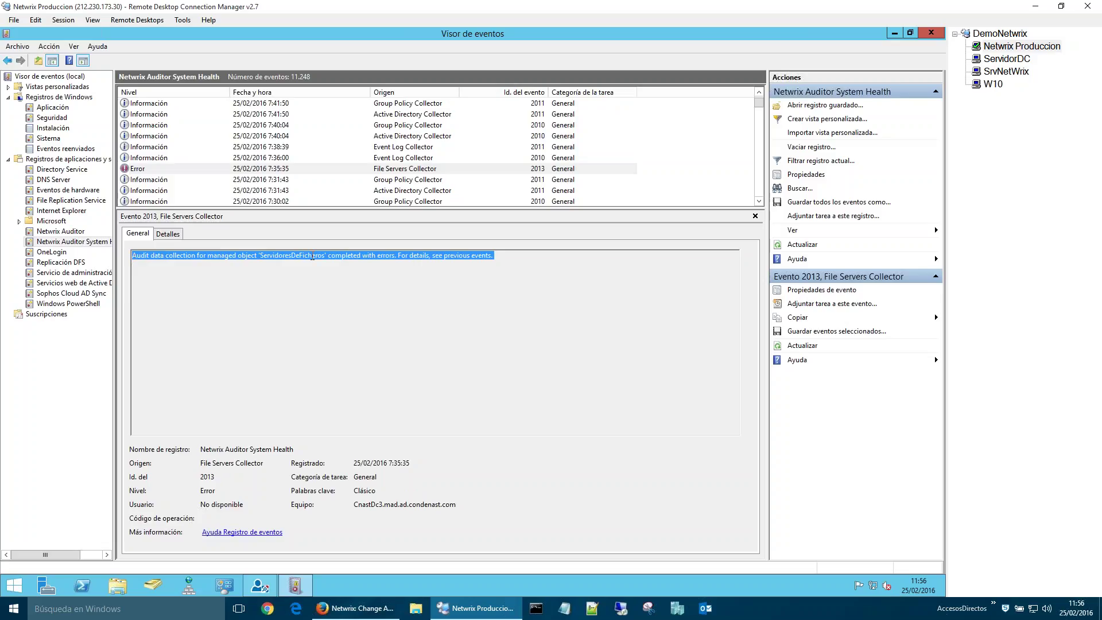
left_click(325, 255)
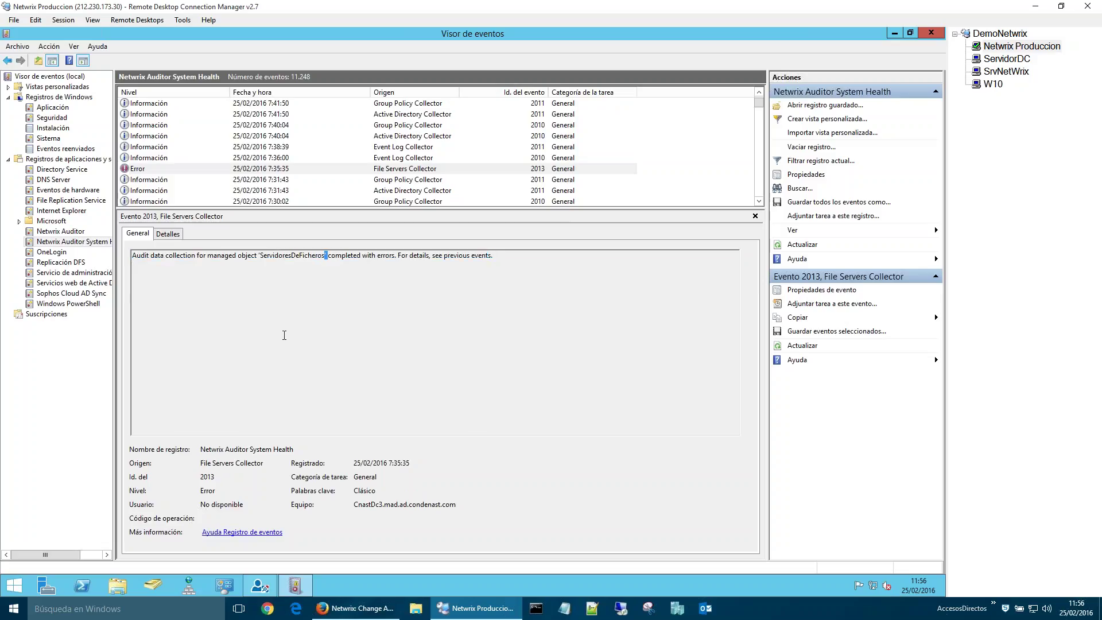
left_click(325, 189)
scroll(325, 192, "down", 5)
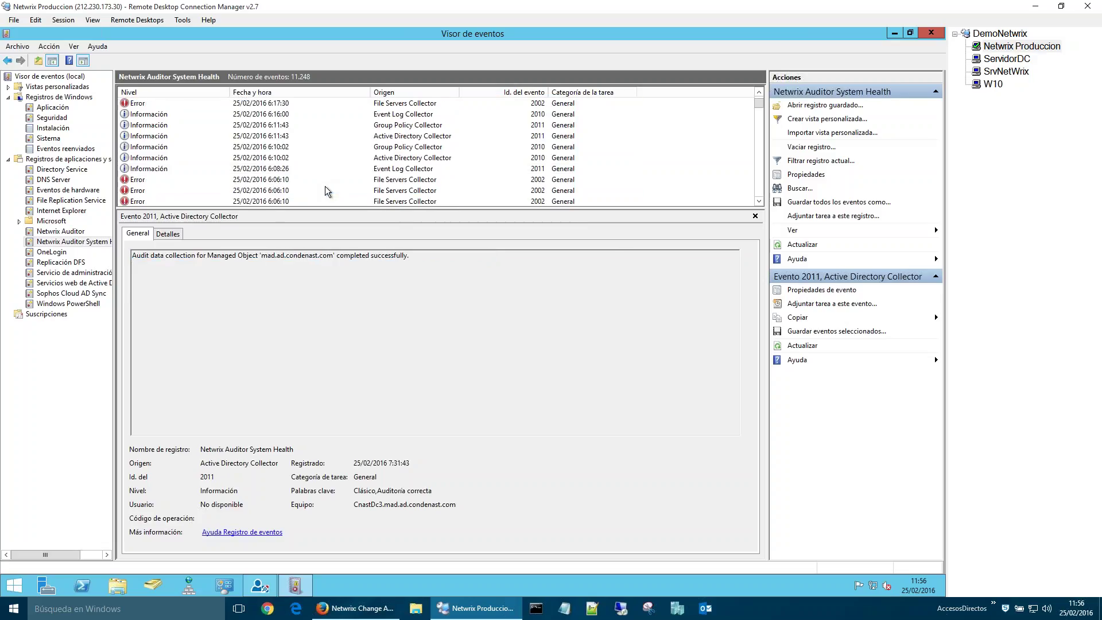
Step: Examine the two File Servers Collector 2002 errors logged at 6:17:57, highlighting the auditing entries and permissions named in their messages
scroll(325, 191, "up", 3)
left_click(151, 180)
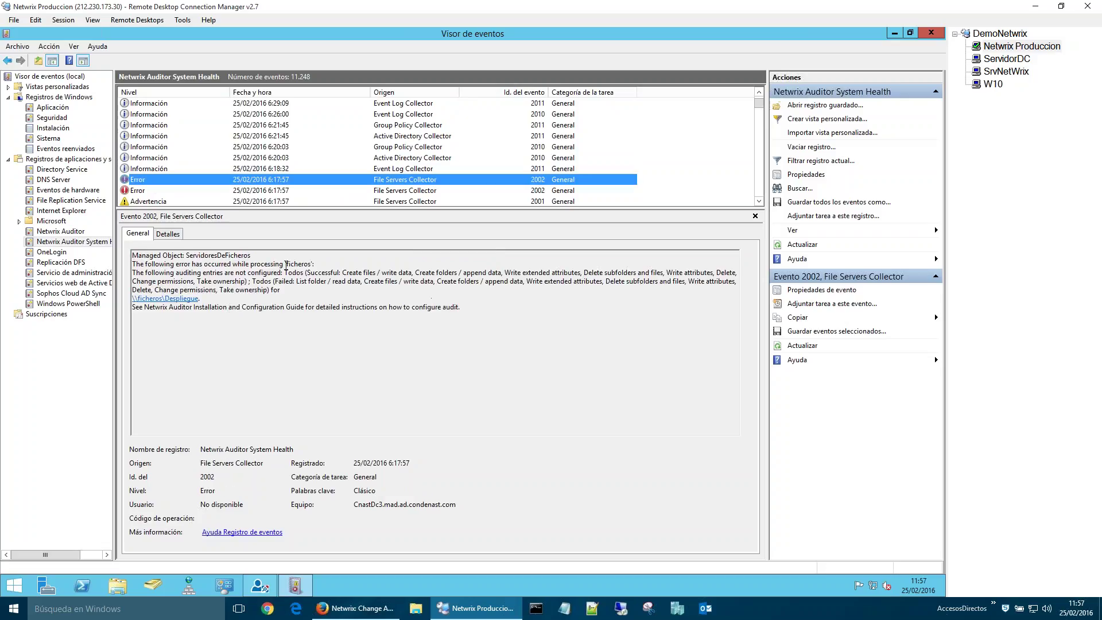
left_click(295, 264)
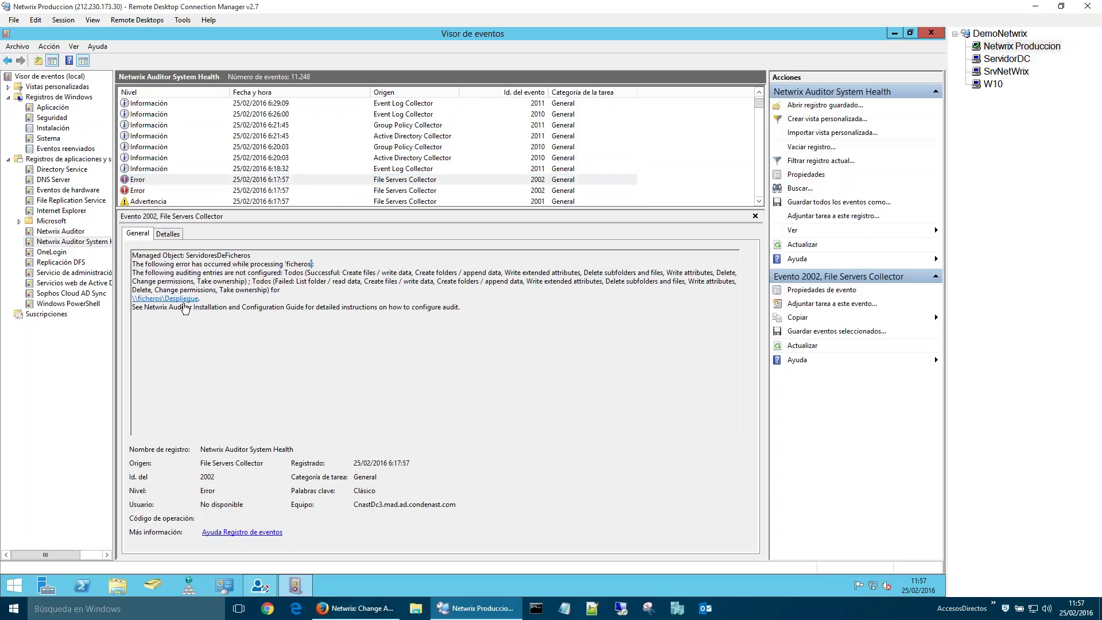
left_click(150, 191)
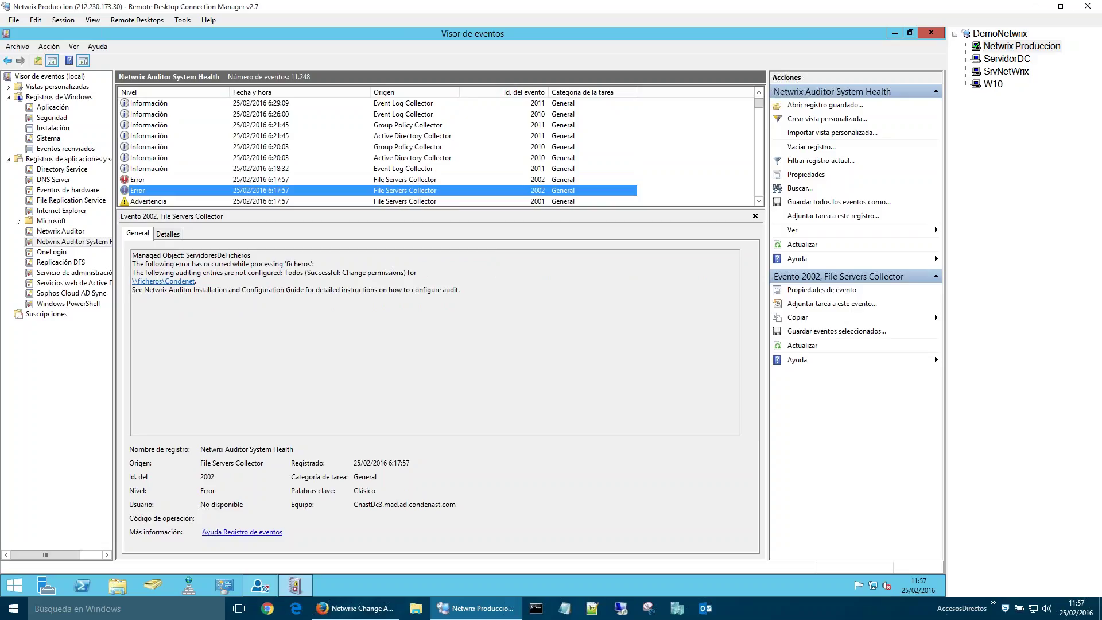
double_click(239, 272)
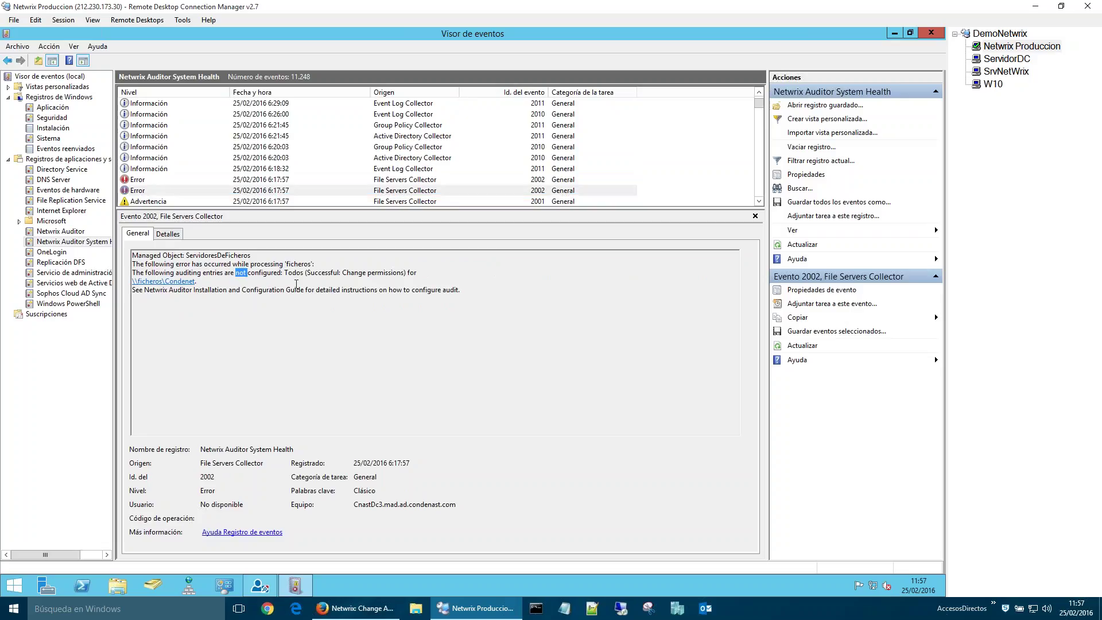
left_click_drag(138, 273, 282, 272)
double_click(294, 273)
double_click(354, 273)
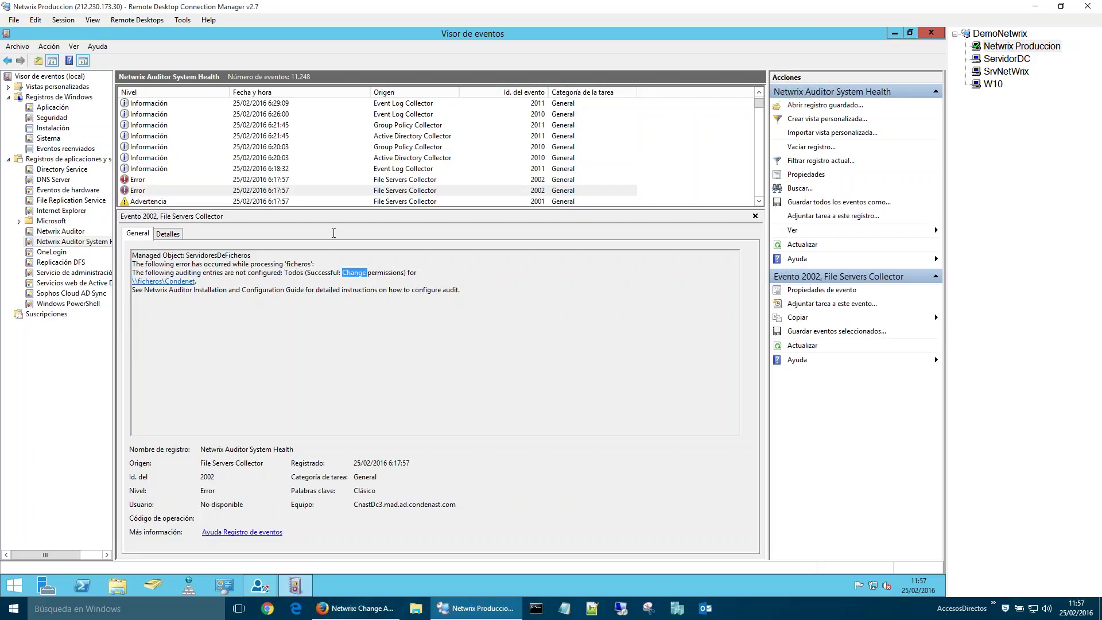
Step: Inspect the File Servers Collector 2001 warnings and the 2002 error logged at 6:17:30, highlighting the server name in the error text
left_click(148, 201)
scroll(150, 192, "down", 1)
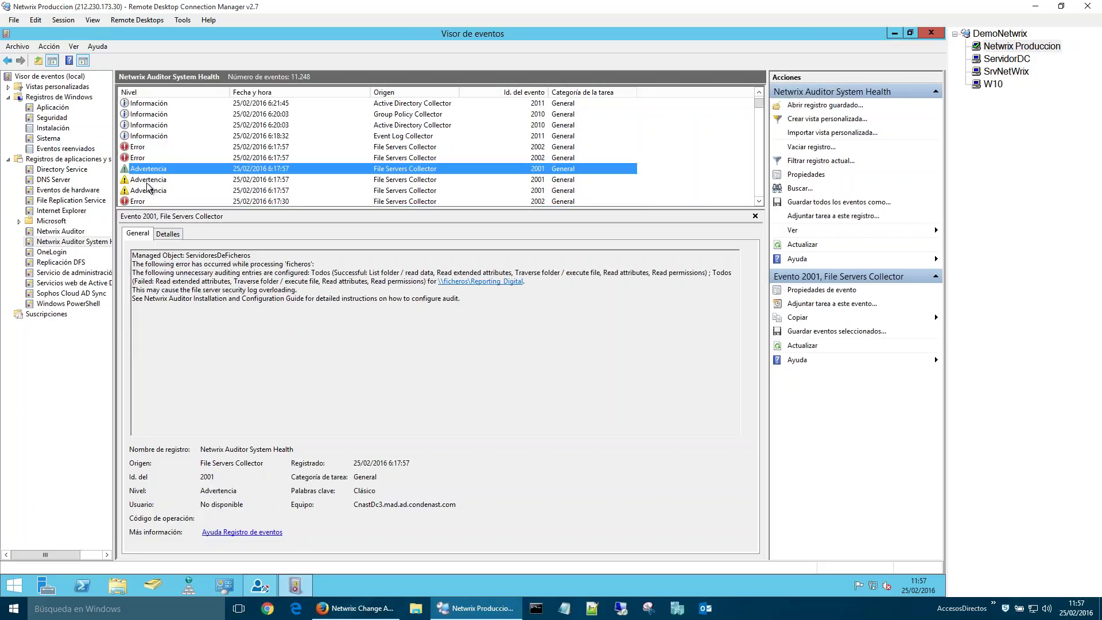
left_click(146, 182)
left_click(147, 189)
left_click(143, 200)
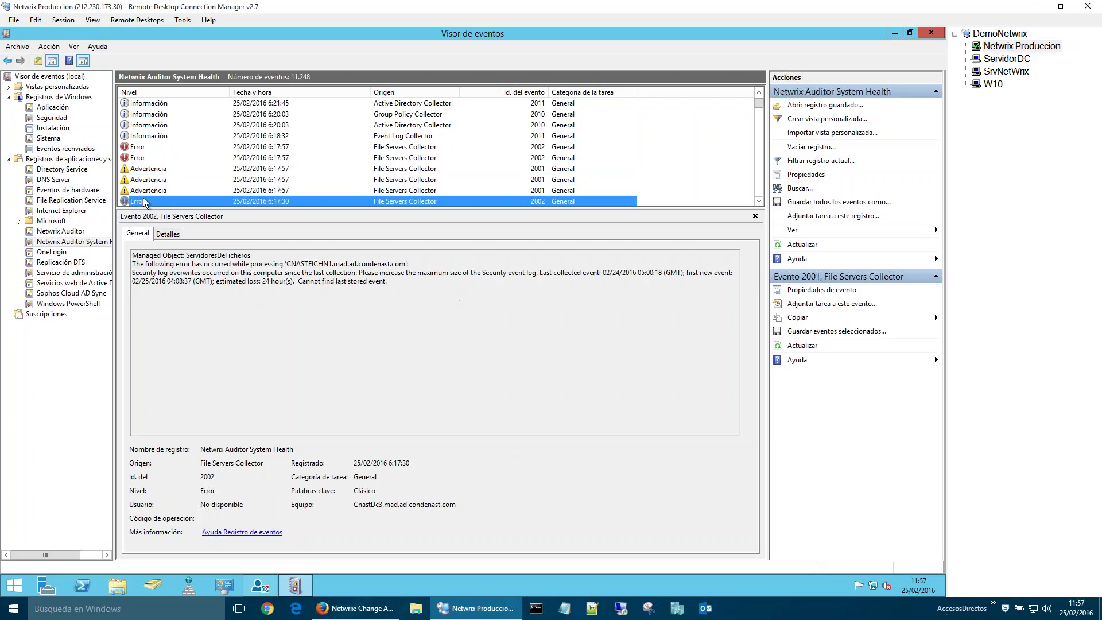
scroll(146, 198, "down", 2)
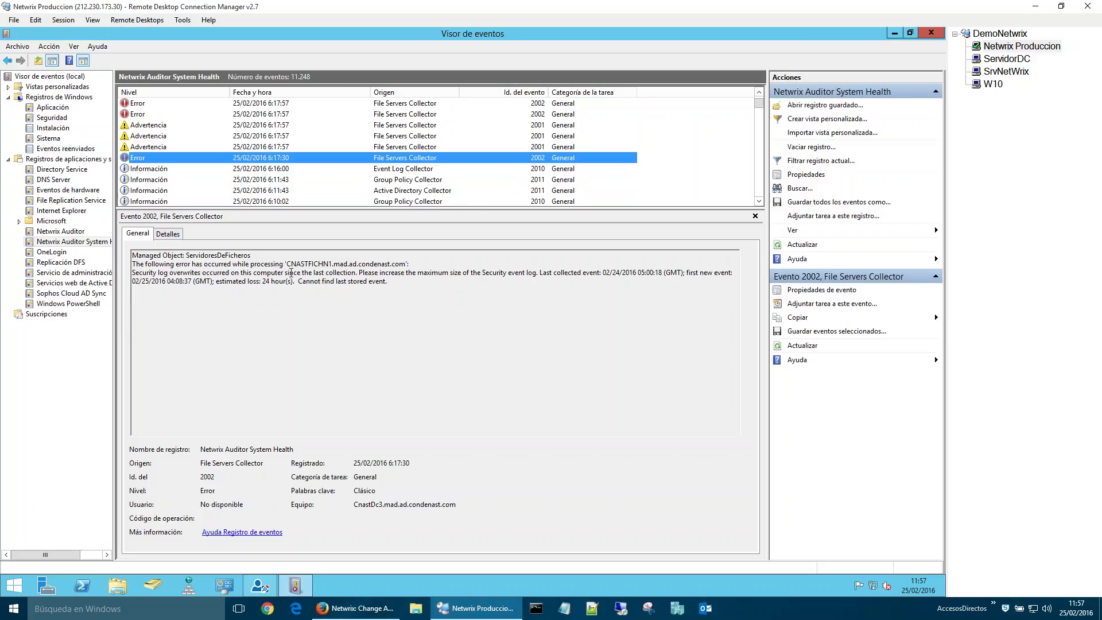
double_click(310, 263)
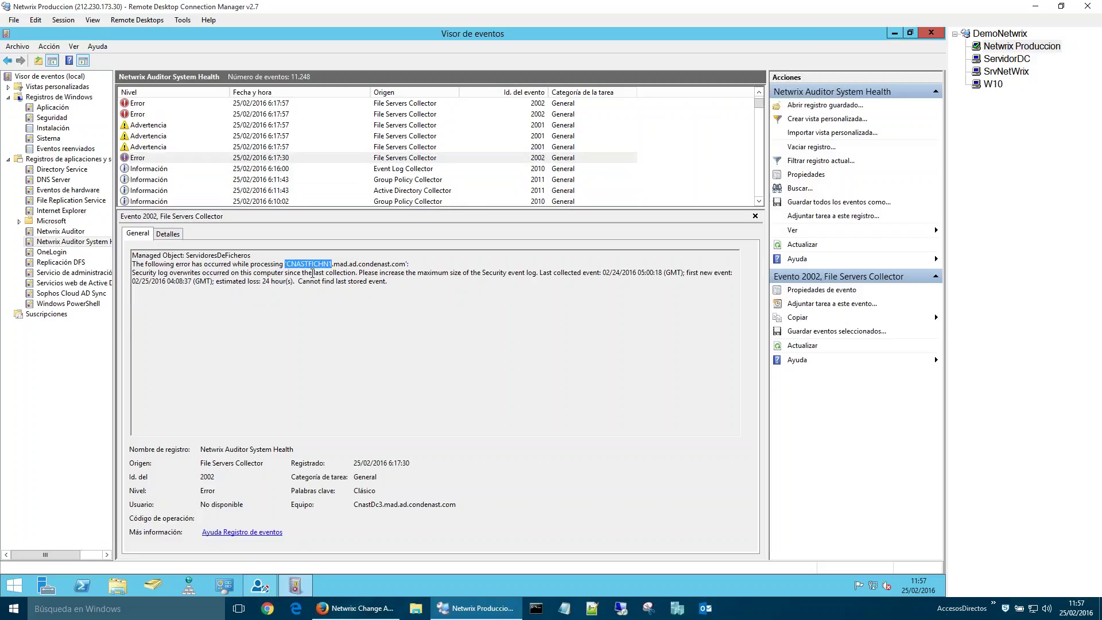
left_click(154, 148)
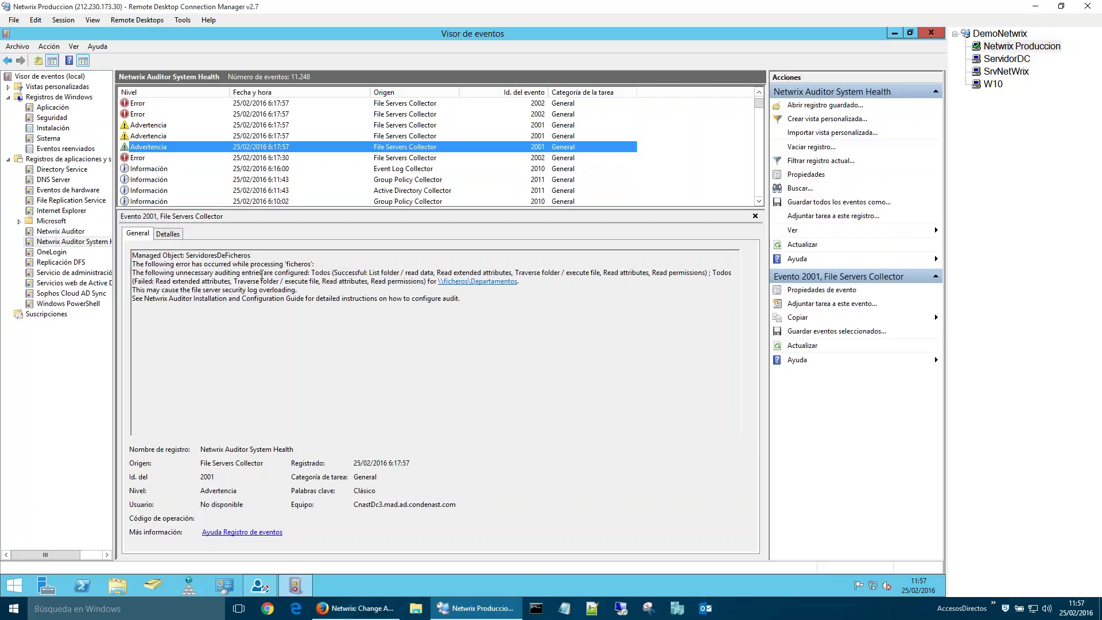
Step: Minimize the Event Viewer, switch to the SrvNetWrix remote session, and review the Windows Server audit settings and their audit database settings
left_click(893, 34)
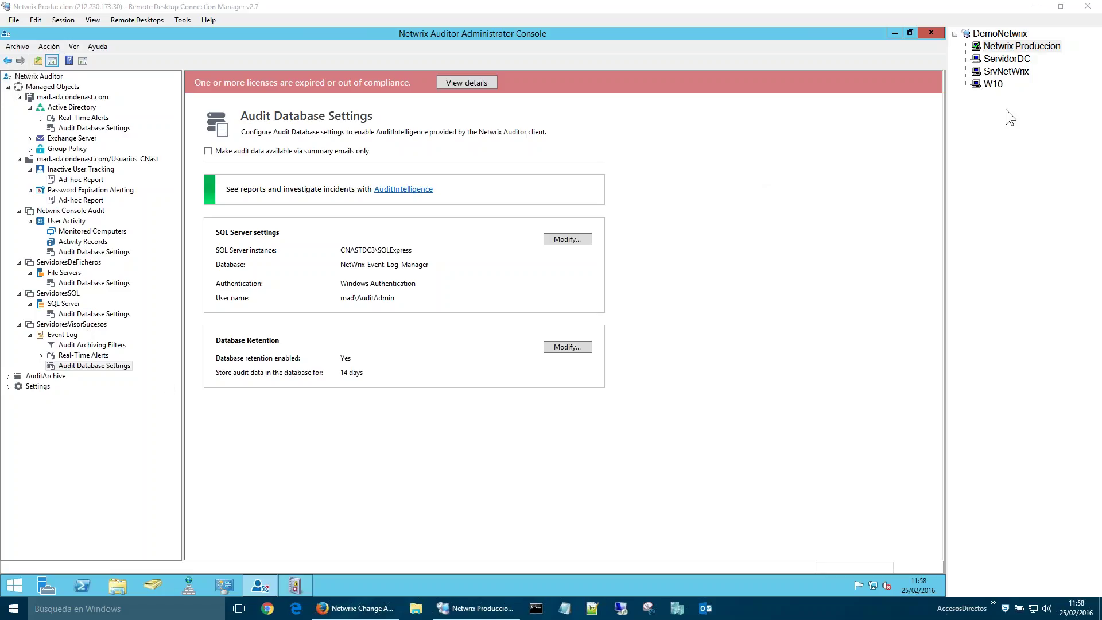
left_click(1008, 59)
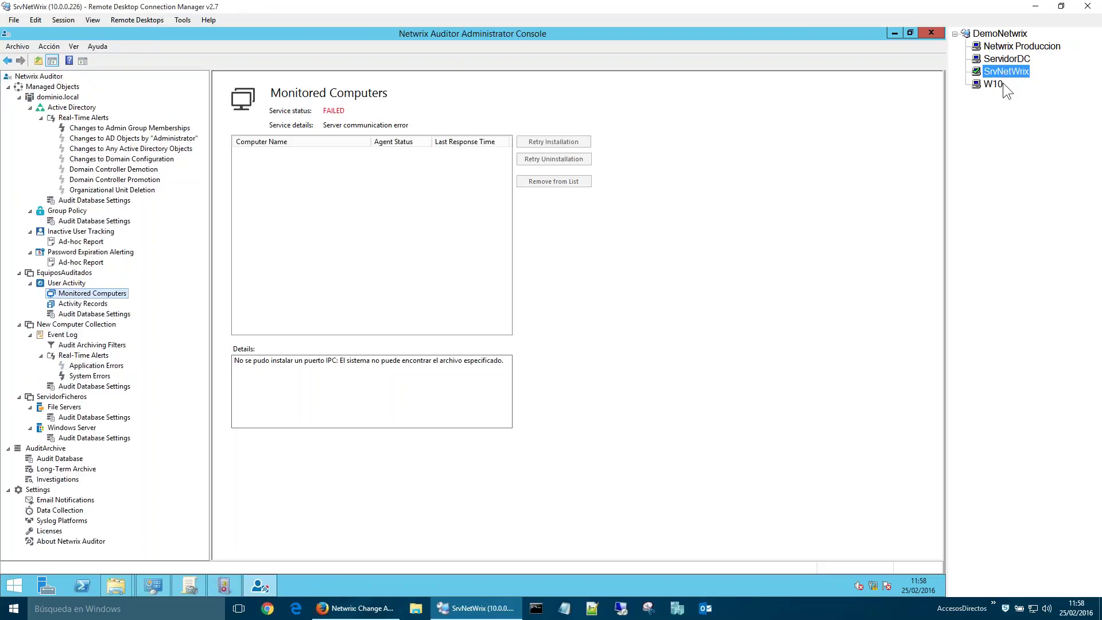
left_click(998, 86)
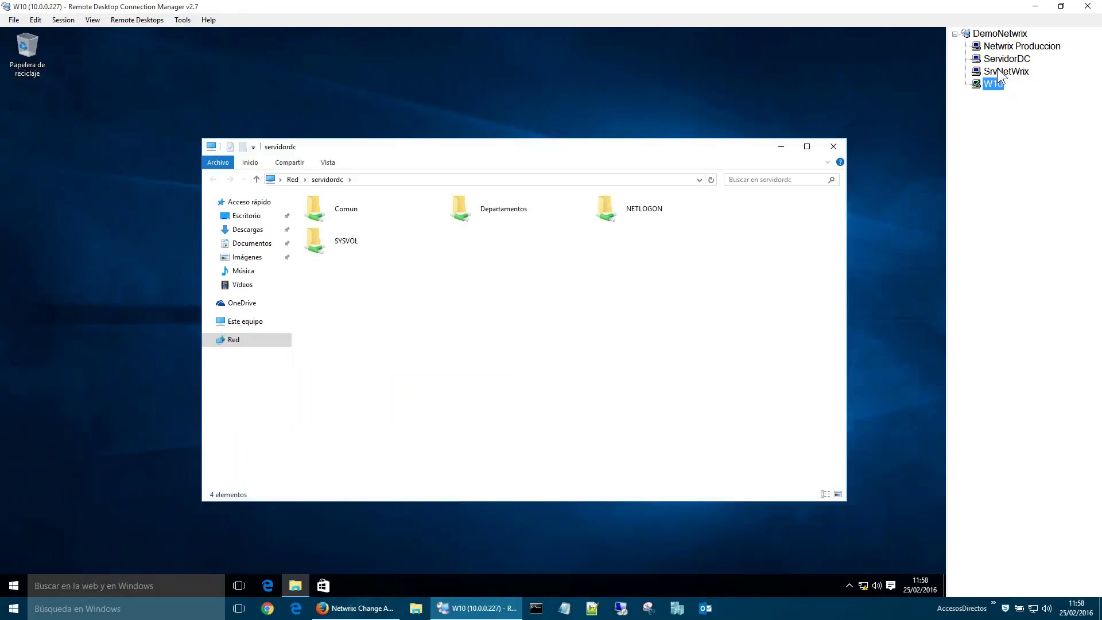
left_click(996, 70)
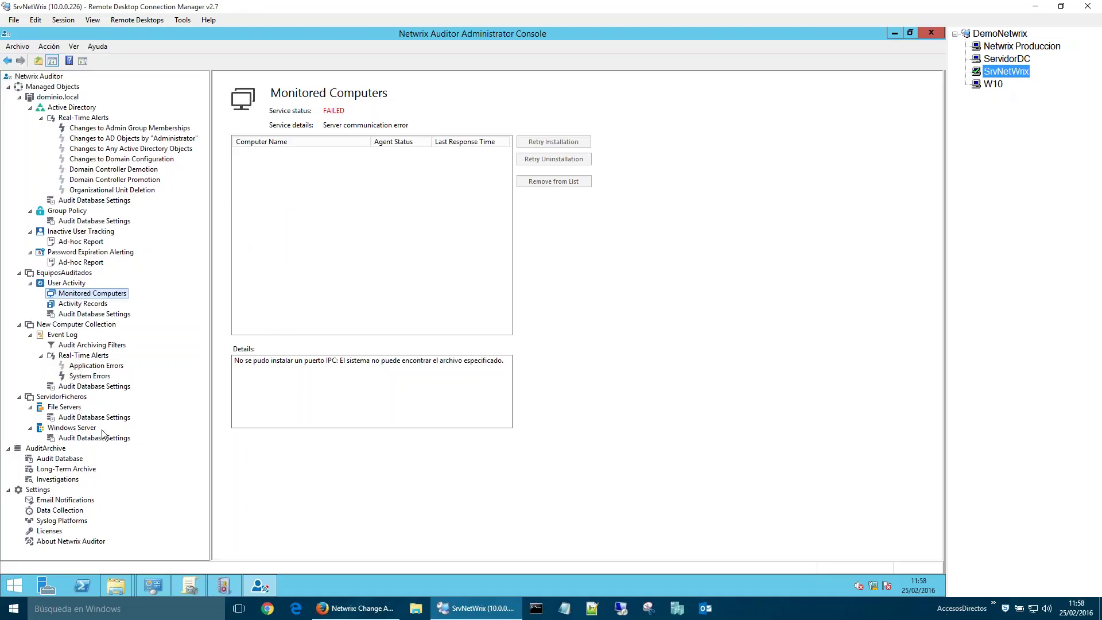
left_click(86, 428)
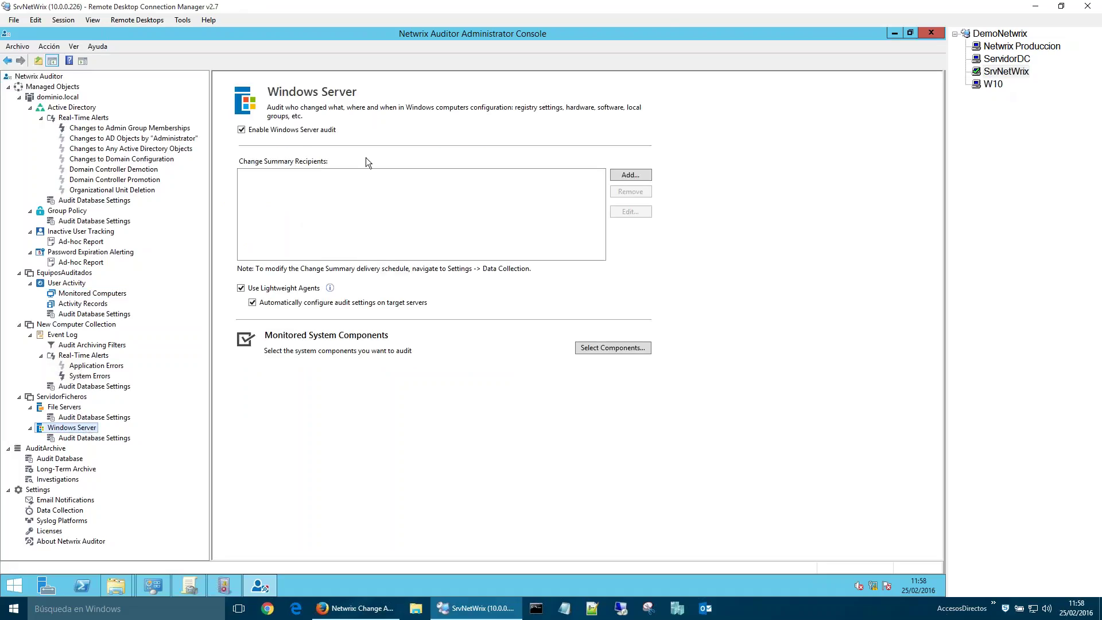
left_click(86, 438)
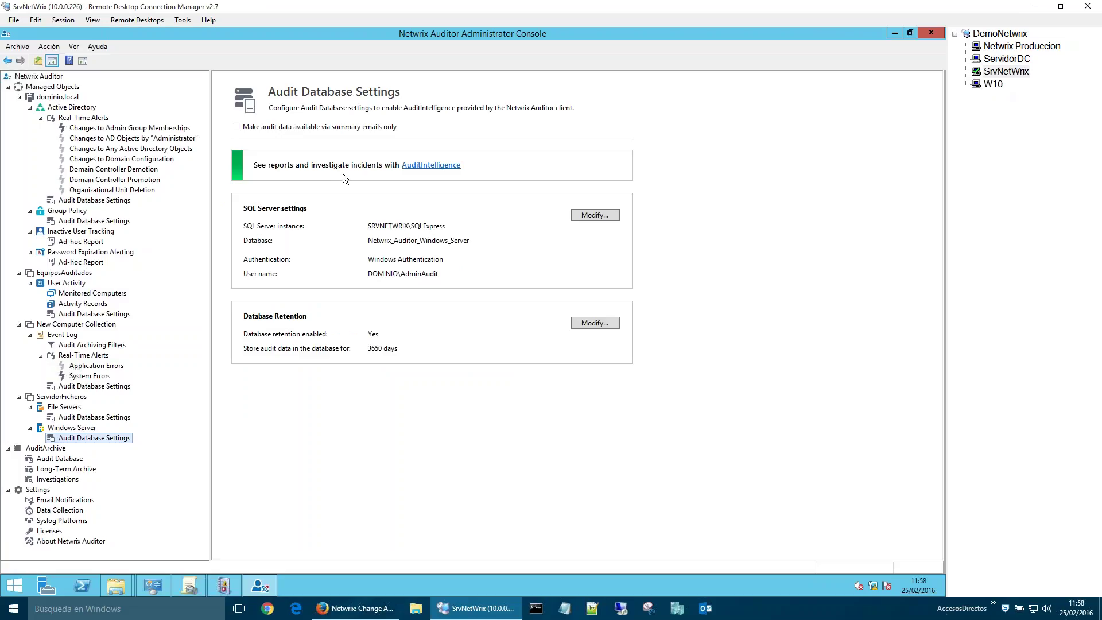
Step: Open the ServidorFicheros managed object and review its audited systems and managed items, selecting w10
left_click(71, 397)
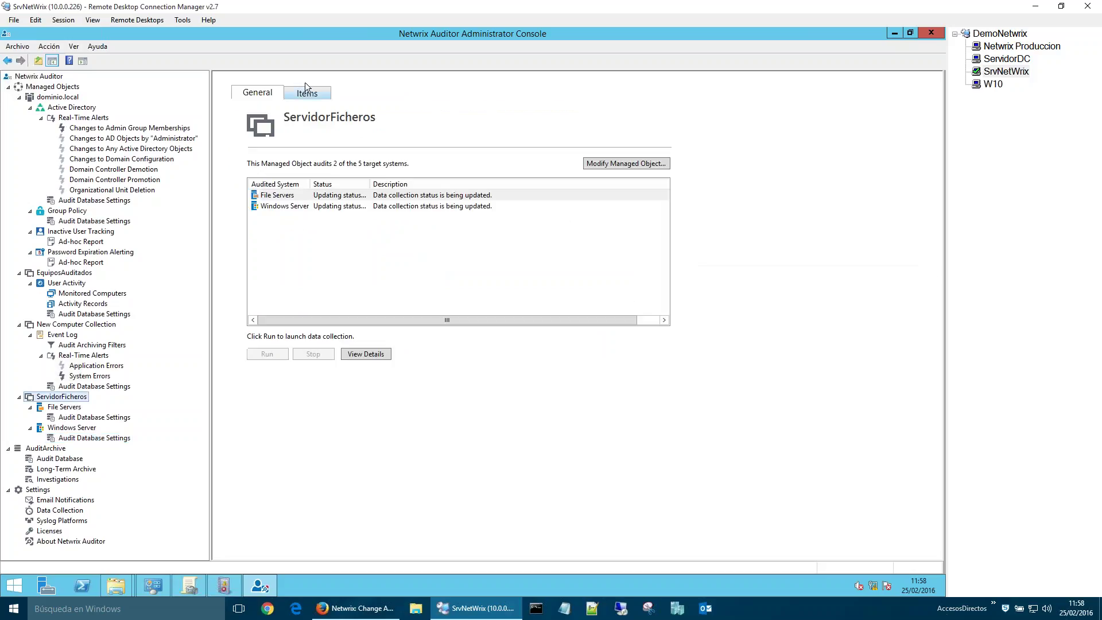
left_click(294, 207)
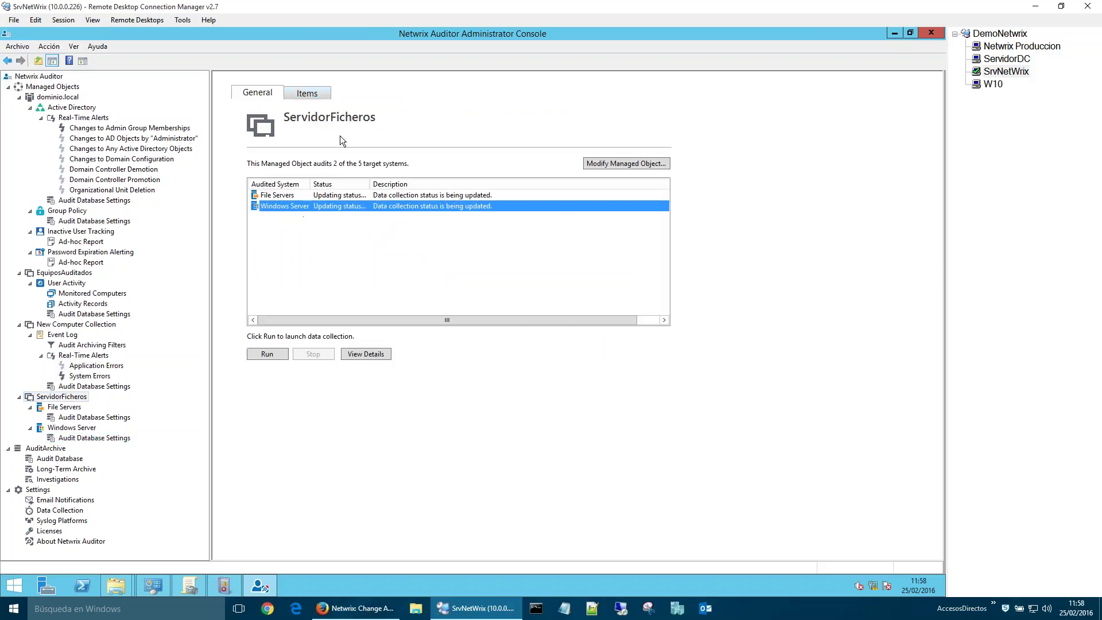
left_click(307, 93)
left_click(279, 213)
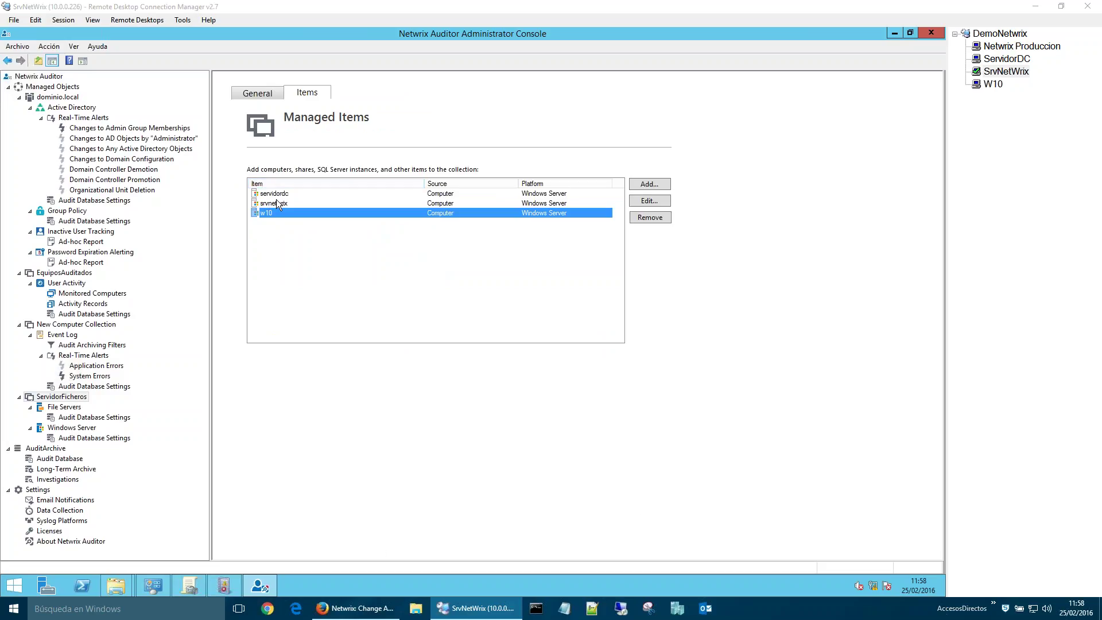
Step: Start a new Windows Server item and explore the dominio containers available for the Active Directory container option, leaving the container picker without choosing one
left_click(642, 186)
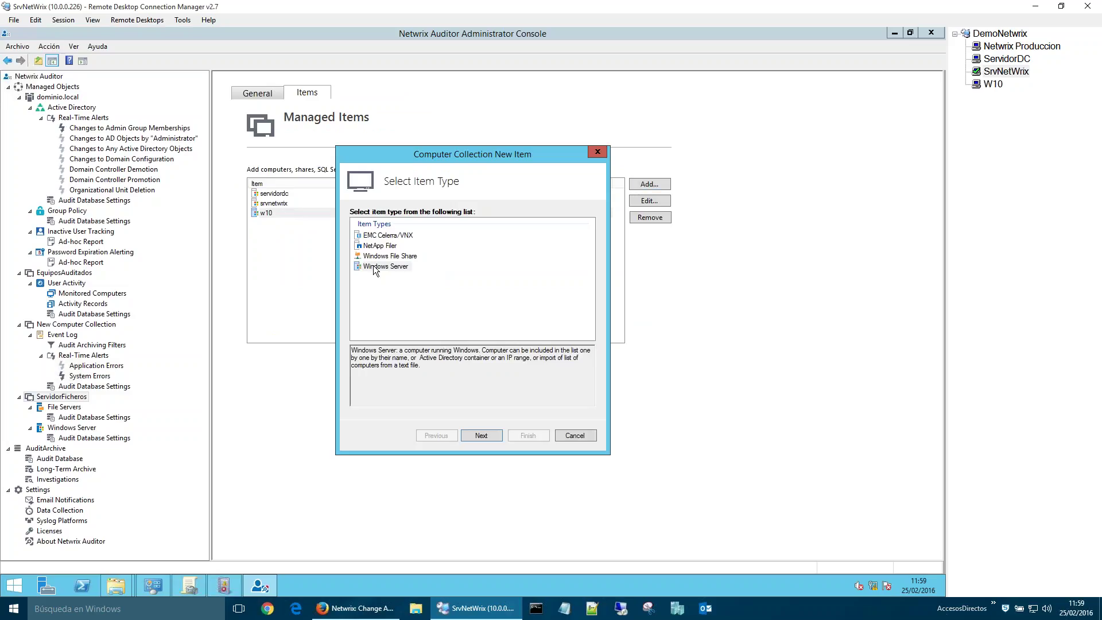
double_click(373, 266)
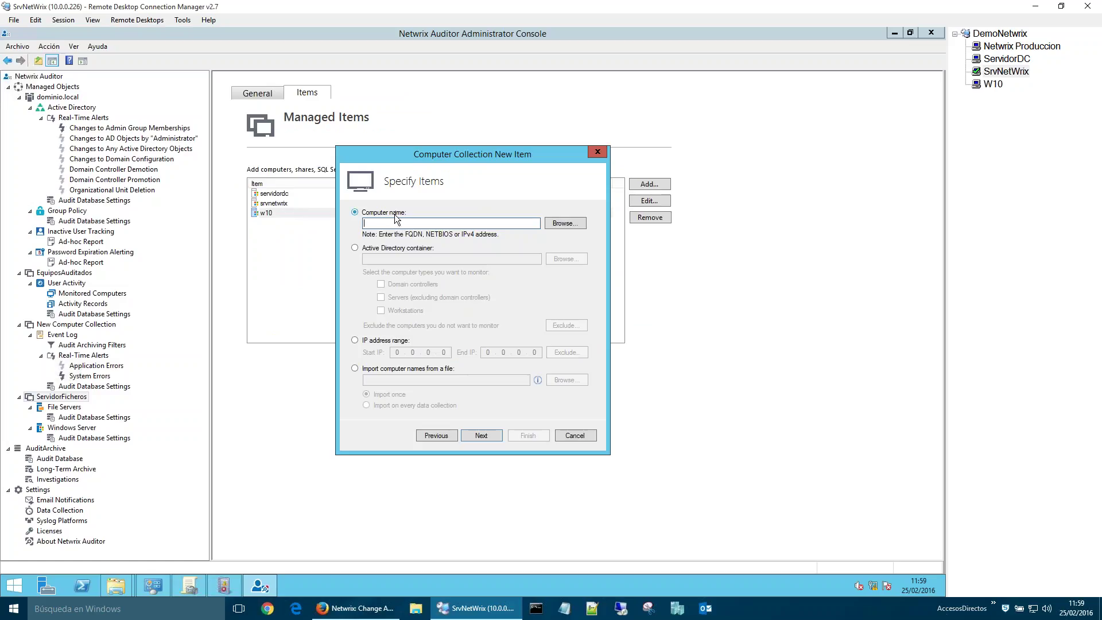
left_click(394, 249)
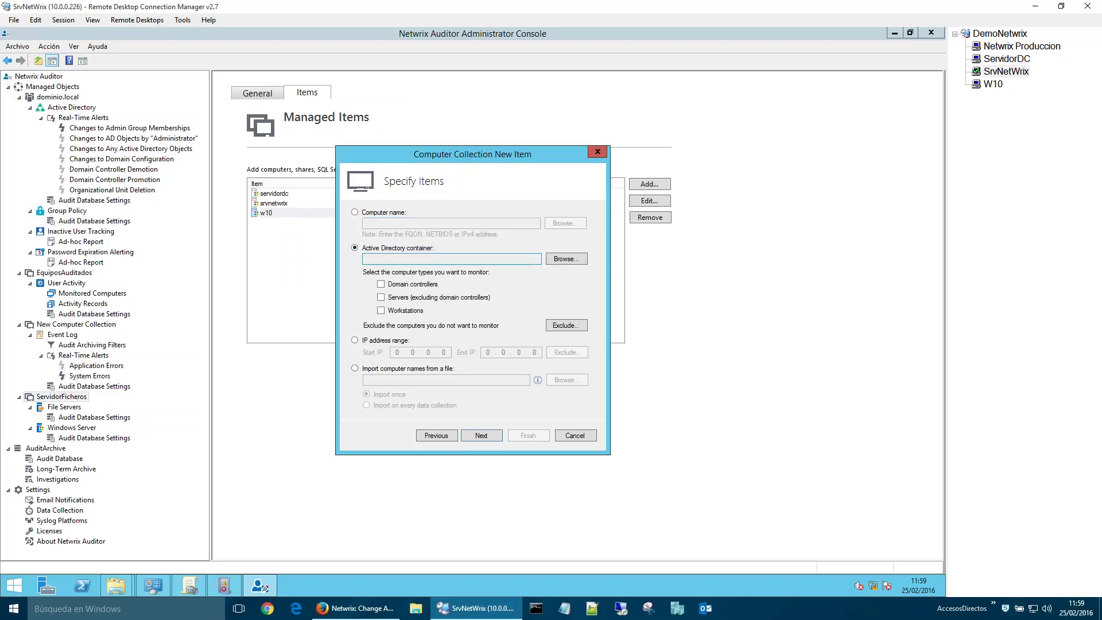
left_click(551, 258)
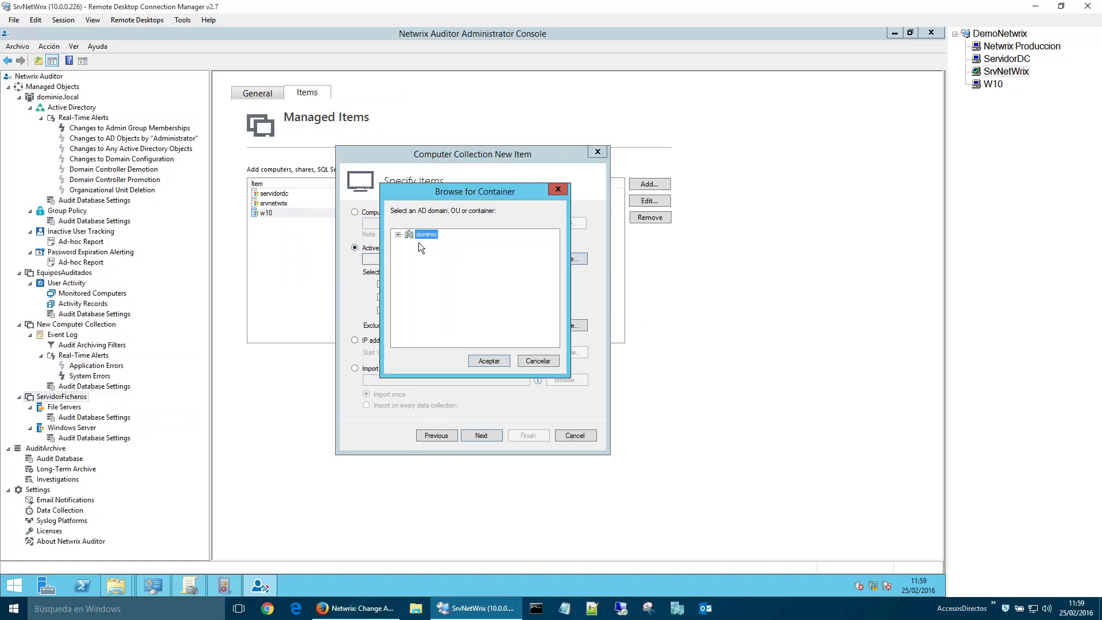
left_click(397, 235)
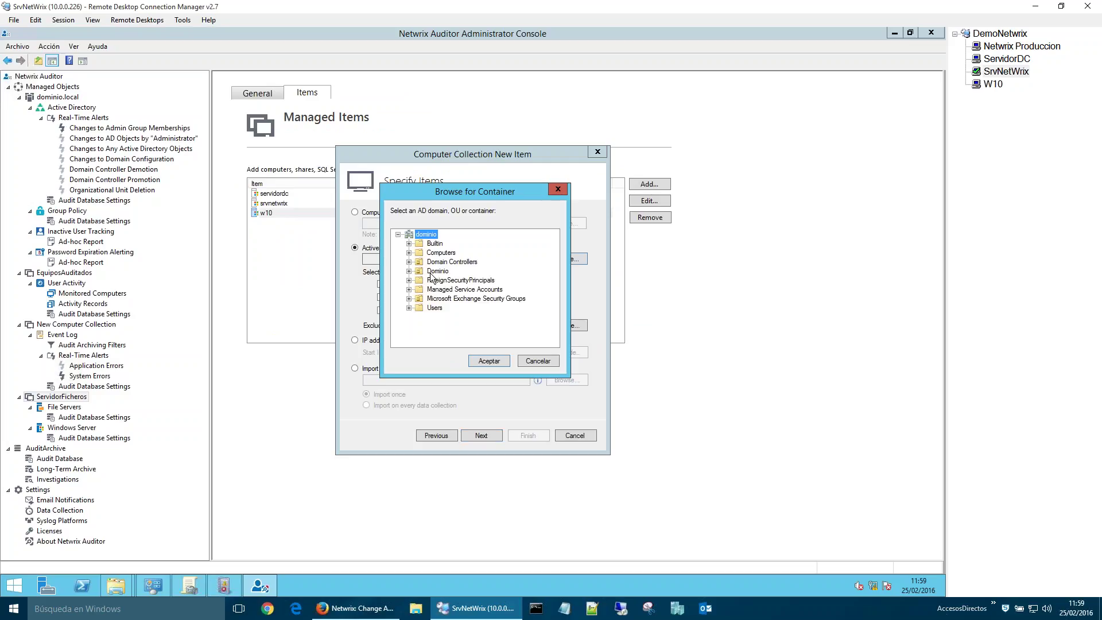
double_click(436, 272)
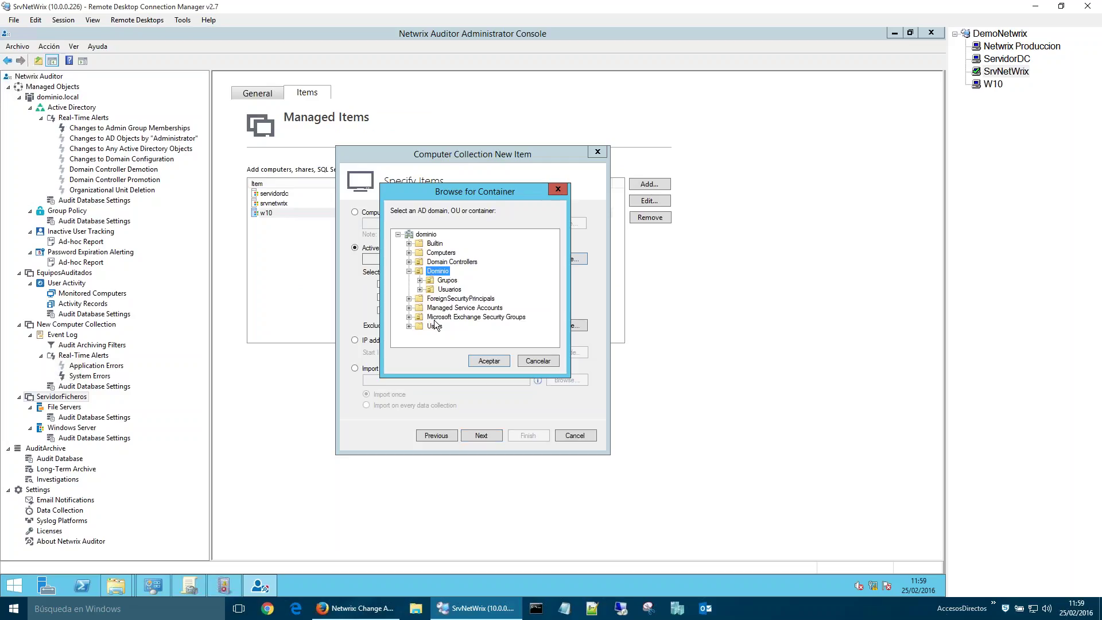
left_click(435, 263)
left_click(545, 362)
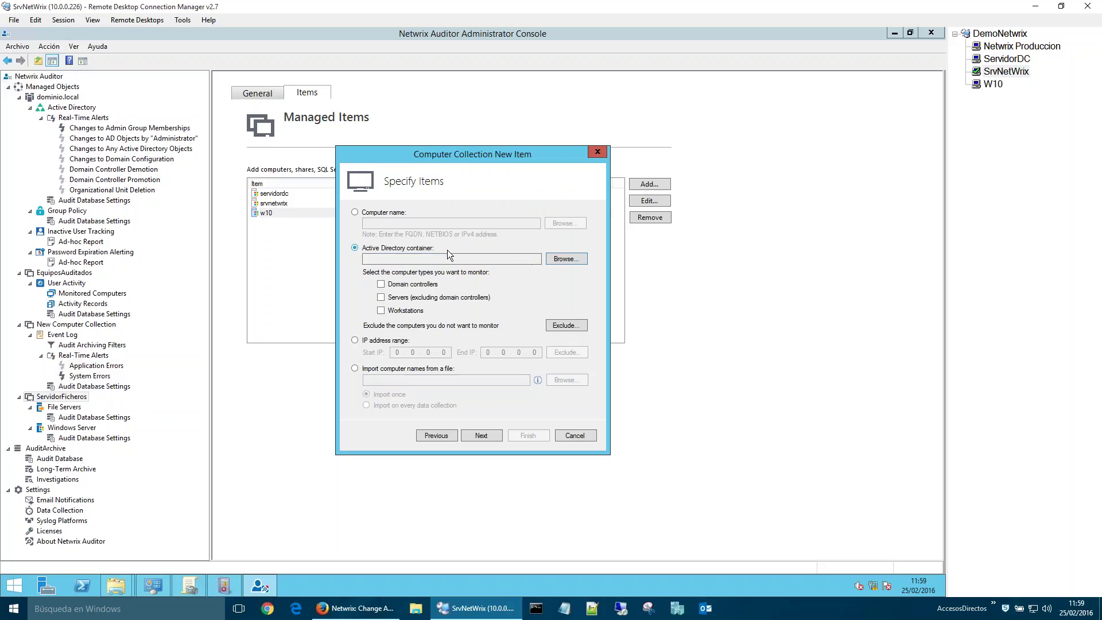
Step: Review the IP address range and Active Directory container options for the new item, and cancel the wizard
left_click(378, 341)
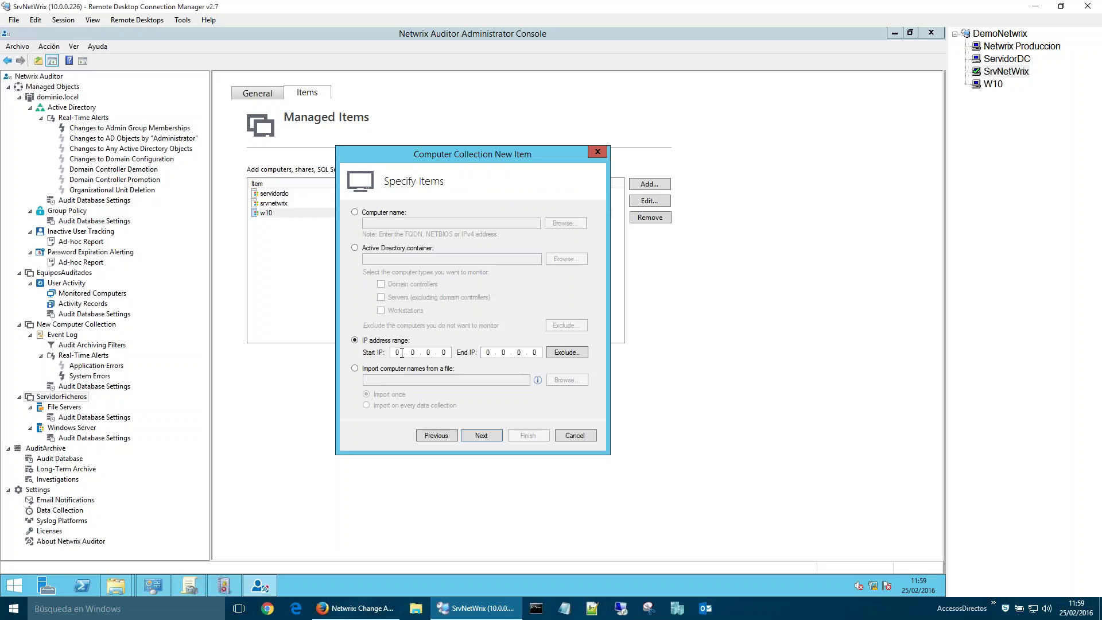
left_click(374, 250)
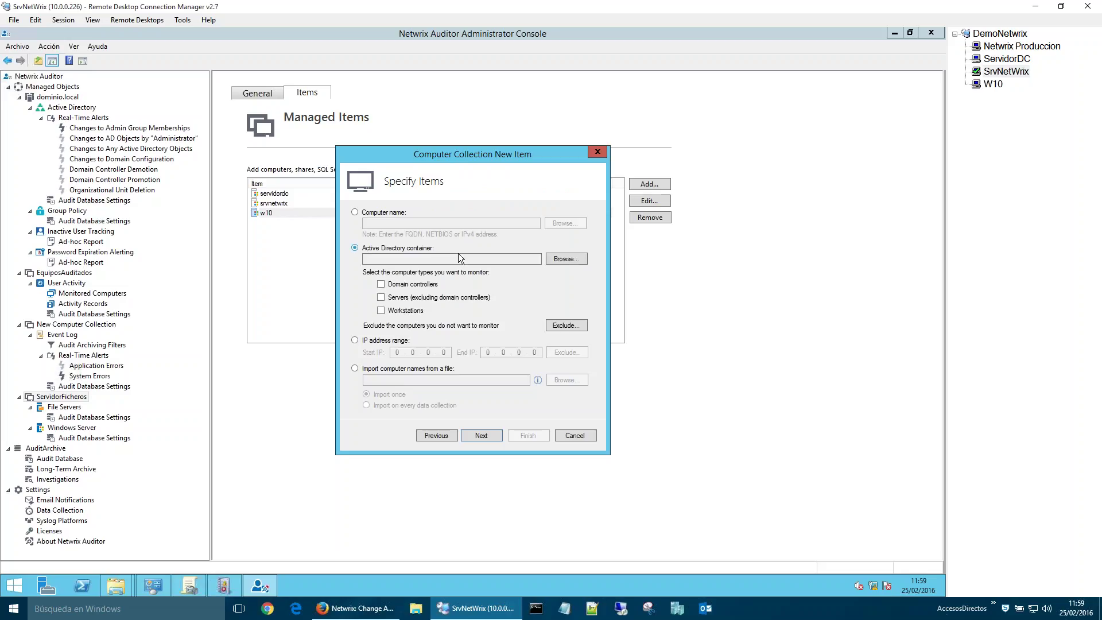
left_click(413, 312)
left_click(574, 435)
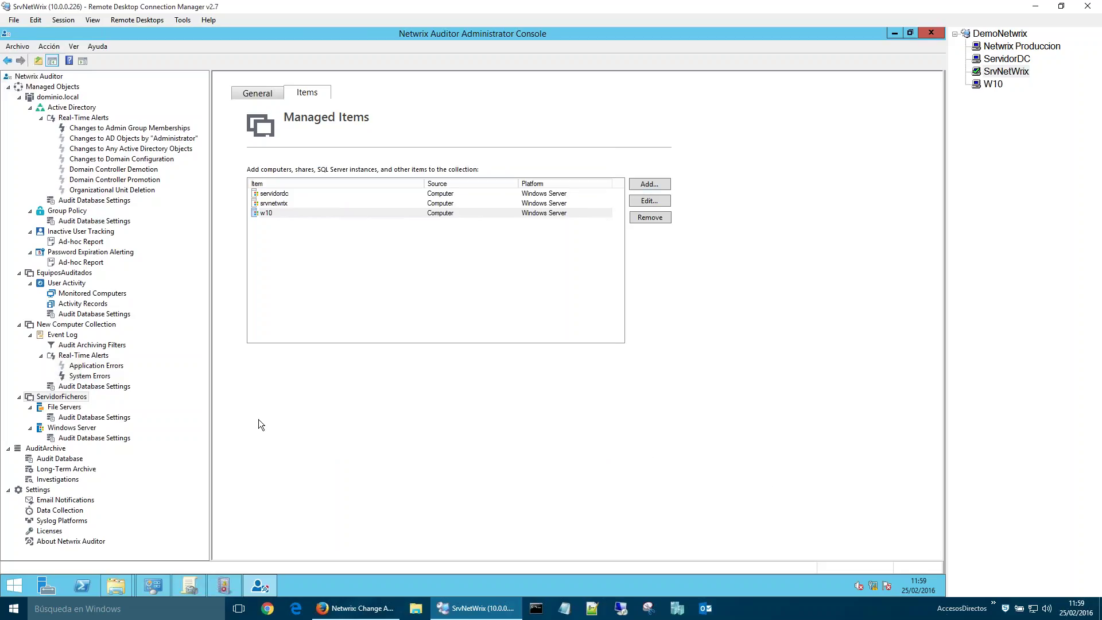
Step: Review the ServidorFicheros file server audit settings and the default audit database's SQL Server settings, leaving them unmodified
left_click(71, 408)
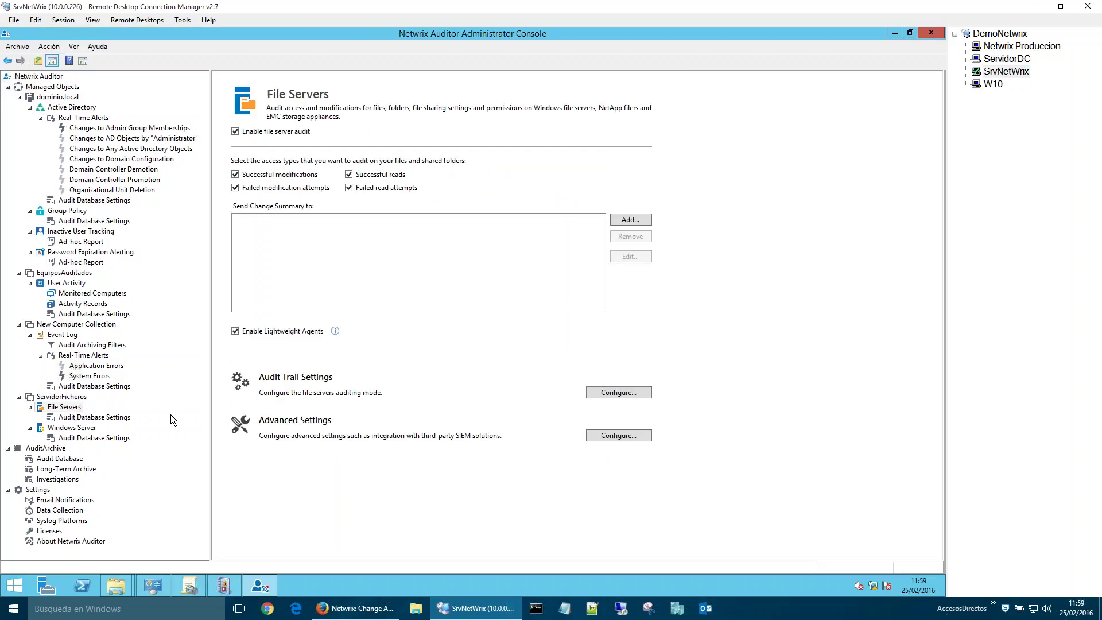
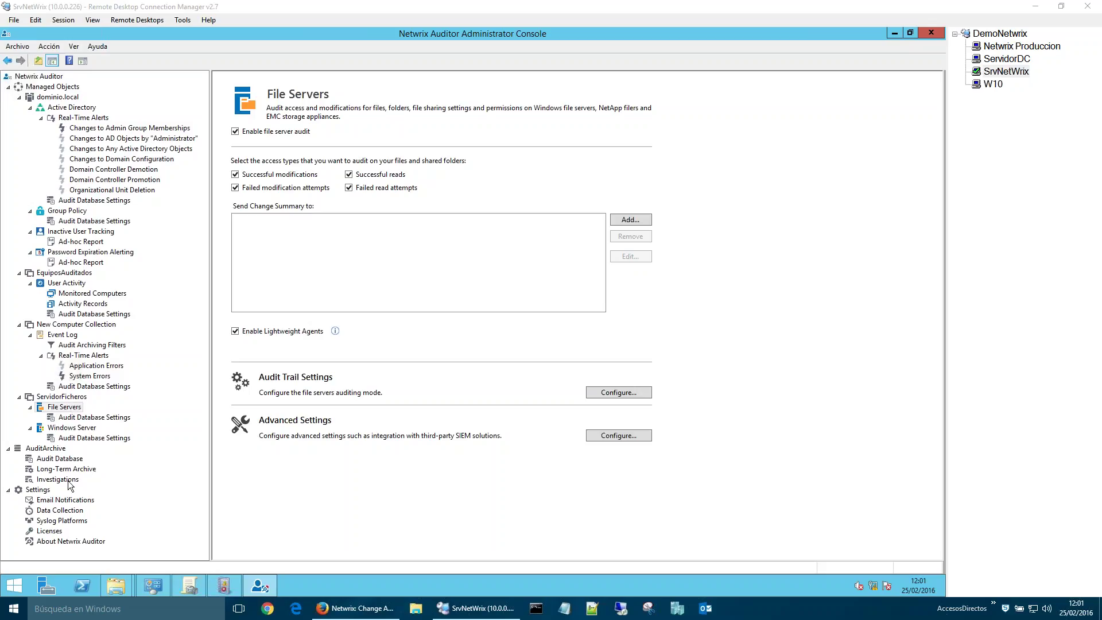
left_click(59, 459)
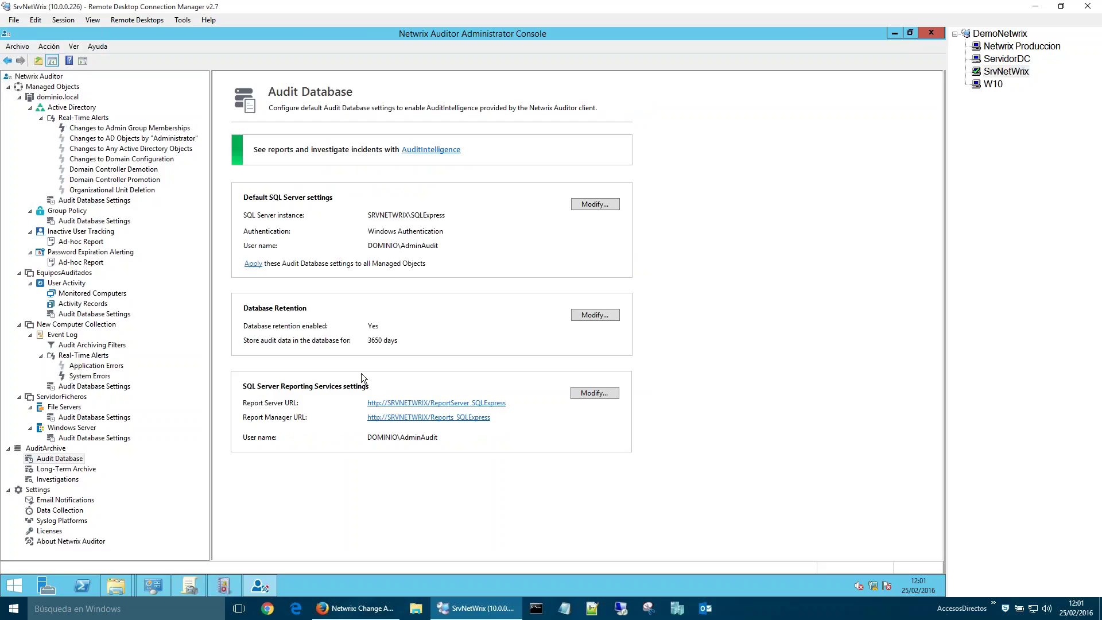
left_click(588, 205)
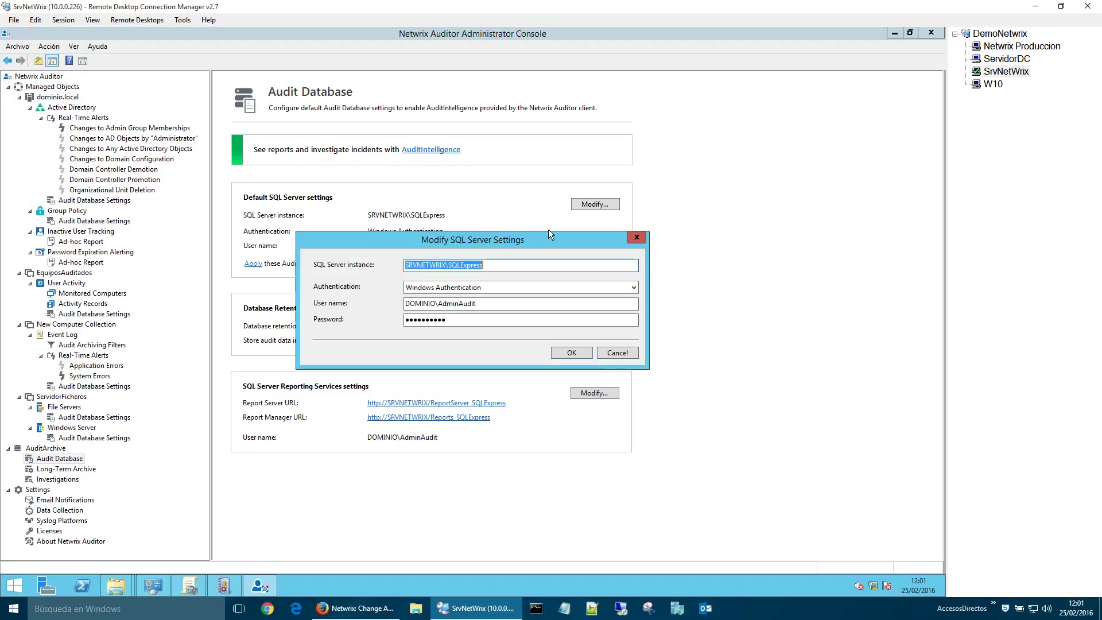
left_click(632, 350)
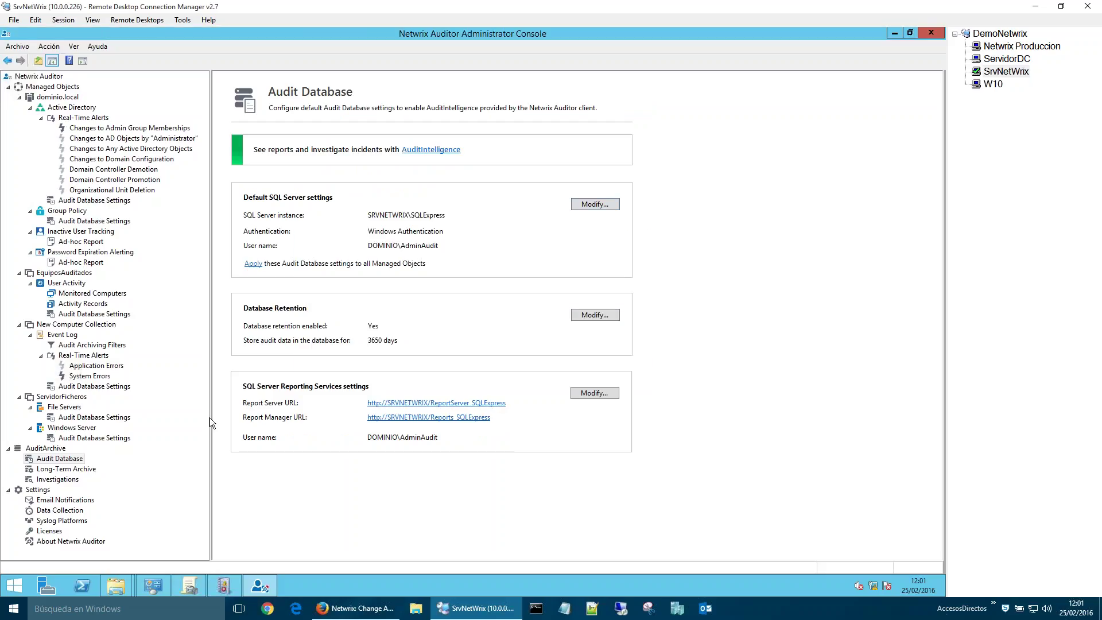
Step: Review the default Data Collection settings and compare the default Audit Database settings with those of Active Directory
left_click(75, 511)
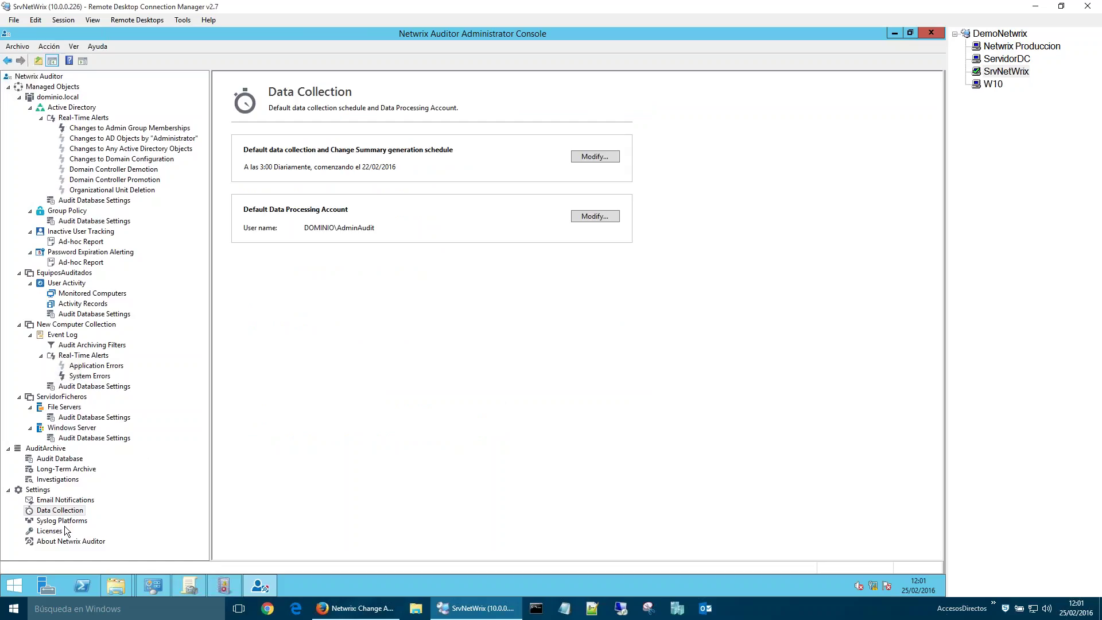
left_click(59, 459)
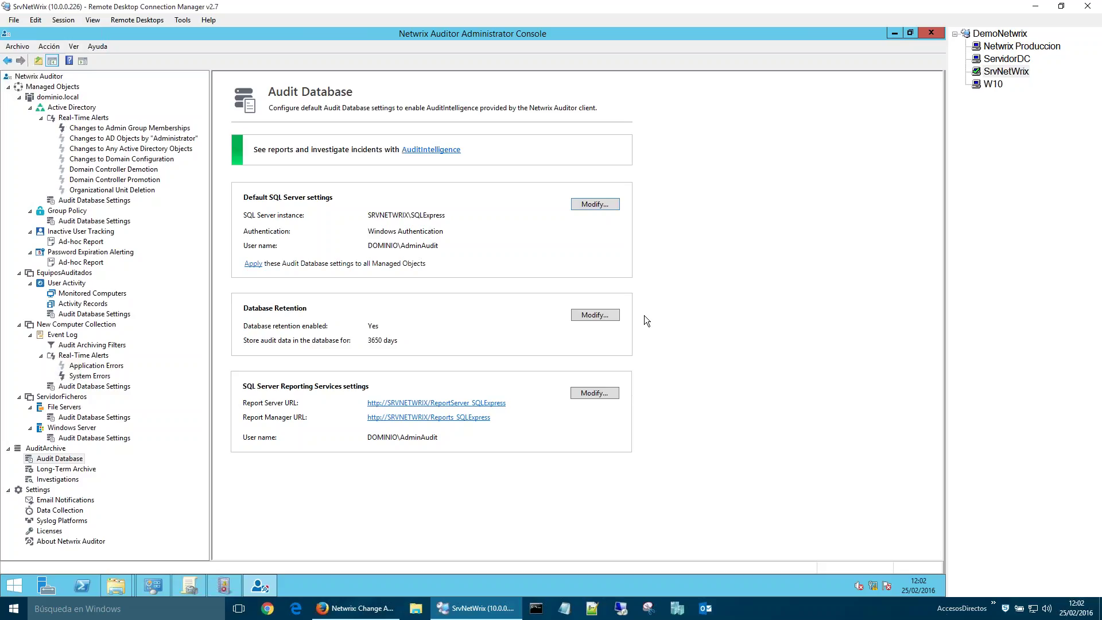
left_click(110, 200)
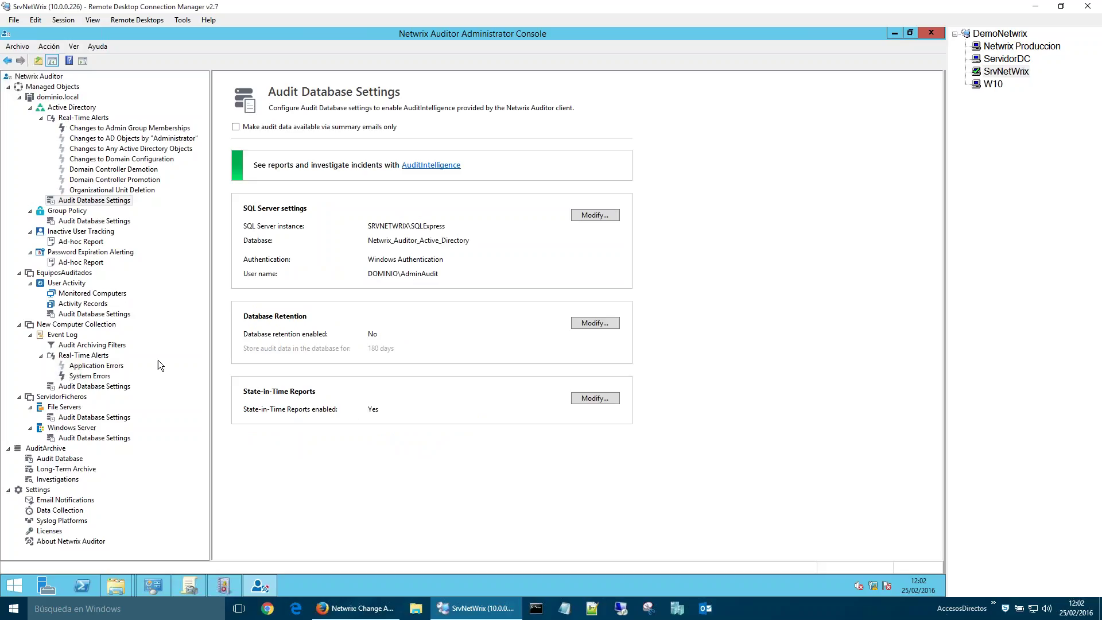
left_click(60, 458)
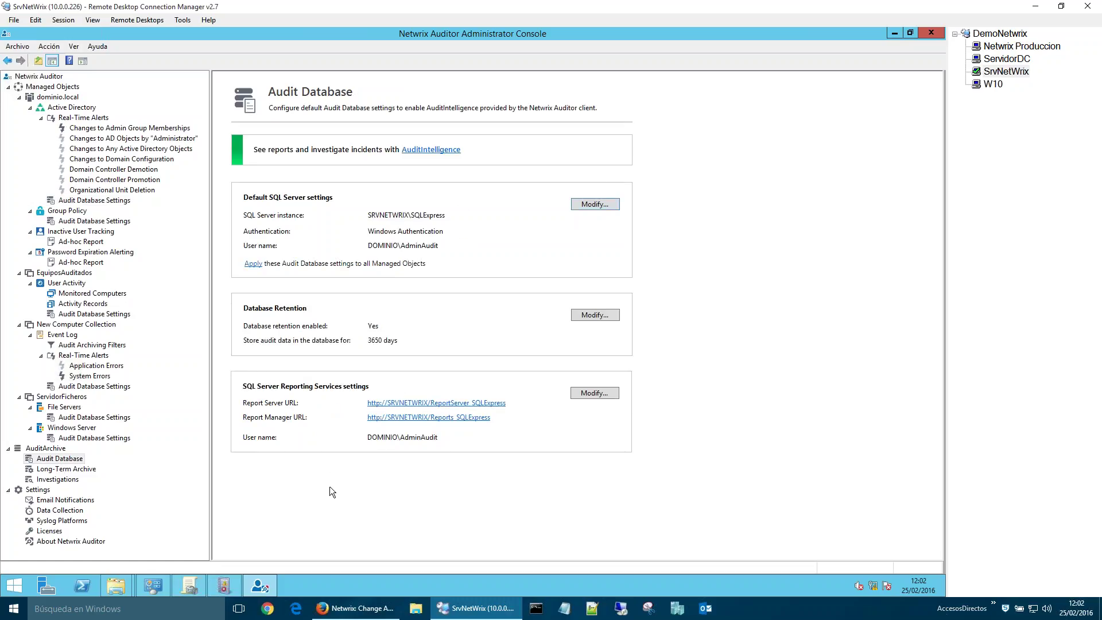
Step: Review the global Data Collection settings, the product version information and the default SMTP settings for email notifications
left_click(50, 512)
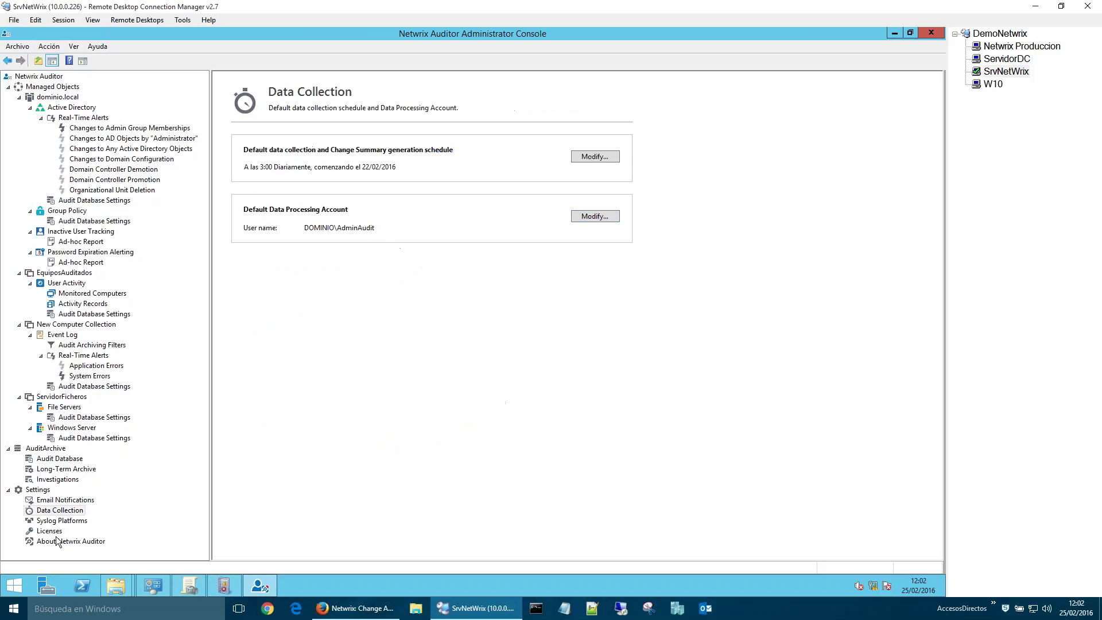
left_click(50, 542)
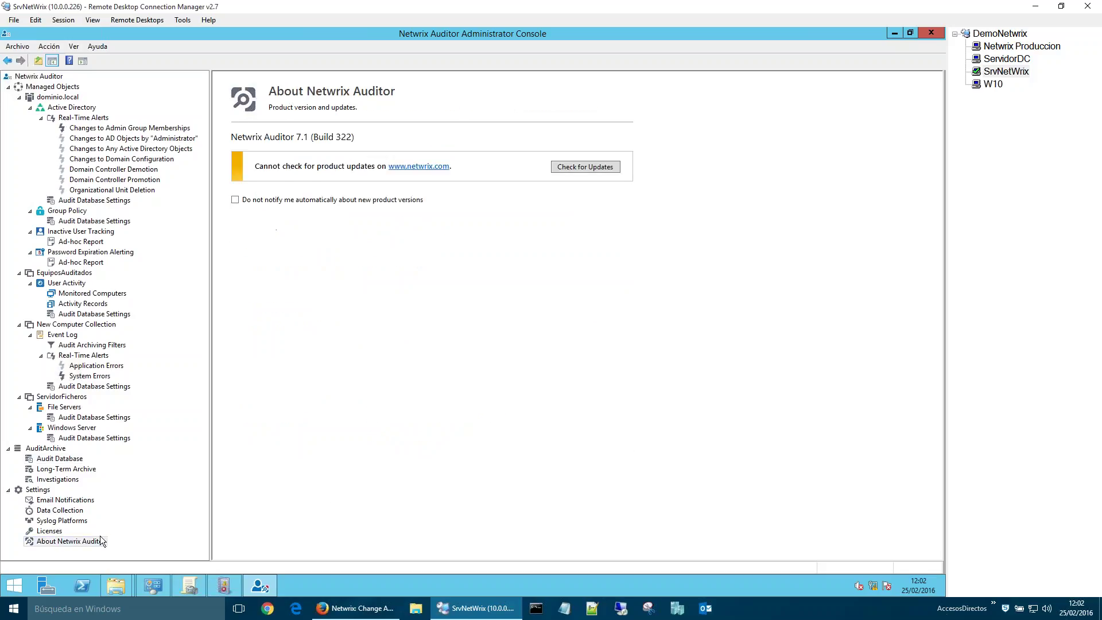
left_click(81, 500)
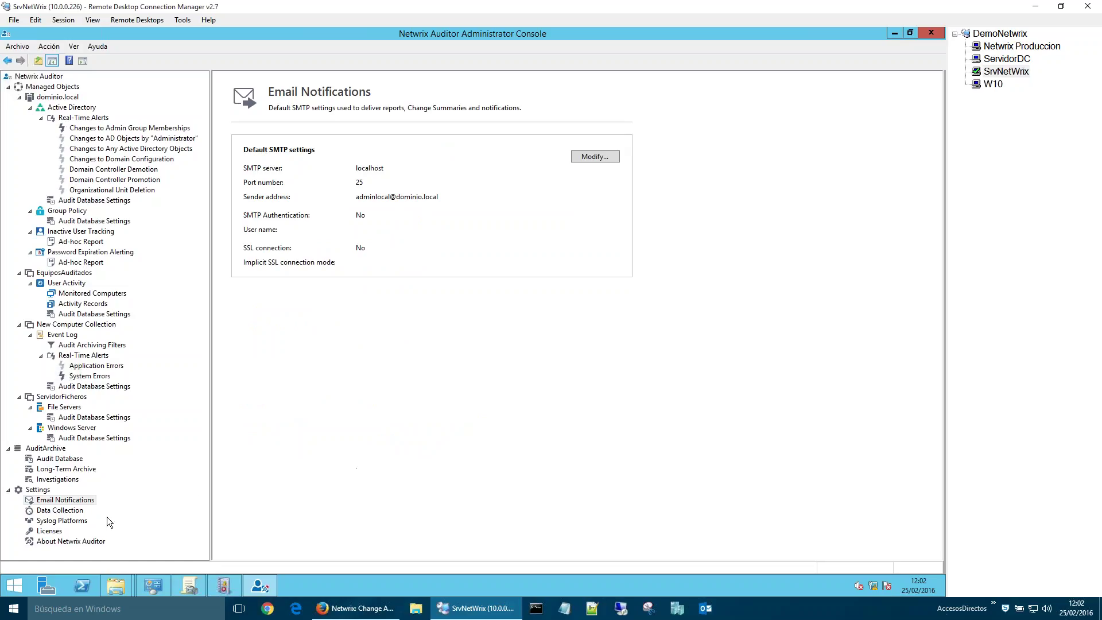
Step: Check the default data collection schedule and view the monitored system components of the Windows Server audit
left_click(63, 510)
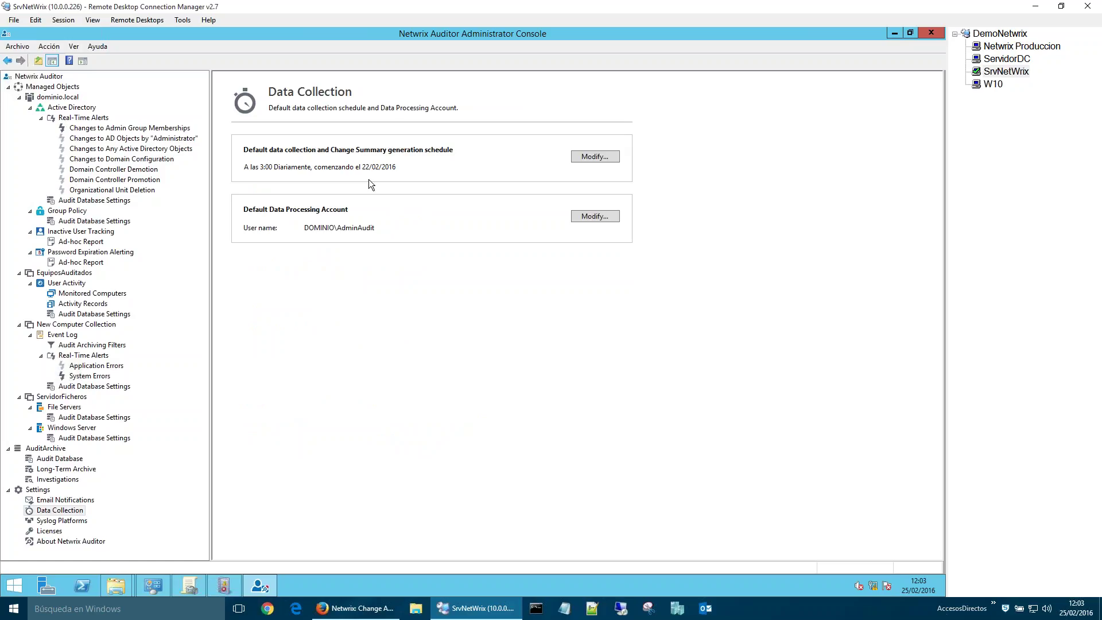
left_click(73, 427)
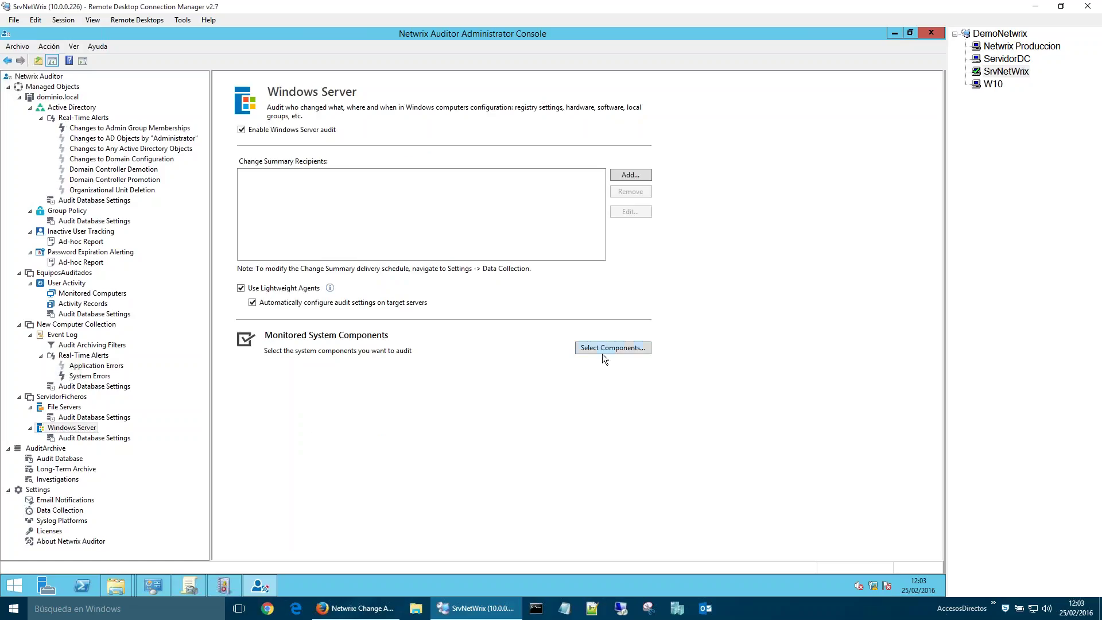
left_click(607, 348)
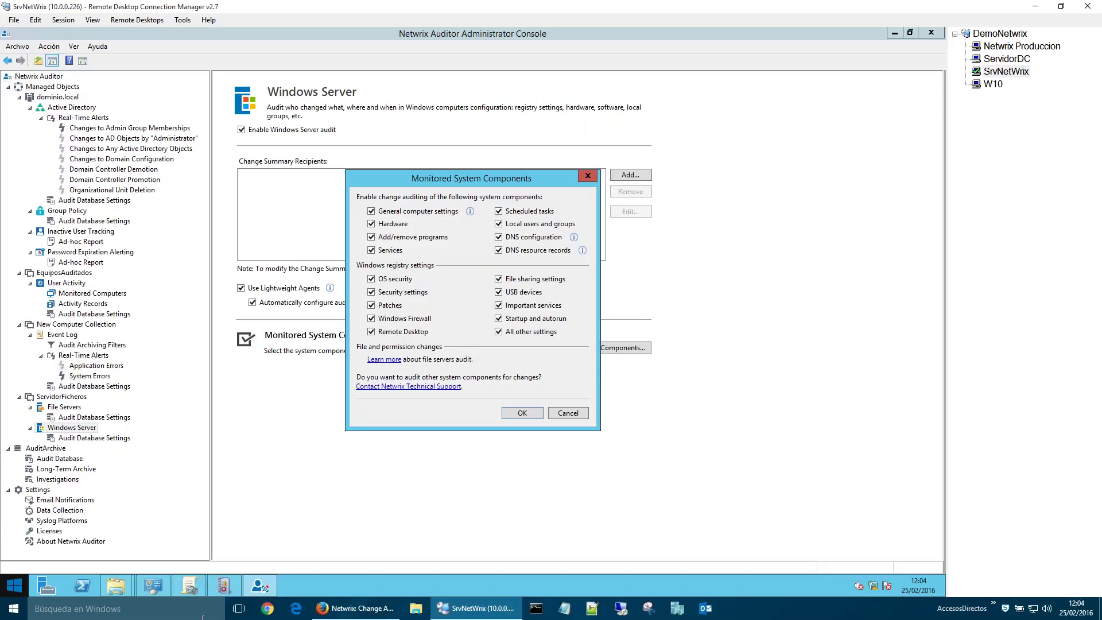
Step: Switch to Firefox, open the Netwrix support Knowledge Base and look through its list of resolutions
left_click(363, 613)
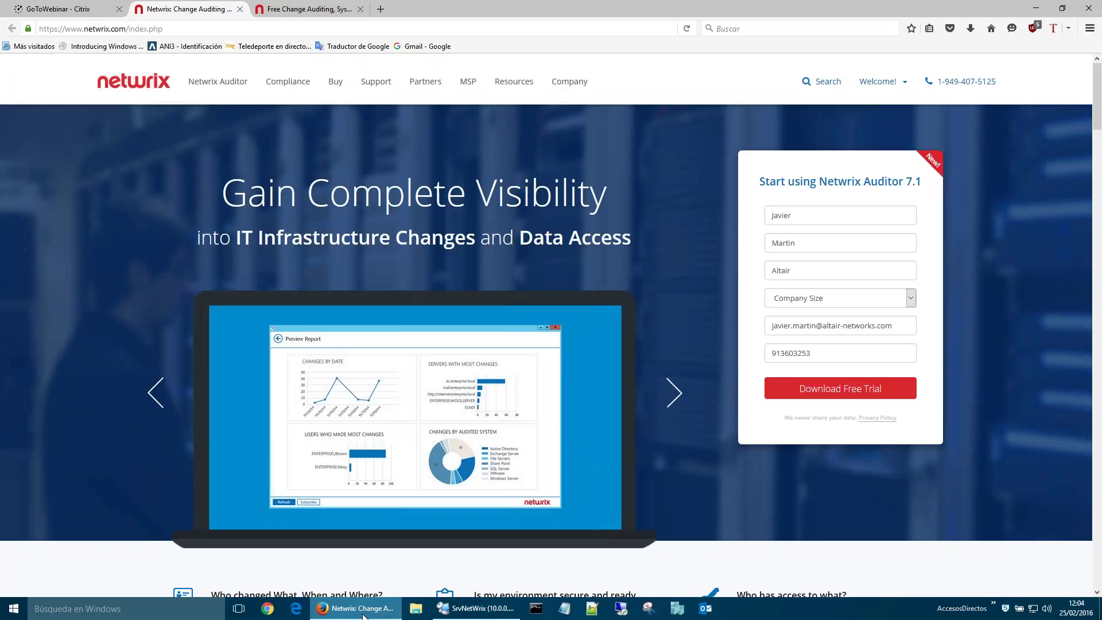
mouse_move(370, 93)
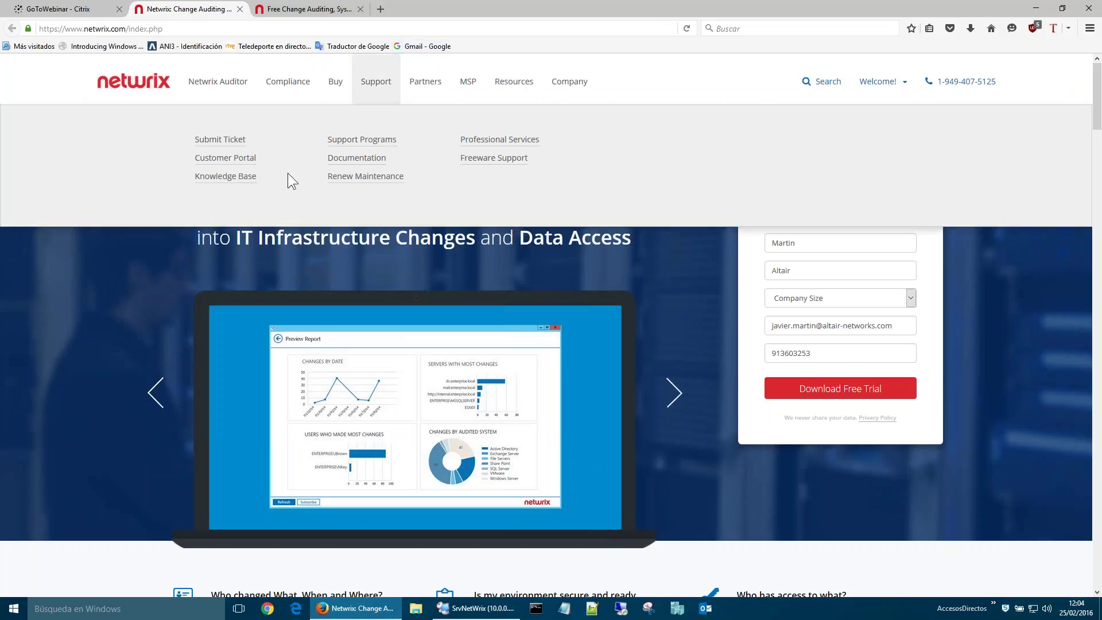
left_click(232, 181)
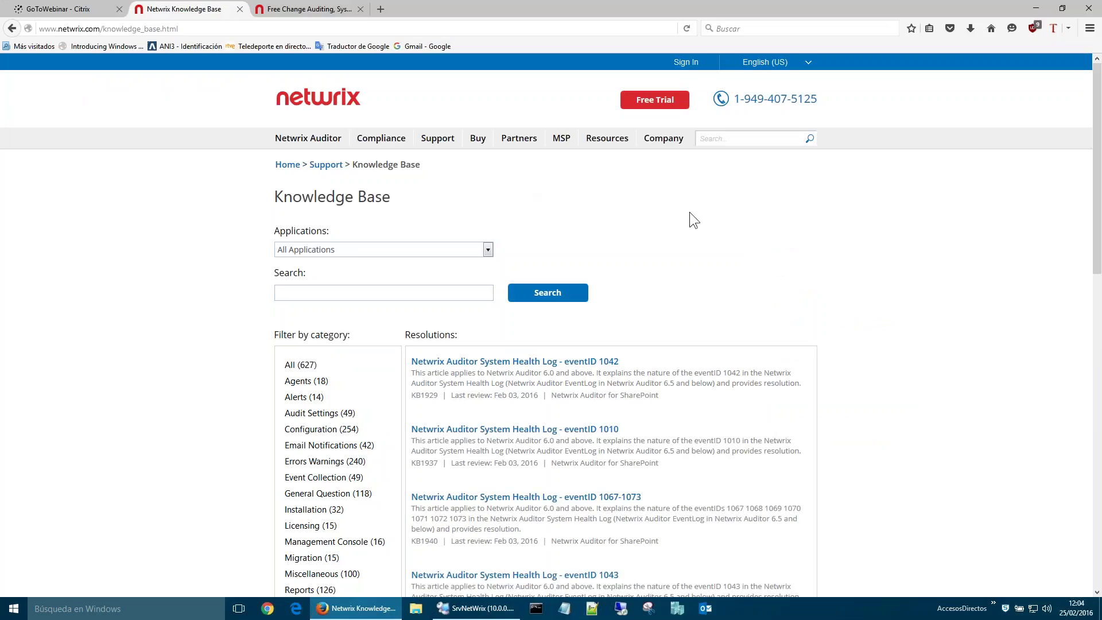
scroll(690, 212, "down", 6)
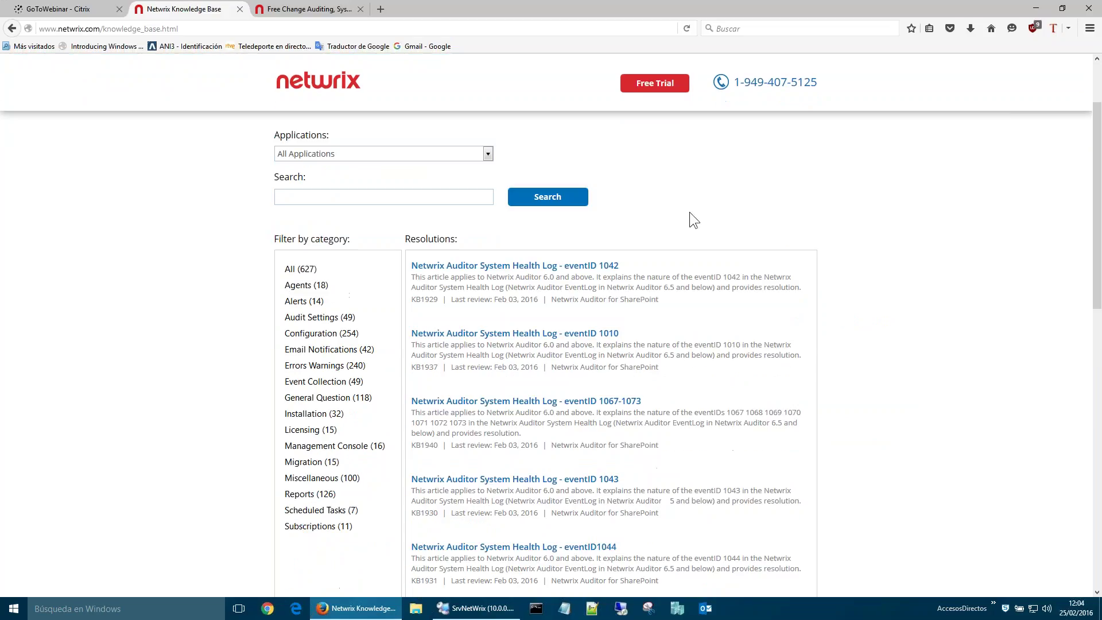
scroll(690, 212, "down", 8)
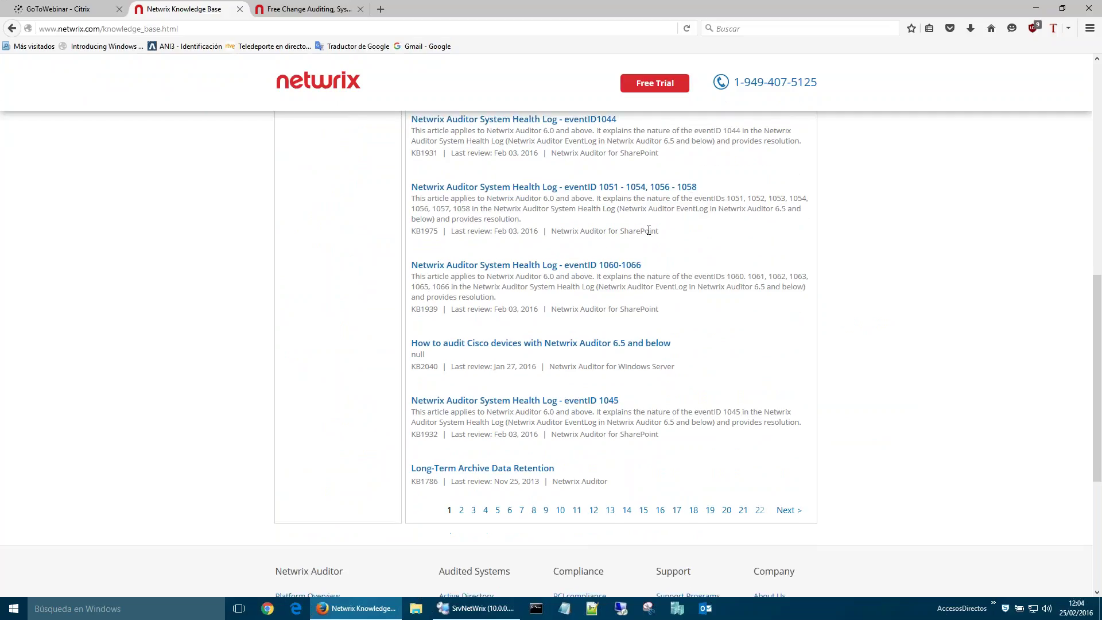
Step: Open the System Health Log article for eventID 1060-1066 and review its causes and solutions table
left_click(570, 266)
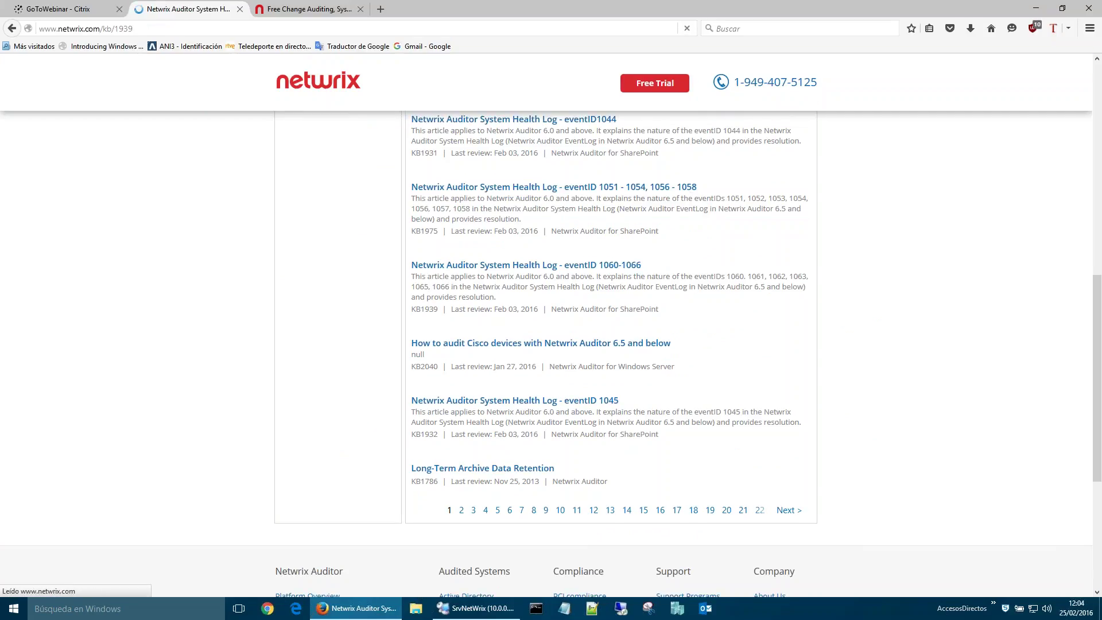
scroll(580, 264, "down", 4)
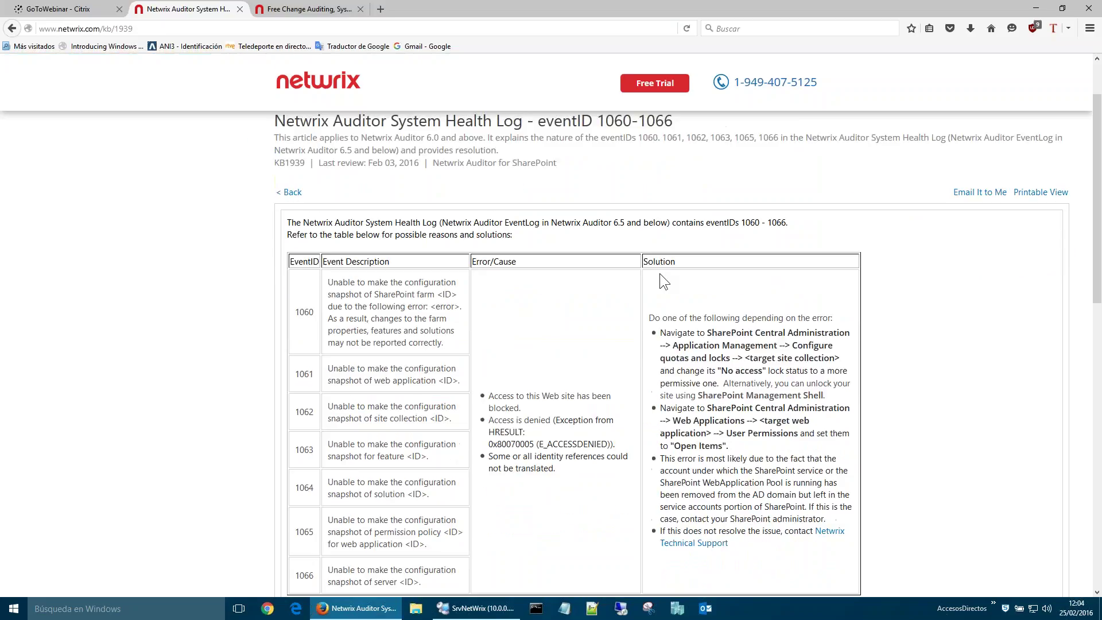
scroll(450, 234, "up", 4)
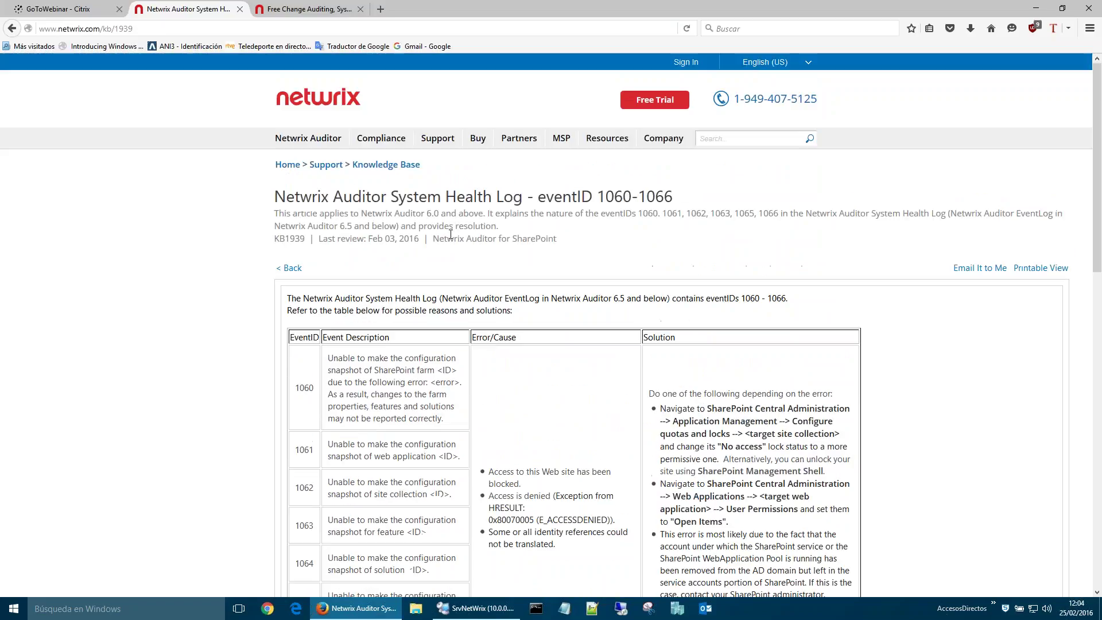
Step: Return to the Knowledge Base, search all applications for "exclude user" and review the matching articles
left_click(12, 29)
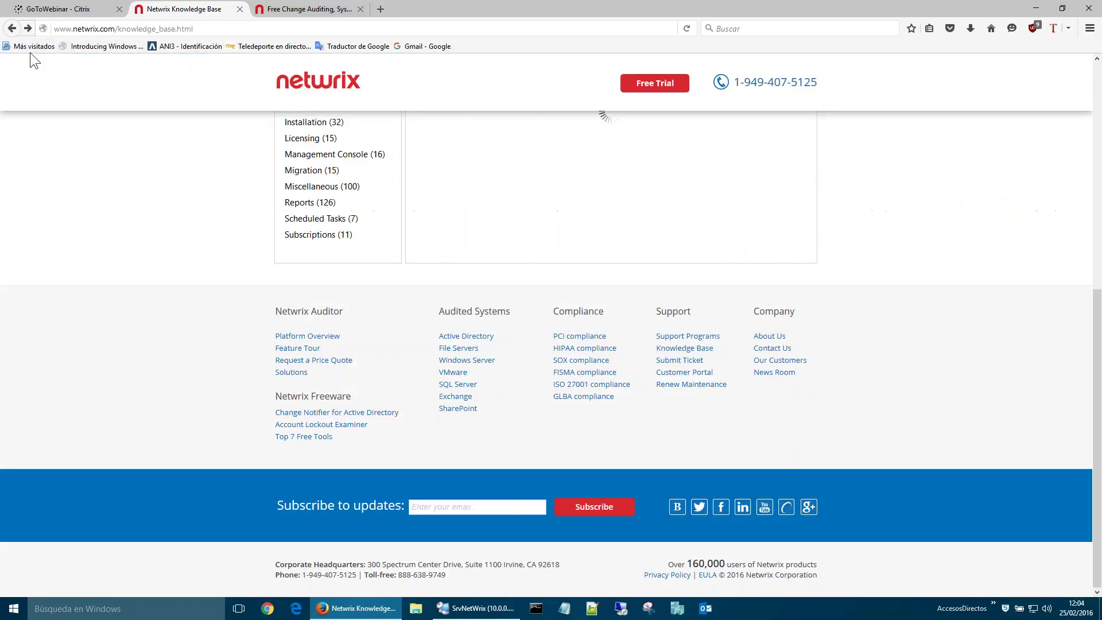
scroll(442, 292, "up", 2)
left_click(376, 291)
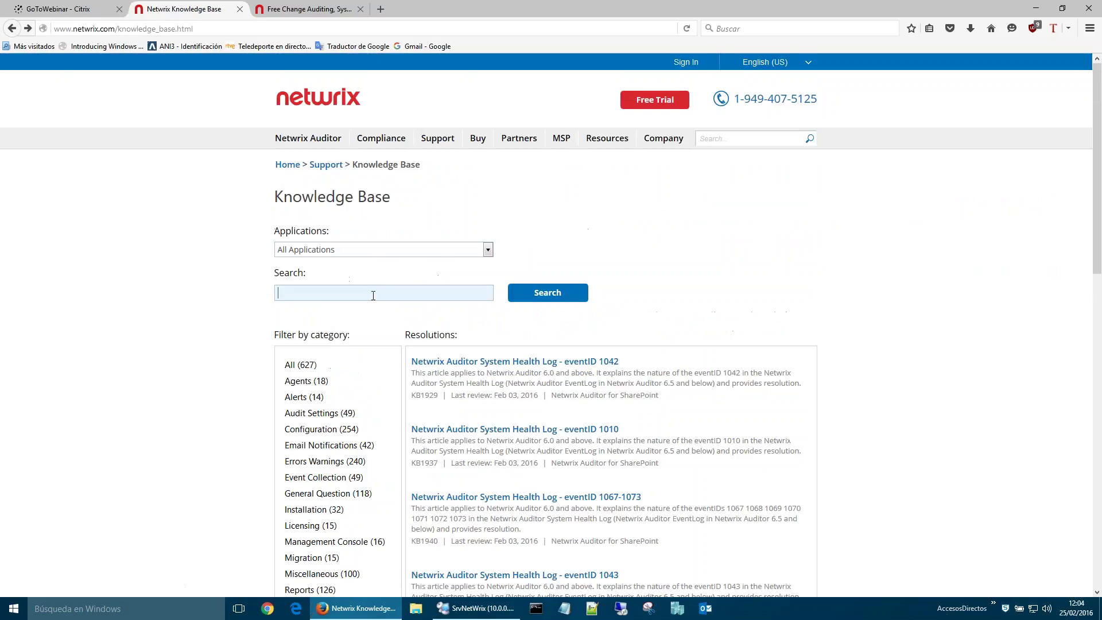
type("exclude")
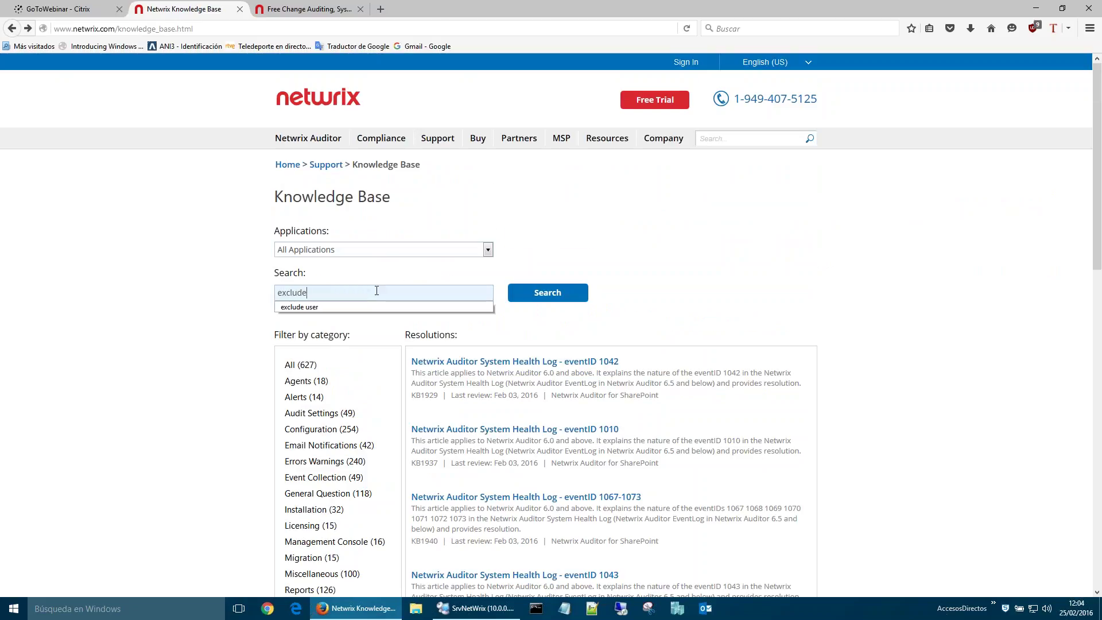
key("Return")
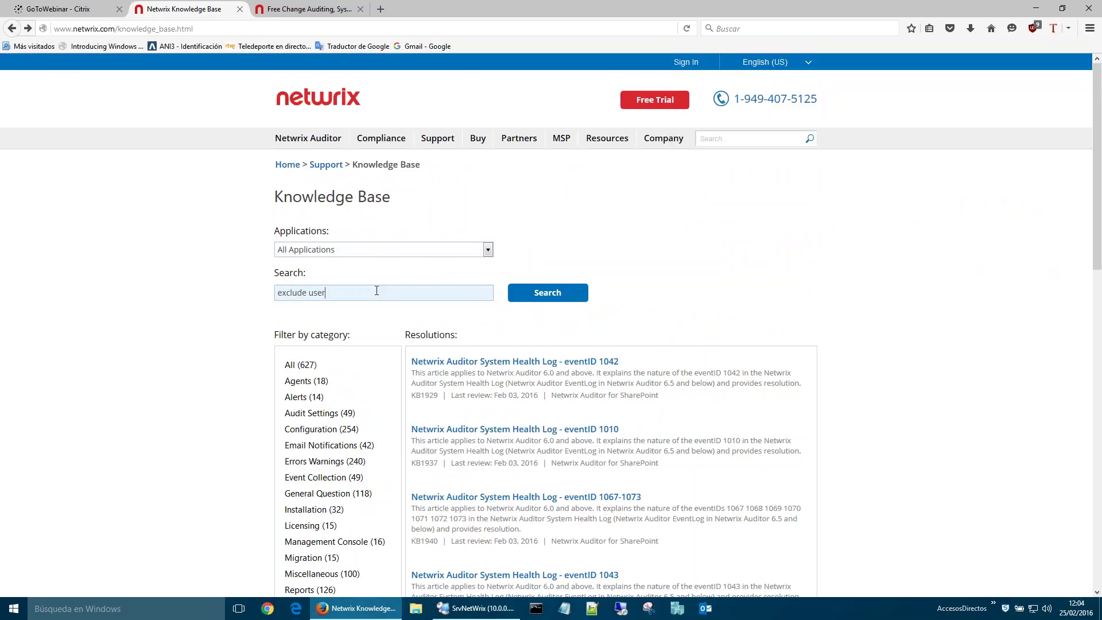
left_click(560, 292)
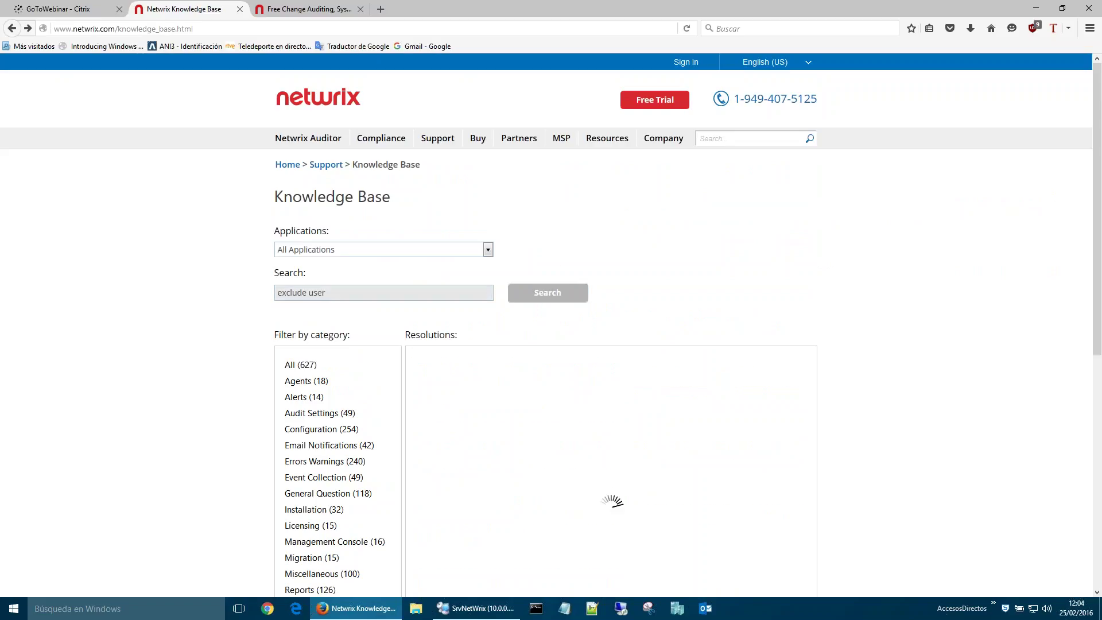
scroll(655, 247, "down", 2)
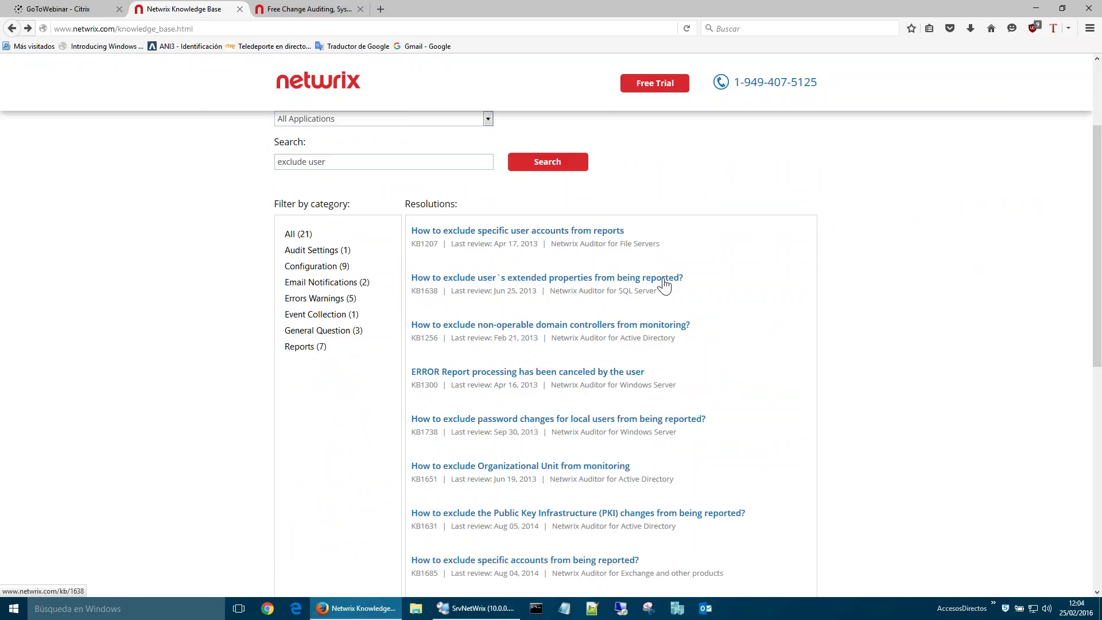
scroll(560, 310, "down", 1)
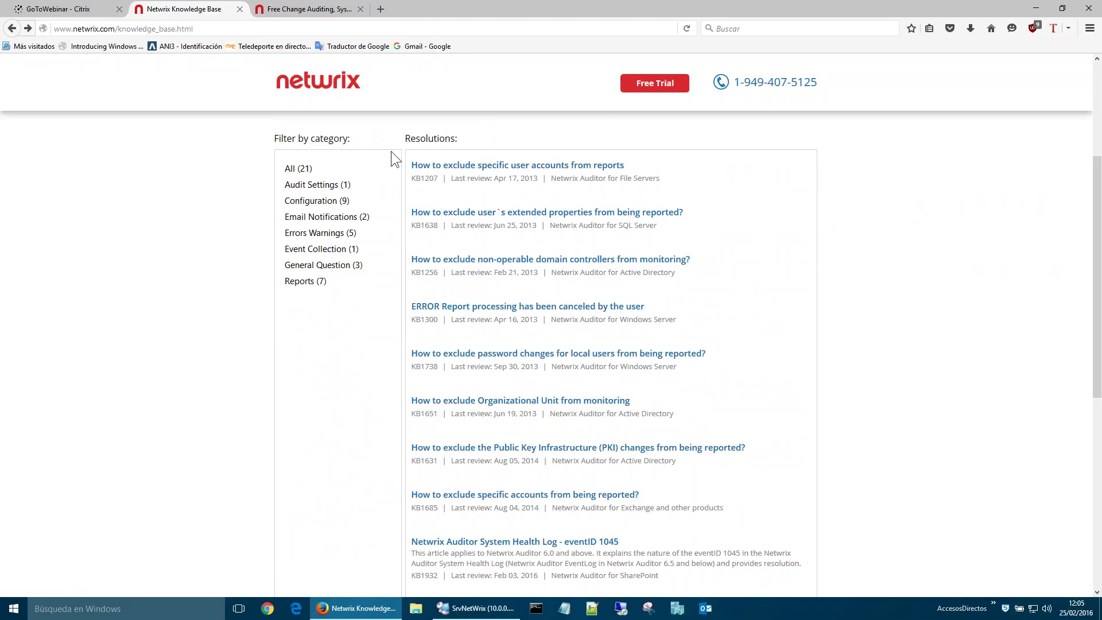
Step: Show the already open Netwrix freeware tools page, highlight freeware_tools.html in its address and look through the Change Auditing Tools
left_click(336, 16)
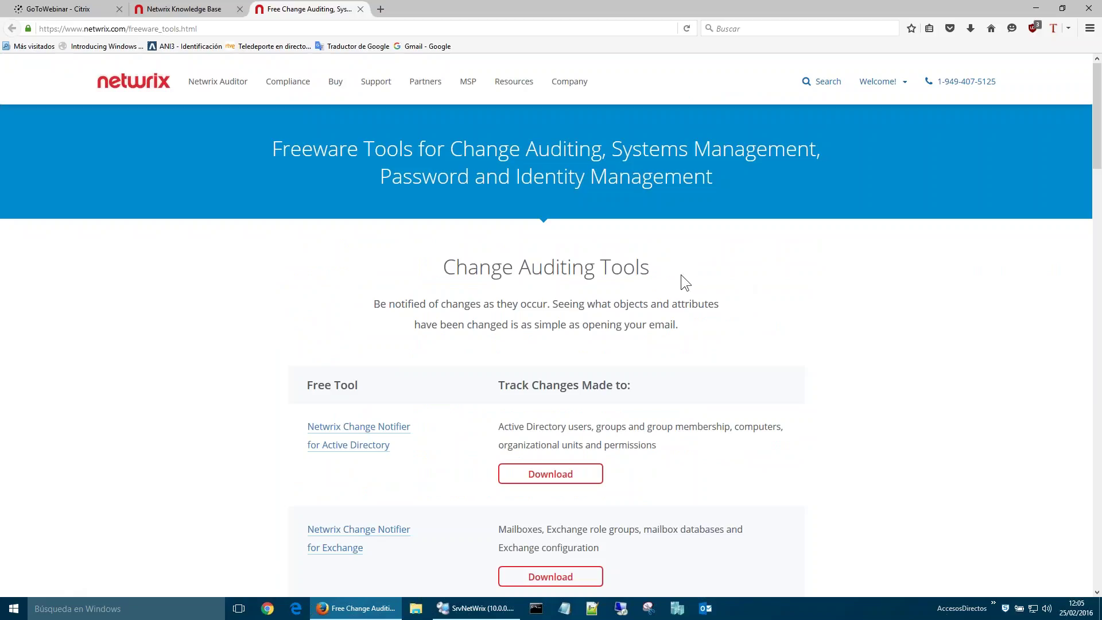
scroll(680, 275, "down", 1)
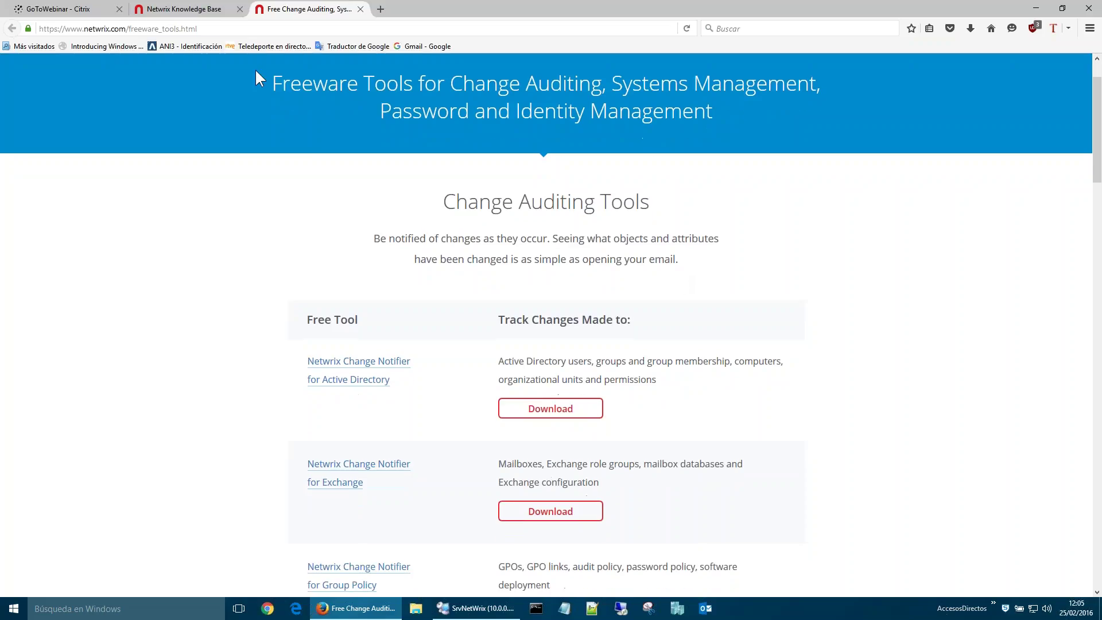
left_click(137, 30)
left_click_drag(138, 30, 198, 29)
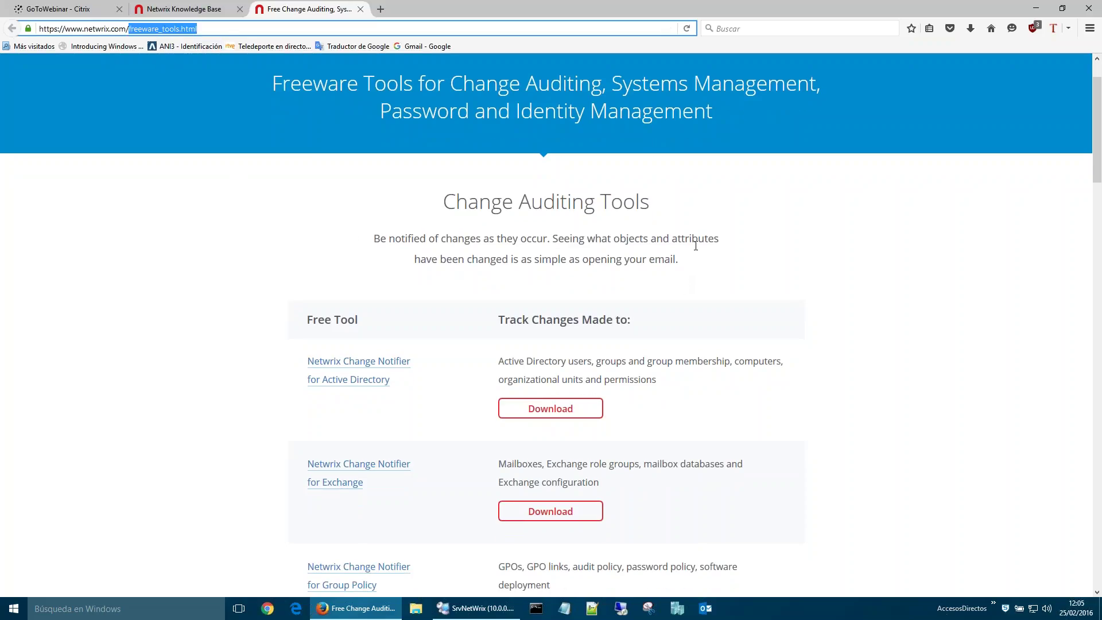
scroll(695, 245, "down", 2)
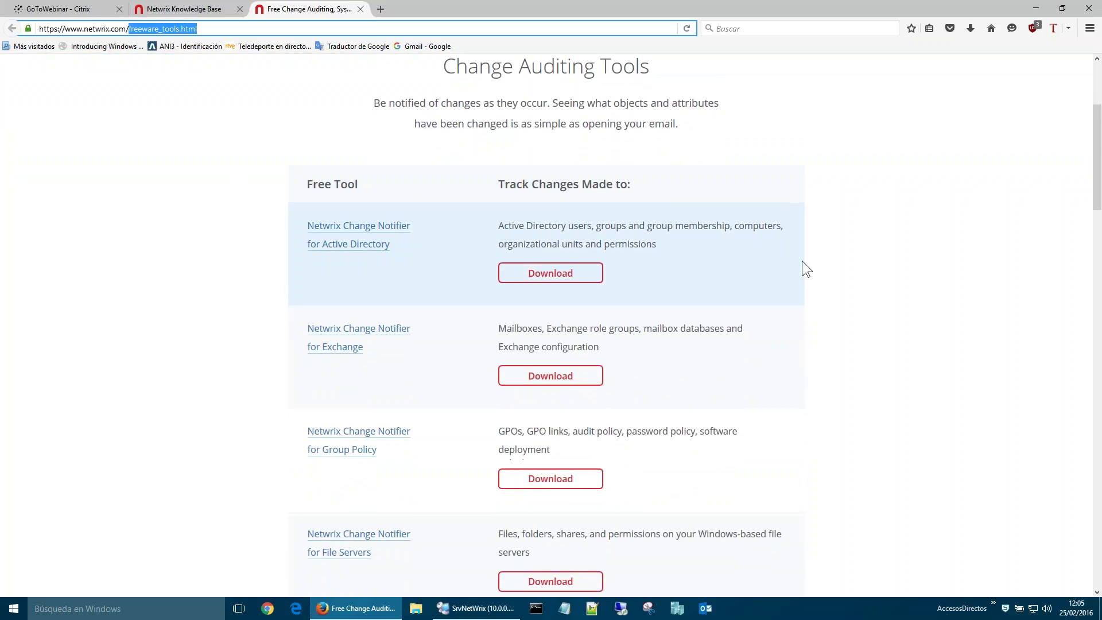
scroll(778, 259, "down", 1)
scroll(881, 259, "down", 2)
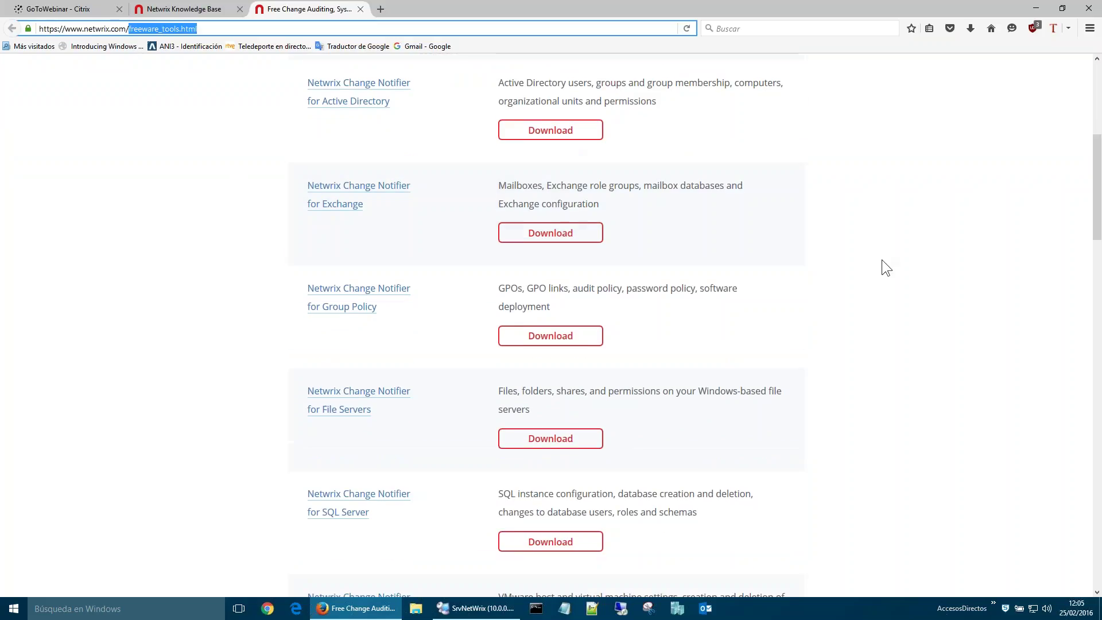
Step: Look through the rest of the freeware list: Change Notifier tools, Password and Identity Management Tools, and Miscellaneous Tools
scroll(1033, 269, "down", 1)
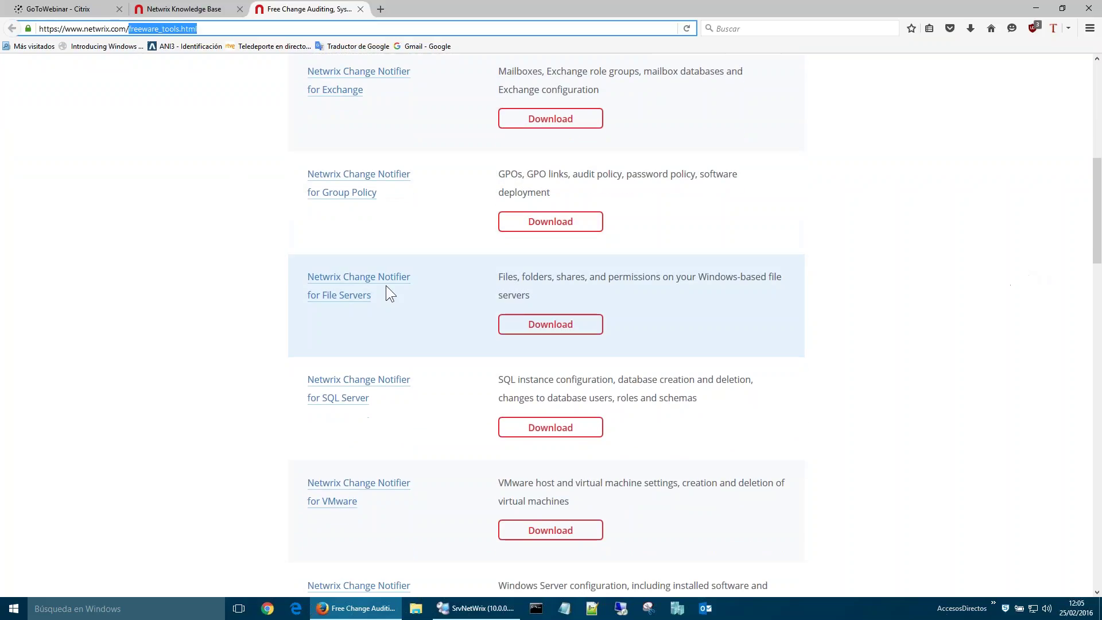
scroll(831, 284, "down", 1)
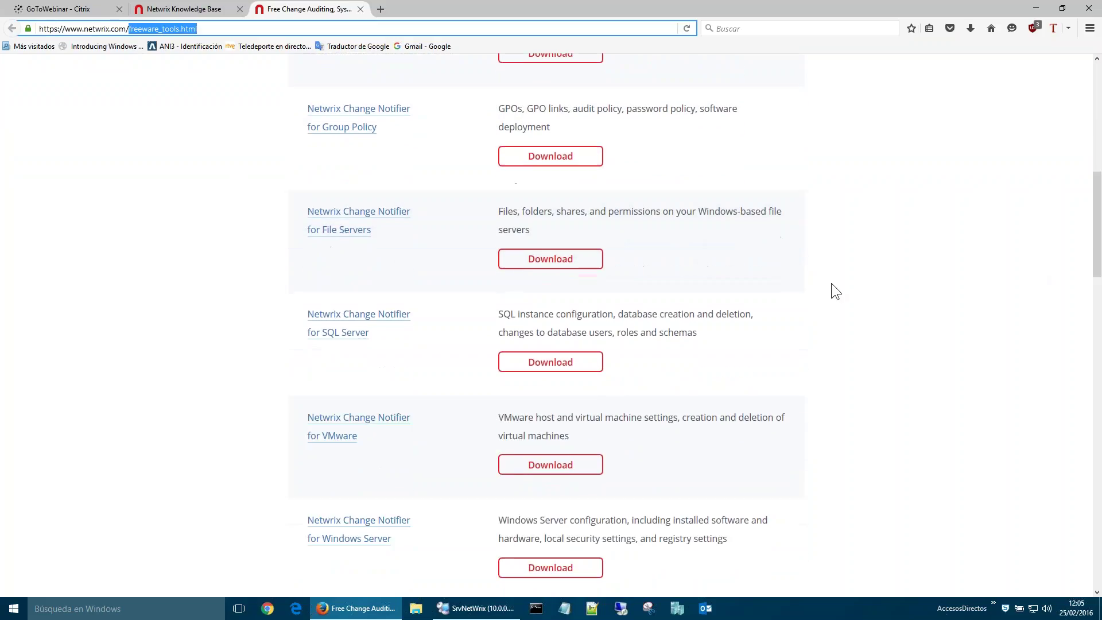
scroll(830, 284, "down", 5)
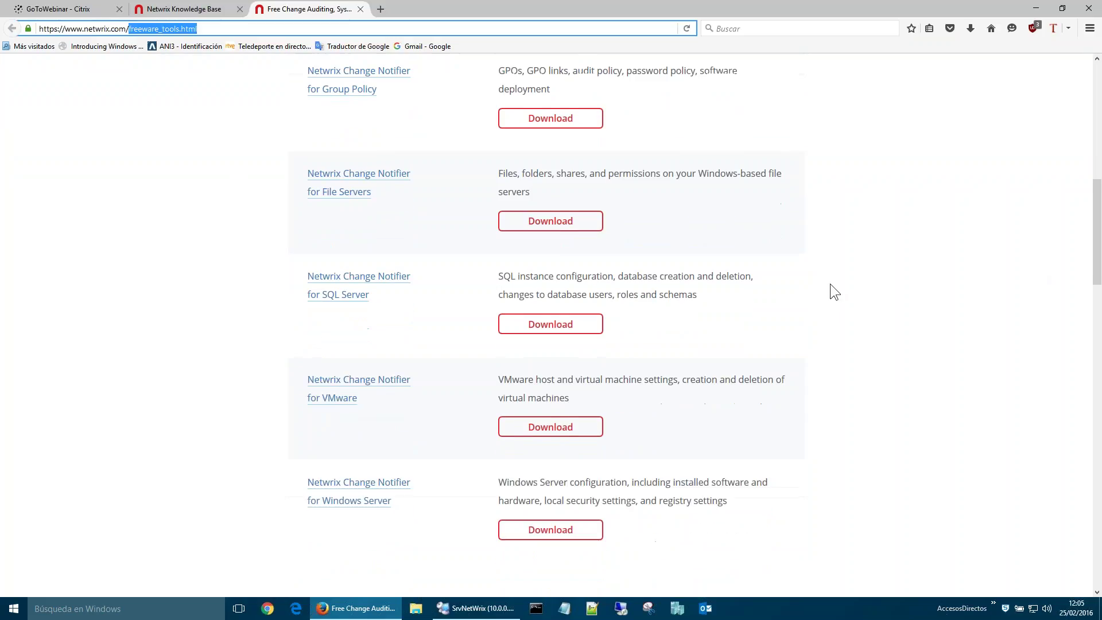
scroll(830, 283, "down", 3)
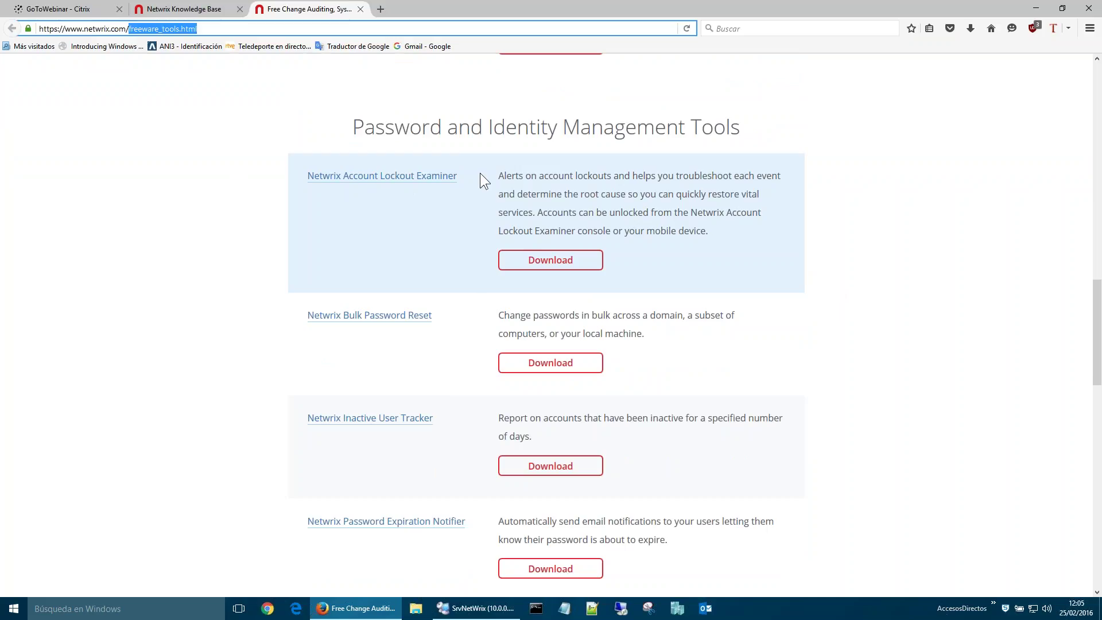
scroll(480, 174, "down", 6)
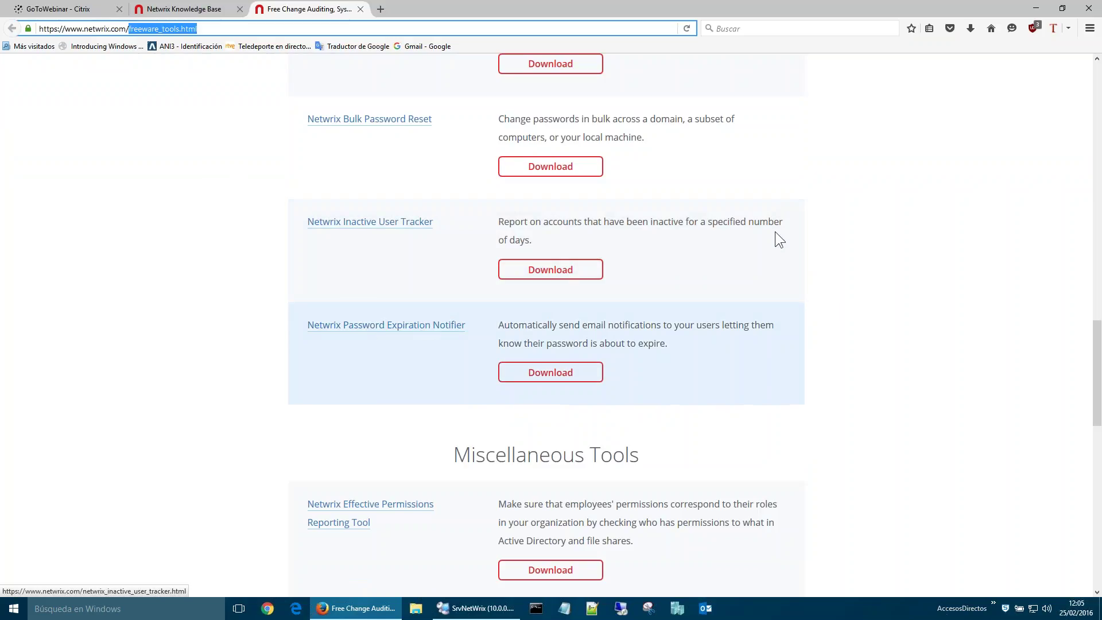
scroll(452, 244, "down", 4)
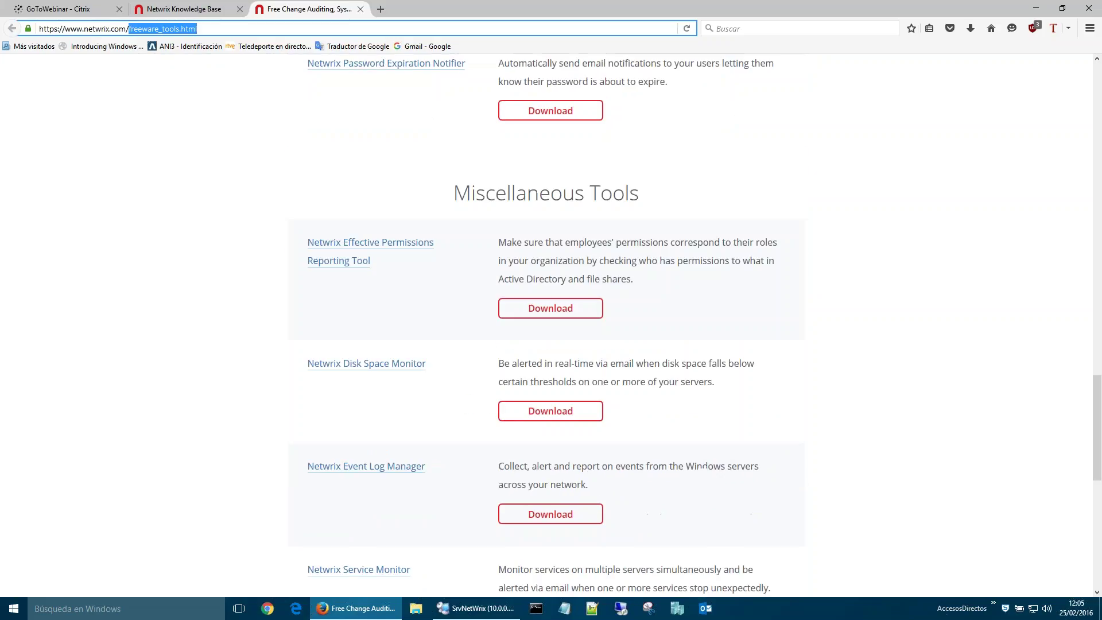
scroll(452, 244, "down", 3)
scroll(452, 245, "up", 10)
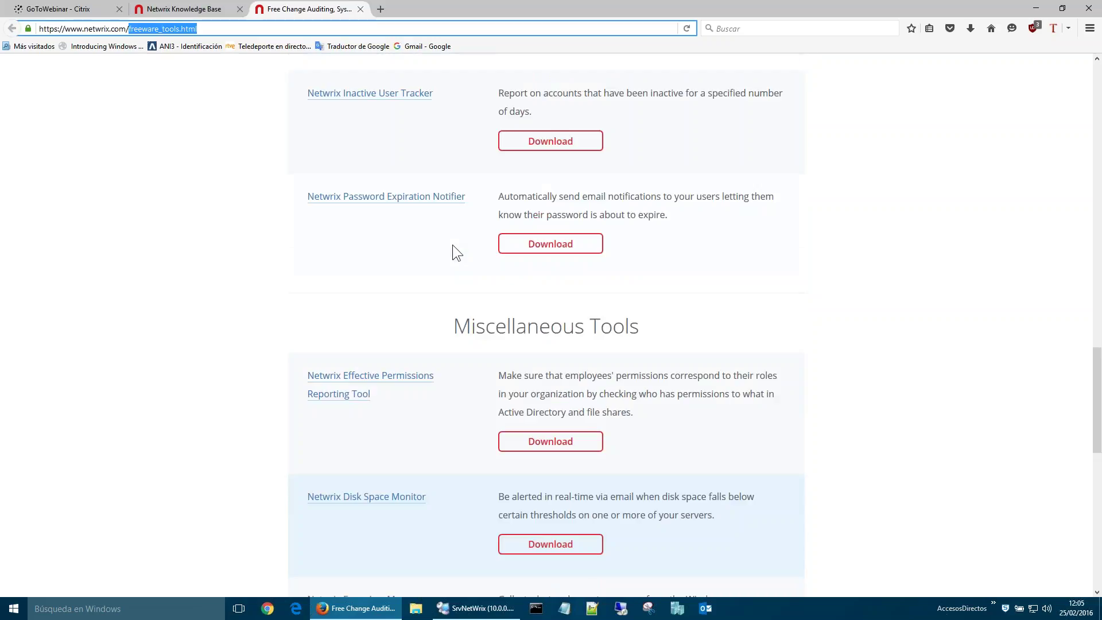
scroll(452, 245, "up", 6)
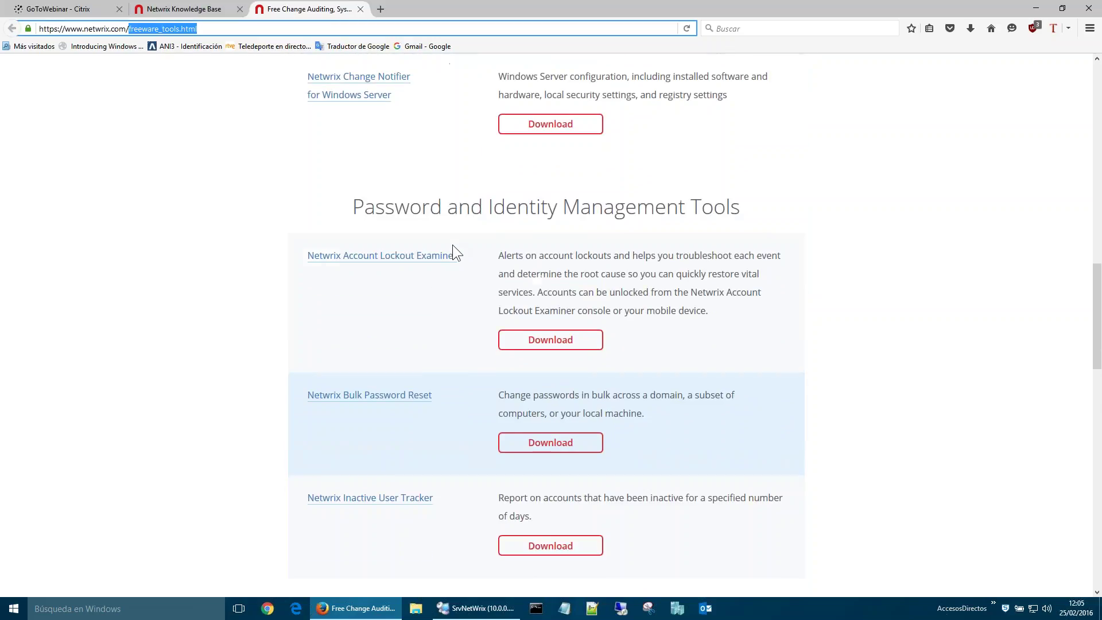
scroll(452, 244, "down", 3)
scroll(452, 244, "down", 10)
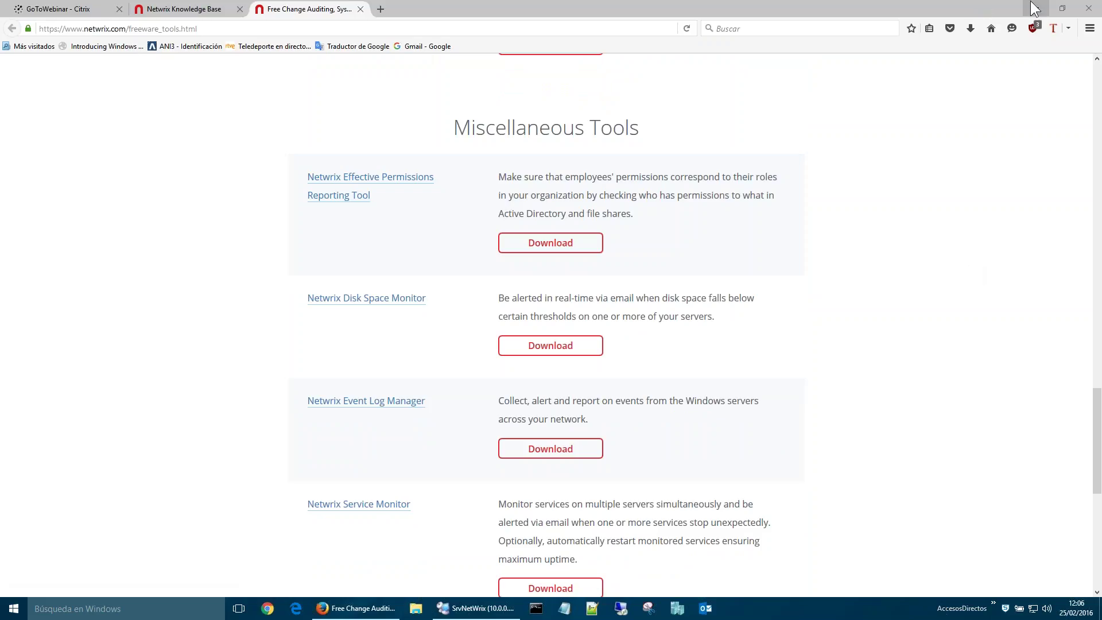
Step: Switch to Remote Desktop Connection Manager and close the Monitored System Components dialog in the SrvNetWrix session
key("ctrl+l")
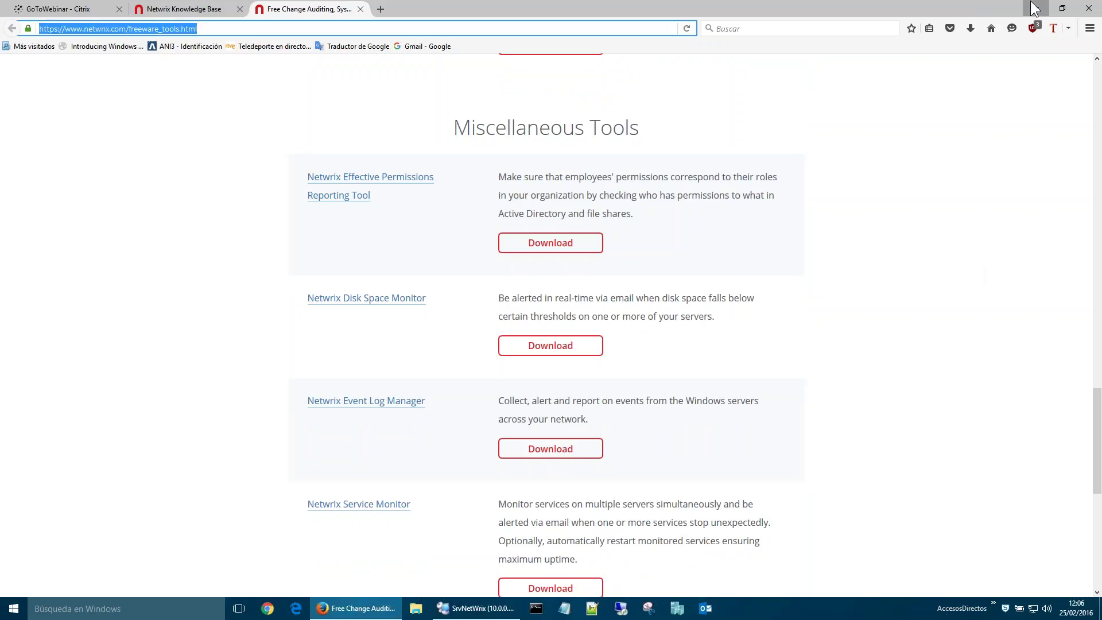
left_click(1034, 8)
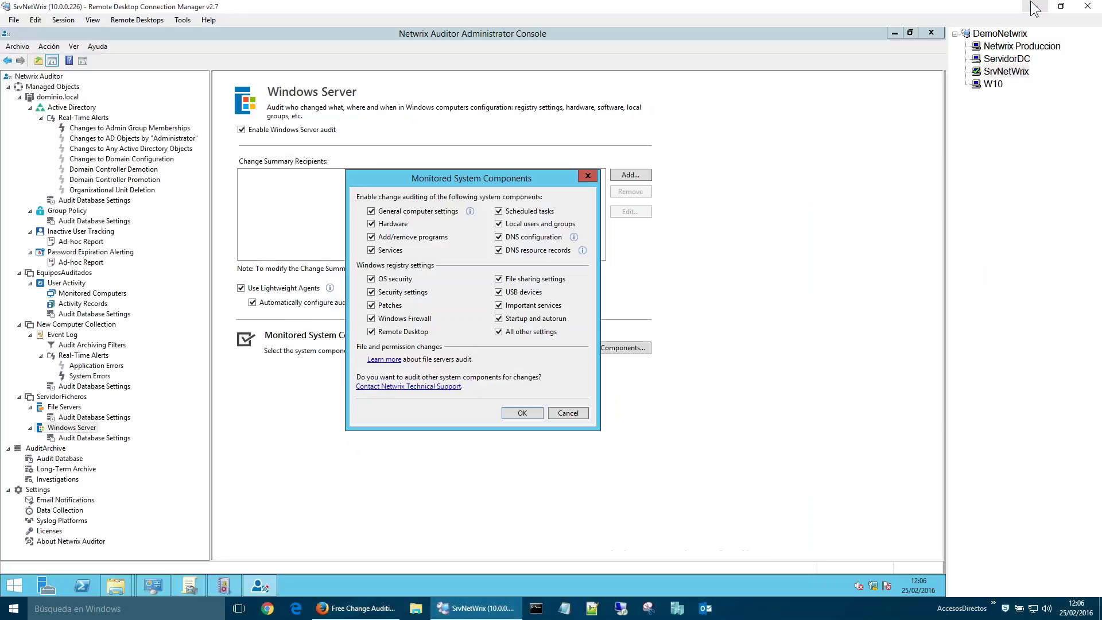
left_click(587, 177)
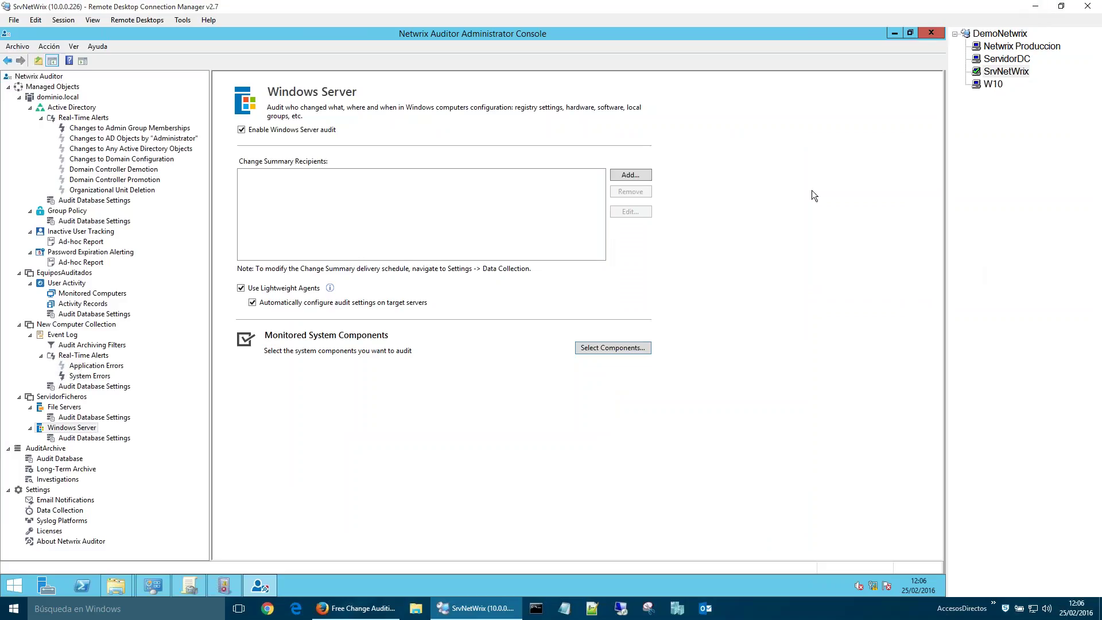
Step: Open the Netwrix Produccion remote session and minimise its Netwrix Auditor Administrator Console to show the server's desktop
left_click(1014, 48)
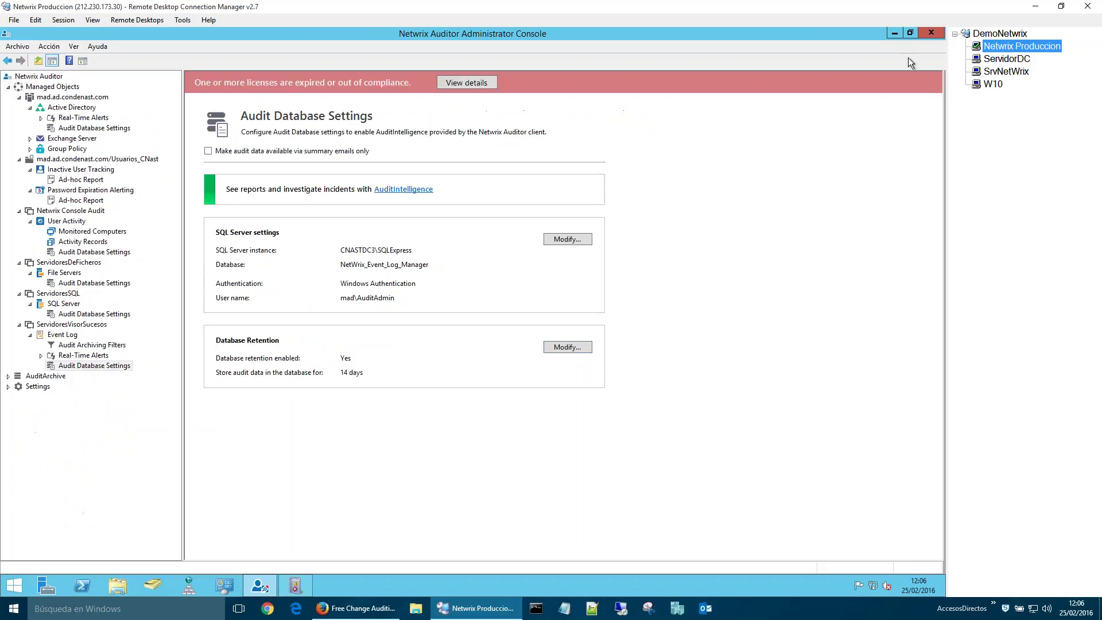
left_click(893, 35)
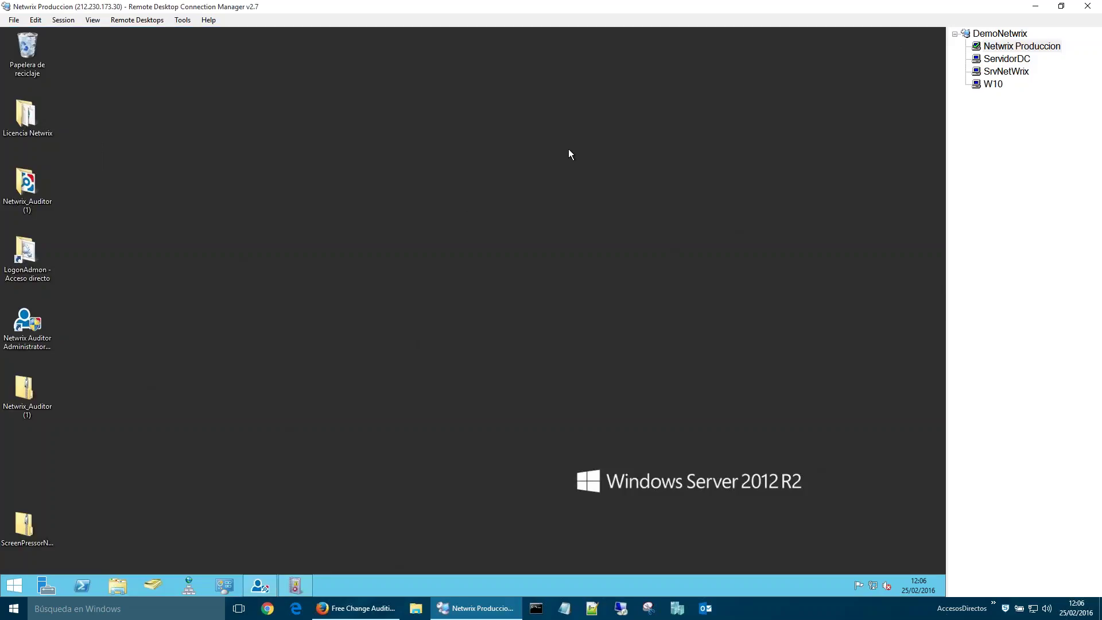
left_click(28, 324)
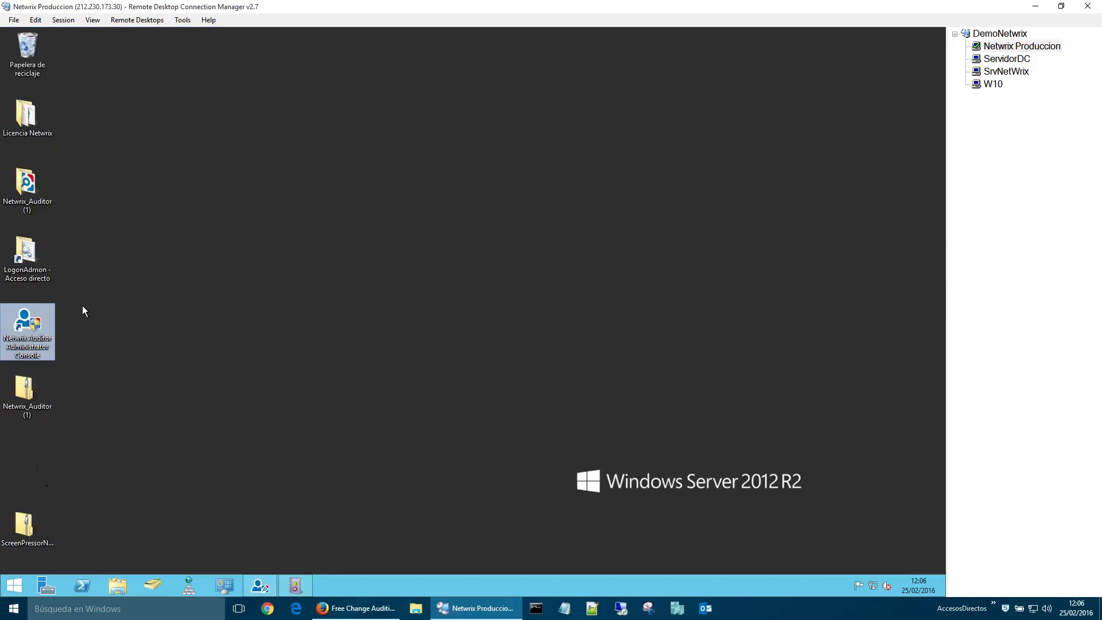
left_click(37, 188)
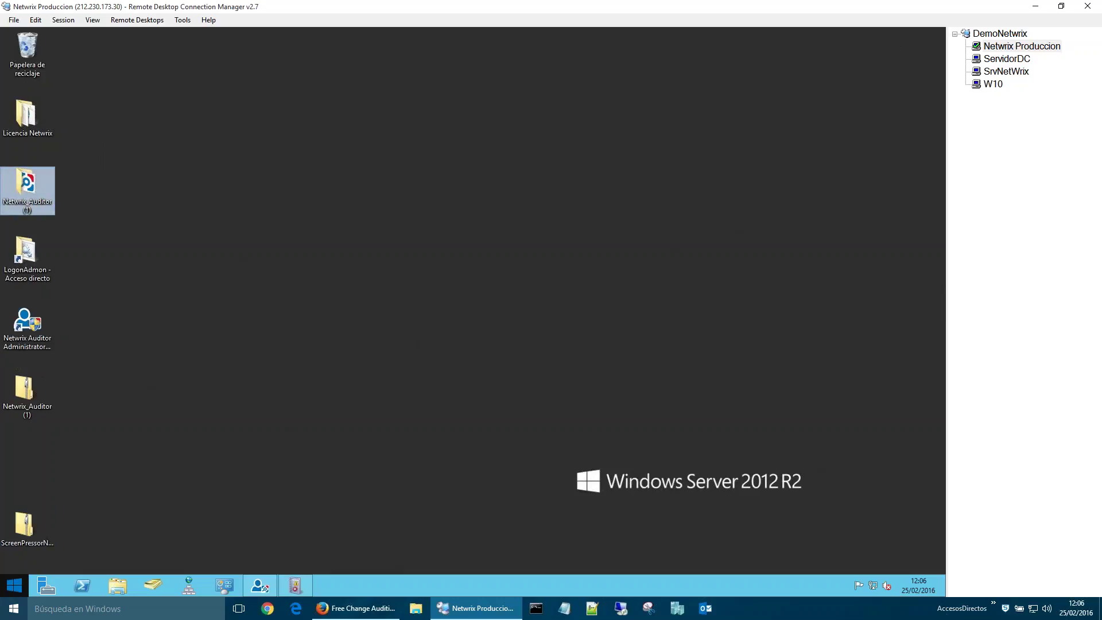
Step: Launch the Netwrix Account Lockout Examiner Console from the server's full list of applications and allow it to make changes
left_click(14, 586)
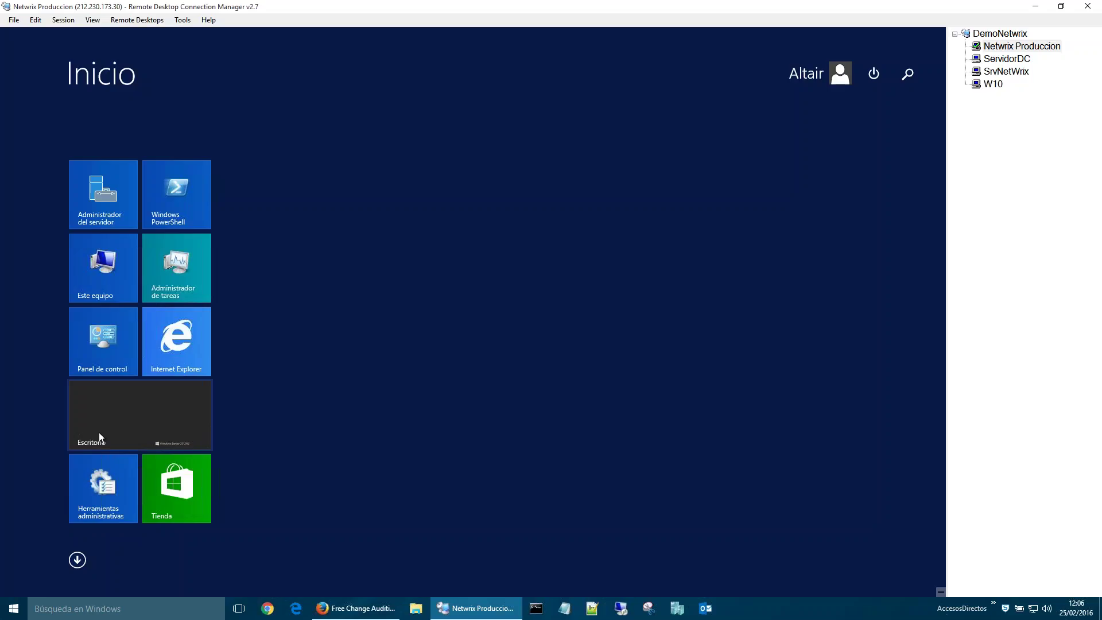
type("ne")
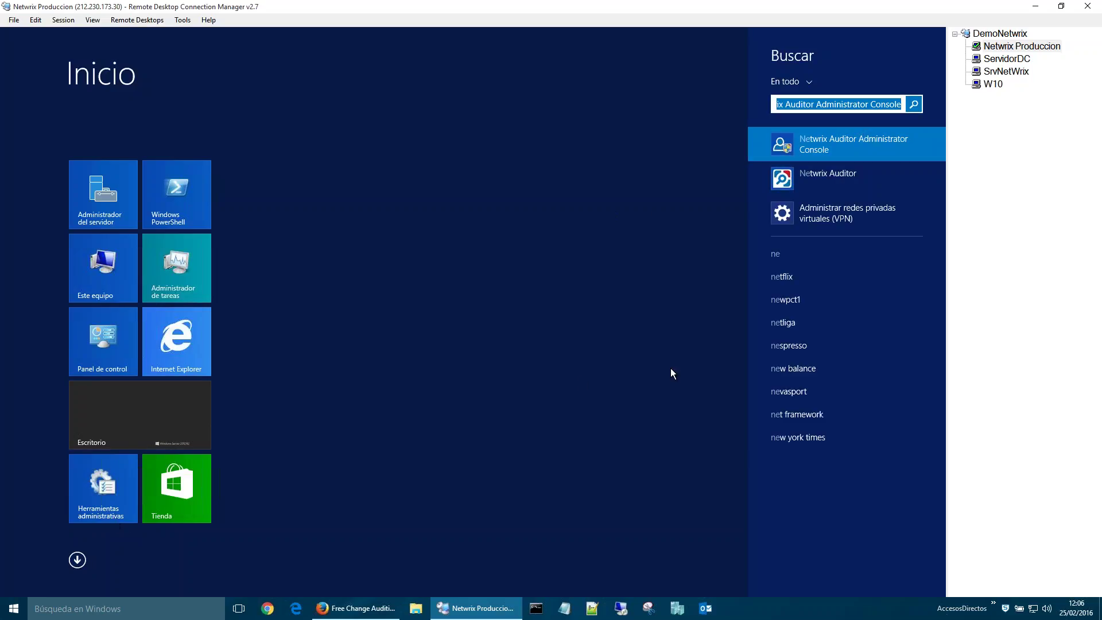
left_click(77, 567)
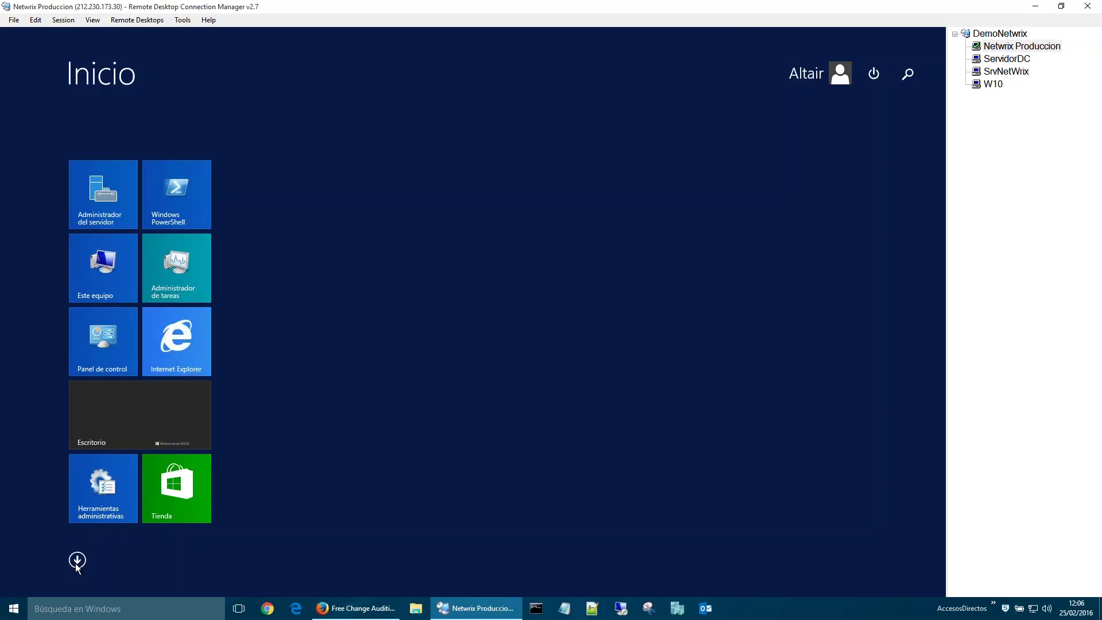
left_click(77, 563)
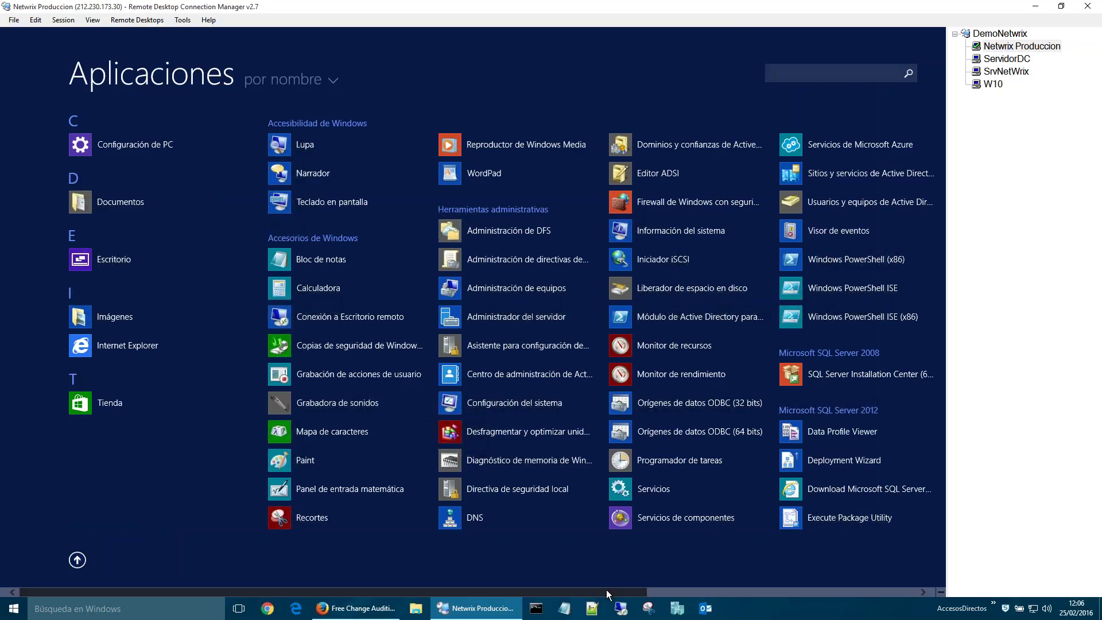
left_click_drag(606, 590, 824, 591)
left_click(678, 408)
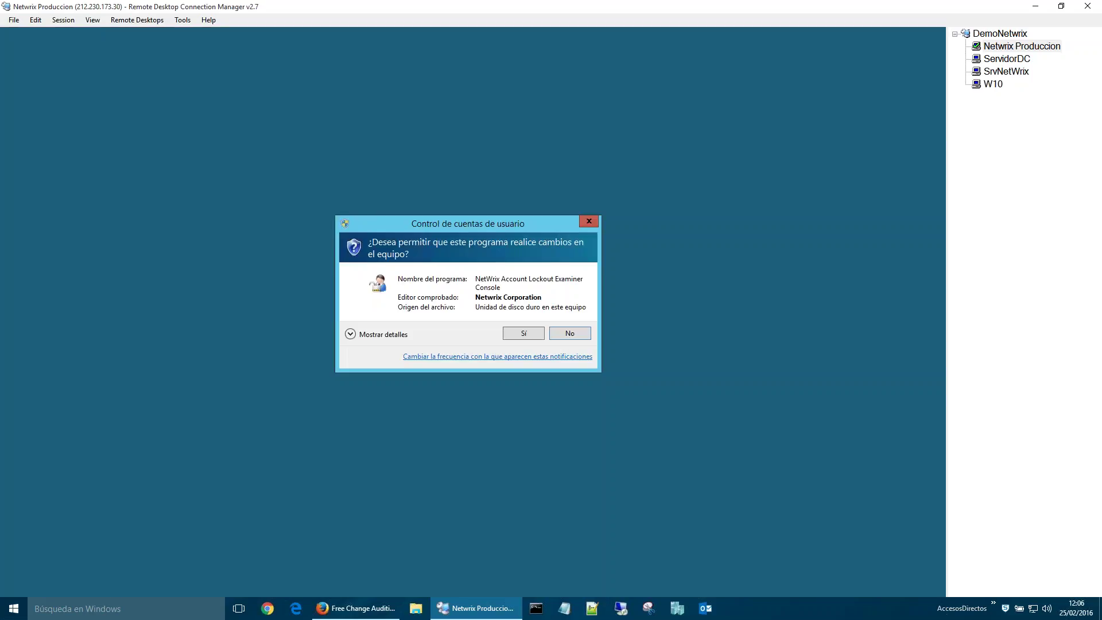
left_click(532, 332)
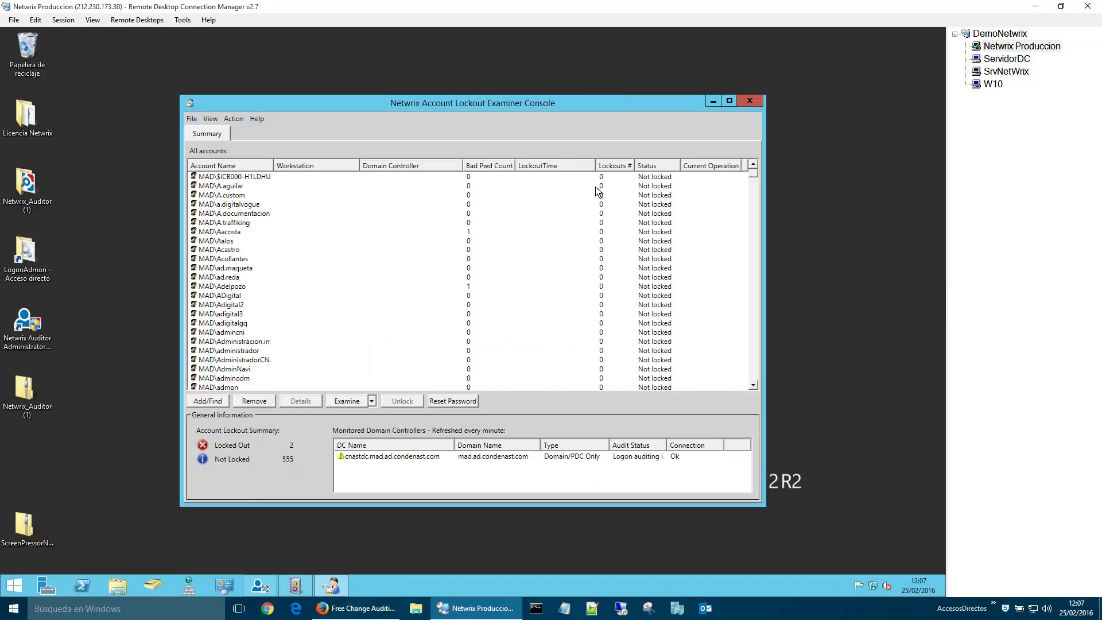
Step: Sort the accounts by Status and examine the workstation and lockout details of the locked-out accounts
left_click(656, 171)
left_click(656, 185)
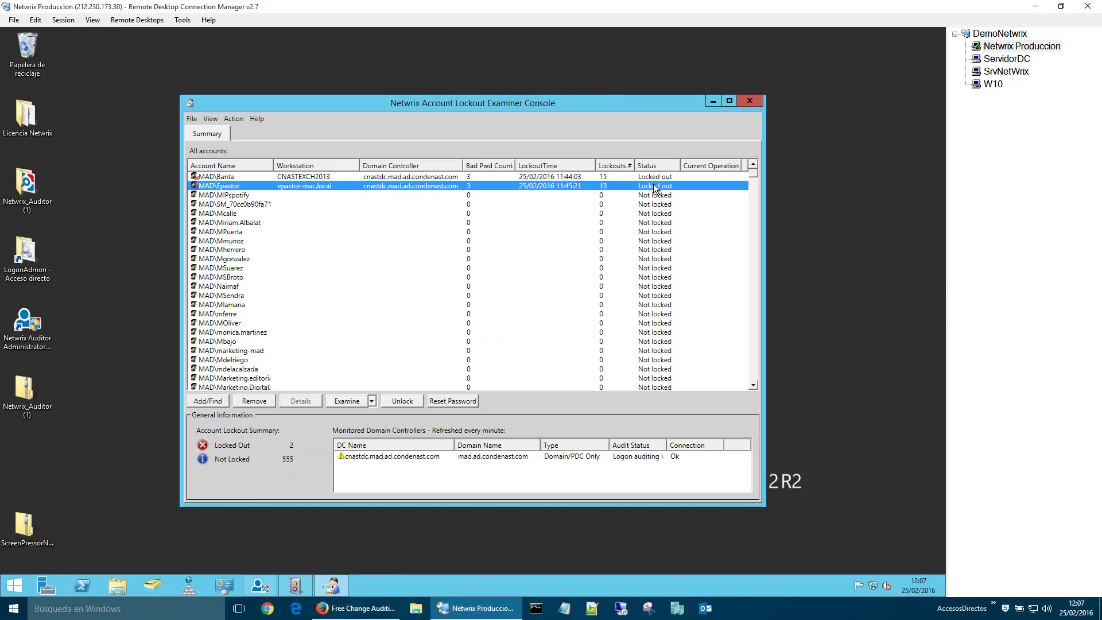
left_click(234, 176)
left_click(232, 187)
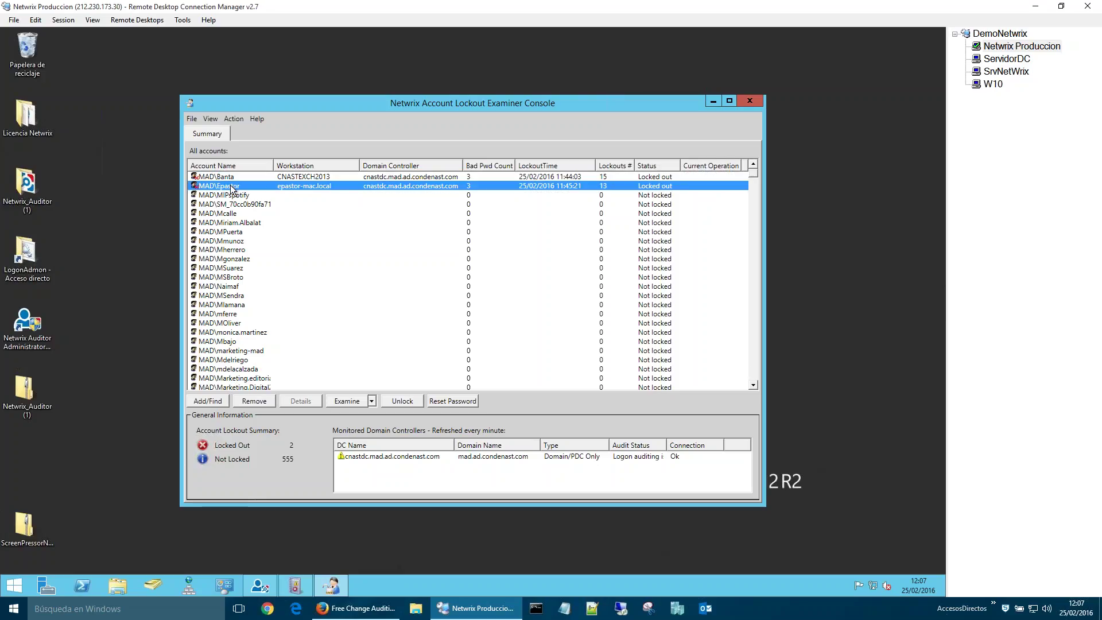
left_click(233, 177)
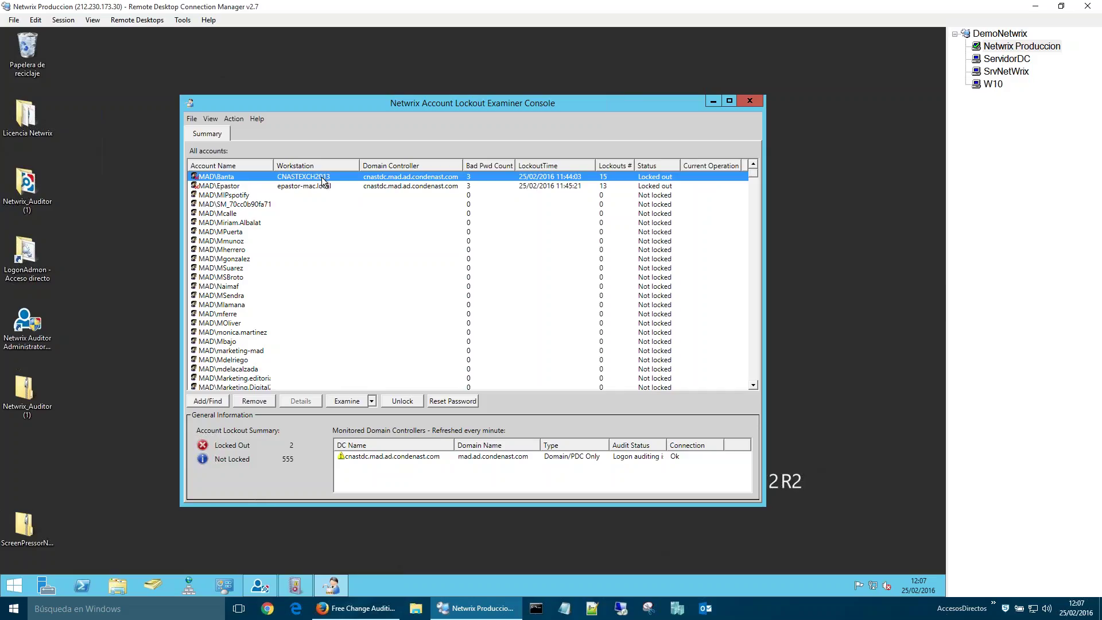
left_click(222, 186)
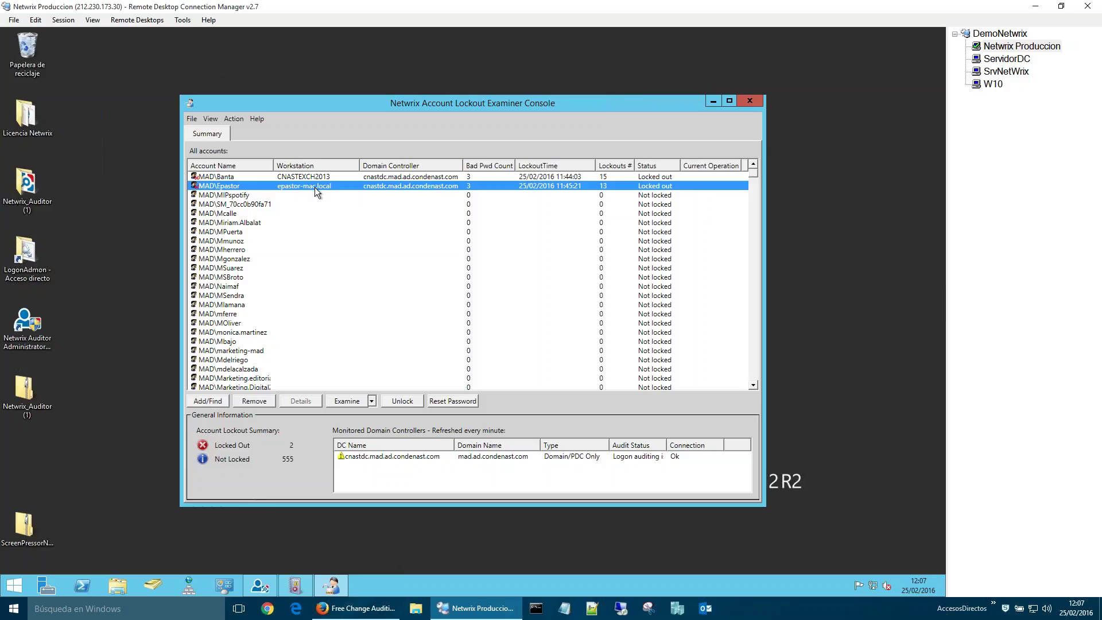
left_click(320, 178)
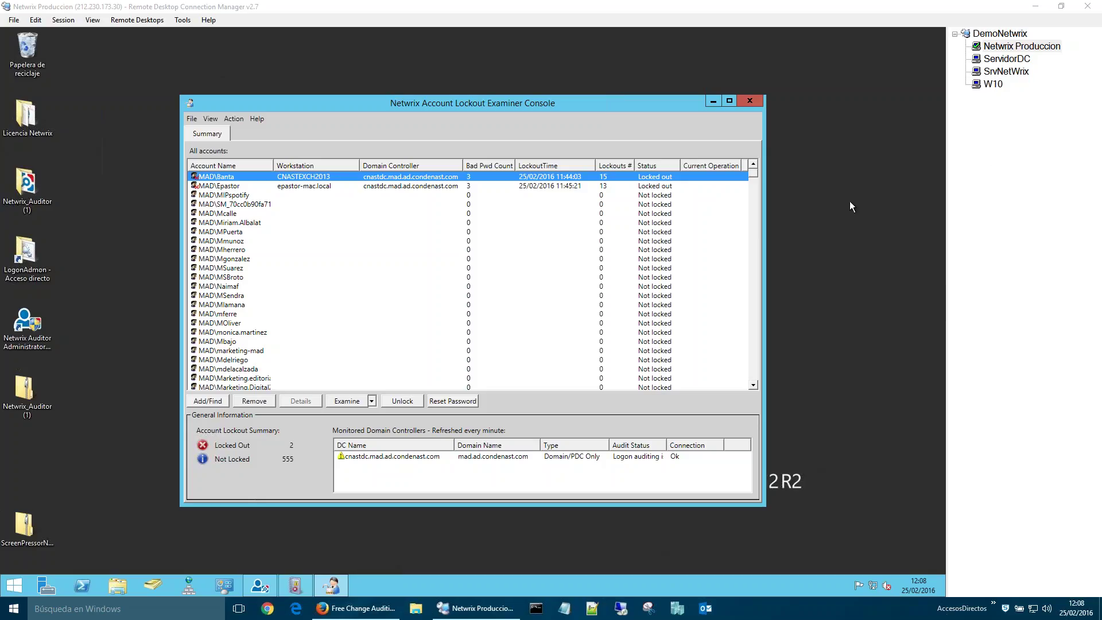
Step: Minimise the Account Lockout Examiner Console and bring back the Netwrix Auditor Administrator Console
left_click(713, 101)
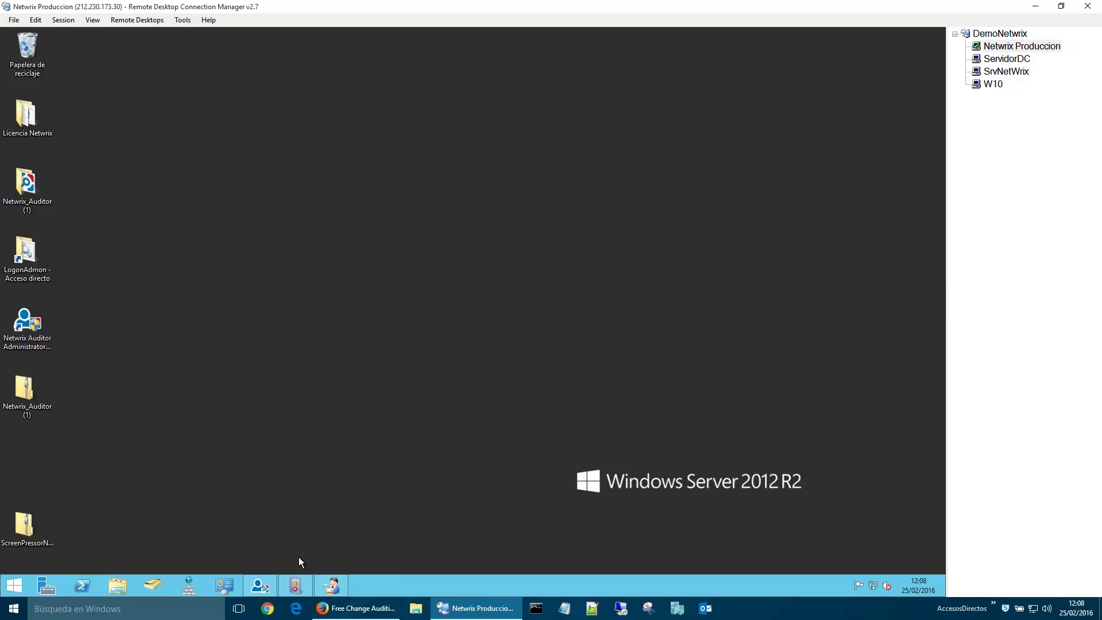
left_click(261, 585)
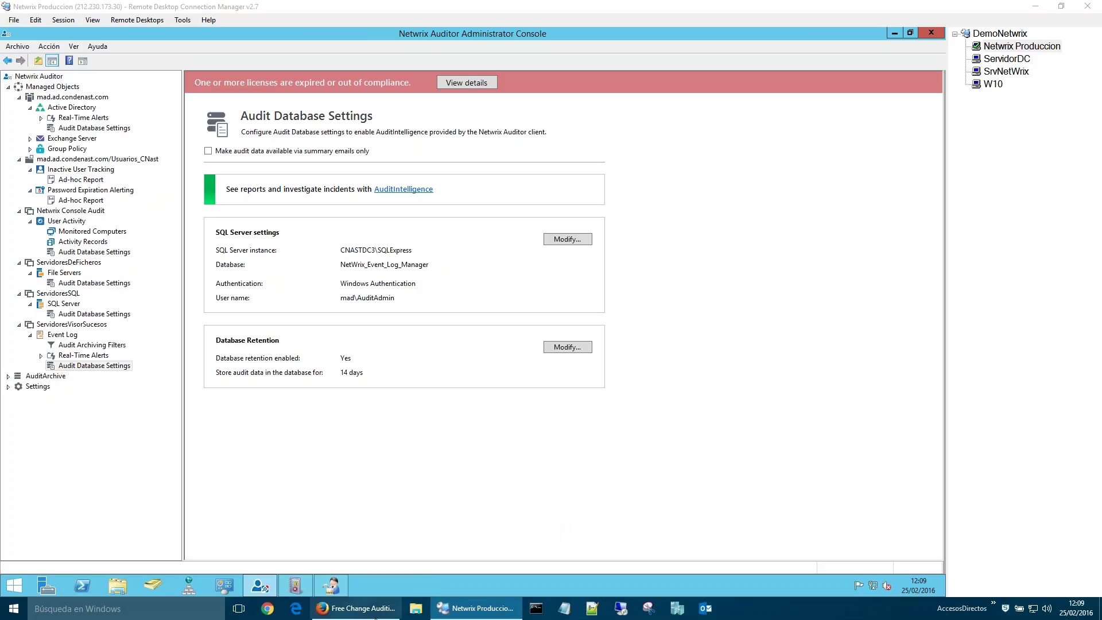
Step: Switch to Firefox, return to the Knowledge Base page and open the Netwrix Auditor free trial page from it
left_click(347, 611)
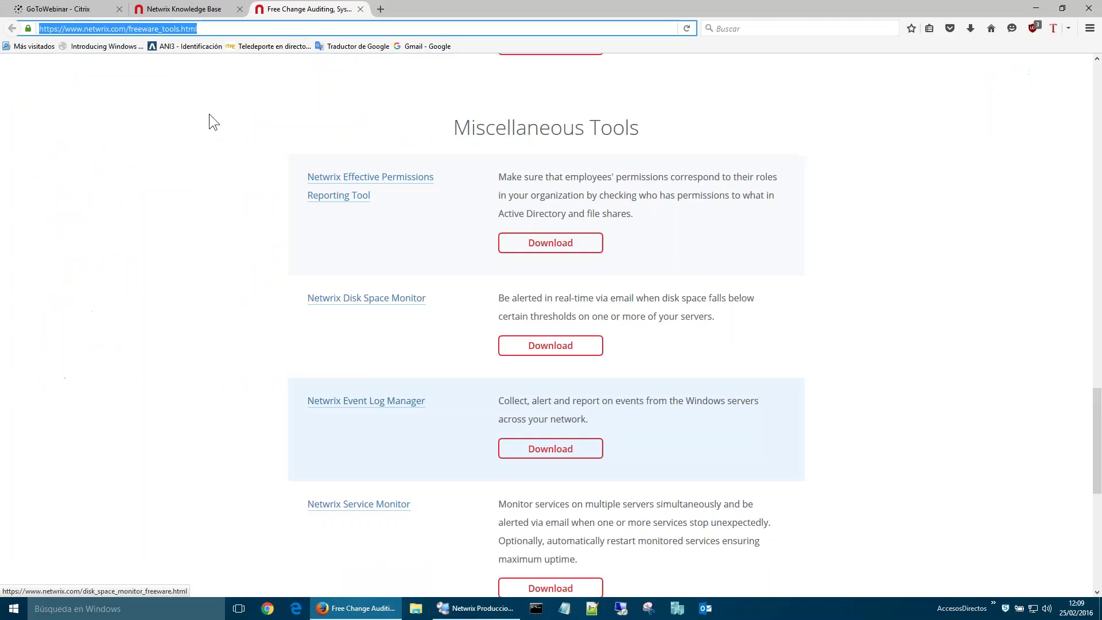
left_click(184, 9)
scroll(621, 111, "up", 4)
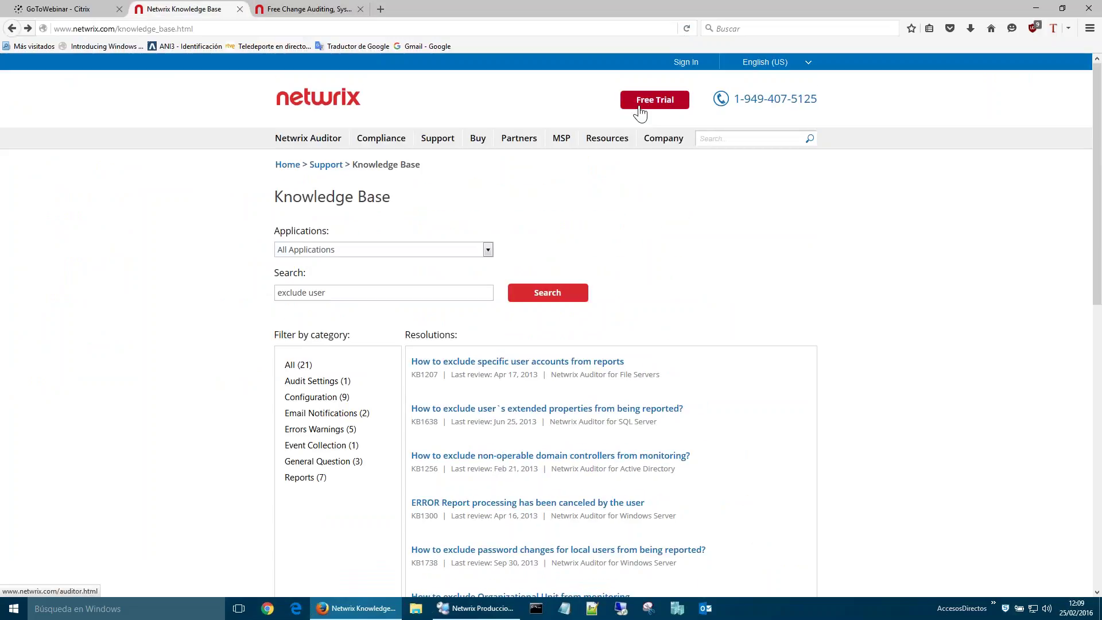
left_click(640, 109)
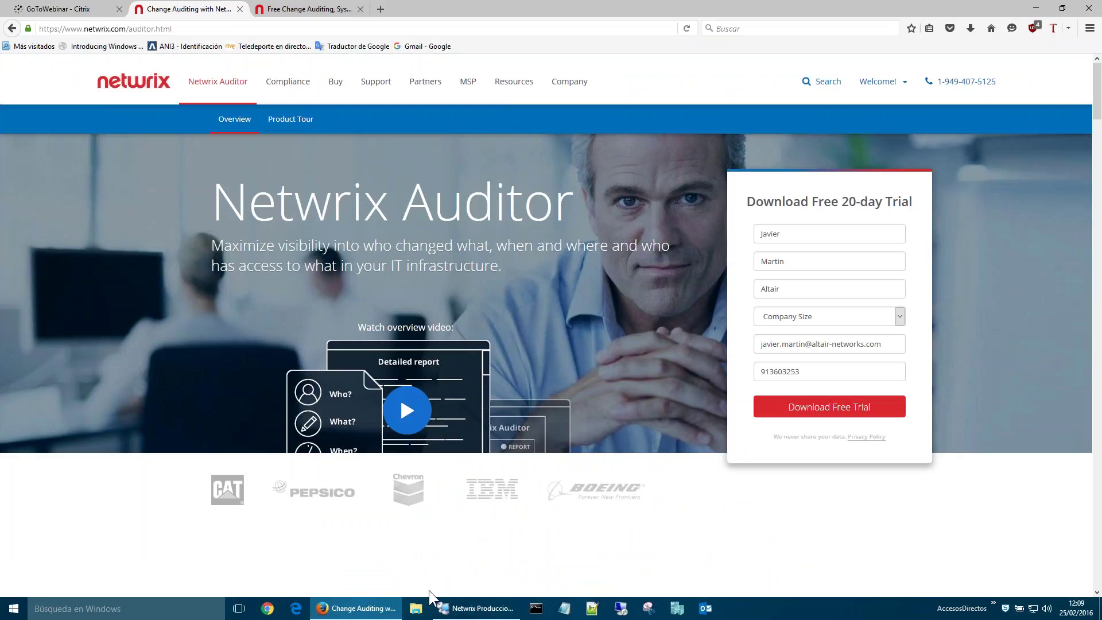
Step: Switch to File Explorer and open the NetWrix folder inside Downloads
right_click(417, 610)
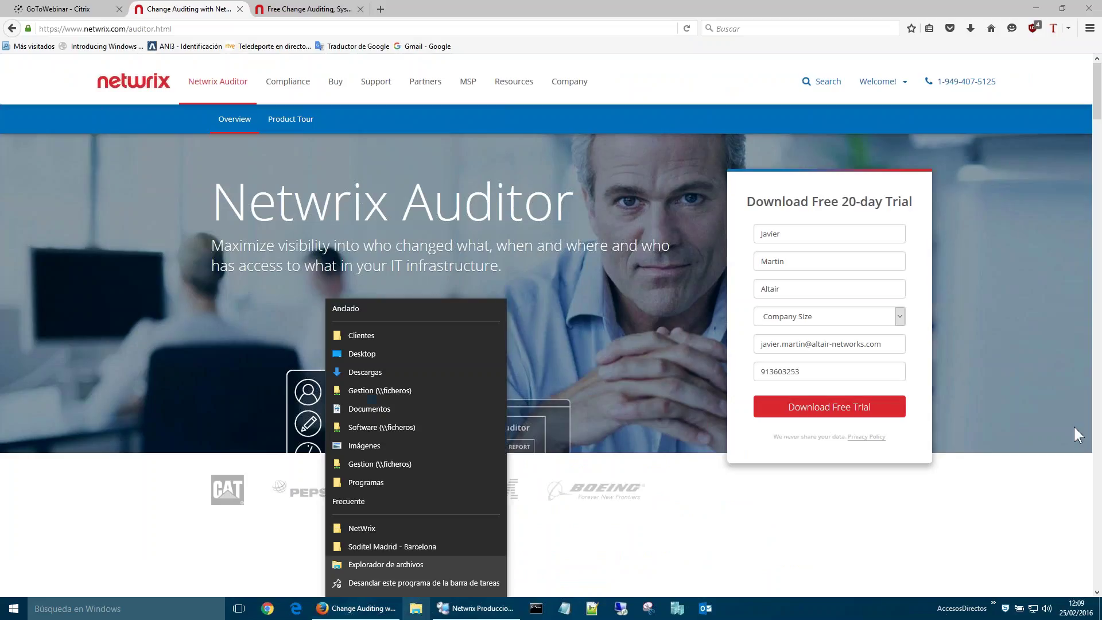
left_click(1082, 196)
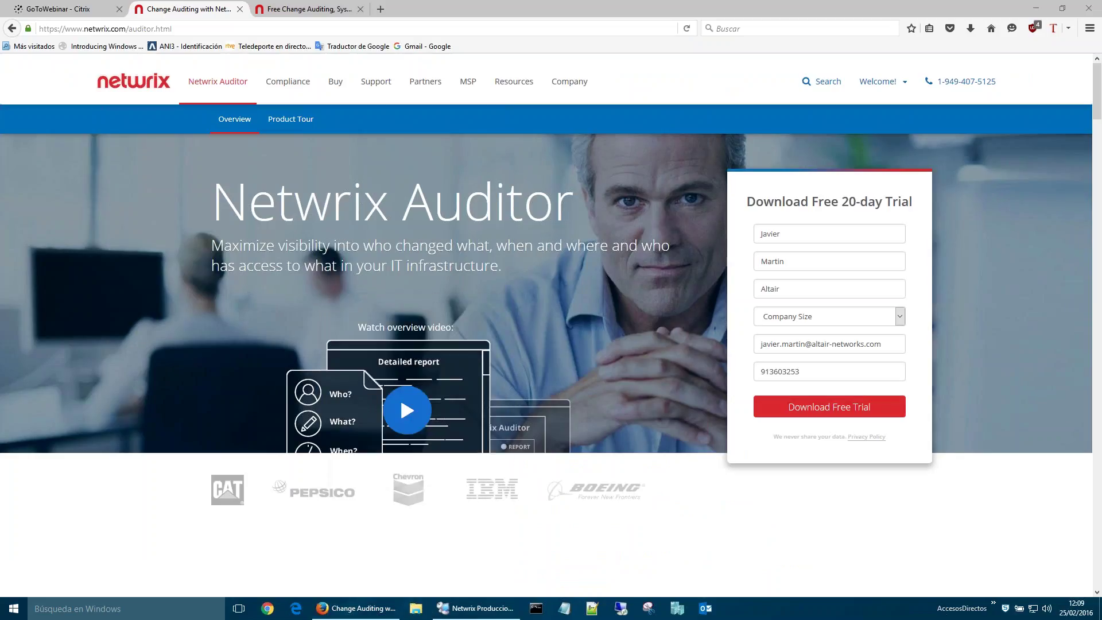
left_click_drag(1101, 172, 590, 80)
double_click(591, 80)
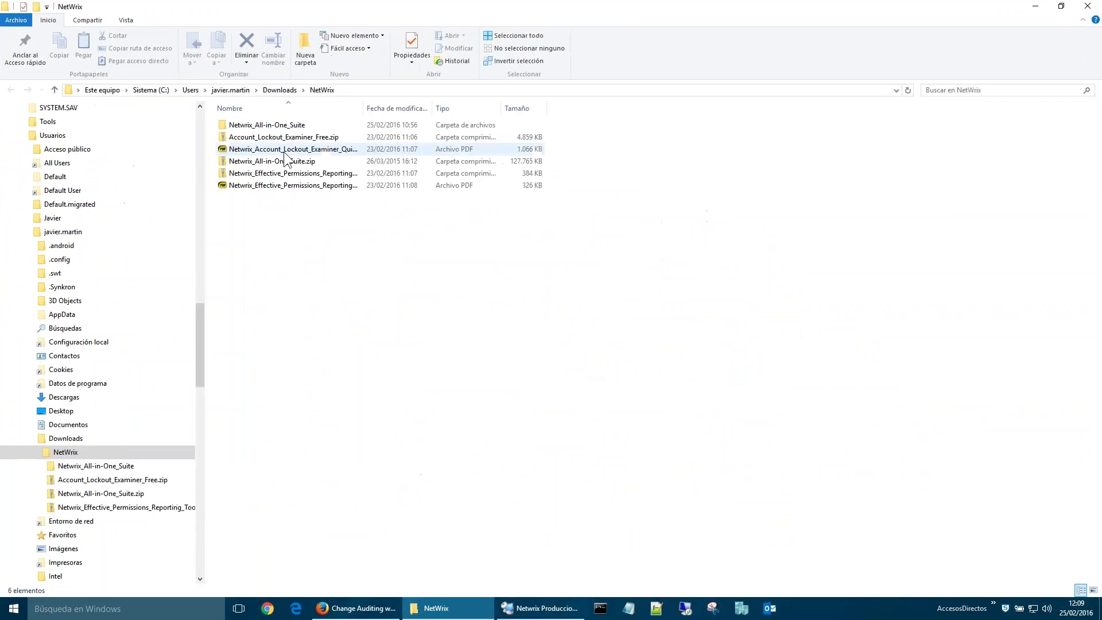
Step: Open the Netwrix Auditor folder under Netwrix_All-in-One_Suite\Documentation and widen the name column to fit the full file names
left_click(271, 162)
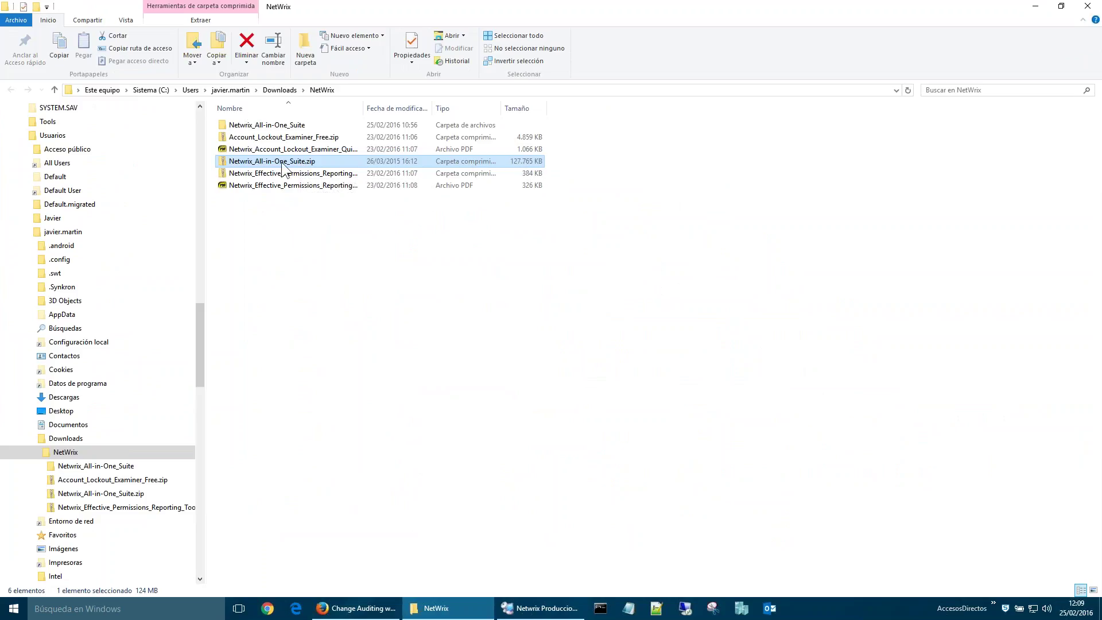
double_click(272, 125)
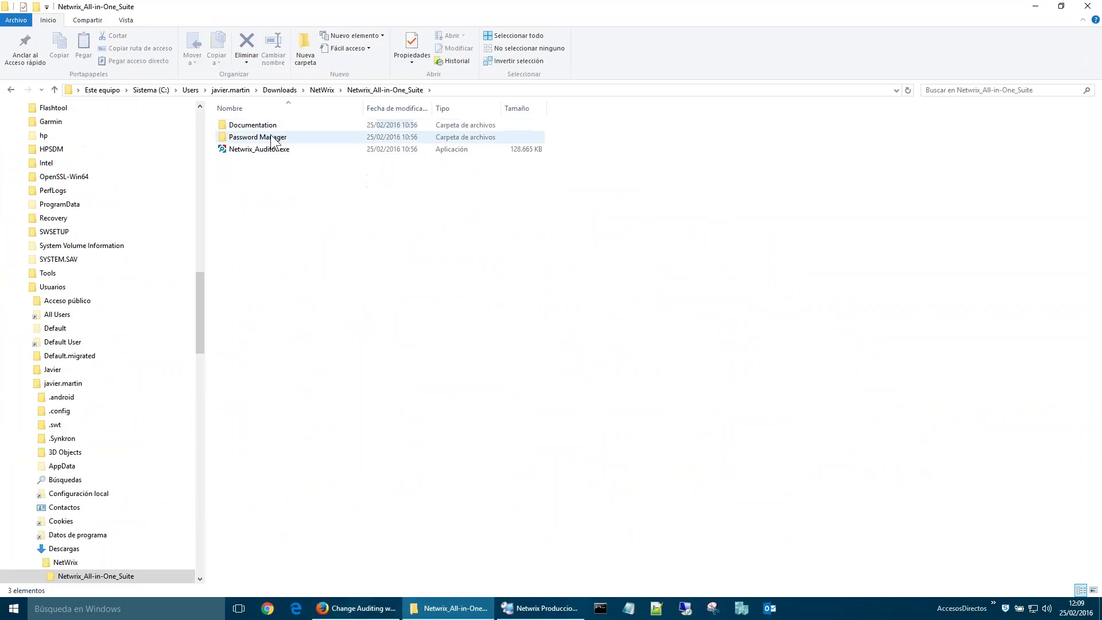
double_click(270, 126)
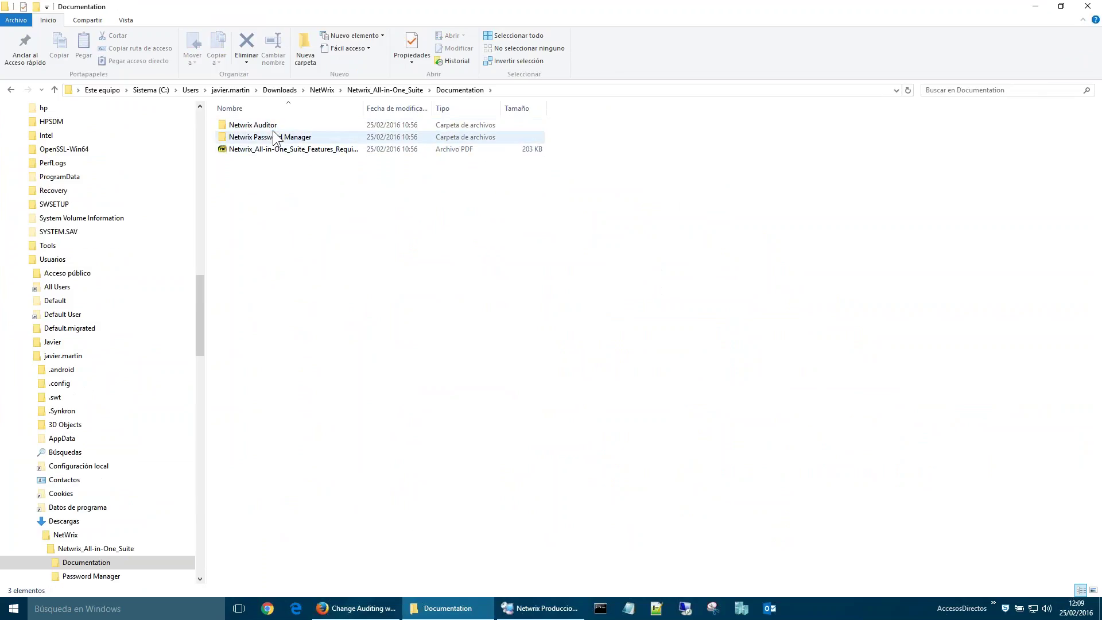
left_click(269, 128)
double_click(270, 126)
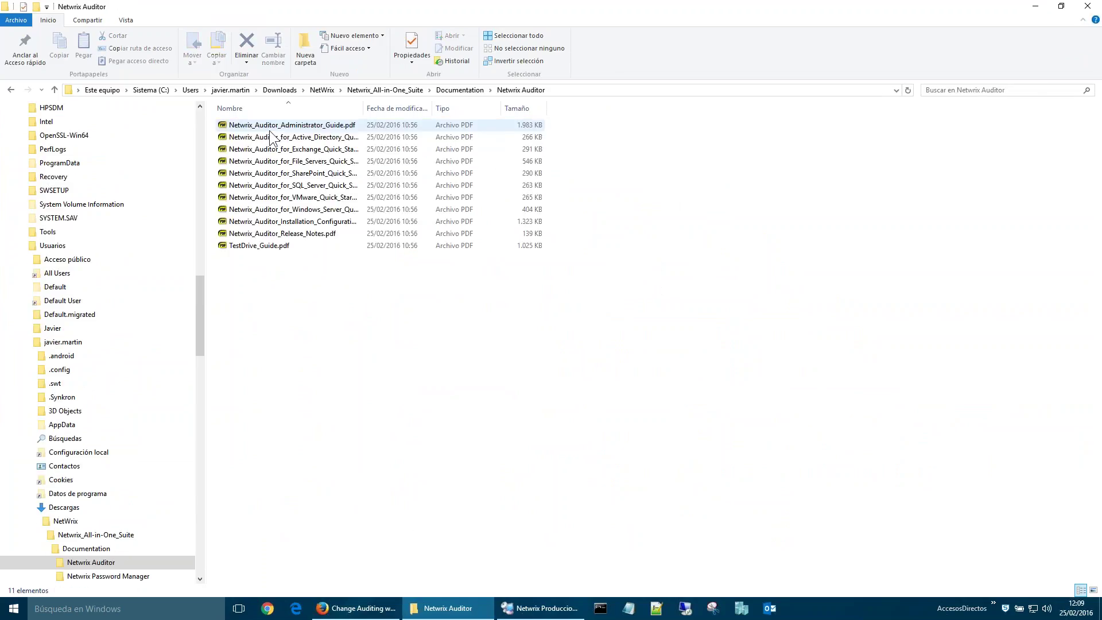
double_click(363, 112)
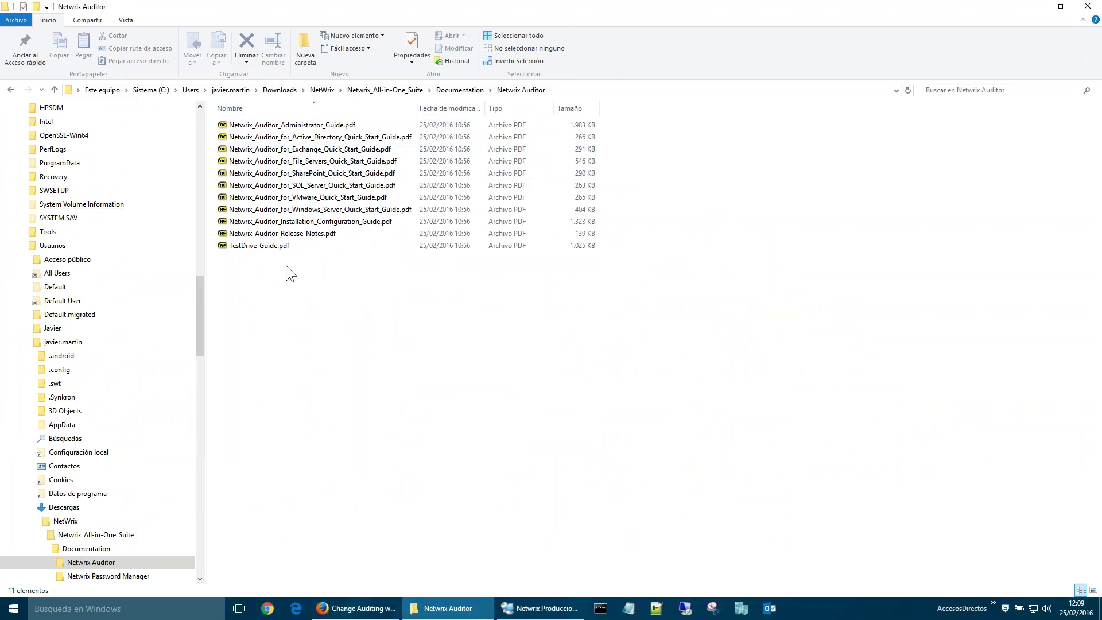
Step: Return to the Netwrix_All-in-One_Suite folder and select the Netwrix_Auditor.exe installer
left_click_drag(201, 314, 202, 353)
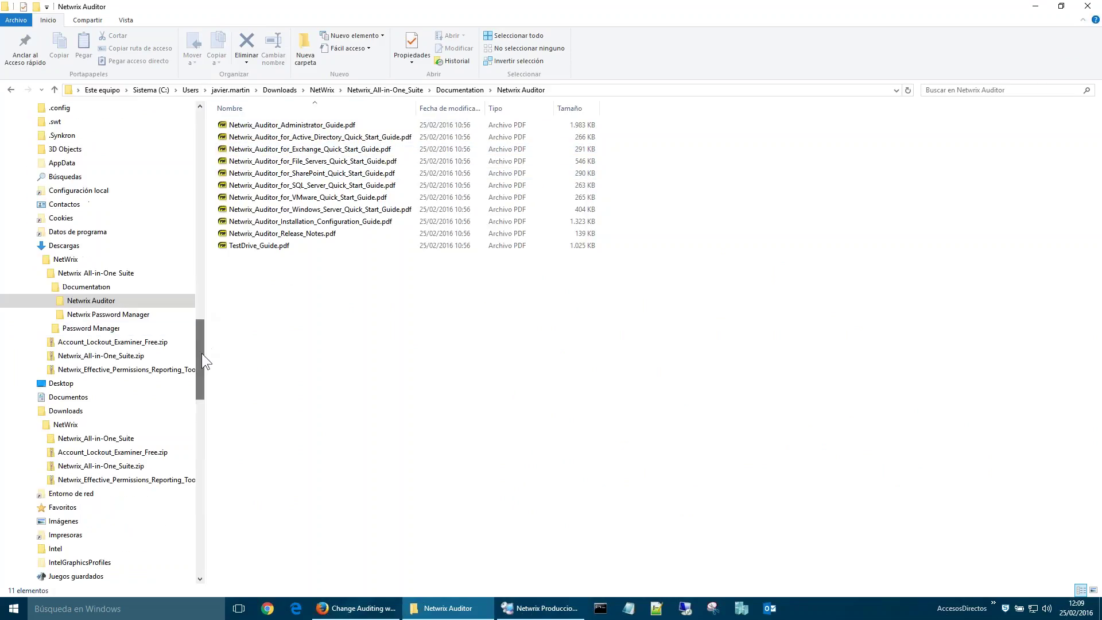
left_click(86, 287)
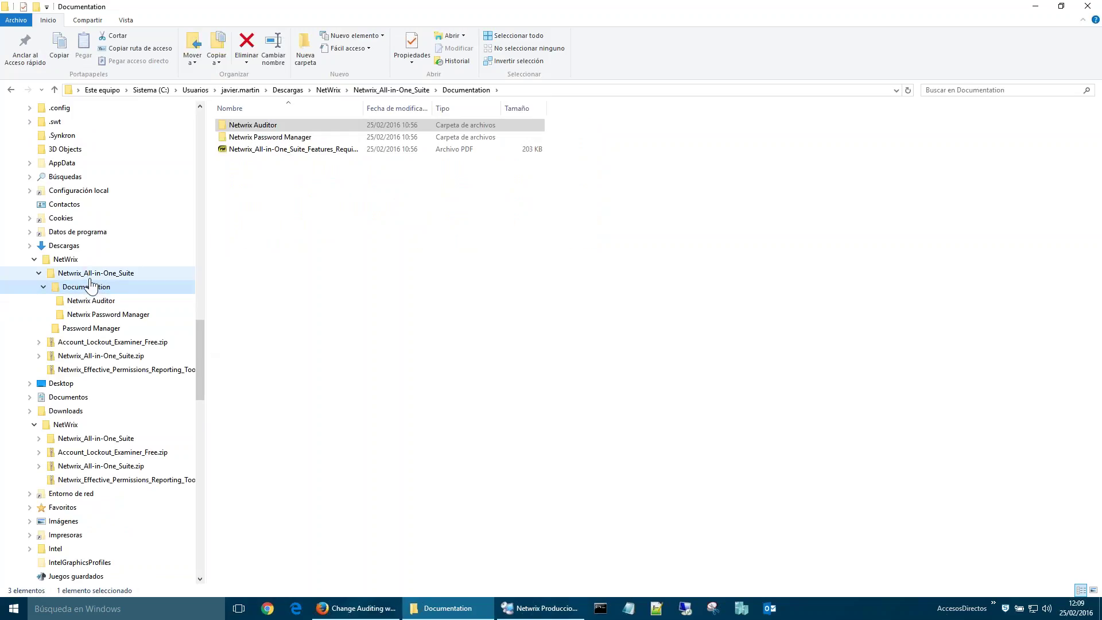
left_click(90, 275)
left_click(284, 151)
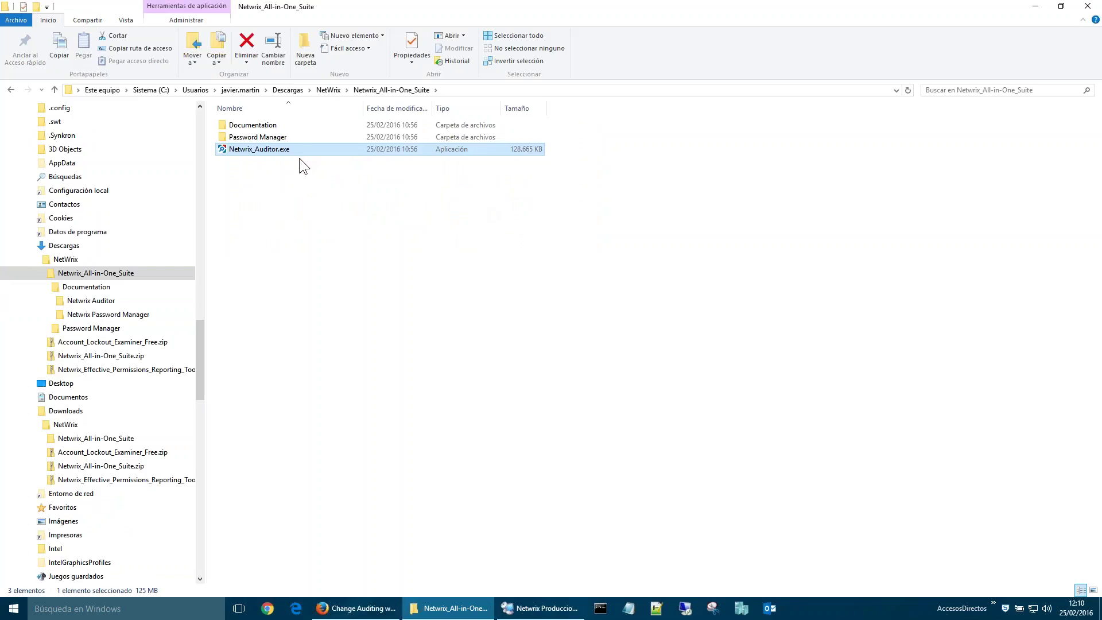
Step: Go back to the Netwrix Auditor documentation folder and open Netwrix_Auditor_for_VMware_Quick_Start_Guide.pdf
left_click(95, 288)
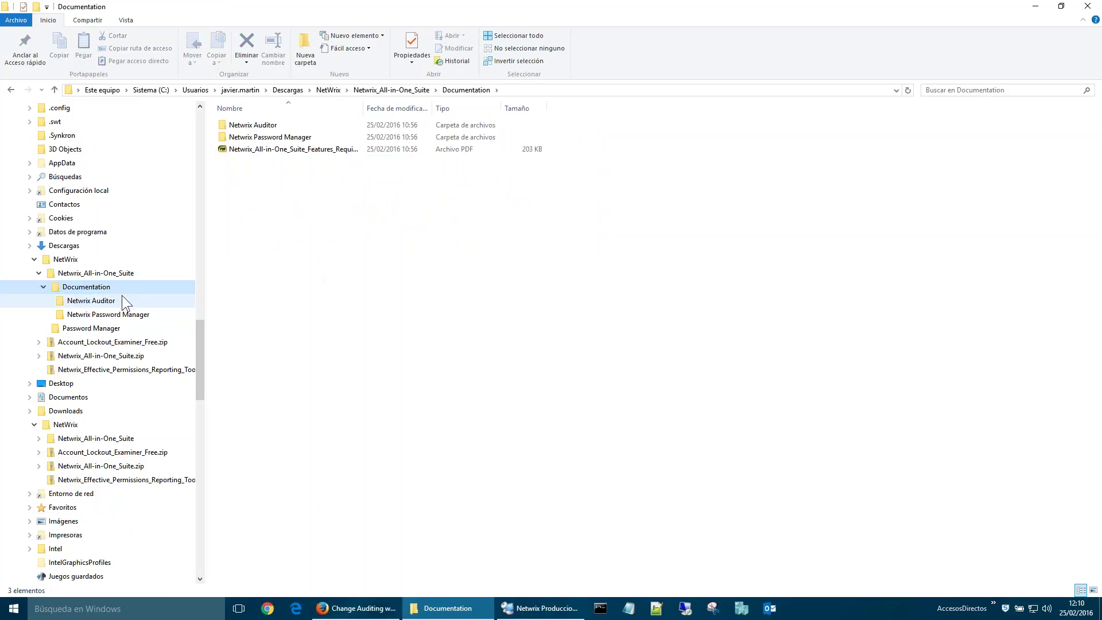
left_click(91, 300)
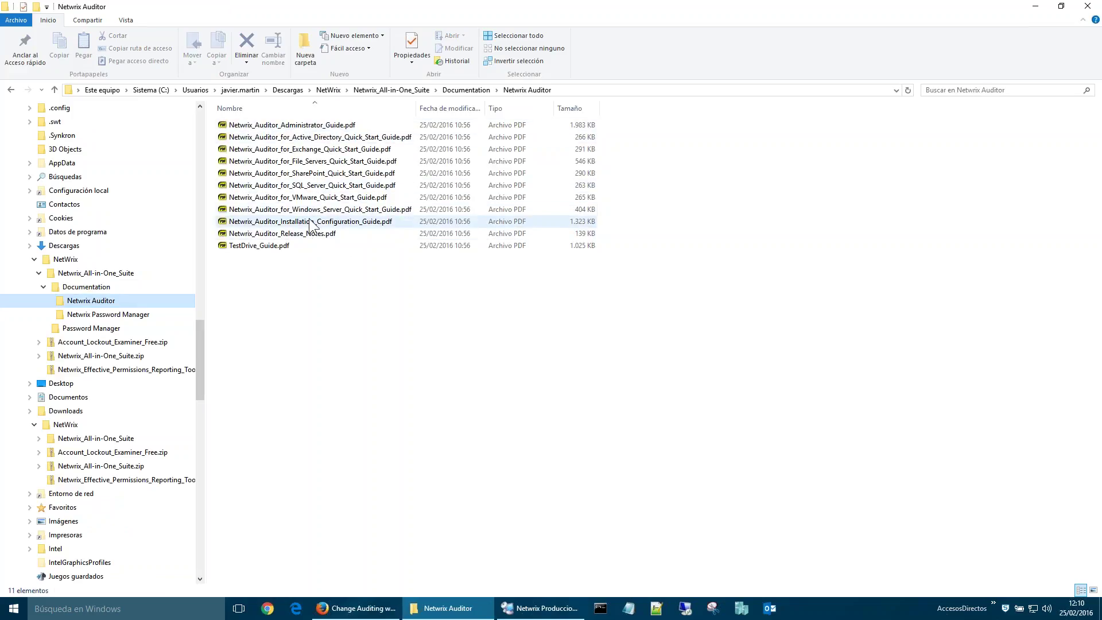
left_click(316, 140)
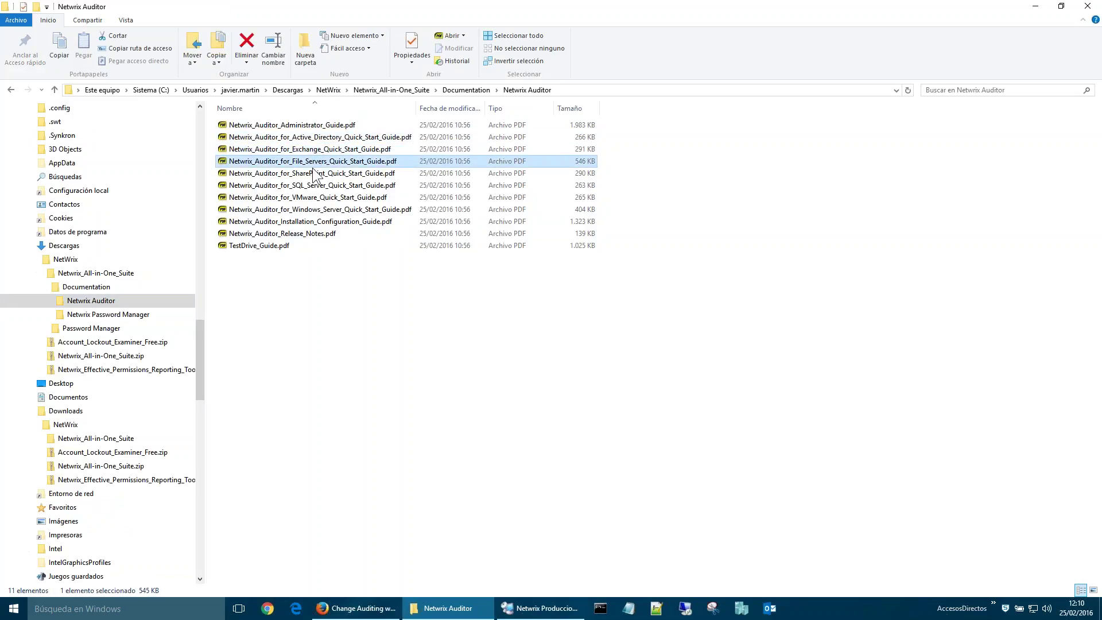
left_click(312, 173)
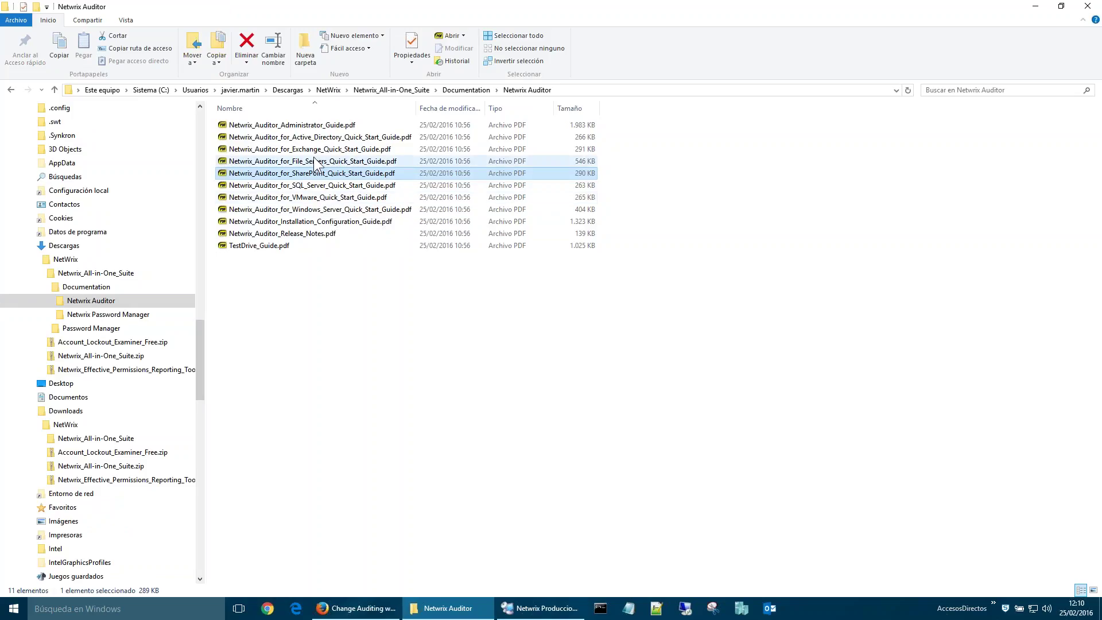
left_click(316, 197)
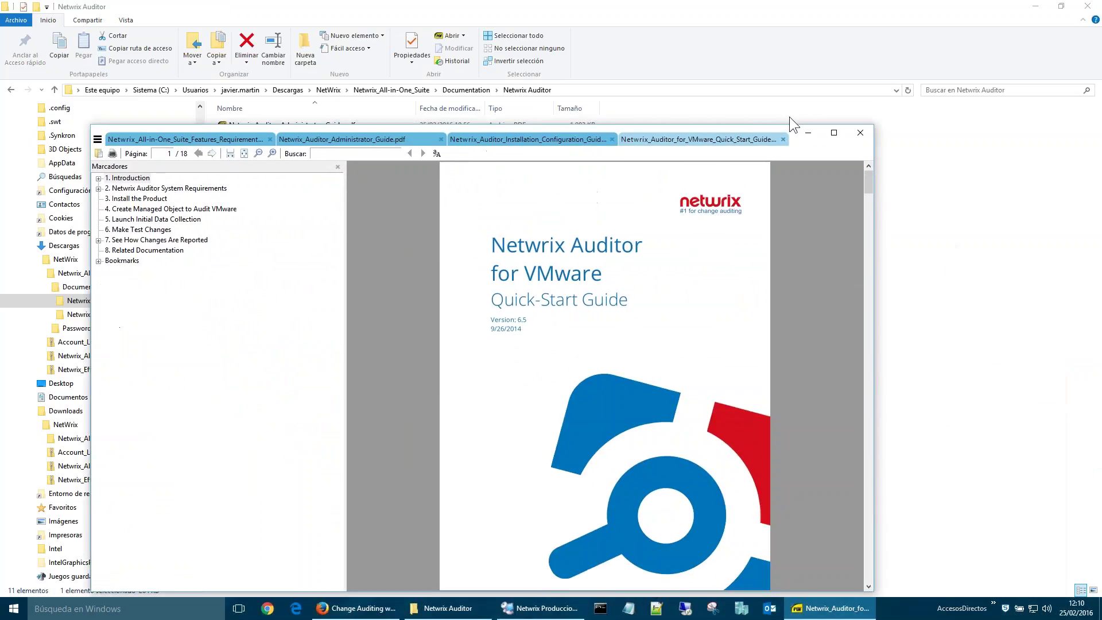
Step: Maximise the PDF viewer and examine the guide's Netwrix Auditor System Requirements section, including hardware and software requirements
left_click(163, 172)
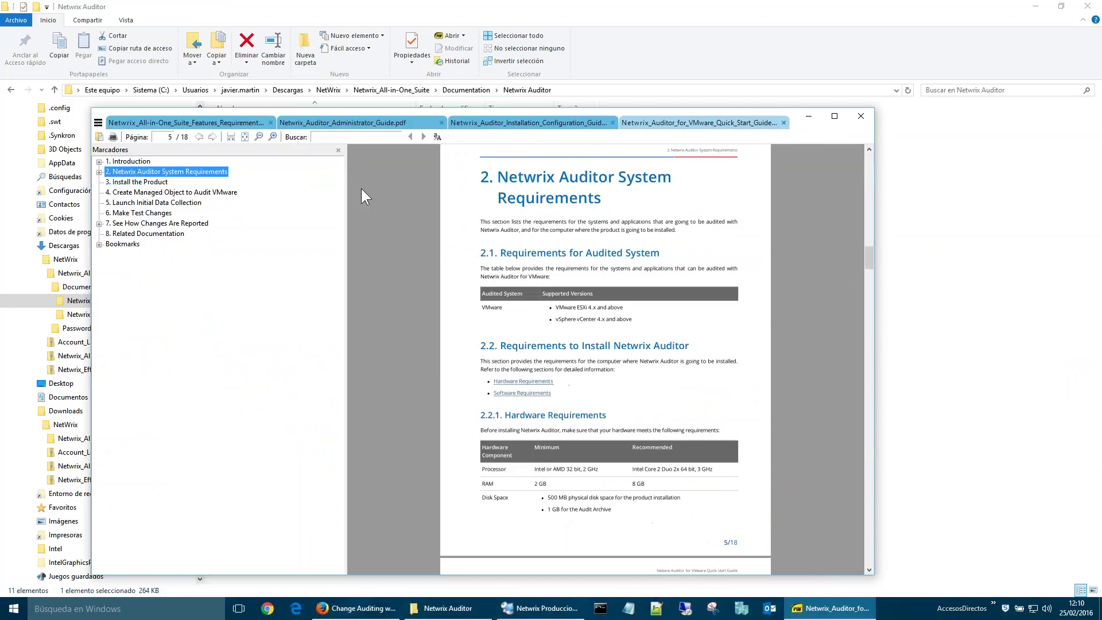
double_click(556, 110)
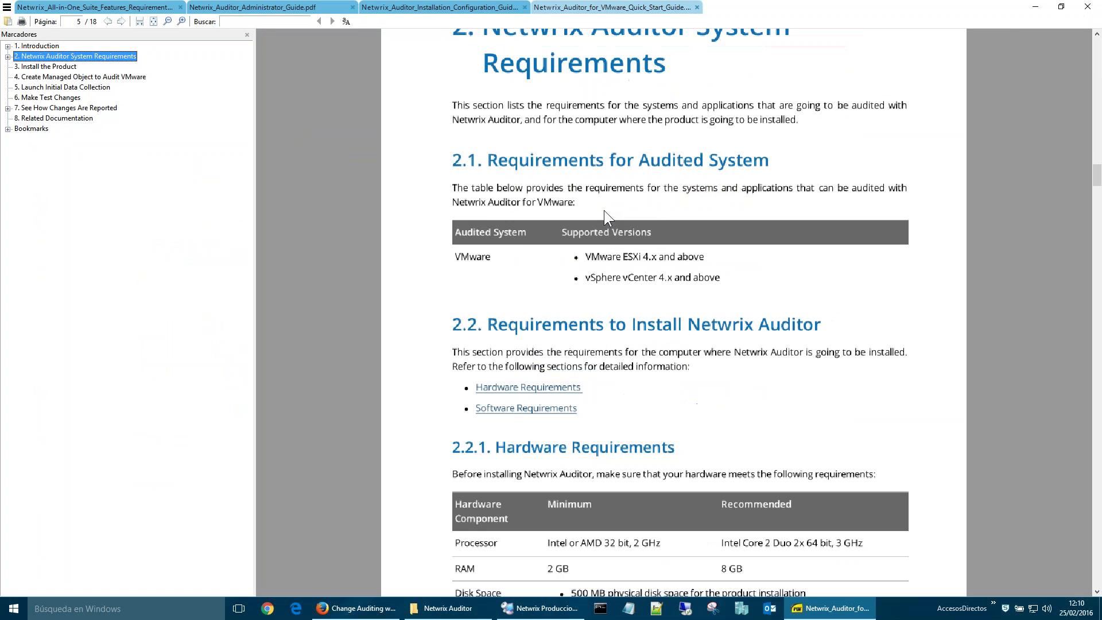
scroll(603, 210, "up", 1)
scroll(706, 234, "down", 6)
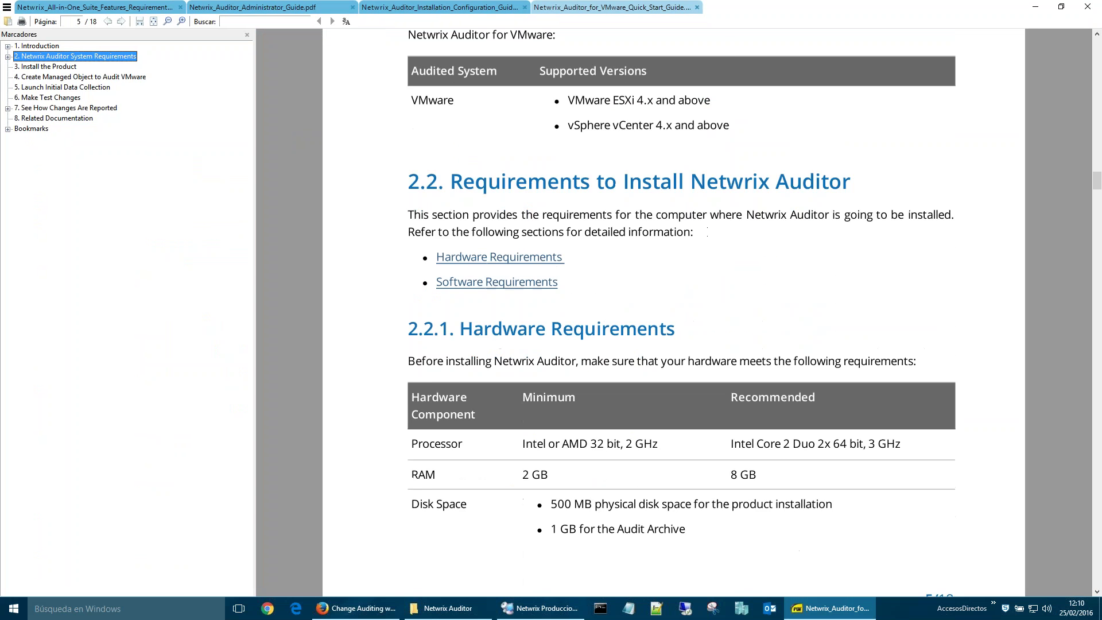
scroll(594, 201, "down", 6)
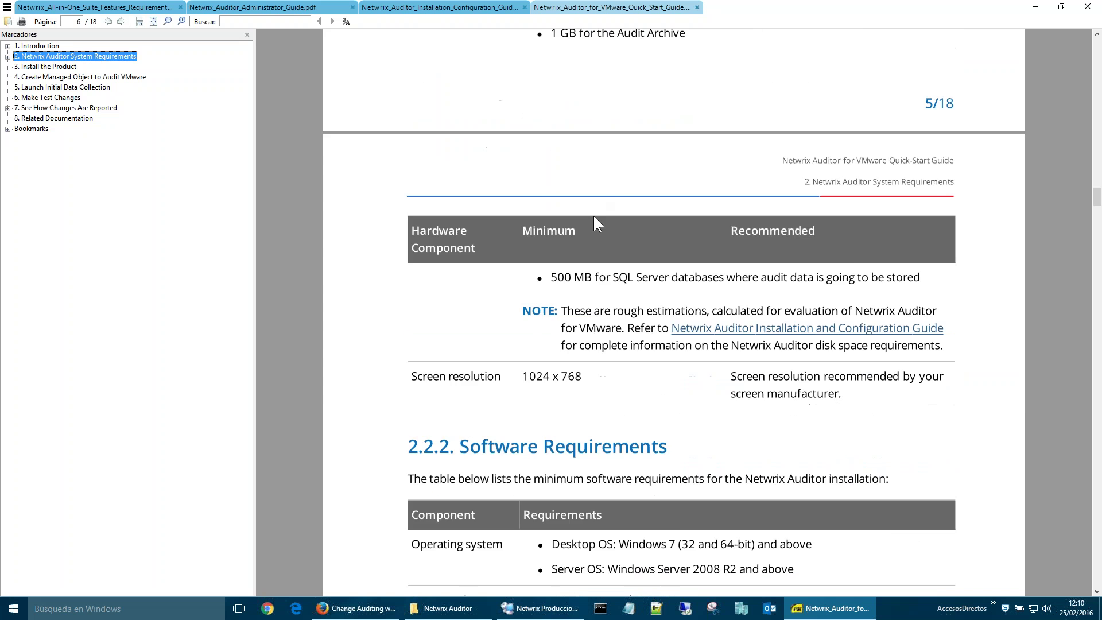
scroll(594, 218, "down", 6)
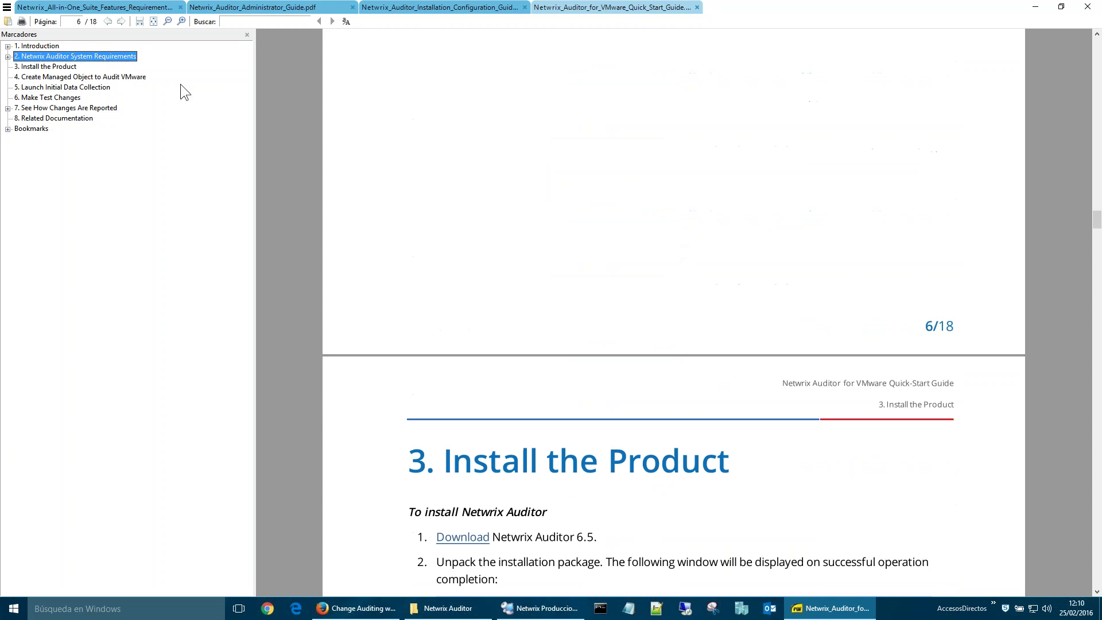
Step: Examine the guide's sections on creating a Managed Object to audit VMware and launching the initial data collection
left_click(92, 78)
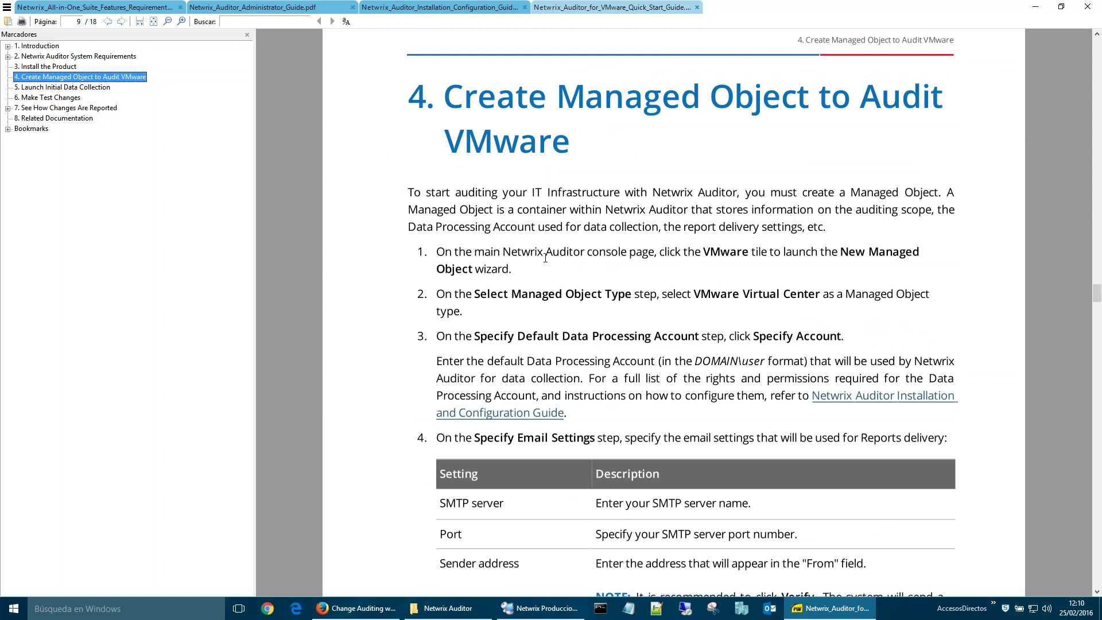
scroll(545, 257, "down", 4)
scroll(545, 258, "down", 6)
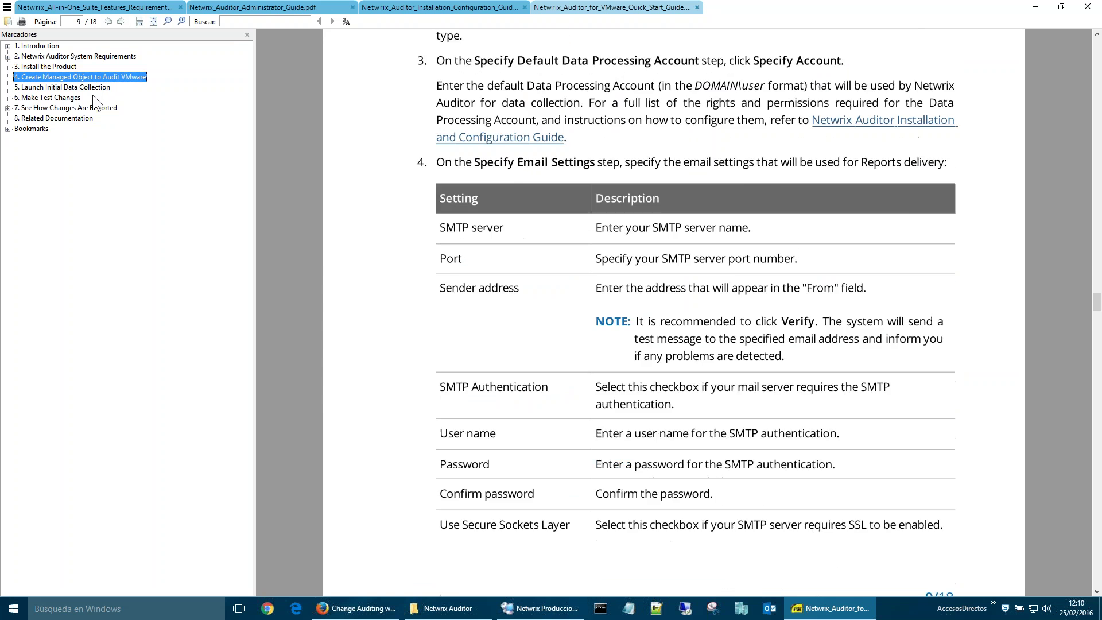
left_click(57, 97)
left_click(63, 87)
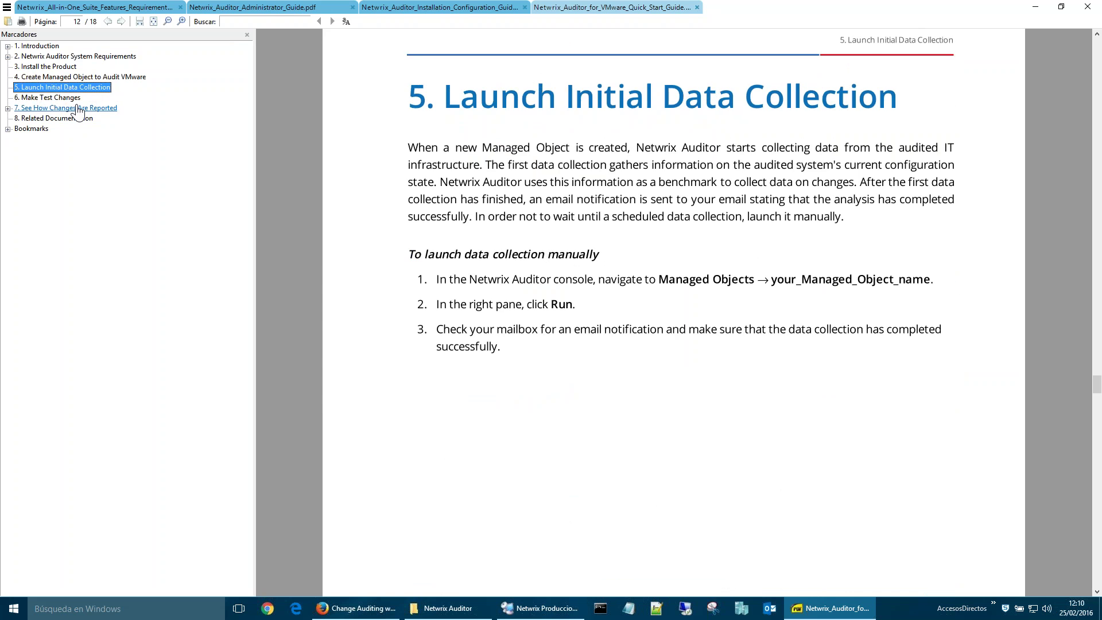
Step: Review the guide's See How Changes Are Reported section with its subsections, and minimise the PDF viewer
left_click(72, 109)
left_click(7, 109)
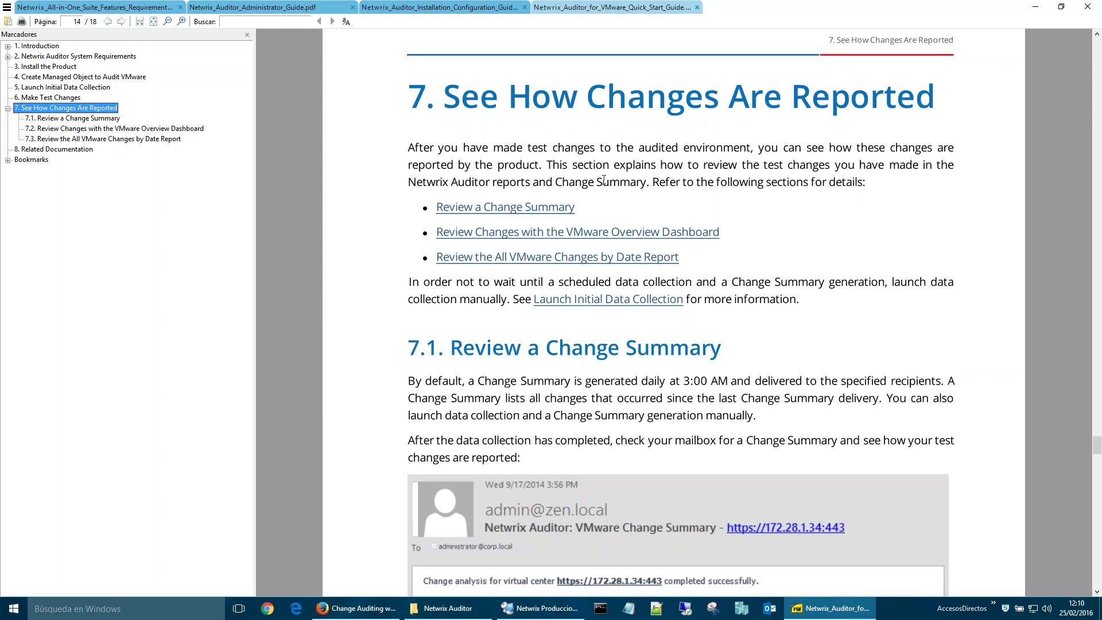
scroll(603, 180, "down", 10)
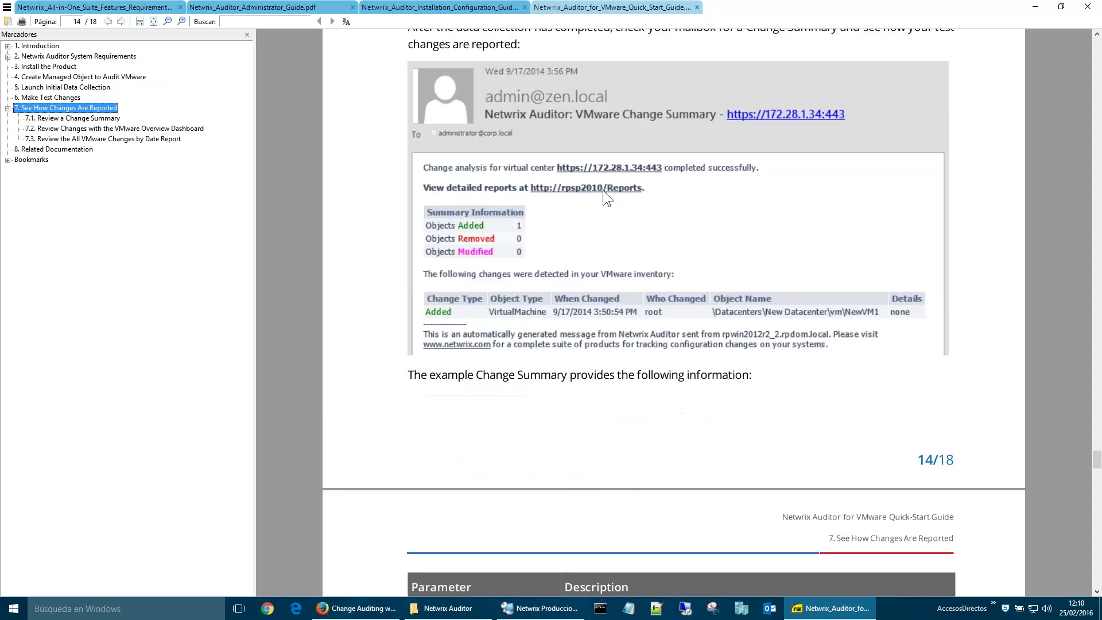
scroll(602, 195, "down", 10)
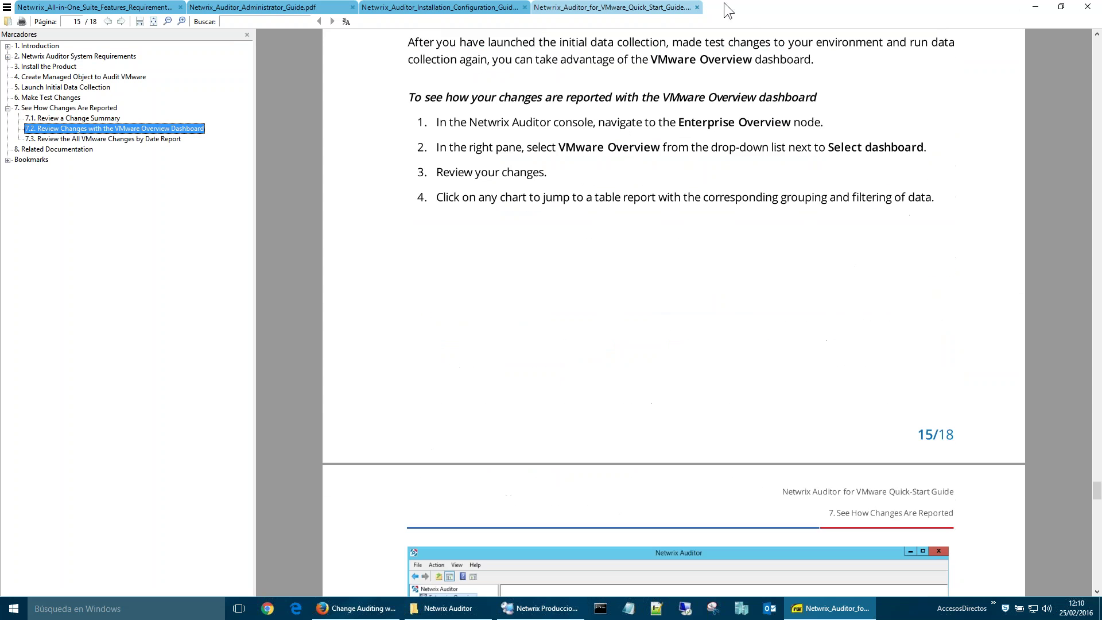
left_click(1035, 7)
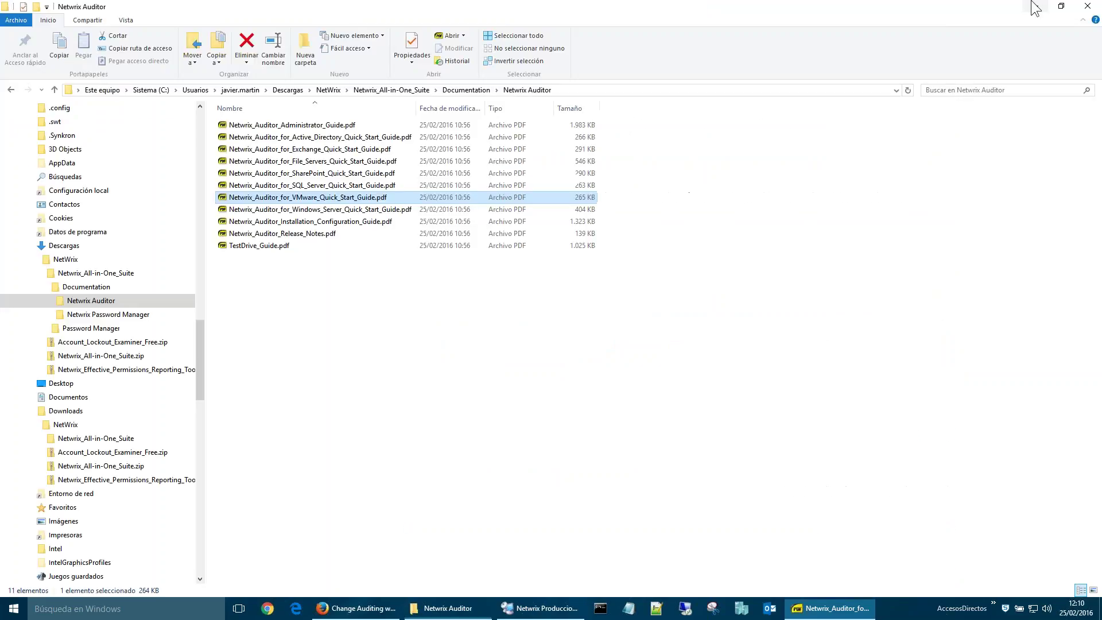
Step: Open TestDrive_Guide.pdf, read through it to the last page and minimise the PDF viewer
left_click(264, 246)
double_click(264, 247)
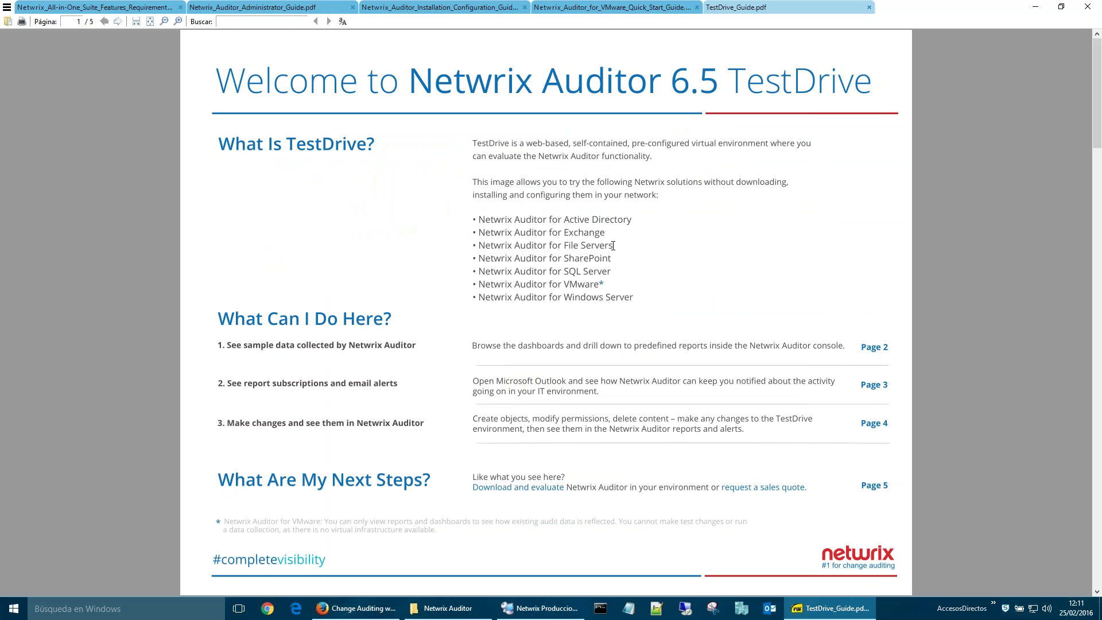
scroll(613, 246, "down", 3)
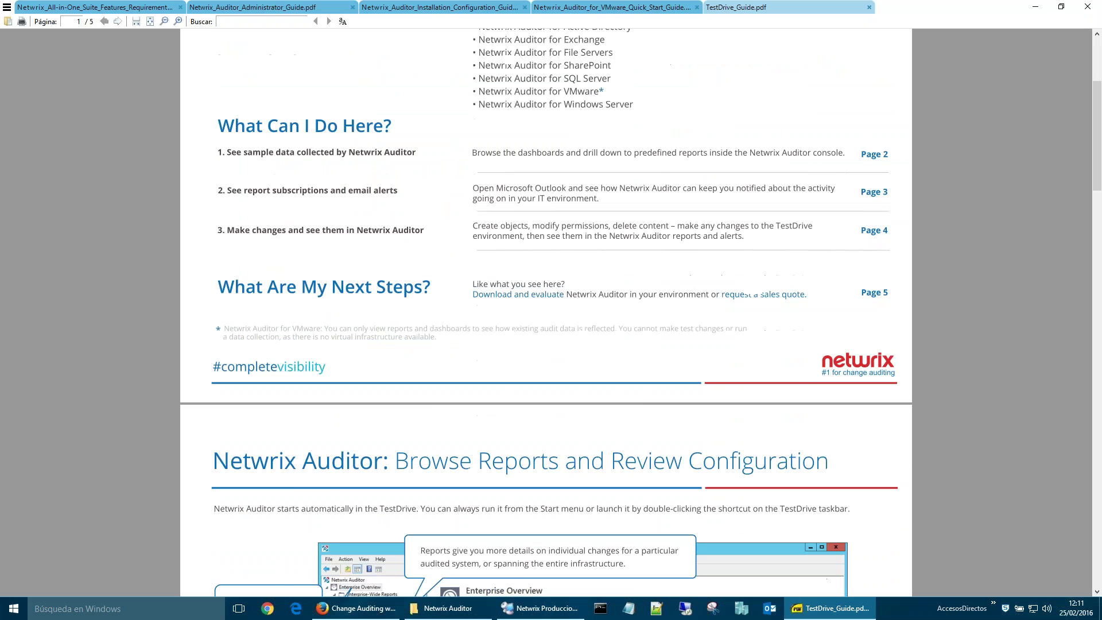
scroll(578, 344, "down", 12)
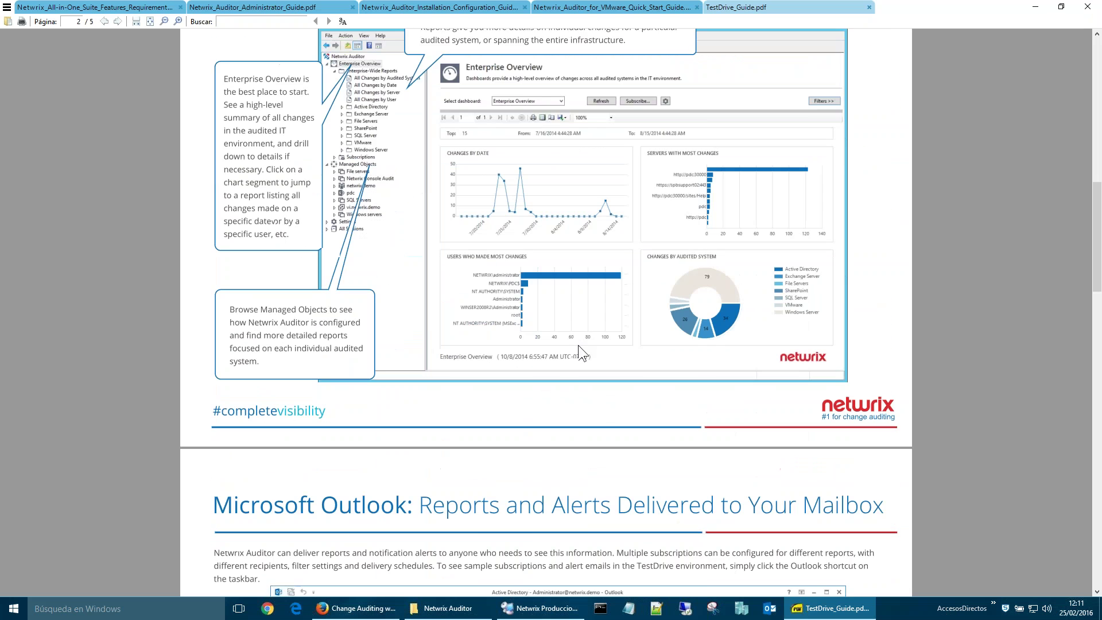
scroll(577, 345, "down", 3)
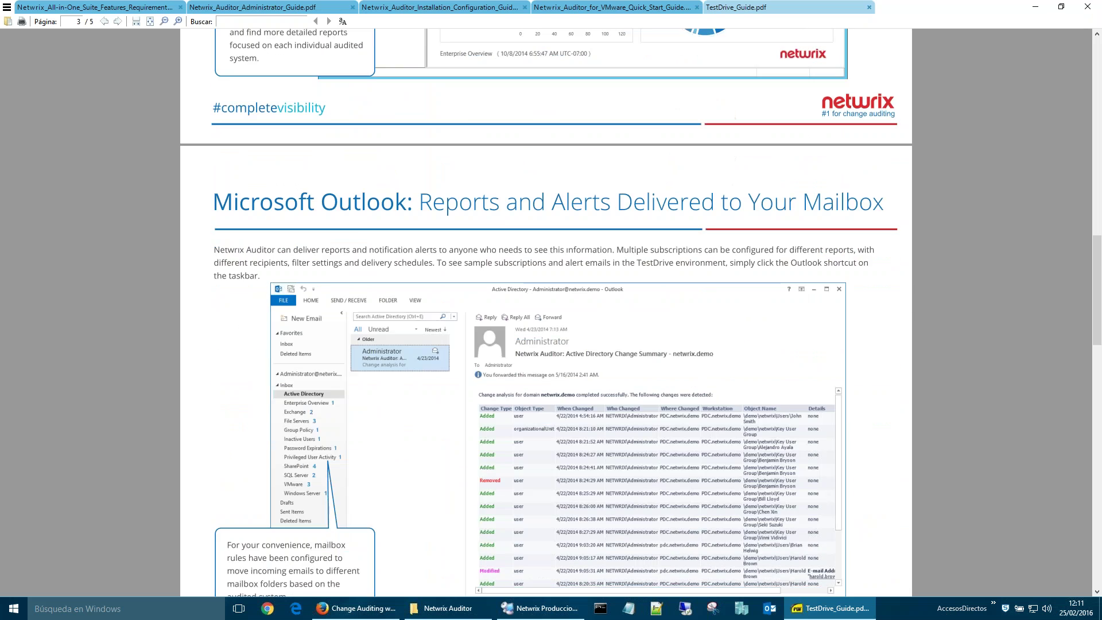
scroll(826, 261, "down", 14)
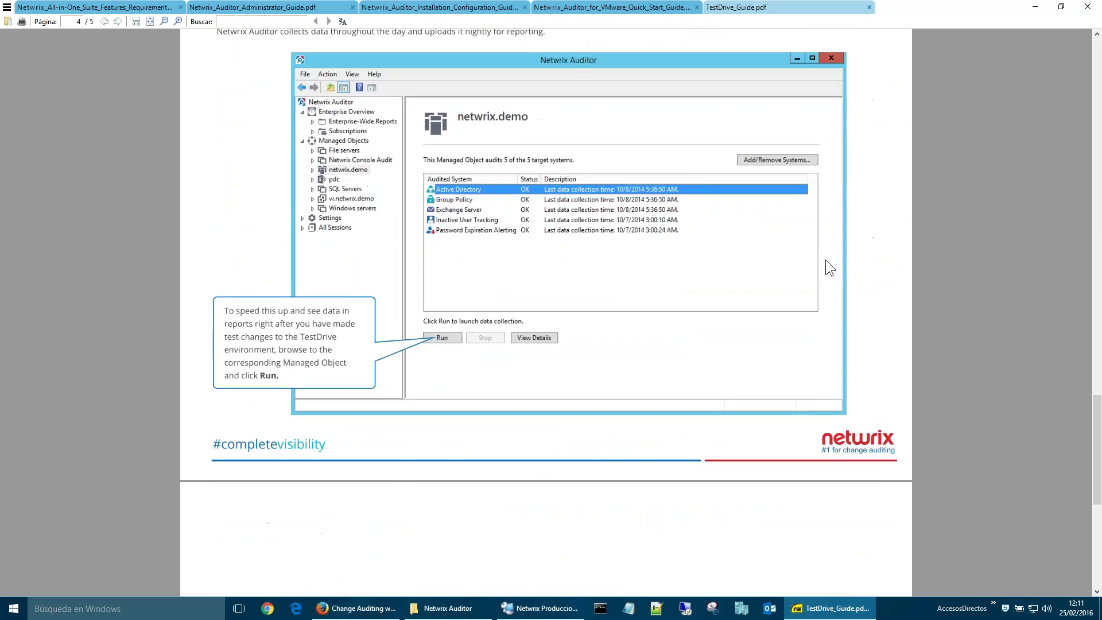
scroll(825, 259, "down", 8)
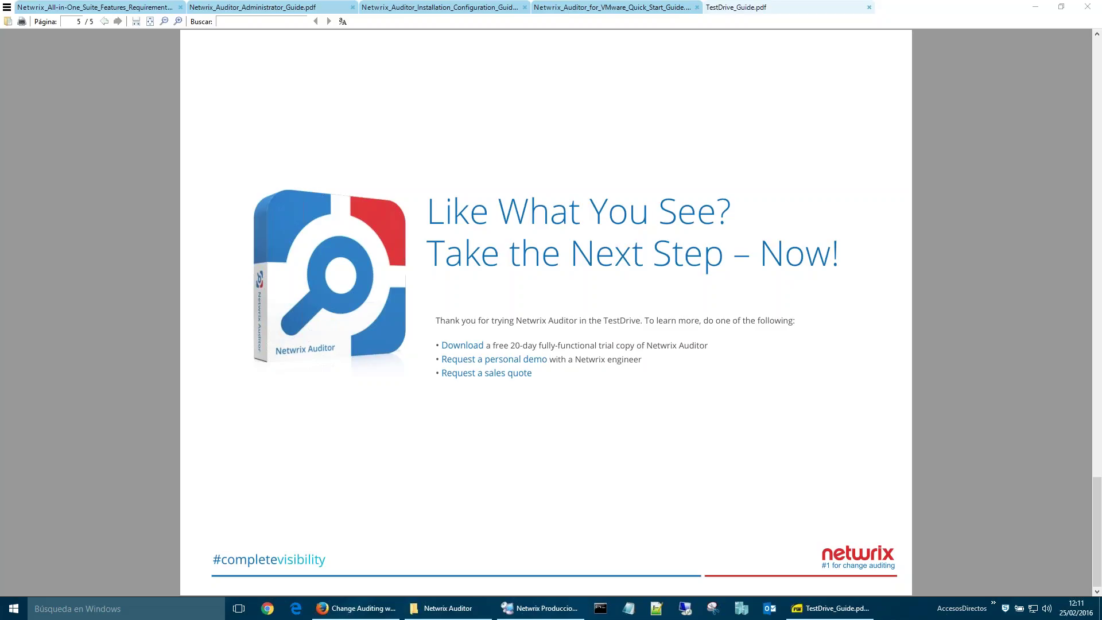
left_click(1035, 7)
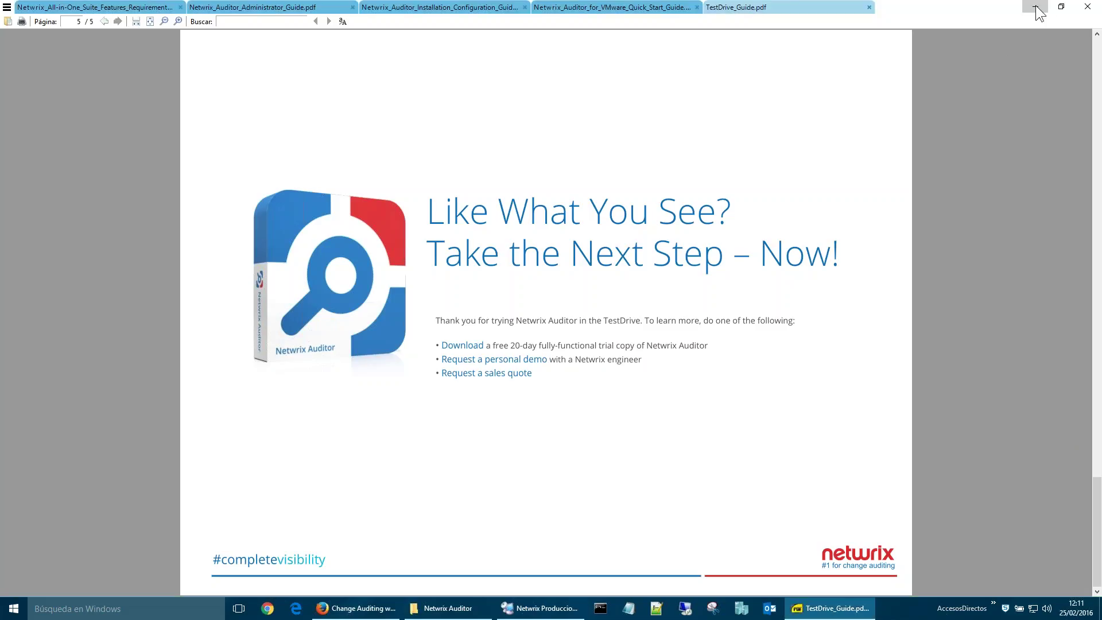
Step: Switch to the Netwrix Produccion remote session, expand AuditArchive and Settings in the console, and view the Syslog Platforms settings
left_click(539, 607)
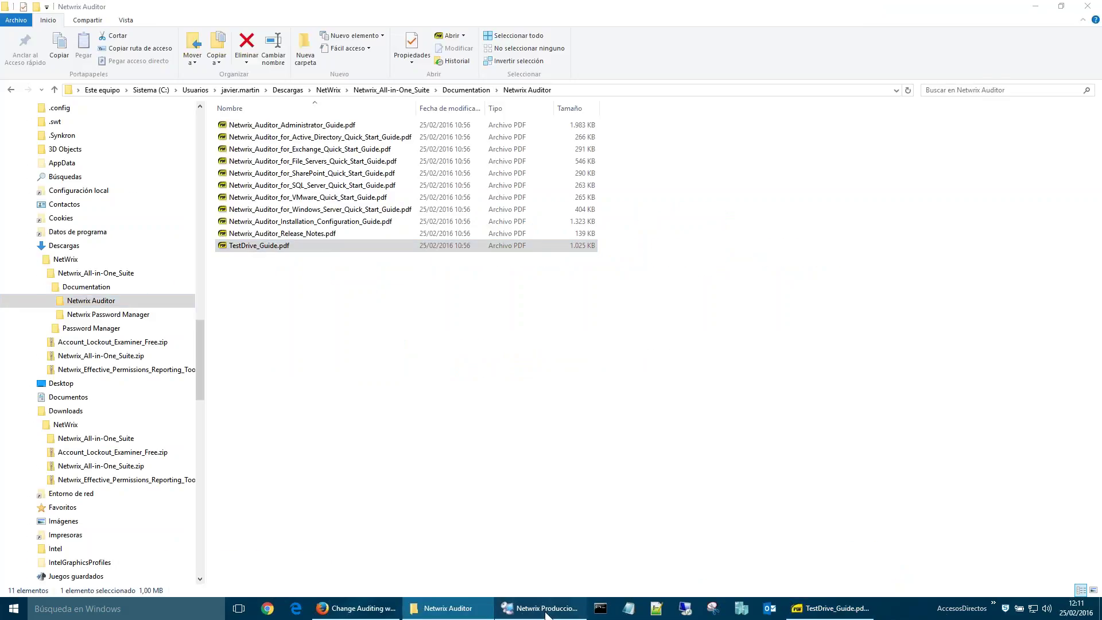
double_click(47, 376)
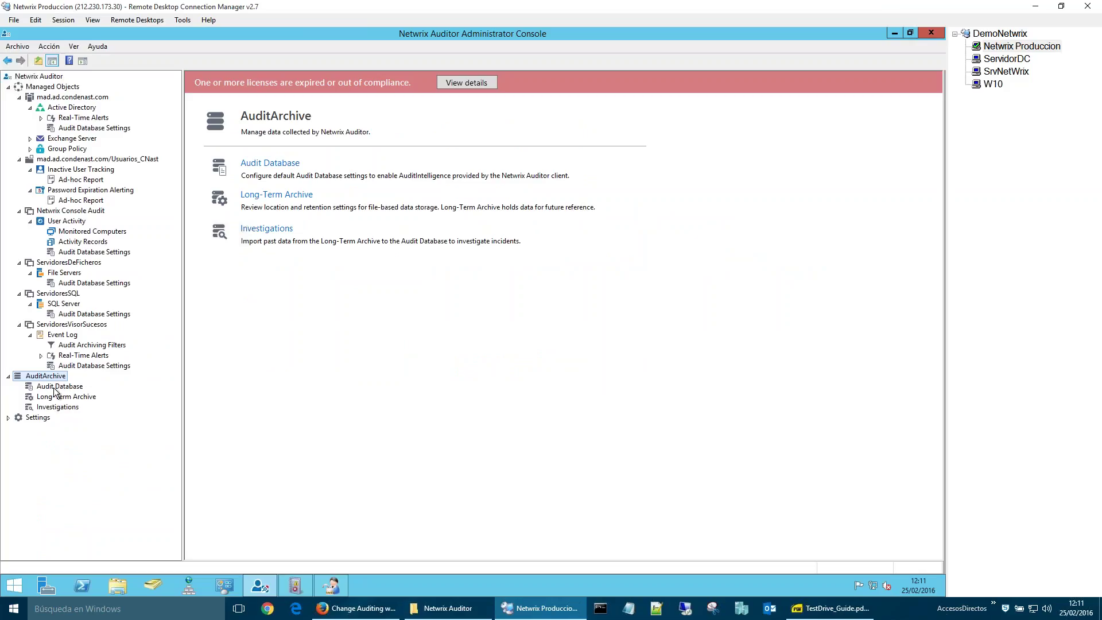
double_click(44, 419)
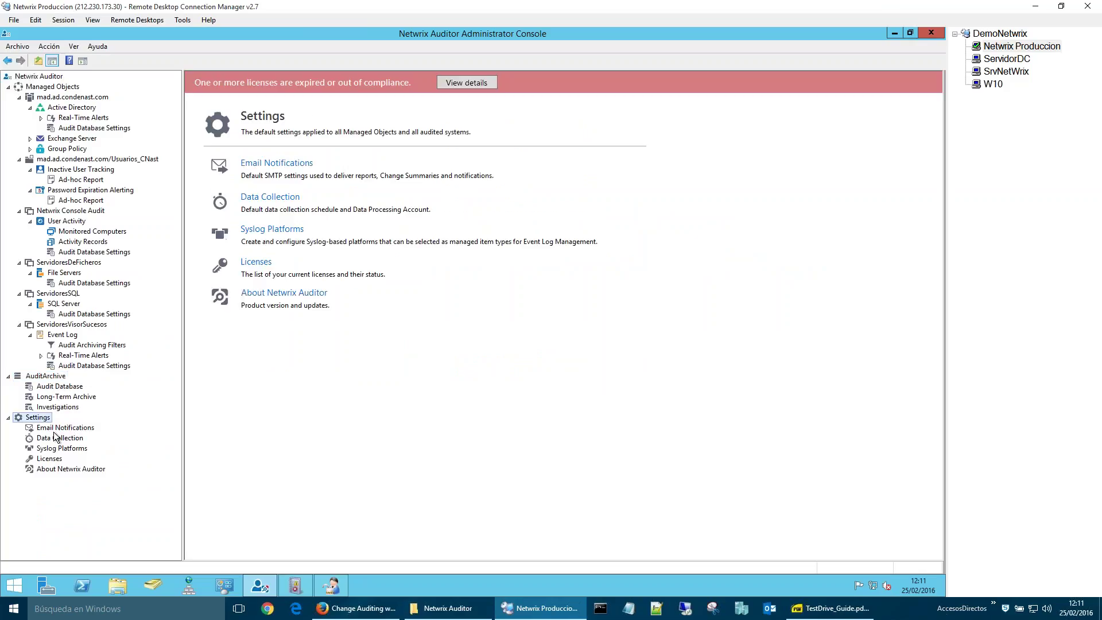
left_click(62, 448)
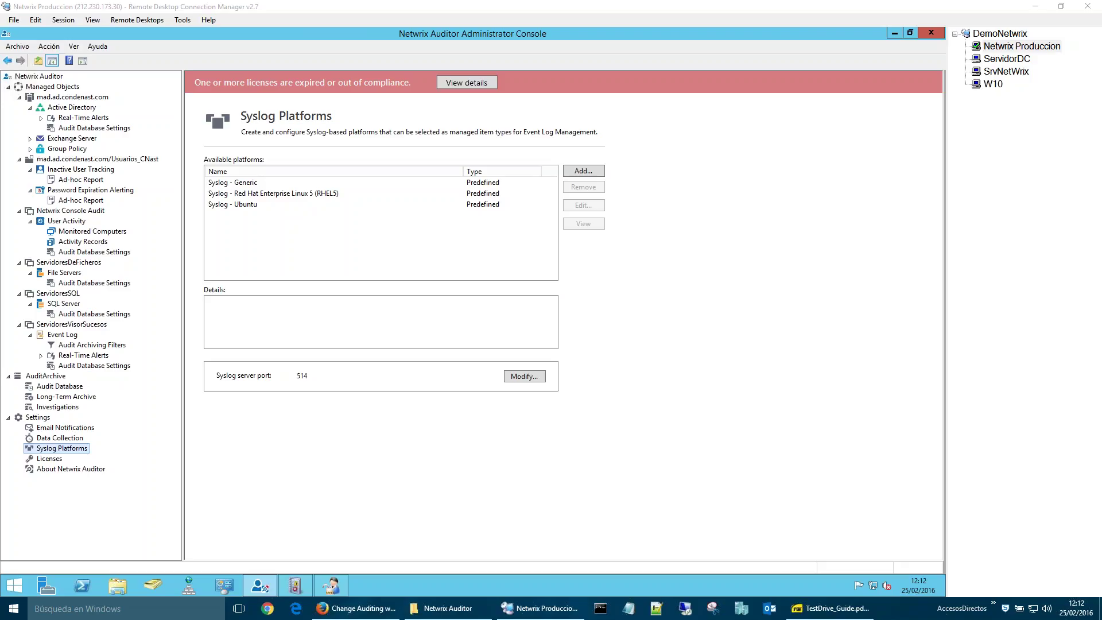
Step: Switch to File Explorer, revisit the Netwrix Auditor documentation files and return to the Netwrix_All-in-One_Suite folder
left_click(458, 612)
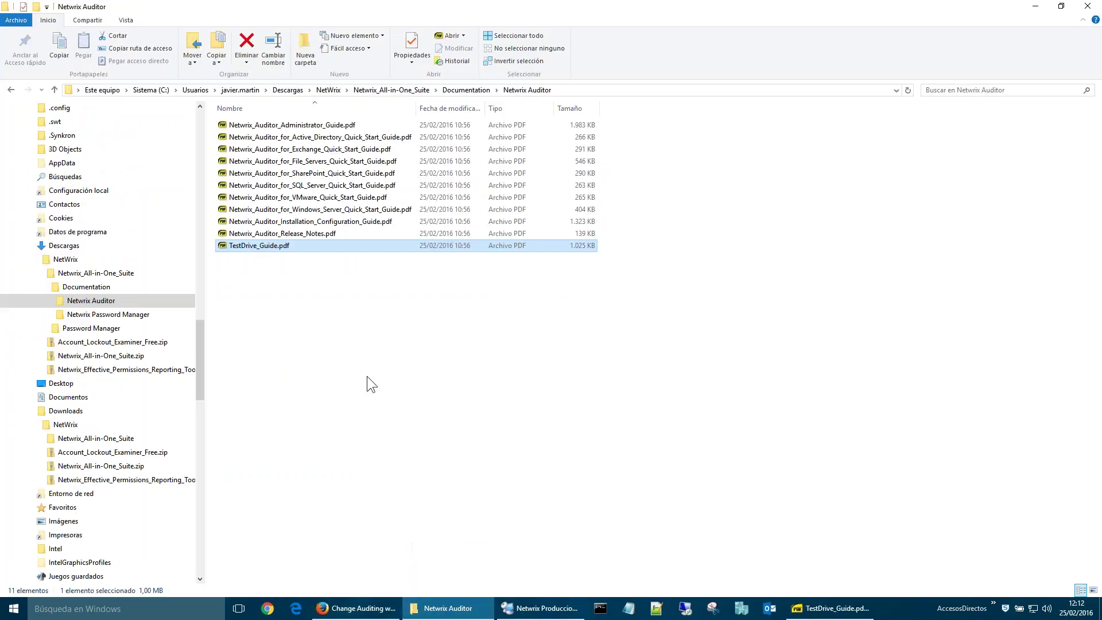
left_click(103, 274)
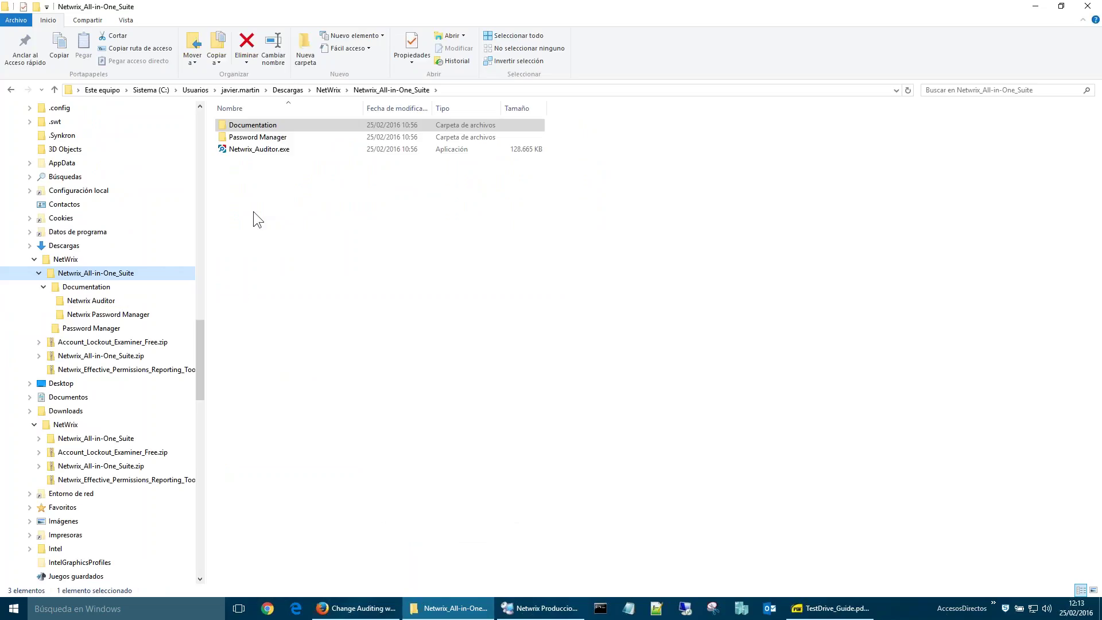
double_click(262, 128)
double_click(272, 128)
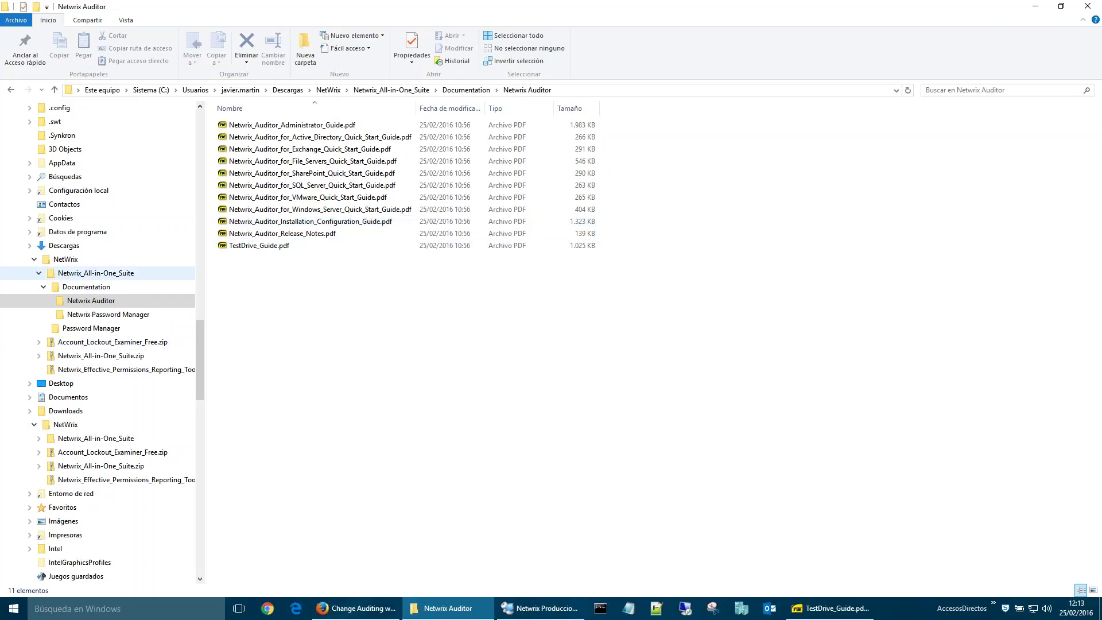
left_click(109, 273)
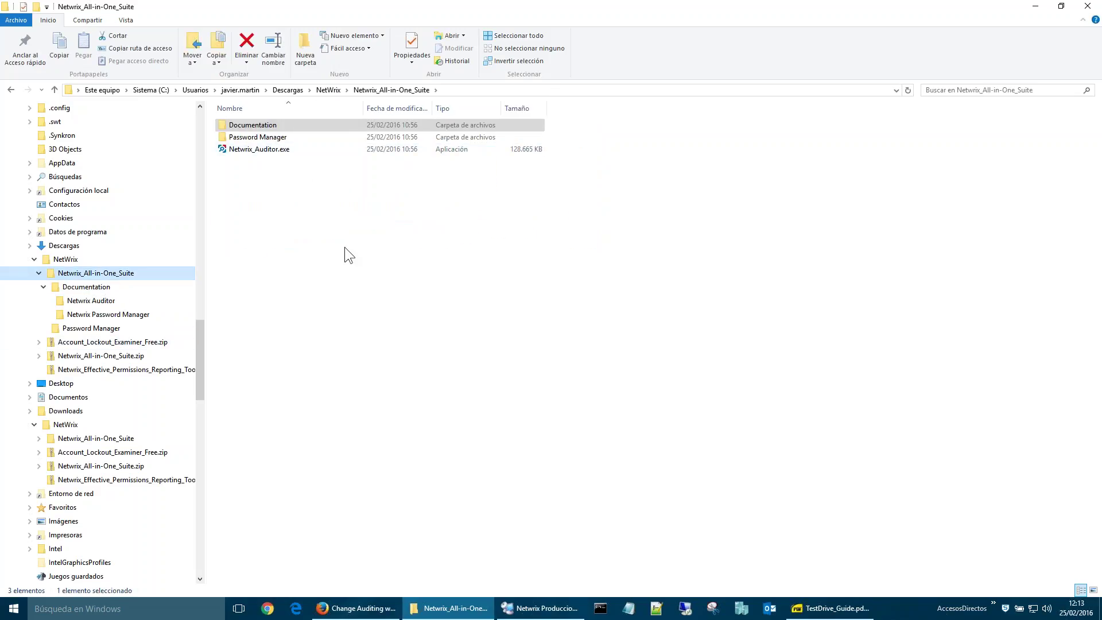